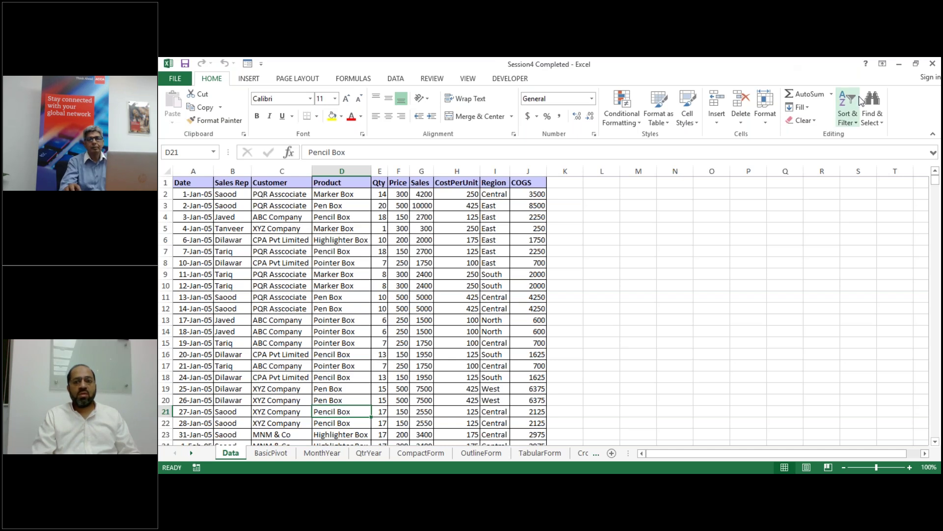
# Step: Return to the Session4 Completed workbook's sales table and select cell D19 (Pen Box)
pyautogui.click(933, 115)
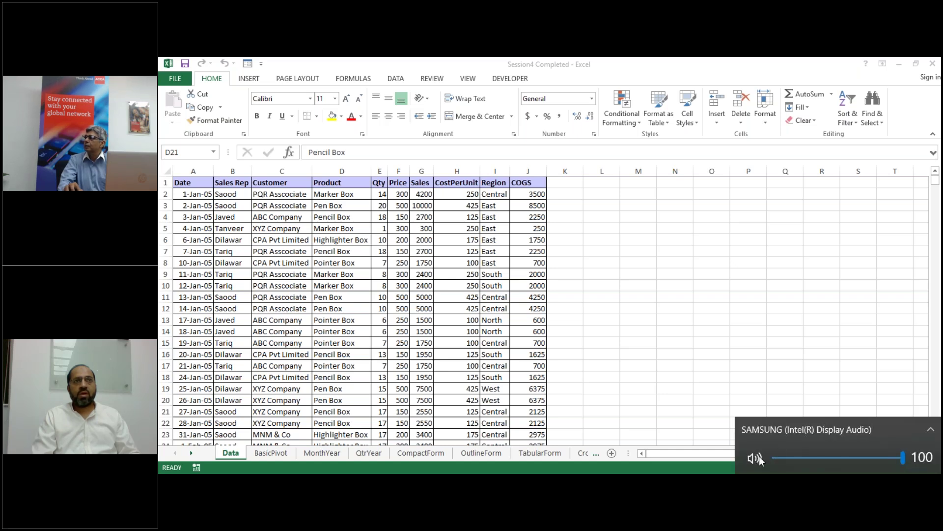
pyautogui.click(787, 363)
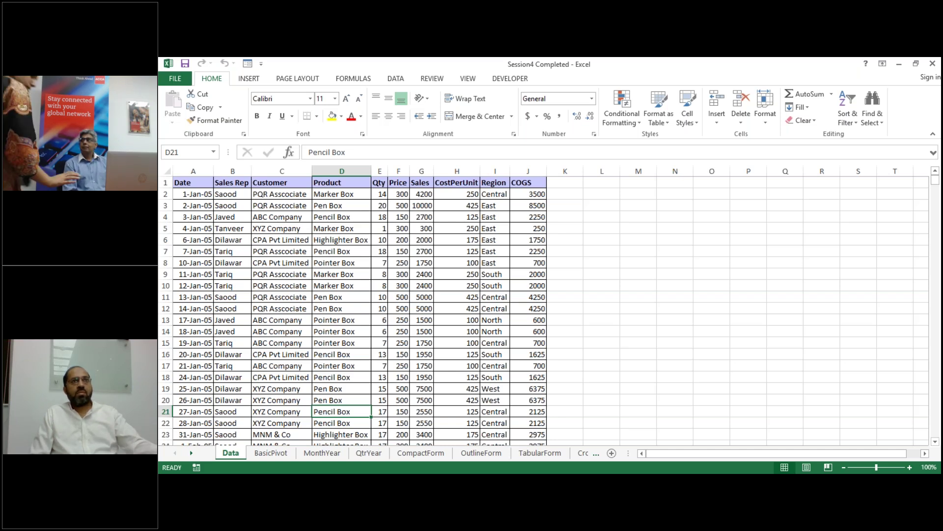
pyautogui.click(929, 99)
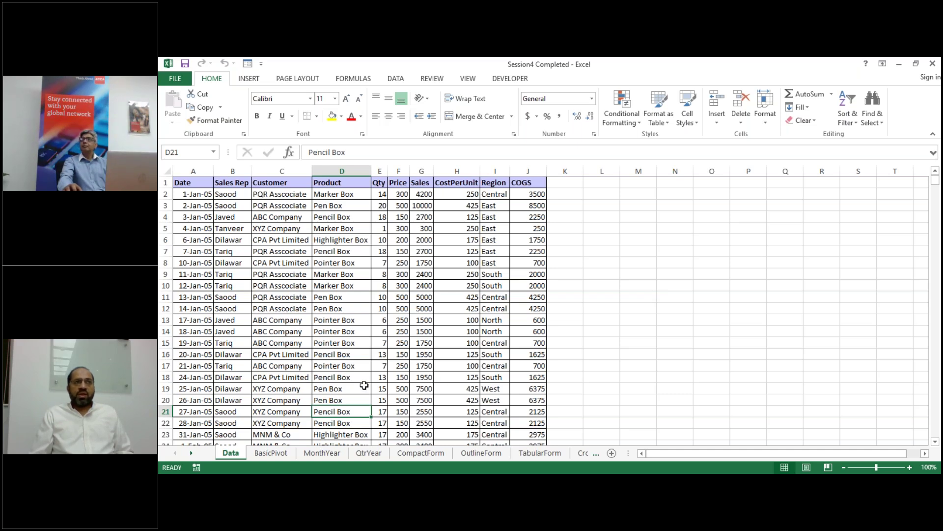
pyautogui.click(344, 387)
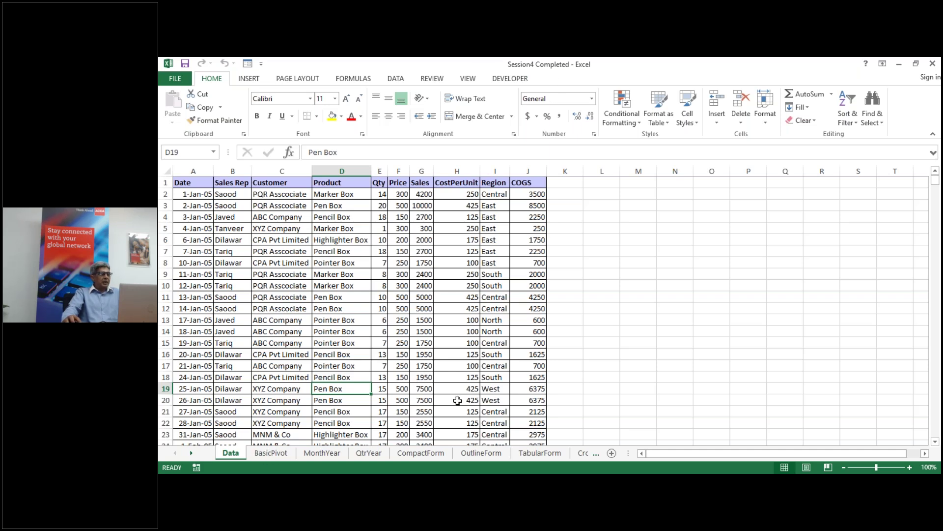
# Step: Step through the BasicPivot, MonthYear, QtrYear, CompactForm, OutlineForm and TabularForm sheets
pyautogui.click(268, 452)
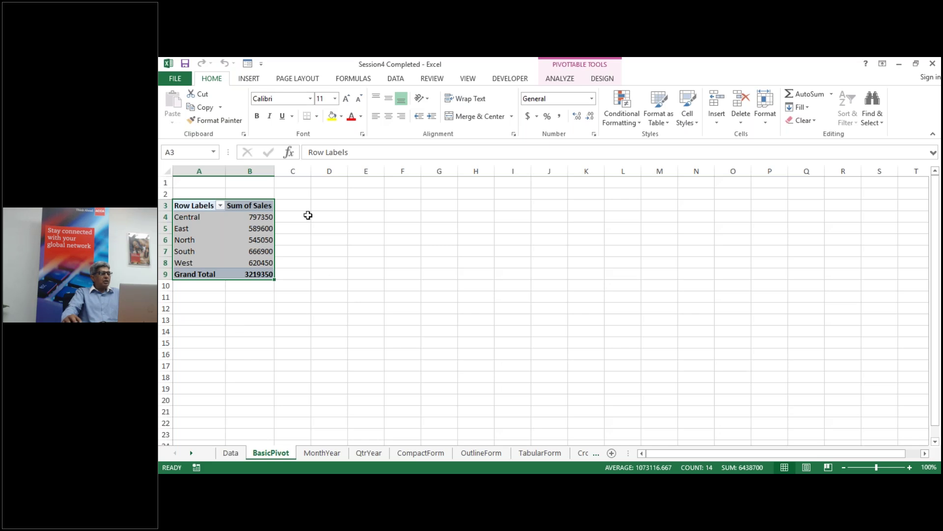
pyautogui.click(323, 453)
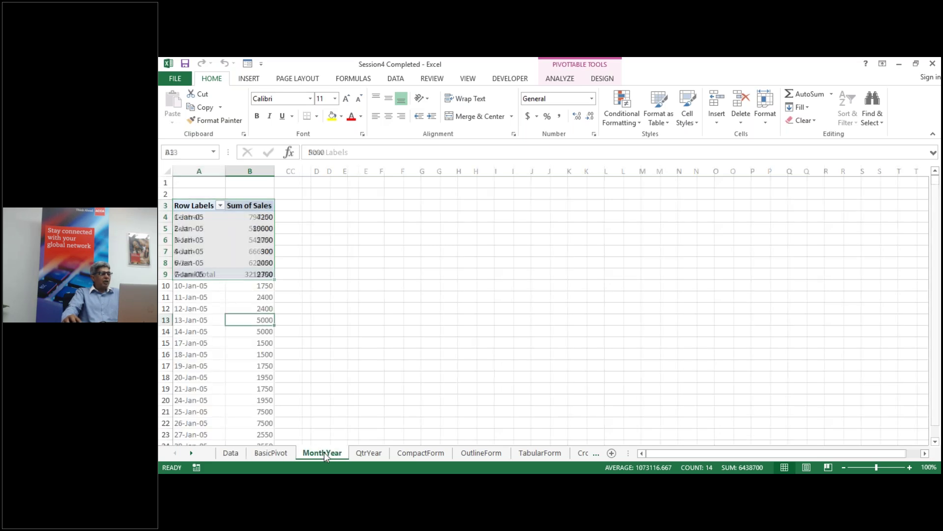
pyautogui.click(368, 453)
pyautogui.click(428, 453)
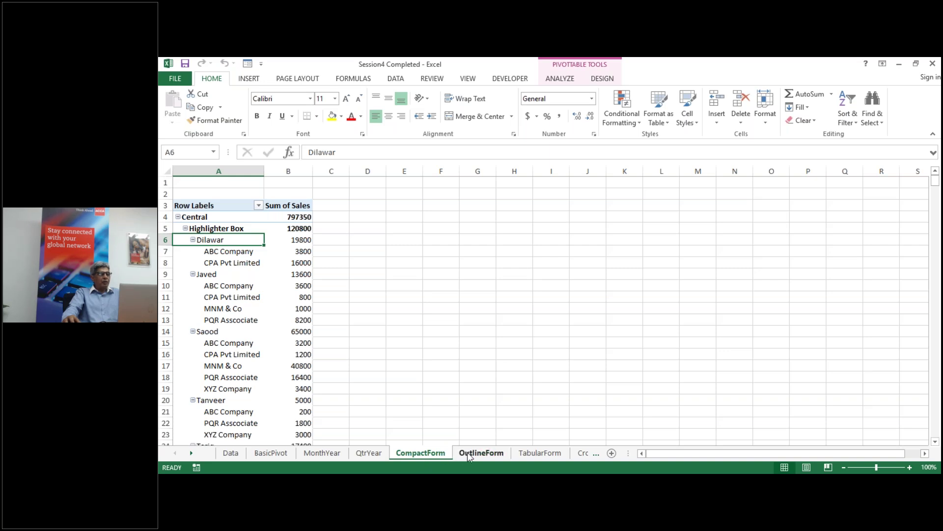
pyautogui.click(490, 453)
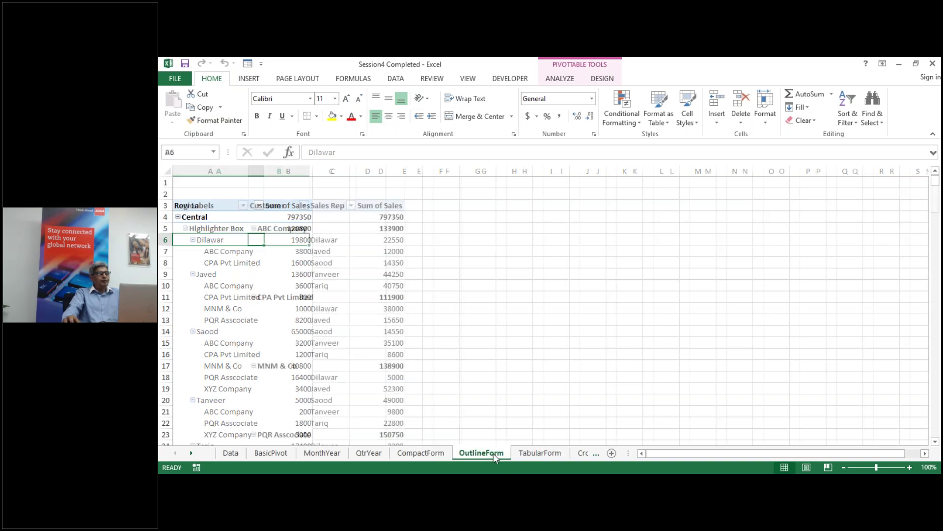
pyautogui.click(543, 453)
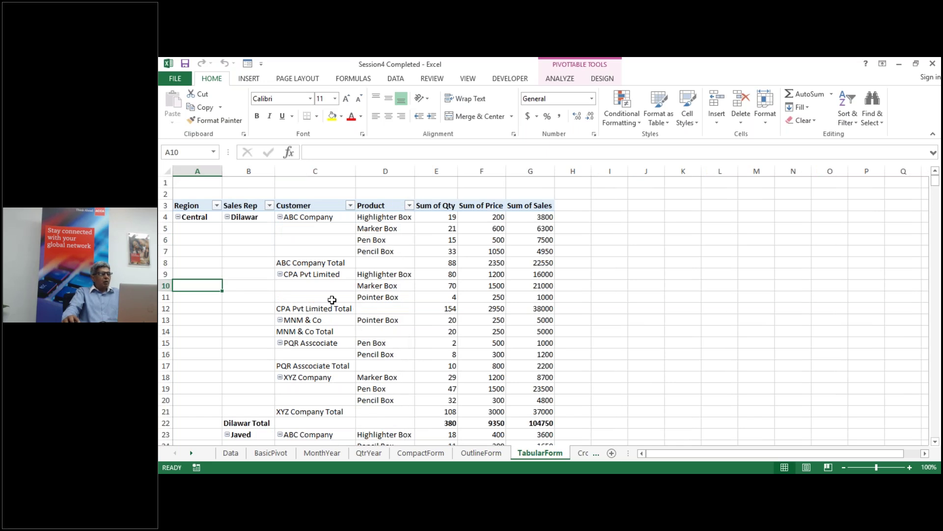
# Step: View the CrossTabularReport, FilterReport, CalculatedField, PercentofTotal and RunnungTotal sheets
pyautogui.click(581, 453)
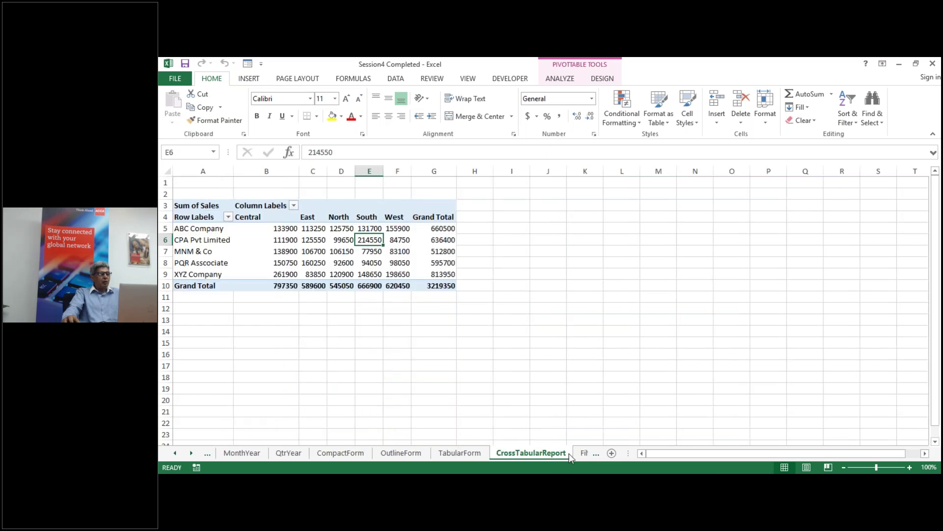
pyautogui.click(581, 453)
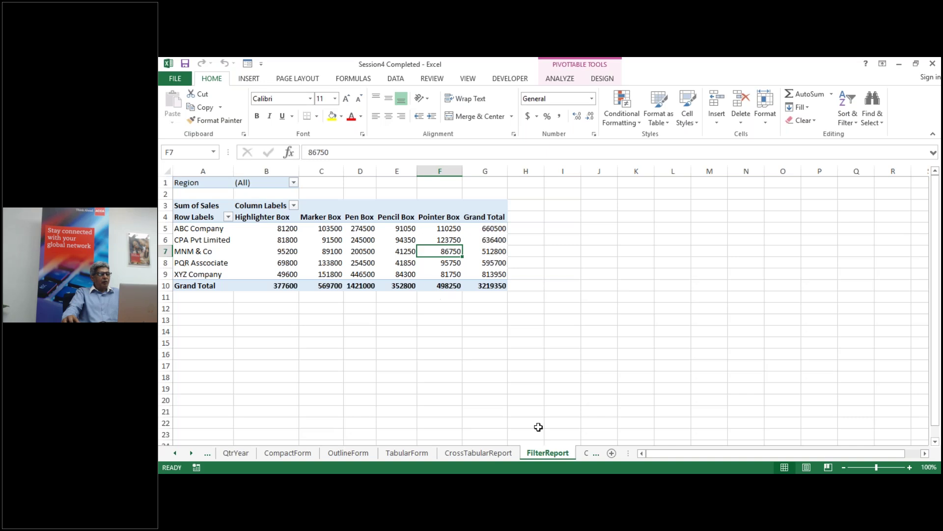
pyautogui.click(584, 454)
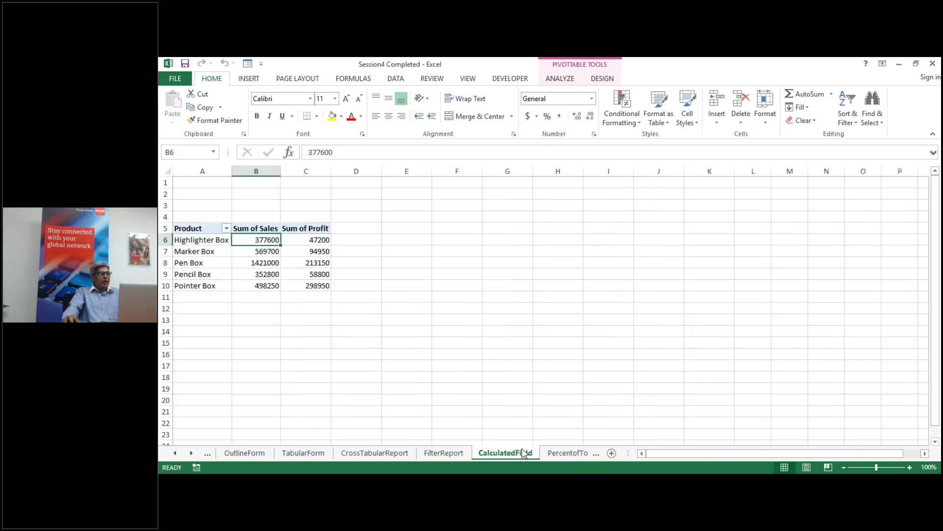
pyautogui.click(552, 453)
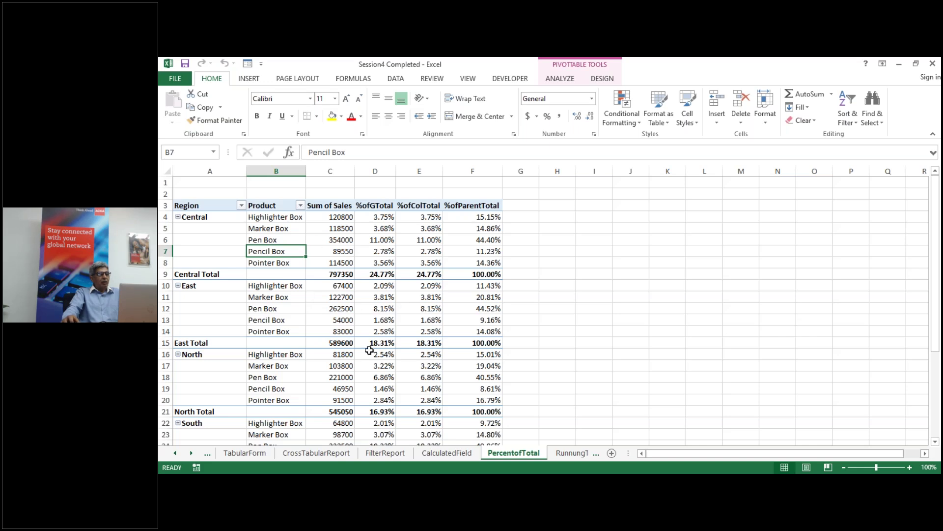
pyautogui.click(577, 450)
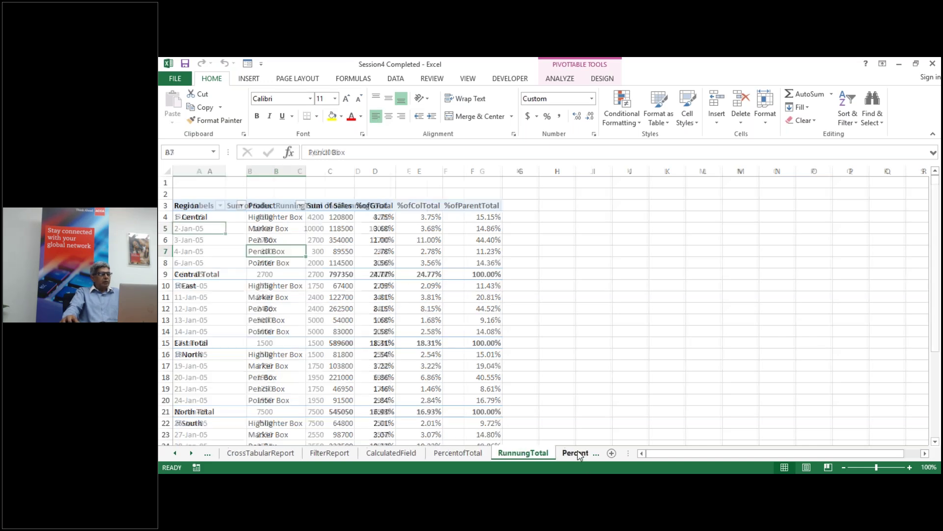
# Step: View the Percentoff, Rank, ReportFilterPages and Slicer sheets
pyautogui.moveTo(388, 342)
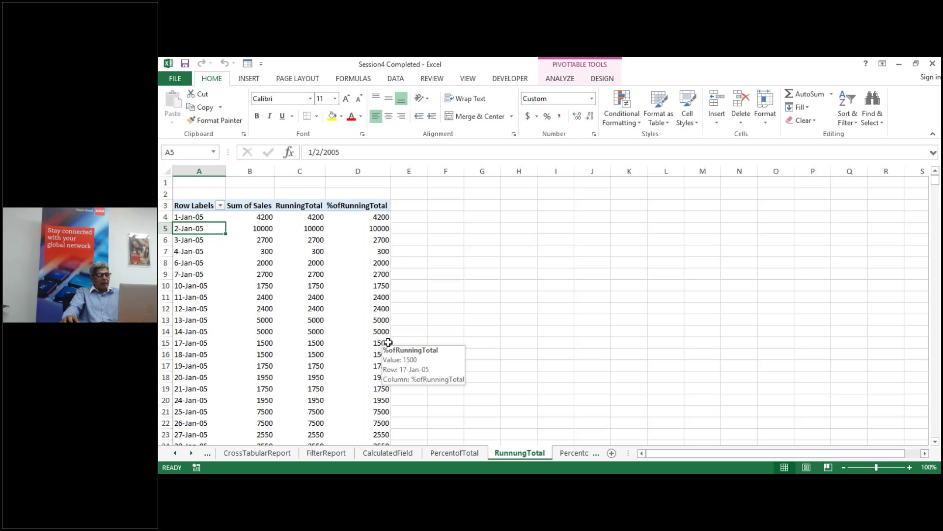
pyautogui.click(573, 454)
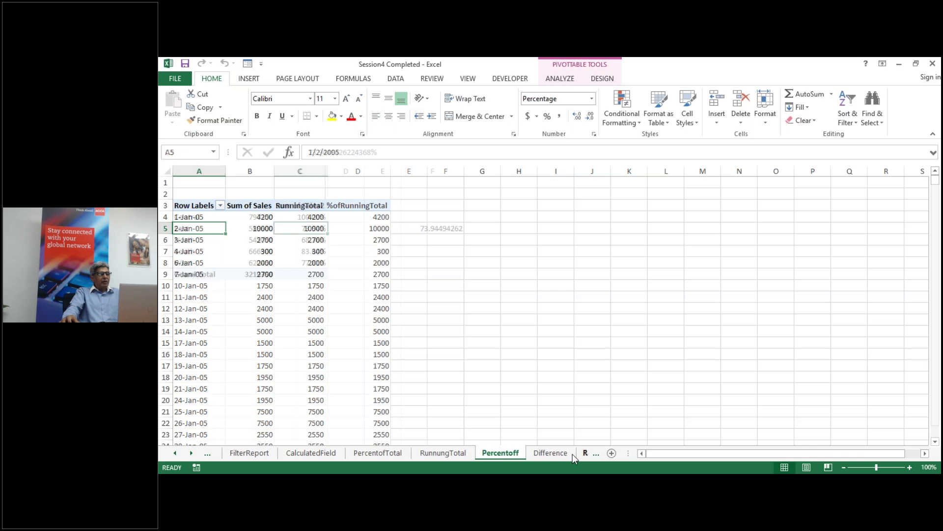
pyautogui.click(583, 453)
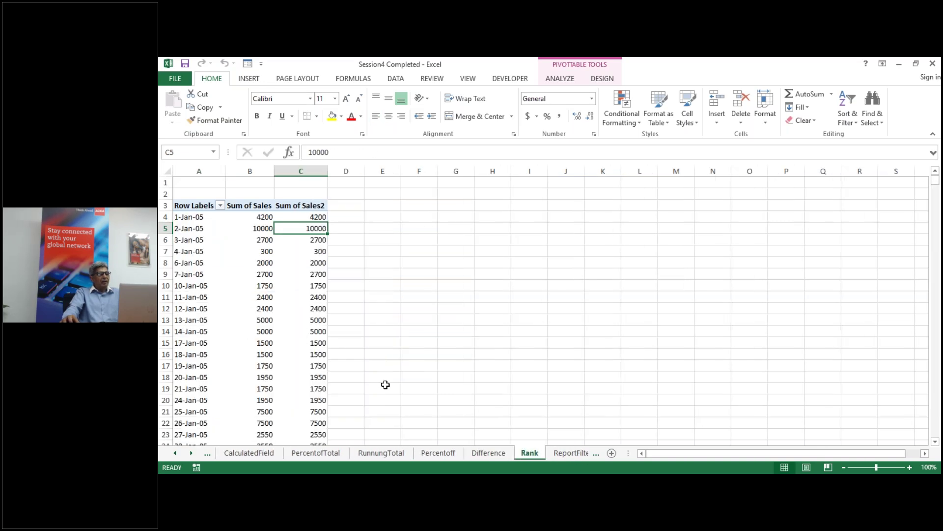
pyautogui.click(573, 453)
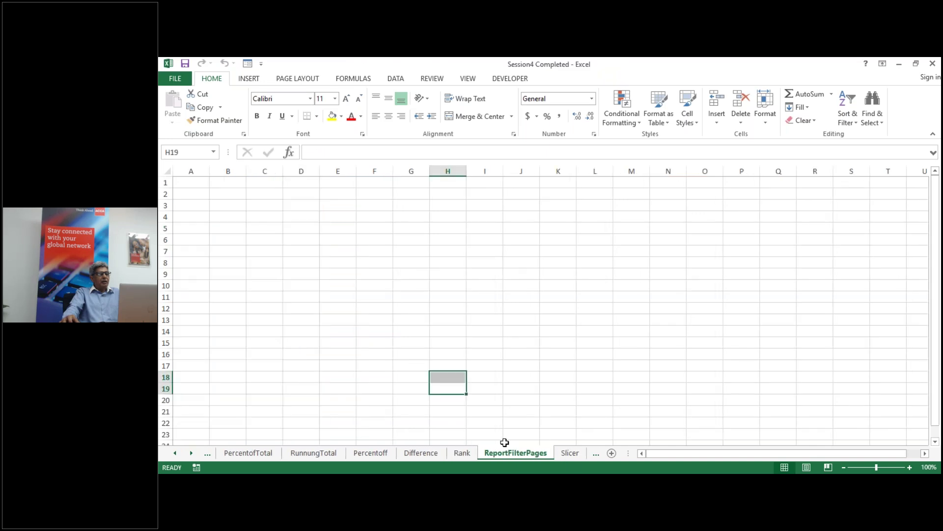
pyautogui.click(565, 453)
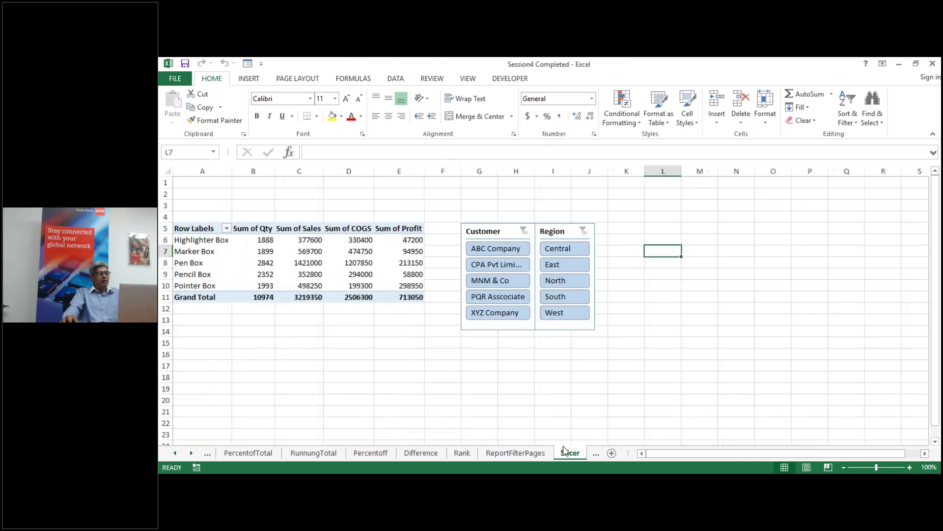
# Step: Filter by ABC Company, CPA Pvt Limited and PQR Asscociate, clear it, then show Dashboard
pyautogui.click(501, 248)
pyautogui.click(498, 265)
pyautogui.click(497, 296)
pyautogui.click(524, 231)
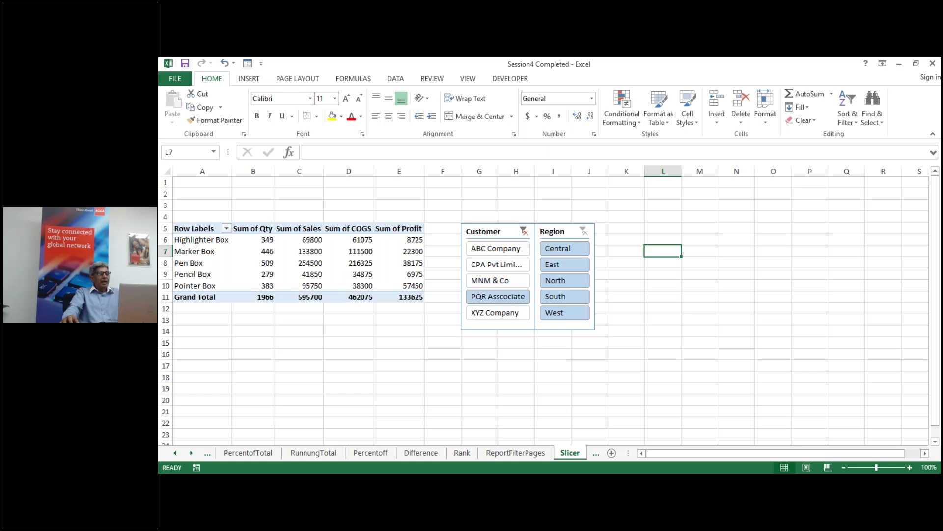
pyautogui.click(596, 456)
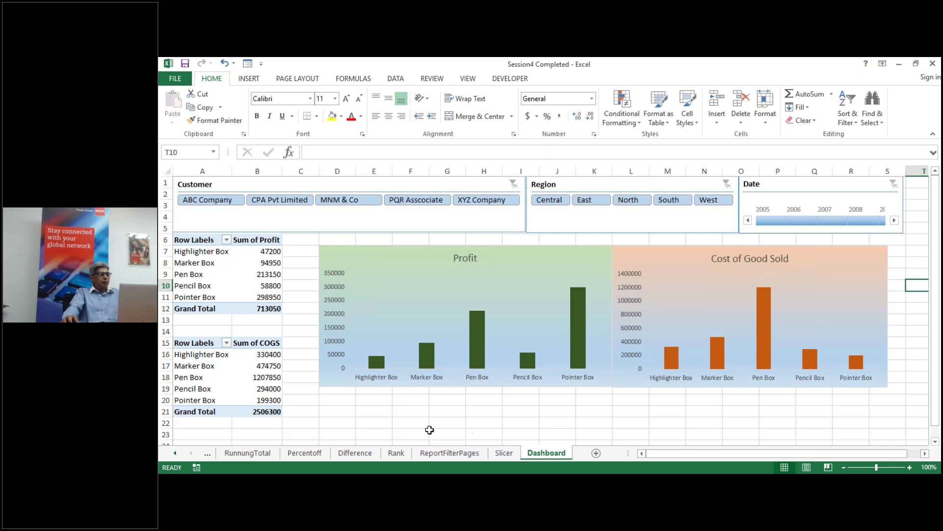
pyautogui.click(233, 201)
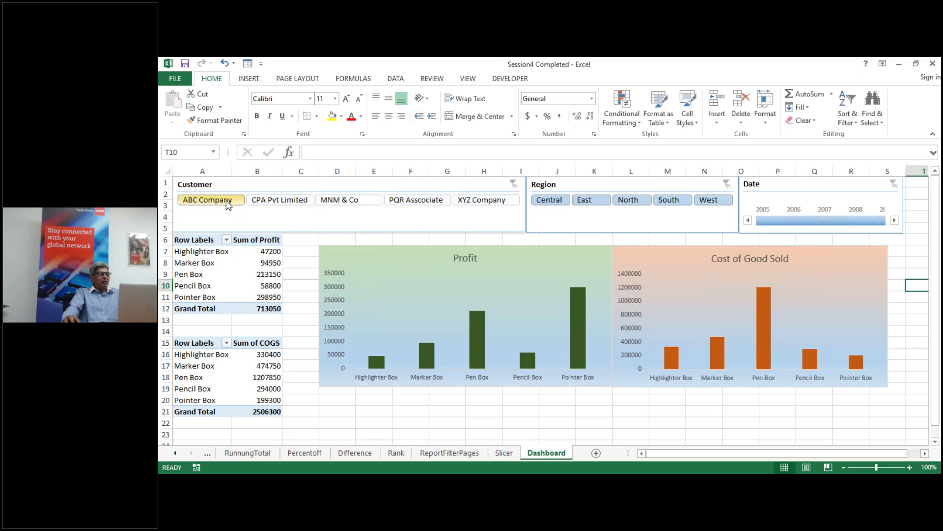
pyautogui.keyDown('ctrl'); pyautogui.click(289, 202); pyautogui.keyUp('ctrl')
pyautogui.click(287, 199)
pyautogui.click(331, 201)
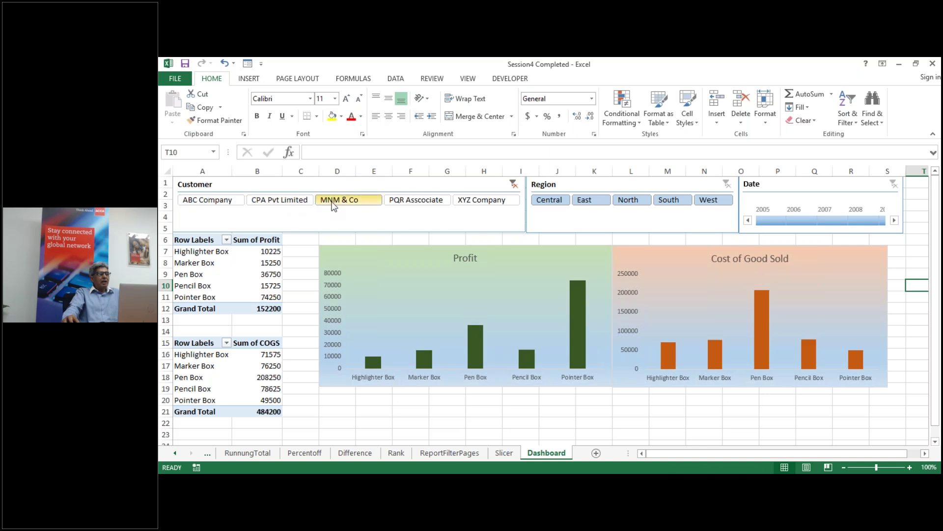
pyautogui.click(397, 200)
pyautogui.click(466, 200)
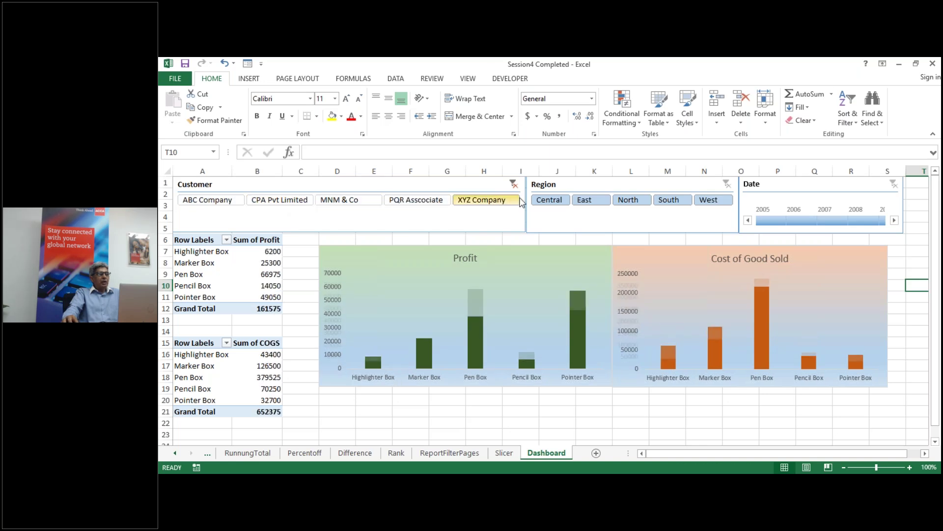
pyautogui.click(549, 200)
pyautogui.click(597, 202)
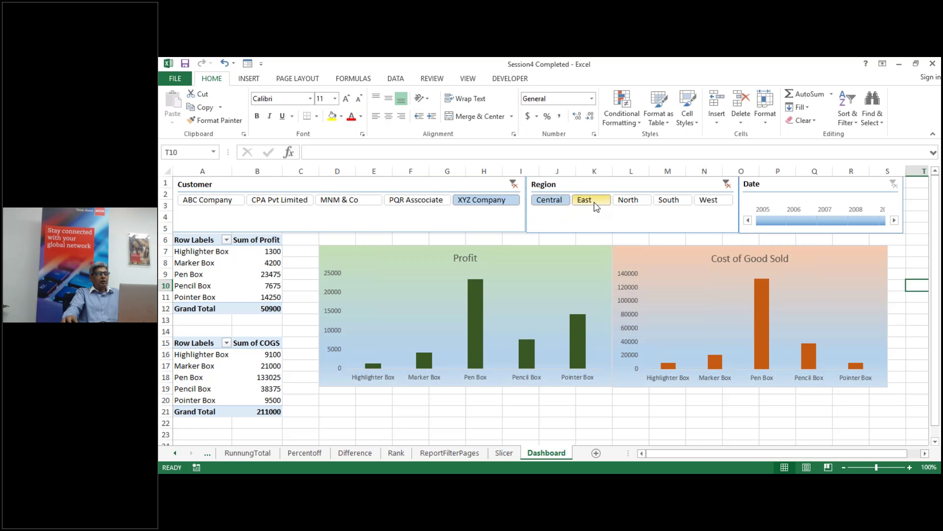
pyautogui.click(596, 203)
pyautogui.click(630, 201)
pyautogui.click(669, 205)
pyautogui.click(711, 201)
pyautogui.click(770, 212)
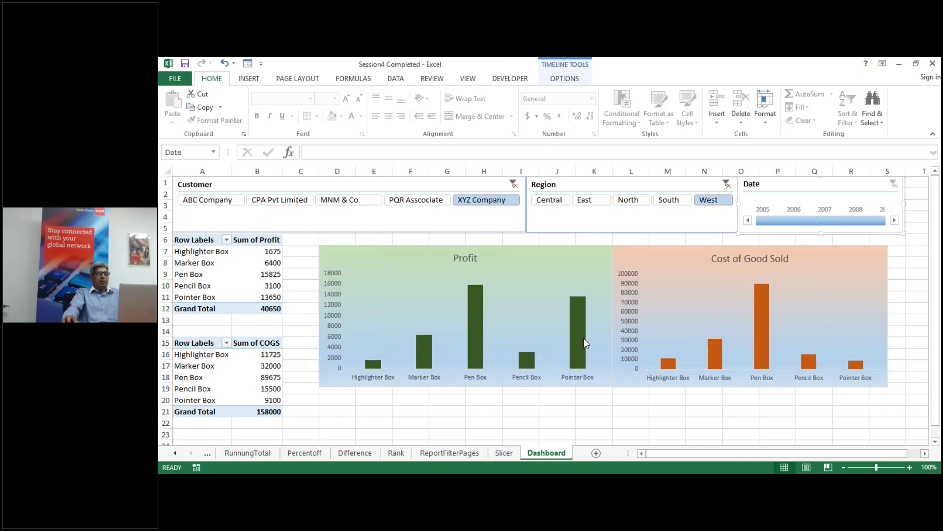
pyautogui.moveTo(584, 339)
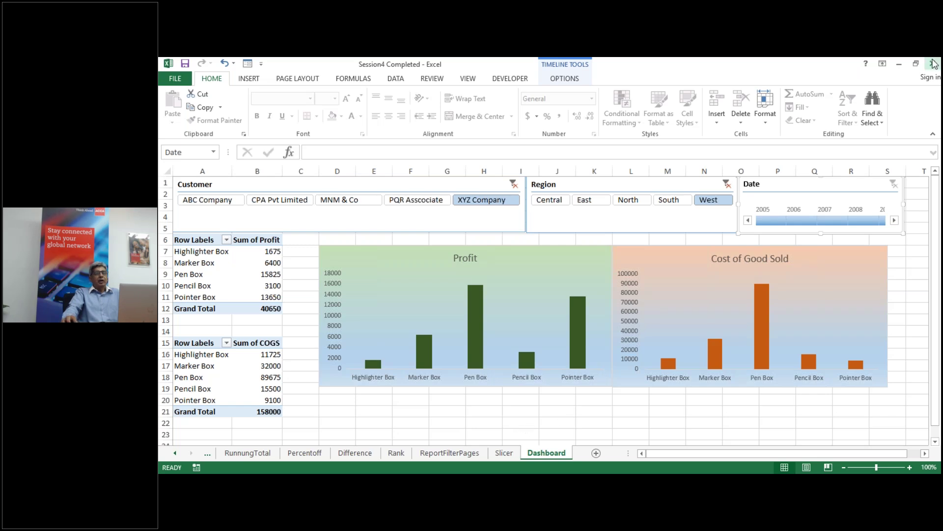
# Step: Minimize the Session4 Completed workbook and select a Product cell on Session4's Data sheet
pyautogui.click(898, 65)
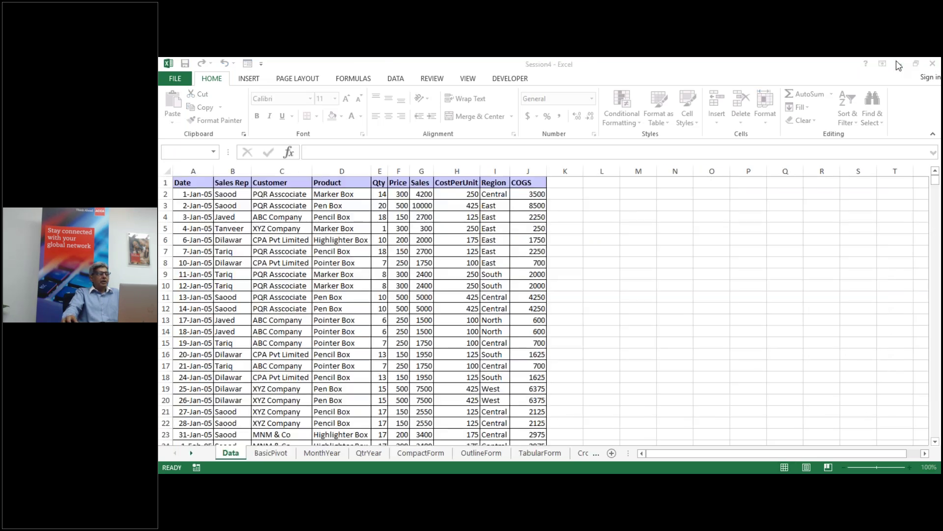
pyautogui.click(332, 311)
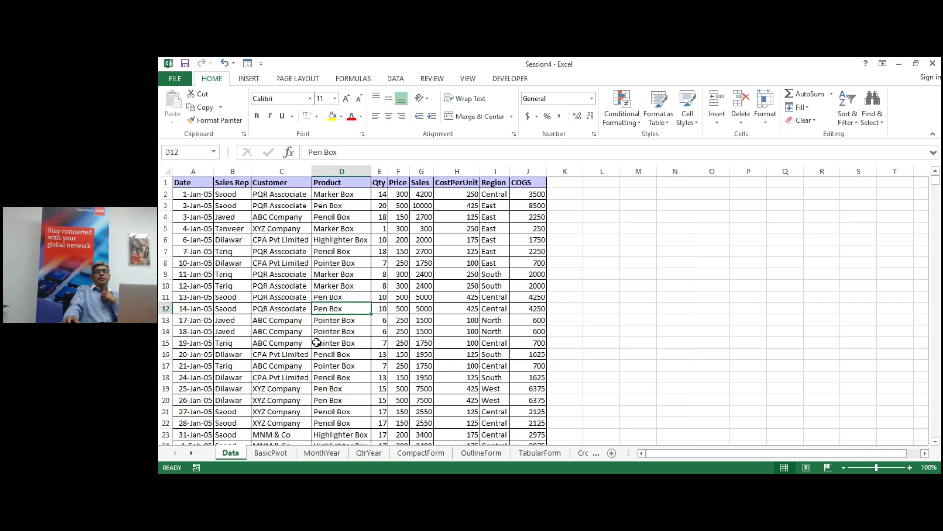
pyautogui.click(320, 341)
pyautogui.click(342, 332)
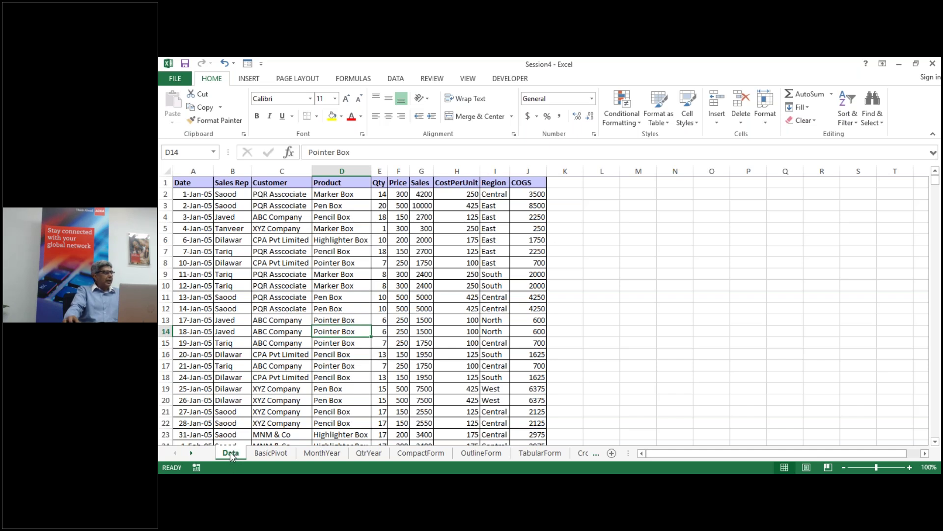
# Step: Open Move or Copy for the Data sheet with Create a copy ticked
pyautogui.rightClick(230, 452)
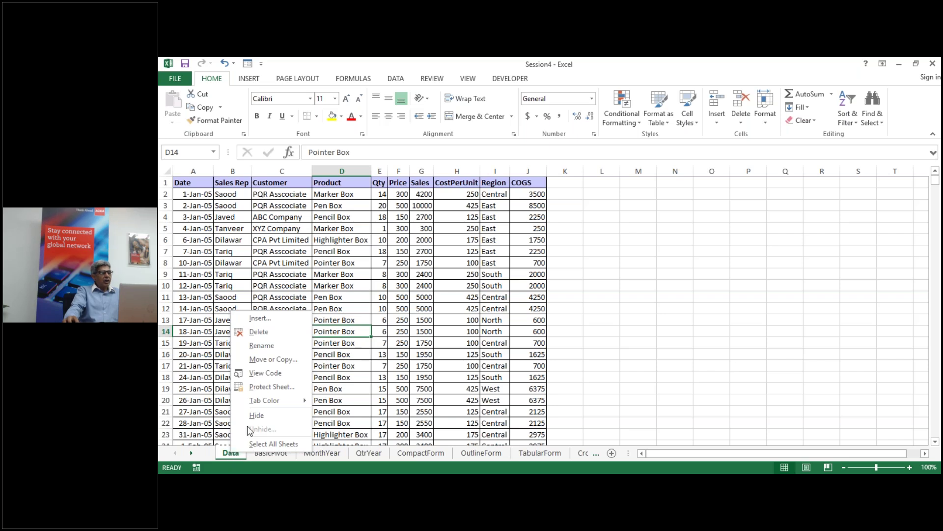
pyautogui.click(271, 359)
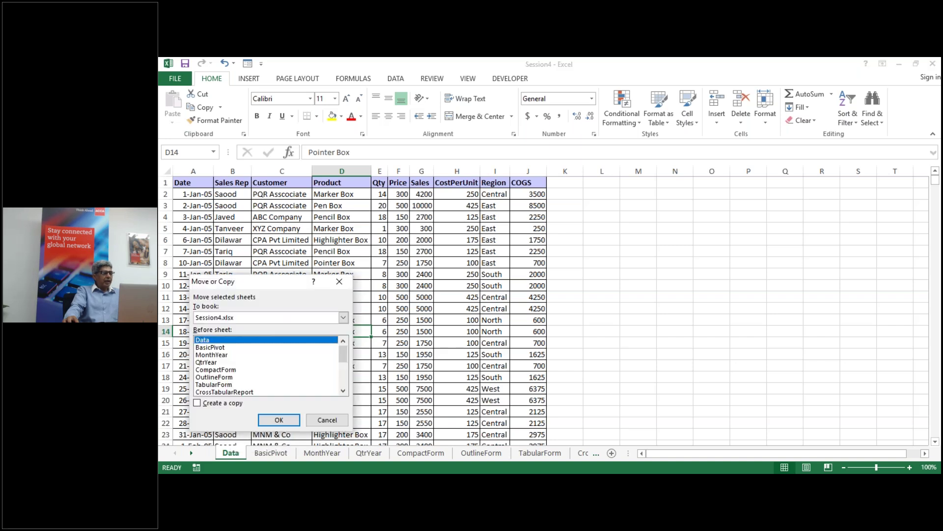
pyautogui.click(197, 404)
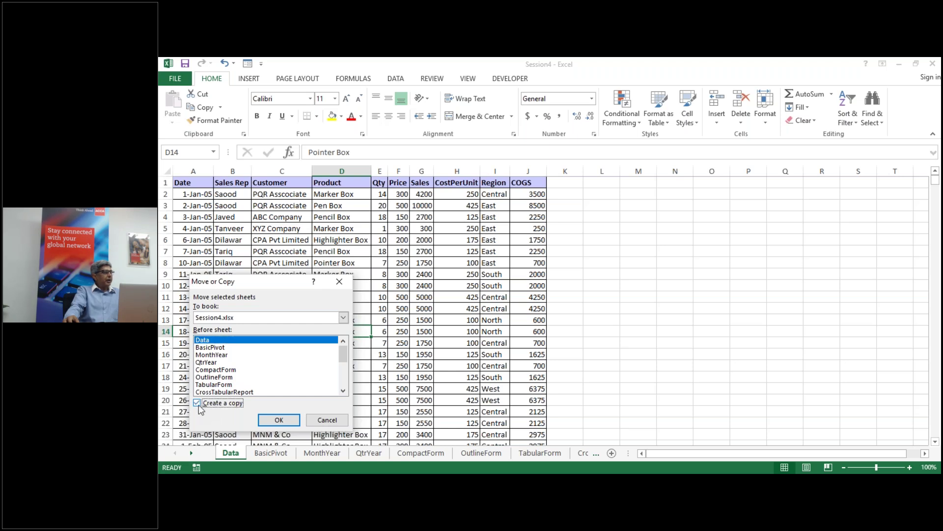
# Step: Create the Data (2) copy before the Data sheet and select cell M2
pyautogui.click(279, 421)
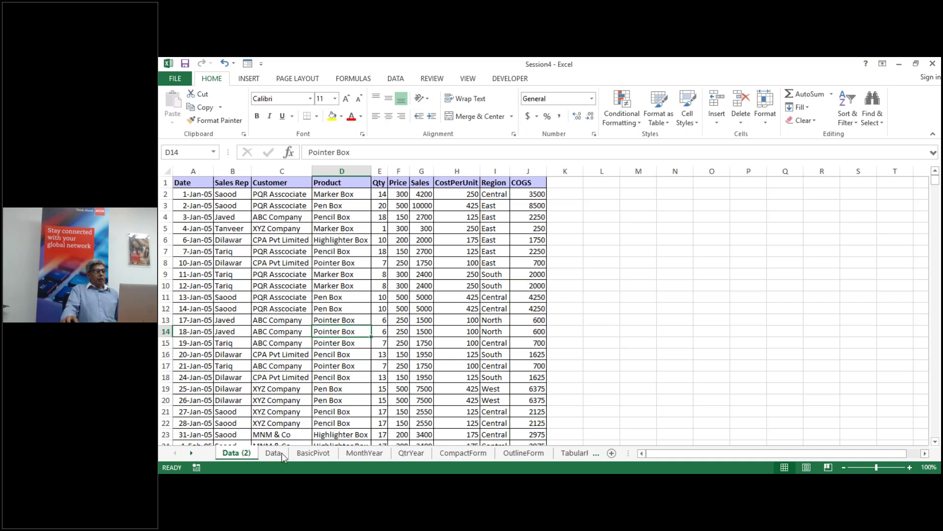
pyautogui.click(642, 195)
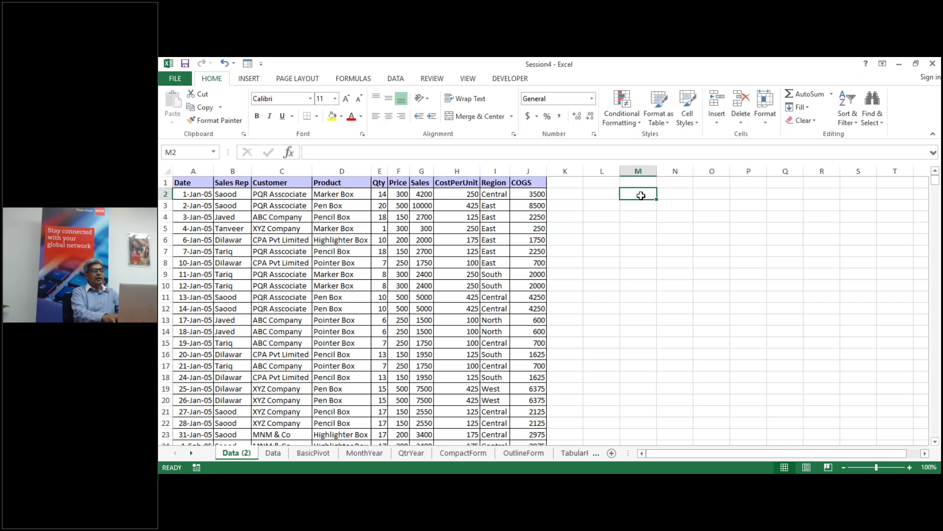
# Step: Type the heading NameRange into cell M2
pyautogui.write('Nae')
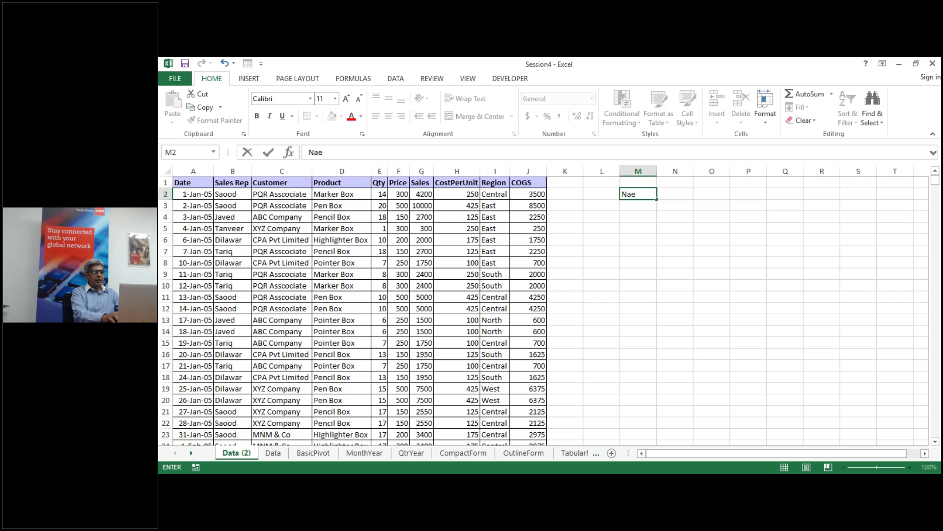
pyautogui.press('BackSpace')
pyautogui.write('meRange')
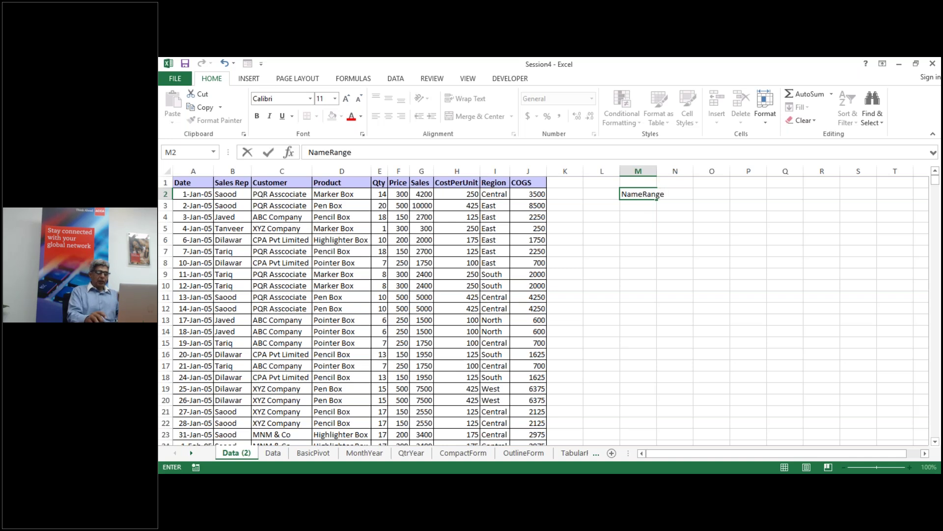
pyautogui.hotkey('ctrl', 'Return')
pyautogui.press('Down')
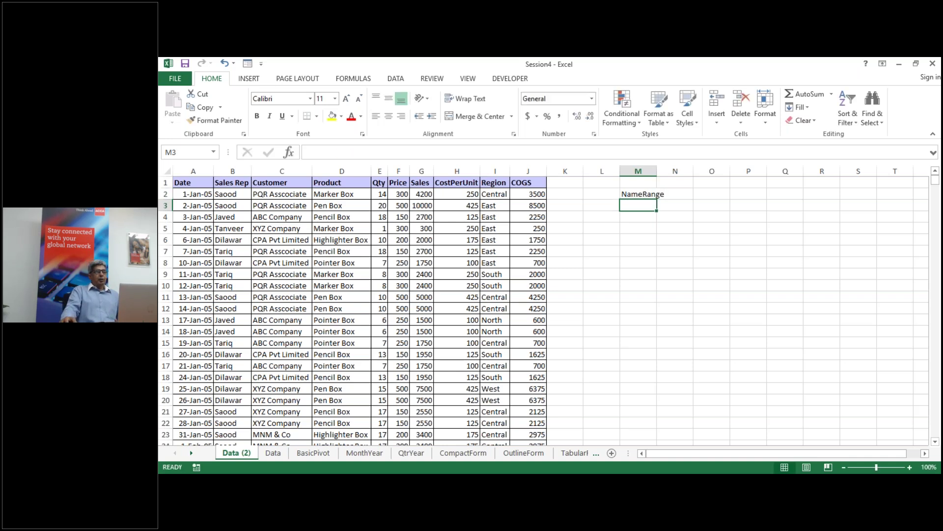
# Step: Find the Sales column's extent and record G2:G1045 in cell M5
pyautogui.click(640, 224)
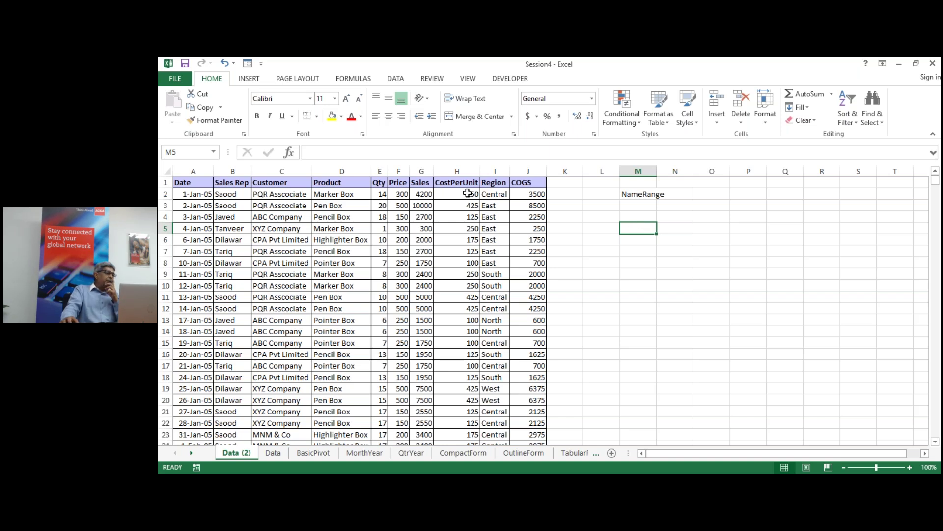
pyautogui.click(417, 194)
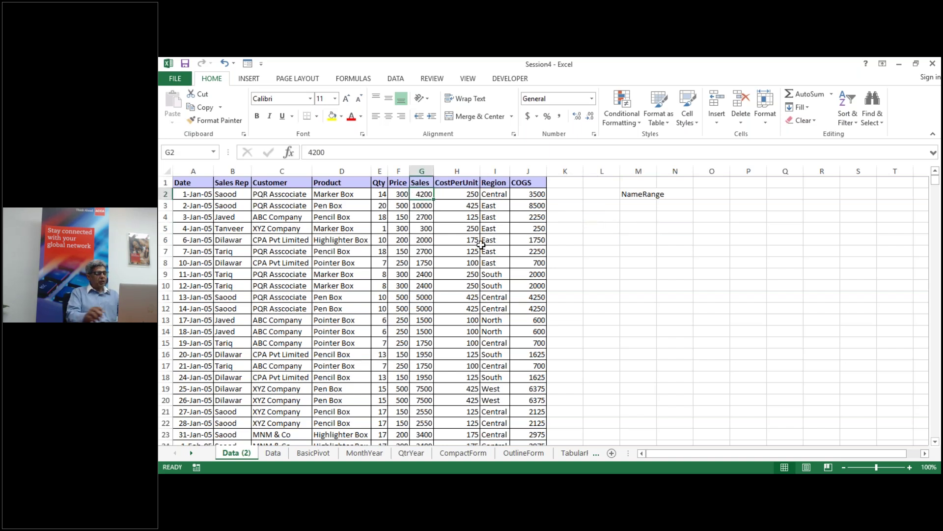
pyautogui.hotkey('ctrl', 'shift', 'Down')
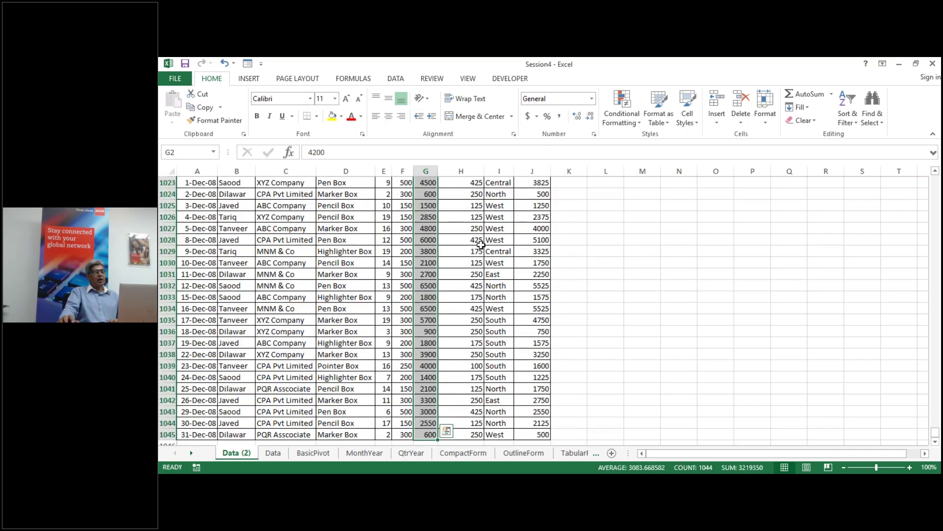
pyautogui.scroll(9, 697, 315)
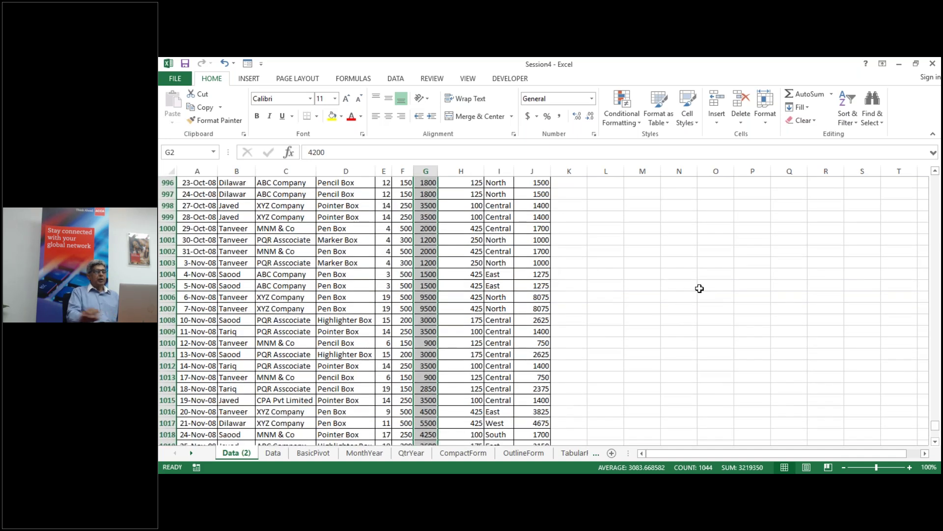
pyautogui.hotkey('ctrl', 'Up')
pyautogui.click(634, 232)
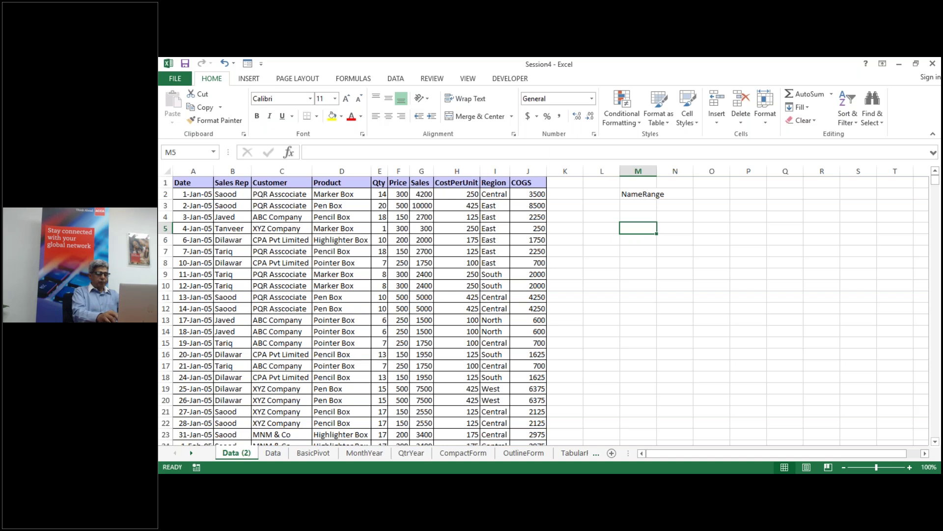
pyautogui.write('G2')
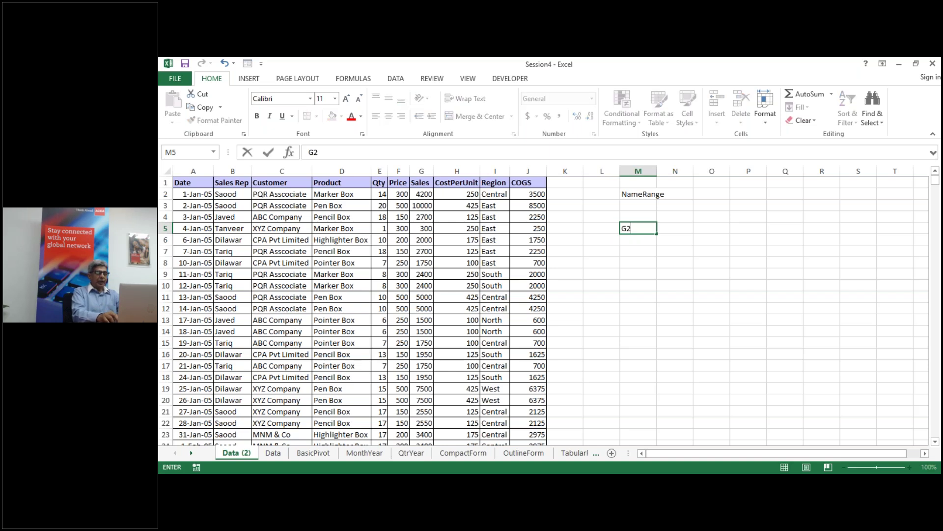
pyautogui.write(':G1045')
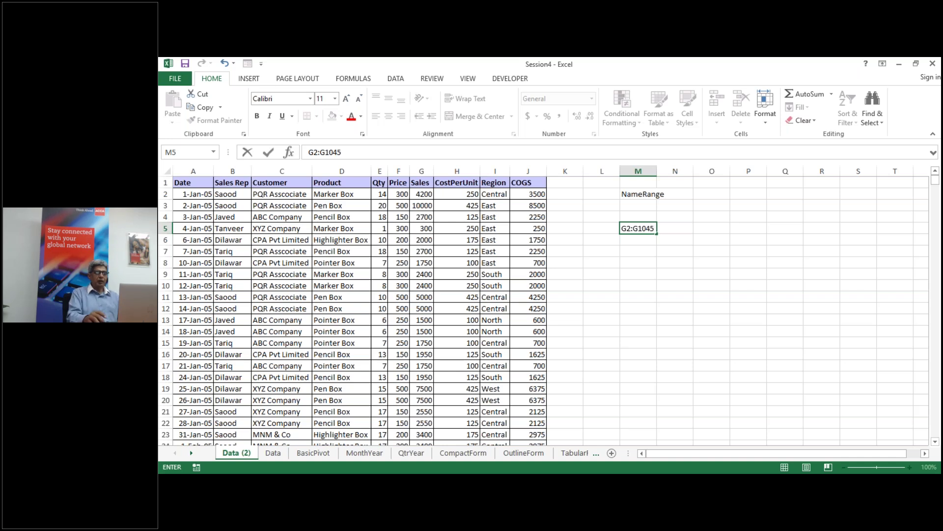
pyautogui.press('Return')
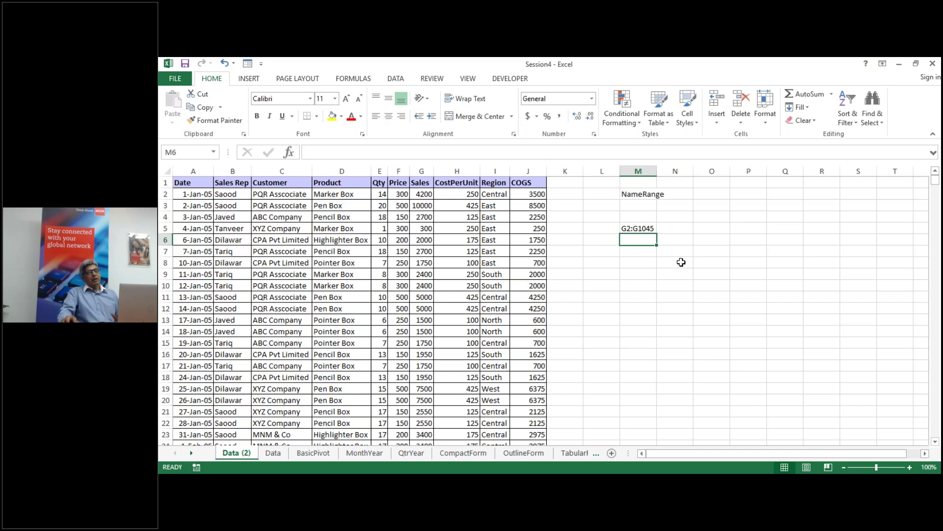
# Step: Enter 10, 20, 30, 40 and 50 down cells O5 through O9
pyautogui.click(715, 229)
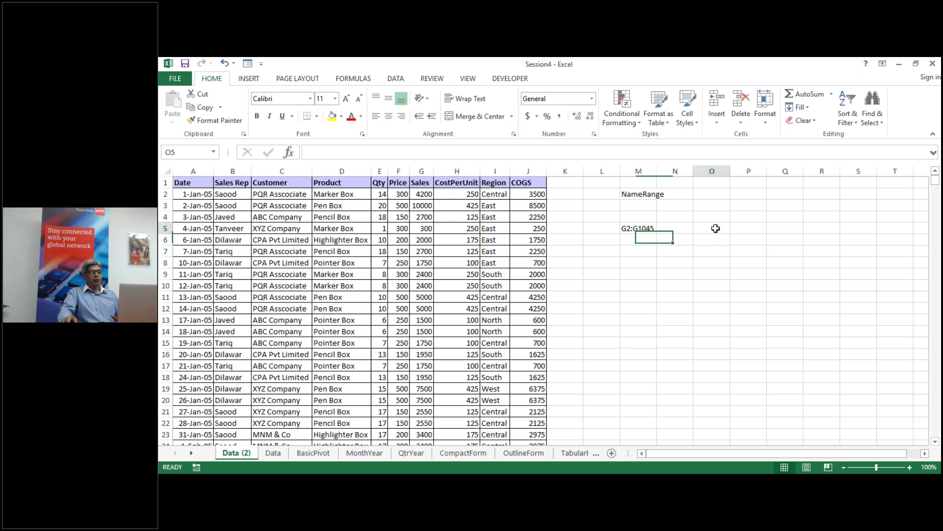
pyautogui.write('10')
pyautogui.press('Return')
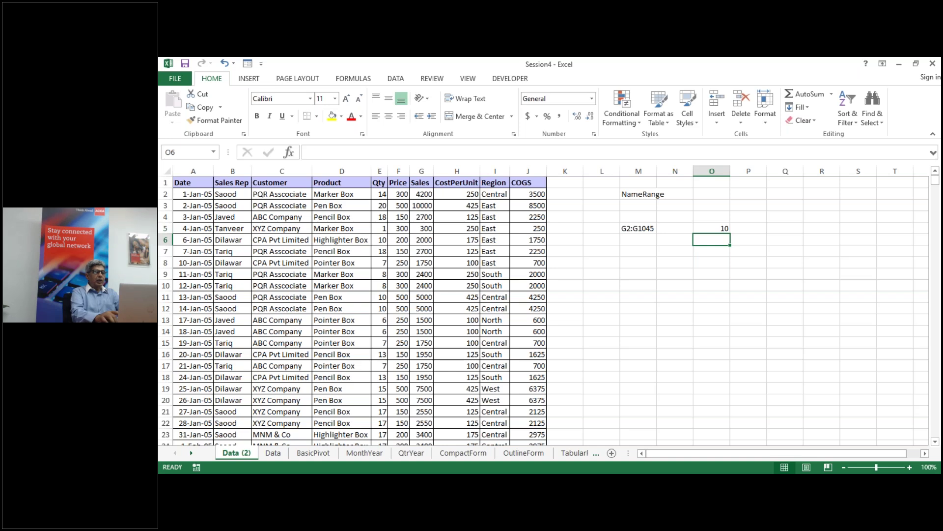
pyautogui.write('20')
pyautogui.press('Return')
pyautogui.write('30')
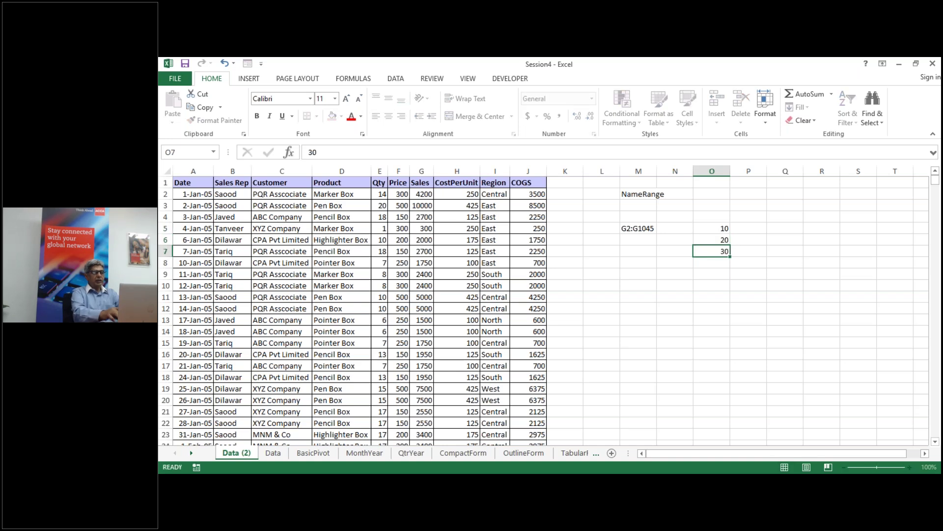
pyautogui.press('Return')
pyautogui.write('40')
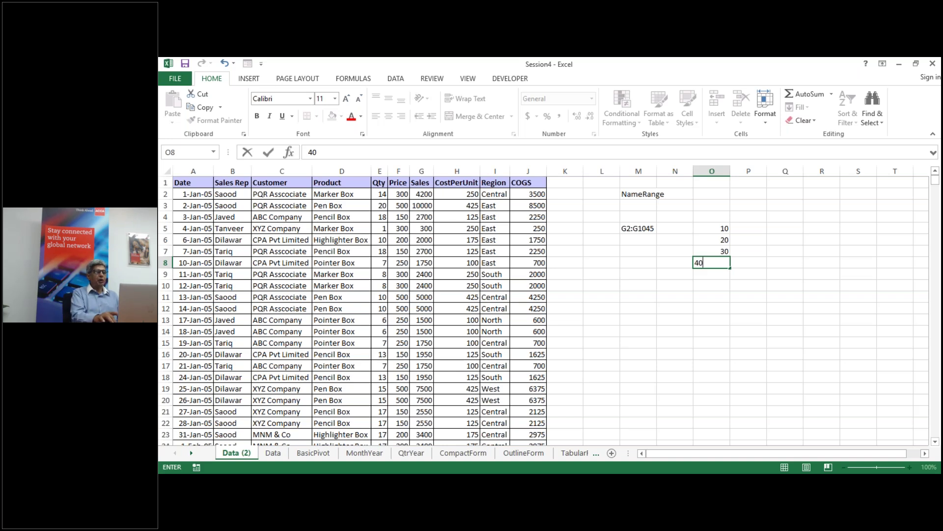
pyautogui.press('Return')
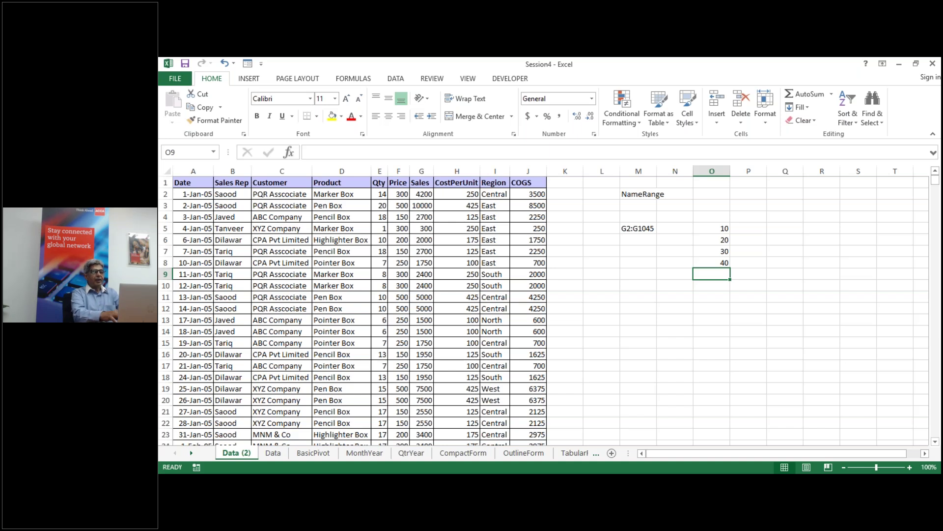
pyautogui.write('50')
pyautogui.press('Return')
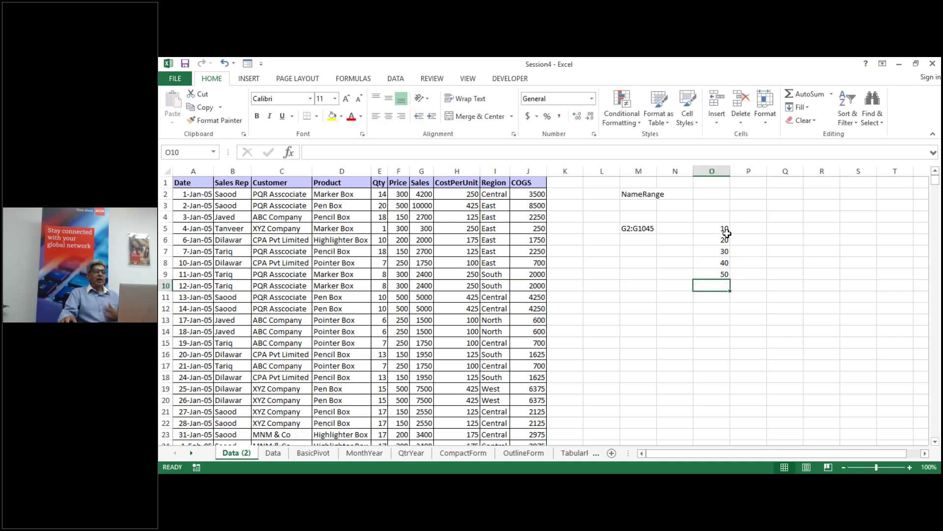
# Step: Enter =SUM(O5:O9) in O11 to get 150, then inspect the formula without changing it
pyautogui.click(723, 298)
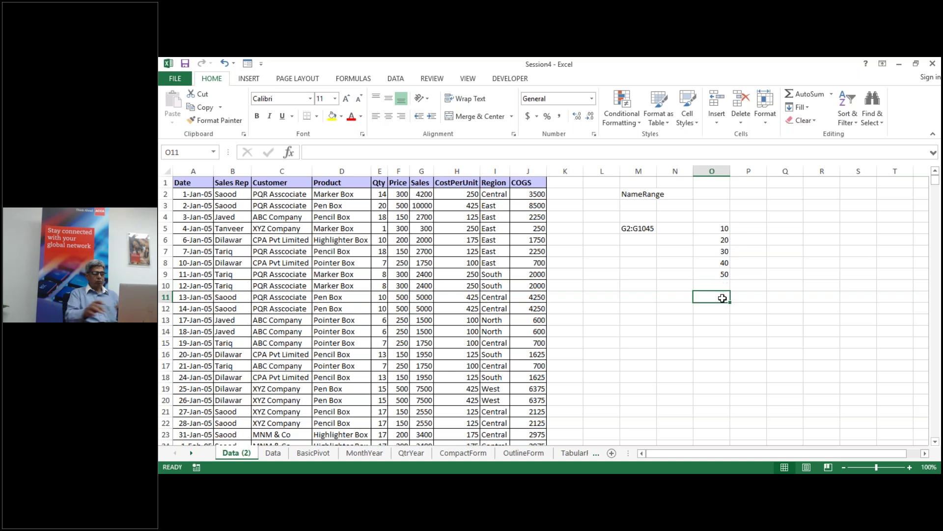
pyautogui.write('=su')
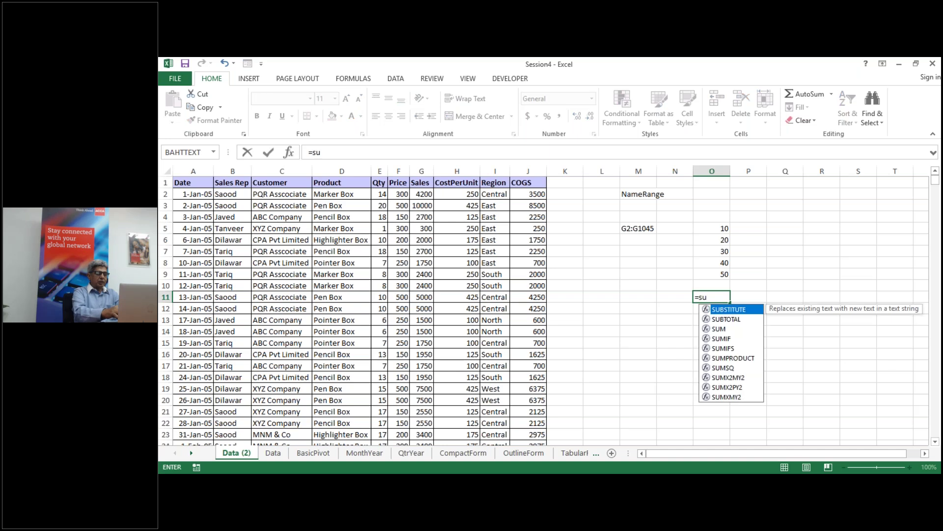
pyautogui.write('m(')
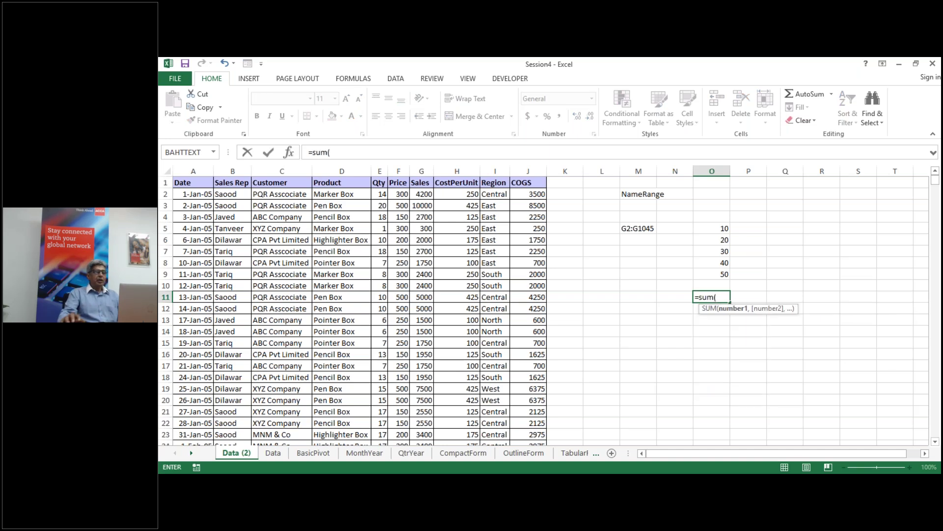
pyautogui.moveTo(720, 225); pyautogui.dragTo(719, 273)
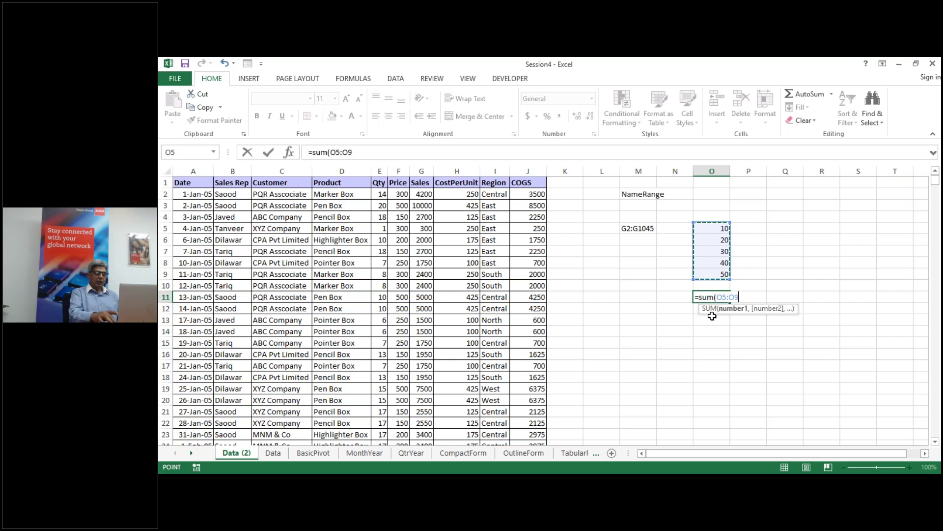
pyautogui.press('Return')
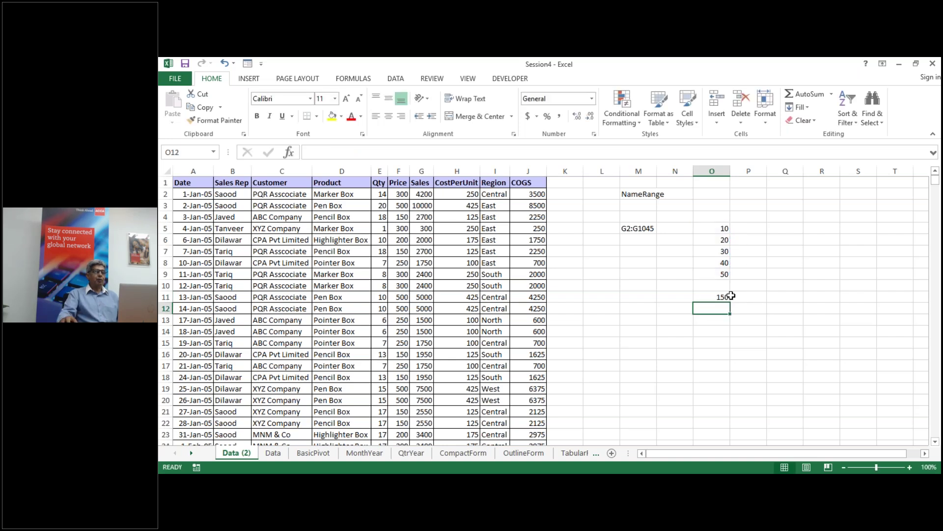
pyautogui.click(721, 296)
pyautogui.doubleClick(721, 296)
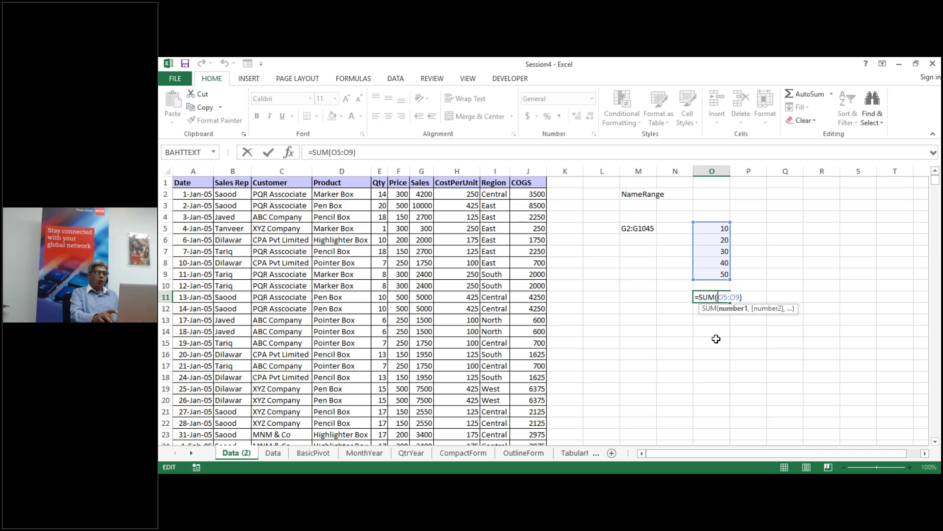
pyautogui.press('Escape')
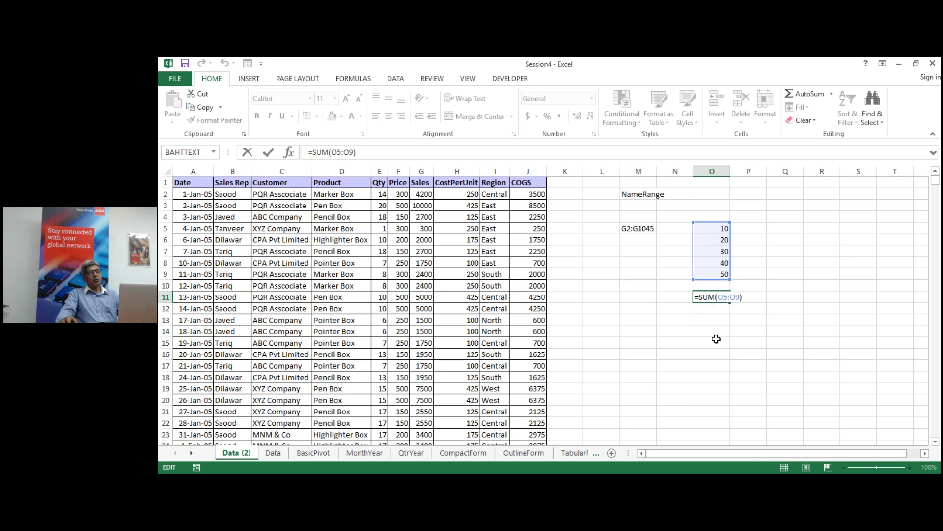
# Step: Select O5:O9 and name it Values using the Name Box
pyautogui.moveTo(713, 226); pyautogui.dragTo(716, 274)
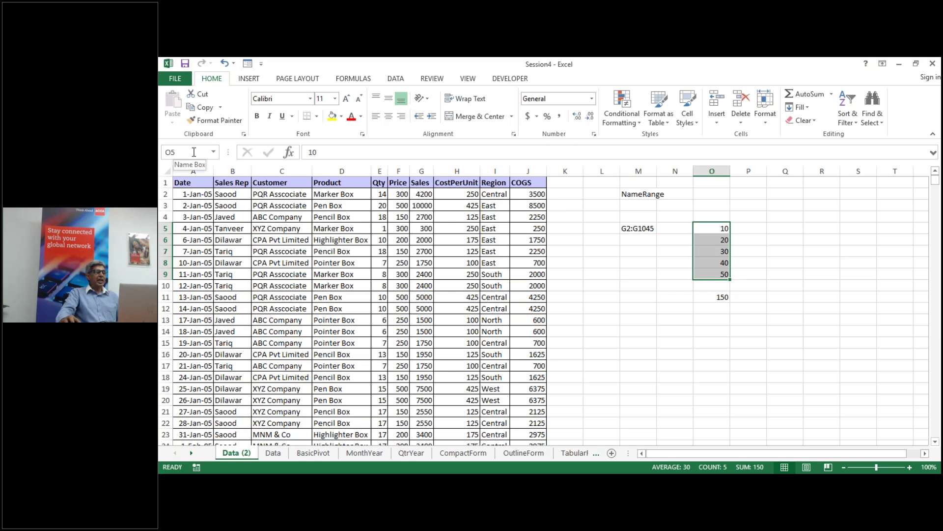
pyautogui.click(194, 152)
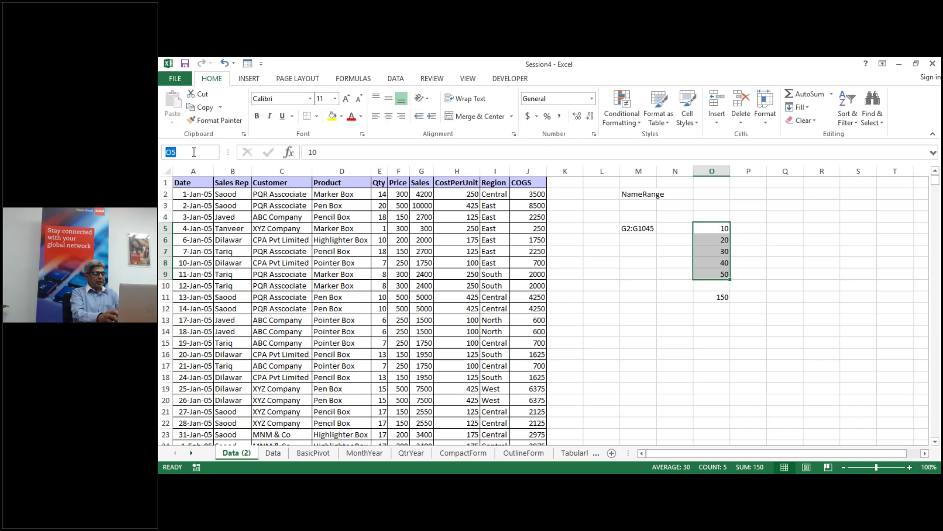
pyautogui.write('Val')
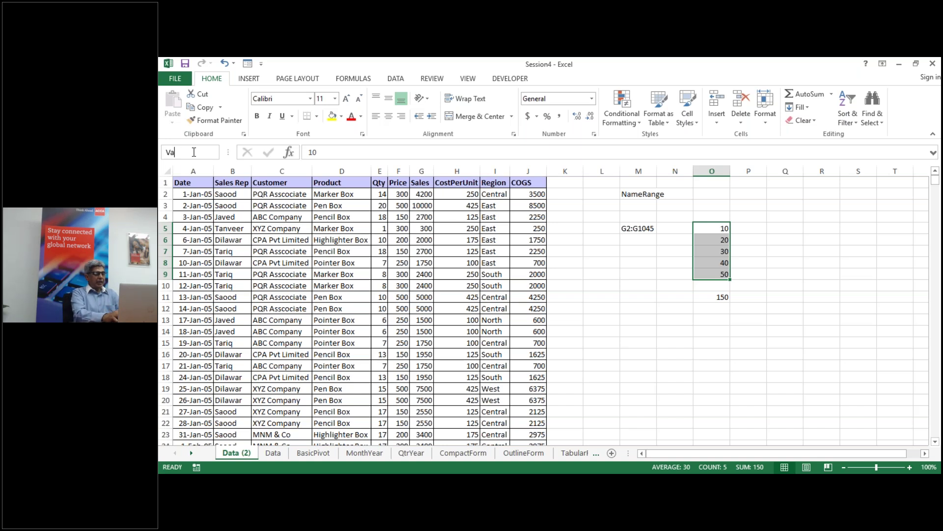
pyautogui.write('ues')
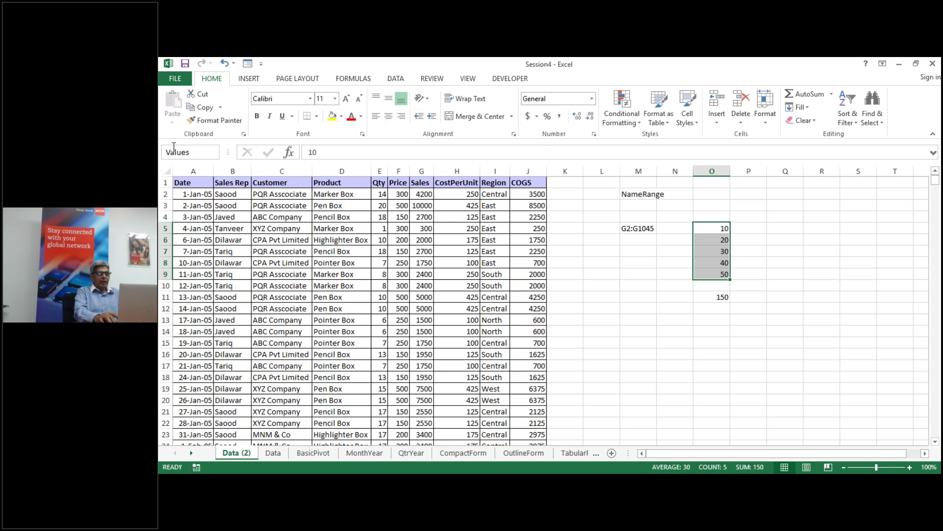
pyautogui.press('Return')
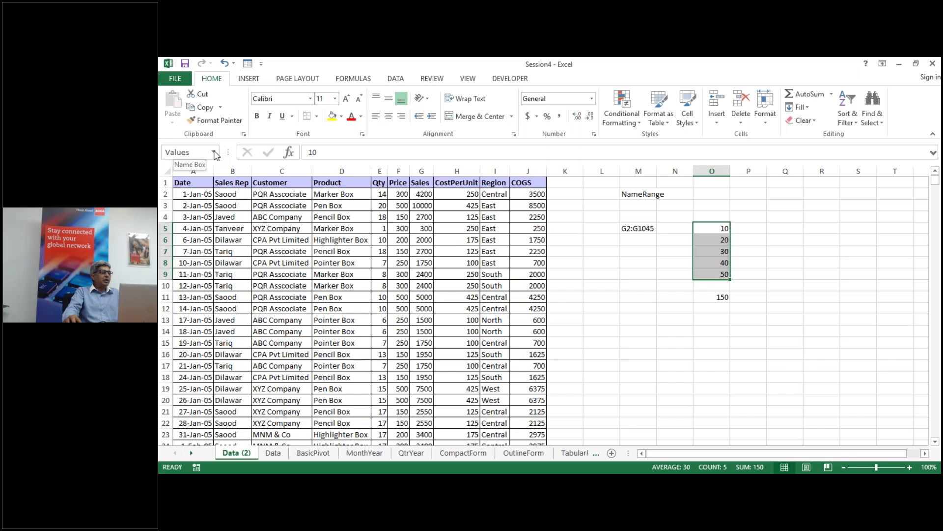
# Step: Check the Values range by jumping to it from the Name Box list
pyautogui.click(215, 152)
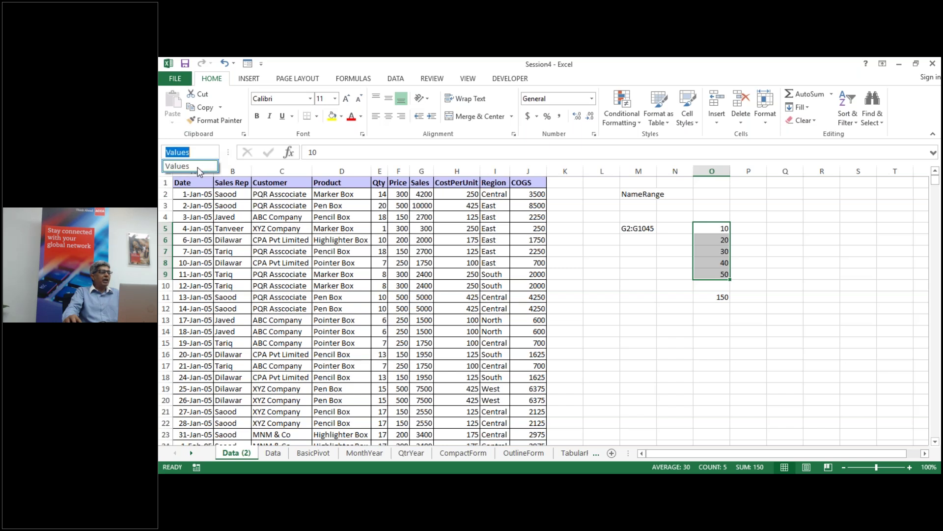
pyautogui.click(691, 403)
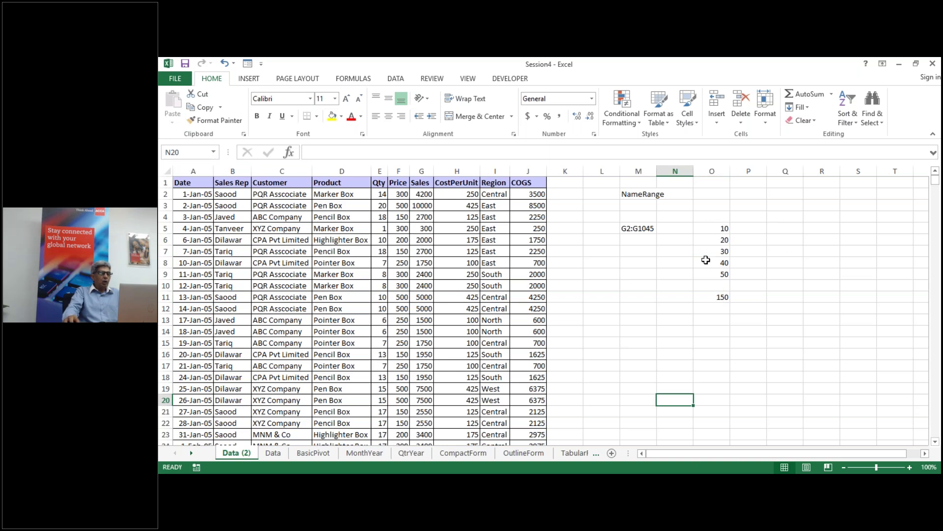
pyautogui.click(214, 151)
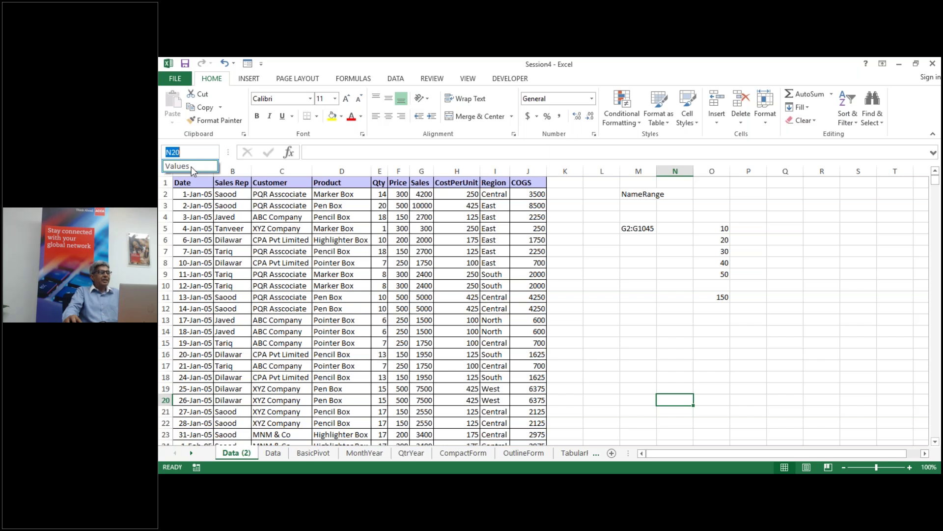
pyautogui.click(192, 167)
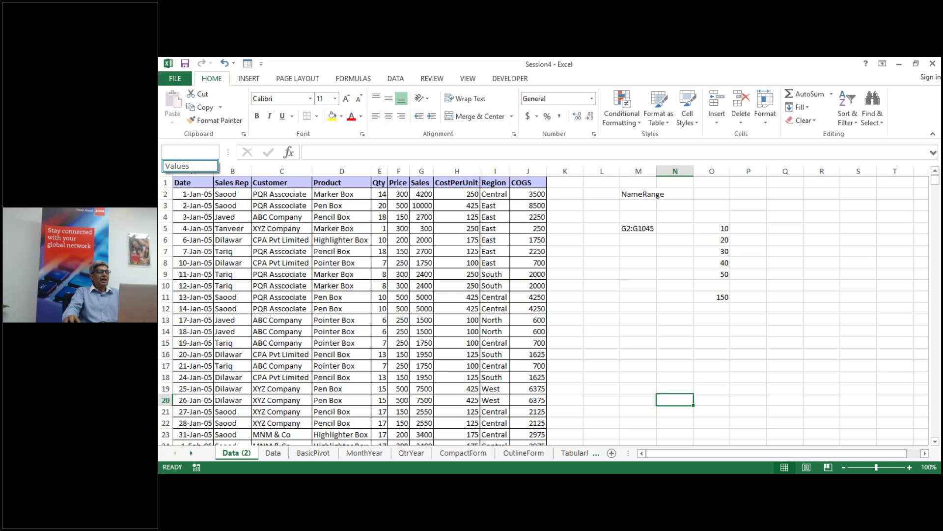
# Step: Enter =sum(values) in O12 for a second total of 150
pyautogui.click(702, 308)
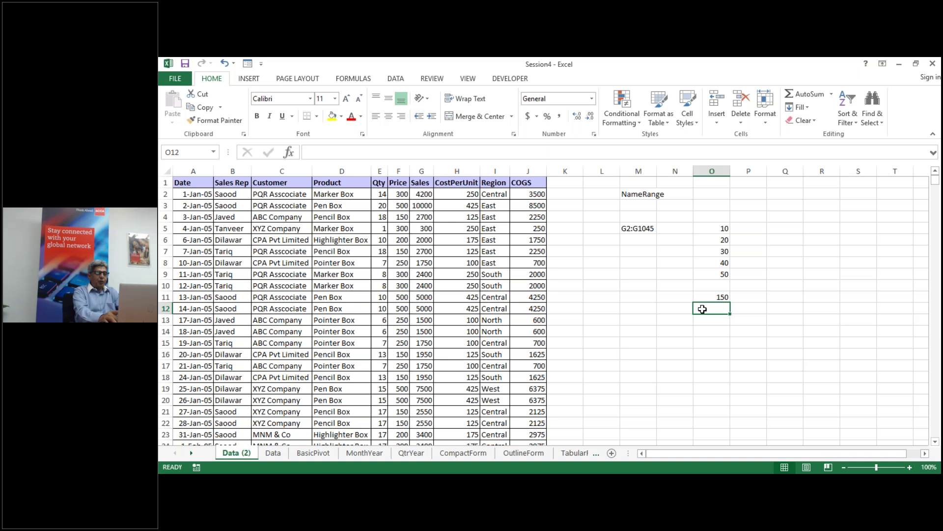
pyautogui.write('=')
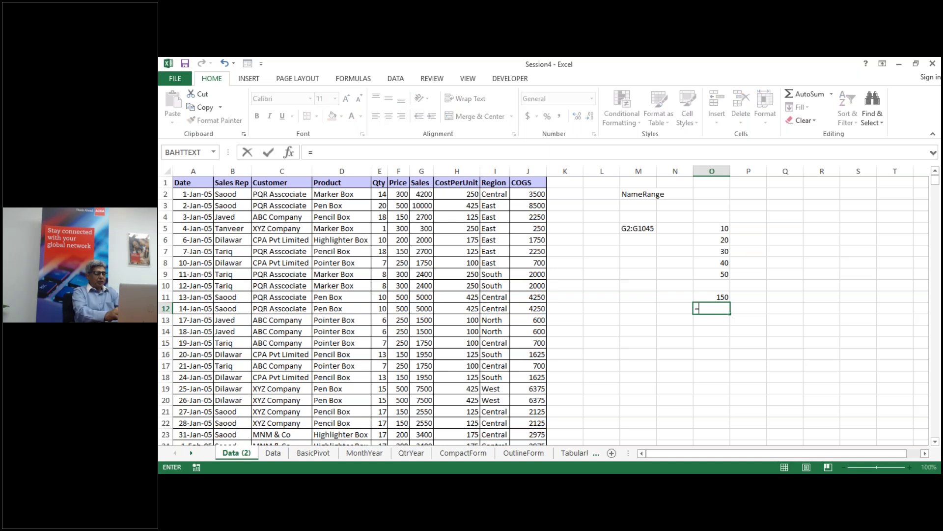
pyautogui.write('sum(')
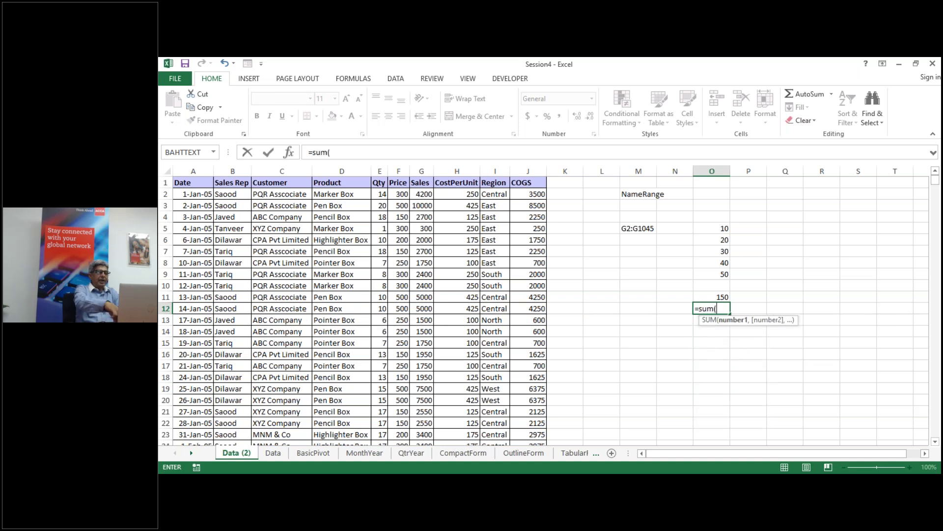
pyautogui.write('v')
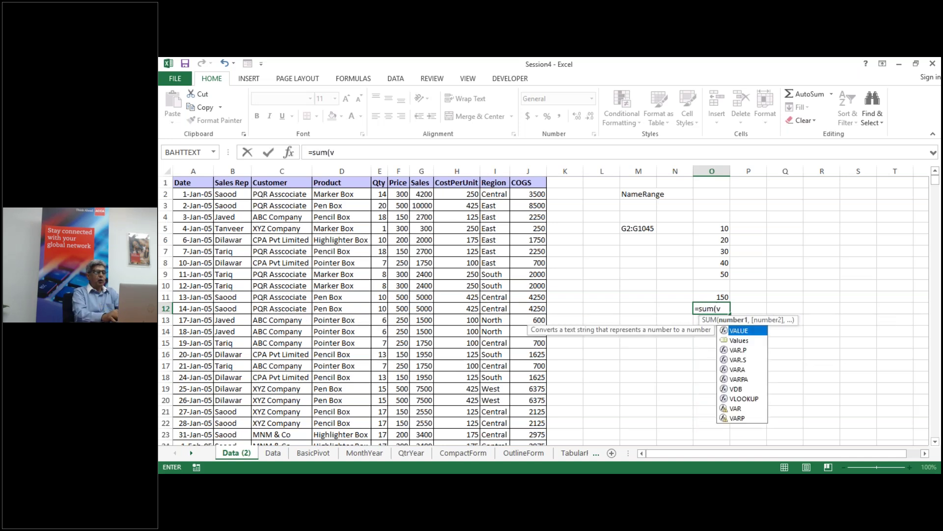
pyautogui.write('al')
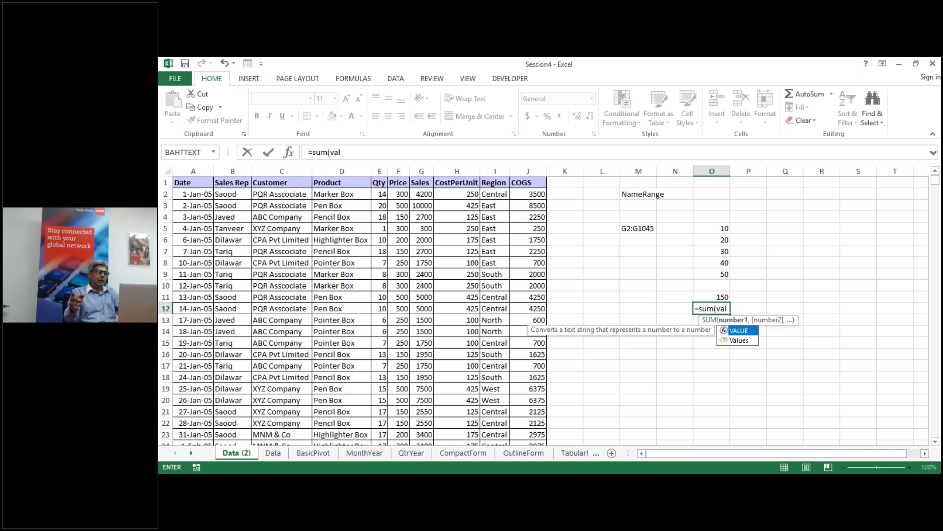
pyautogui.write('u')
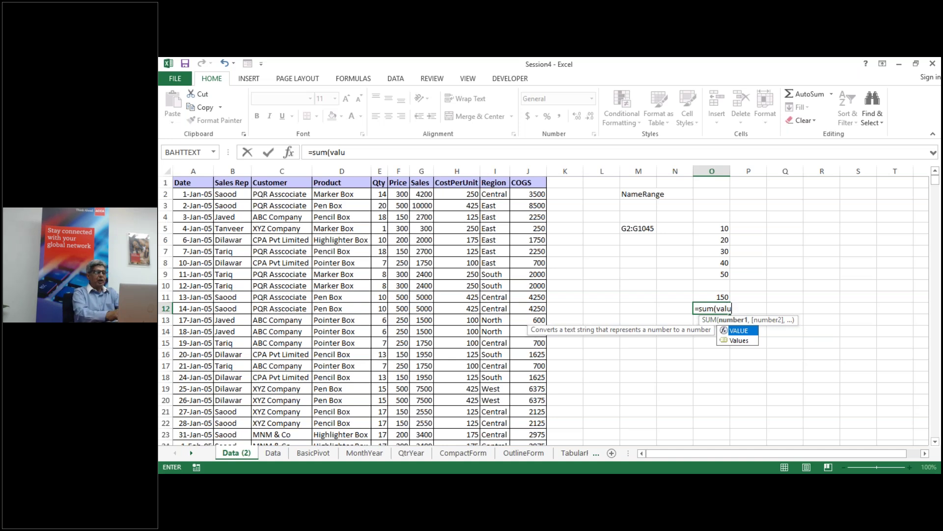
pyautogui.write('es)')
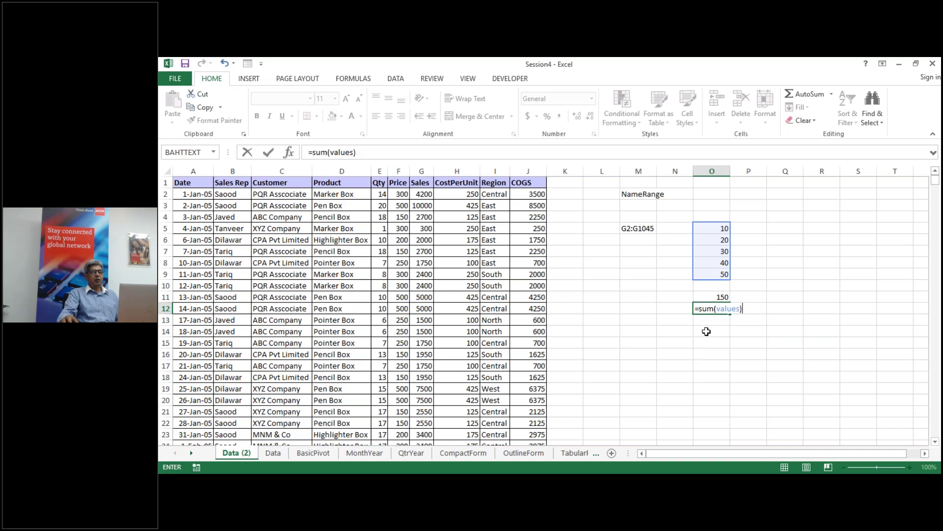
pyautogui.press('Return')
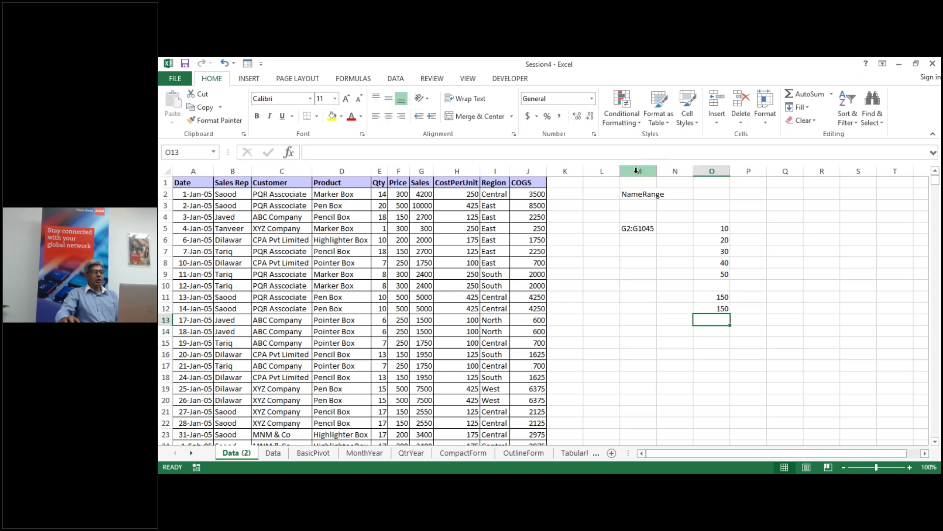
# Step: Delete columns M to O, removing the NameRange notes, test numbers and totals
pyautogui.moveTo(638, 170); pyautogui.dragTo(727, 200)
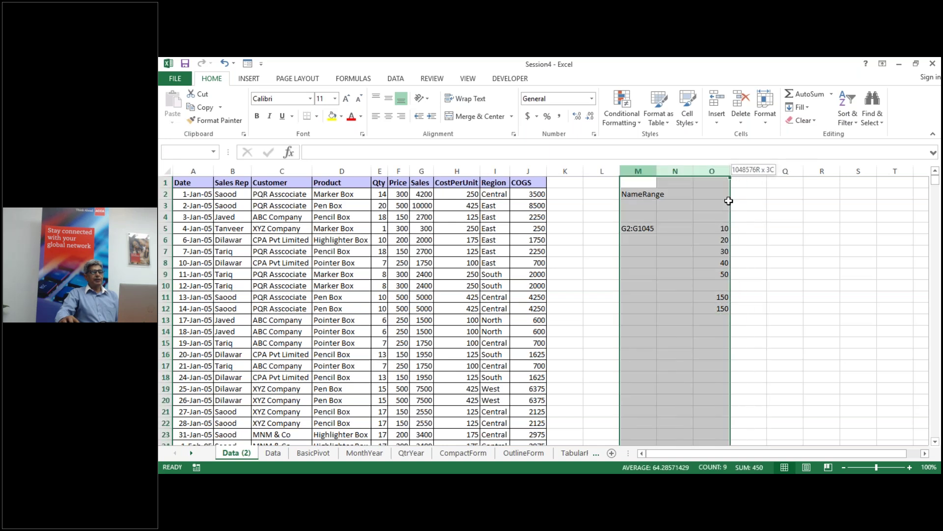
pyautogui.rightClick(720, 173)
pyautogui.click(747, 266)
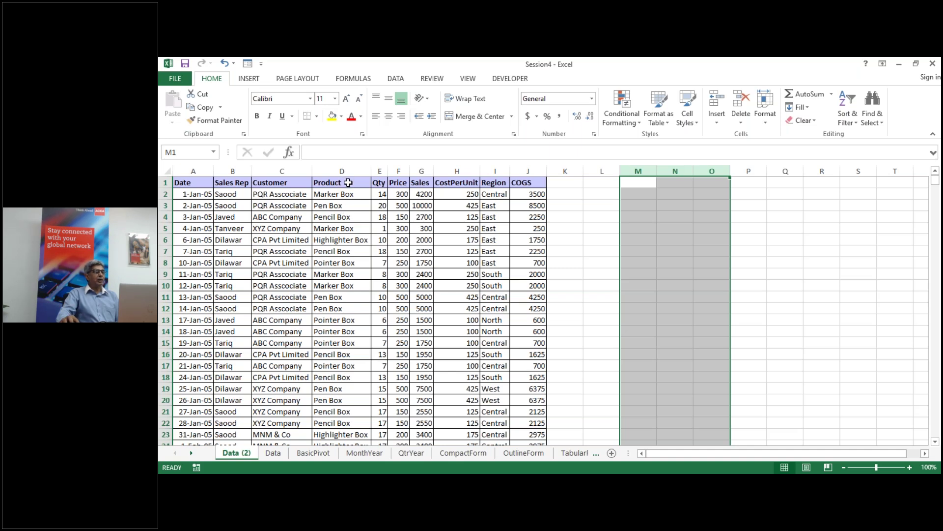
pyautogui.click(344, 217)
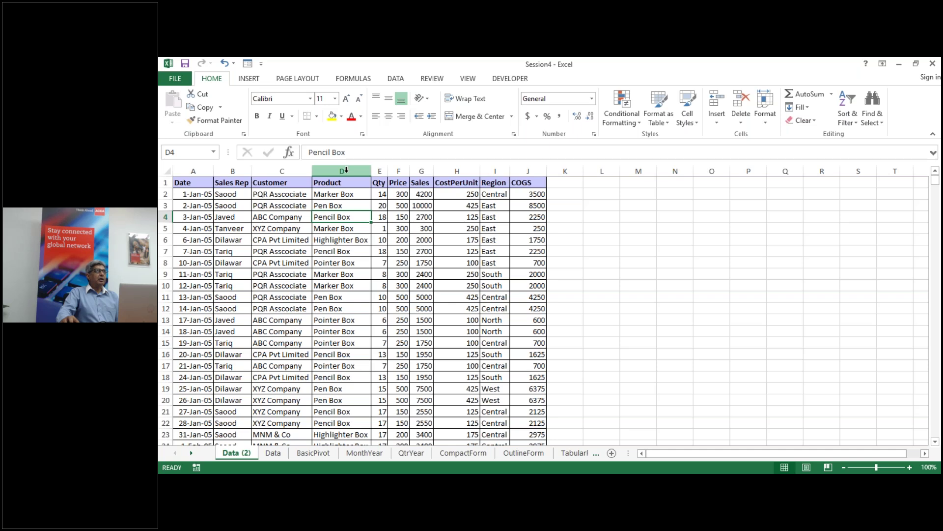
# Step: Copy the Product column D and paste it into column N starting at N1
pyautogui.click(346, 170)
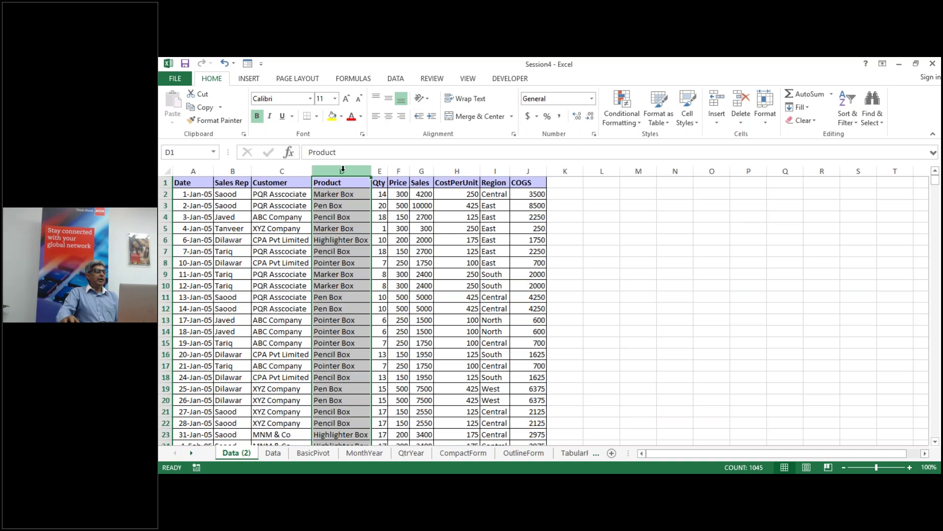
pyautogui.rightClick(343, 169)
pyautogui.click(383, 193)
pyautogui.click(680, 182)
pyautogui.rightClick(680, 182)
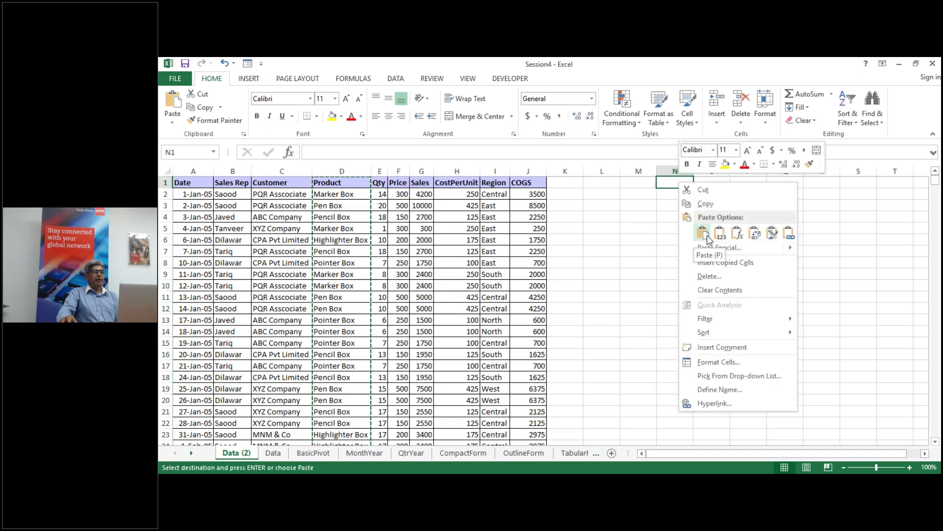
pyautogui.click(703, 233)
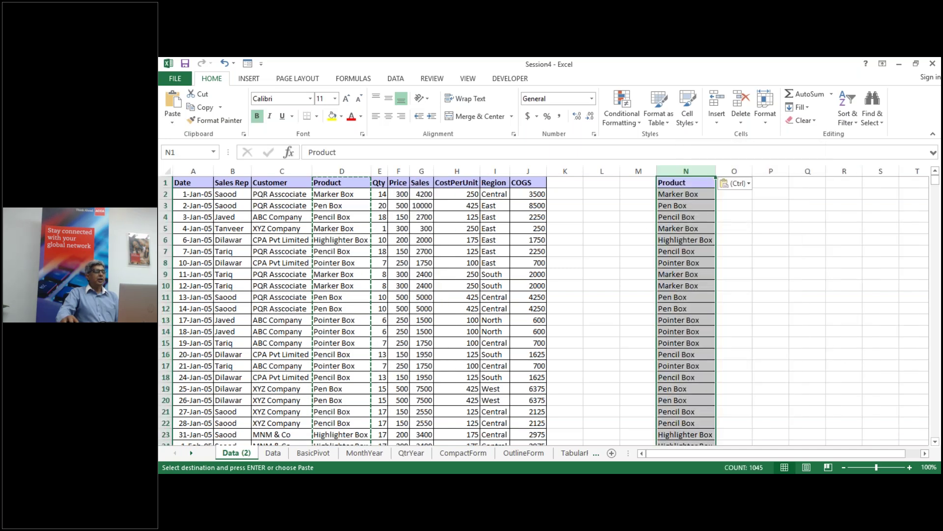
# Step: Remove duplicates from the pasted list, leaving the five unique products
pyautogui.click(396, 79)
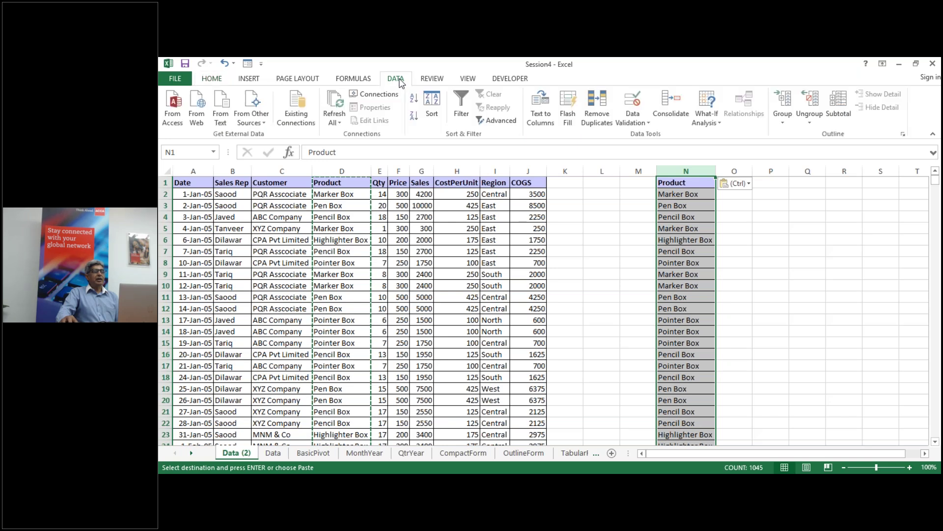
pyautogui.click(596, 111)
pyautogui.click(807, 306)
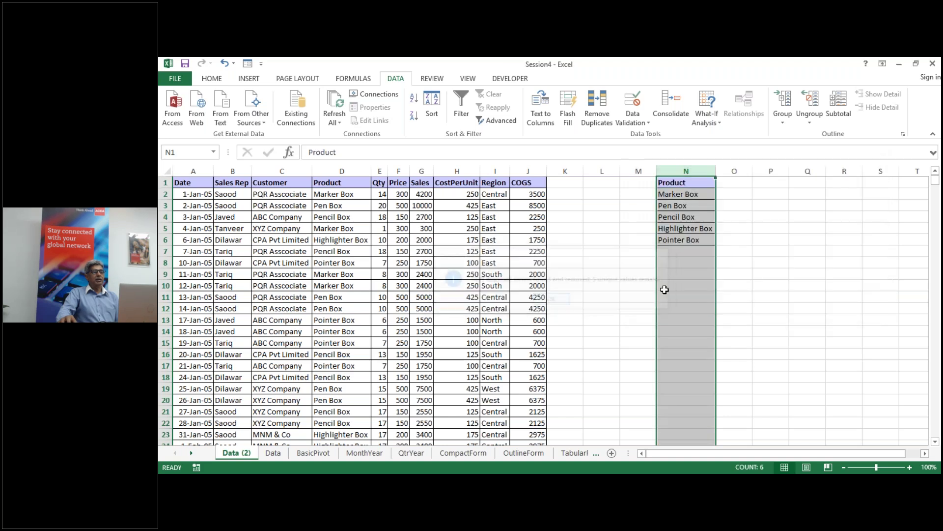
pyautogui.click(551, 300)
pyautogui.click(741, 184)
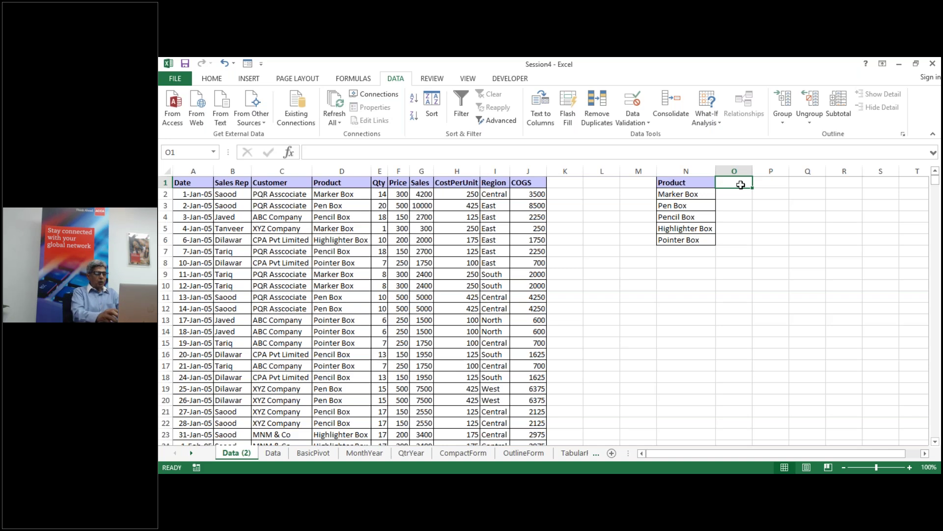
# Step: Head O1 'Sales' and begin an O2 SUMIF over the absolute Product range $D$2:$D$1045
pyautogui.write('Sales')
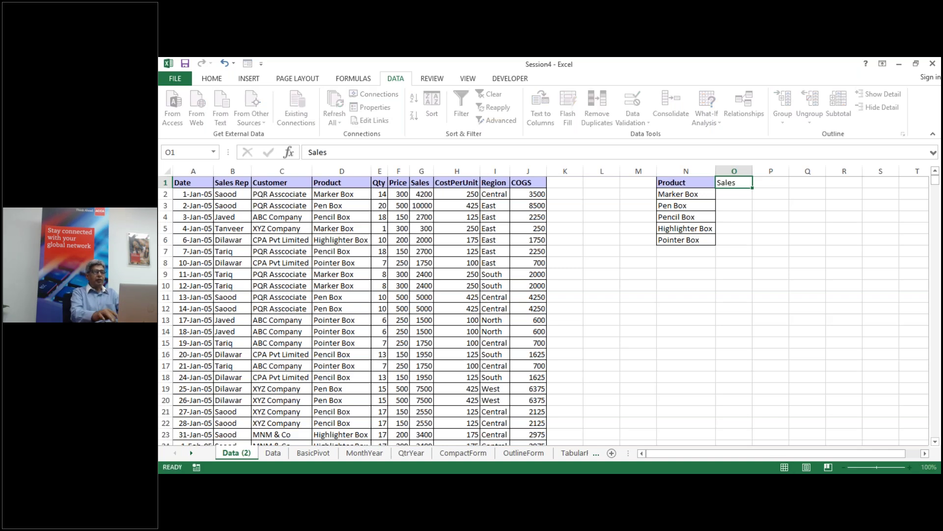
pyautogui.press('Return')
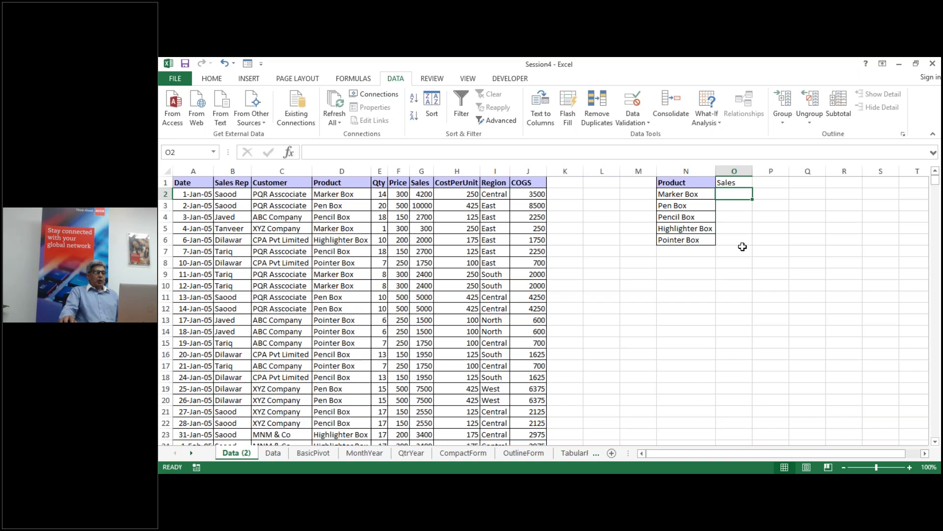
pyautogui.write('=')
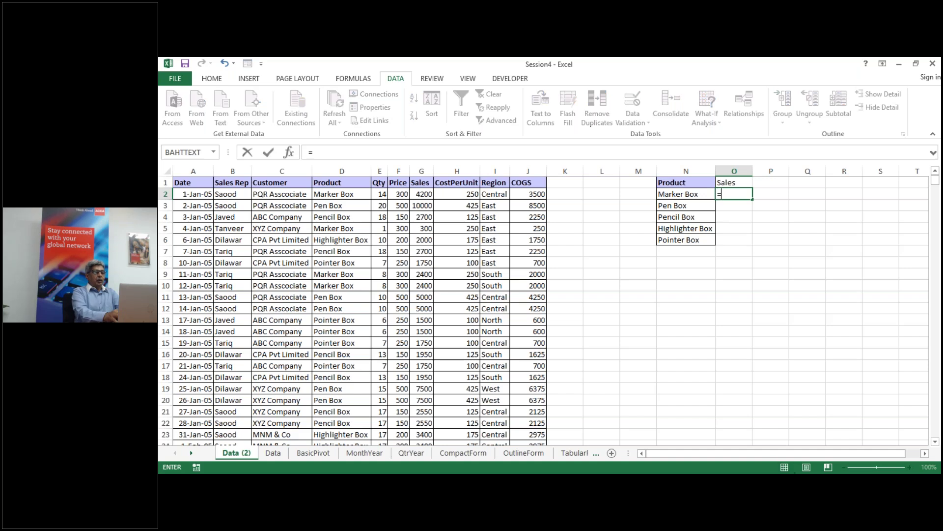
pyautogui.write('sumif')
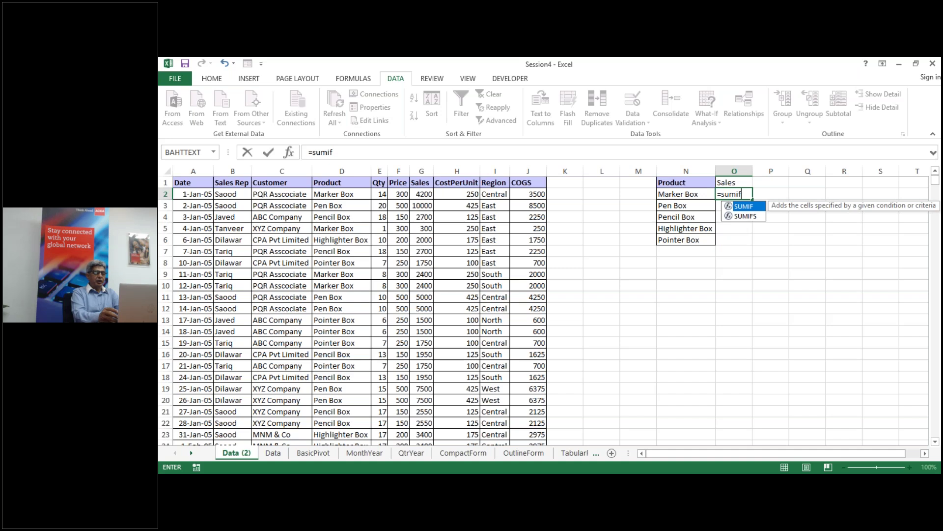
pyautogui.write('(')
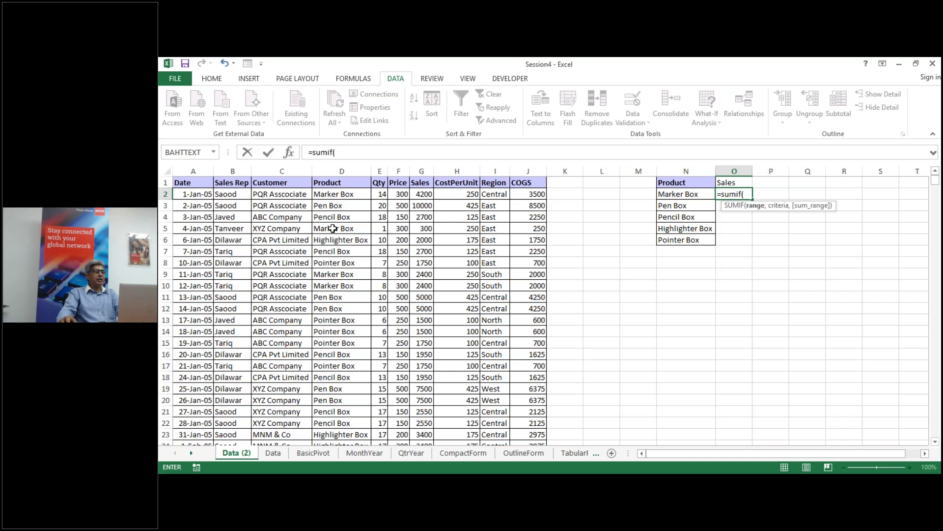
pyautogui.click(335, 193)
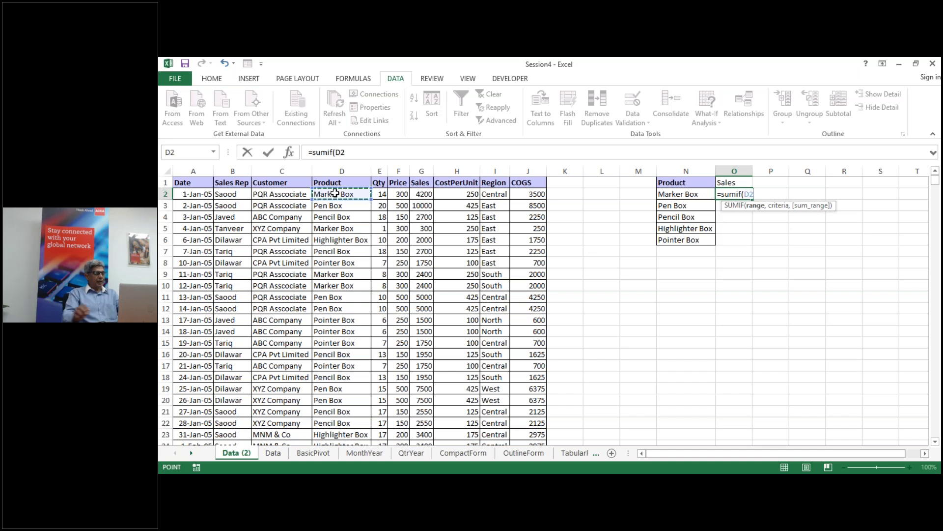
pyautogui.hotkey('ctrl', 'shift', 'Down')
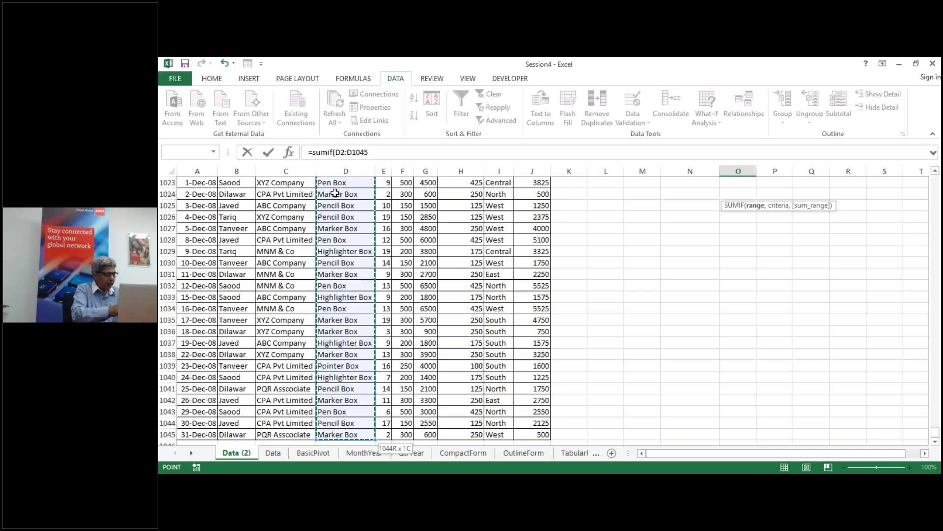
pyautogui.press('F4')
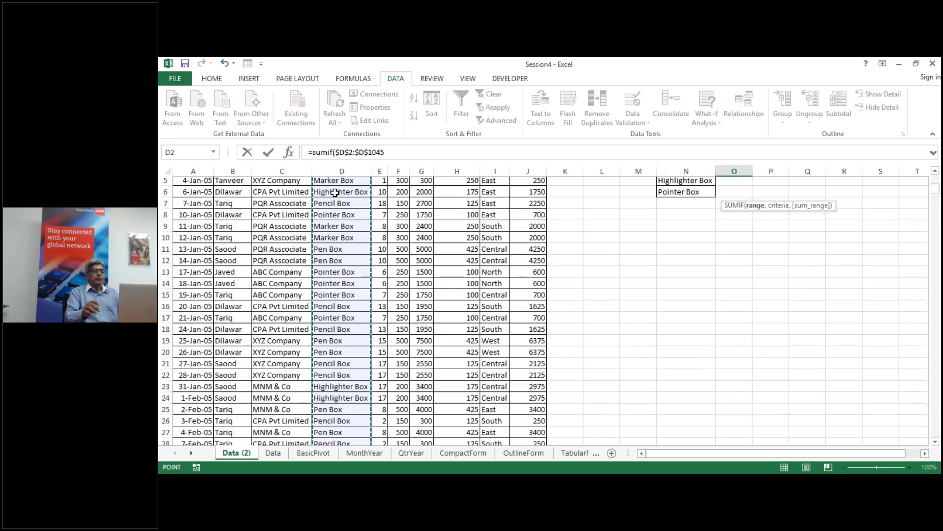
# Step: Complete the SUMIF with criteria N2 and absolute sum range $G$2:$G$1045, entering it in O2
pyautogui.write(',')
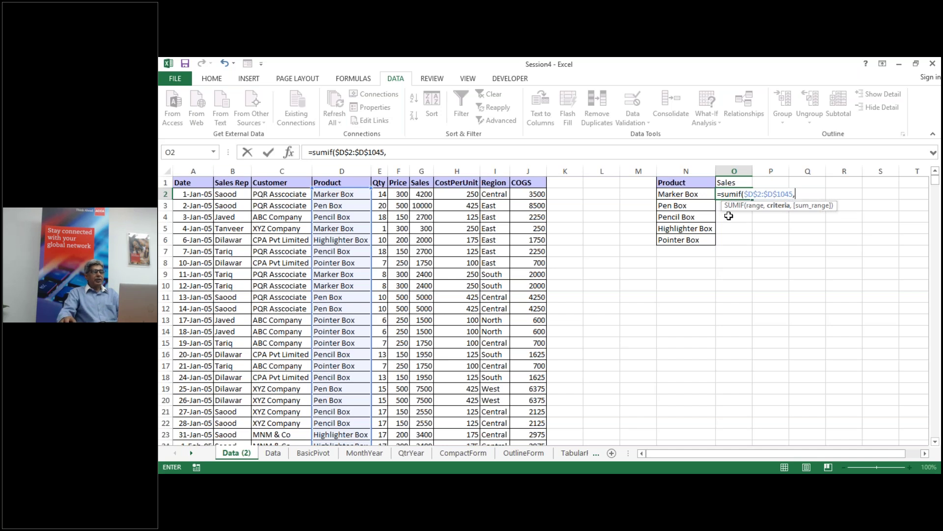
pyautogui.click(682, 194)
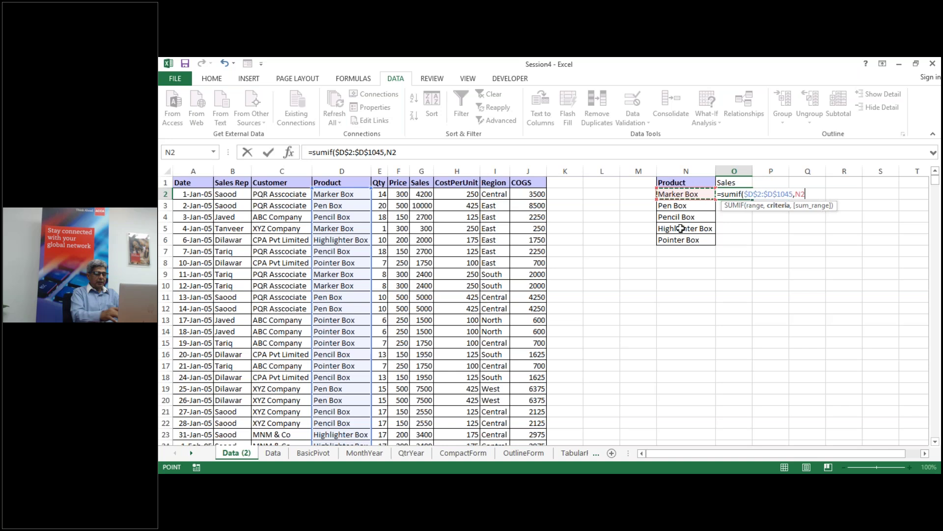
pyautogui.write(',')
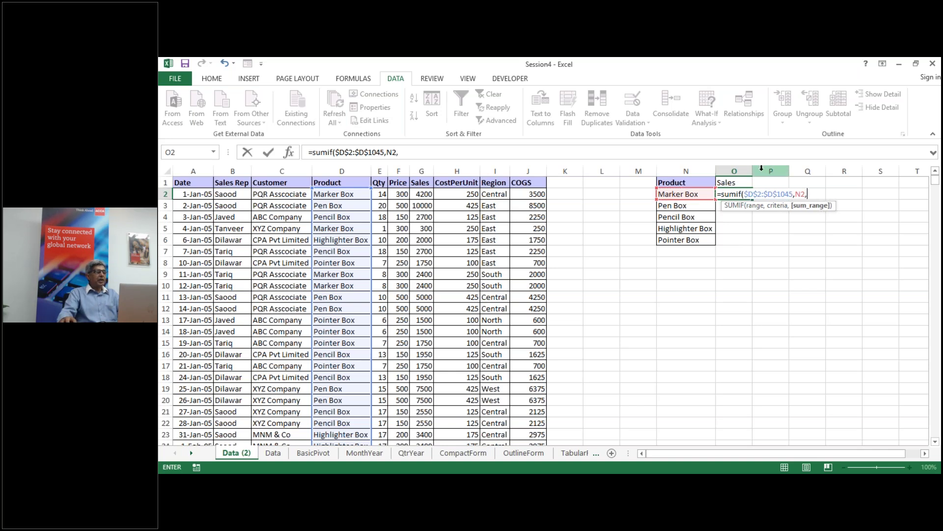
pyautogui.click(429, 195)
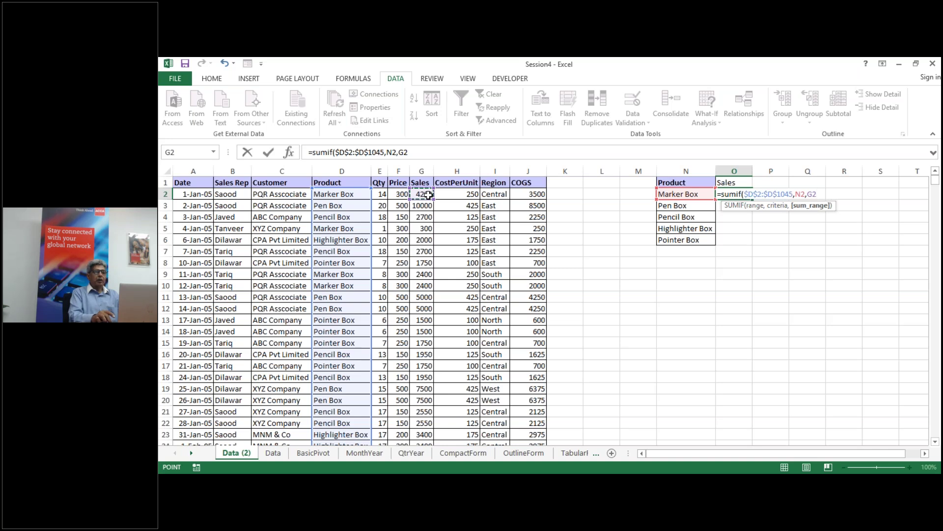
pyautogui.hotkey('ctrl', 'shift', 'Down')
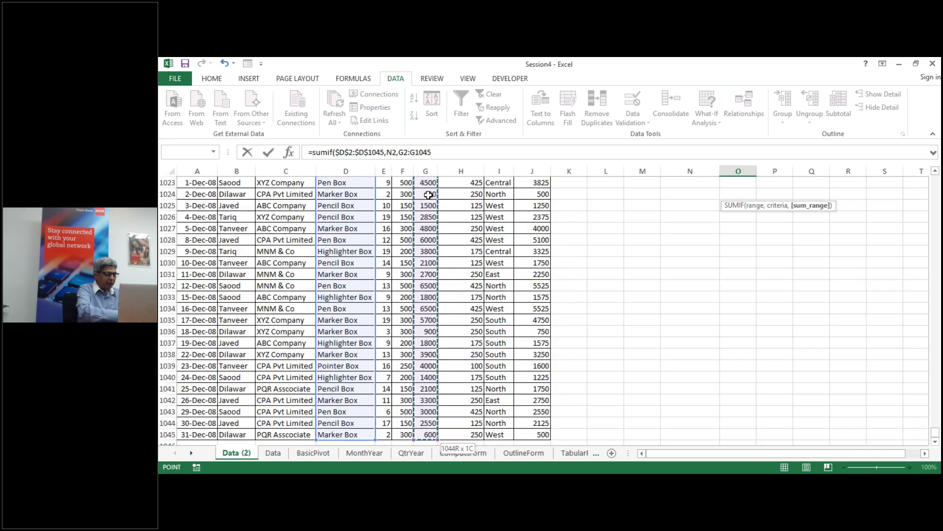
pyautogui.press('F4')
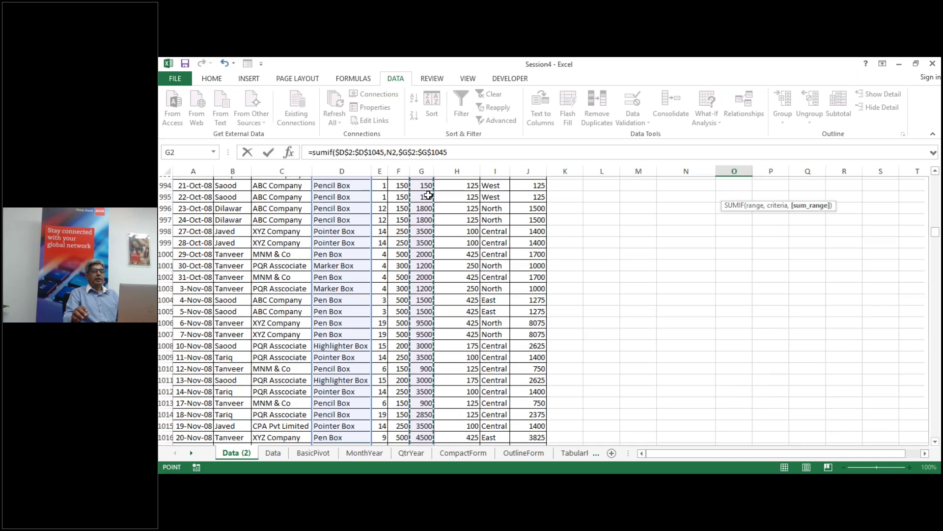
pyautogui.write(')')
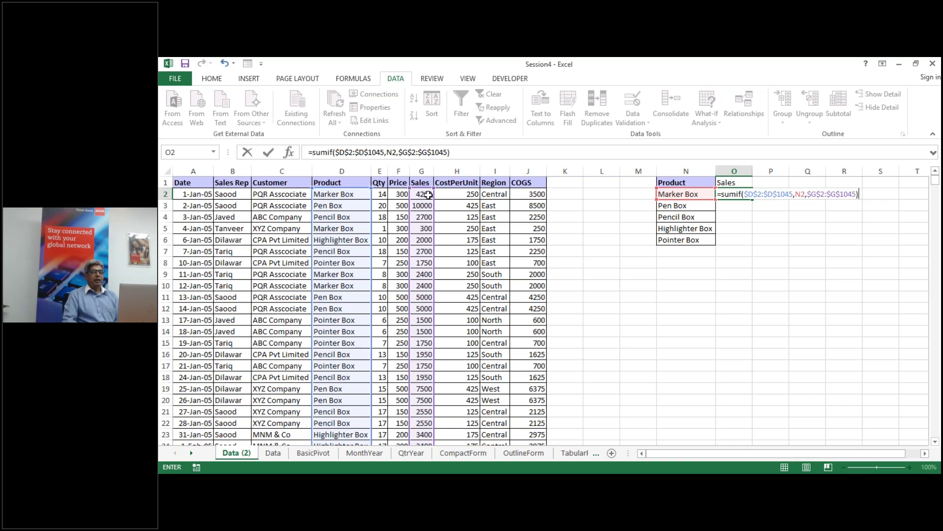
pyautogui.hotkey('ctrl', 'Return')
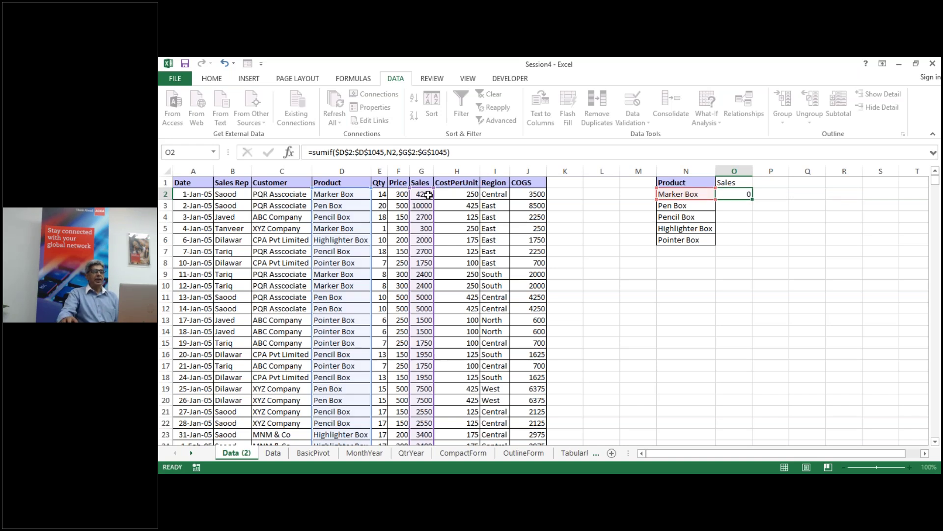
# Step: Fill the SUMIF formula from O2 down to O6, then open O2 for editing
pyautogui.doubleClick(754, 199)
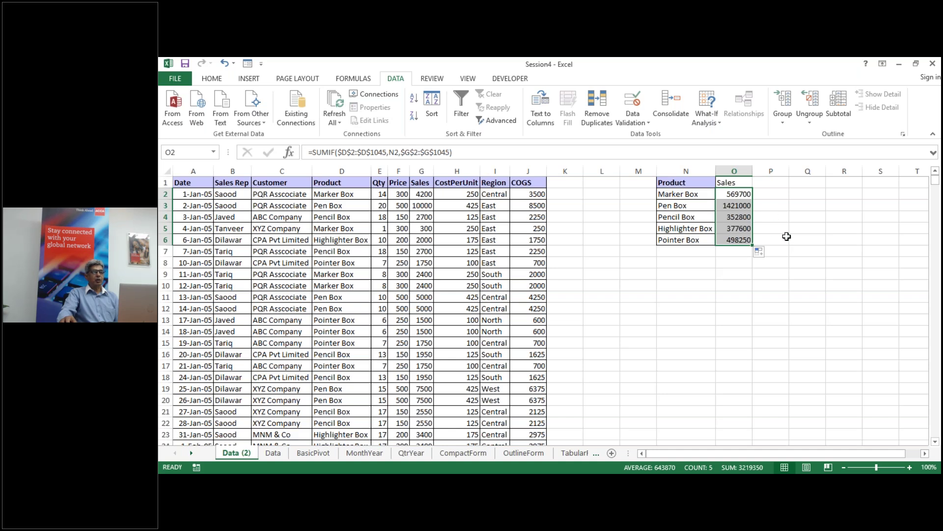
pyautogui.doubleClick(737, 194)
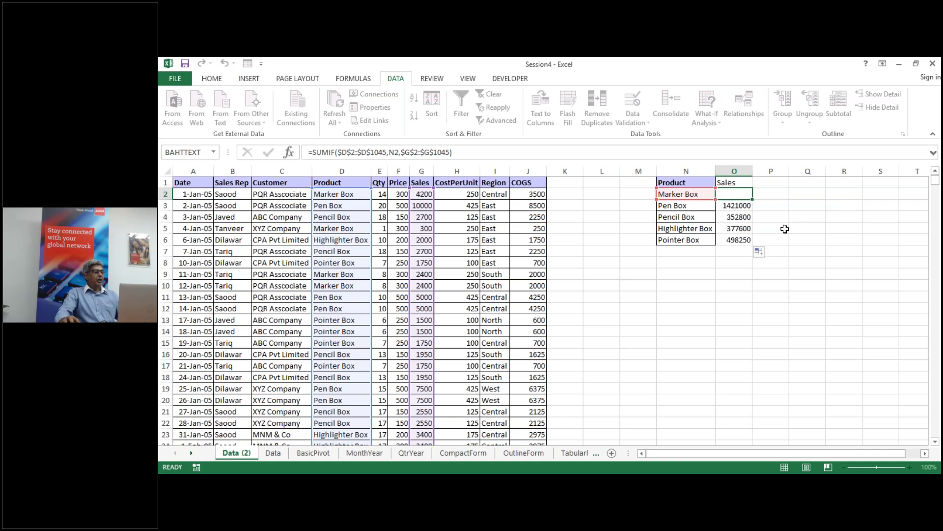
# Step: Re-enter the O2 formula and name the Product cells from D2 to the last row 'Product'
pyautogui.hotkey('ctrl', 'Return')
pyautogui.click(340, 193)
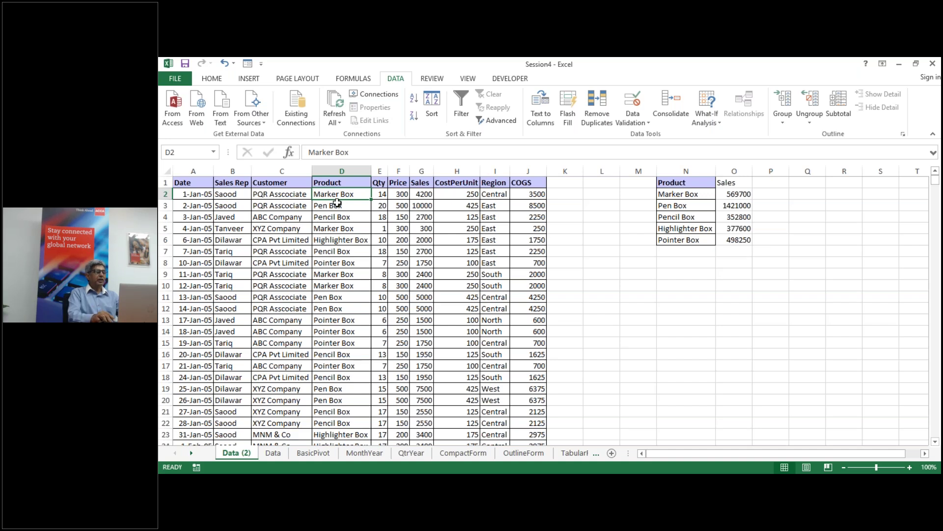
pyautogui.hotkey('ctrl', 'shift', 'Down')
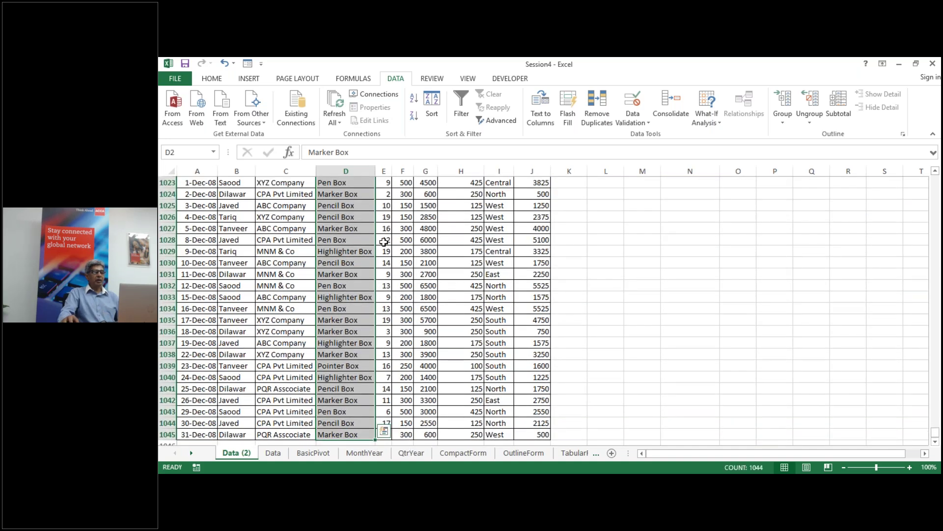
pyautogui.click(191, 154)
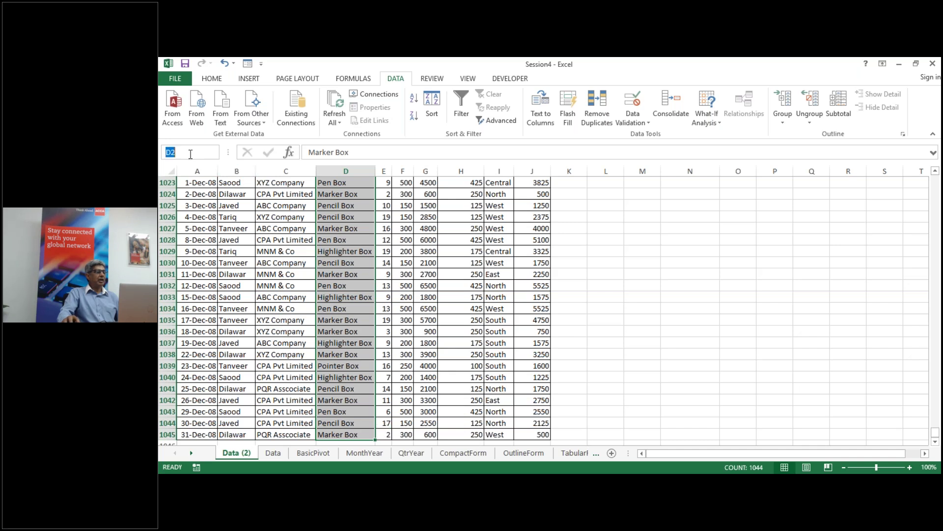
pyautogui.write('Product')
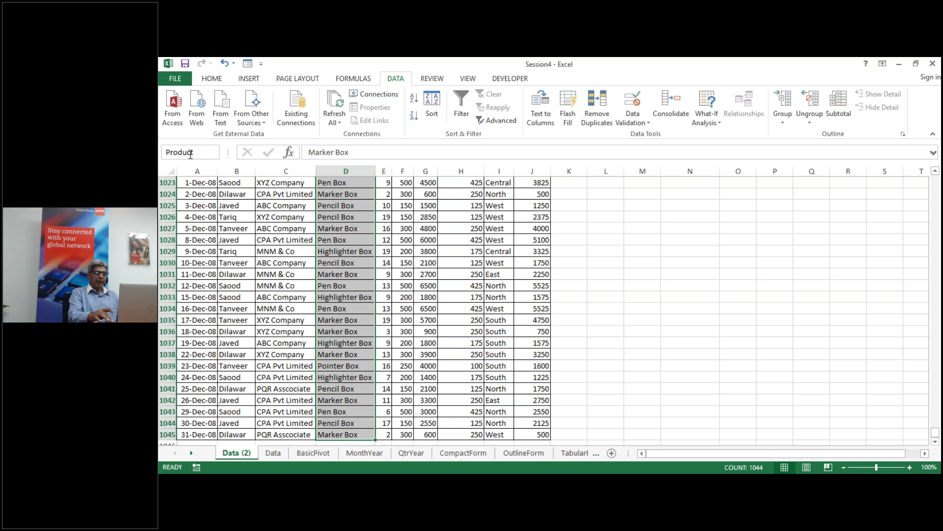
pyautogui.press('Return')
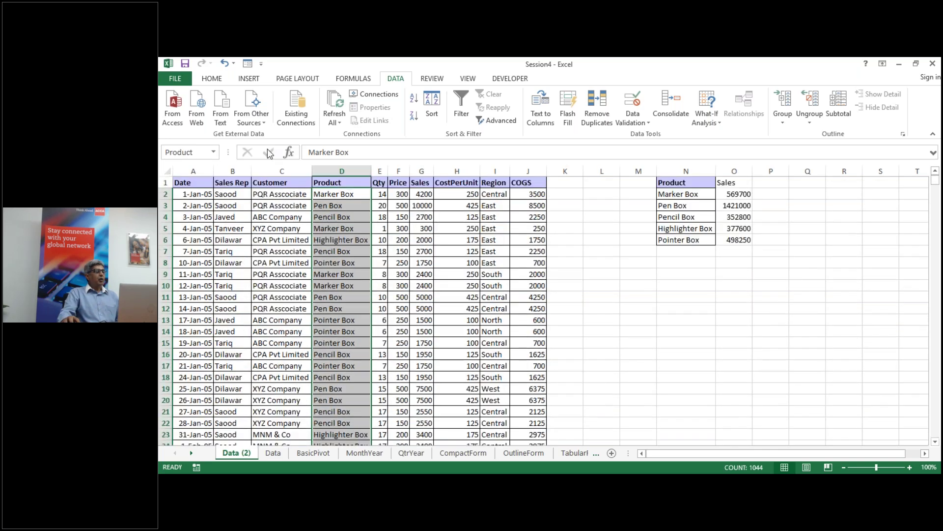
pyautogui.click(213, 152)
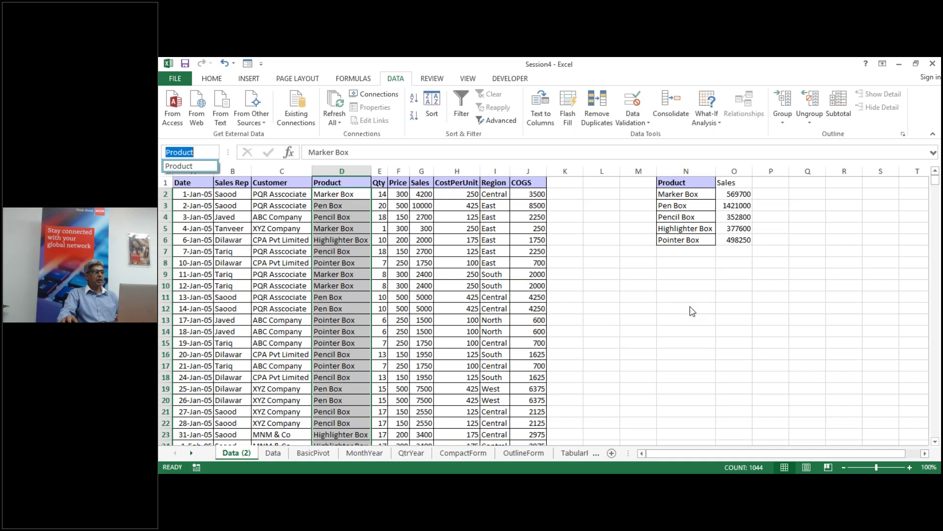
pyautogui.press('Escape')
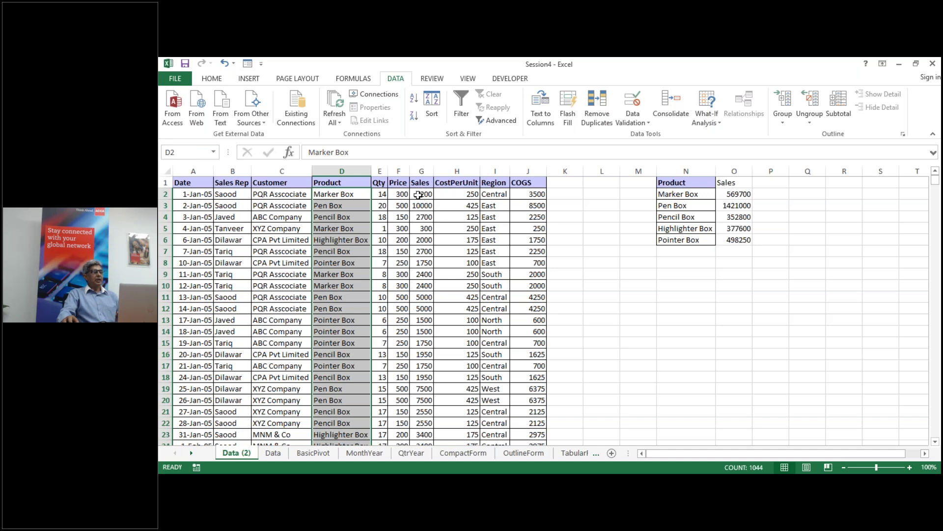
# Step: Name the Sales figures from G2 to the last row 'Sales'
pyautogui.click(419, 195)
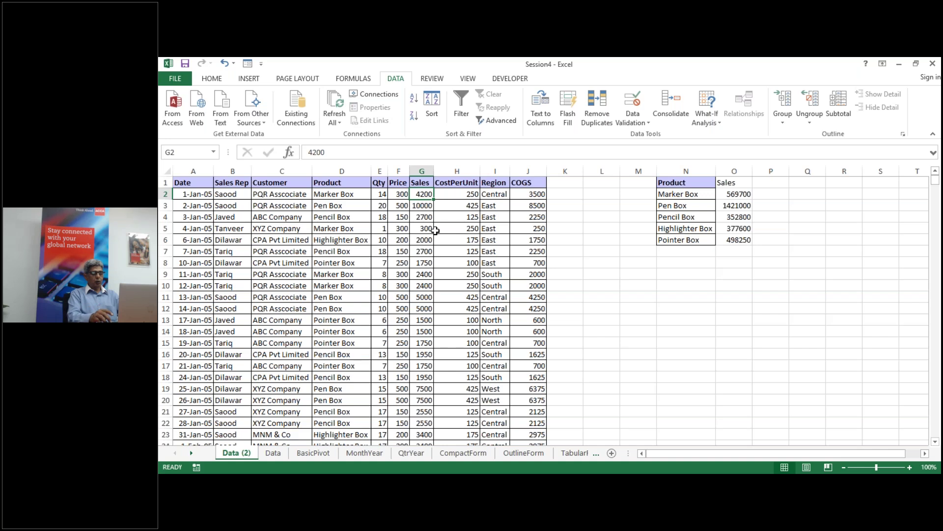
pyautogui.hotkey('ctrl', 'shift', 'Down')
pyautogui.click(182, 150)
pyautogui.write('Sale')
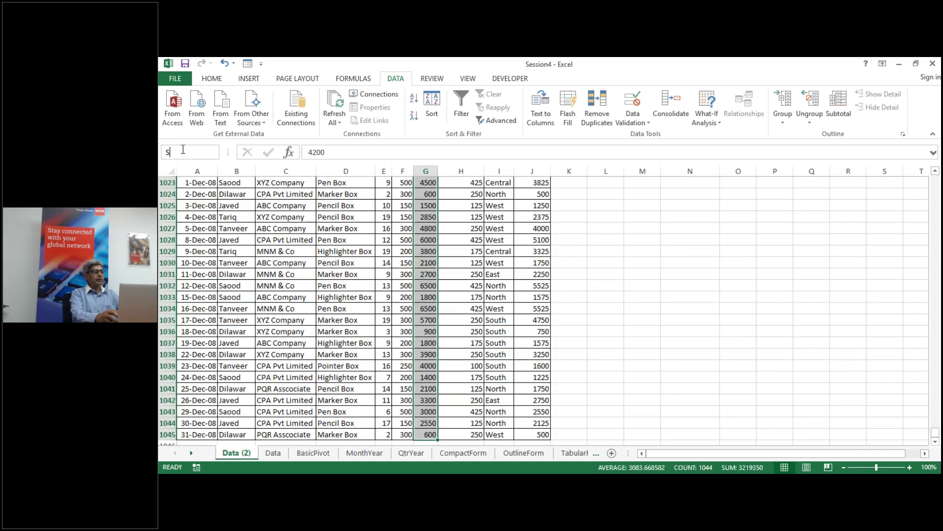
pyautogui.write('s')
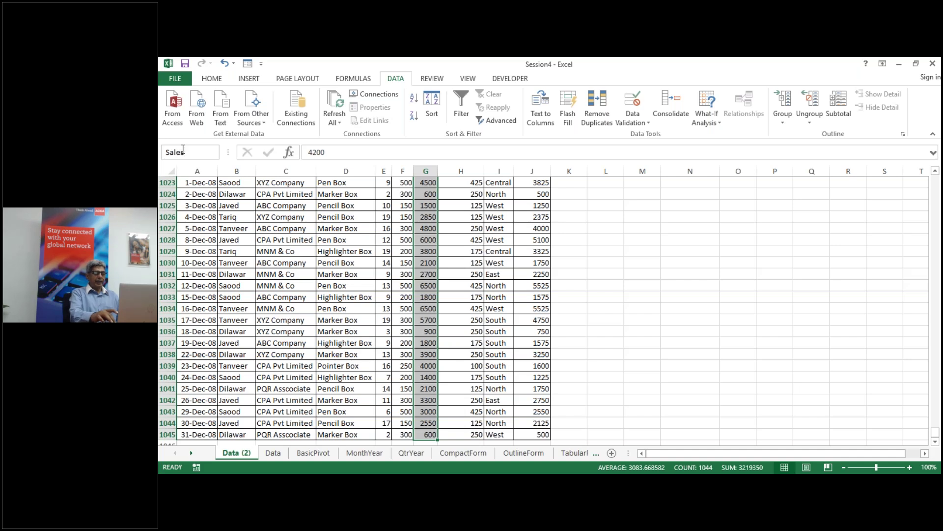
pyautogui.press('Return')
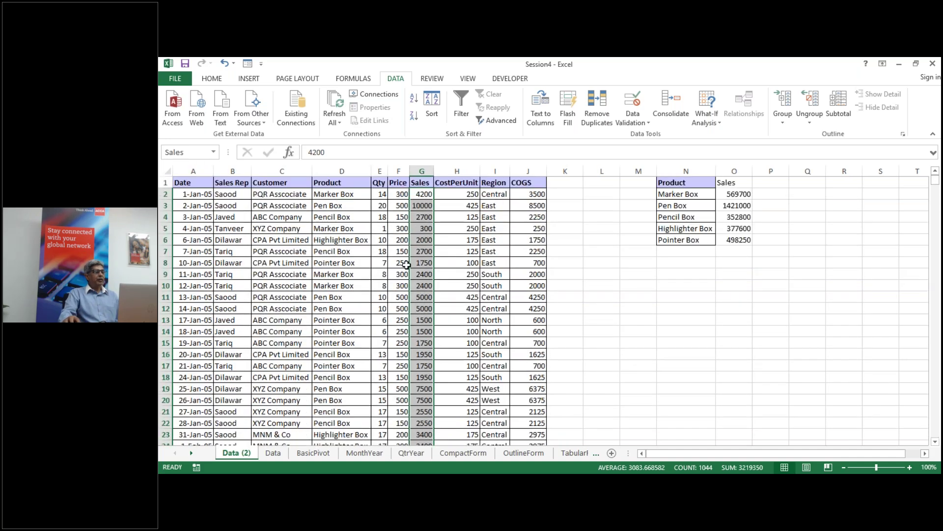
# Step: Confirm in the Name Box list that Product selects column D and Sales column G
pyautogui.click(214, 152)
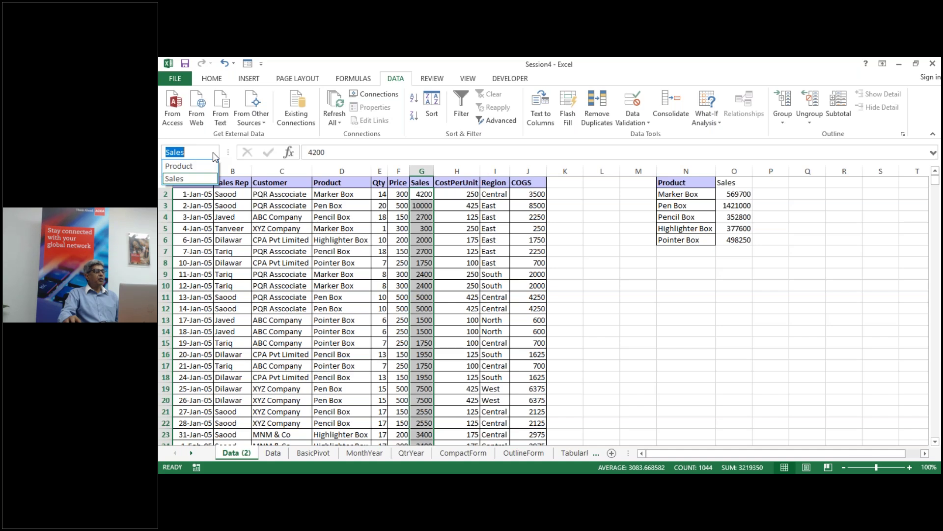
pyautogui.click(205, 167)
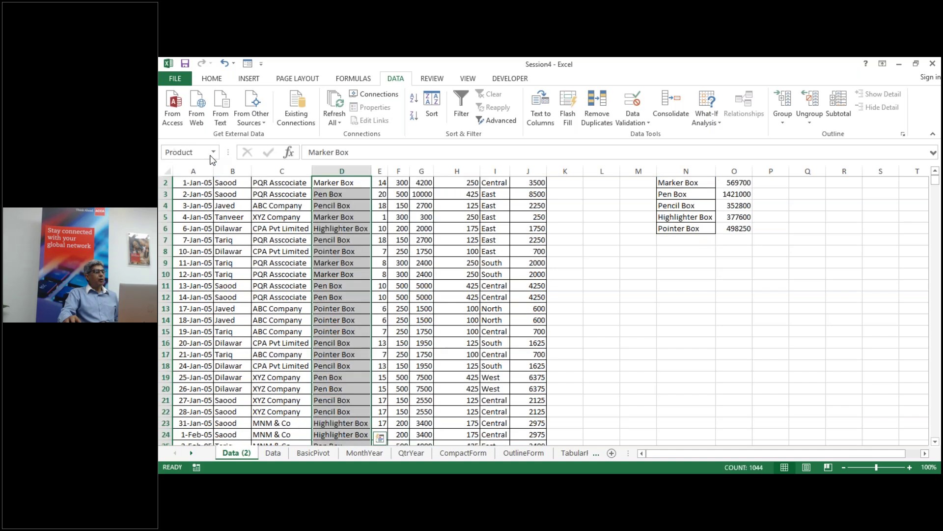
pyautogui.click(213, 152)
pyautogui.click(199, 179)
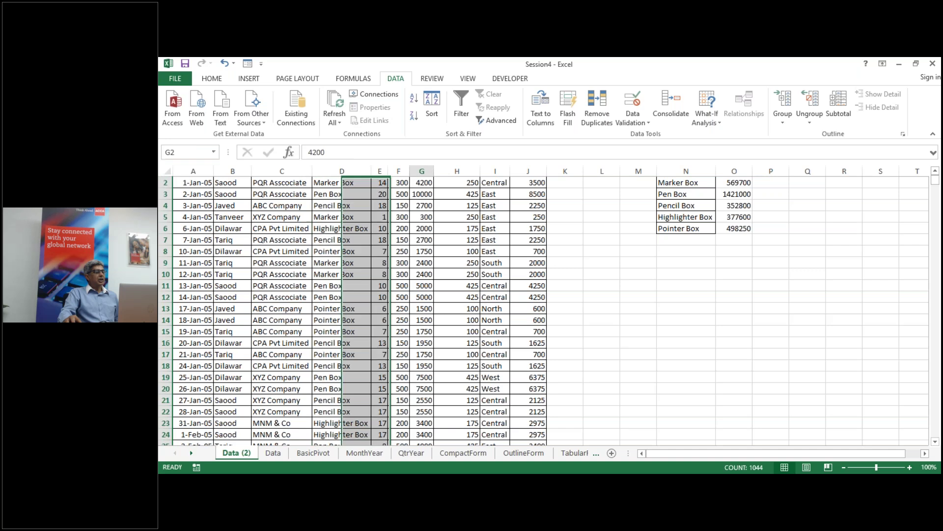
pyautogui.scroll(1, 787, 337)
pyautogui.moveTo(739, 195); pyautogui.dragTo(738, 238)
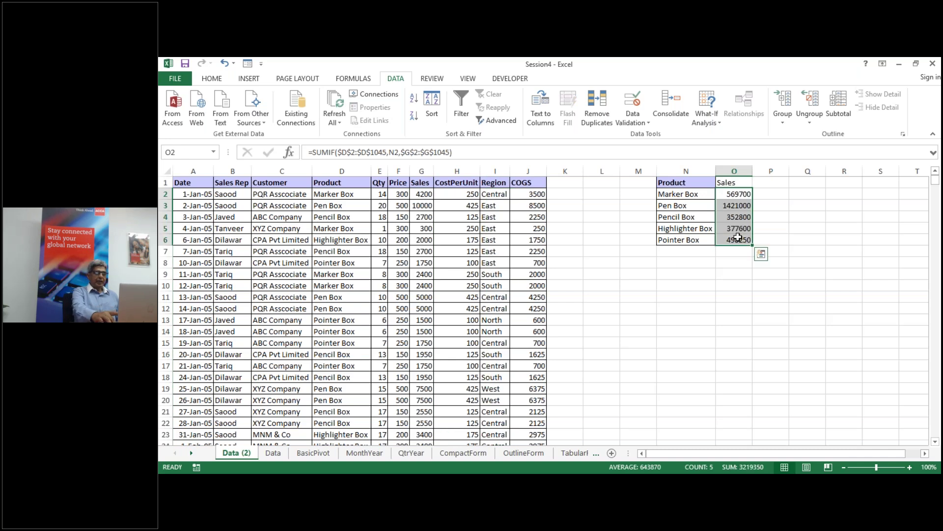
# Step: Clear O2:O6 and enter =SUMIF(Product,N2,Sales) in O2 using the named ranges
pyautogui.press('Delete')
pyautogui.click(733, 192)
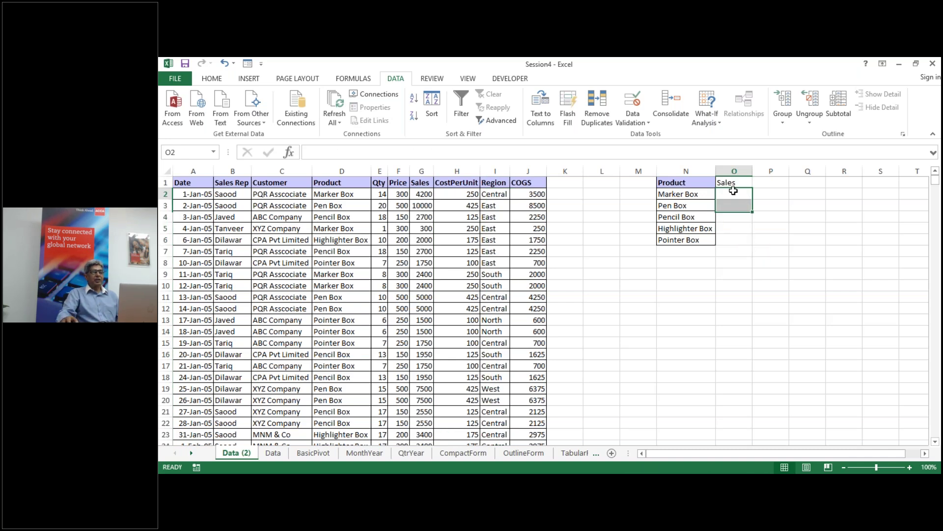
pyautogui.write('=sumif')
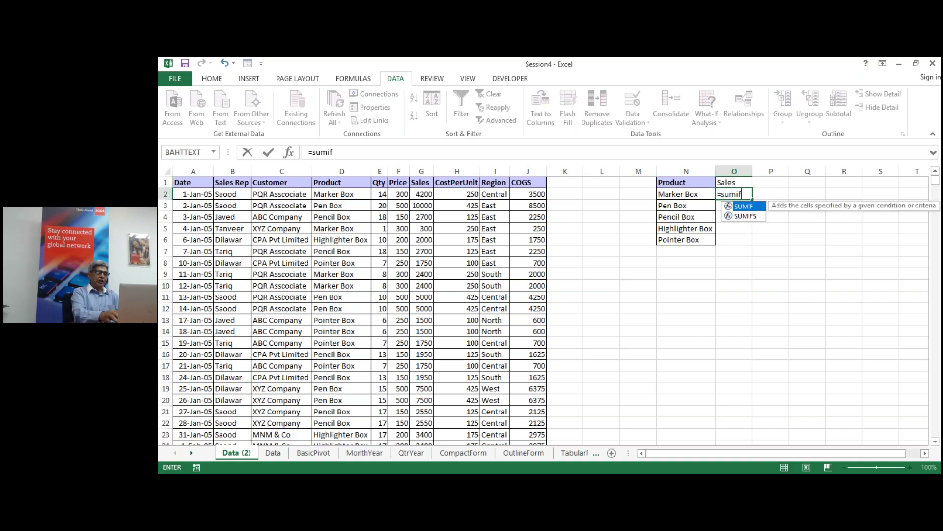
pyautogui.write('(')
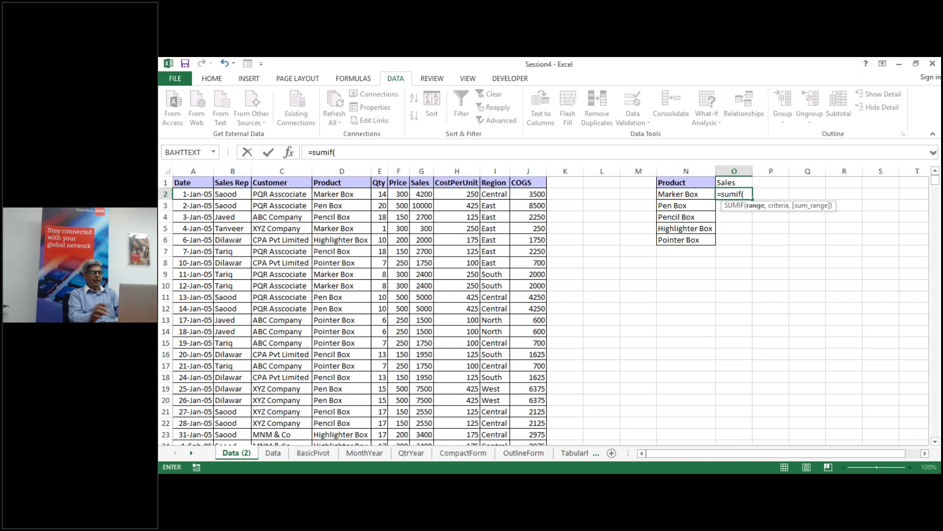
pyautogui.write('produ')
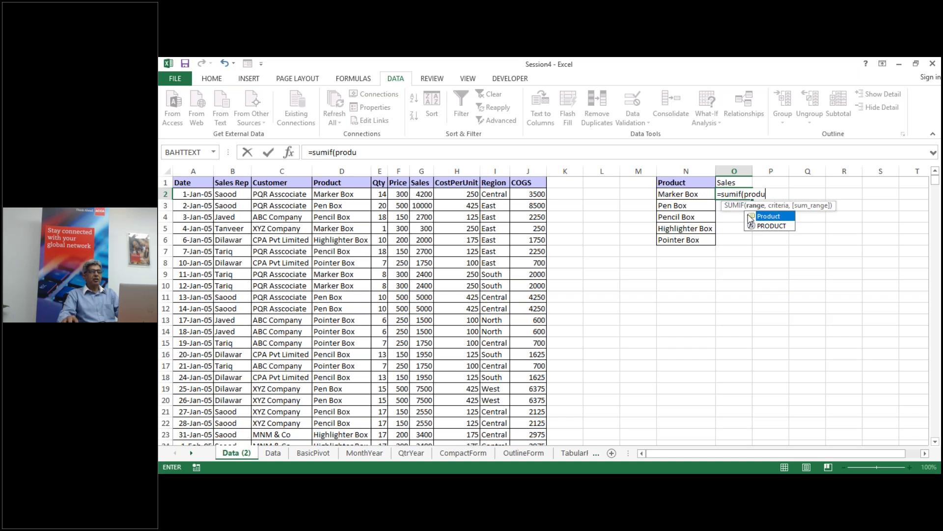
pyautogui.doubleClick(772, 218)
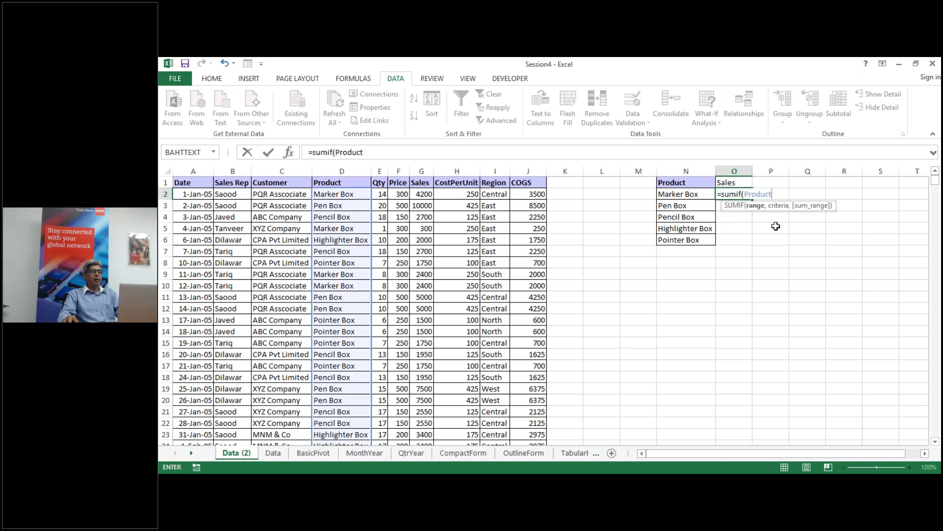
pyautogui.write(',')
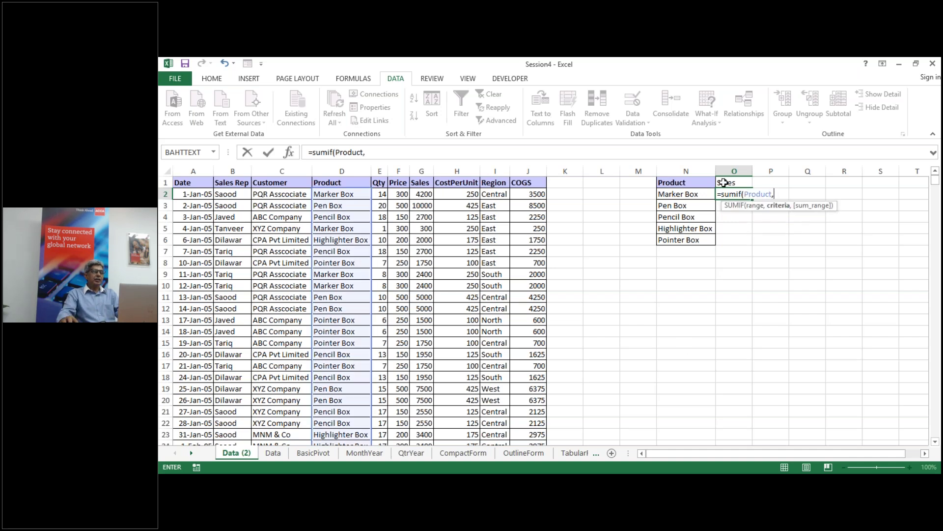
pyautogui.click(691, 194)
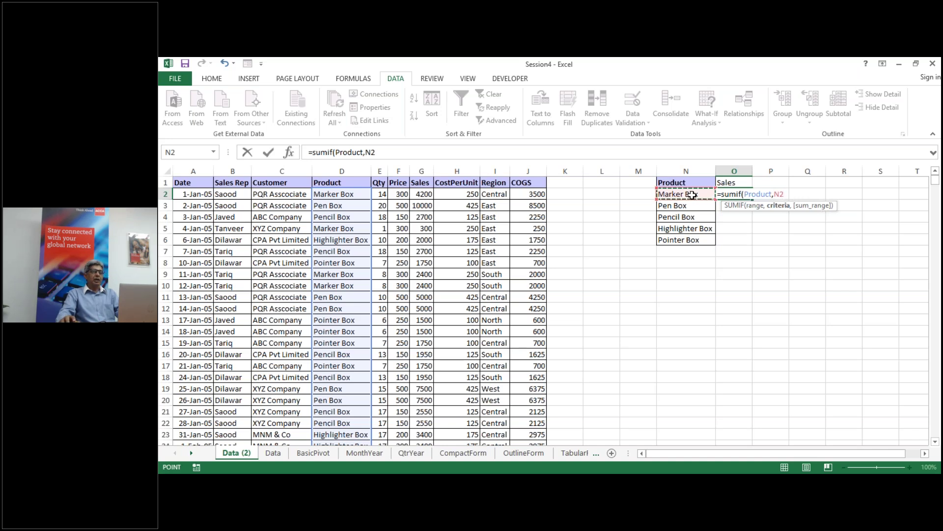
pyautogui.write(',')
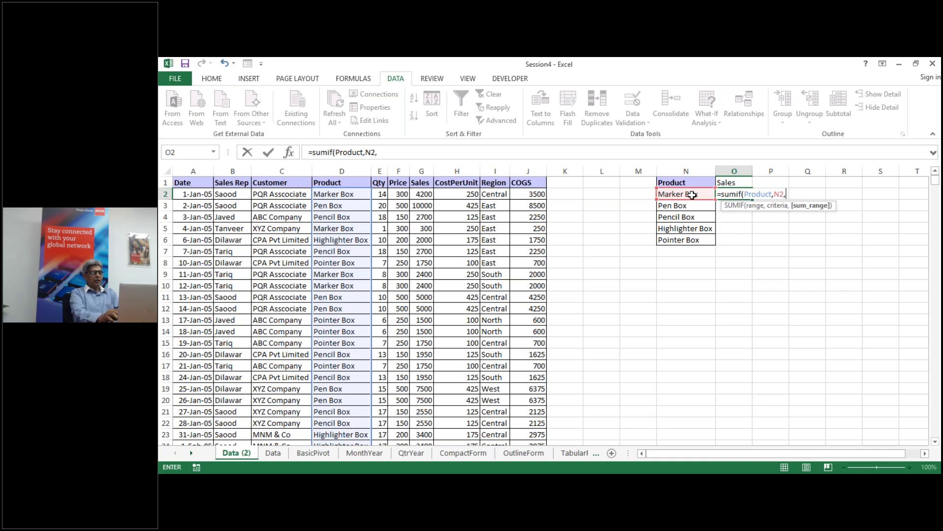
pyautogui.write('sales')
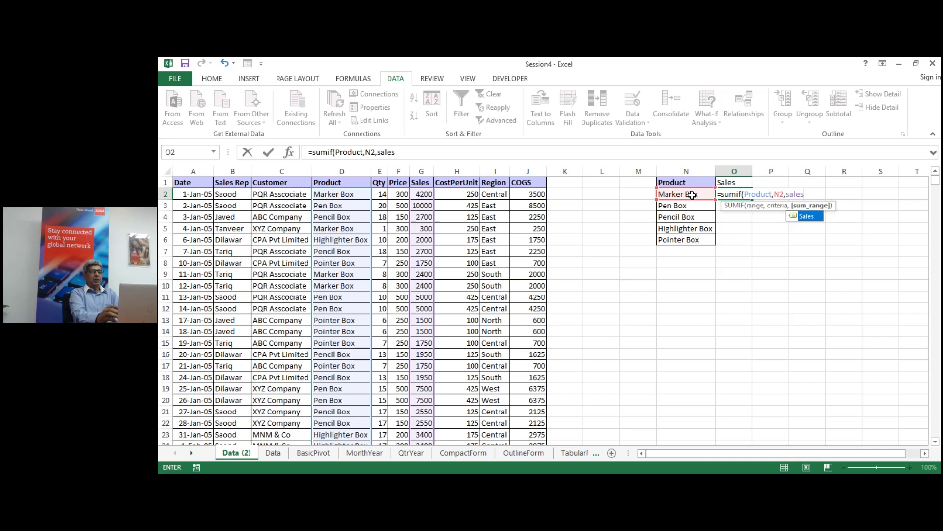
pyautogui.write(')')
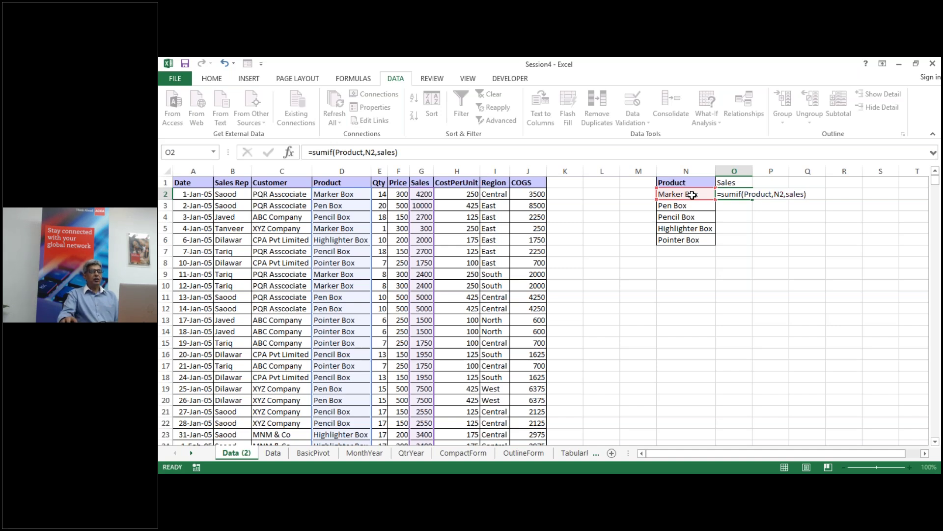
pyautogui.press('Return')
# Step: Copy the named-range SUMIF formula down through O6
pyautogui.click(737, 194)
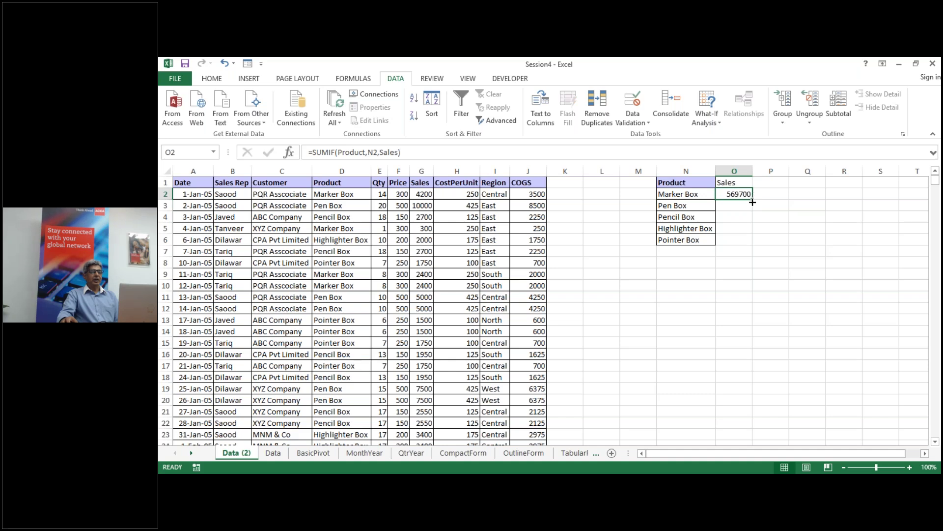
pyautogui.doubleClick(754, 195)
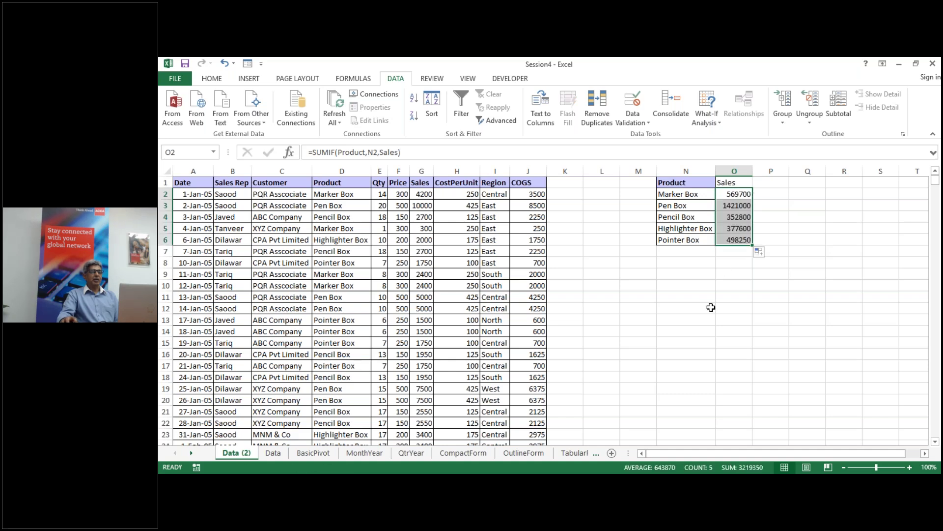
pyautogui.click(711, 307)
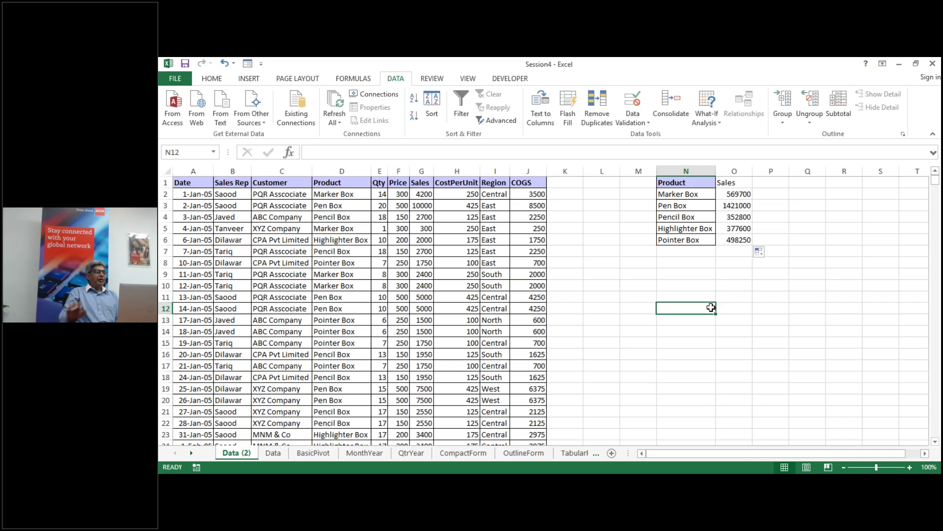
pyautogui.click(342, 264)
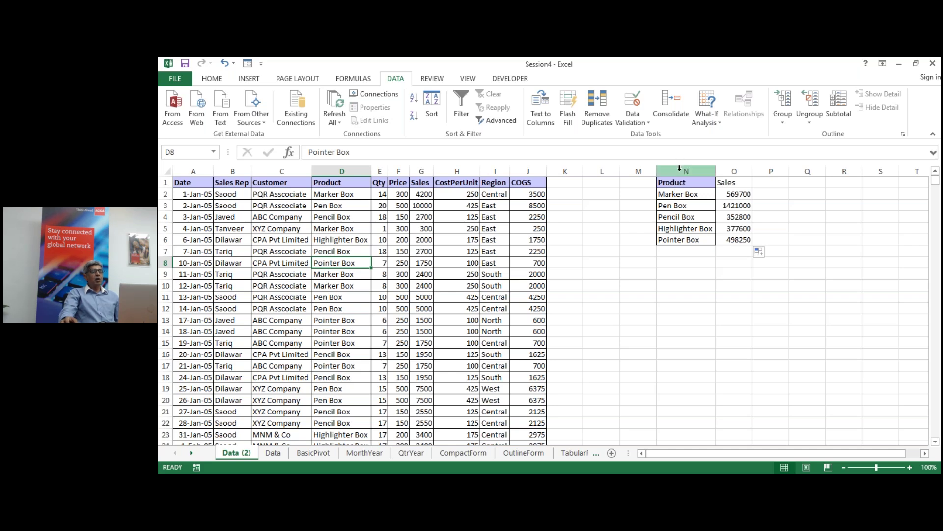
# Step: Clear the Sales heading and totals from column O
pyautogui.click(602, 171)
pyautogui.moveTo(687, 170); pyautogui.dragTo(735, 171)
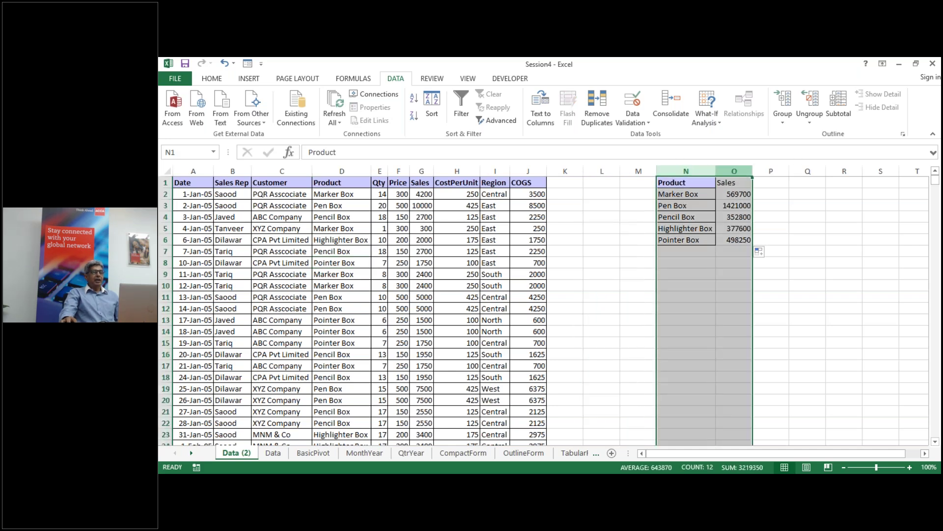
pyautogui.rightClick(741, 172)
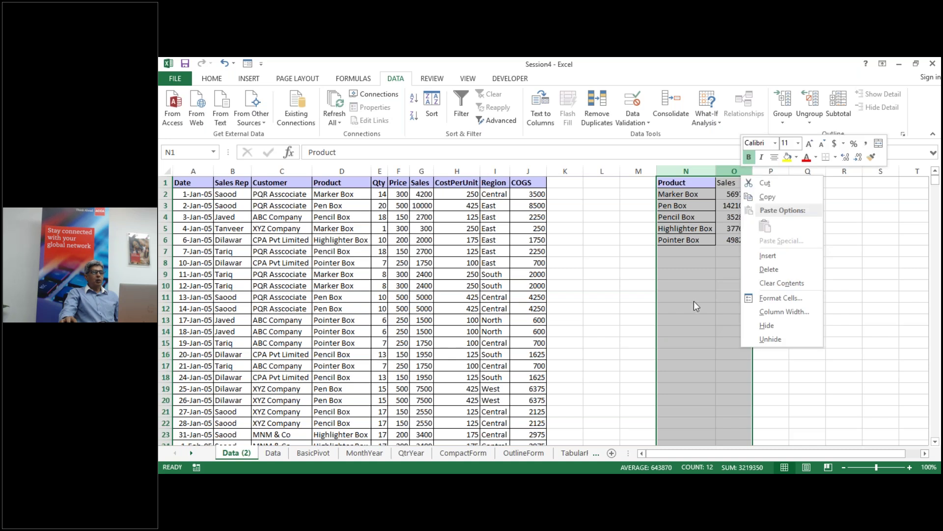
pyautogui.press('Escape')
pyautogui.click(741, 171)
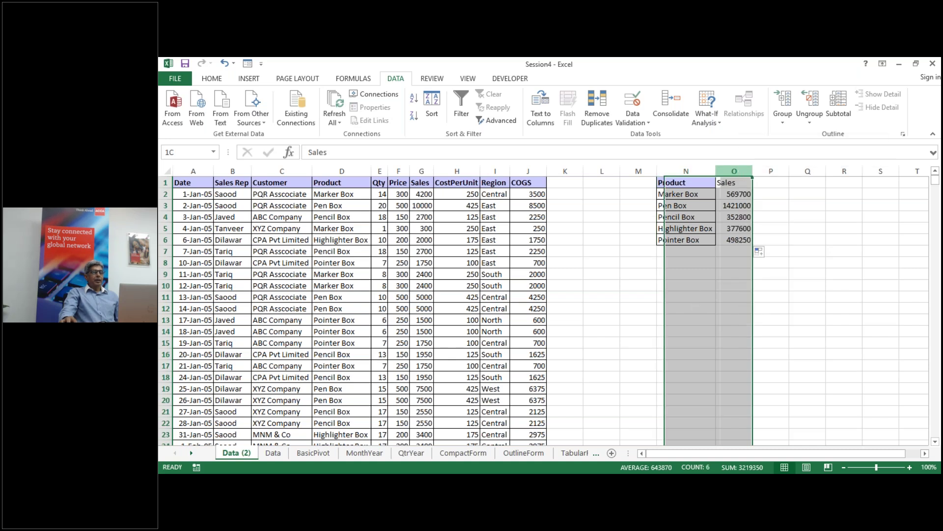
pyautogui.rightClick(741, 171)
pyautogui.press('Escape')
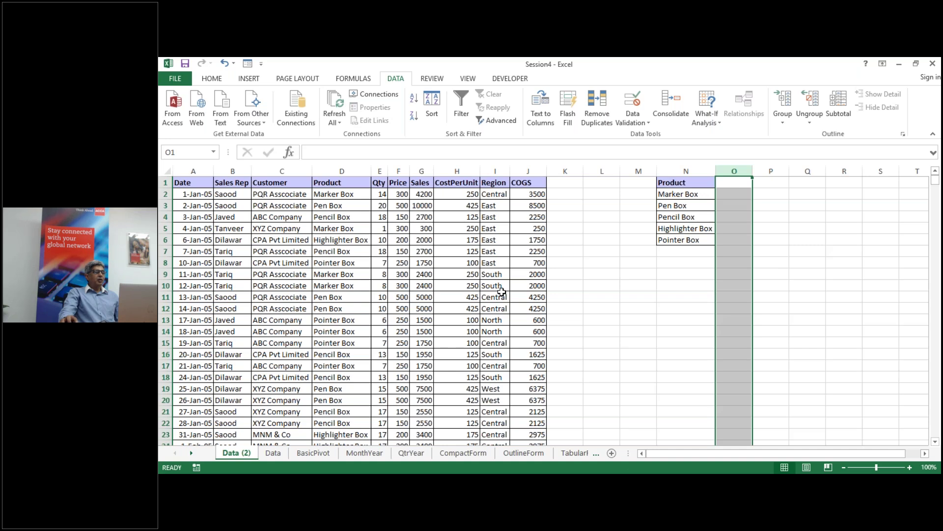
# Step: Check the workbook's named ranges in the Name Box list
pyautogui.click(501, 293)
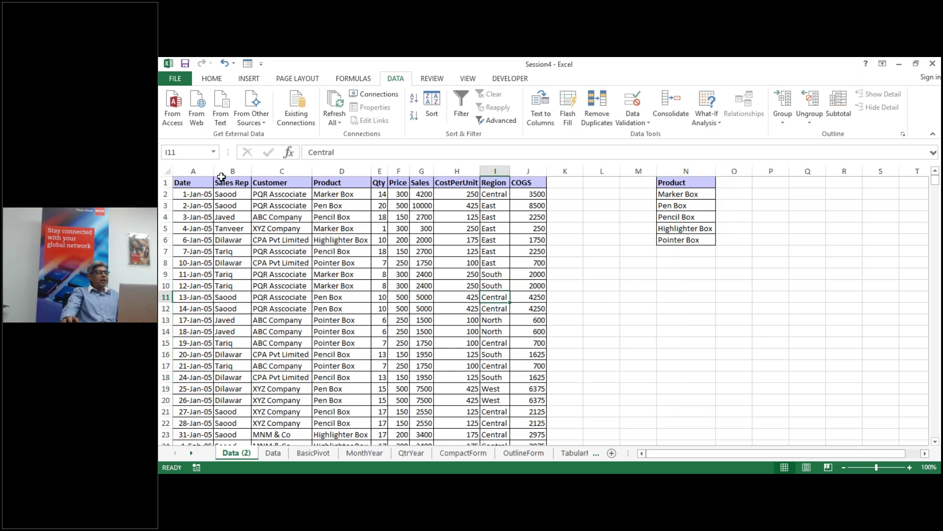
pyautogui.click(214, 153)
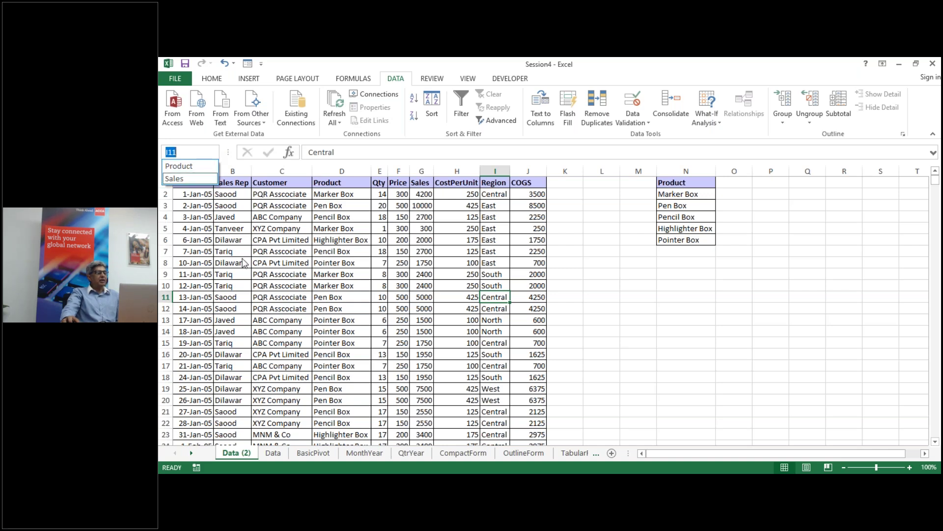
pyautogui.press('Escape')
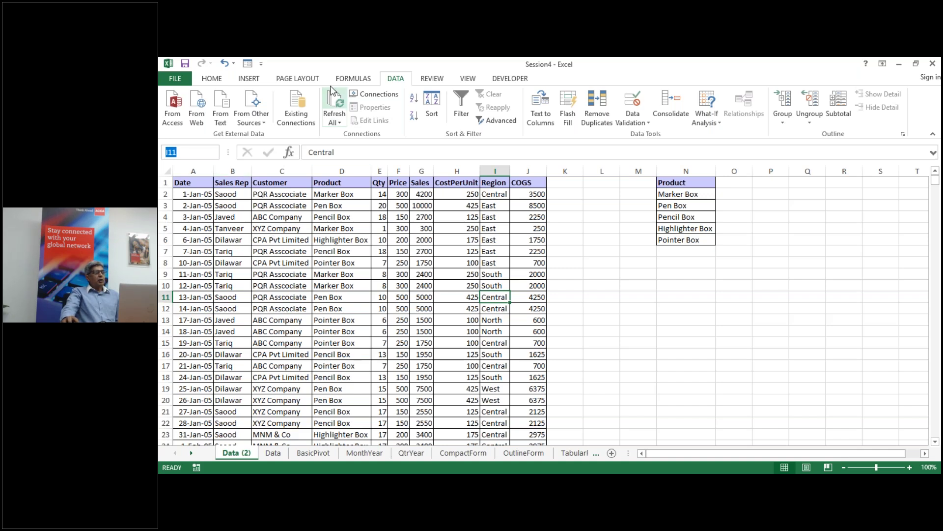
# Step: Review the defined names Product, Sales and Values in Name Manager
pyautogui.click(353, 80)
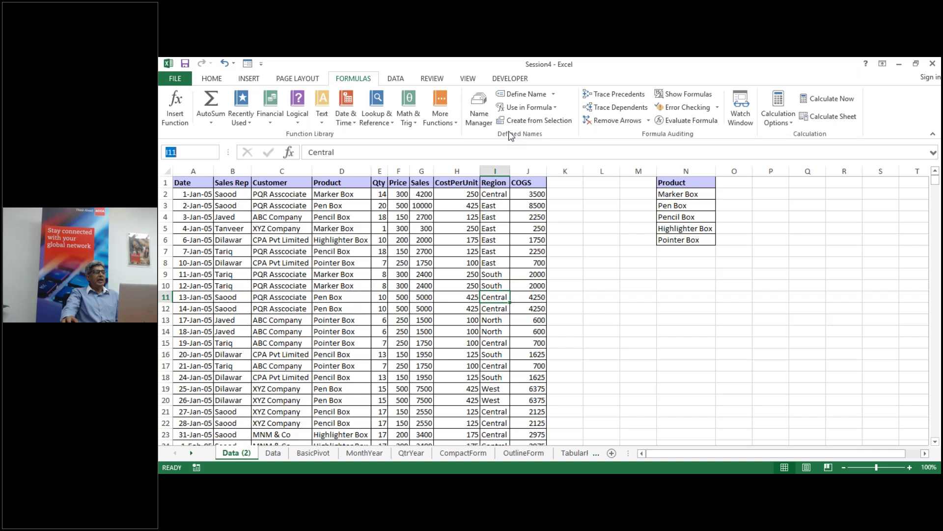
pyautogui.click(479, 112)
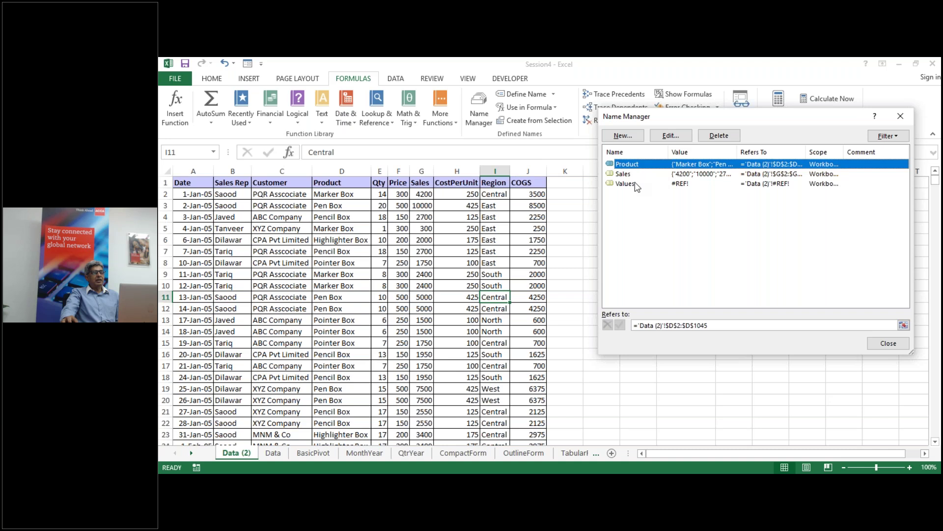
pyautogui.moveTo(823, 212); pyautogui.dragTo(715, 161)
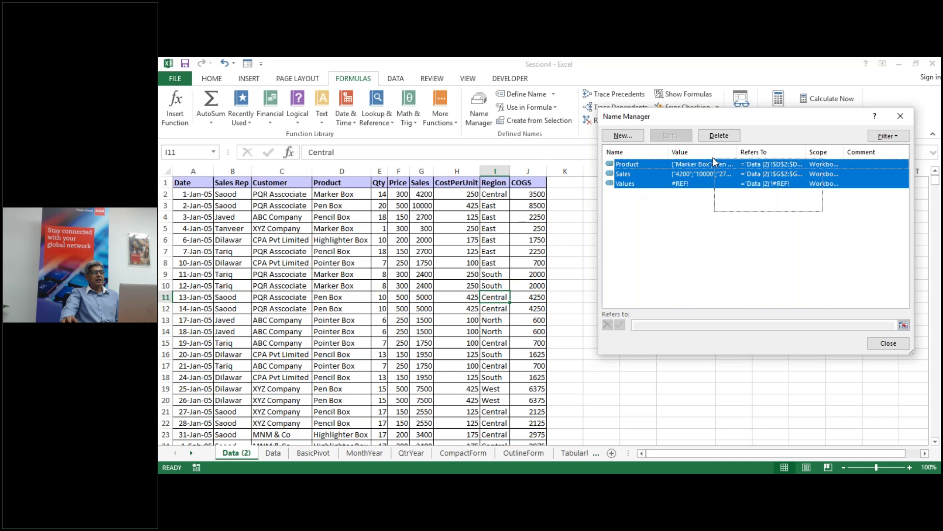
pyautogui.press('Escape')
pyautogui.click(712, 375)
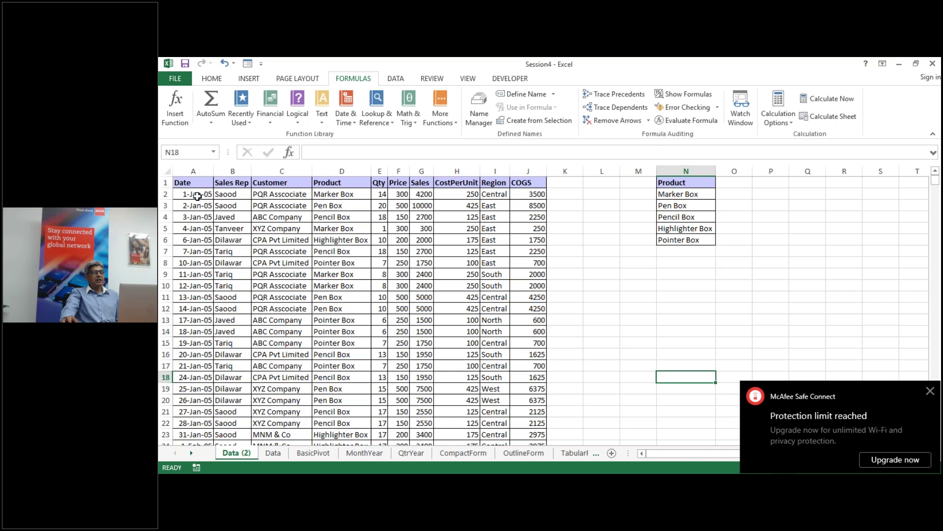
# Step: Practise jumping from A2 to the last row and back, then select the whole table with Ctrl+A
pyautogui.click(197, 196)
pyautogui.hotkey('ctrl', 'space')
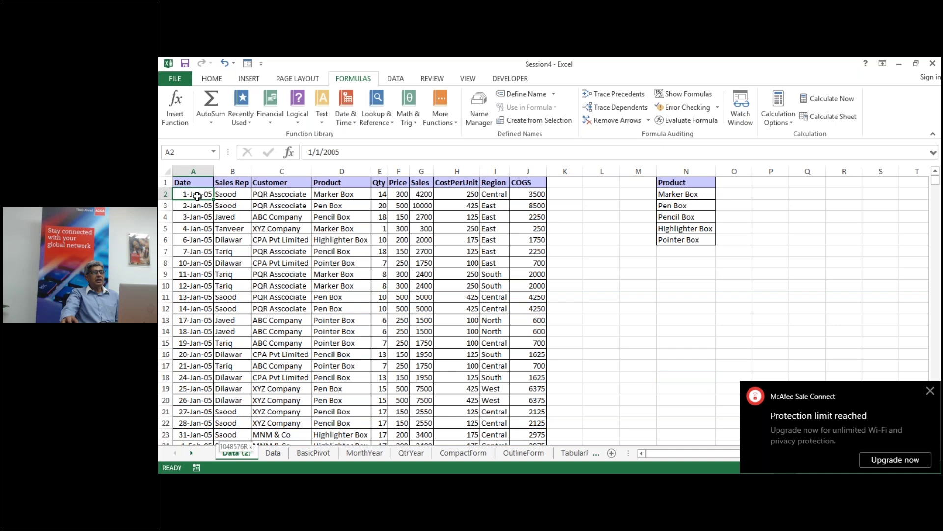
pyautogui.hotkey('ctrl', 'shift', 'Down')
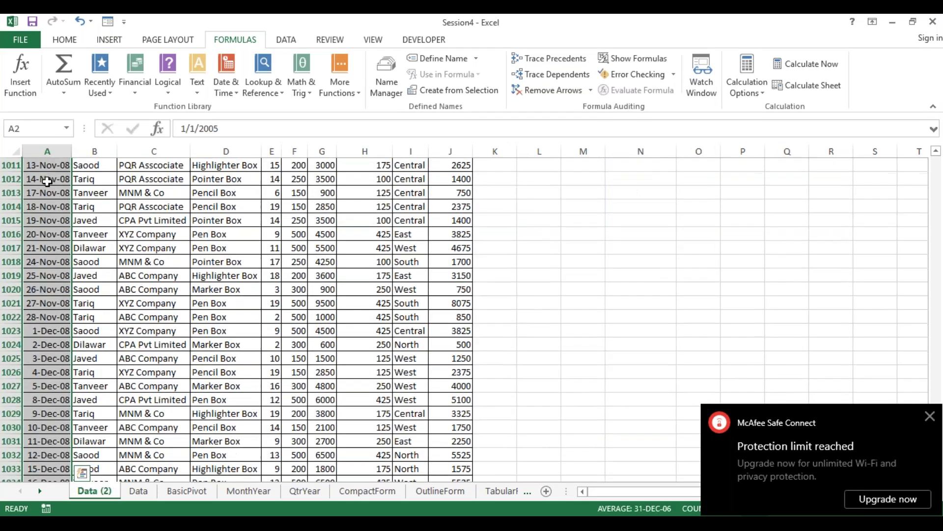
pyautogui.scroll(-6, 47, 182)
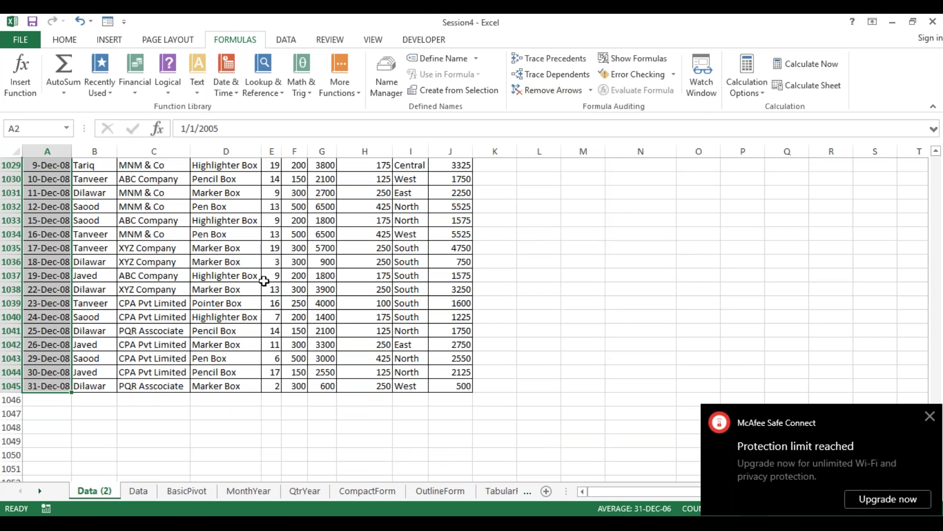
pyautogui.click(271, 276)
pyautogui.press('Up')
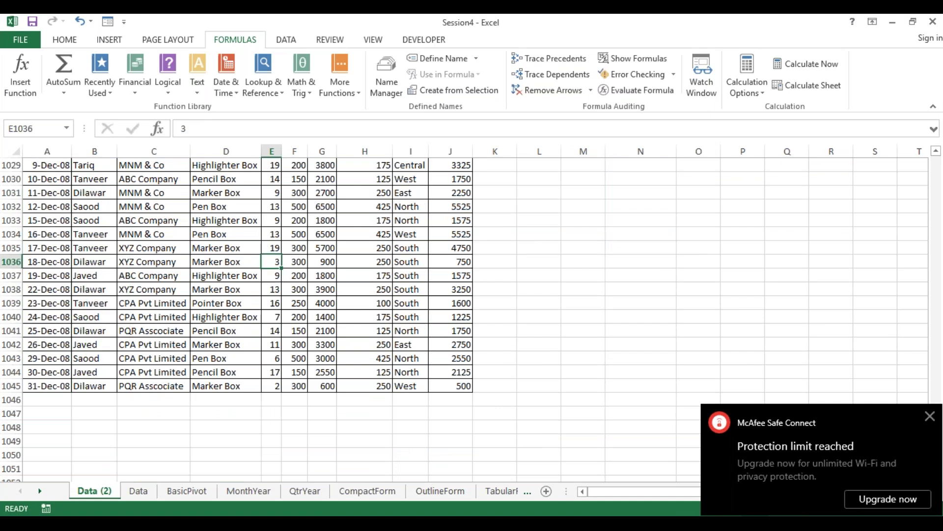
pyautogui.hotkey('ctrl', 'Up')
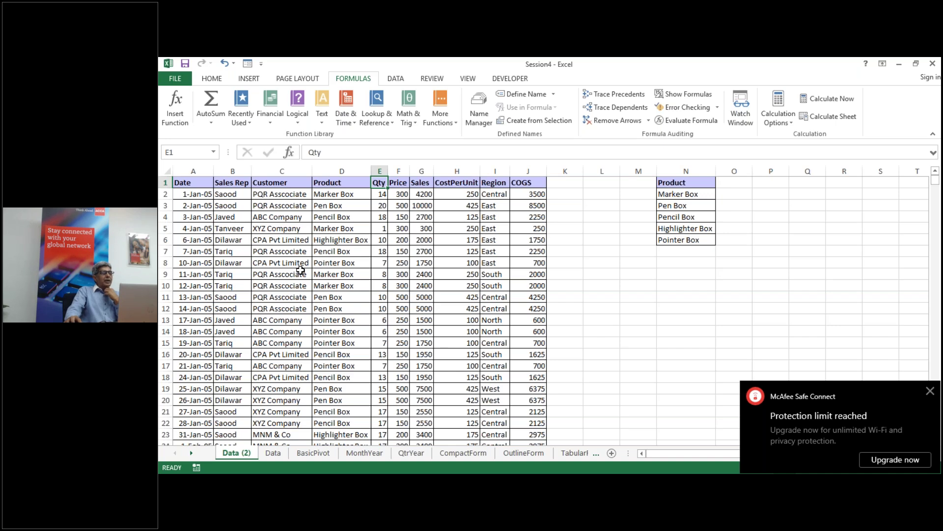
pyautogui.click(292, 274)
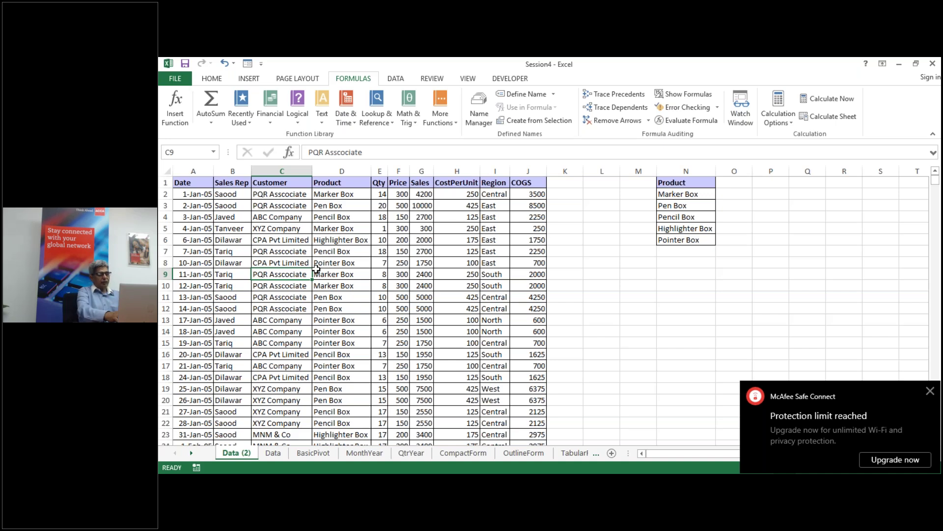
pyautogui.hotkey('ctrl', 'a')
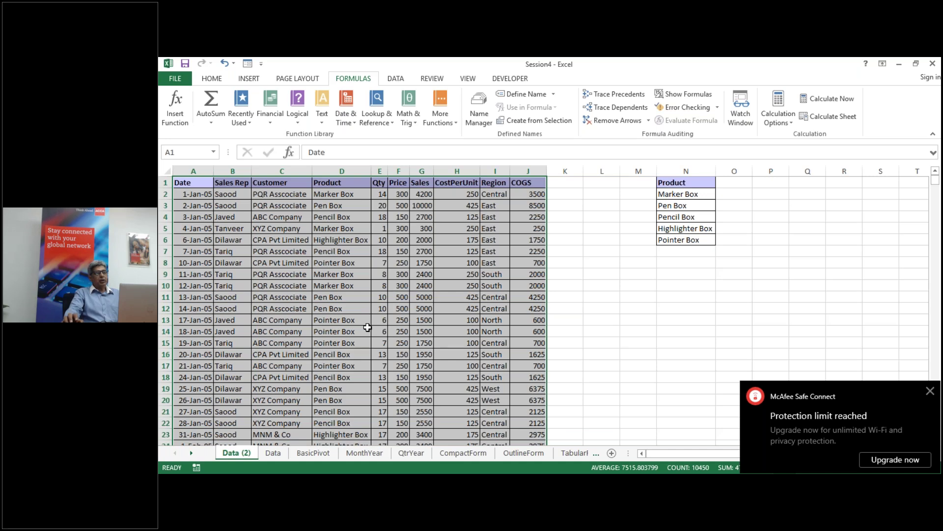
# Step: Note 'Ctrl+Shift+8' in N10 and 'Ctrl+*' in N12, then select the whole table with Ctrl+Shift+8
pyautogui.click(674, 286)
pyautogui.write('Ctrl')
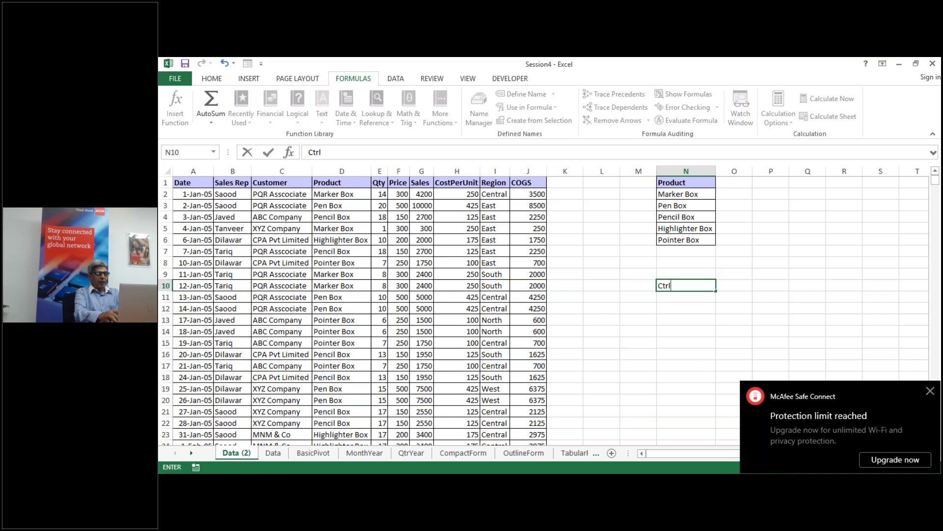
pyautogui.write('+S')
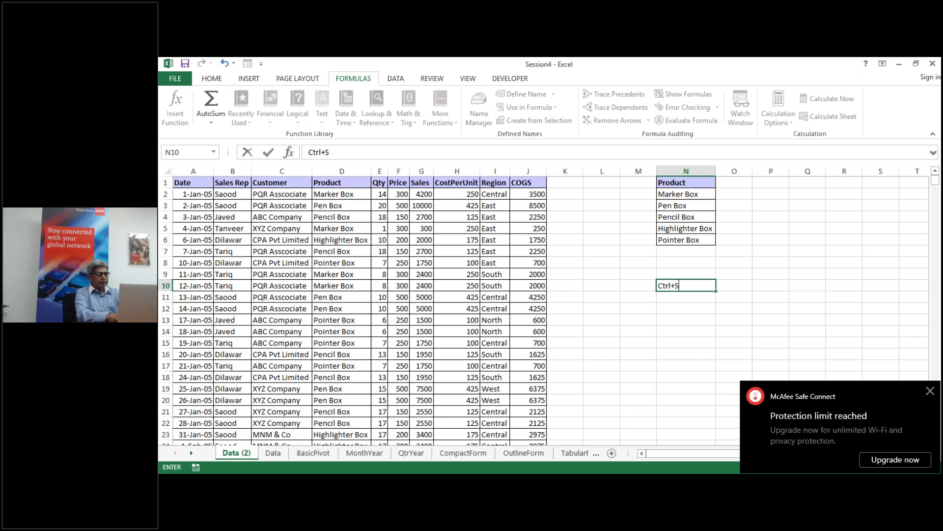
pyautogui.write('hift')
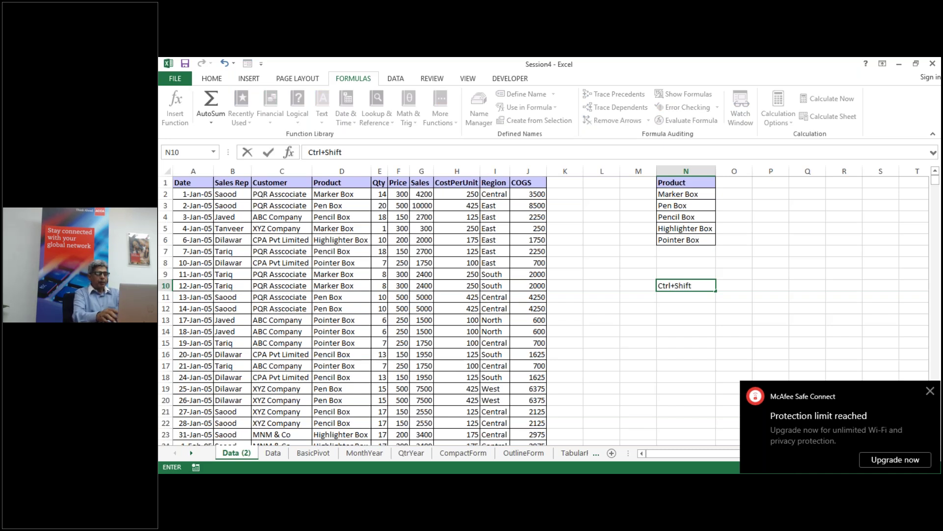
pyautogui.write('+')
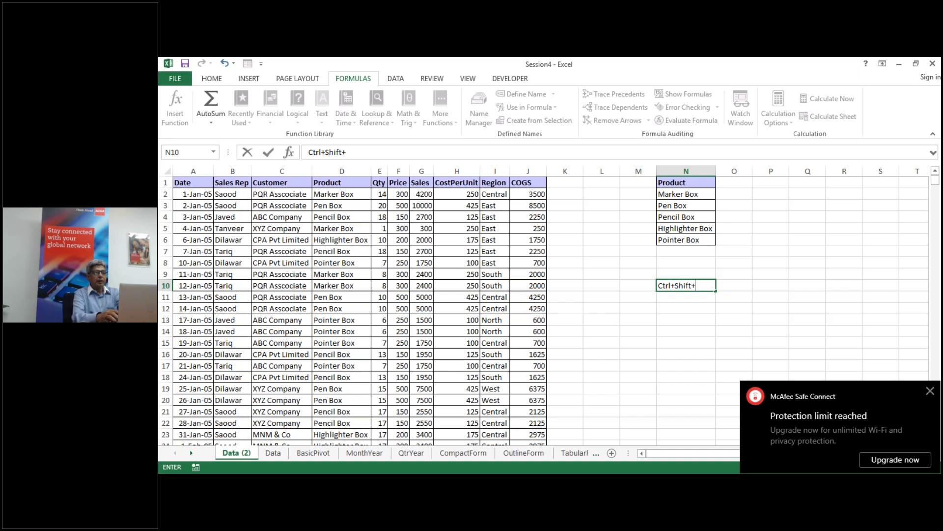
pyautogui.write('8')
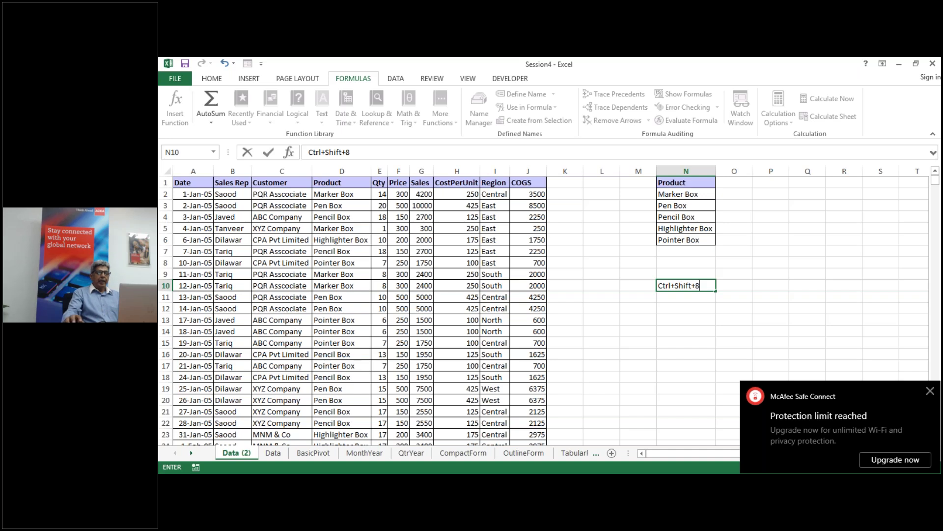
pyautogui.click(677, 307)
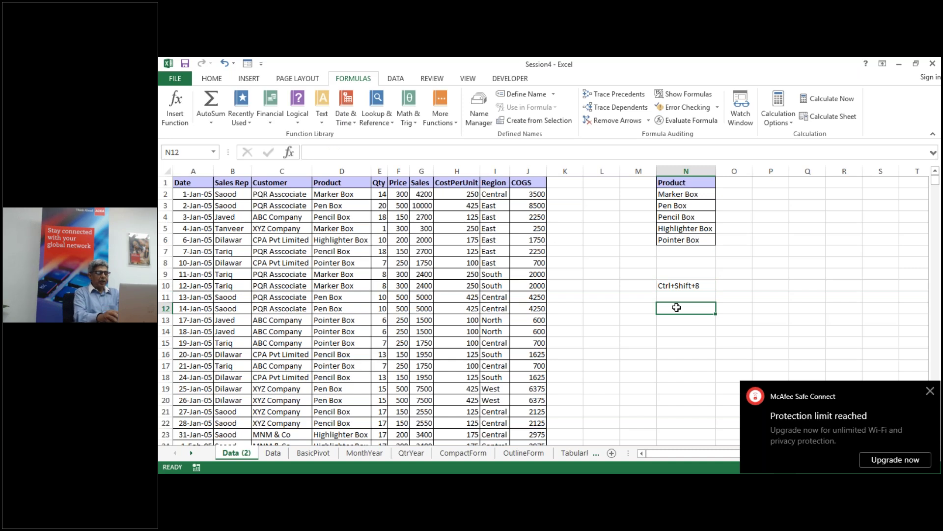
pyautogui.write('Ctrl')
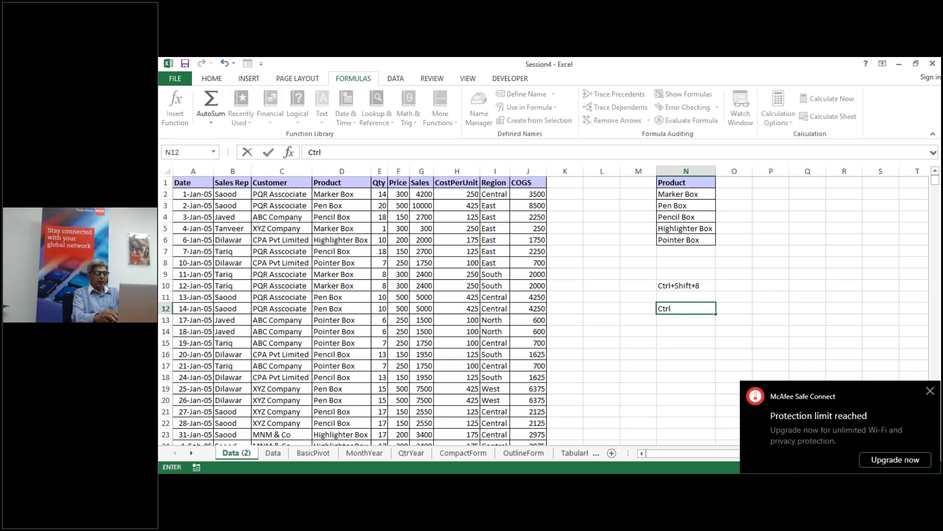
pyautogui.write('+')
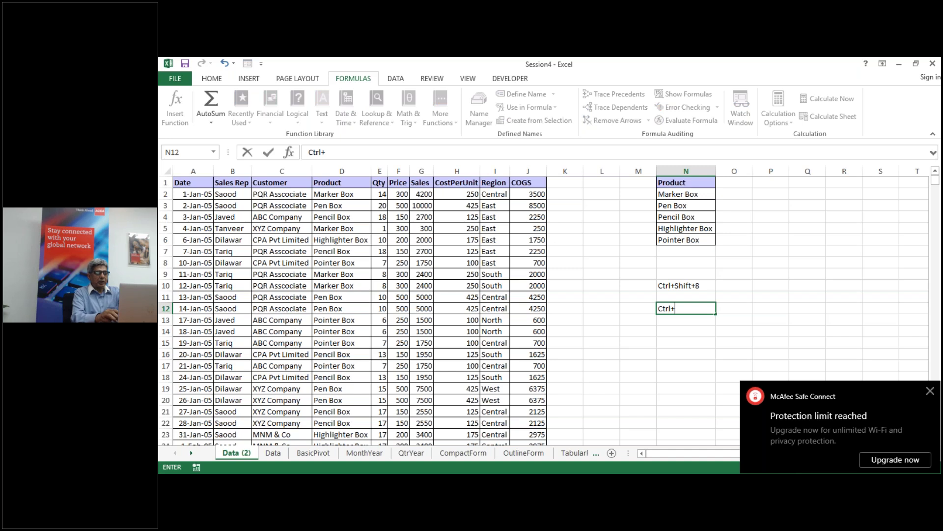
pyautogui.write('*')
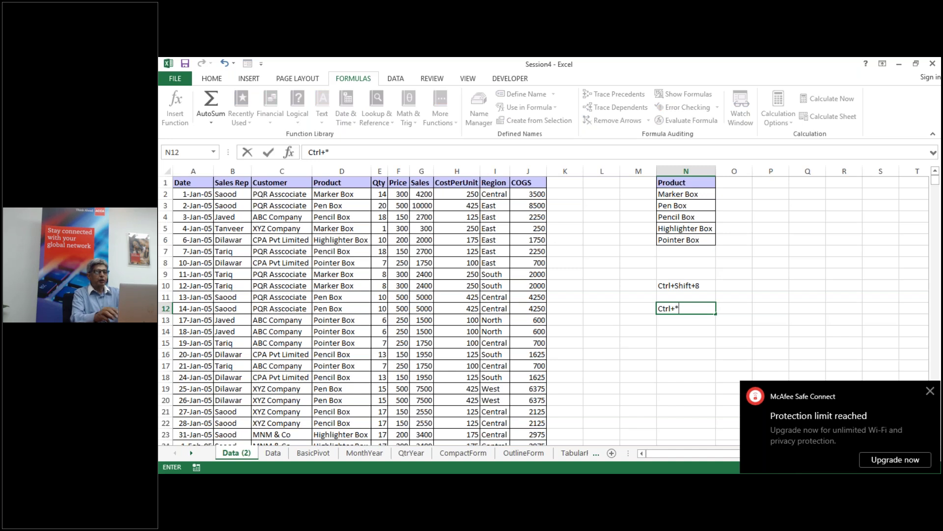
pyautogui.click(646, 330)
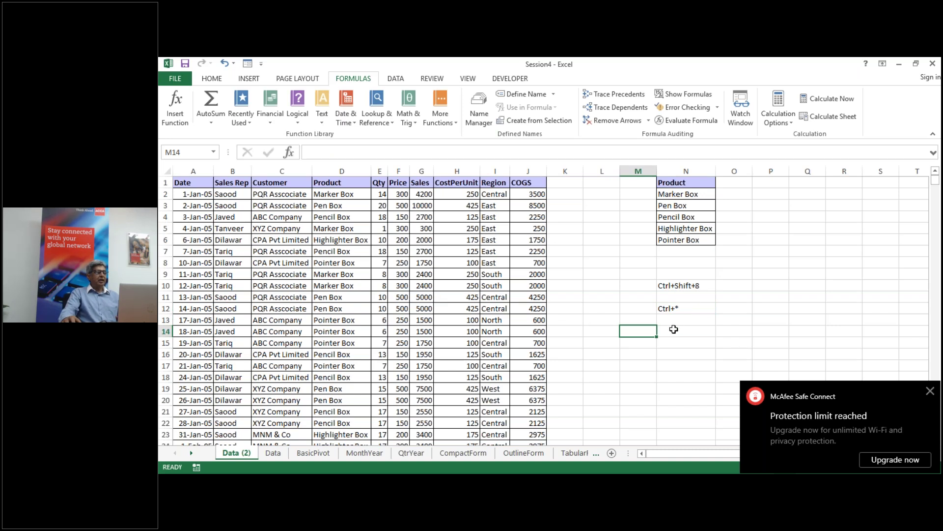
pyautogui.click(362, 300)
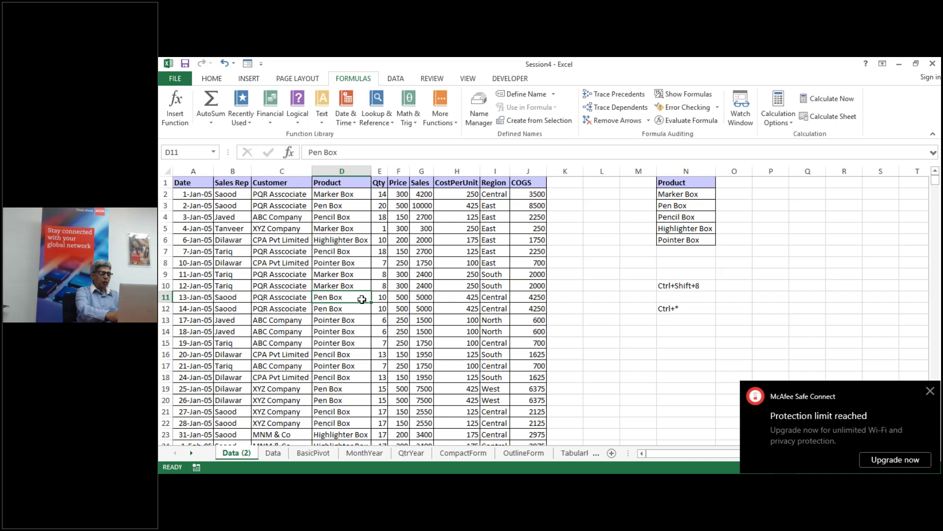
pyautogui.hotkey('ctrl', 'shift', '8')
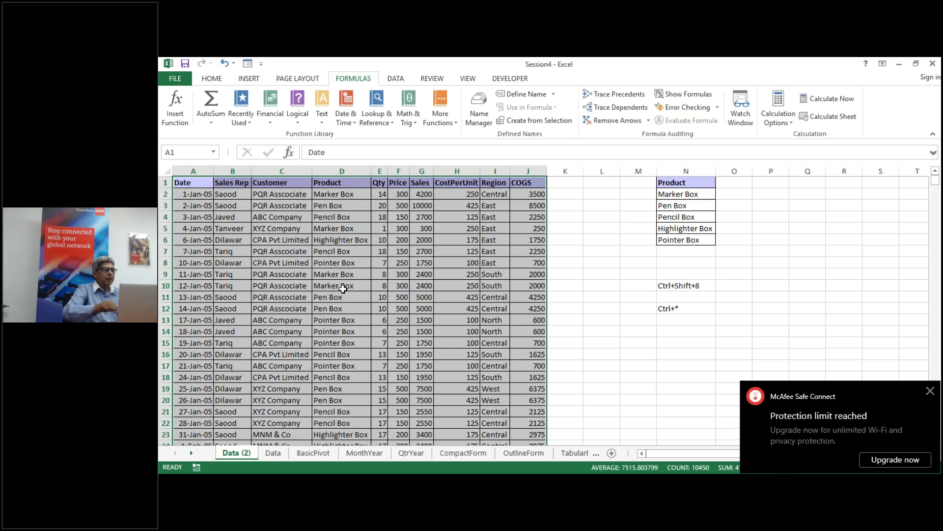
pyautogui.hotkey('shift', 'F3')
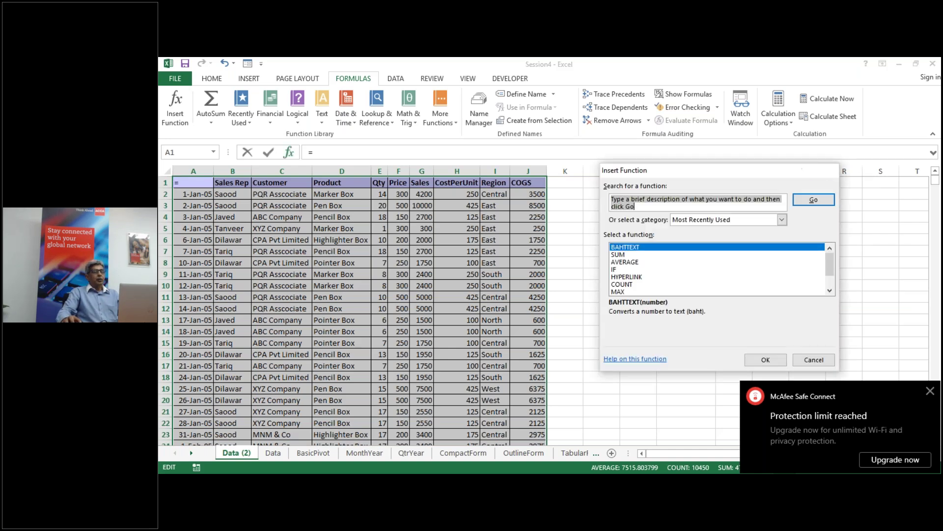
pyautogui.press('Escape')
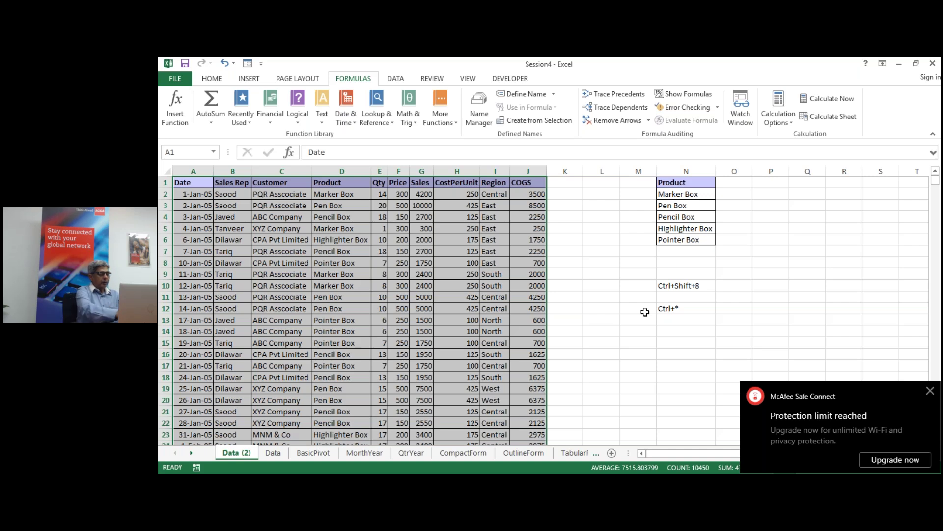
pyautogui.hotkey('shift', 'F3')
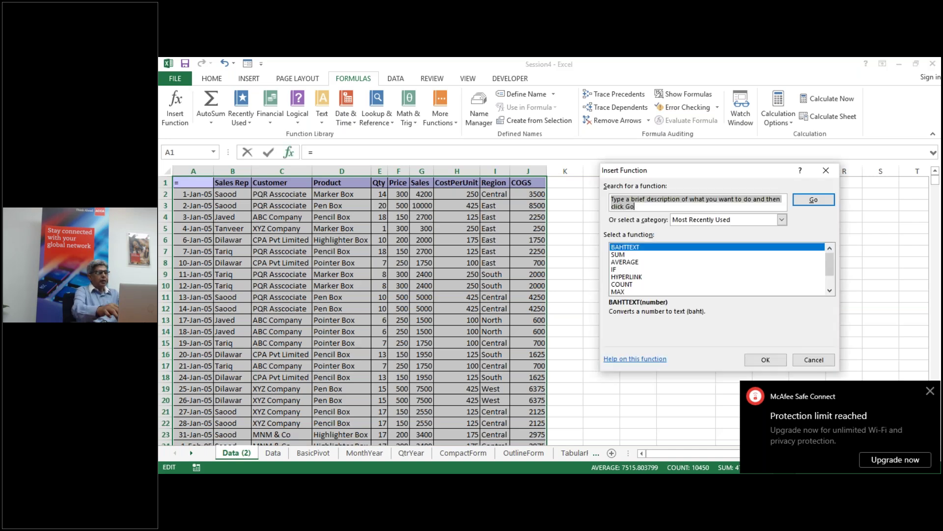
pyautogui.press('Escape')
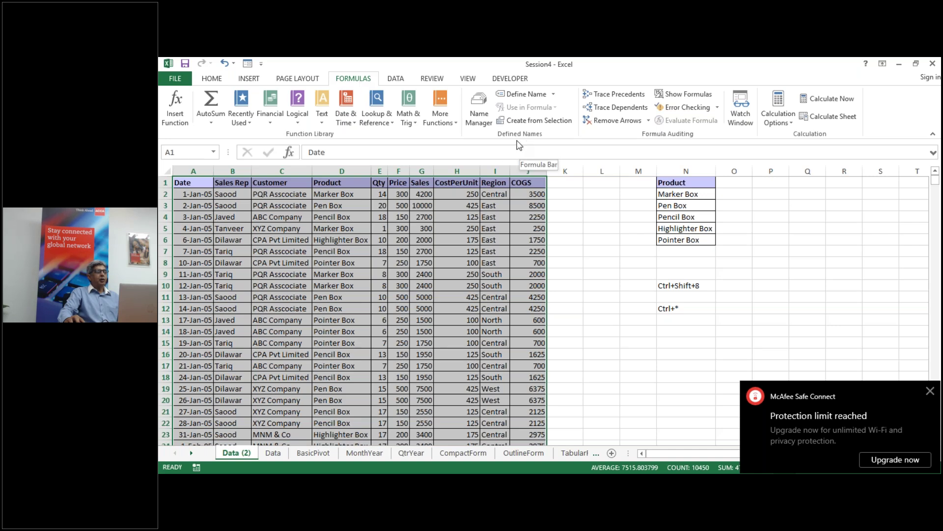
# Step: Create range names from the table's top-row headers only, with Left column unchecked
pyautogui.click(532, 123)
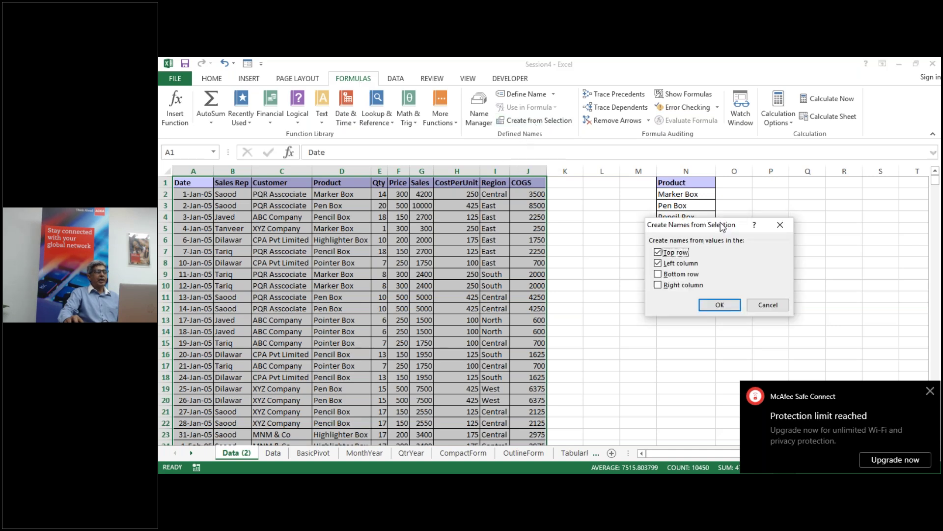
pyautogui.moveTo(734, 231); pyautogui.dragTo(659, 258)
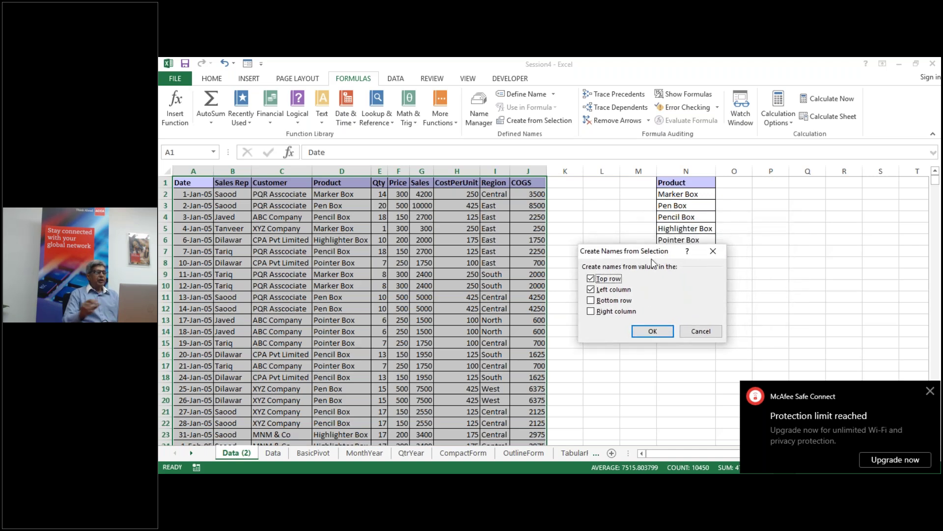
pyautogui.click(701, 332)
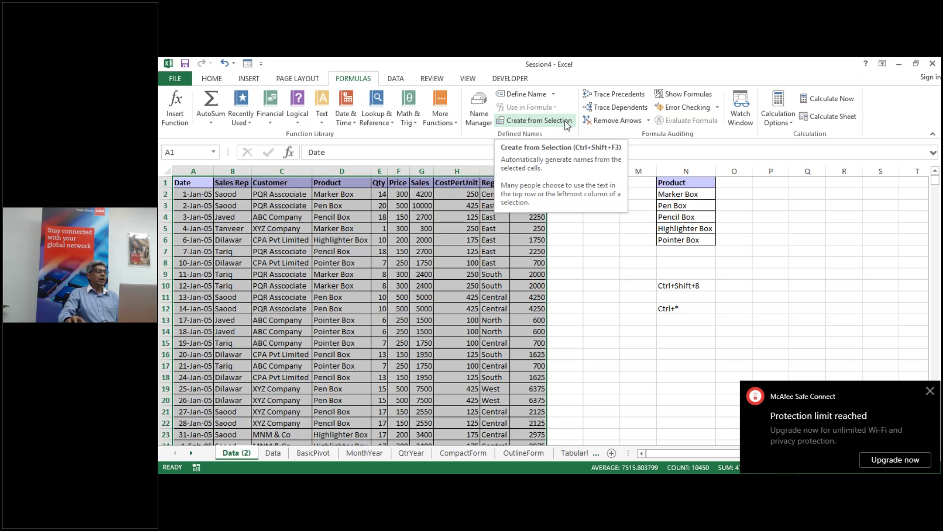
pyautogui.click(556, 120)
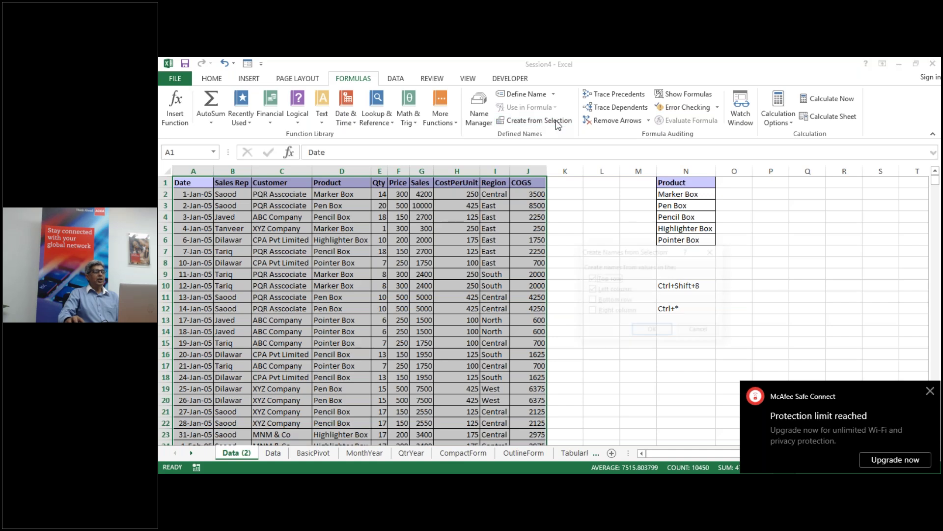
pyautogui.moveTo(626, 245); pyautogui.dragTo(594, 199)
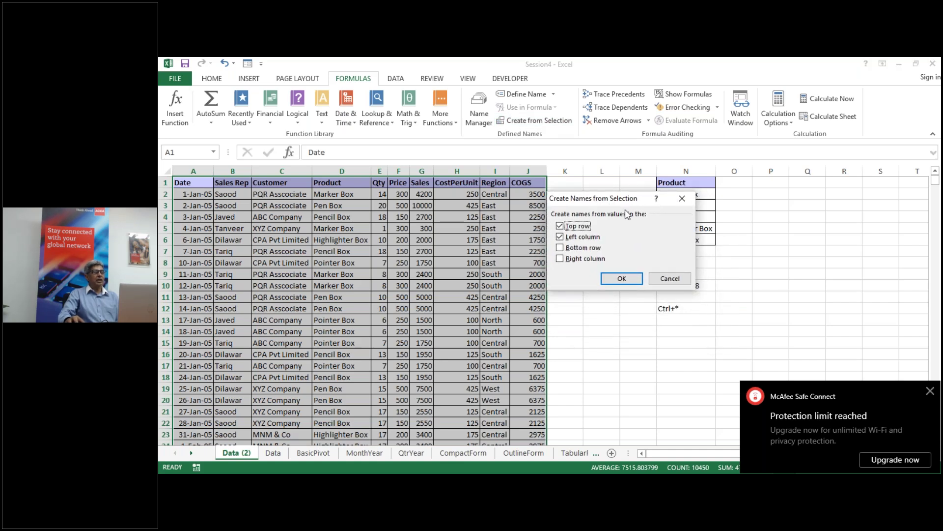
pyautogui.click(561, 237)
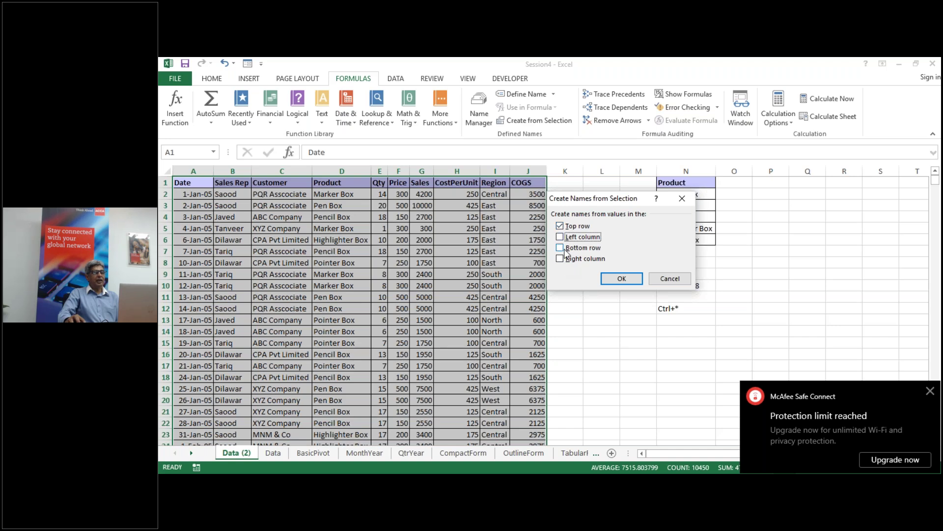
pyautogui.click(615, 279)
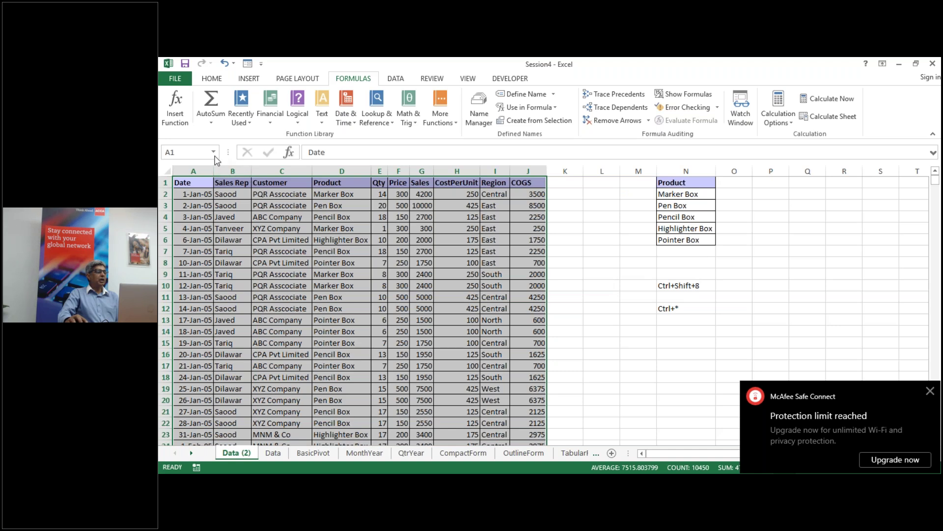
# Step: Select the CostPerUnit and then the Sales named ranges from the Name Box list
pyautogui.click(214, 152)
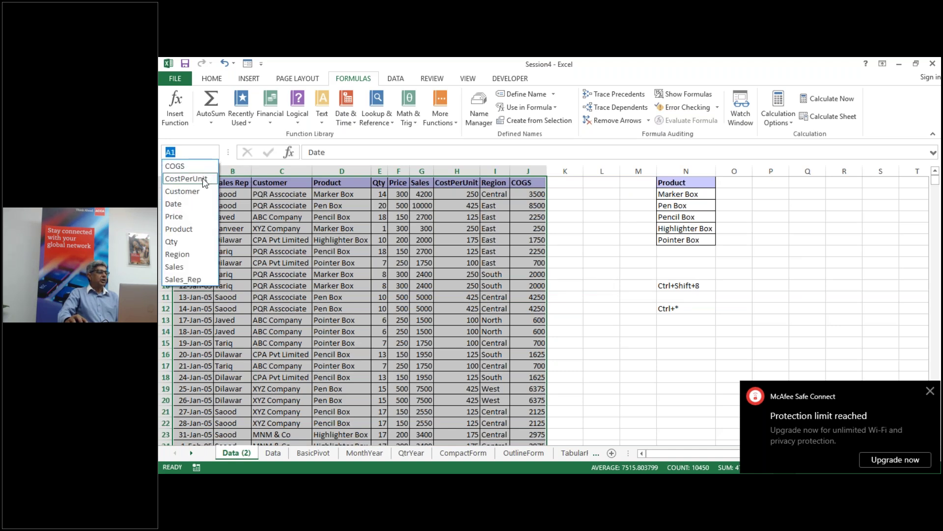
pyautogui.click(195, 229)
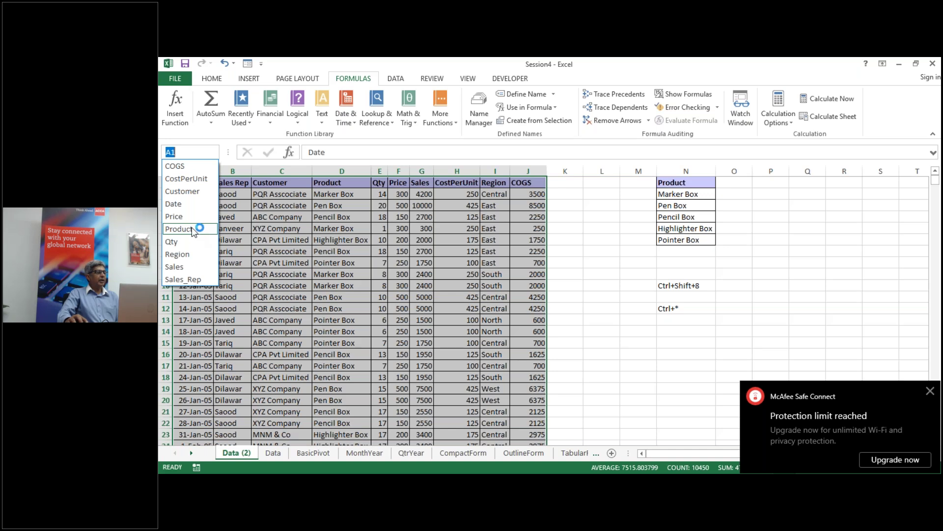
pyautogui.click(186, 179)
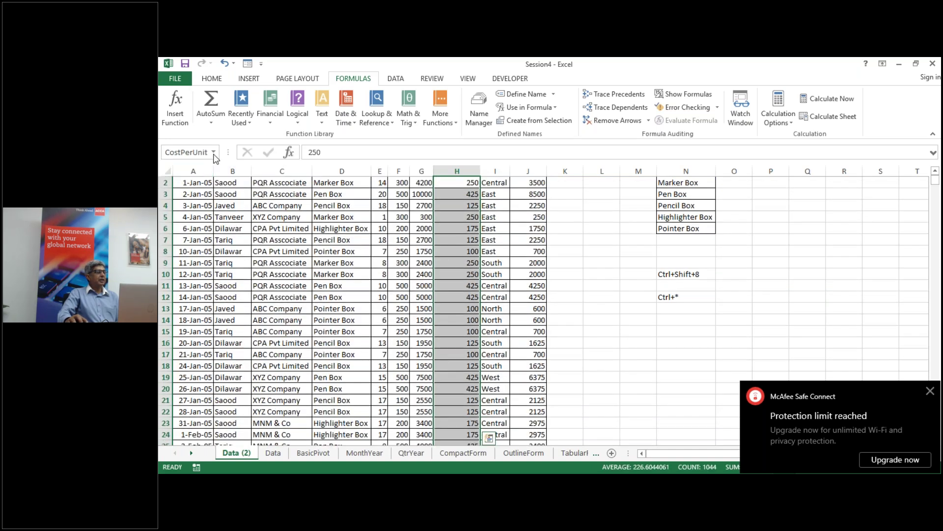
pyautogui.click(213, 152)
pyautogui.click(193, 268)
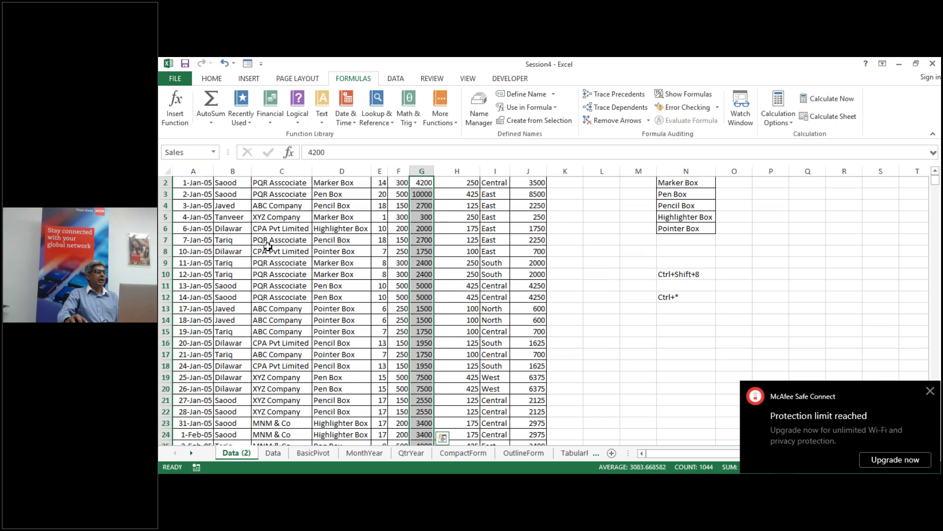
# Step: Deselect at cell L12, dismiss the security notice, and show all names in Name Manager
pyautogui.click(585, 295)
pyautogui.scroll(1, 403, 332)
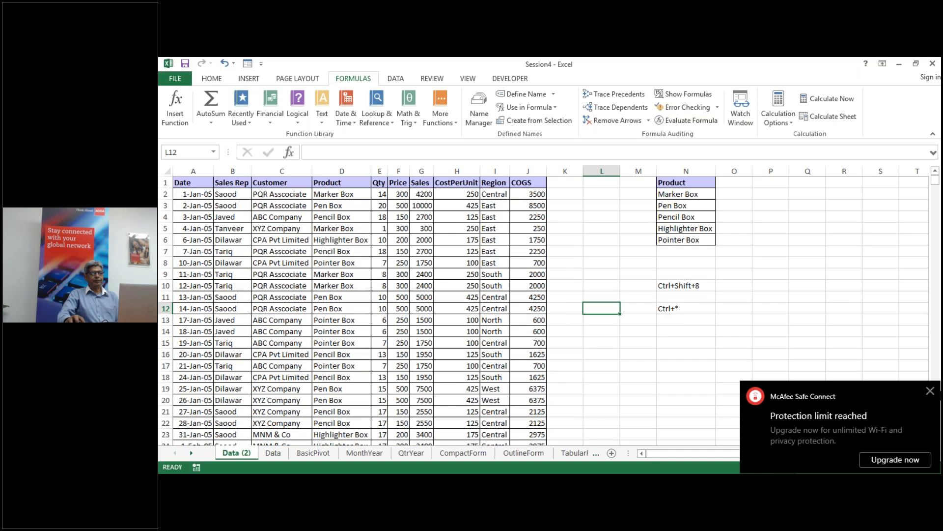
pyautogui.click(930, 390)
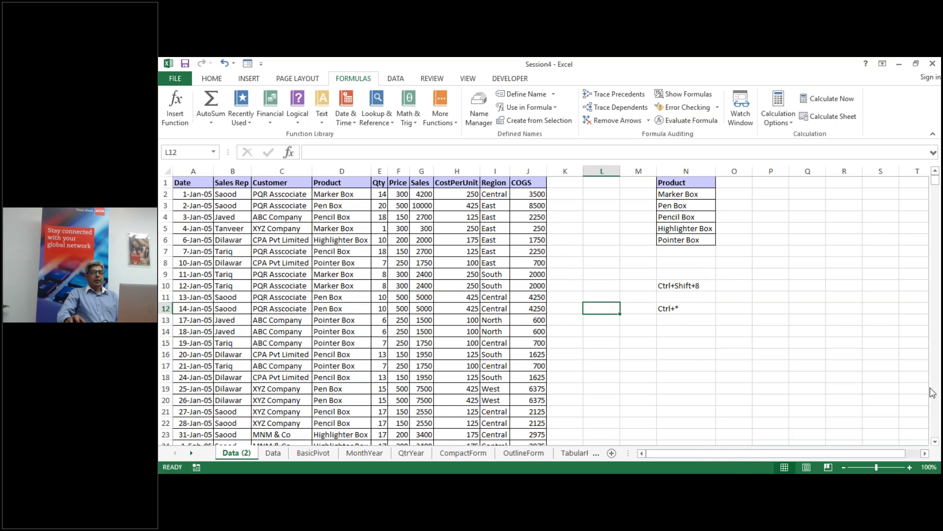
pyautogui.click(485, 121)
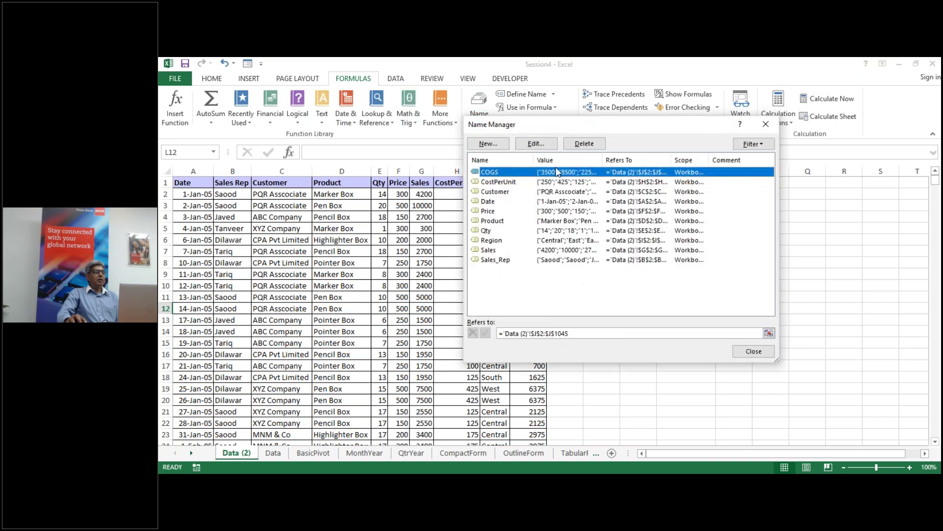
# Step: Close the Name Manager to return to the Data (2) sheet
pyautogui.click(754, 351)
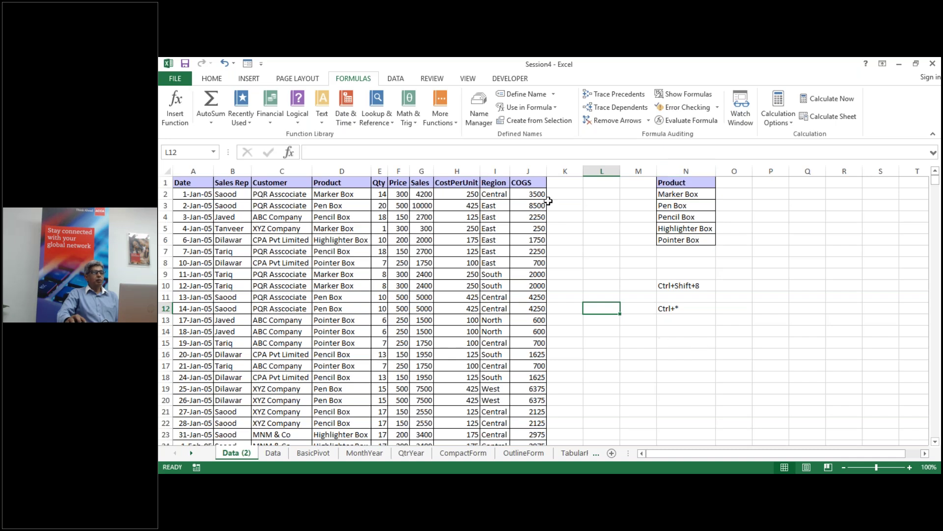
# Step: Copy the whole Region column and paste it into column Q
pyautogui.click(498, 170)
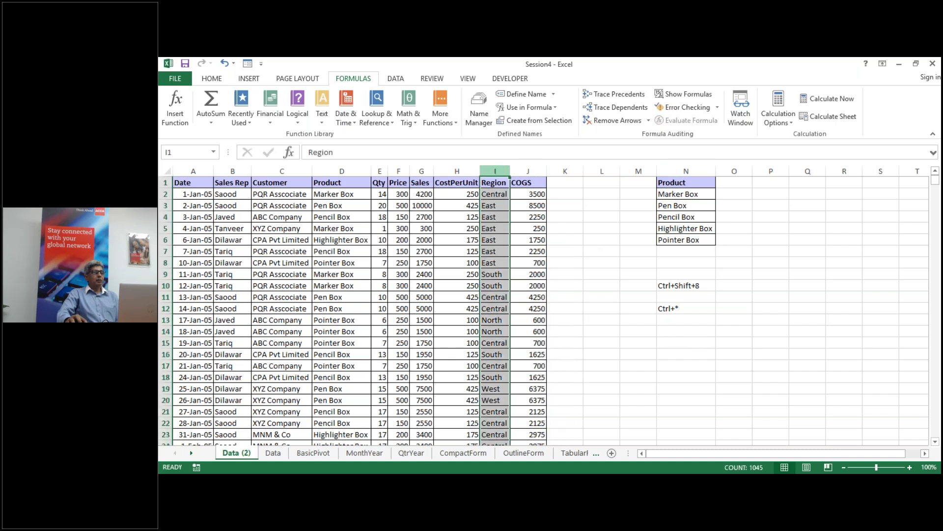
pyautogui.rightClick(498, 170)
pyautogui.click(533, 200)
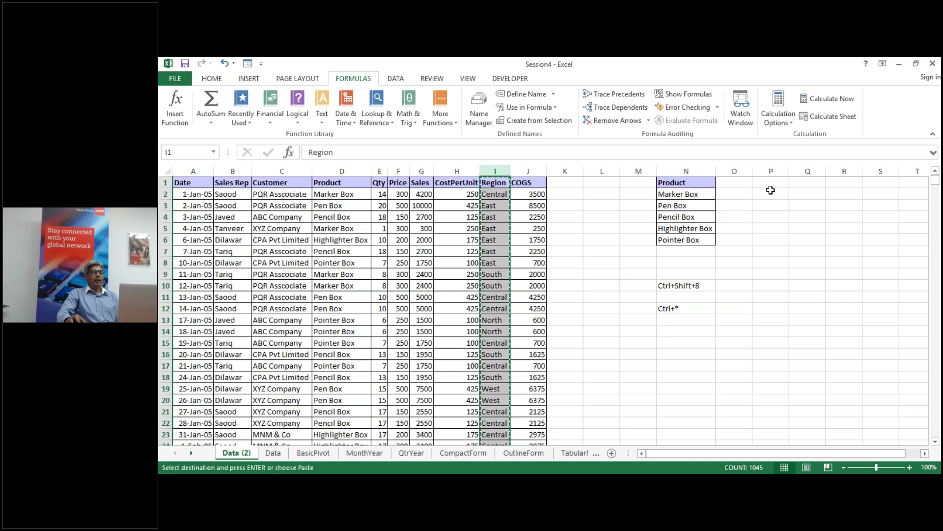
pyautogui.click(807, 170)
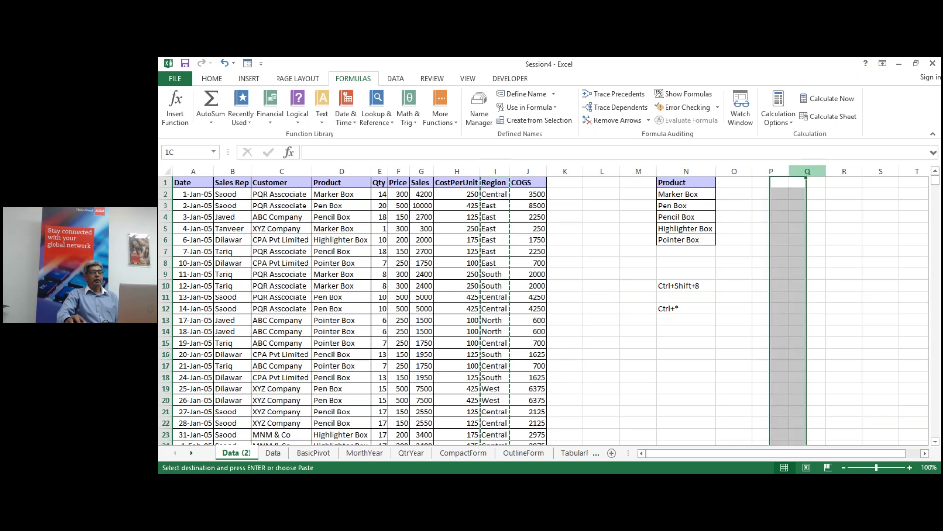
pyautogui.rightClick(807, 170)
pyautogui.click(836, 230)
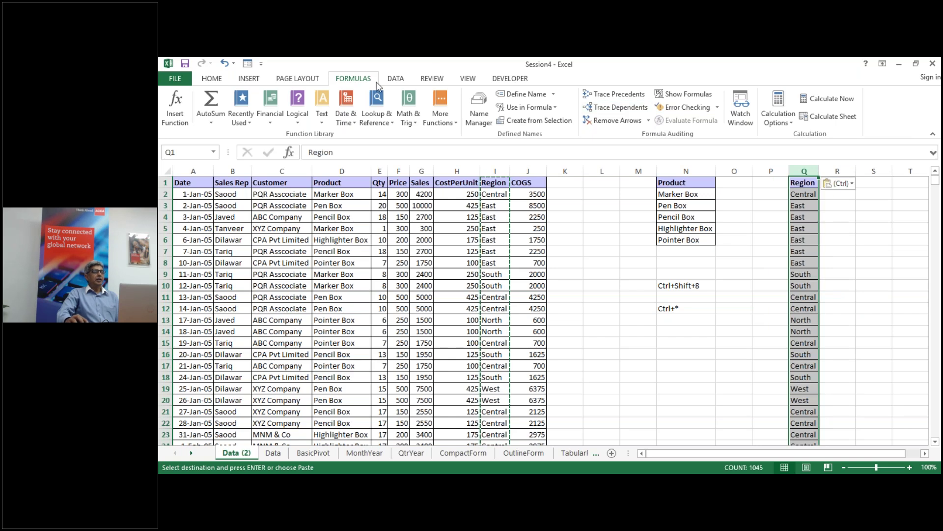
# Step: Remove duplicates from column Q, leaving Central, East, South, North and West
pyautogui.click(396, 79)
pyautogui.click(597, 108)
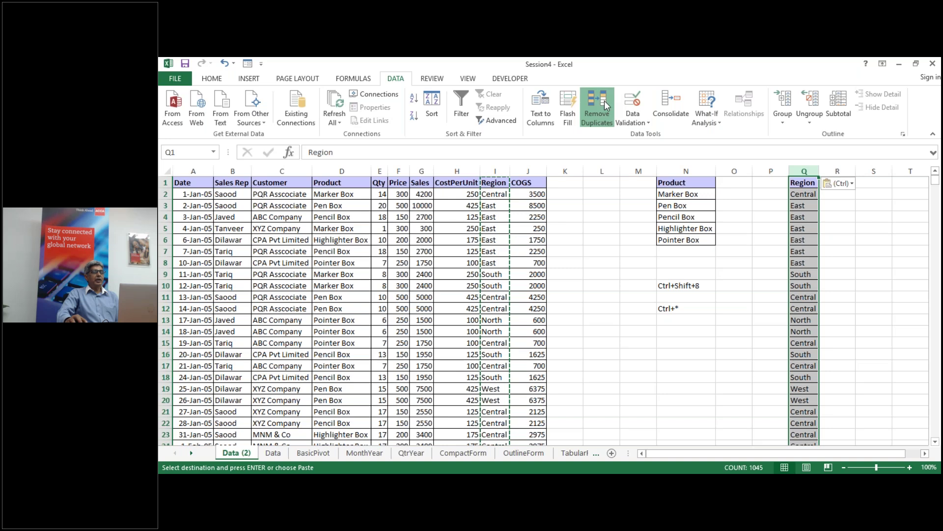
pyautogui.click(671, 313)
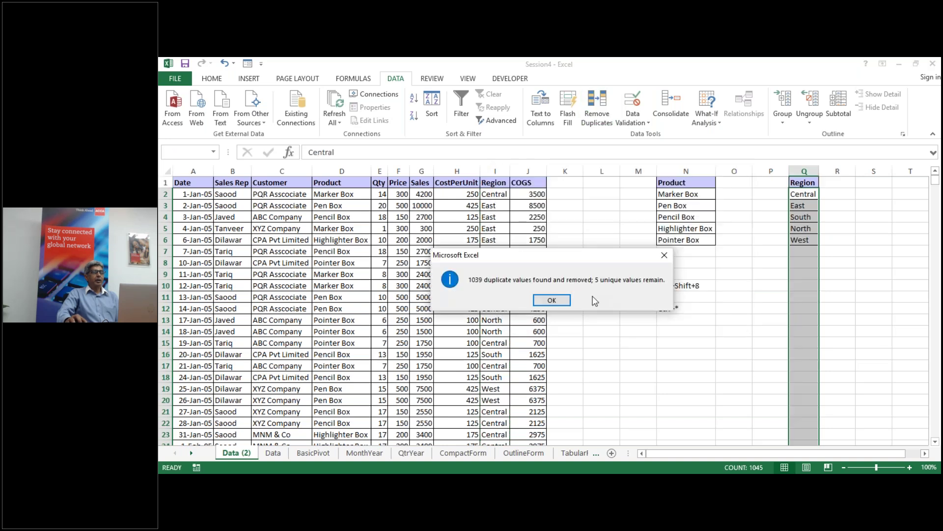
pyautogui.click(552, 300)
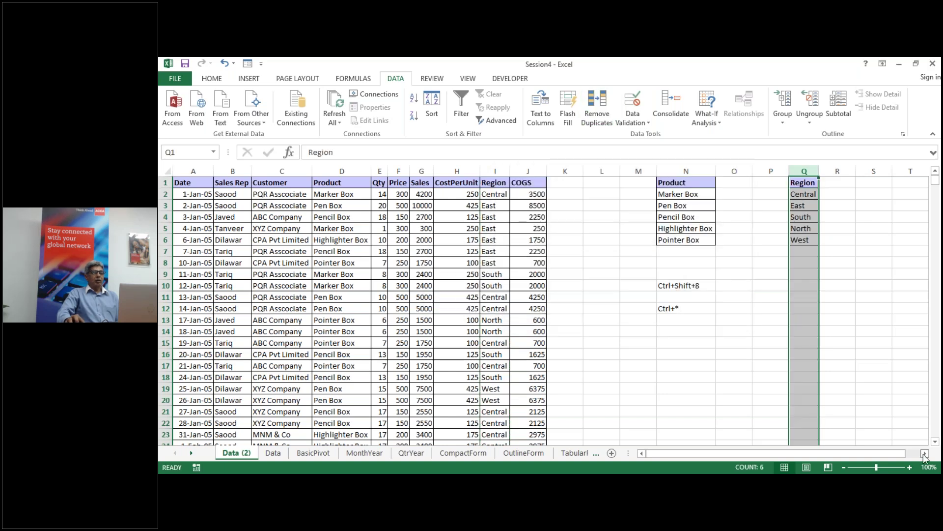
pyautogui.click(925, 453)
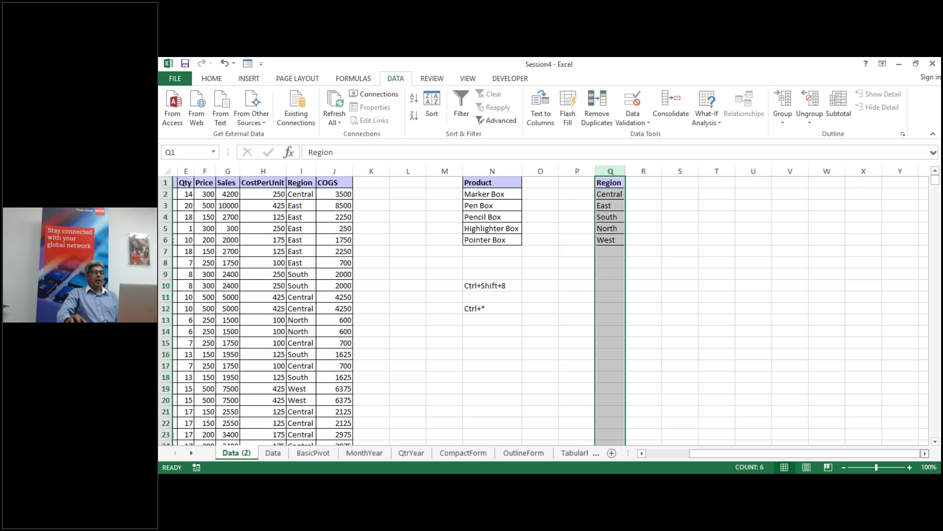
pyautogui.click(639, 183)
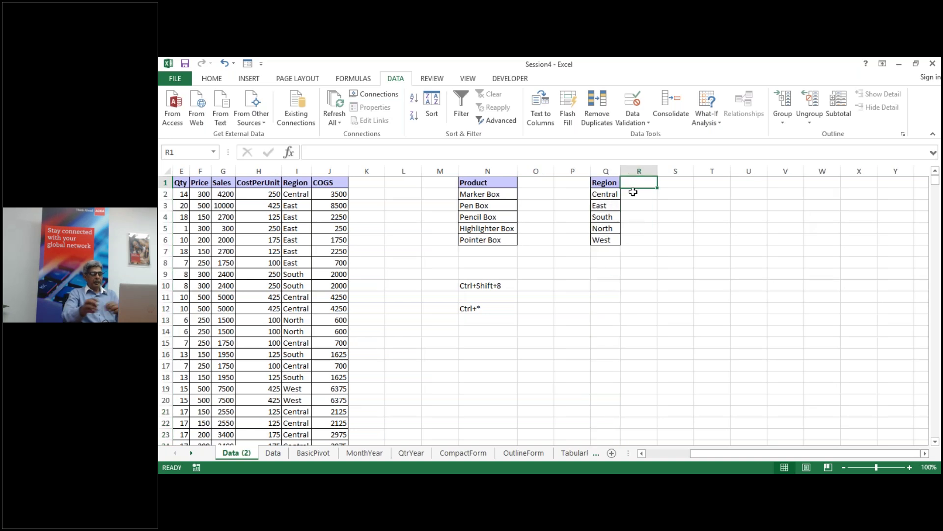
# Step: Head R1 'Sales' and start a SUMIF on the Region range in R2
pyautogui.write('Sales')
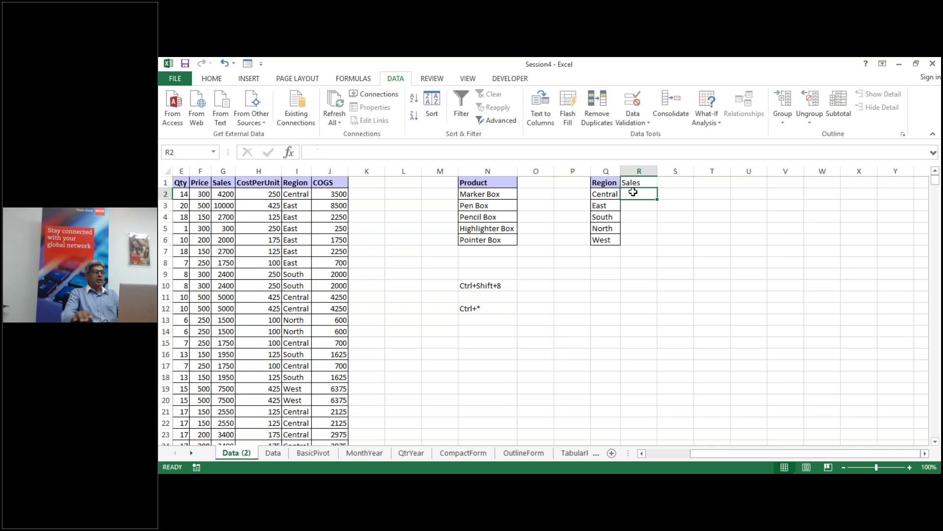
pyautogui.press('Return')
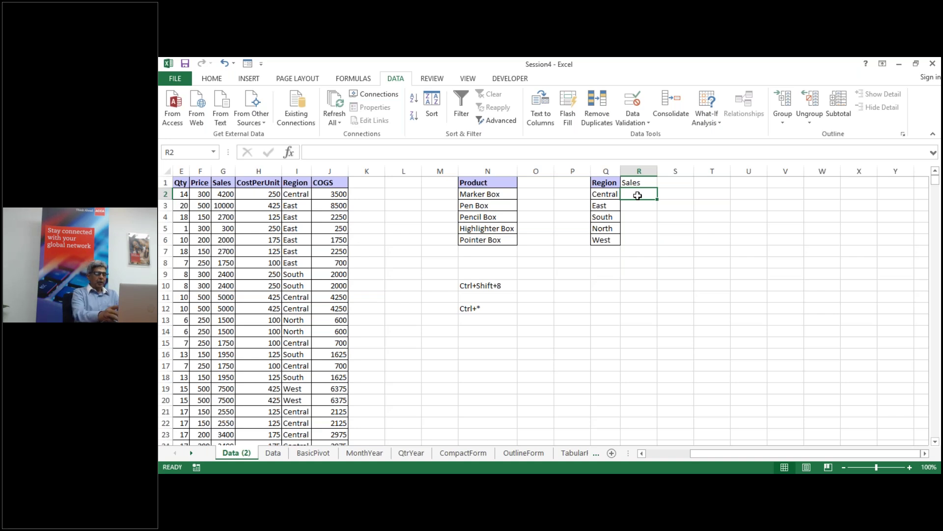
pyautogui.write('=su')
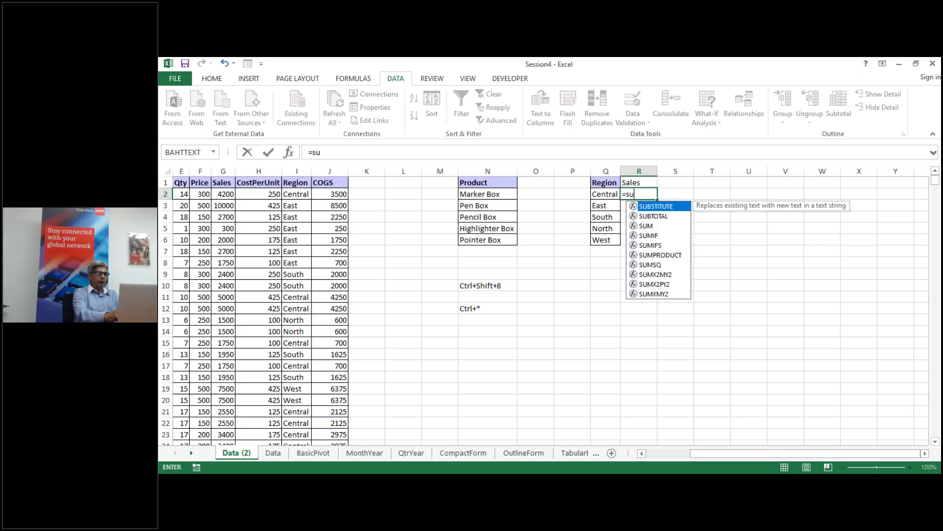
pyautogui.write('mif(')
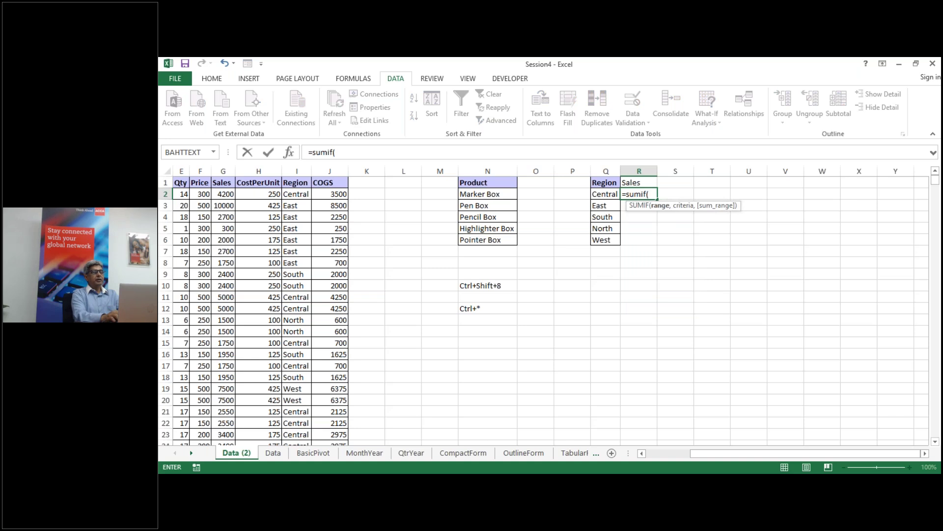
pyautogui.write('re')
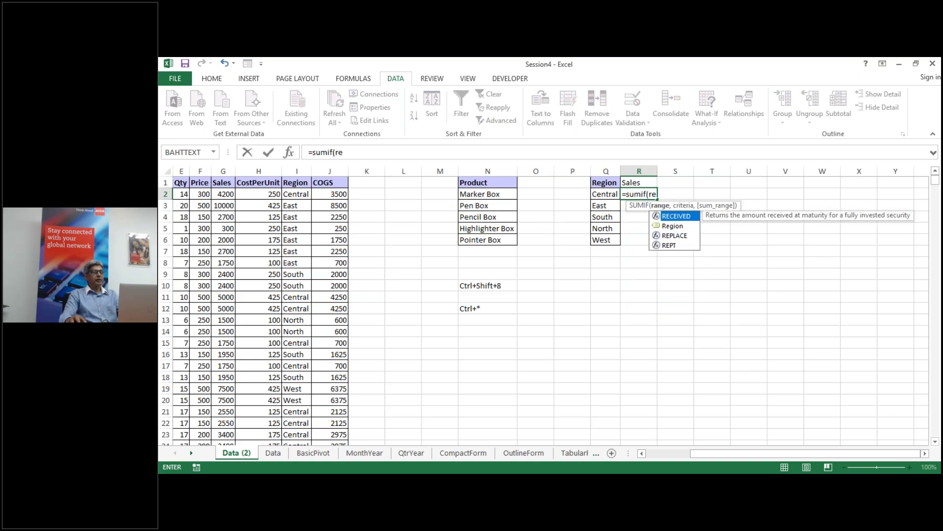
pyautogui.doubleClick(673, 226)
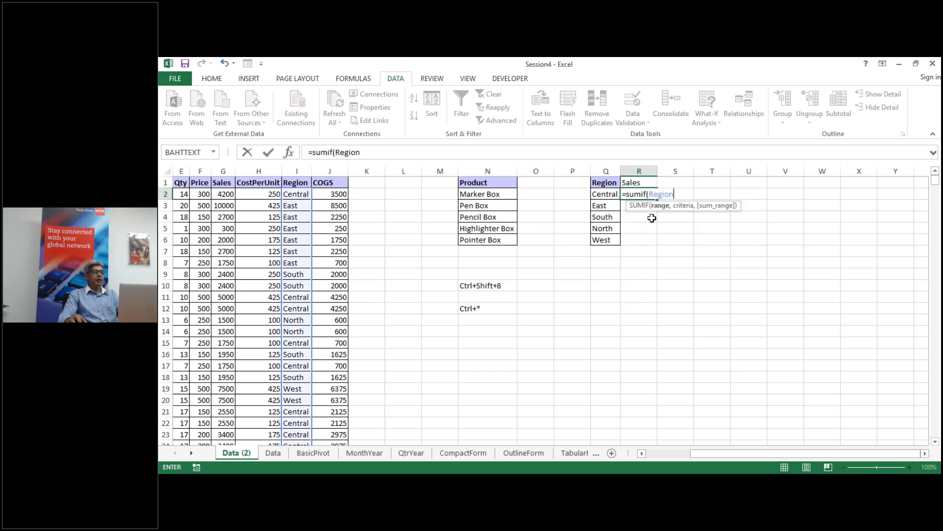
pyautogui.press('Return')
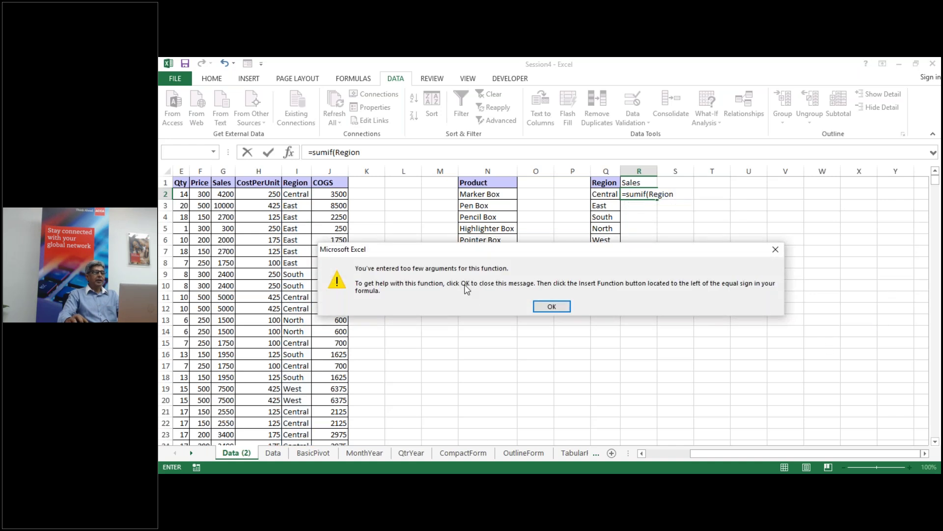
pyautogui.click(550, 307)
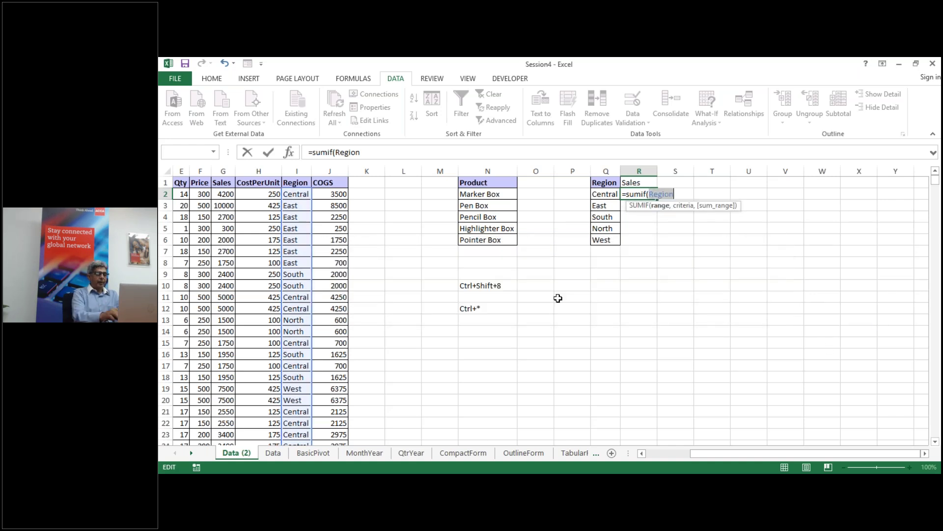
# Step: Complete =SUMIF(Region,Q2,Sales) in R2 and fill it down to R6
pyautogui.click(683, 194)
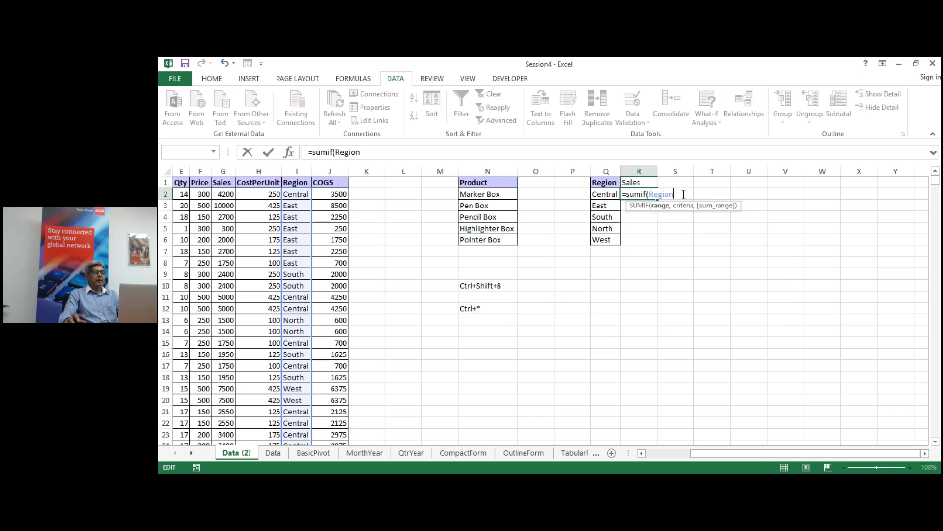
pyautogui.write(',')
pyautogui.click(608, 194)
pyautogui.write(',')
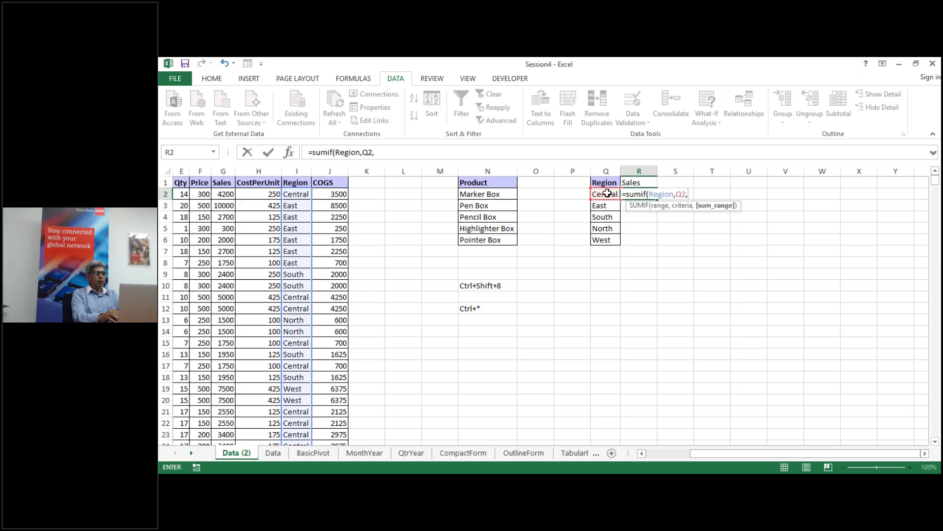
pyautogui.write('sales')
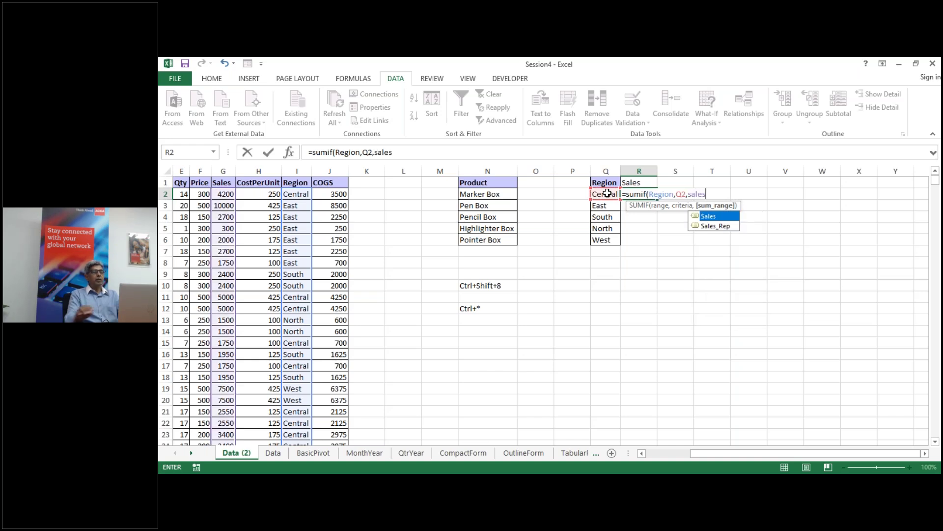
pyautogui.press('Return')
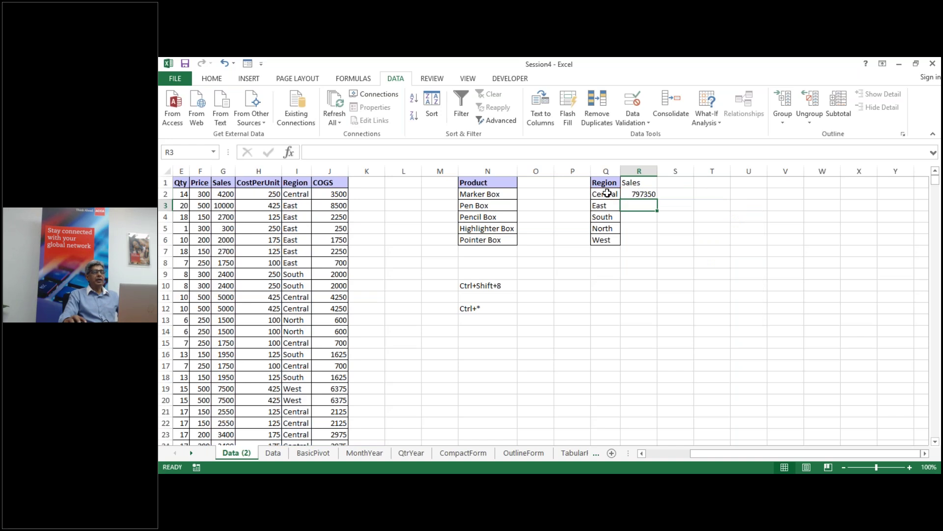
pyautogui.click(639, 195)
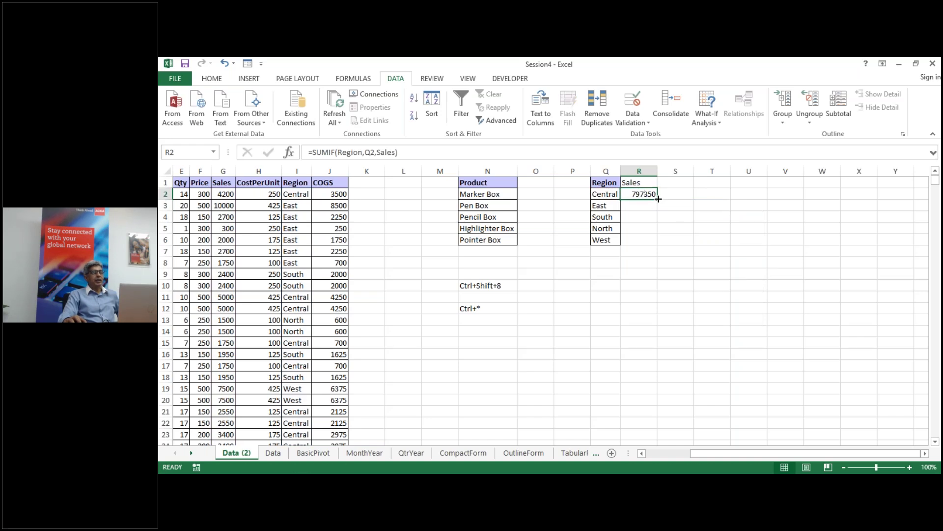
pyautogui.doubleClick(657, 200)
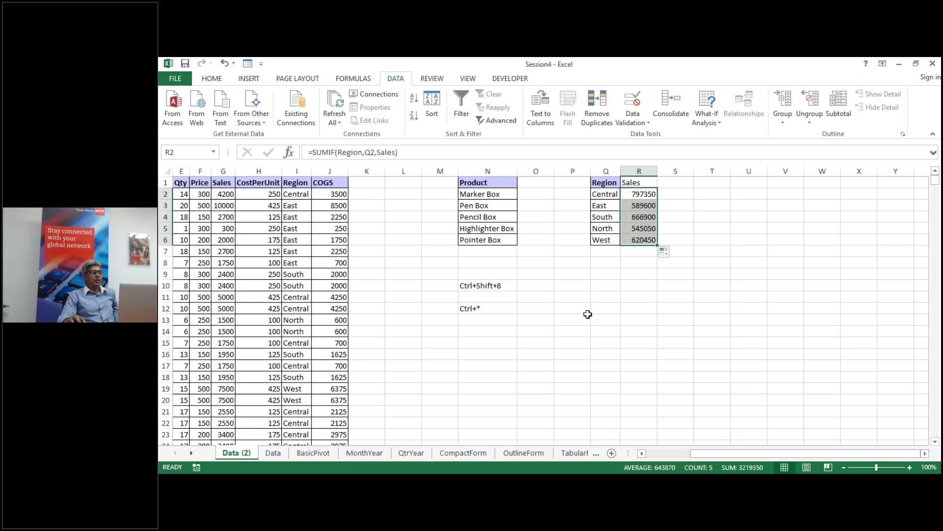
pyautogui.moveTo(728, 453); pyautogui.dragTo(686, 454)
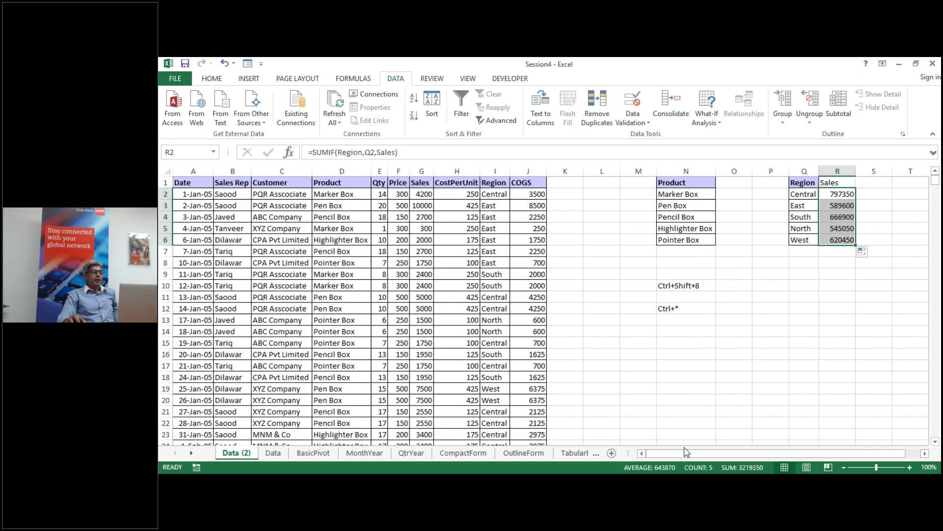
# Step: Copy the whole Customer column C and paste it into column T
pyautogui.click(924, 453)
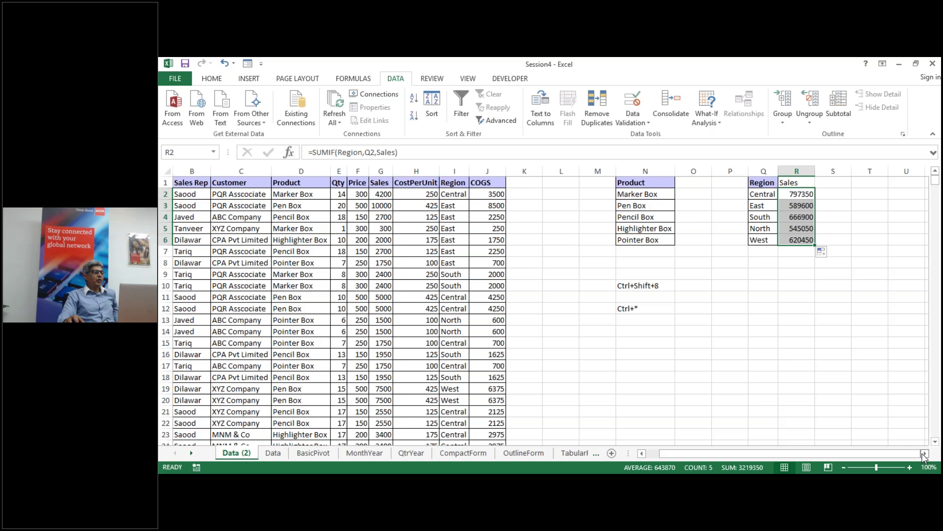
pyautogui.click(925, 454)
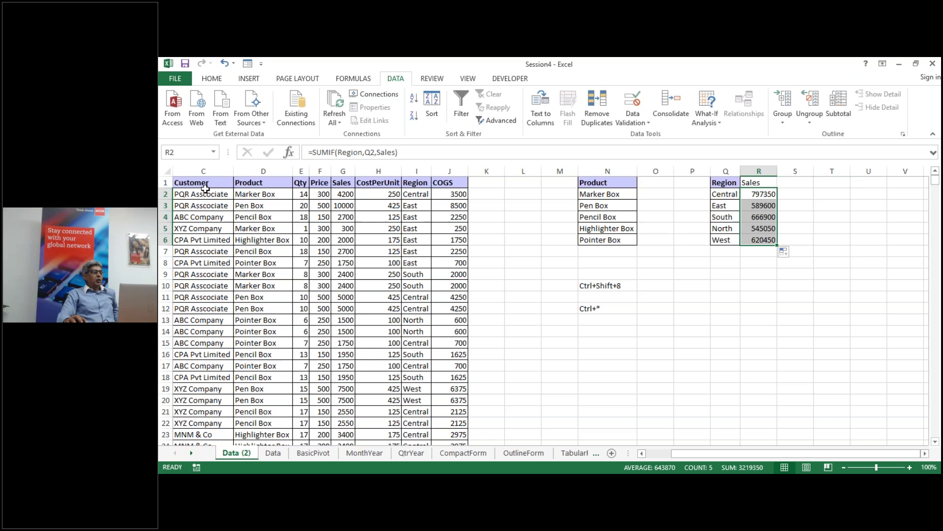
pyautogui.click(213, 170)
pyautogui.rightClick(214, 170)
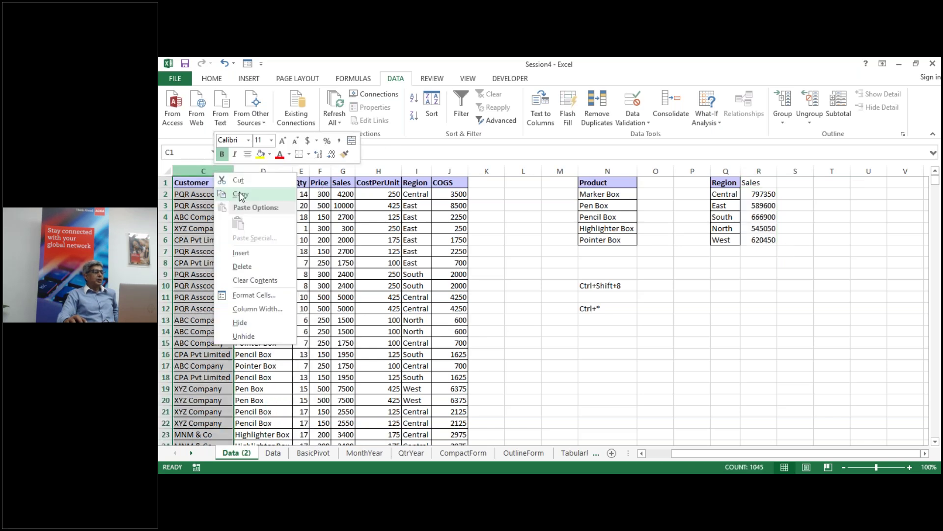
pyautogui.click(241, 196)
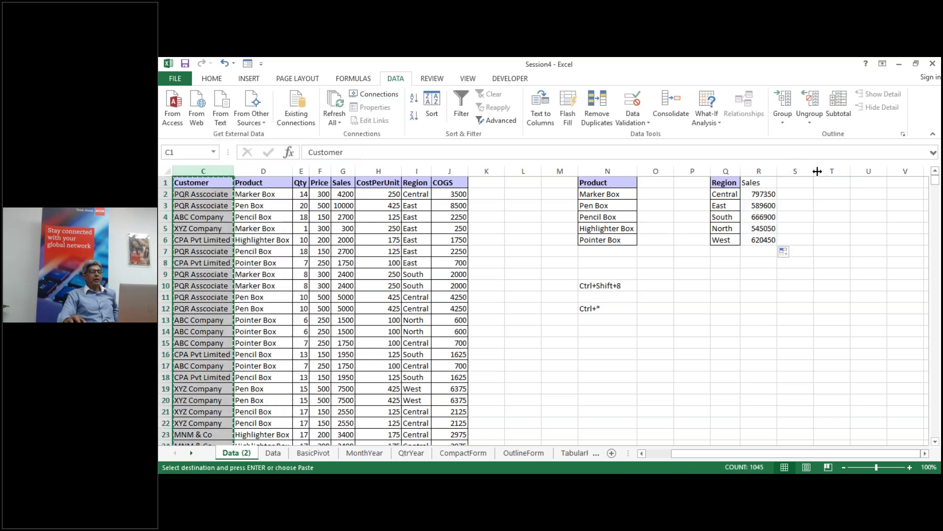
pyautogui.rightClick(823, 168)
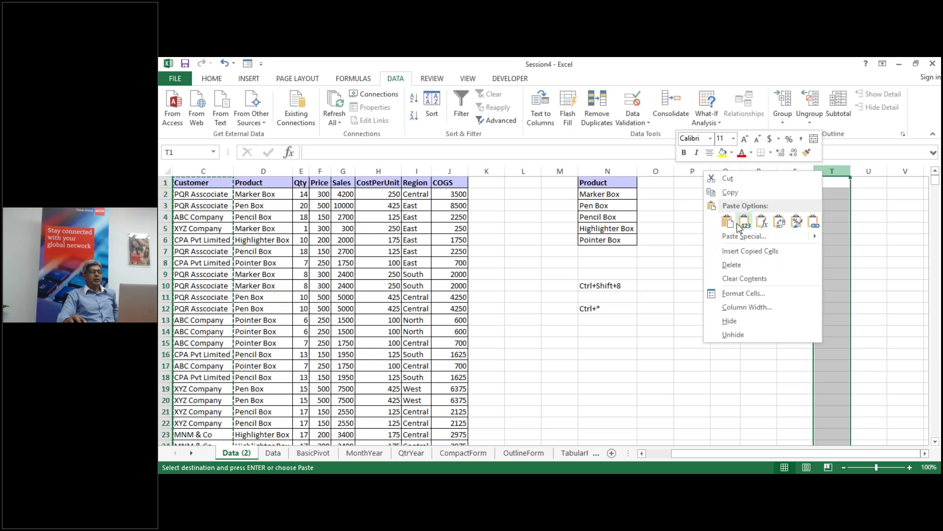
pyautogui.click(729, 224)
# Step: Remove duplicate customers from column T, leaving five unique names
pyautogui.click(597, 108)
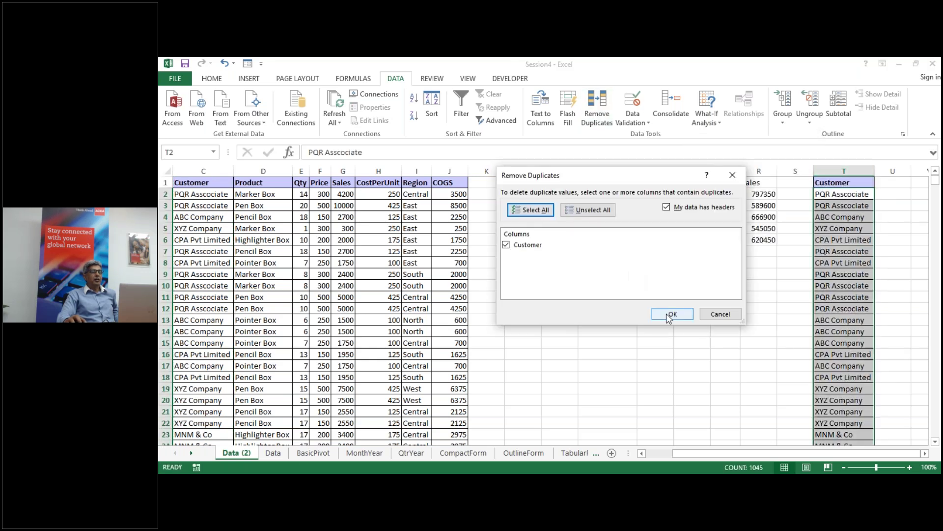
pyautogui.click(673, 313)
pyautogui.click(560, 300)
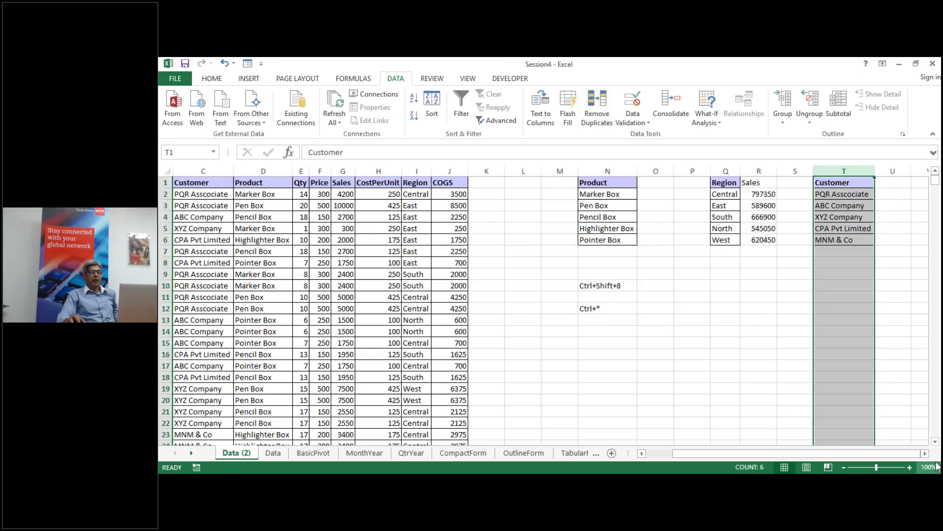
pyautogui.click(925, 454)
pyautogui.click(925, 453)
# Step: Enter the header 'Sales' in cell U1
pyautogui.click(756, 182)
pyautogui.write('Sales')
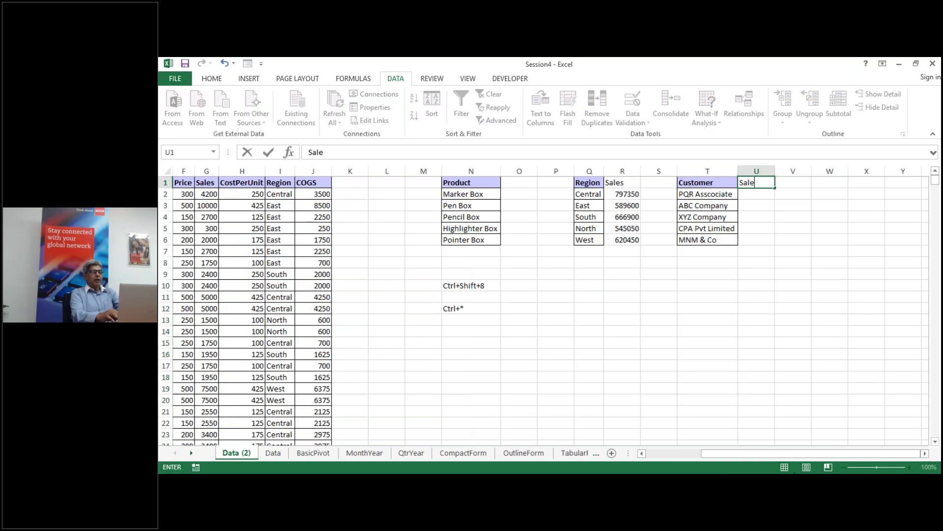
pyautogui.press('Return')
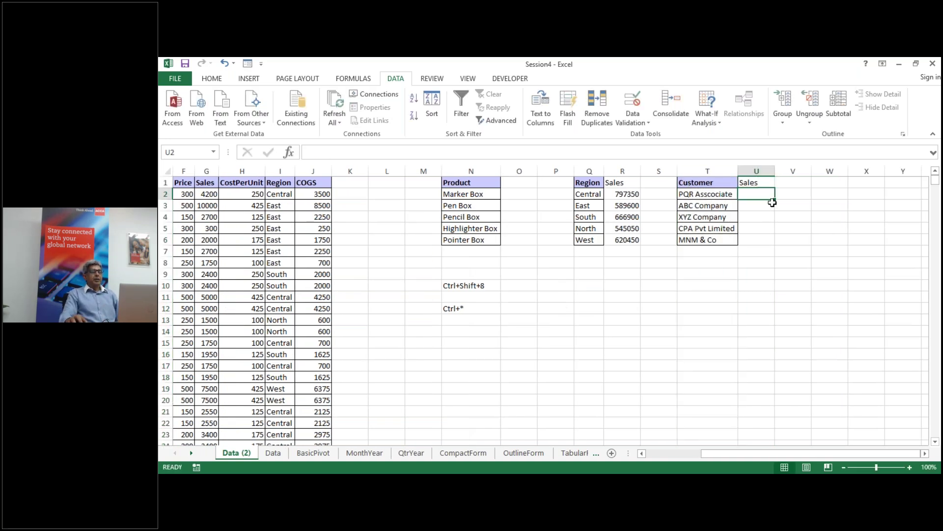
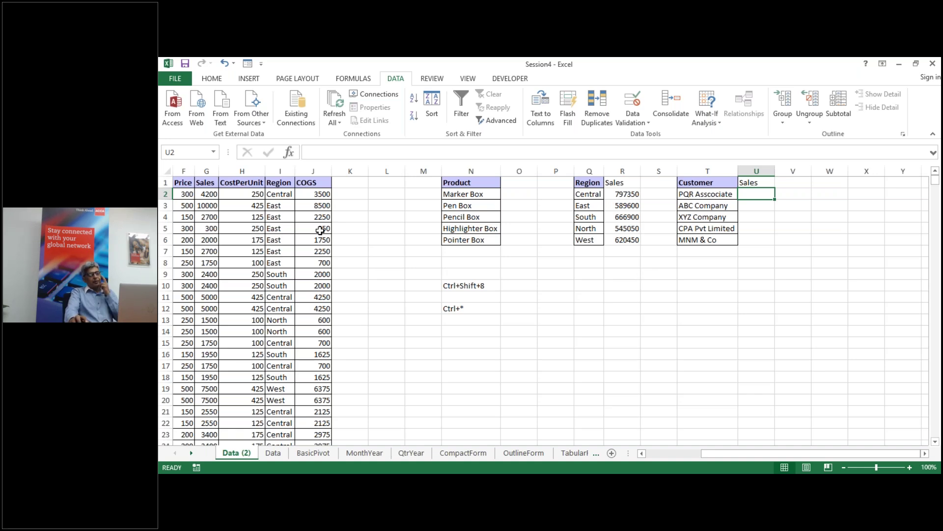
# Step: Review the sales table, checking a COGS formula and the empty rows below the data
pyautogui.click(320, 230)
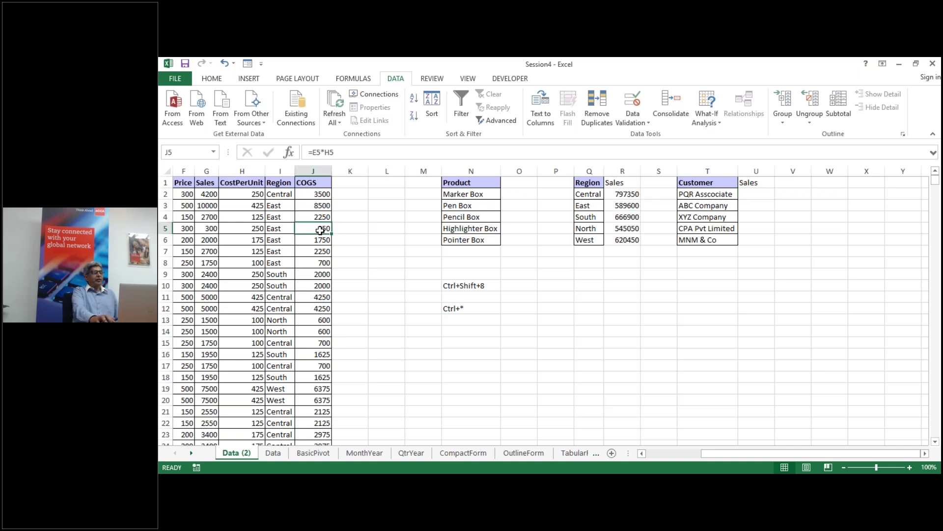
pyautogui.press('Left')
pyautogui.press('Left')
pyautogui.press('Left')
pyautogui.press('Left')
pyautogui.press('Left')
pyautogui.press('Left')
pyautogui.press('Left')
pyautogui.press('Left')
pyautogui.press('Left')
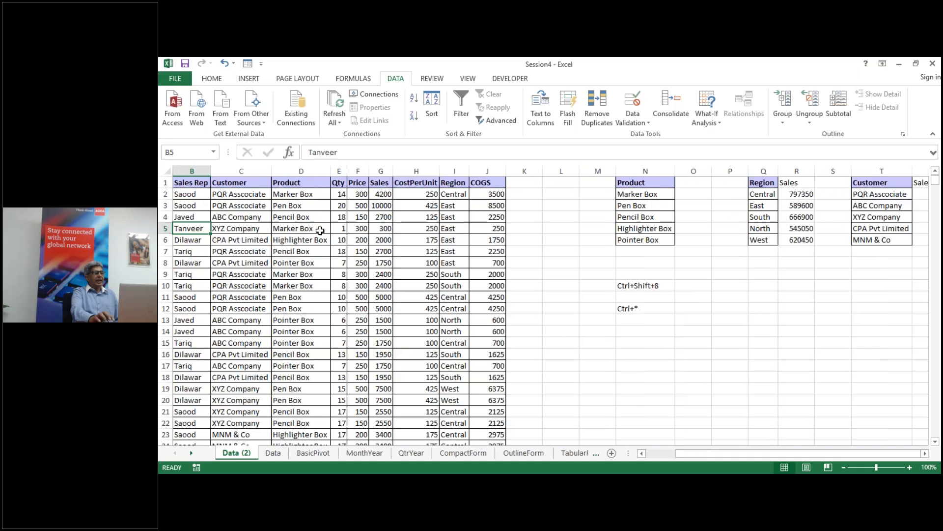
pyautogui.scroll(-3, 307, 258)
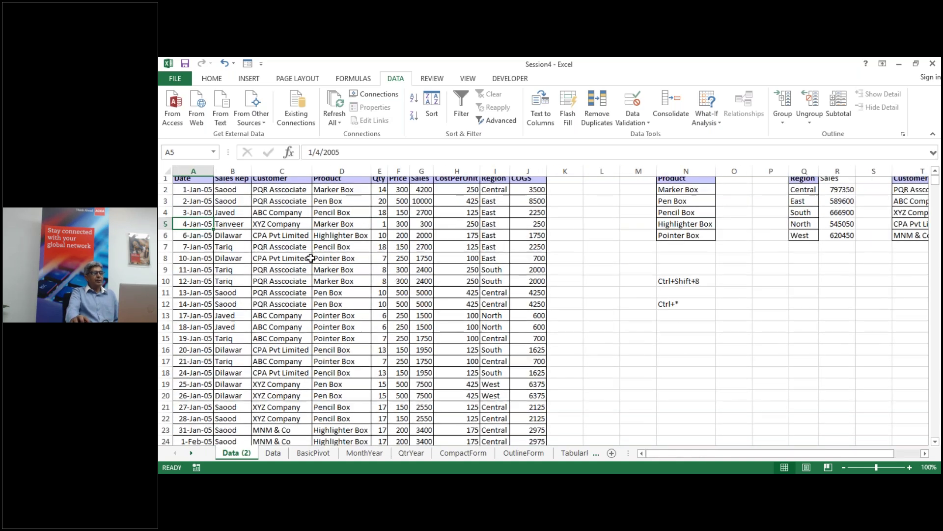
pyautogui.click(326, 249)
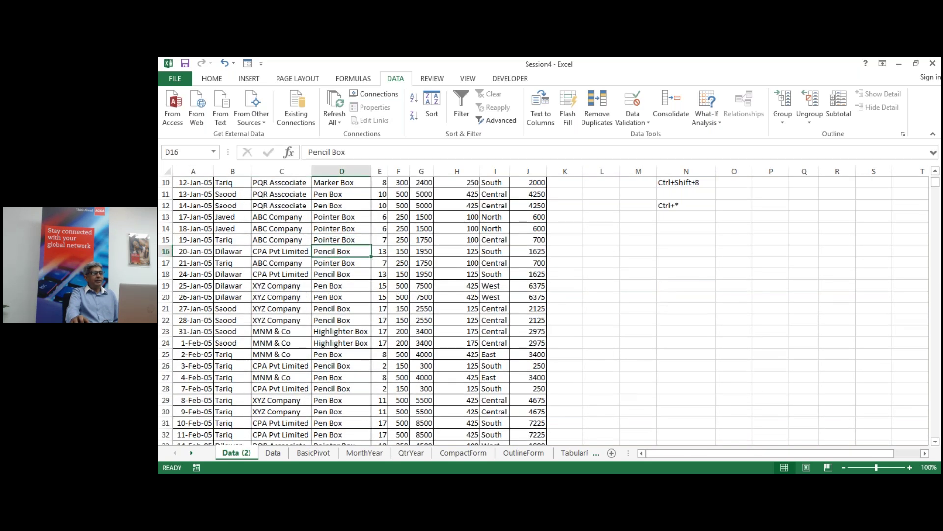
pyautogui.hotkey('ctrl', 'Down')
pyautogui.moveTo(186, 319); pyautogui.dragTo(537, 391)
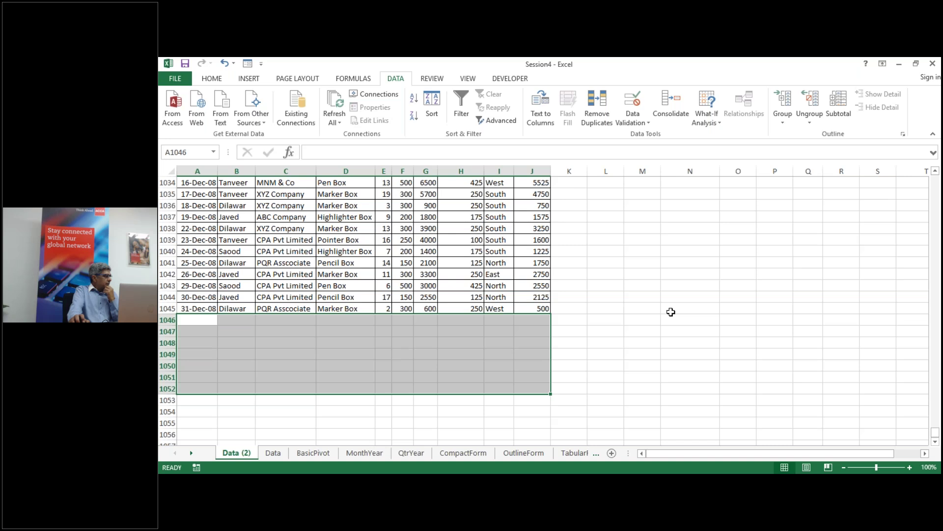
pyautogui.click(507, 284)
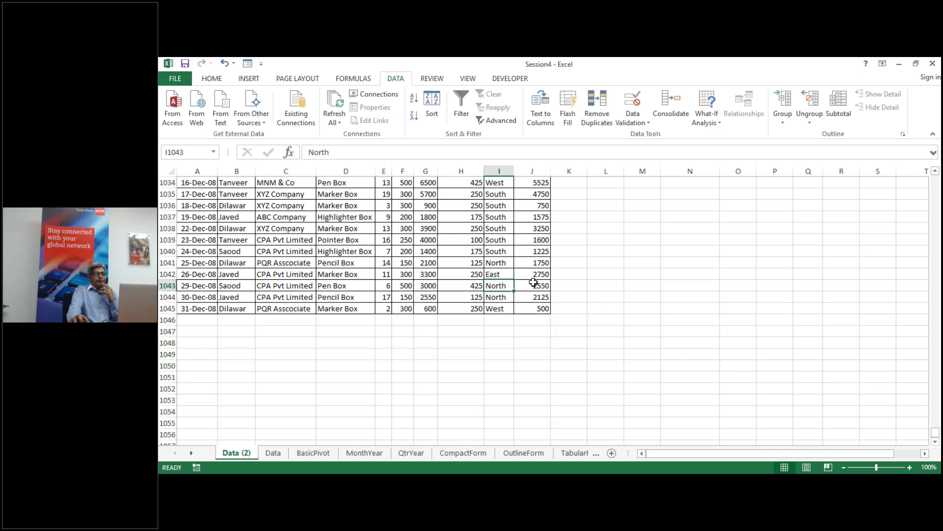
pyautogui.hotkey('ctrl', 'Up')
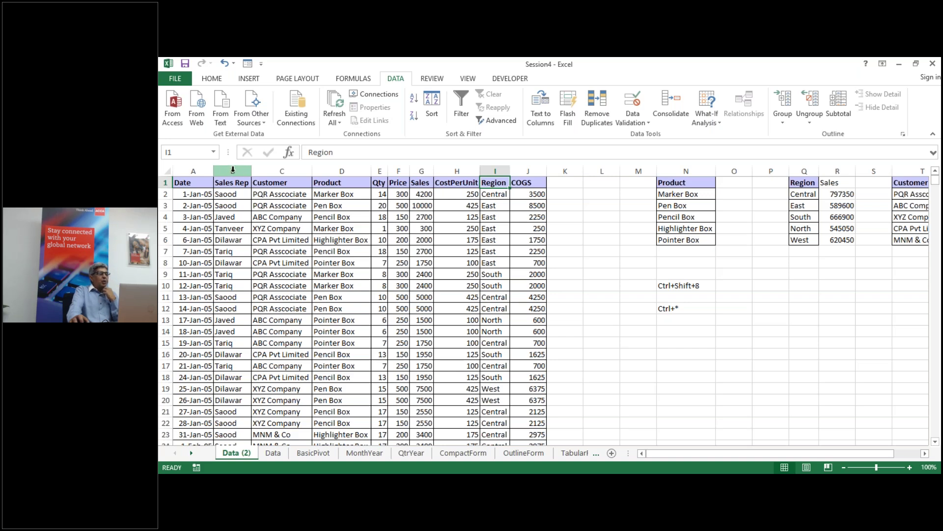
# Step: Copy the Sales Rep column B and paste it as values into column W
pyautogui.click(233, 170)
pyautogui.rightClick(233, 170)
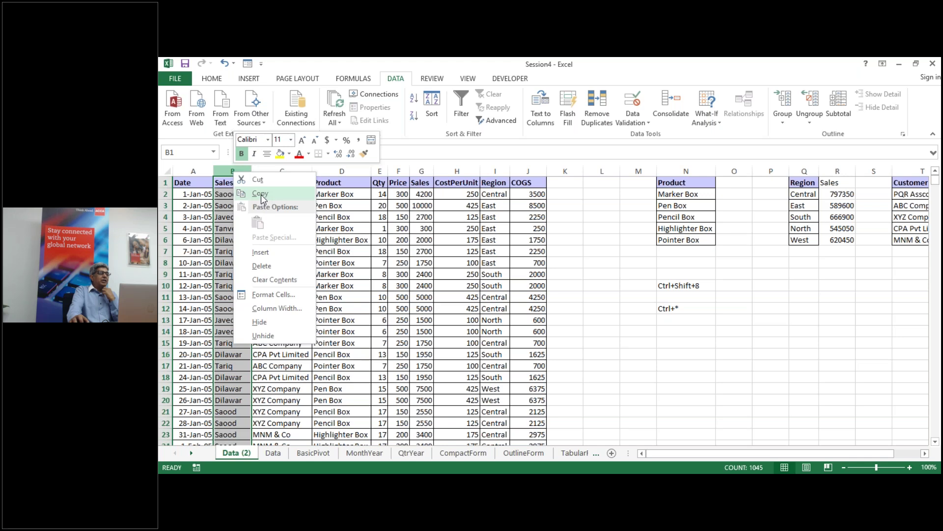
pyautogui.click(261, 193)
pyautogui.click(925, 453)
pyautogui.click(924, 453)
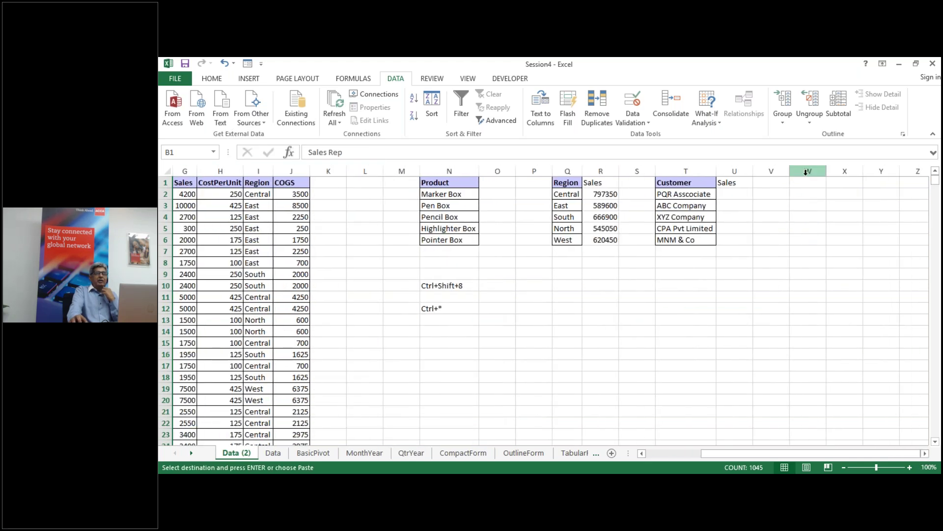
pyautogui.click(807, 172)
pyautogui.rightClick(807, 172)
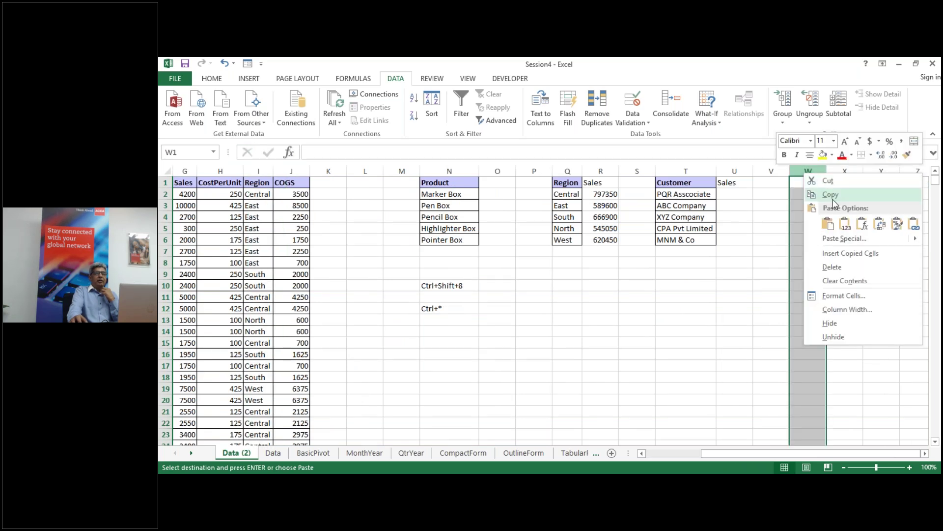
pyautogui.click(845, 224)
pyautogui.moveTo(771, 245); pyautogui.dragTo(771, 443)
# Step: Remove duplicates from column W, leaving five unique sales rep names
pyautogui.click(807, 171)
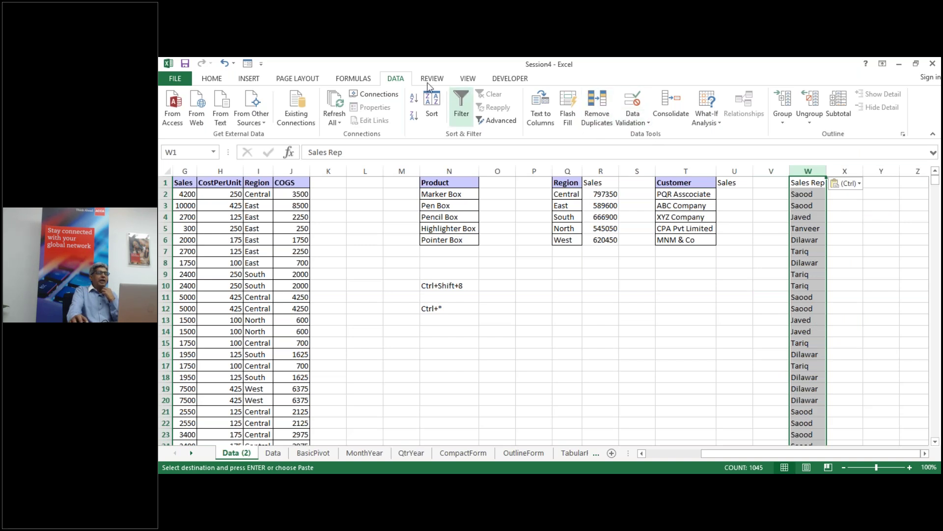
pyautogui.click(597, 107)
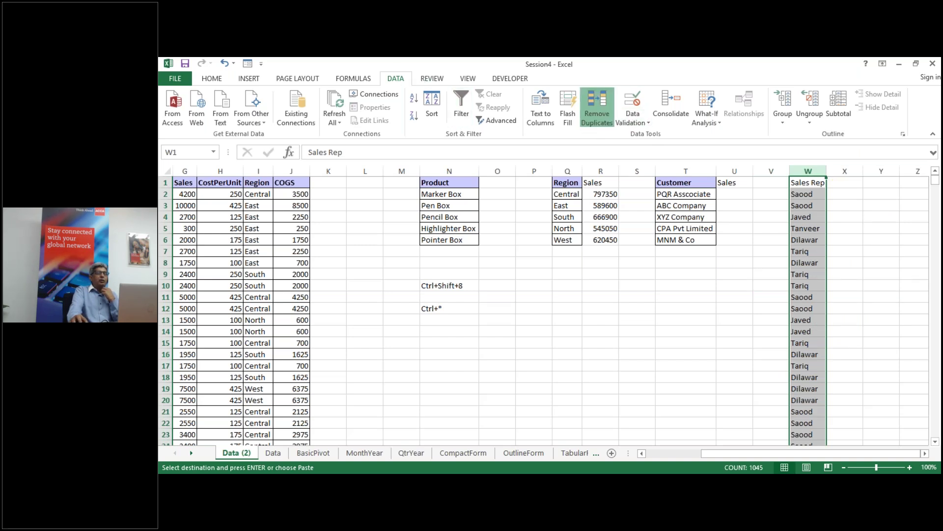
pyautogui.click(681, 316)
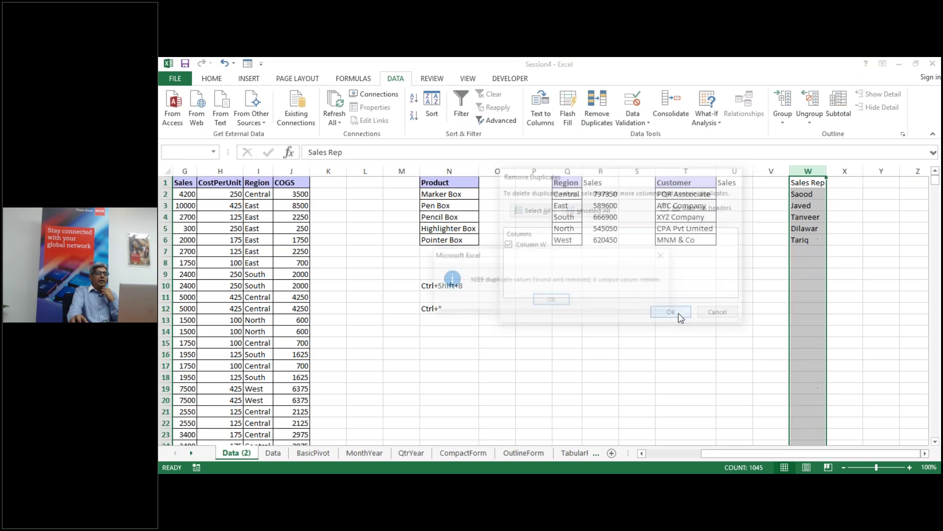
pyautogui.click(552, 300)
pyautogui.click(845, 183)
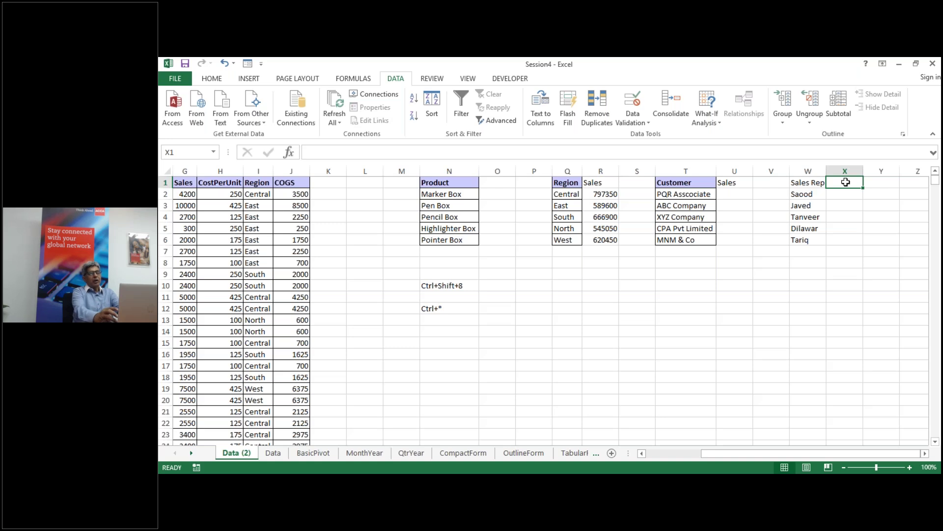
# Step: Head column X 'Sales' and fill =SUMIF(Sales_Rep,W2,Sales) down for every rep
pyautogui.write('S')
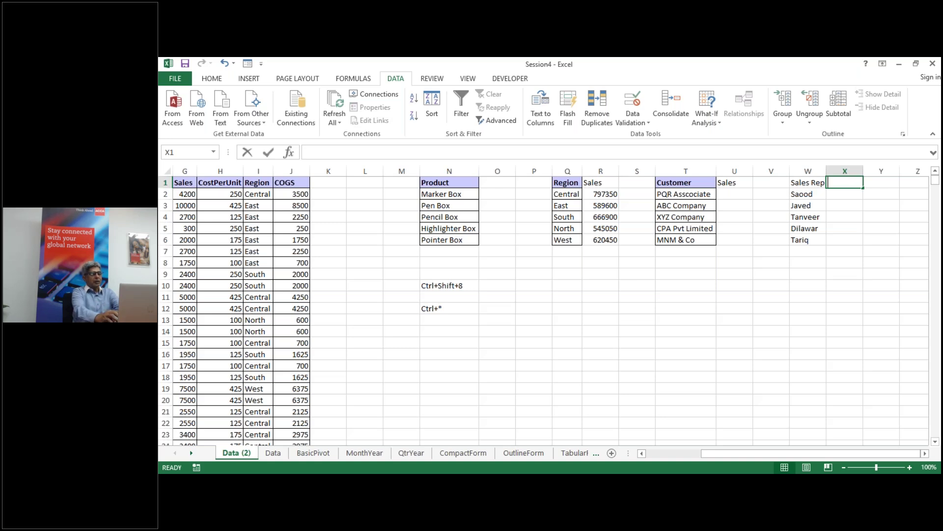
pyautogui.write('a')
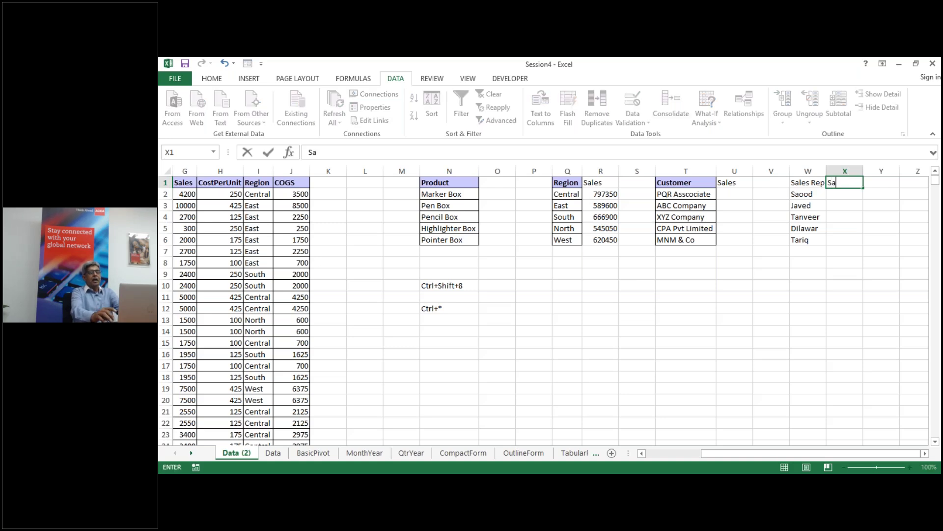
pyautogui.write('les')
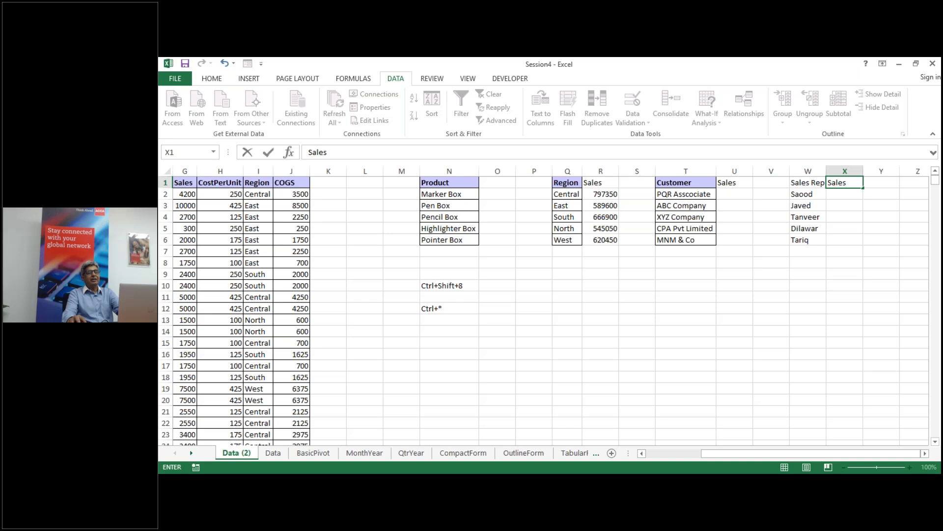
pyautogui.click(842, 195)
pyautogui.write('=sumif')
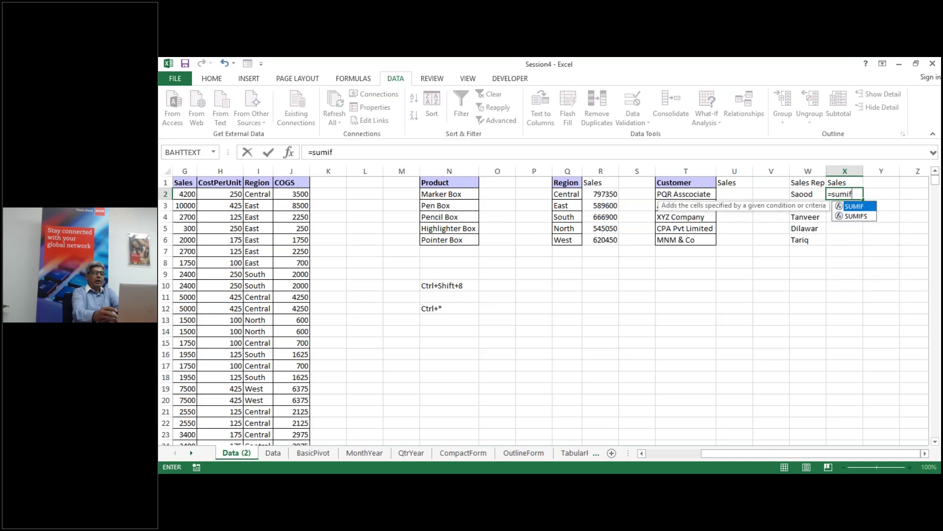
pyautogui.write('(')
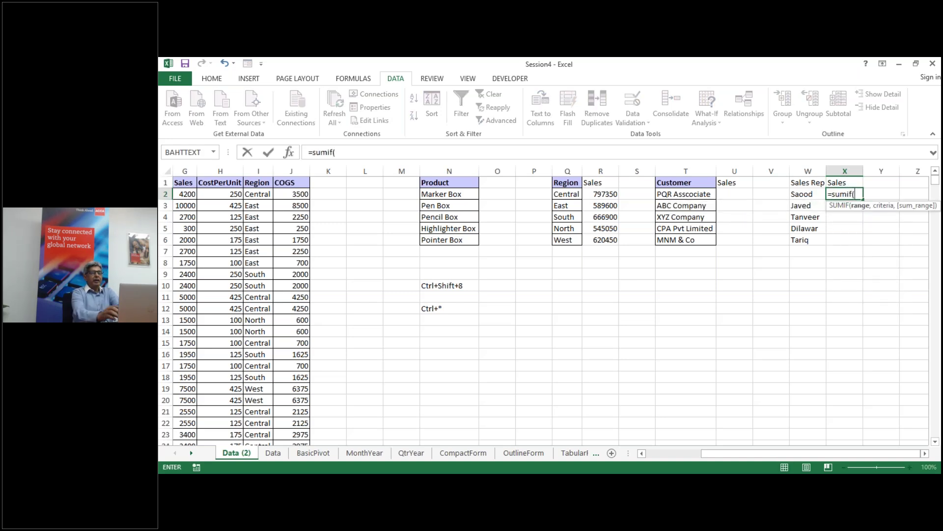
pyautogui.write('sa')
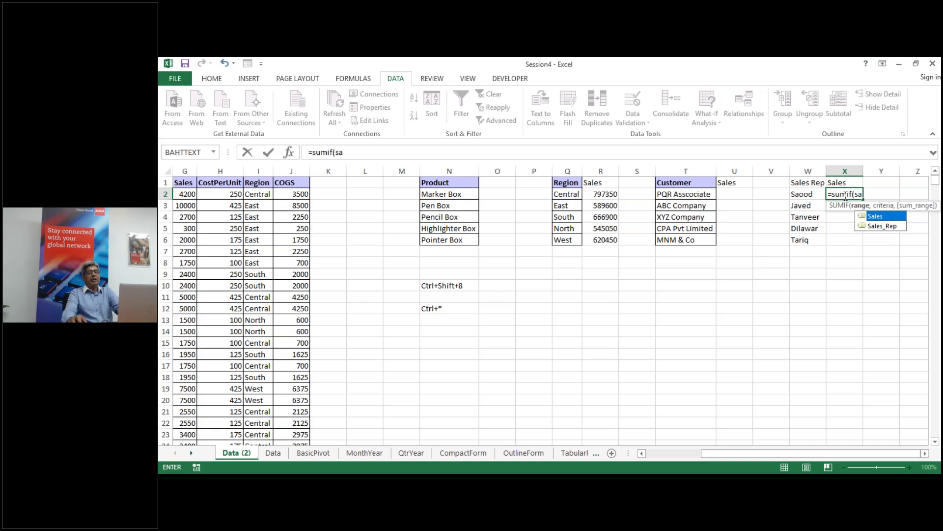
pyautogui.doubleClick(884, 226)
pyautogui.write(',')
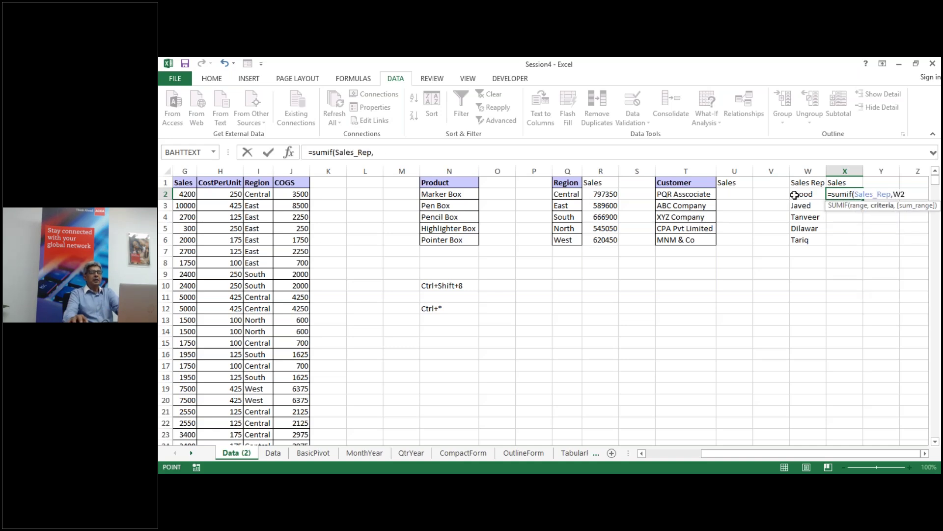
pyautogui.click(802, 195)
pyautogui.write(',')
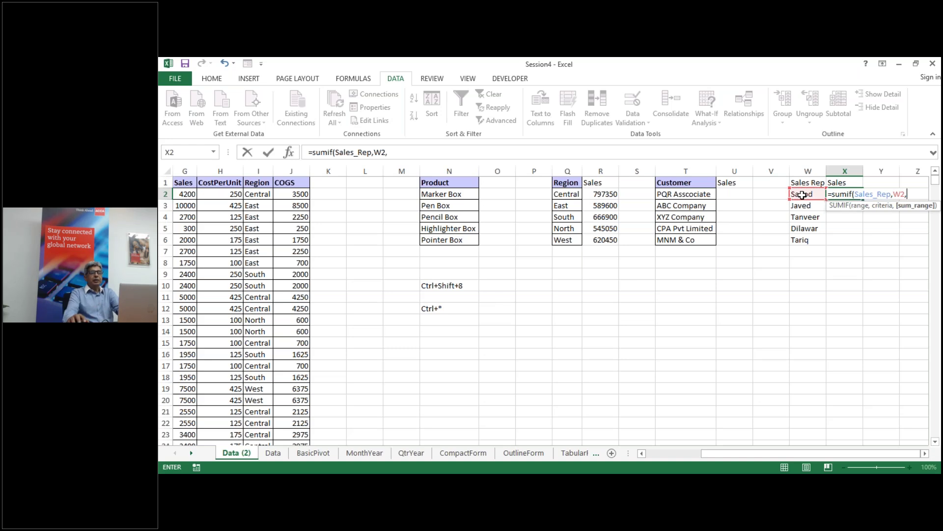
pyautogui.write('sale')
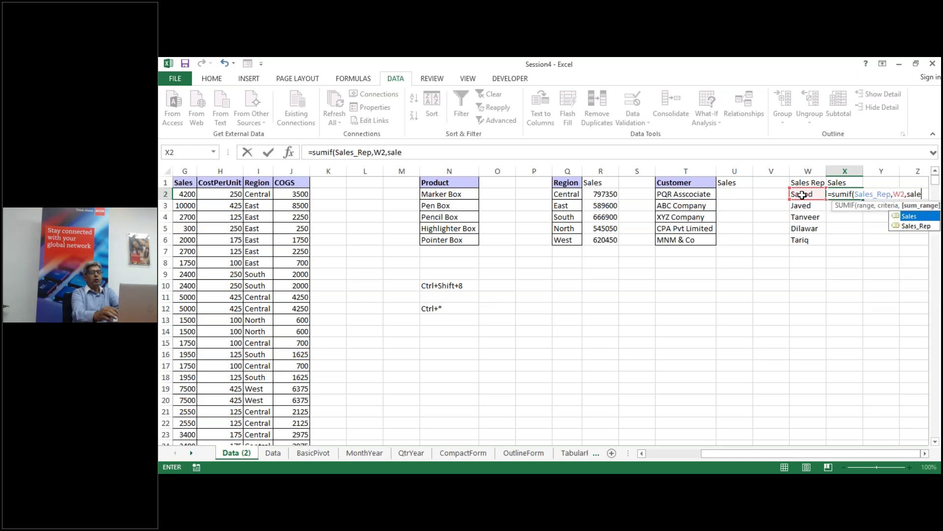
pyautogui.write('s)')
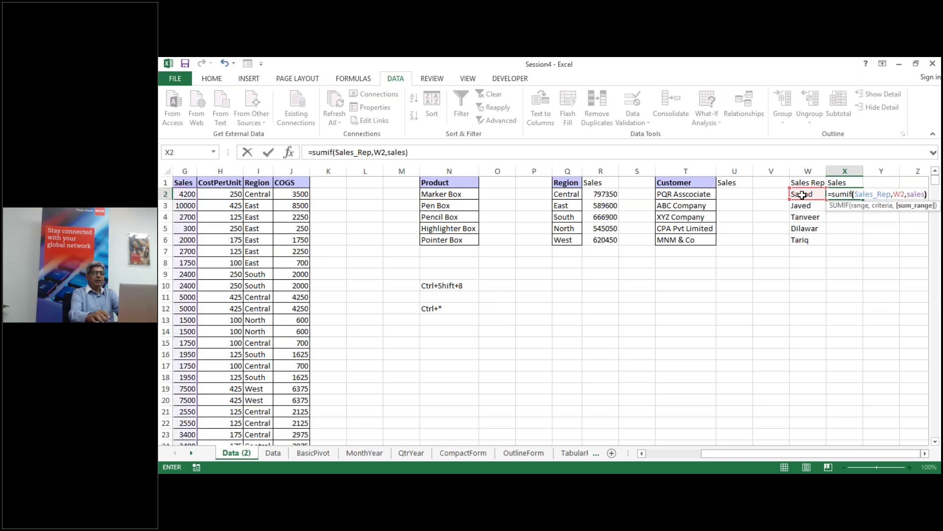
pyautogui.press('Return')
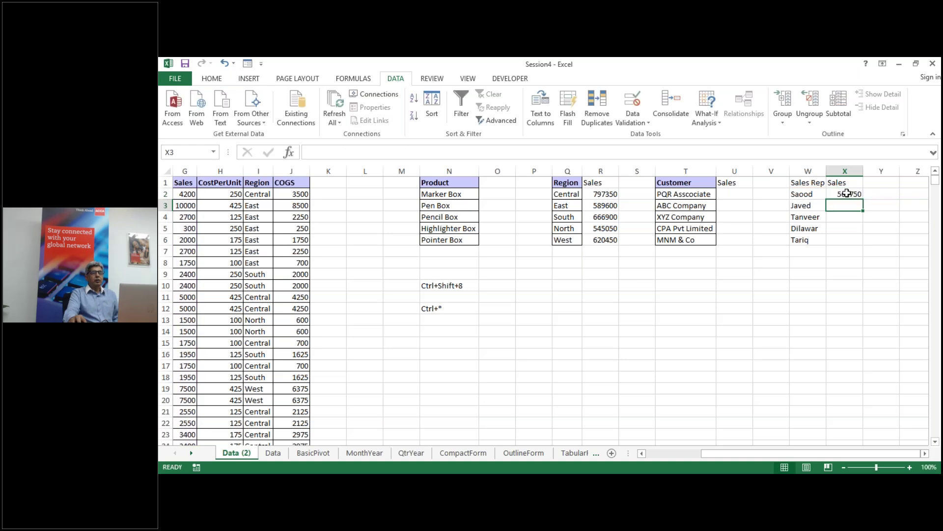
pyautogui.click(848, 194)
pyautogui.doubleClick(864, 199)
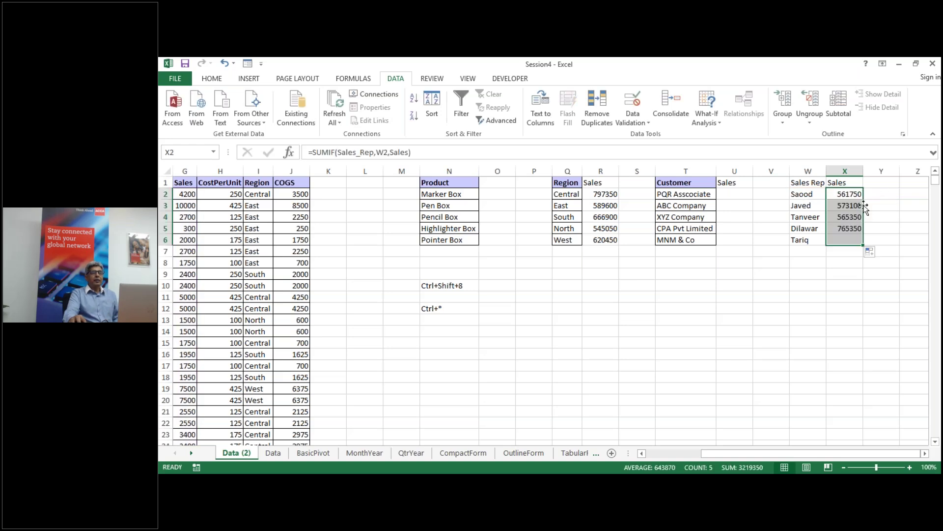
pyautogui.click(807, 285)
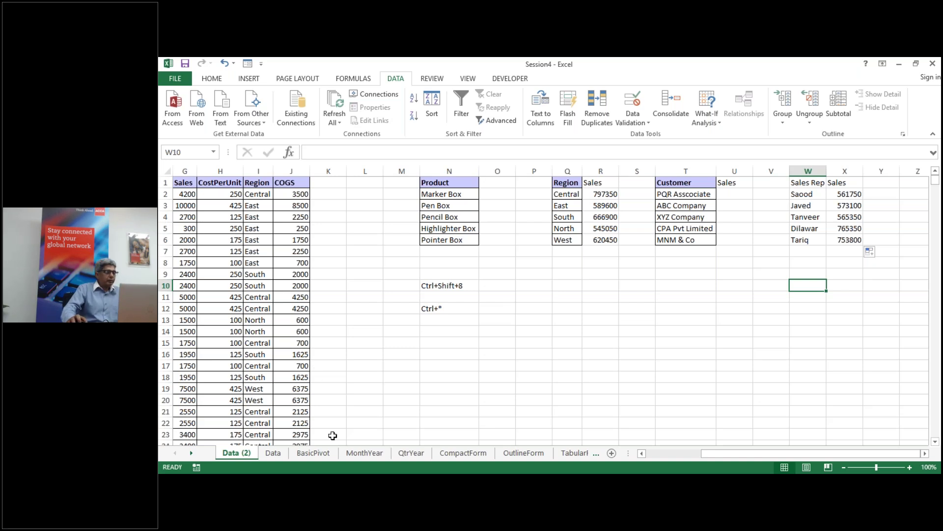
# Step: Duplicate the Data sheet with Move or Copy and Create a copy, producing Data (3)
pyautogui.click(271, 454)
pyautogui.press('Left')
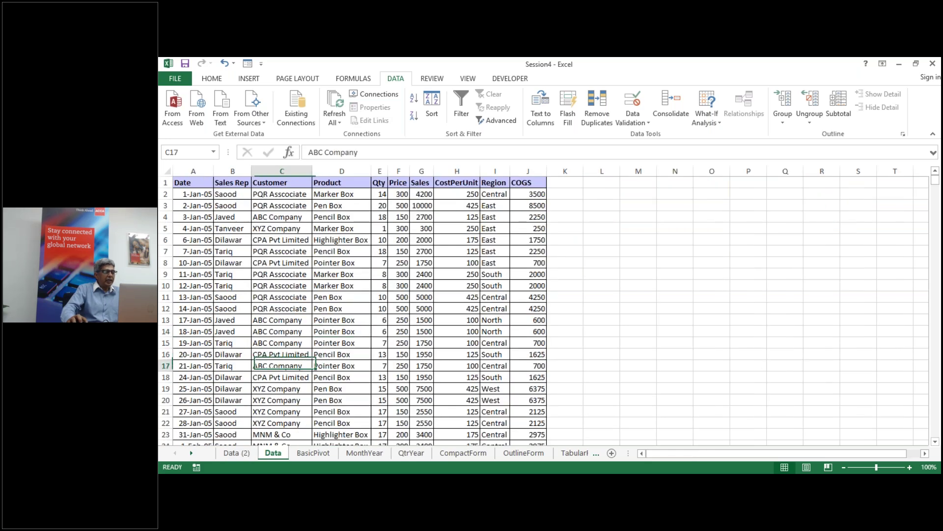
pyautogui.rightClick(277, 456)
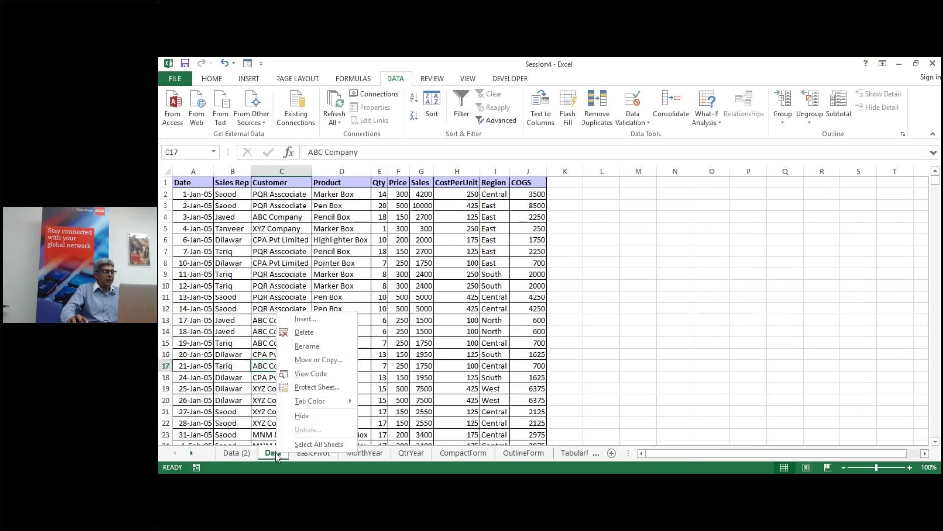
pyautogui.click(328, 361)
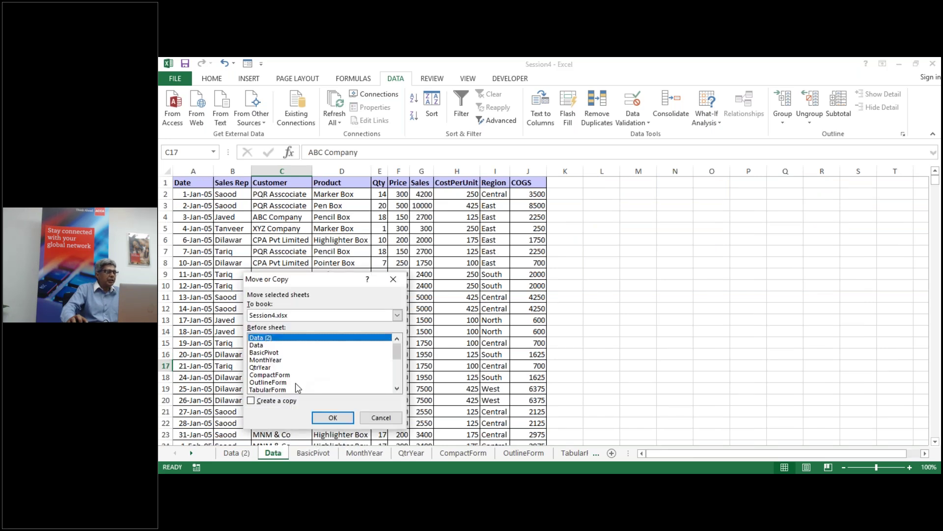
pyautogui.click(378, 419)
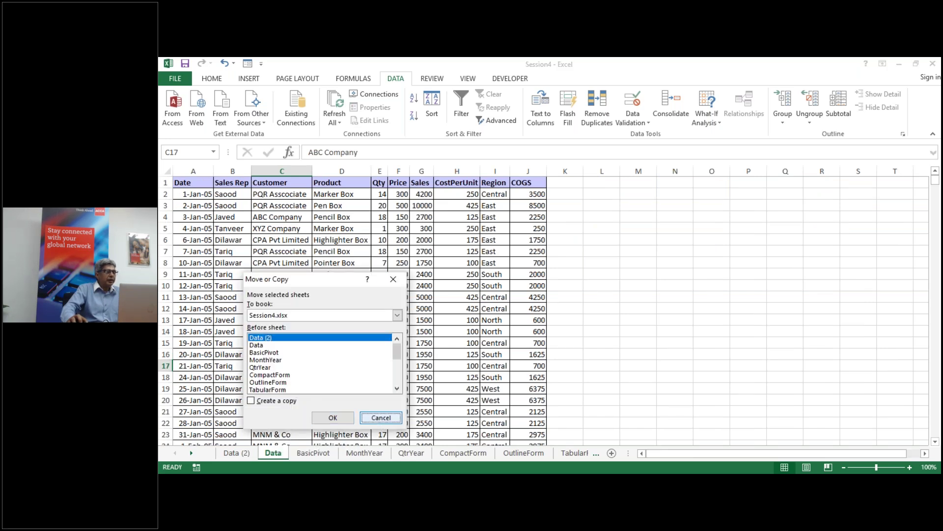
pyautogui.rightClick(274, 453)
pyautogui.click(315, 361)
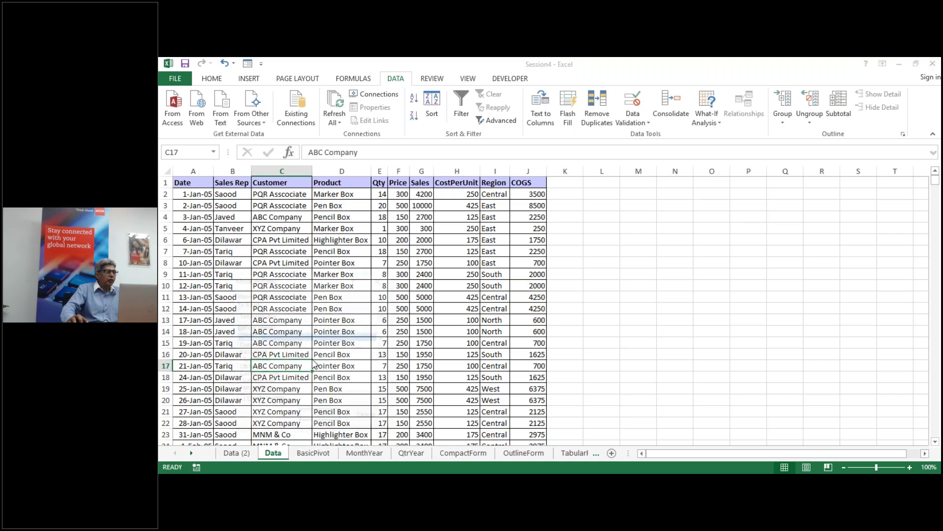
pyautogui.click(239, 401)
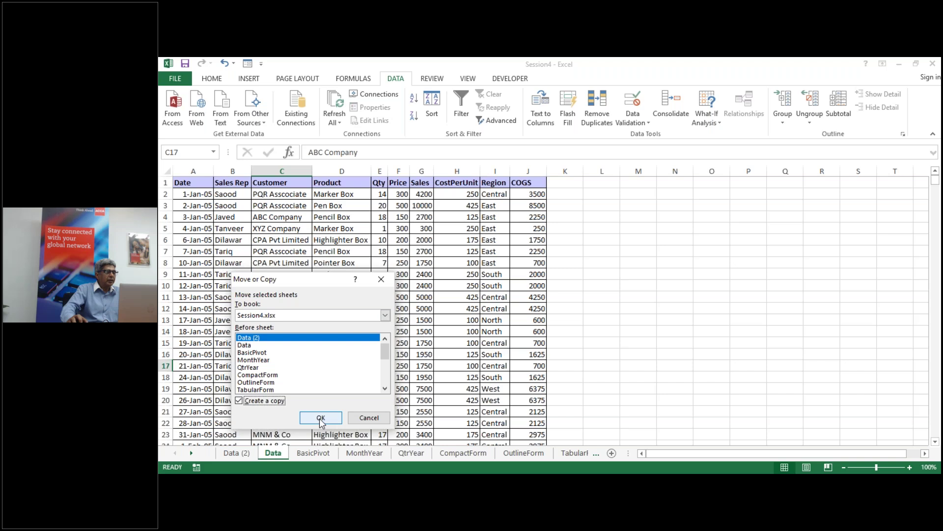
pyautogui.click(320, 418)
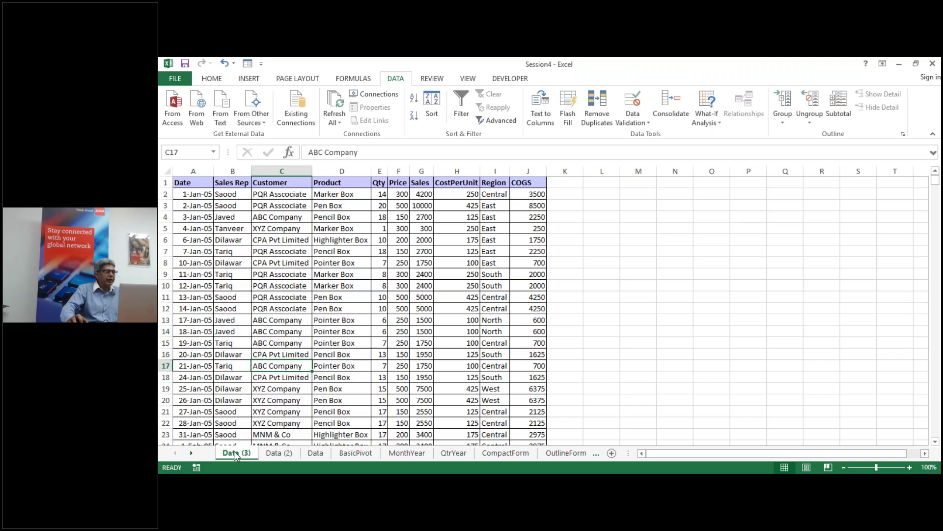
pyautogui.click(301, 329)
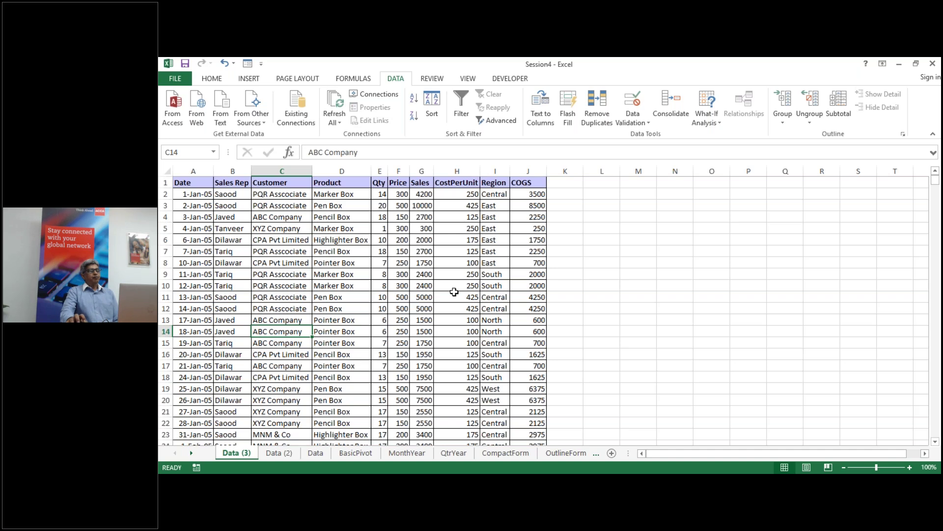
pyautogui.click(673, 183)
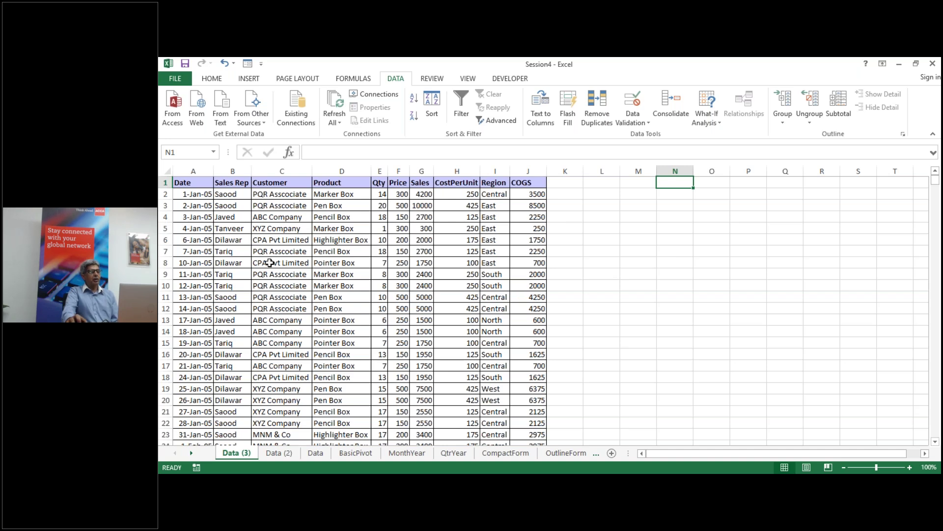
pyautogui.click(270, 263)
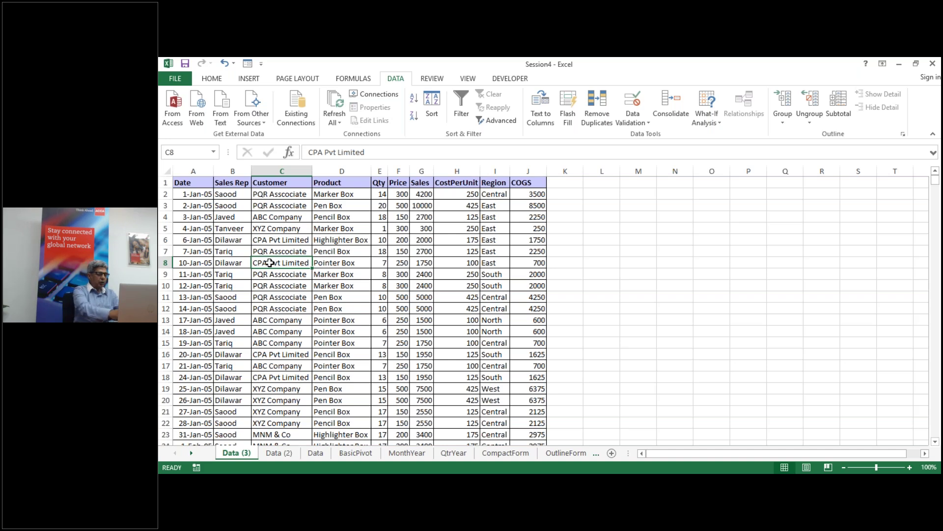
pyautogui.hotkey('ctrl', 't')
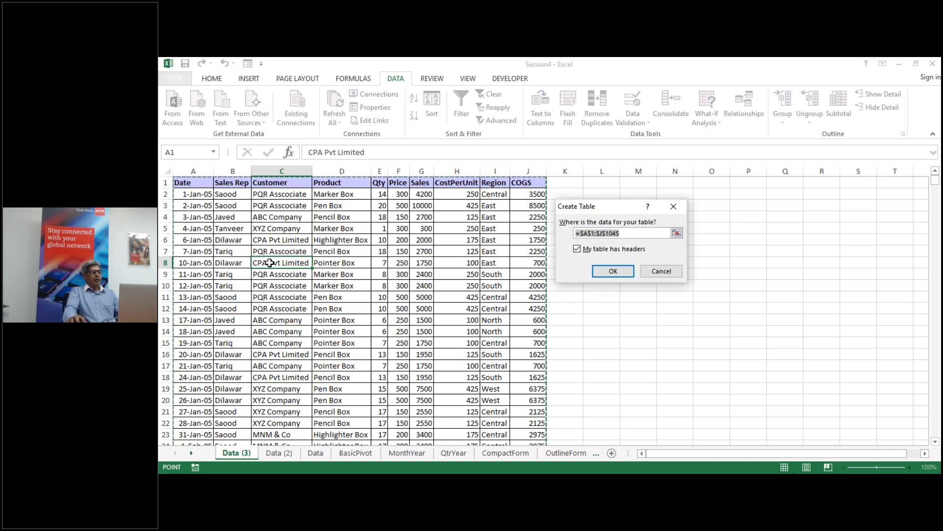
pyautogui.press('Escape')
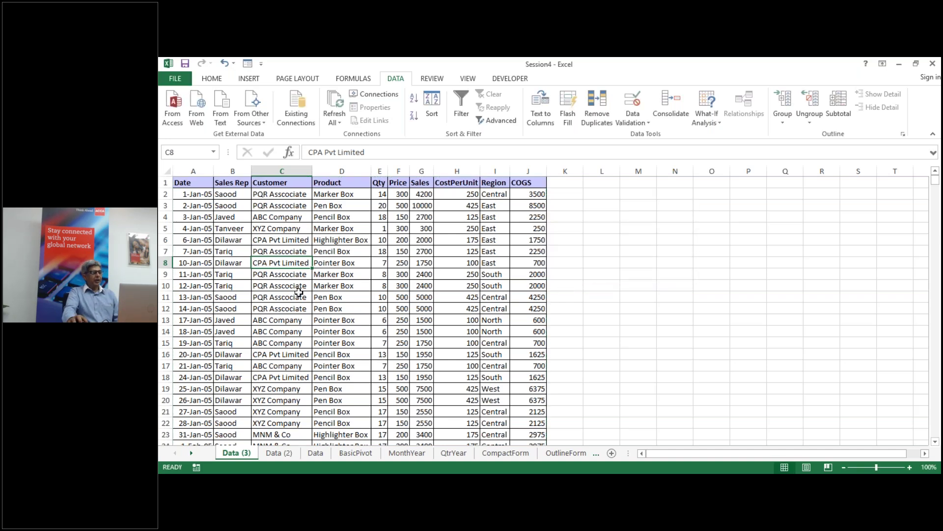
pyautogui.click(354, 276)
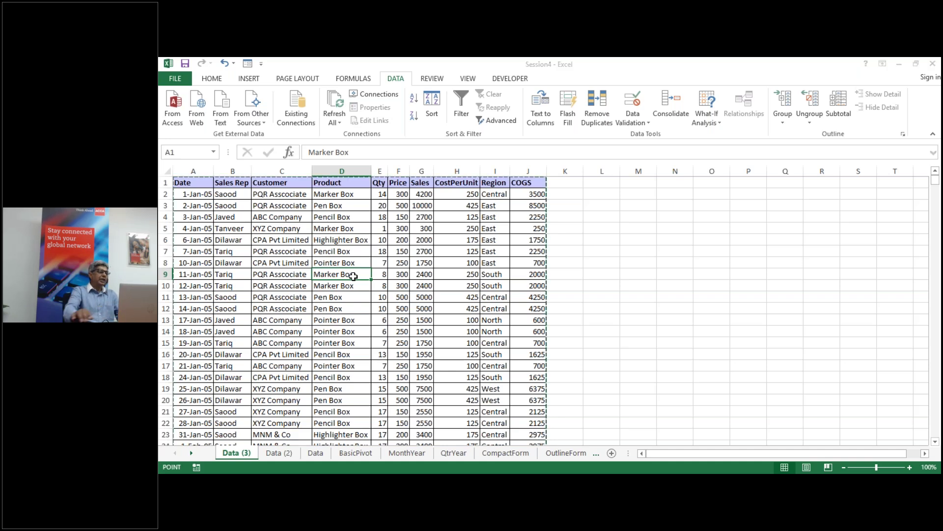
pyautogui.hotkey('ctrl', 't')
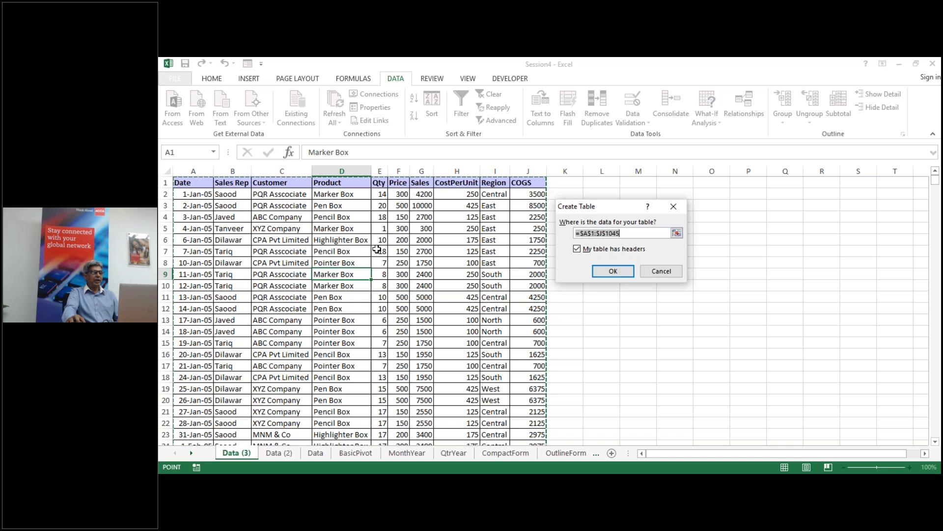
pyautogui.click(608, 273)
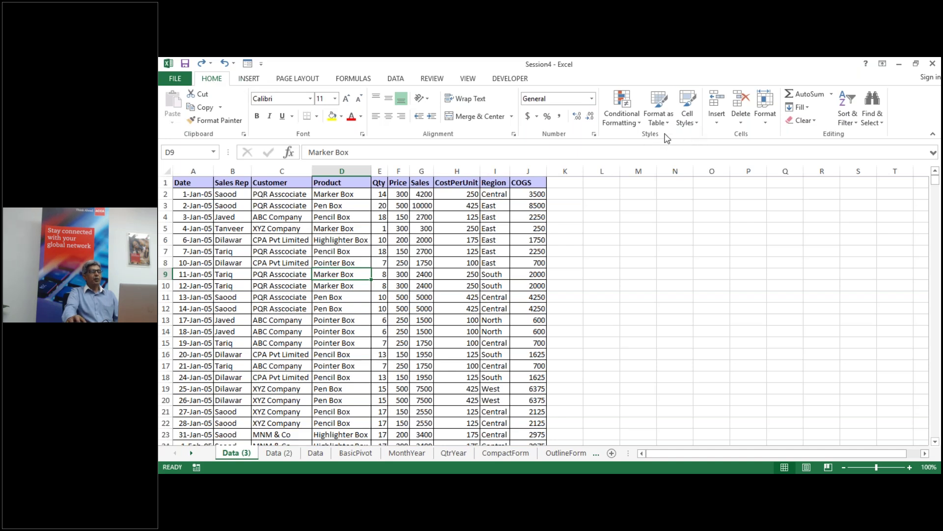
# Step: Try a Format as Table style on the data, then undo it
pyautogui.click(662, 105)
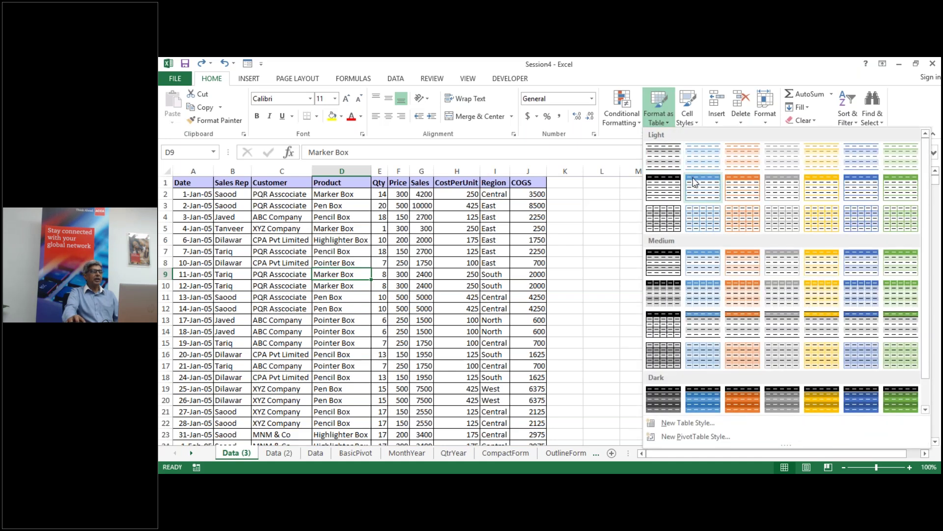
pyautogui.click(663, 156)
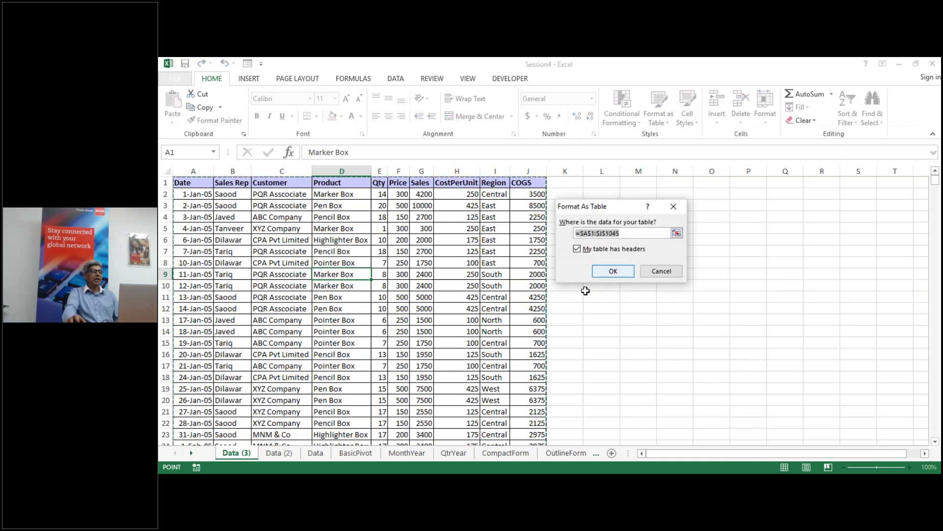
pyautogui.click(613, 271)
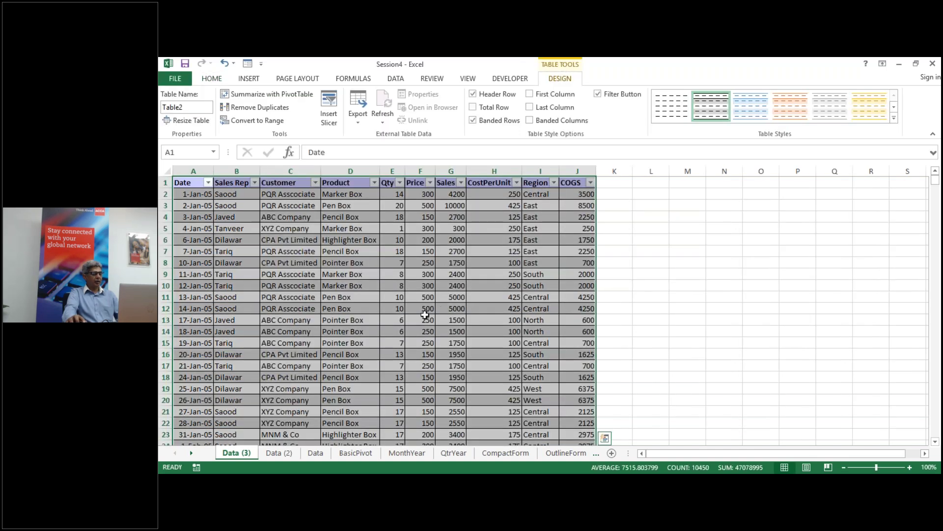
pyautogui.hotkey('ctrl', 'z')
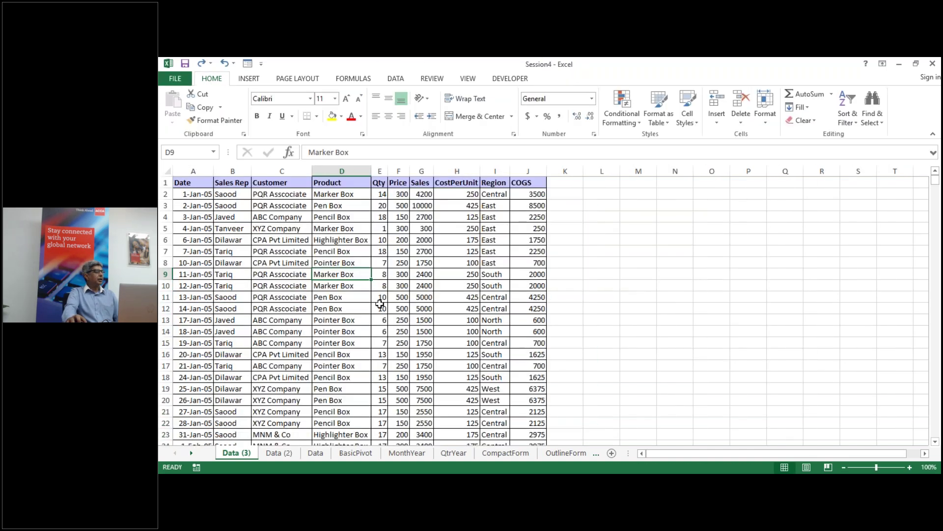
# Step: Make A1:J1045 a table with headers through Insert > Table, creating Table3
pyautogui.click(355, 308)
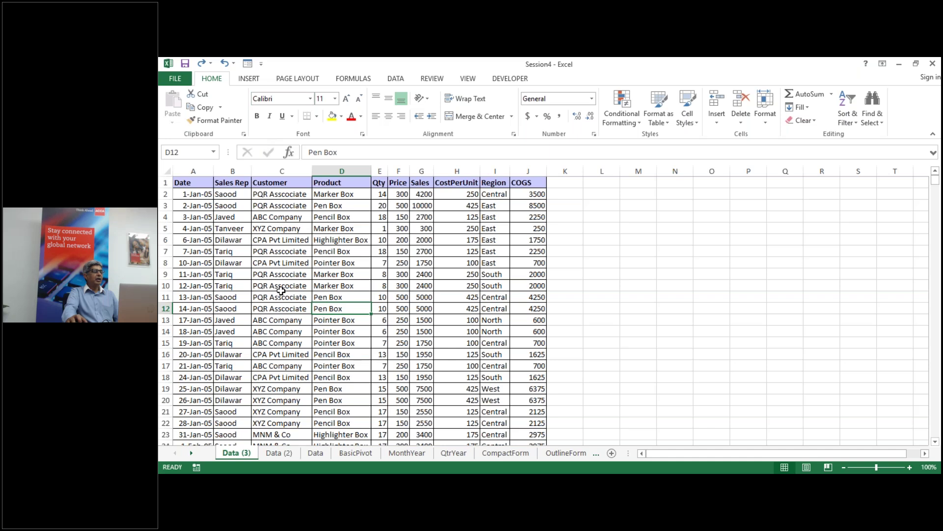
pyautogui.click(281, 289)
pyautogui.click(256, 80)
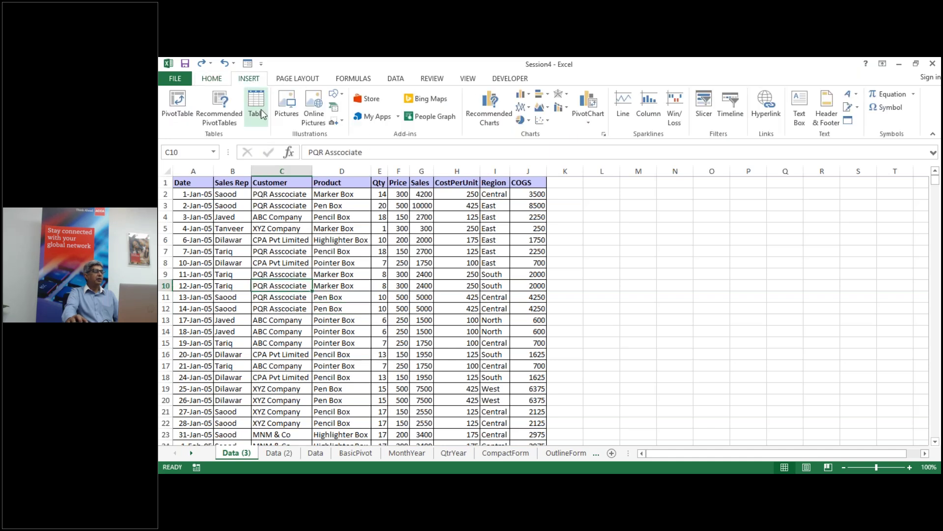
pyautogui.click(261, 102)
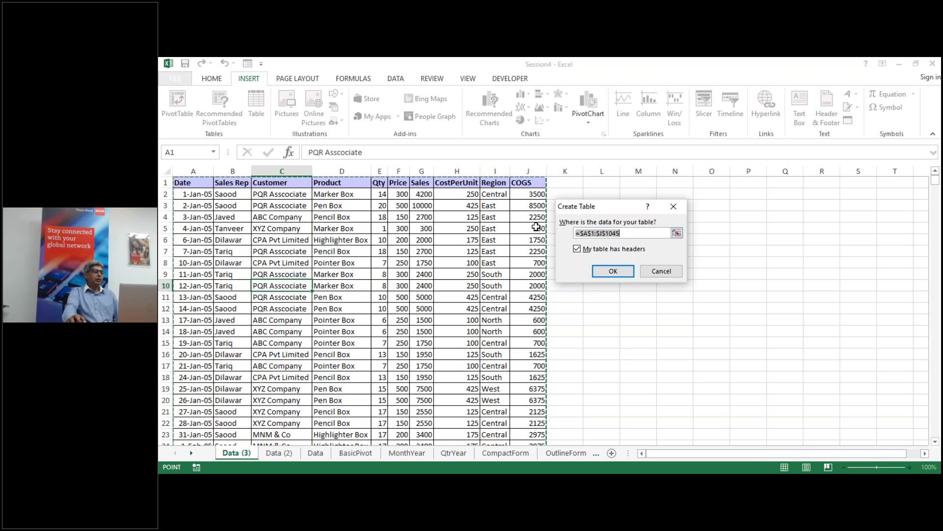
pyautogui.click(614, 271)
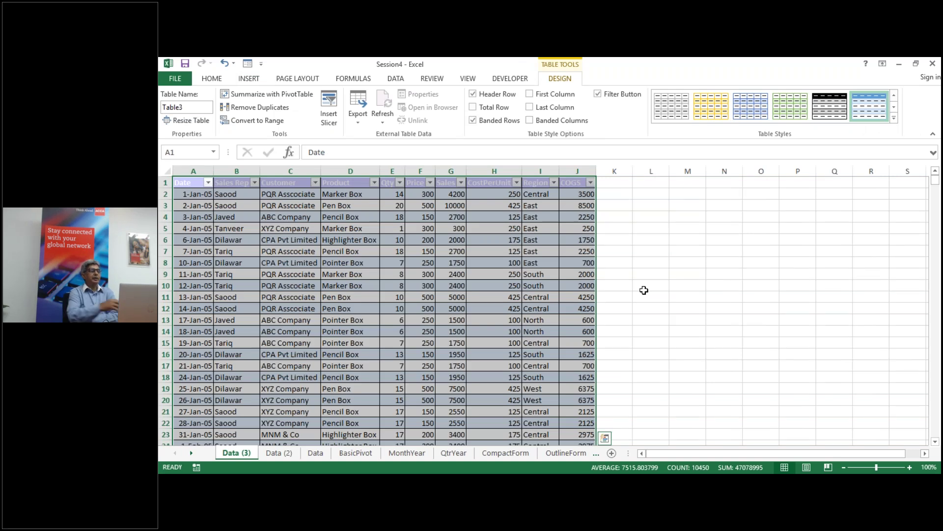
# Step: Apply the light blue grid banded style to Table3 and expand the style gallery
pyautogui.click(520, 266)
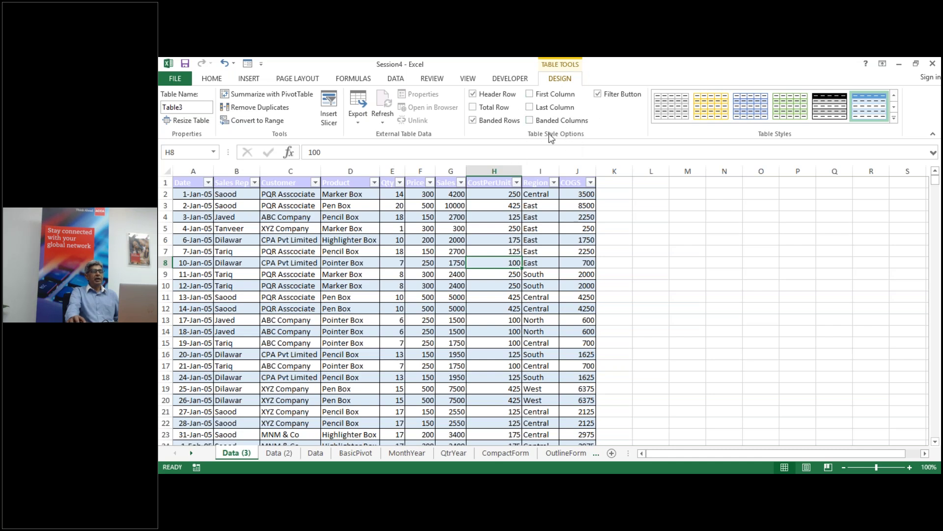
pyautogui.click(751, 112)
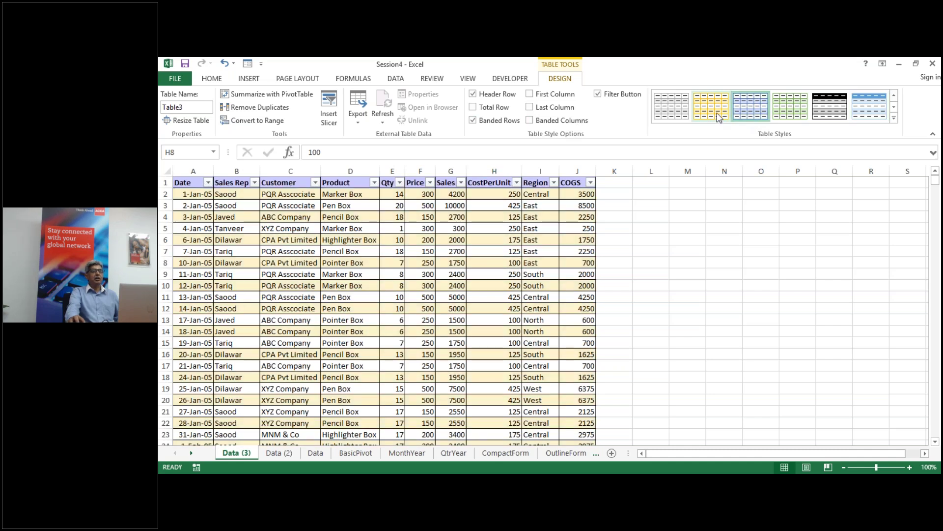
pyautogui.click(894, 120)
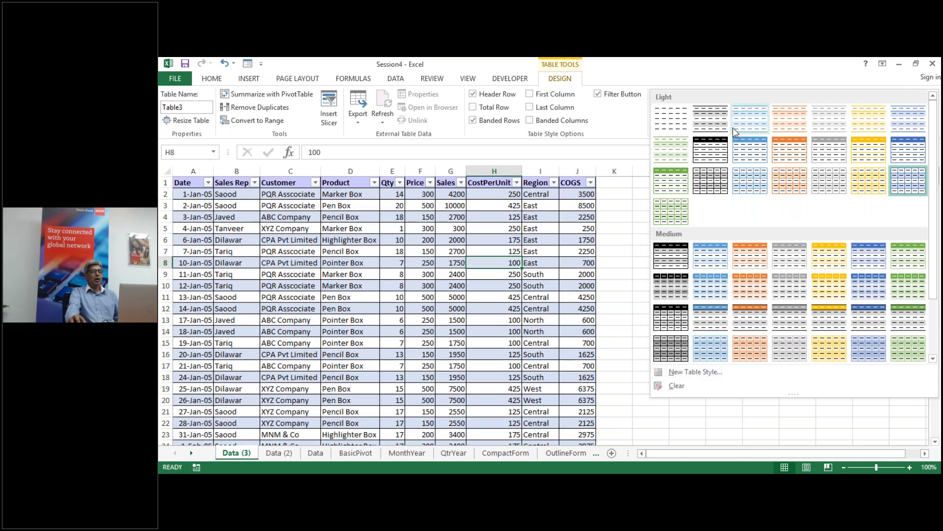
pyautogui.click(622, 122)
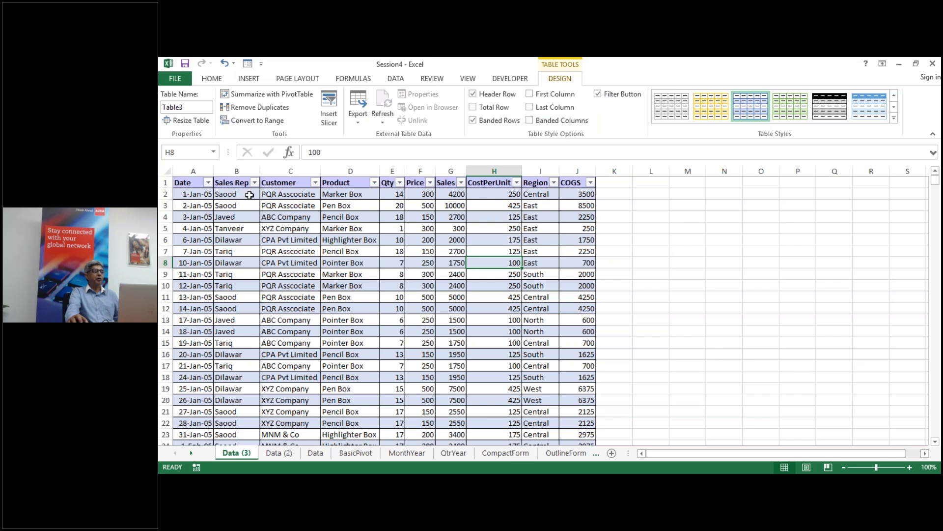
pyautogui.click(598, 95)
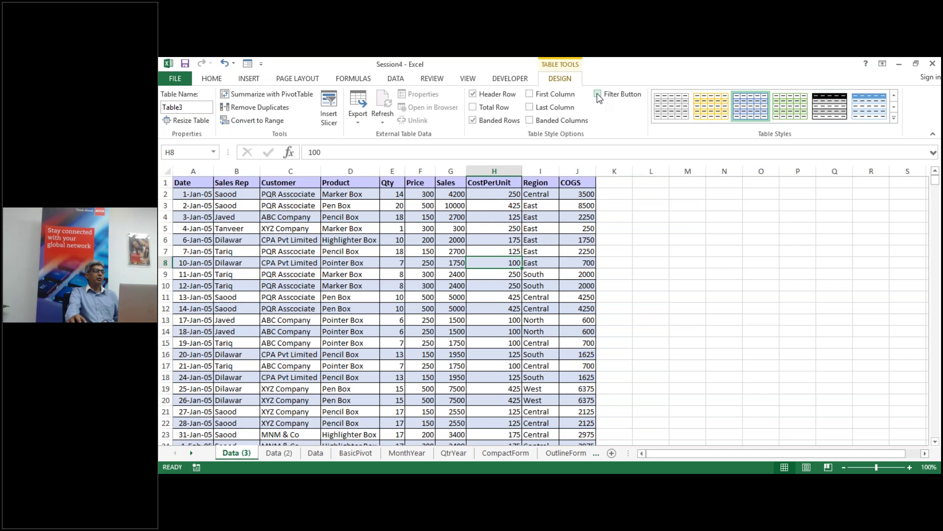
pyautogui.click(598, 94)
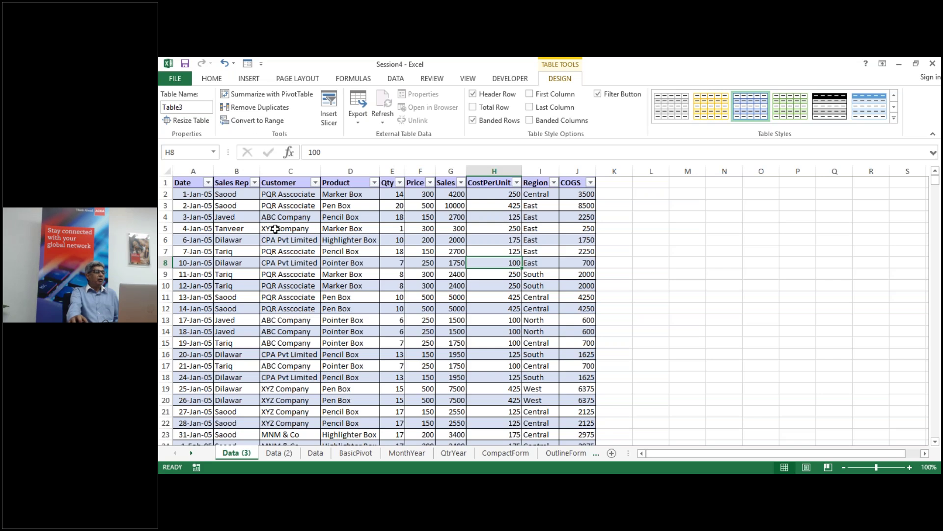
pyautogui.click(265, 218)
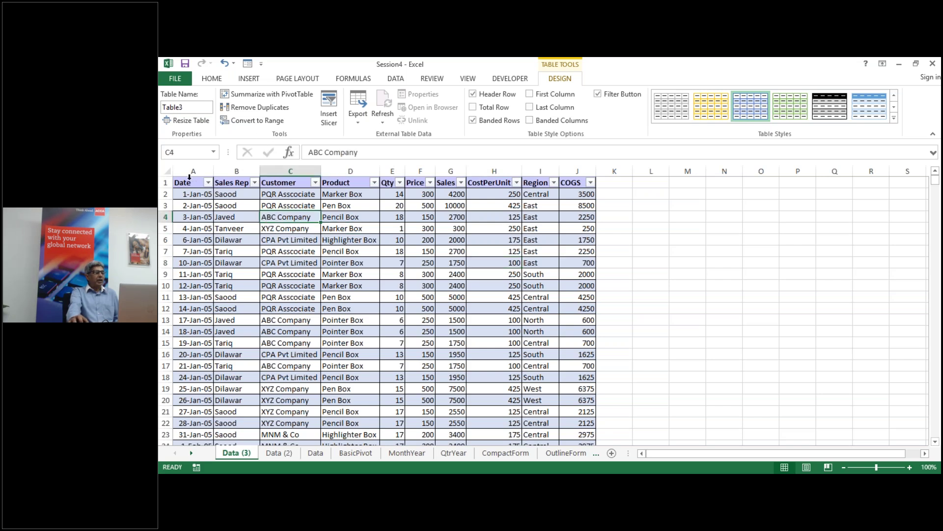
pyautogui.click(187, 184)
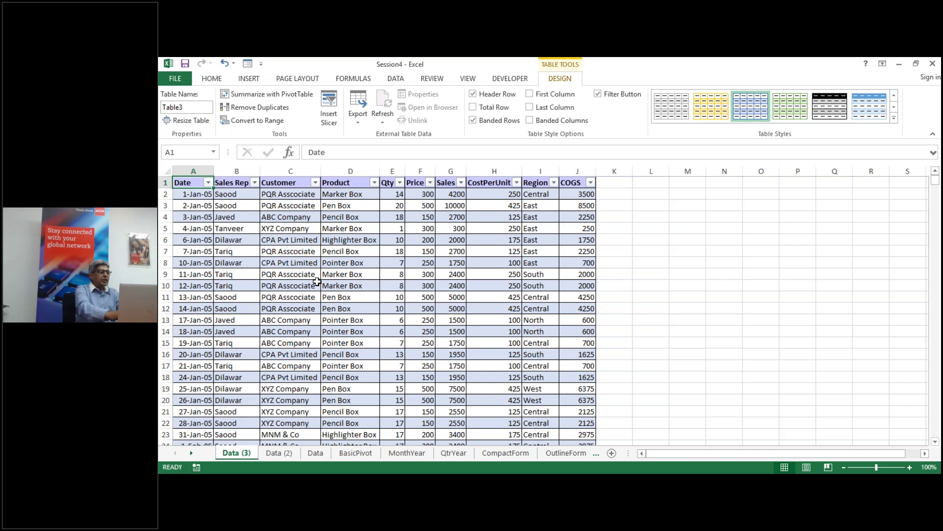
# Step: Convert the whole Table3 to a normal range, confirming with Yes
pyautogui.hotkey('ctrl', 'a')
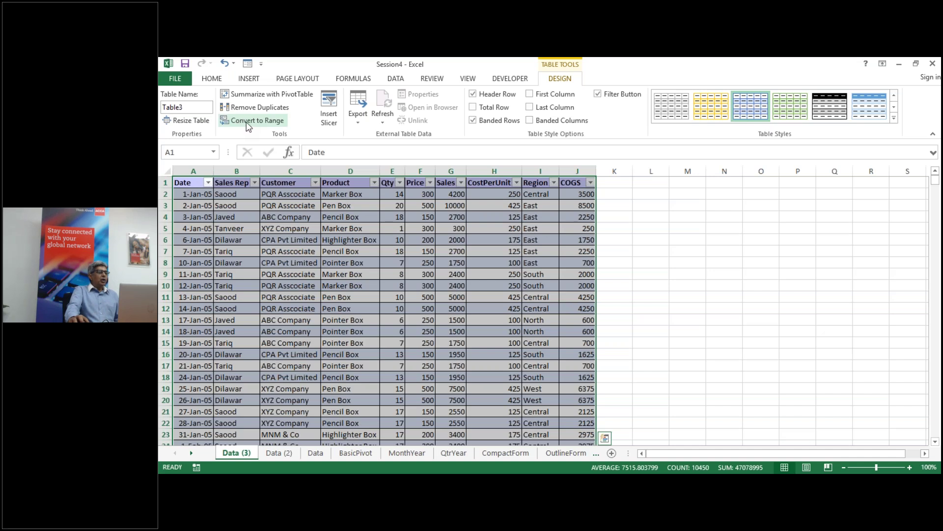
pyautogui.click(248, 122)
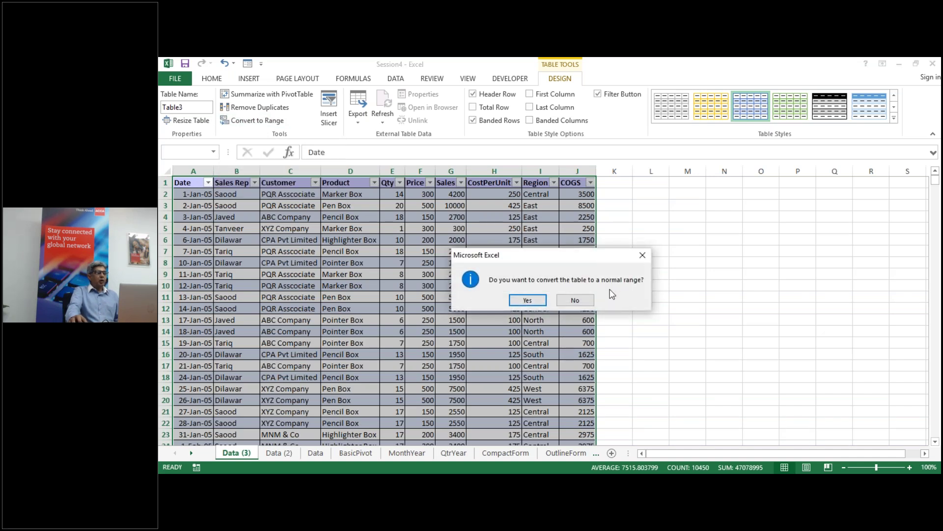
pyautogui.click(528, 300)
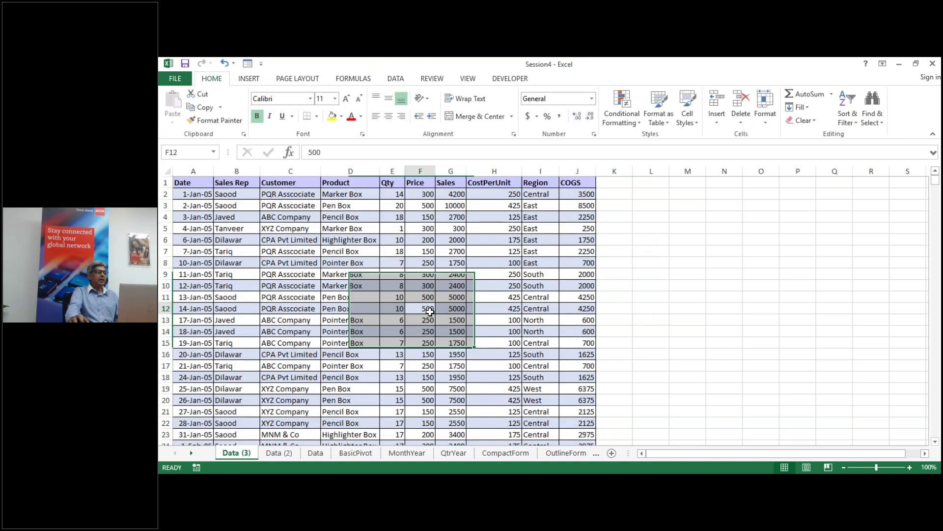
pyautogui.click(420, 308)
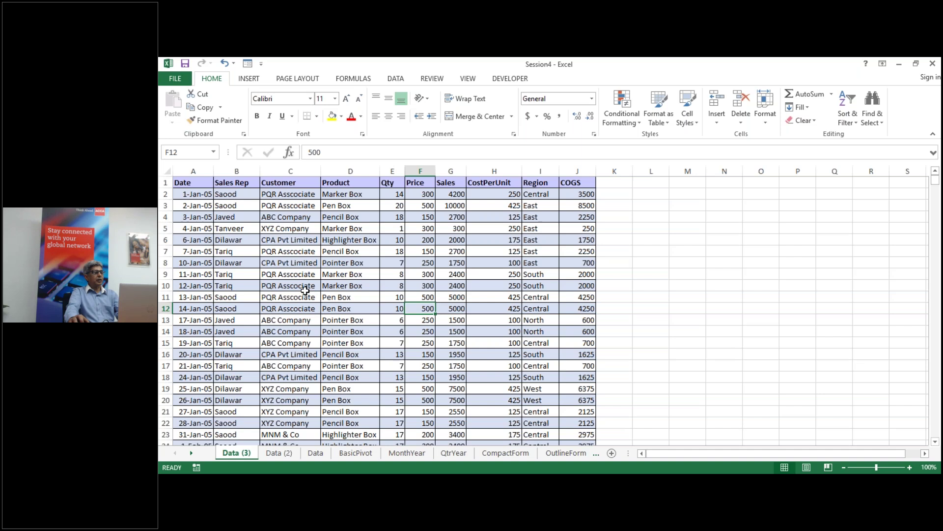
pyautogui.click(307, 287)
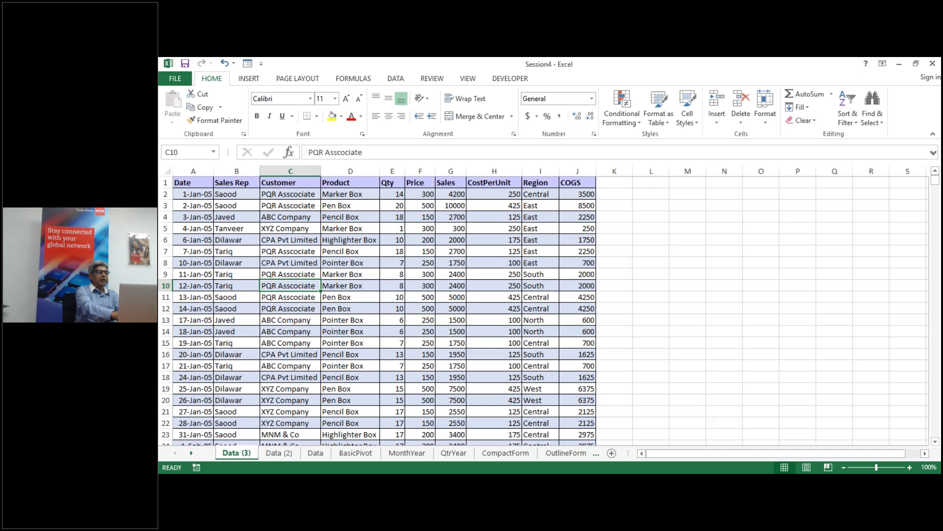
# Step: Recreate the table with Ctrl+T and headers kept, giving Table4
pyautogui.hotkey('ctrl', 't')
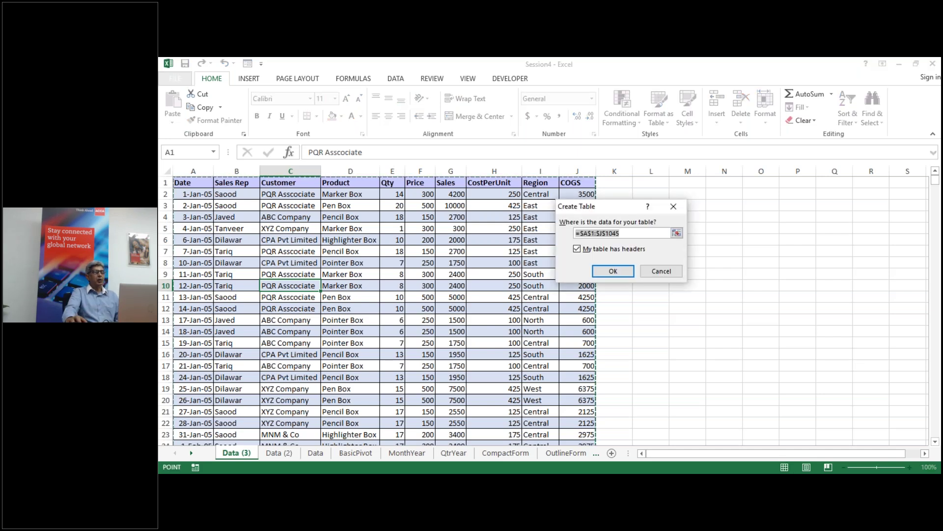
pyautogui.click(627, 271)
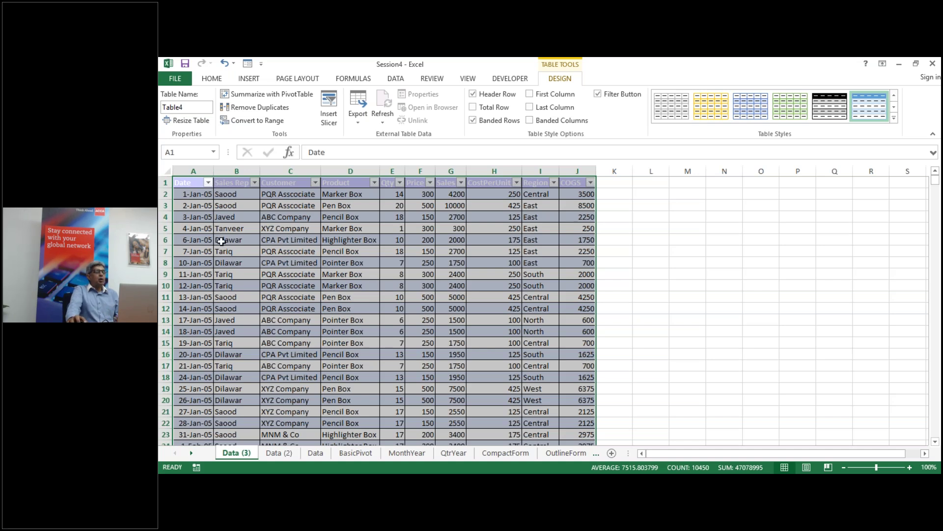
pyautogui.click(514, 238)
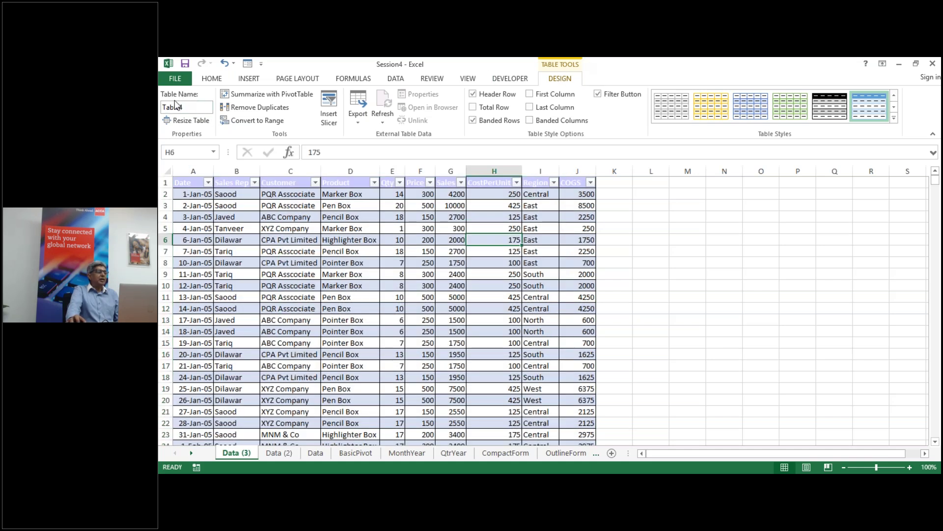
# Step: Change the Table Name from Table4 to DataSet
pyautogui.click(192, 107)
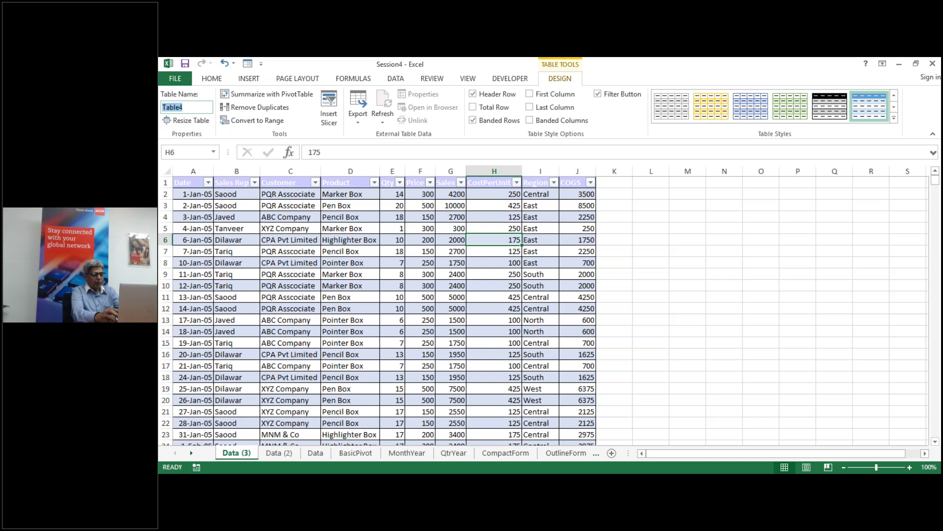
pyautogui.write('D')
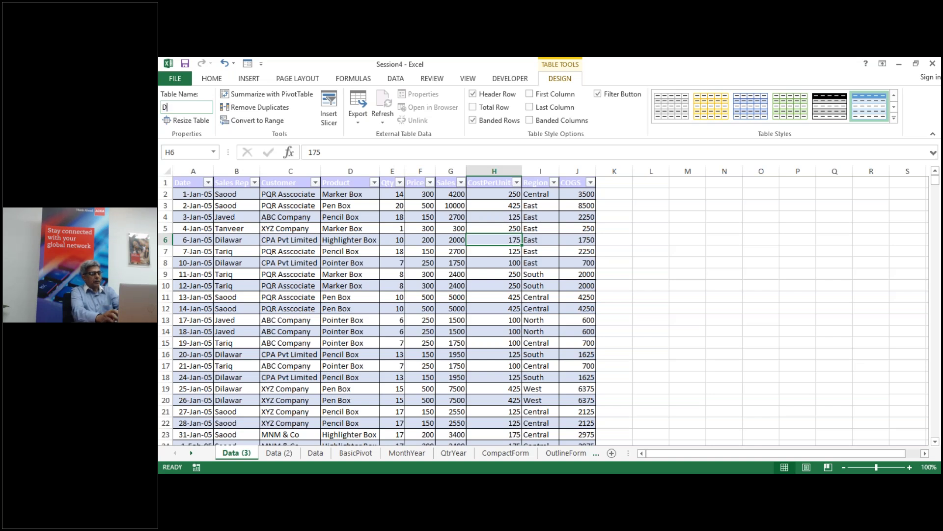
pyautogui.write('ataSet')
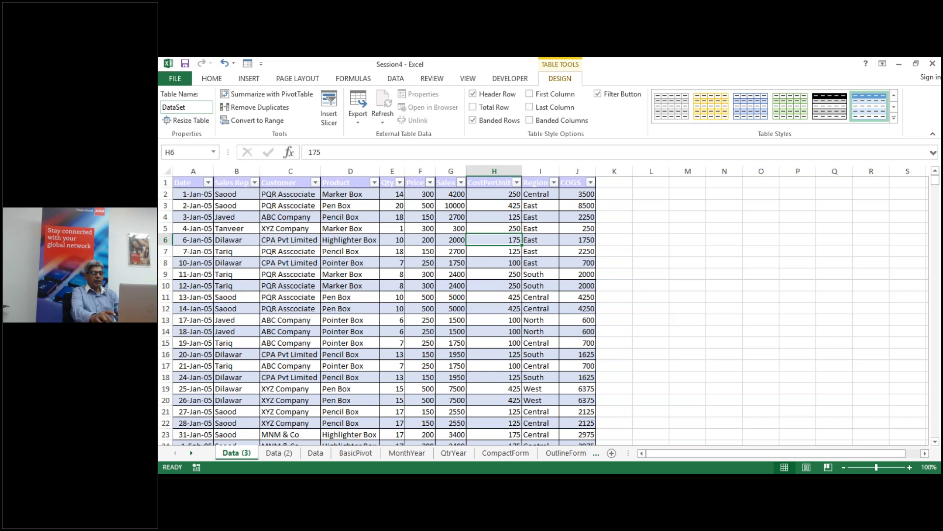
pyautogui.click(261, 251)
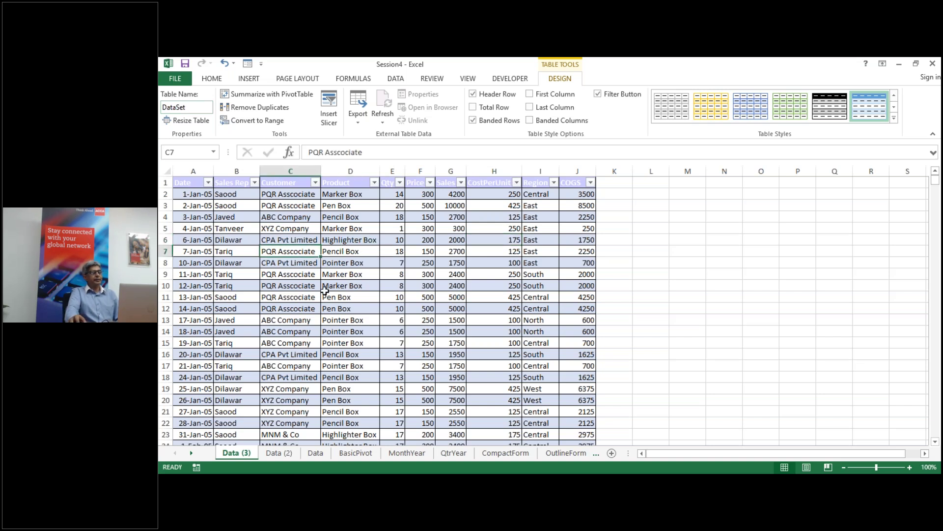
pyautogui.click(751, 240)
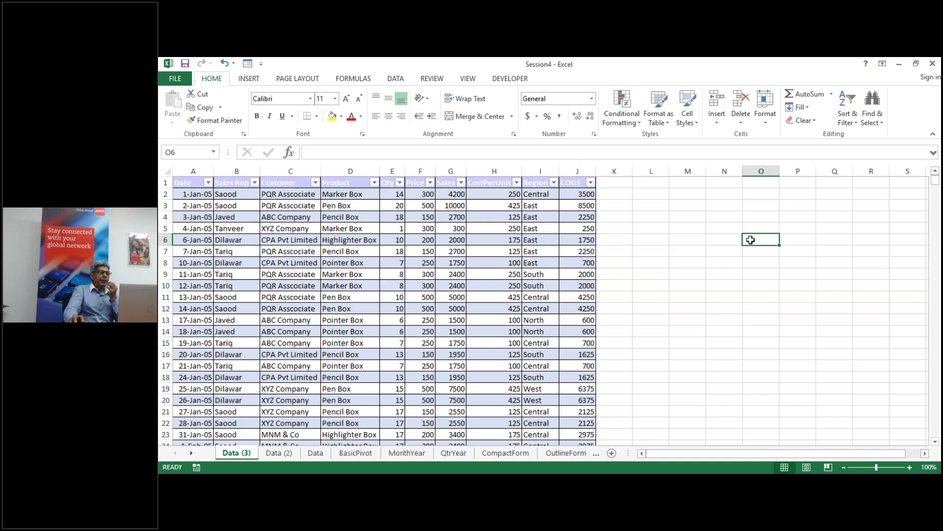
# Step: Enter 'Total Sales' in M6 and widen column M to fit it
pyautogui.click(694, 240)
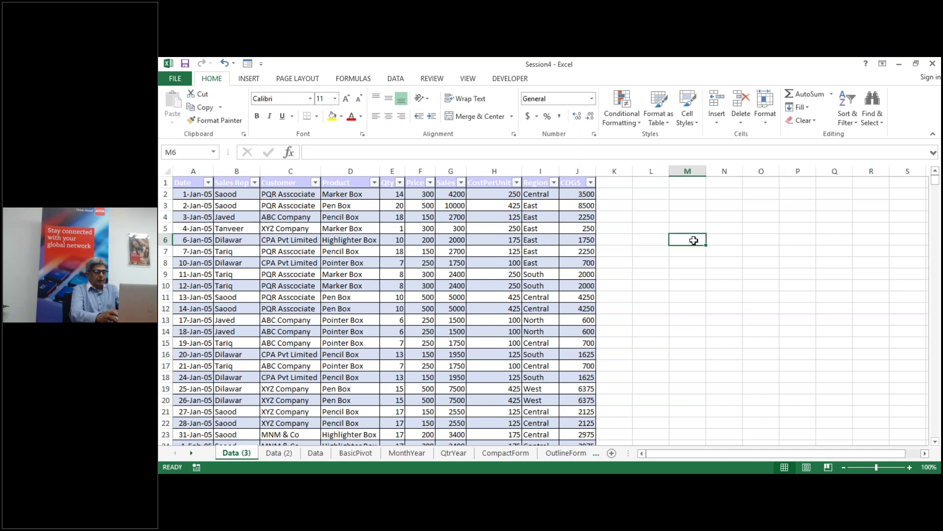
pyautogui.write('Total')
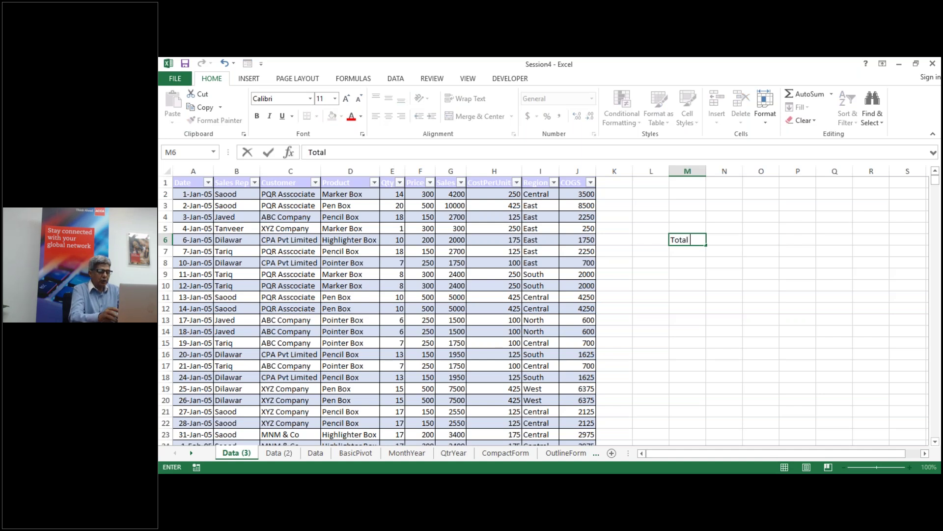
pyautogui.write(' Sales')
pyautogui.hotkey('ctrl', 'Return')
pyautogui.press('Return')
pyautogui.moveTo(705, 170); pyautogui.dragTo(711, 170)
pyautogui.click(713, 241)
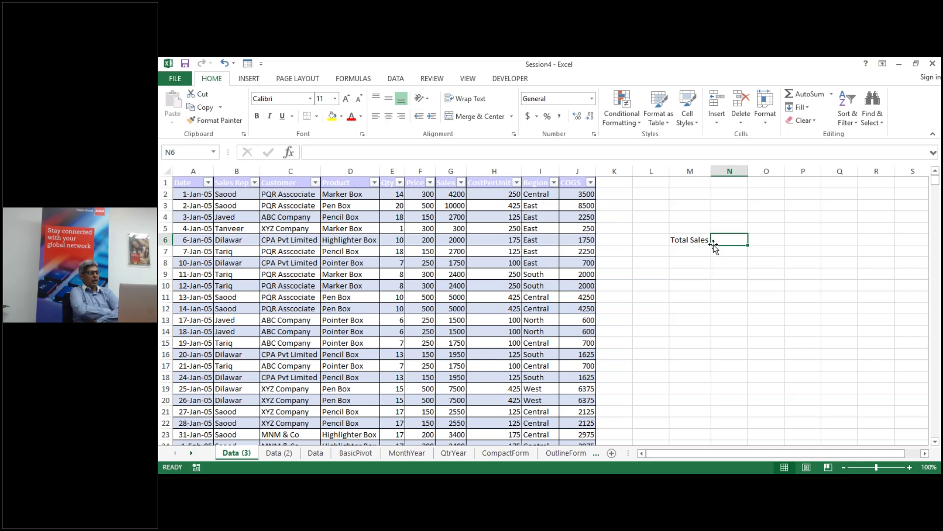
# Step: Enter =sum(DataSet[Sales]) in N6, giving a total of 3219350
pyautogui.write('su')
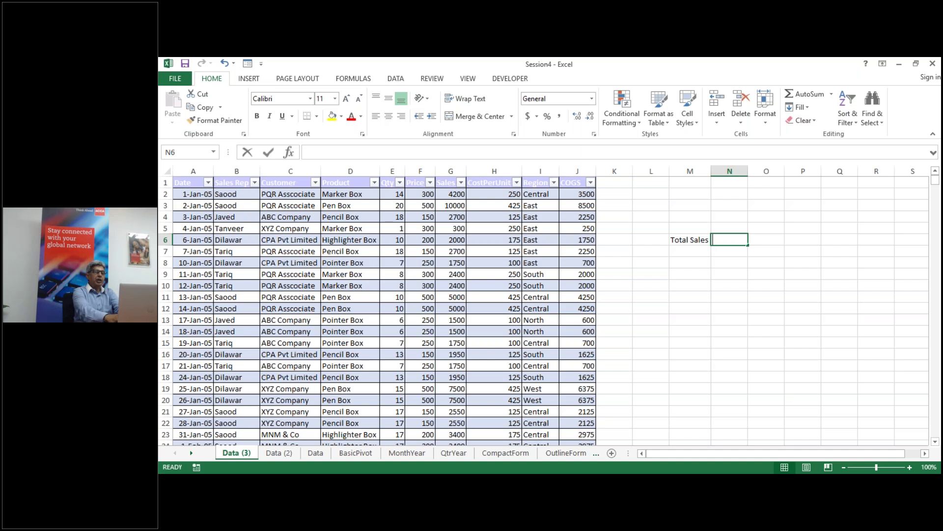
pyautogui.press('BackSpace')
pyautogui.press('BackSpace')
pyautogui.write('=')
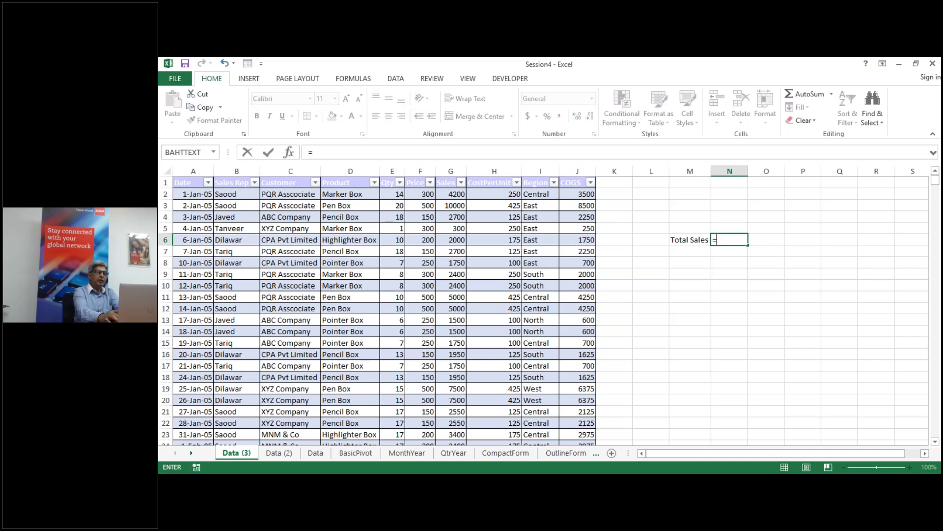
pyautogui.write('sum')
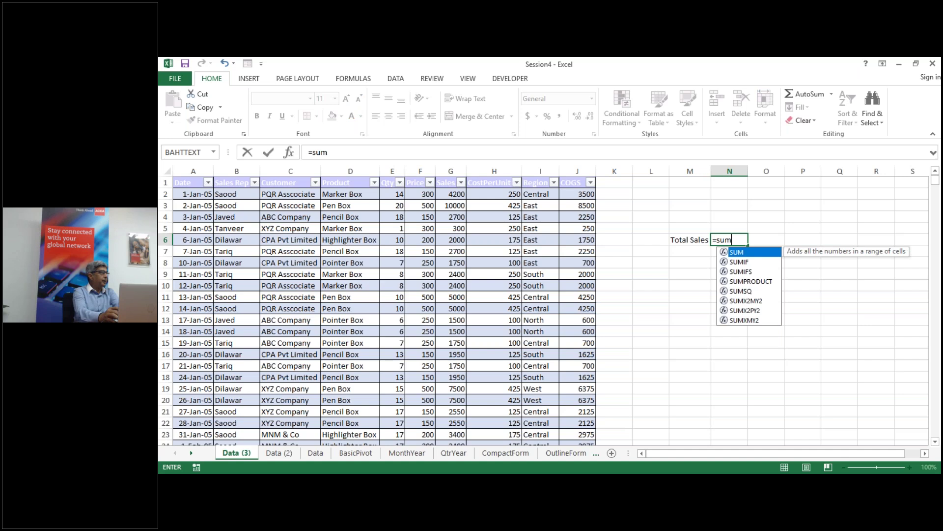
pyautogui.write('(')
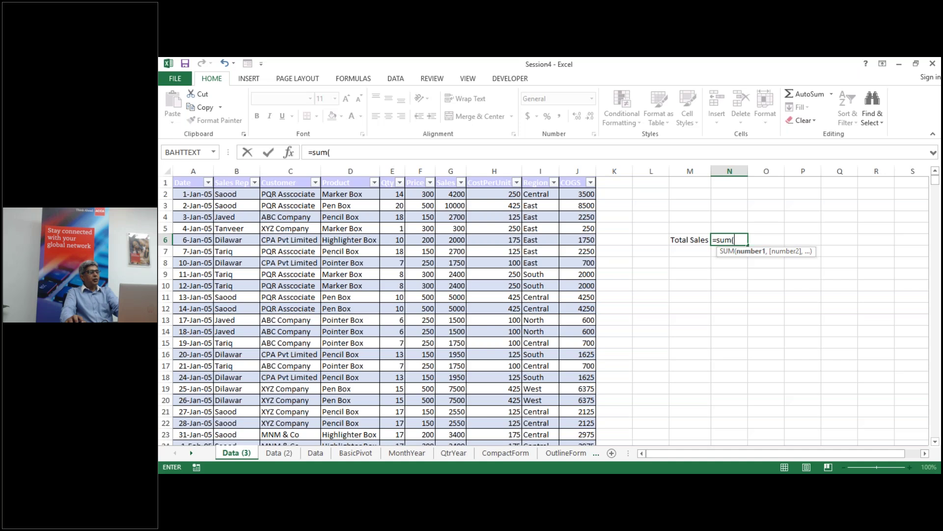
pyautogui.write('tab')
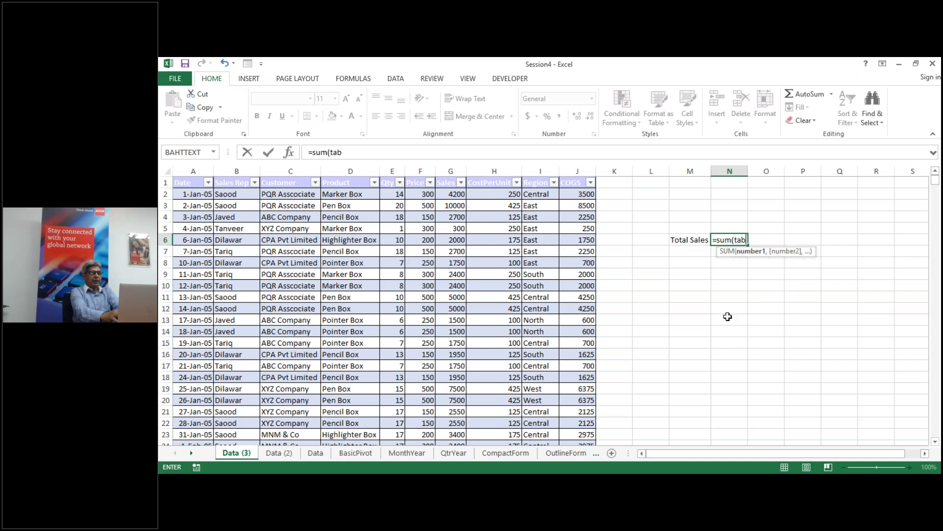
pyautogui.write('le')
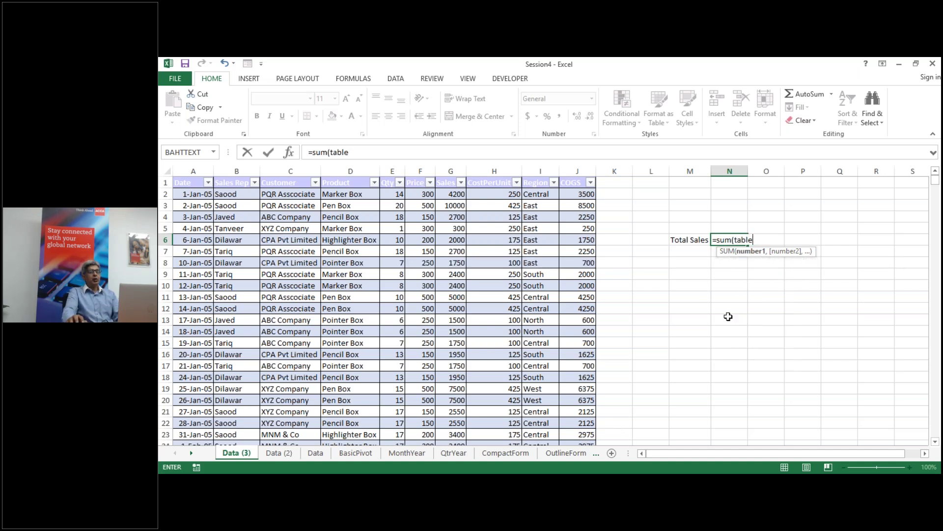
pyautogui.press('BackSpace')
pyautogui.press('BackSpace')
pyautogui.press('BackSpace')
pyautogui.press('BackSpace')
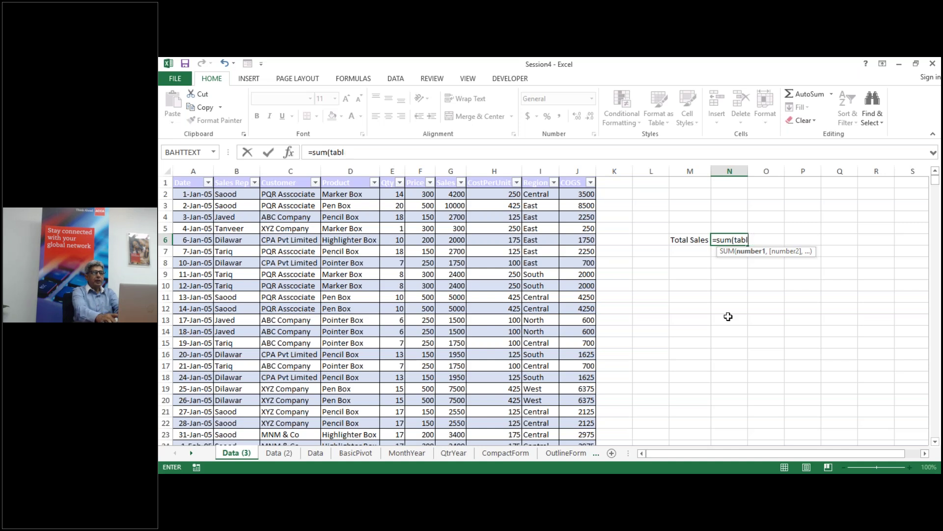
pyautogui.press('BackSpace')
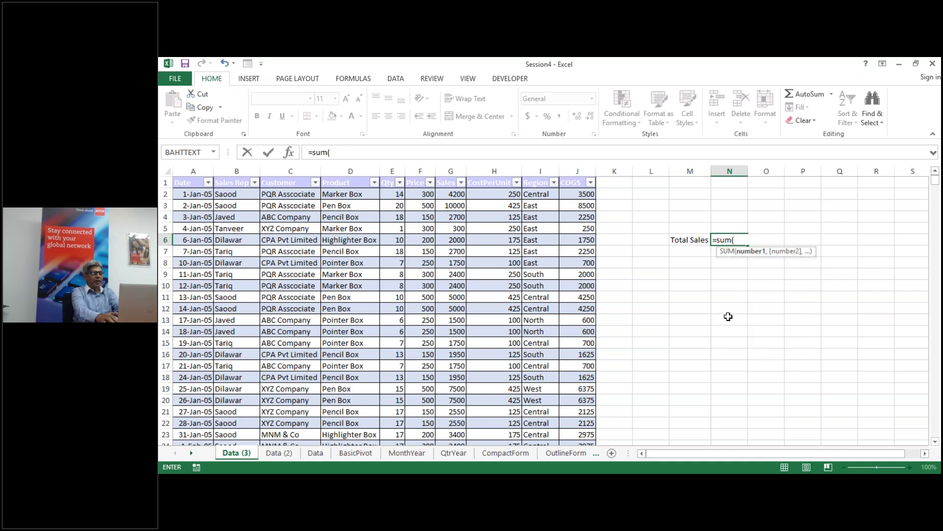
pyautogui.write('da')
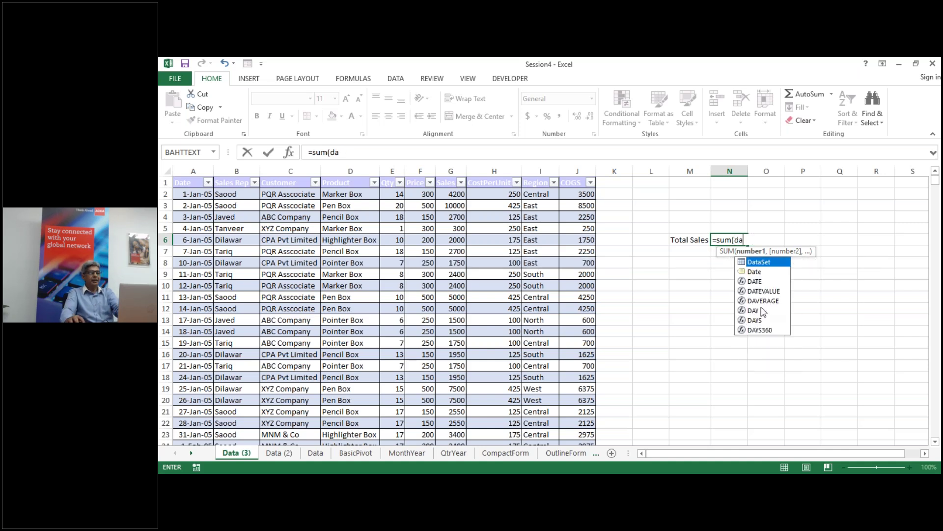
pyautogui.doubleClick(764, 263)
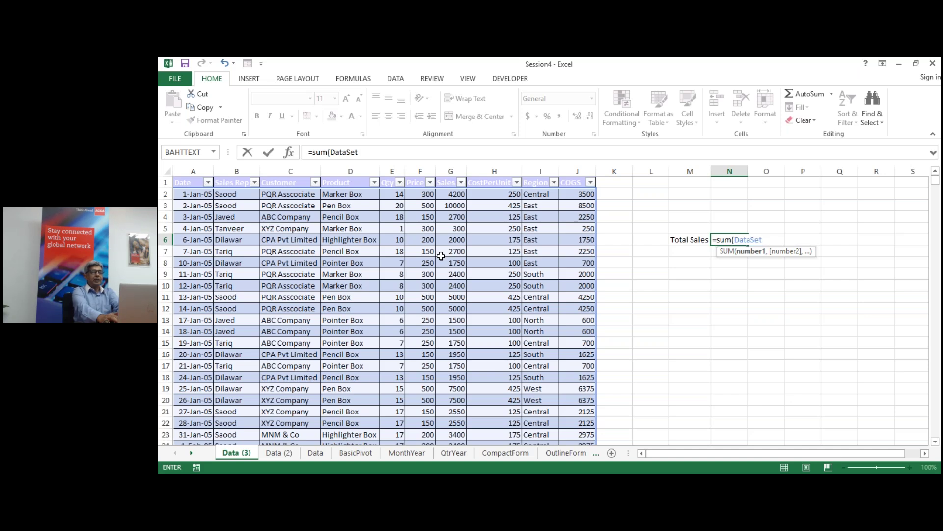
pyautogui.write('[')
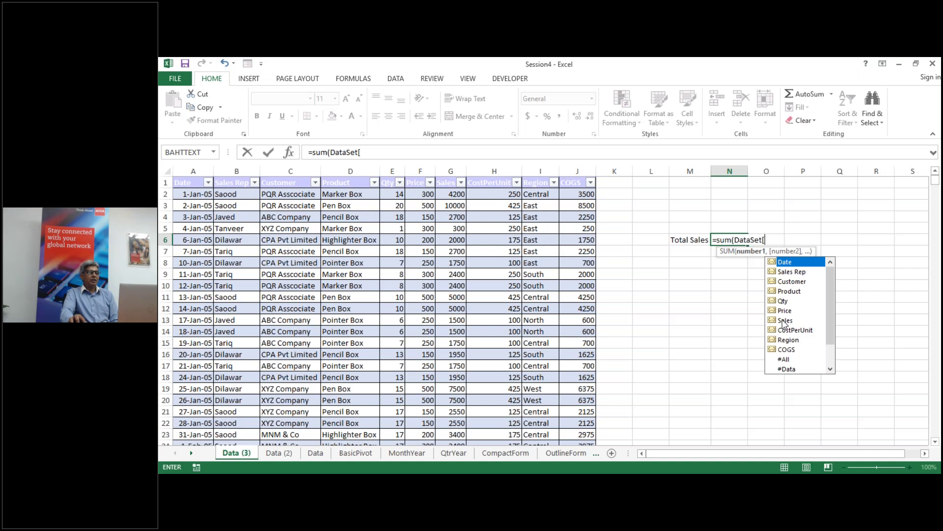
pyautogui.click(784, 321)
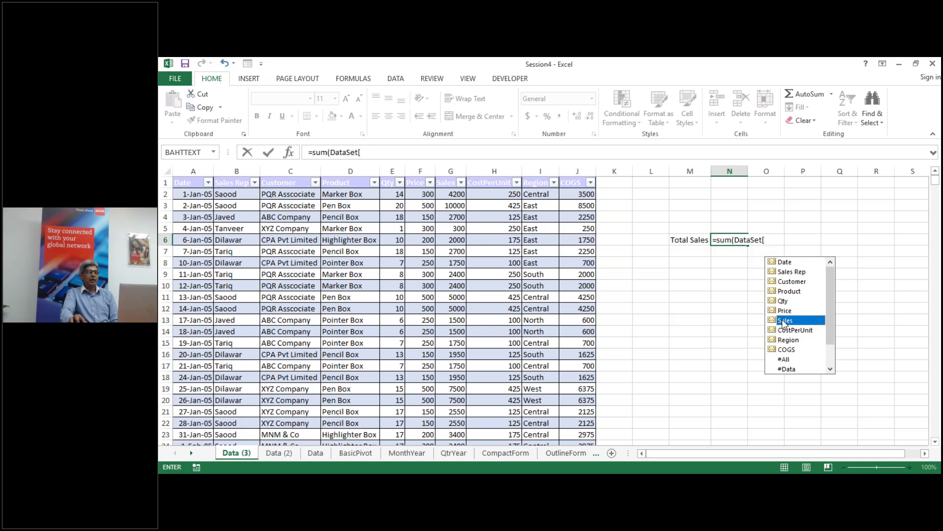
pyautogui.doubleClick(784, 321)
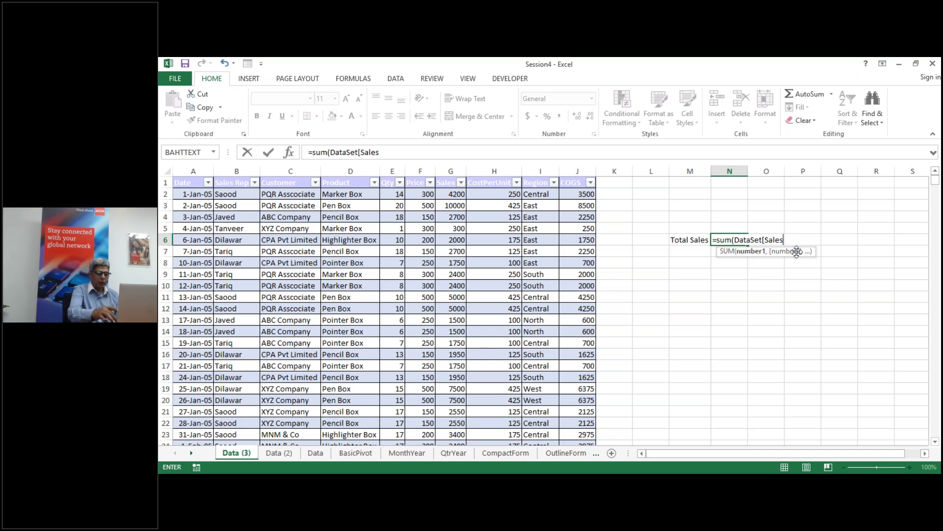
pyautogui.write('])')
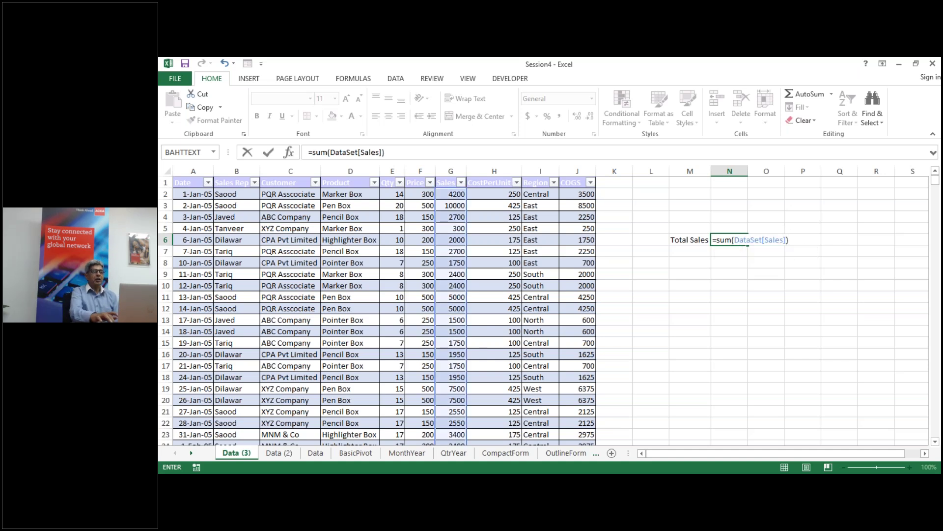
pyautogui.press('Return')
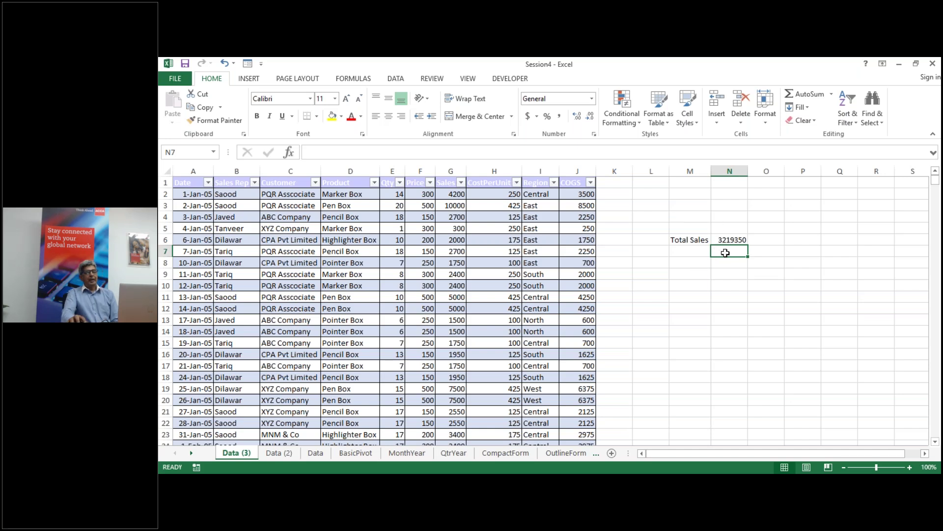
pyautogui.click(695, 263)
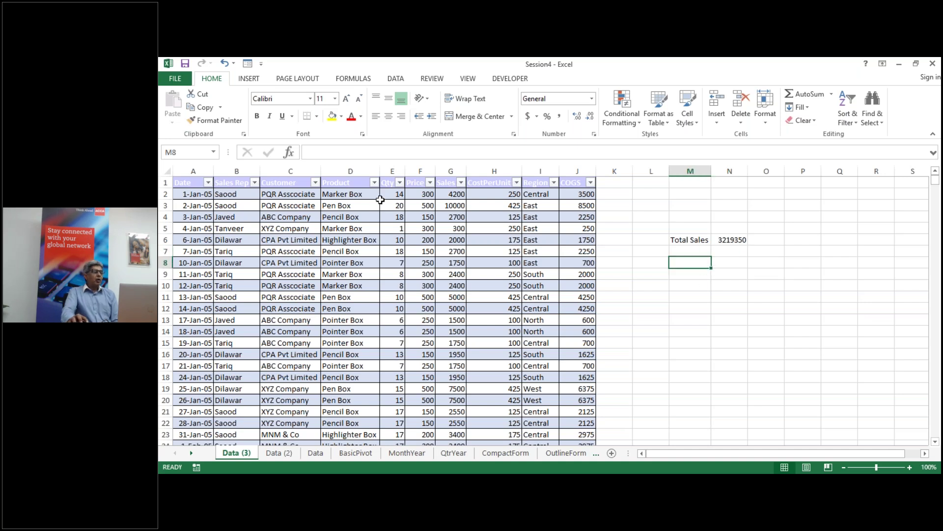
# Step: Copy the Product column from column D into column P
pyautogui.click(349, 168)
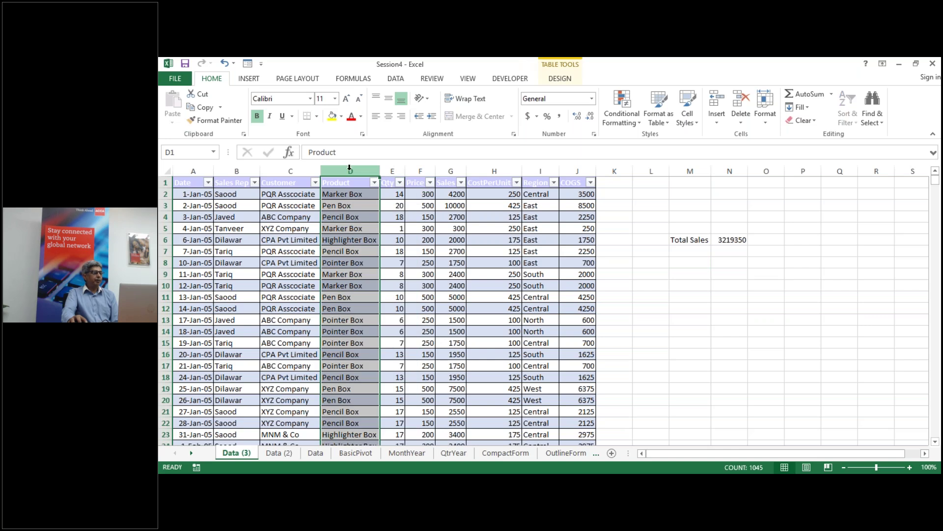
pyautogui.rightClick(350, 168)
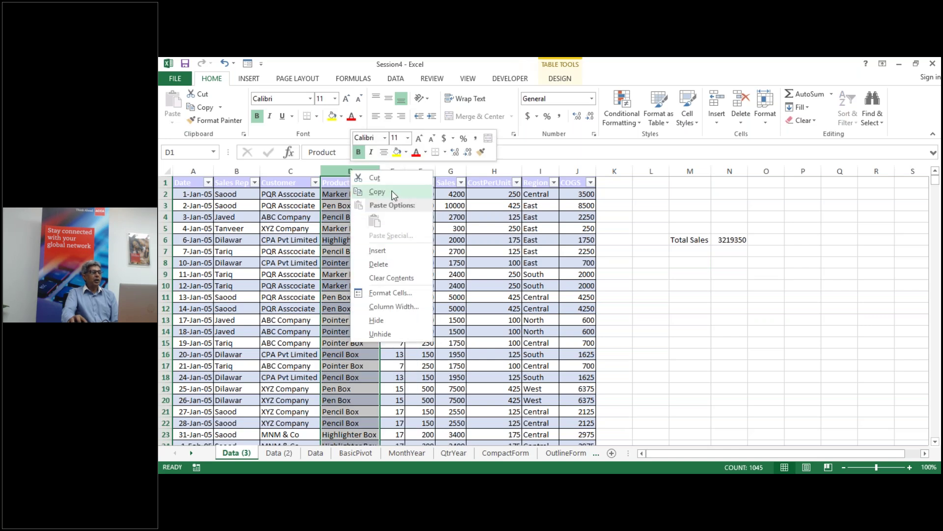
pyautogui.click(377, 192)
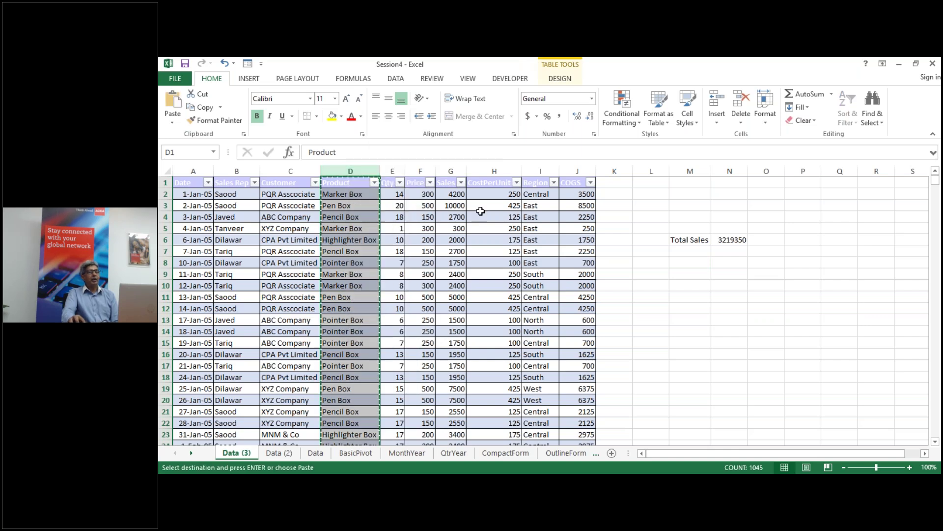
pyautogui.click(803, 170)
pyautogui.rightClick(803, 171)
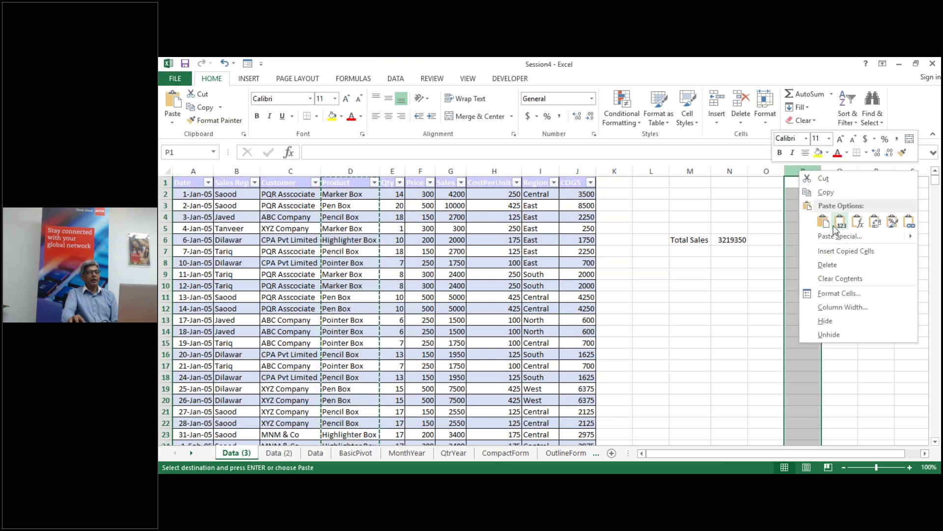
pyautogui.click(823, 221)
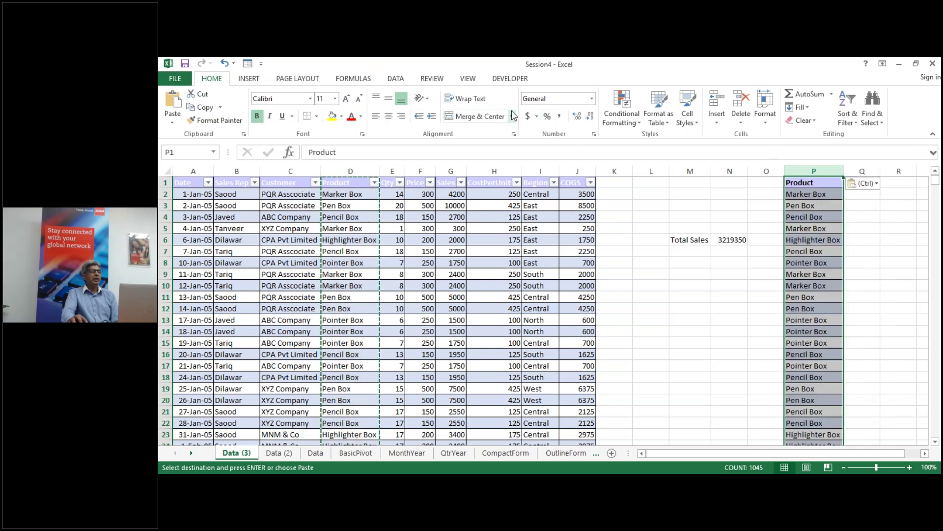
# Step: Remove duplicates from column P, leaving five products from Marker Box to Pointer Box
pyautogui.click(396, 79)
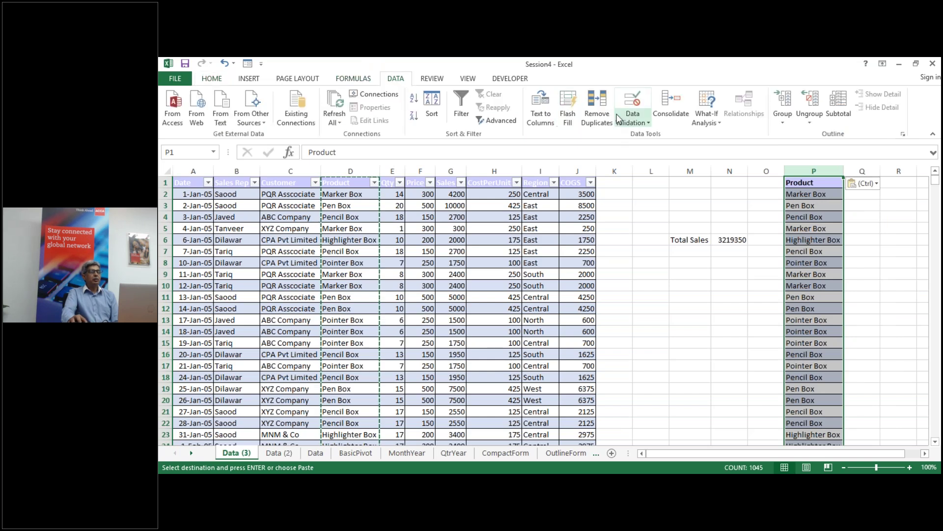
pyautogui.click(600, 103)
pyautogui.click(674, 315)
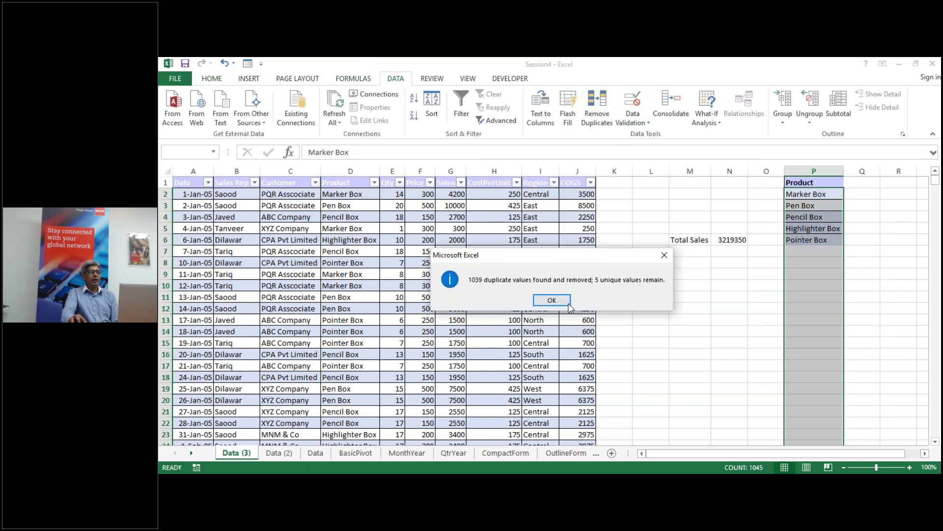
pyautogui.click(552, 300)
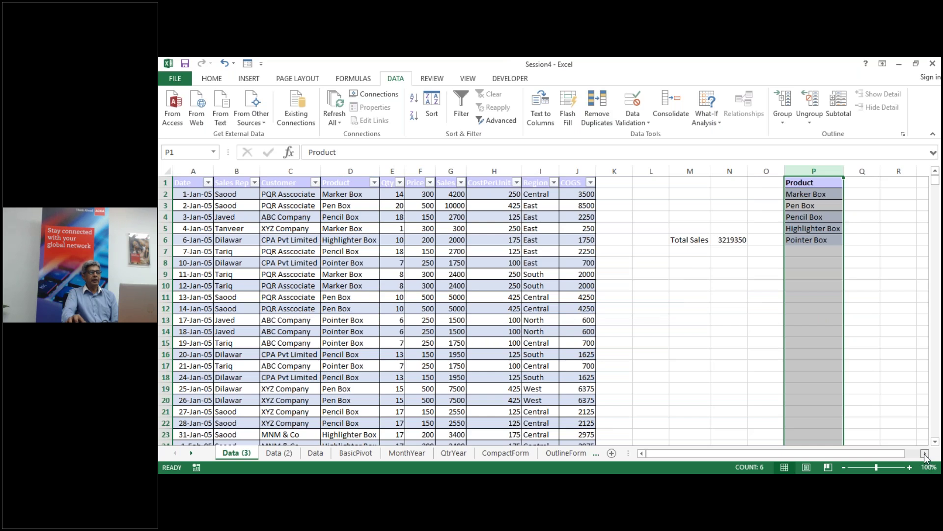
pyautogui.click(925, 453)
pyautogui.click(925, 453)
# Step: Add the heading 'Sales' in cell Q1
pyautogui.click(657, 184)
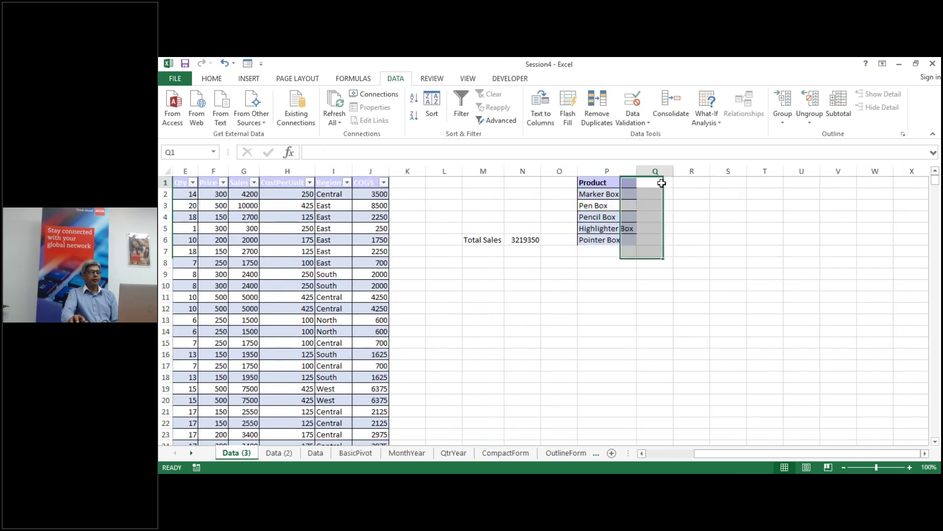
pyautogui.write('Sales')
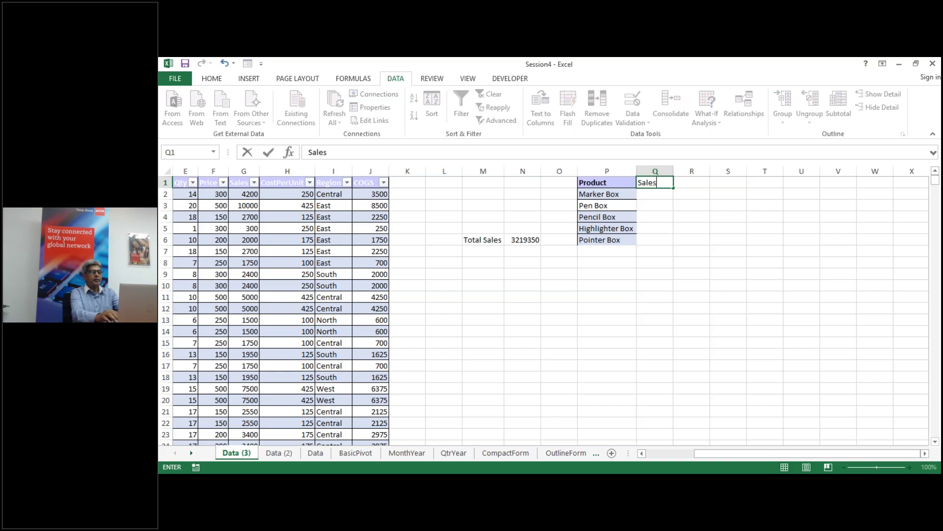
pyautogui.press('Return')
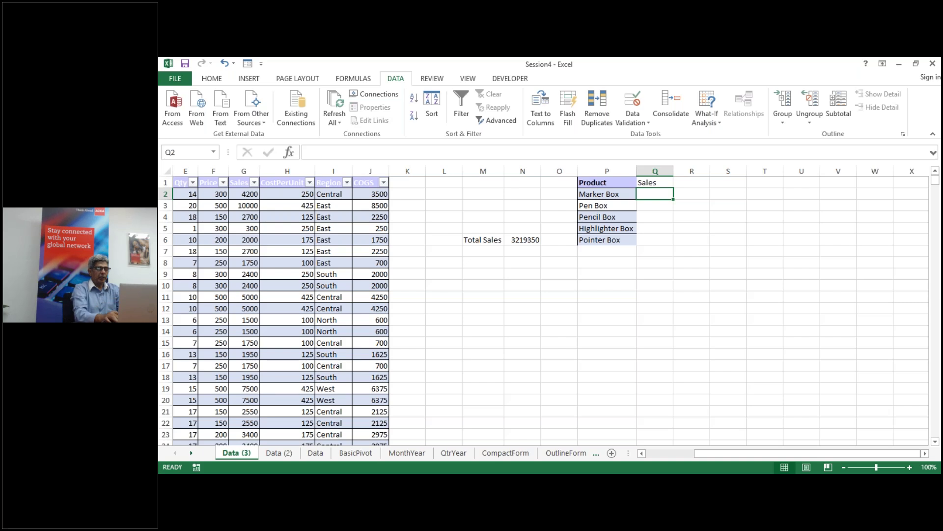
# Step: Begin the Q2 formula =SUMIF(DataSet[Product],P2, using Marker Box in P2 as criteria
pyautogui.write('=sum')
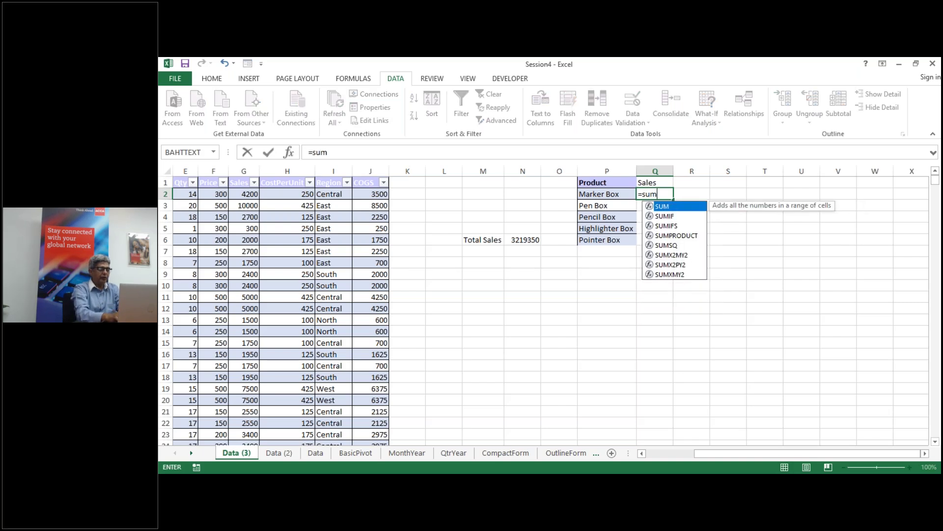
pyautogui.write('if')
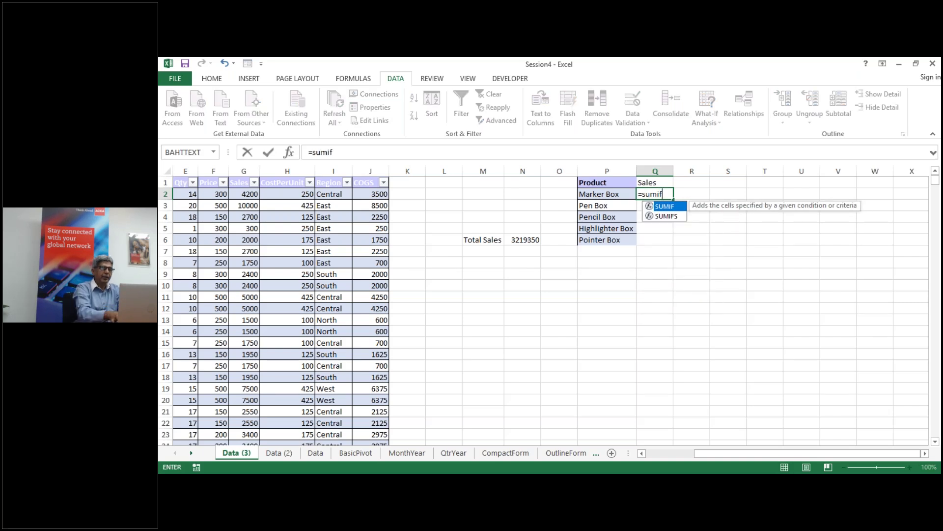
pyautogui.write('(')
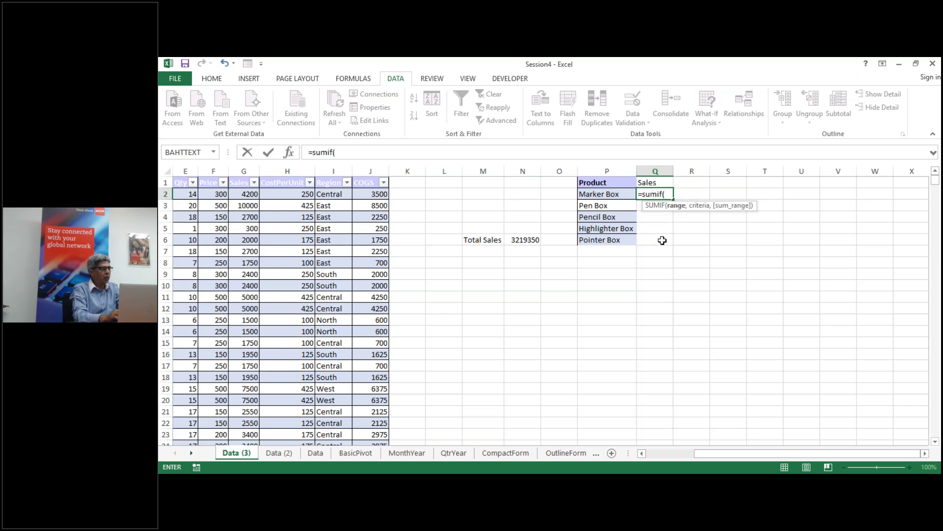
pyautogui.write('data')
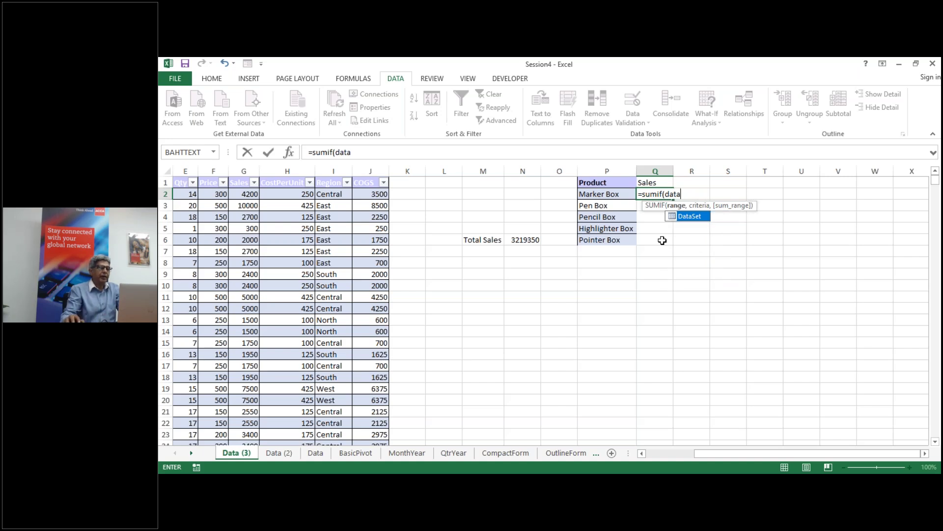
pyautogui.doubleClick(690, 217)
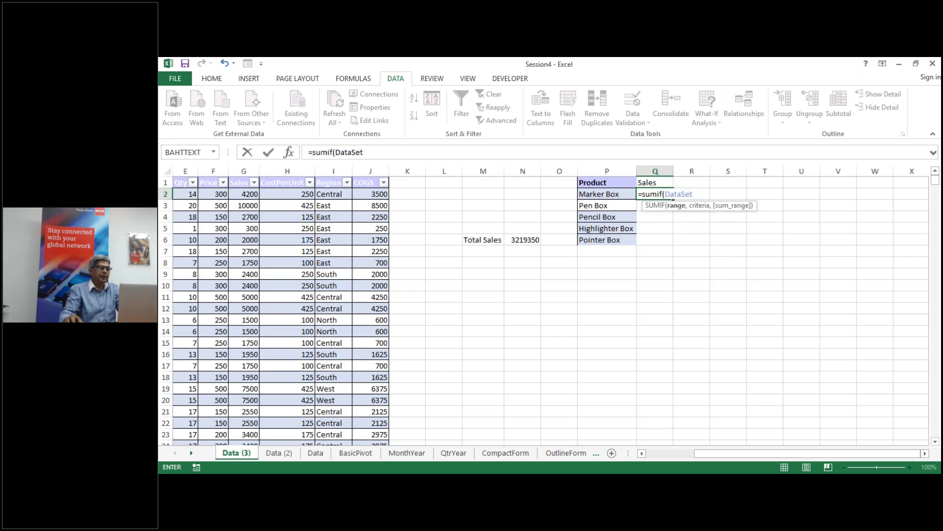
pyautogui.write('[')
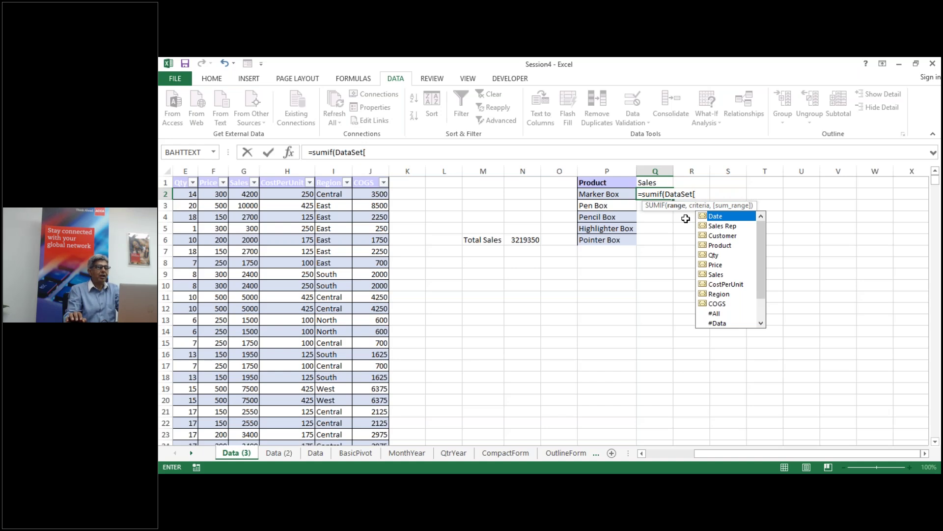
pyautogui.write('p')
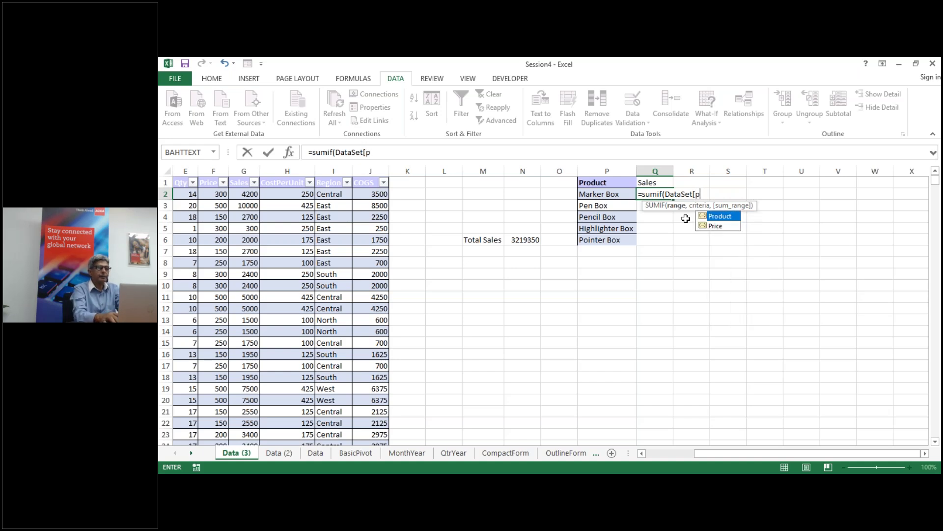
pyautogui.write('roduct')
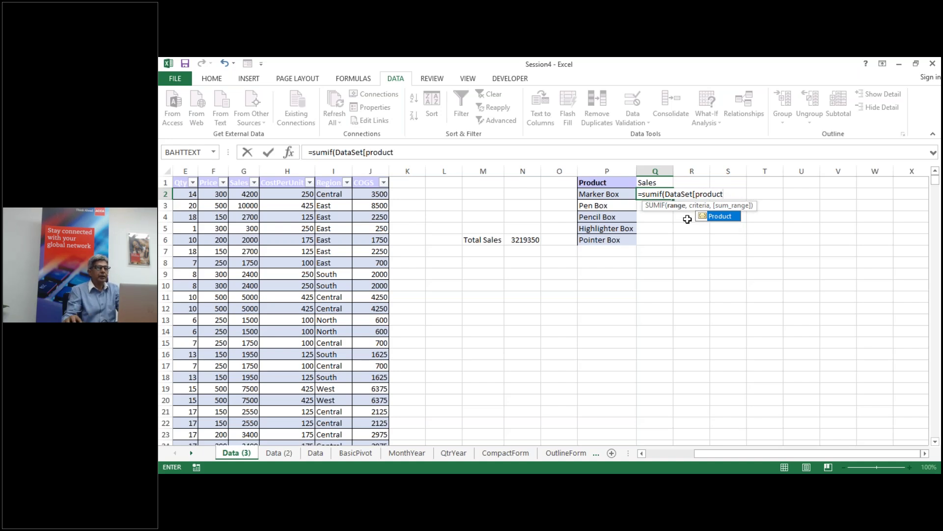
pyautogui.doubleClick(737, 218)
pyautogui.write('],')
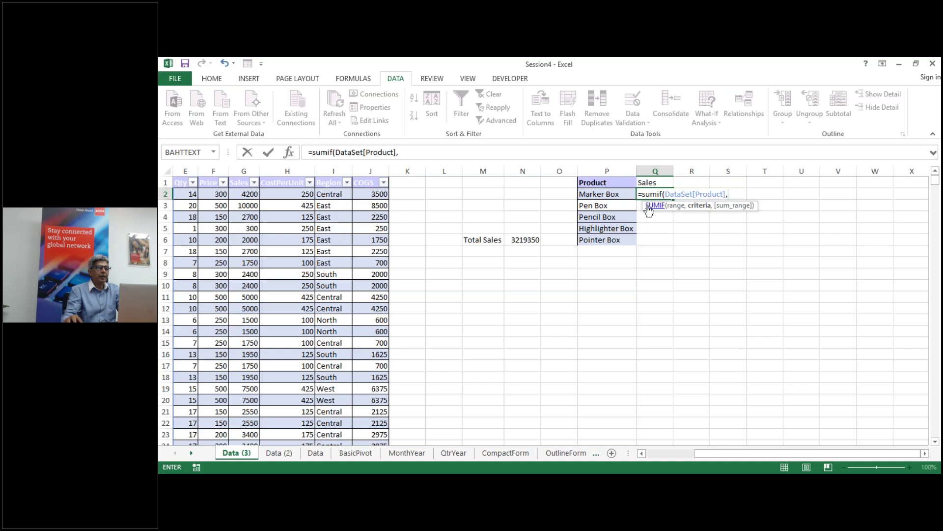
pyautogui.click(608, 193)
# Step: Complete the SUMIF with DataSet[Sales] as sum range and fill it down to Q6
pyautogui.write(',')
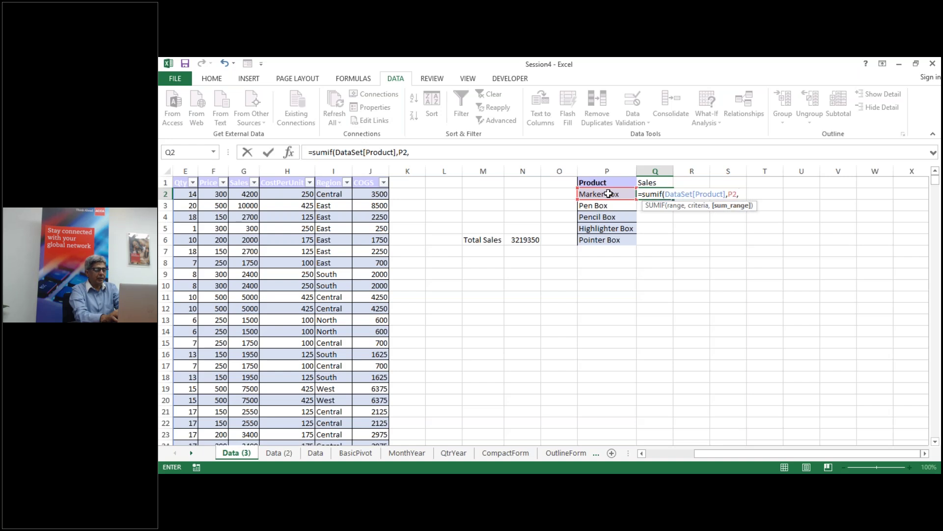
pyautogui.write('ta')
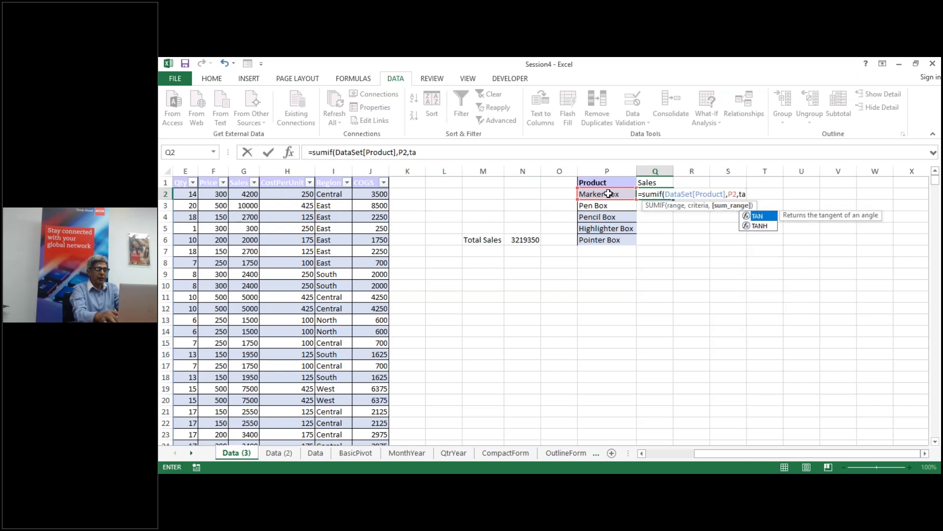
pyautogui.press('BackSpace')
pyautogui.press('BackSpace')
pyautogui.write('dataset')
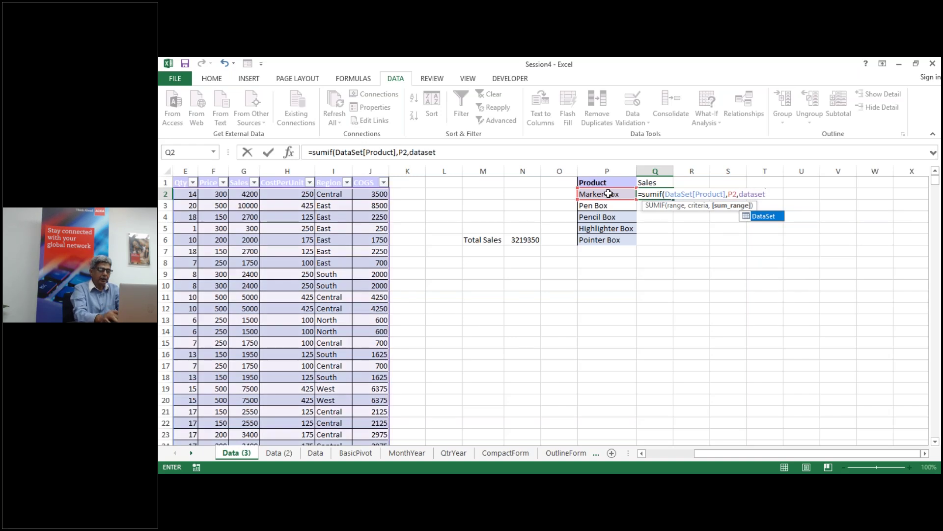
pyautogui.write('[')
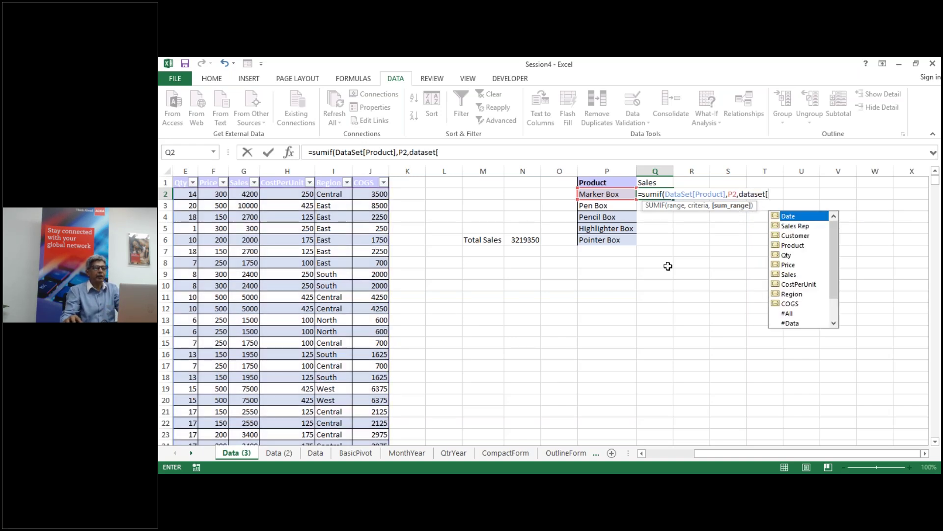
pyautogui.click(797, 276)
pyautogui.doubleClick(796, 276)
pyautogui.write('])')
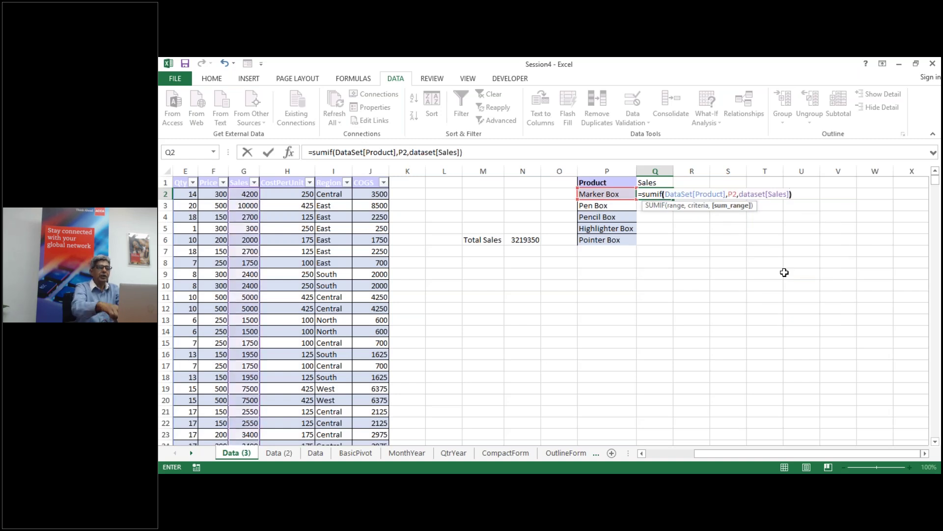
pyautogui.press('Return')
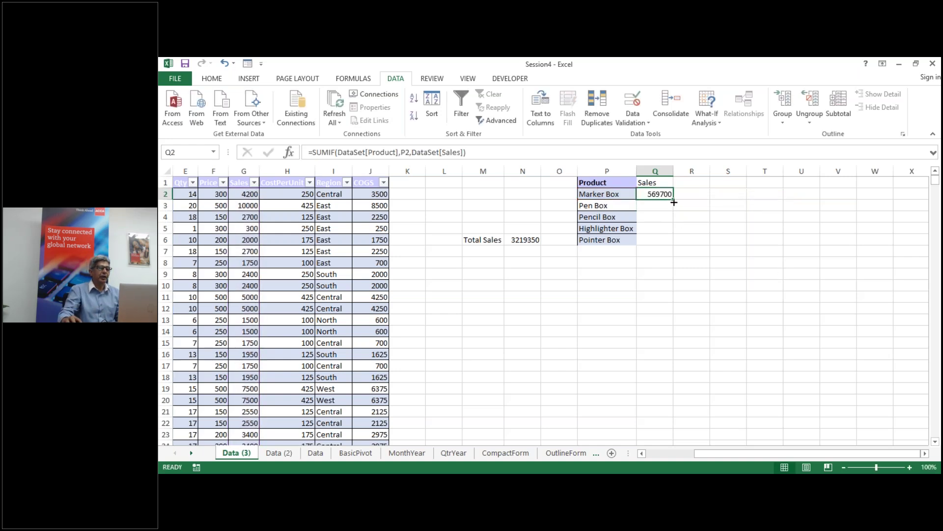
pyautogui.doubleClick(676, 200)
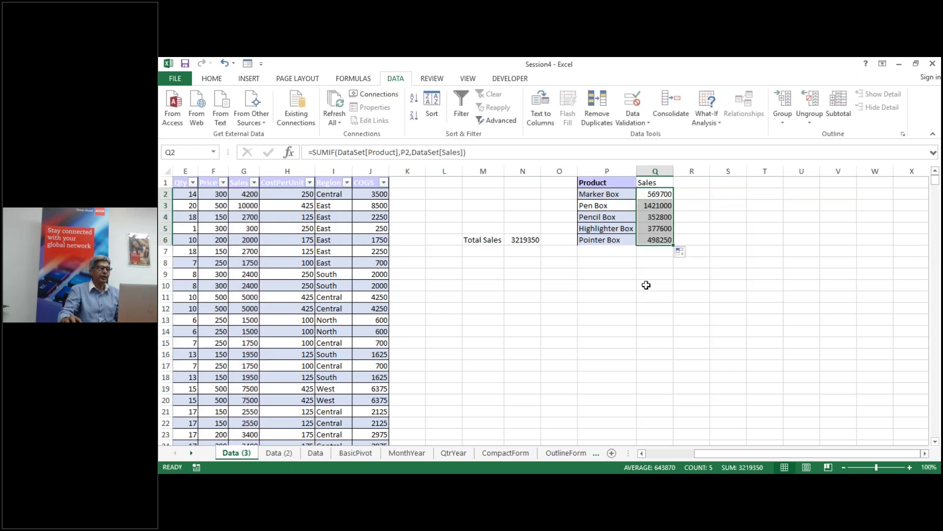
pyautogui.click(646, 285)
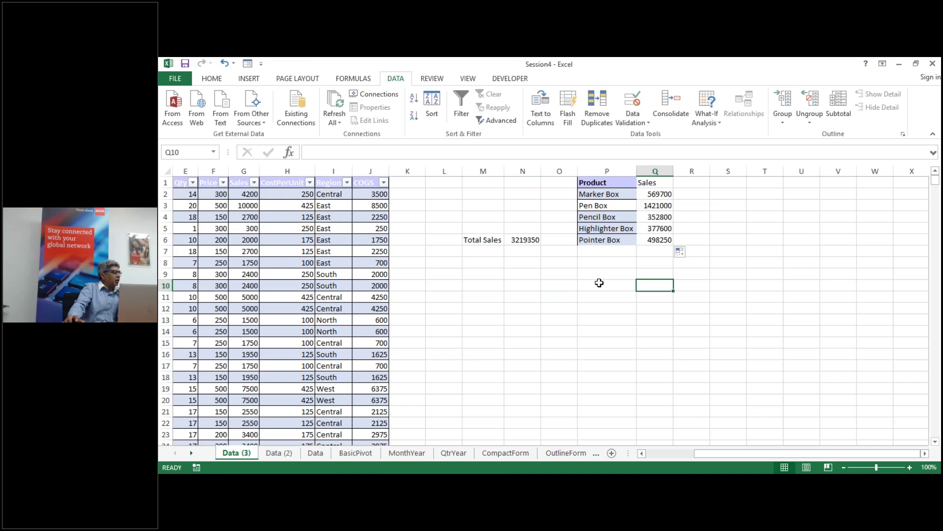
# Step: Copy the Sales Rep and Customer columns B:C with Ctrl+C
pyautogui.moveTo(765, 452); pyautogui.dragTo(715, 451)
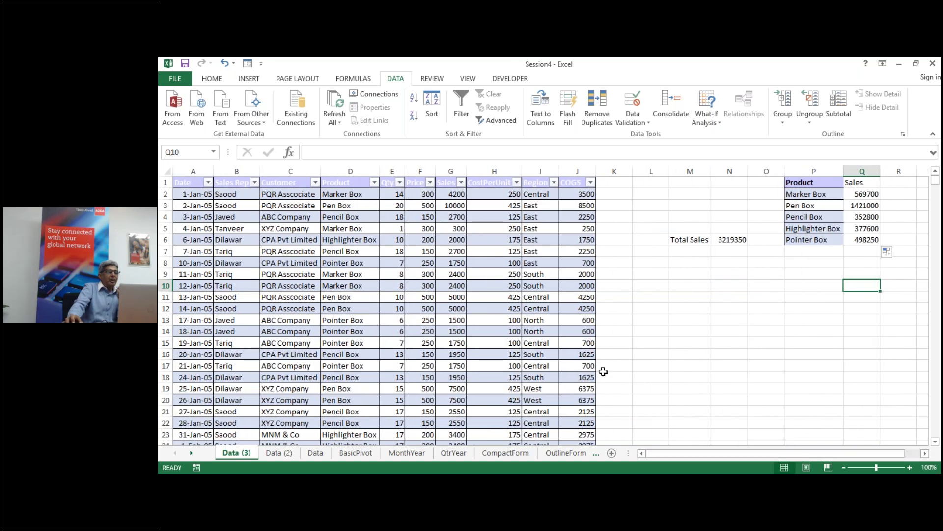
pyautogui.click(236, 171)
pyautogui.moveTo(260, 172); pyautogui.dragTo(297, 171)
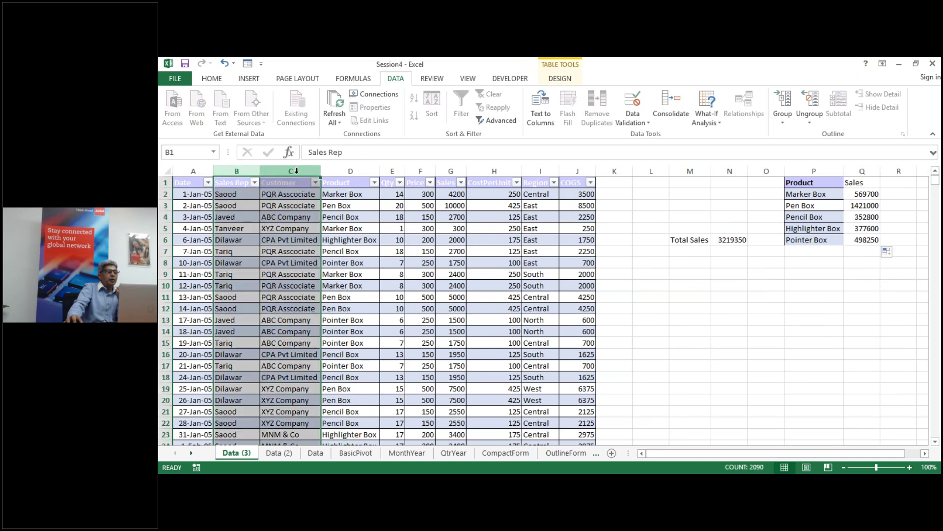
pyautogui.rightClick(296, 170)
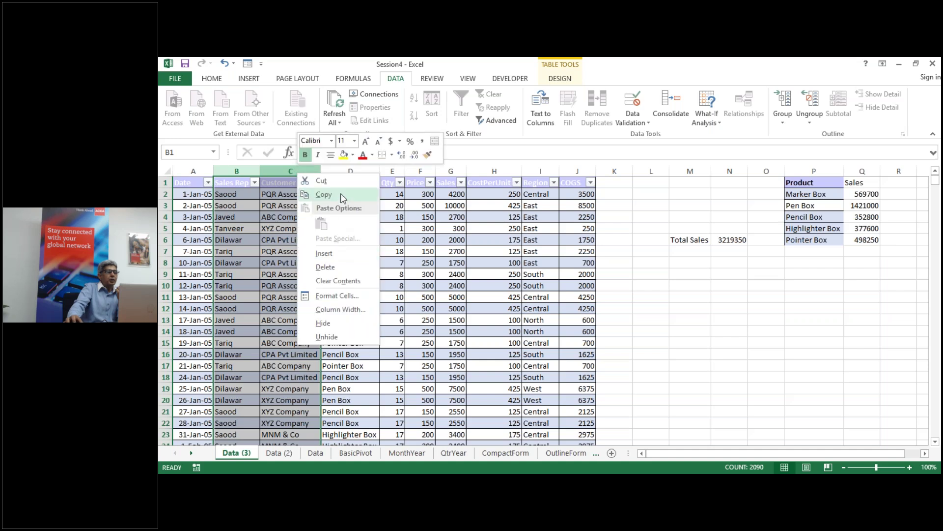
pyautogui.press('Escape')
pyautogui.hotkey('ctrl', 'c')
# Step: Paste the Sales Rep and Customer columns into columns T and U
pyautogui.click(925, 453)
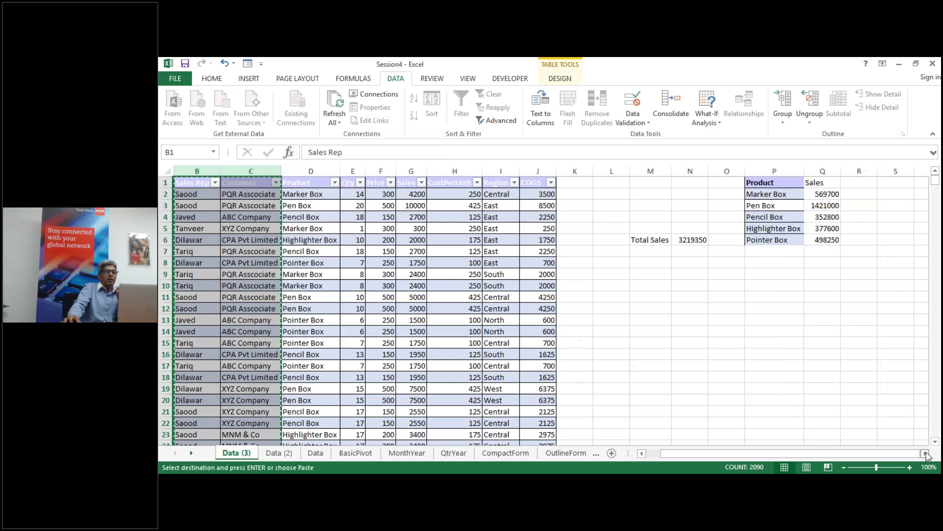
pyautogui.click(925, 453)
pyautogui.click(925, 453)
pyautogui.click(606, 171)
pyautogui.click(678, 171)
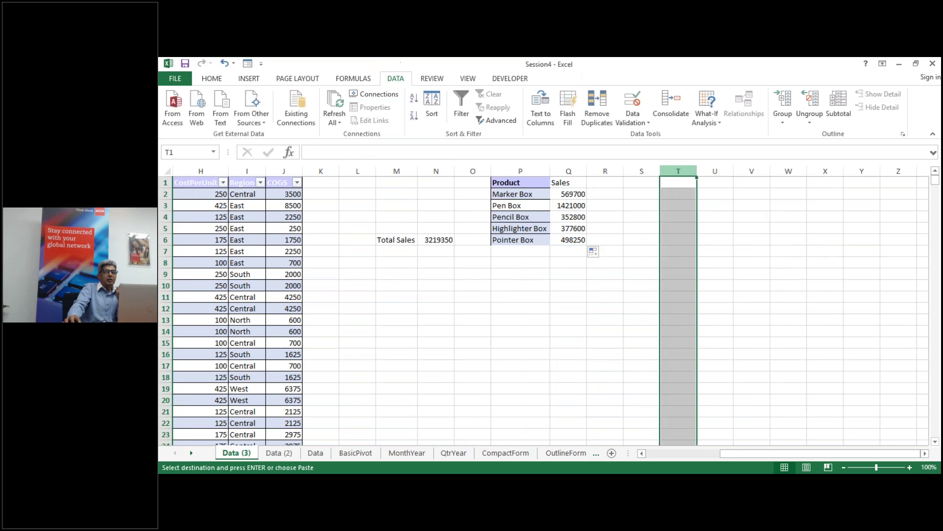
pyautogui.rightClick(688, 171)
pyautogui.click(712, 224)
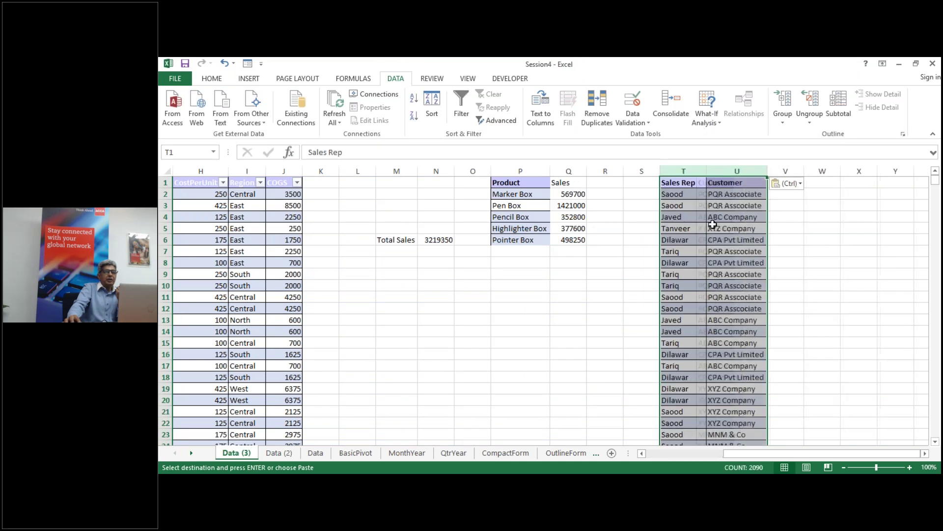
# Step: Copy the Customer column from U into W, then delete column U to leave a gap
pyautogui.click(740, 171)
pyautogui.hotkey('ctrl', 'c')
pyautogui.rightClick(830, 171)
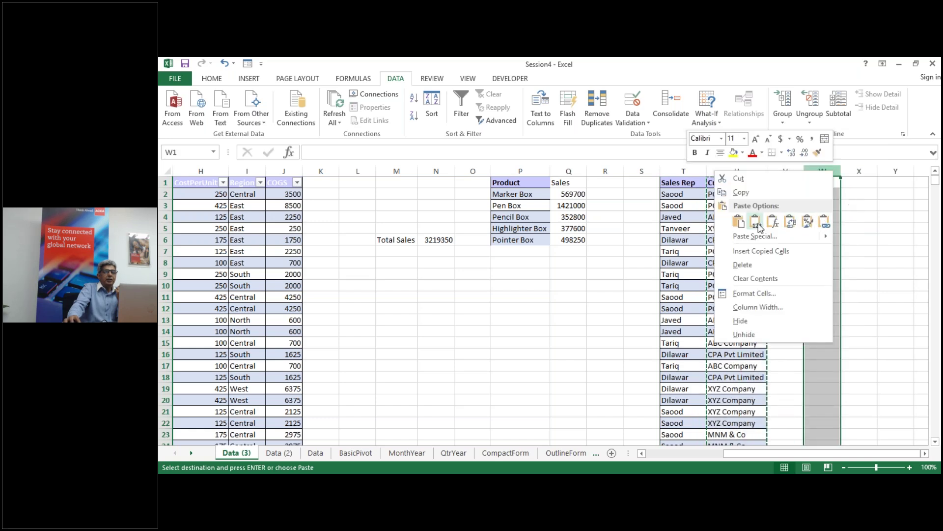
pyautogui.click(755, 222)
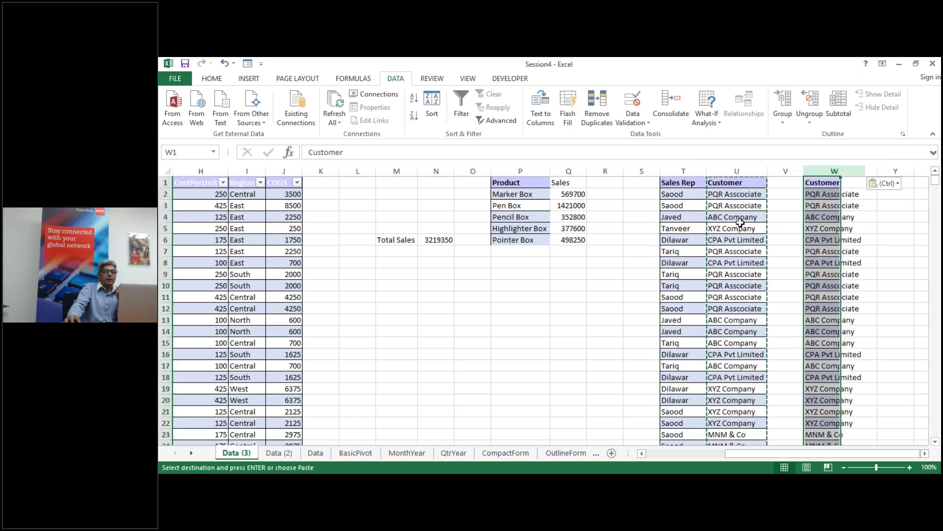
pyautogui.rightClick(740, 168)
pyautogui.click(760, 250)
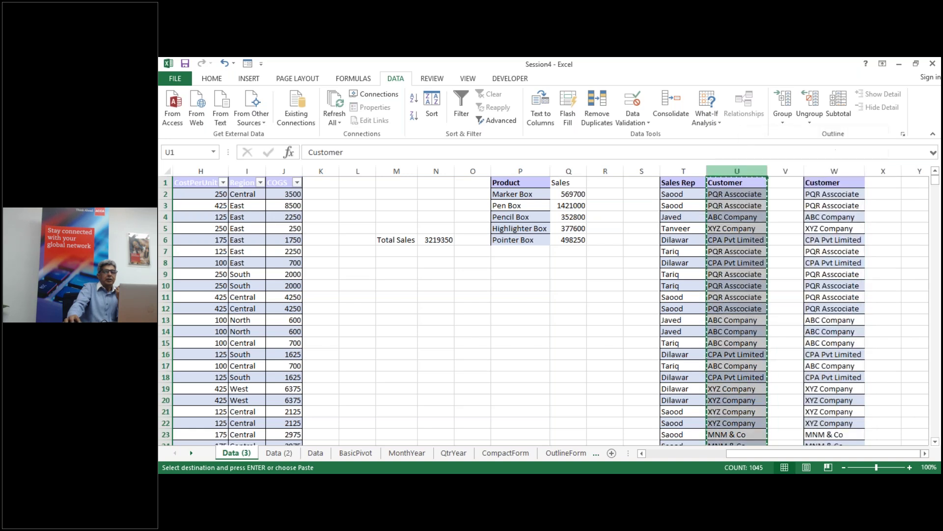
pyautogui.click(685, 171)
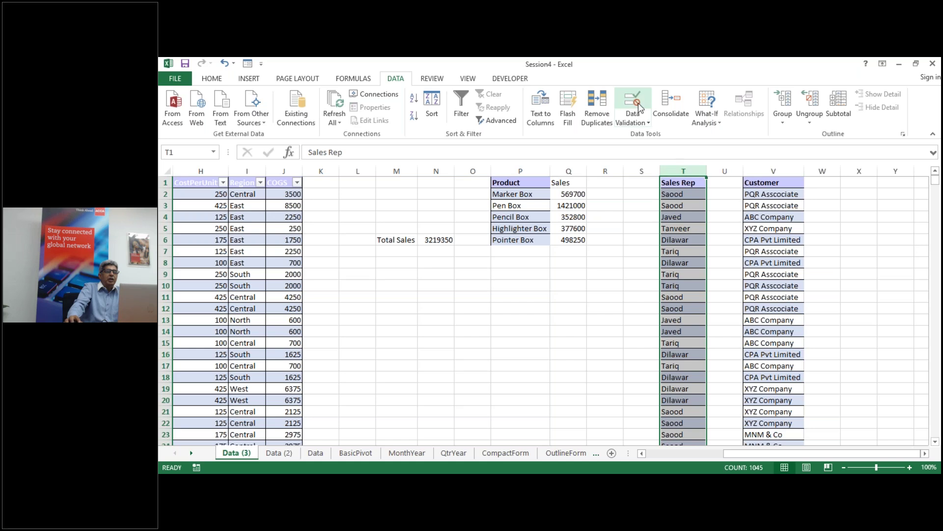
# Step: Remove duplicate names from the Sales Rep list in column T
pyautogui.click(597, 107)
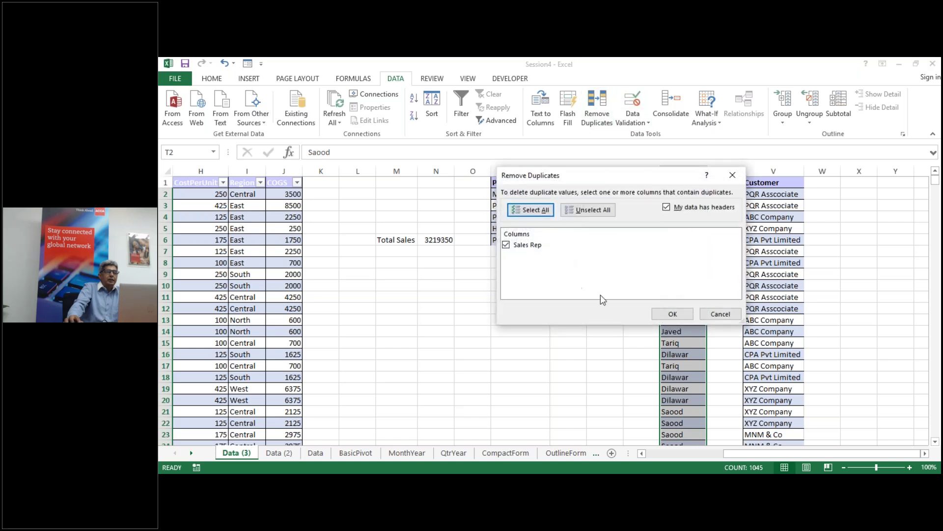
pyautogui.click(672, 313)
pyautogui.click(557, 300)
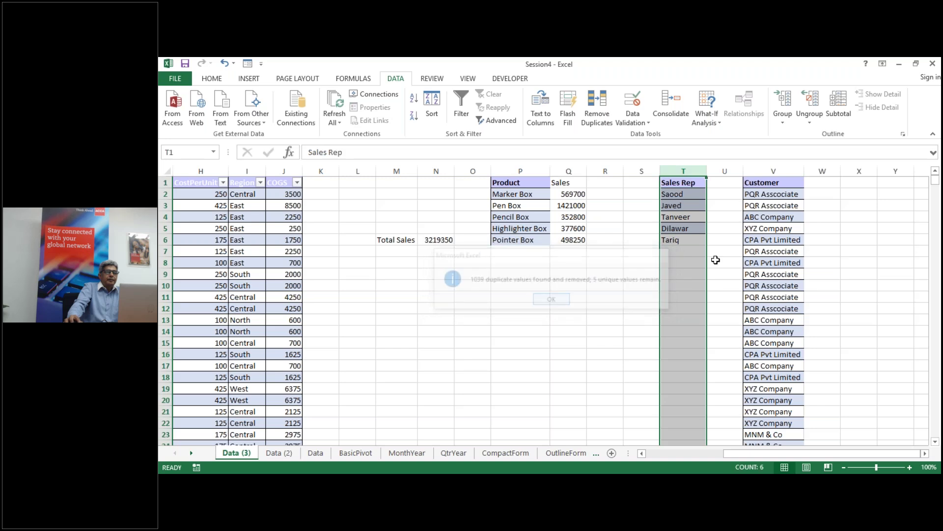
# Step: Remove duplicate names from the Customer list in column V
pyautogui.click(773, 171)
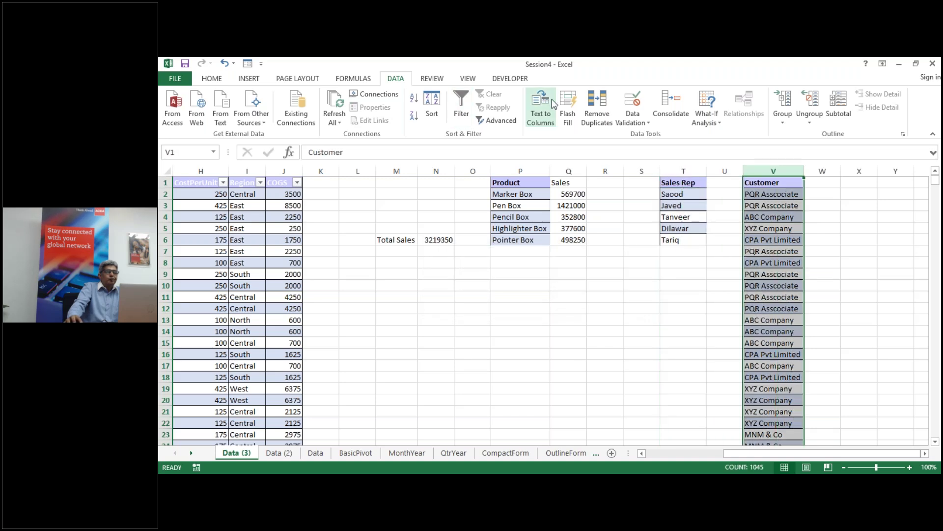
pyautogui.click(602, 109)
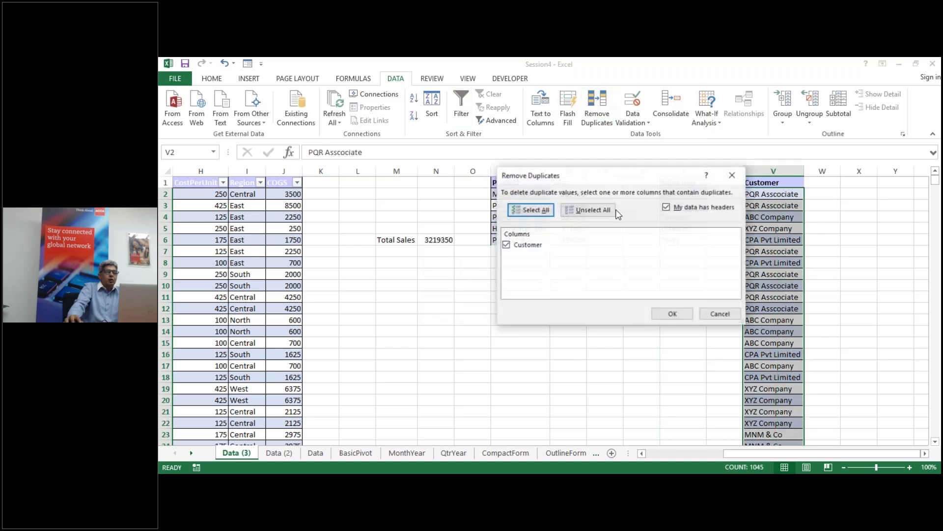
pyautogui.click(675, 314)
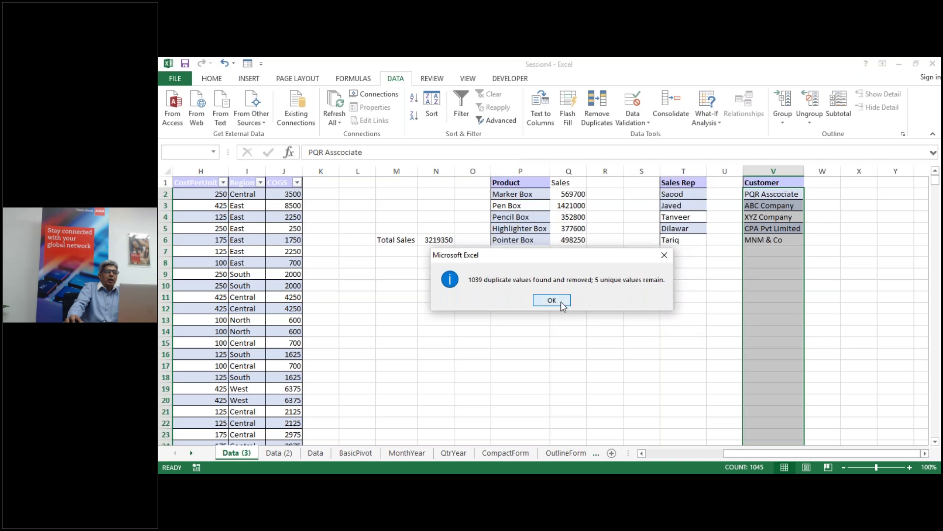
pyautogui.click(552, 300)
pyautogui.click(724, 182)
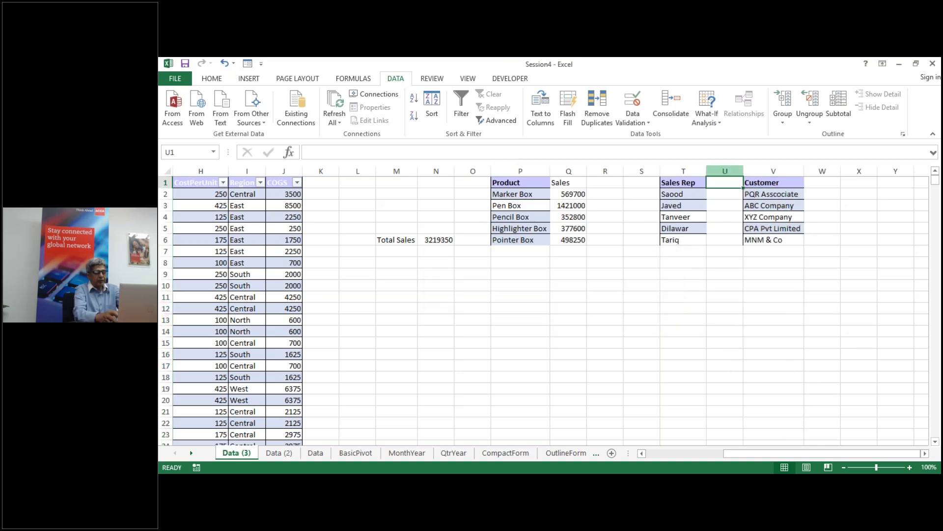
# Step: Enter 'Sales' headings in U1 and W1, then select cells U2 and W2
pyautogui.write('Sales')
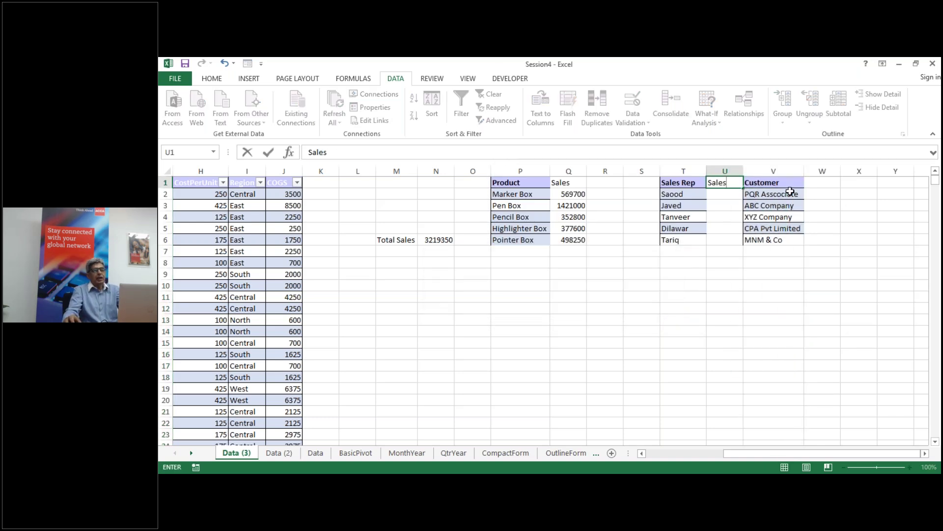
pyautogui.click(821, 184)
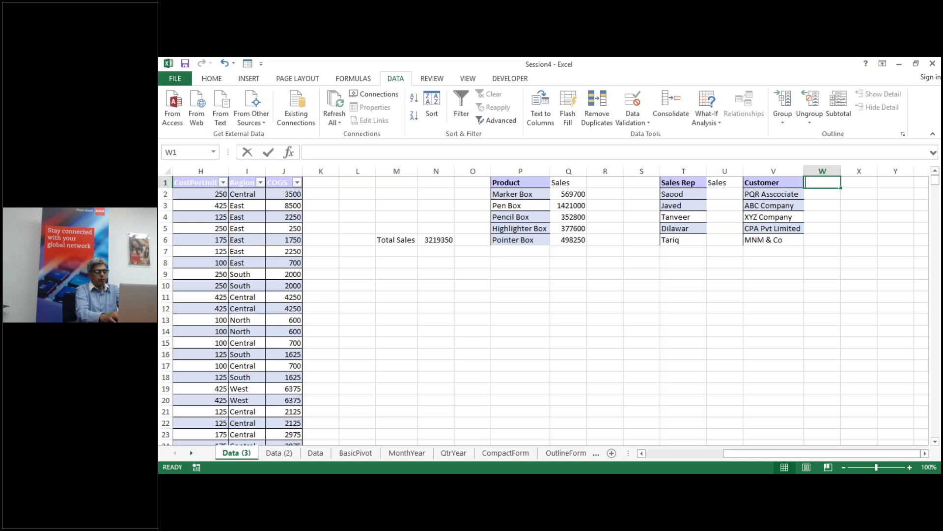
pyautogui.write('Sales')
pyautogui.press('Return')
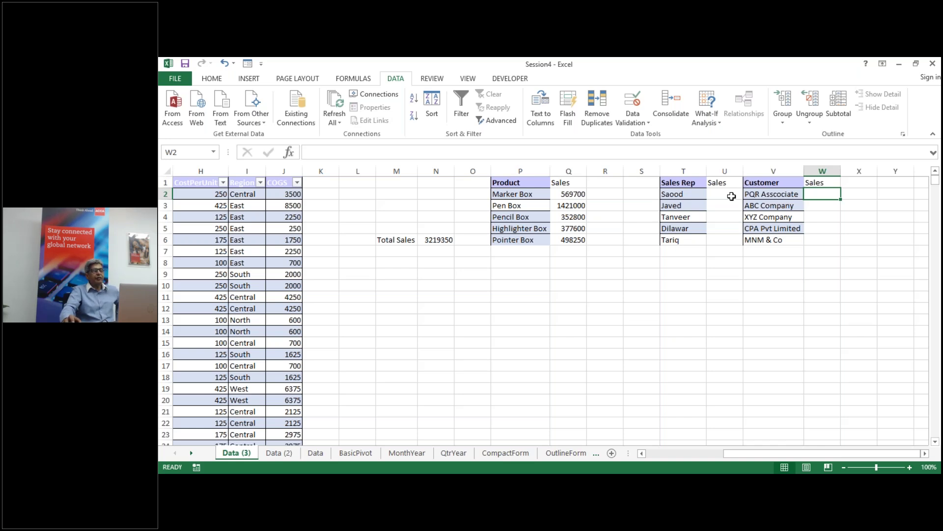
pyautogui.click(731, 196)
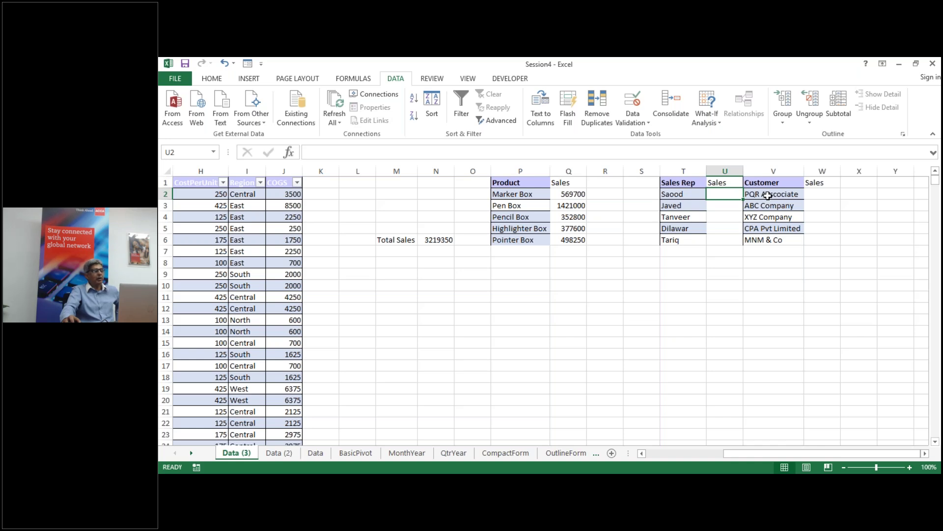
pyautogui.click(817, 199)
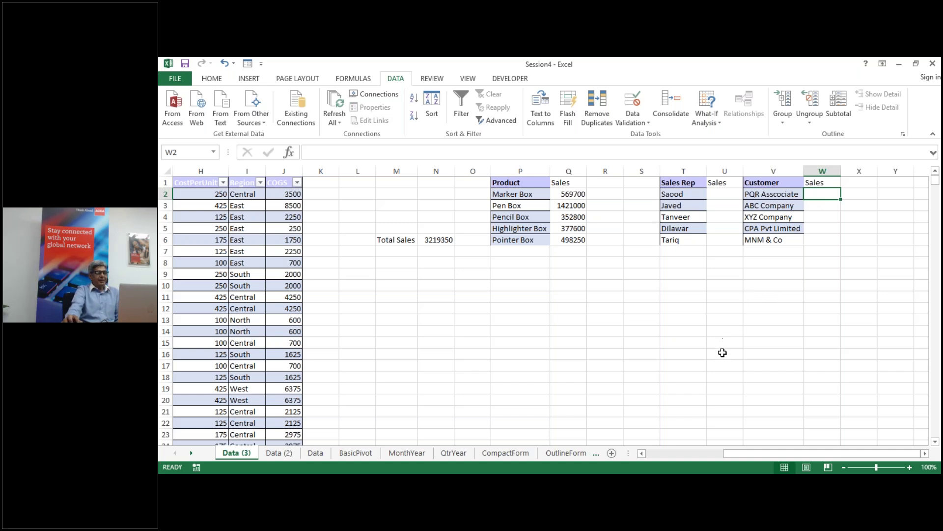
# Step: Jump from a Region cell to the table's last record, row 1045 (31-Dec-08, West, Marker Box)
pyautogui.click(614, 375)
pyautogui.moveTo(759, 455); pyautogui.dragTo(658, 455)
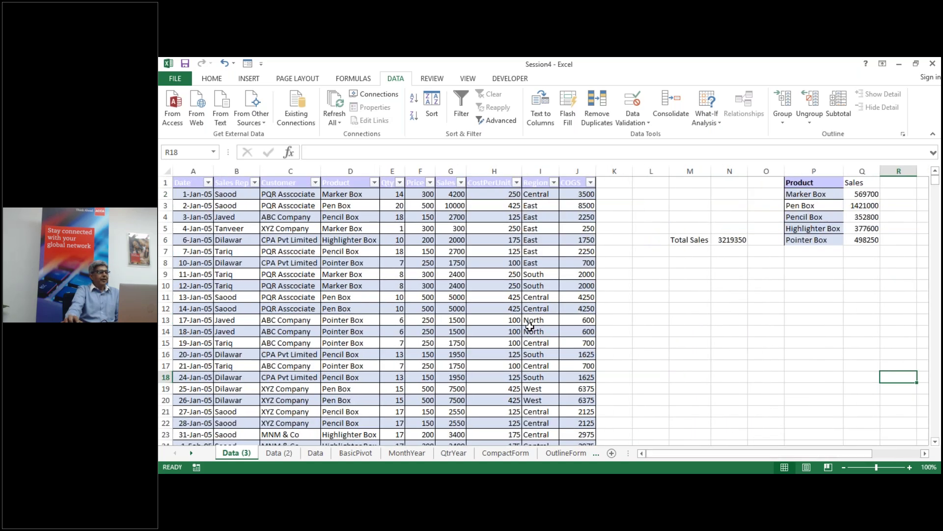
pyautogui.scroll(-12, 530, 325)
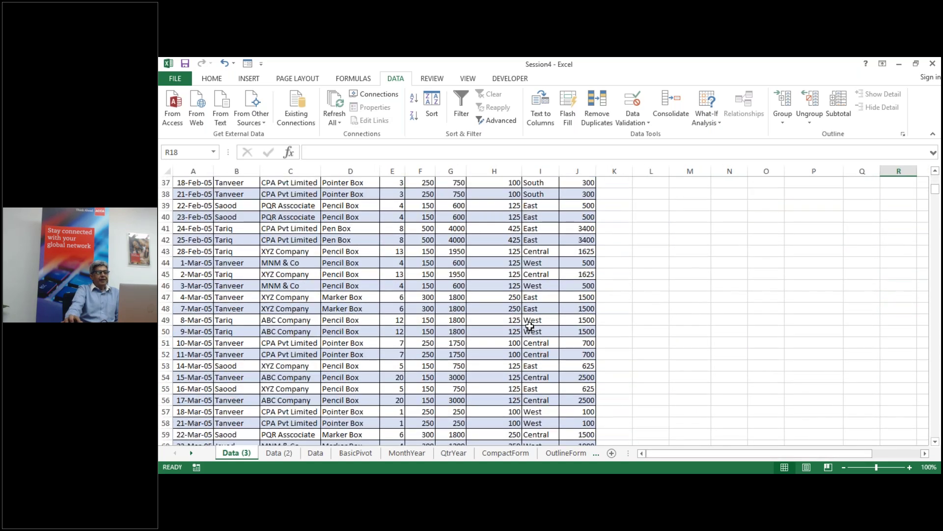
pyautogui.scroll(-4, 530, 326)
pyautogui.click(533, 321)
pyautogui.hotkey('ctrl', 'Down')
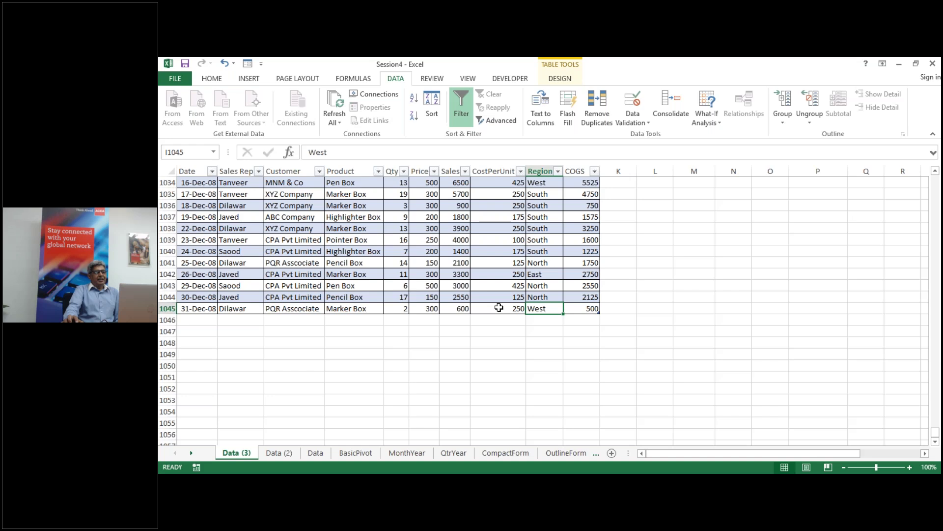
pyautogui.scroll(3, 498, 307)
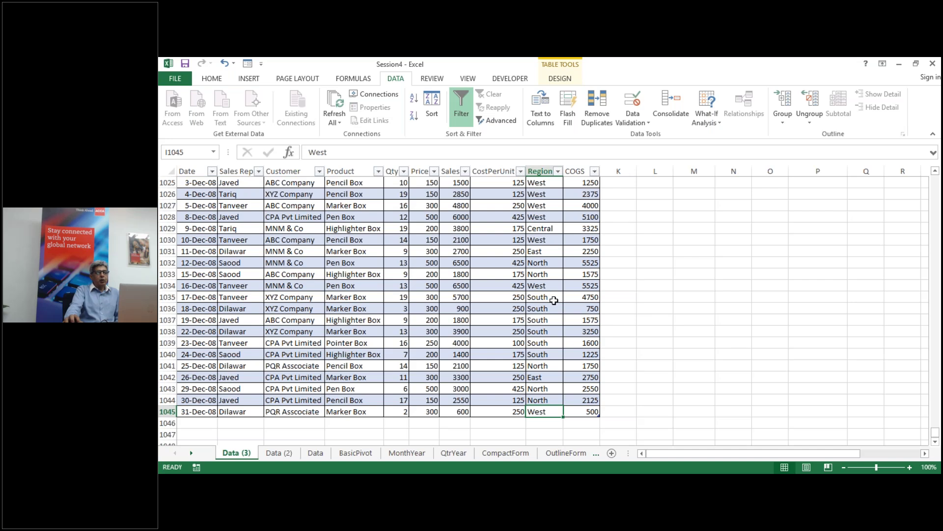
# Step: Use Quick Analysis Totals to add a Sum column of row totals in column K
pyautogui.rightClick(544, 285)
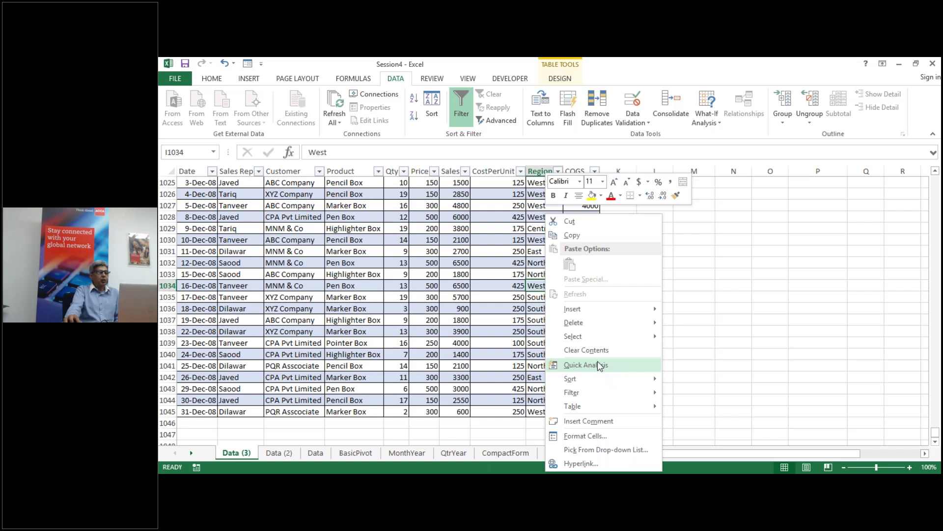
pyautogui.click(584, 365)
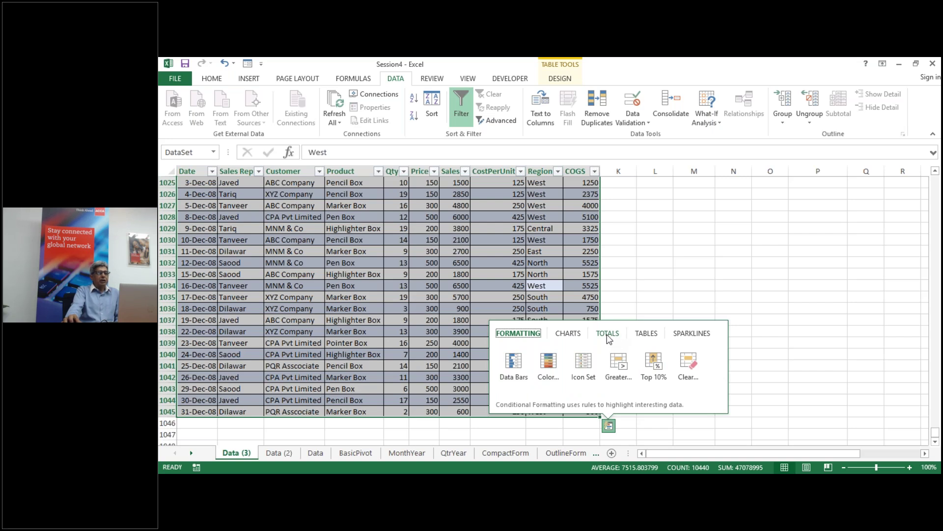
pyautogui.click(609, 334)
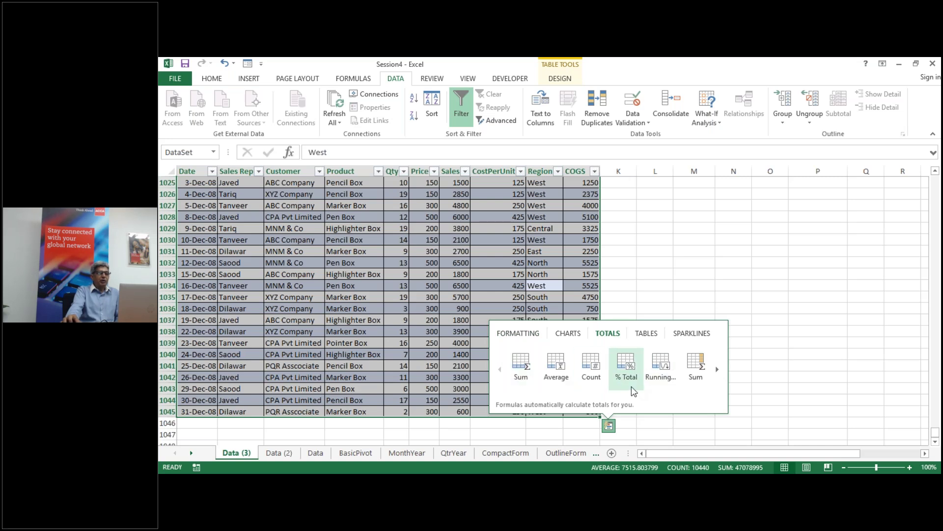
pyautogui.click(718, 370)
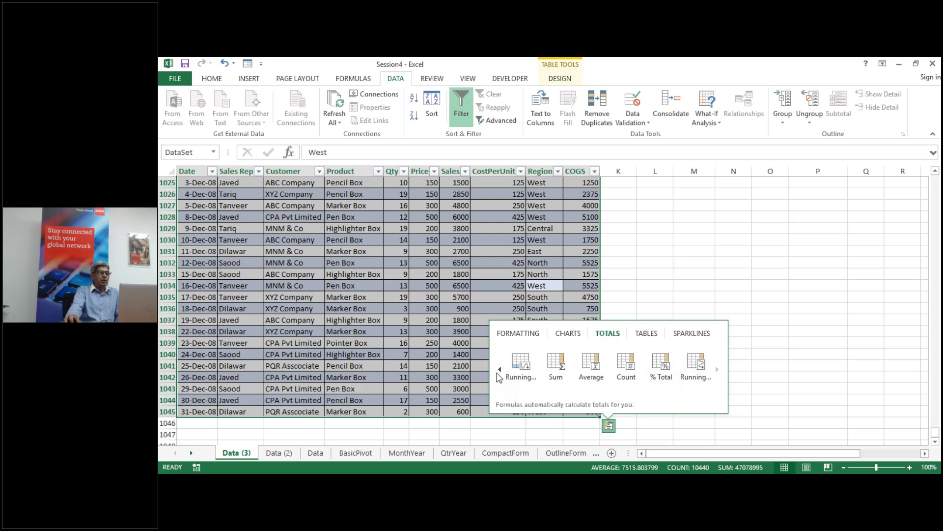
pyautogui.click(499, 369)
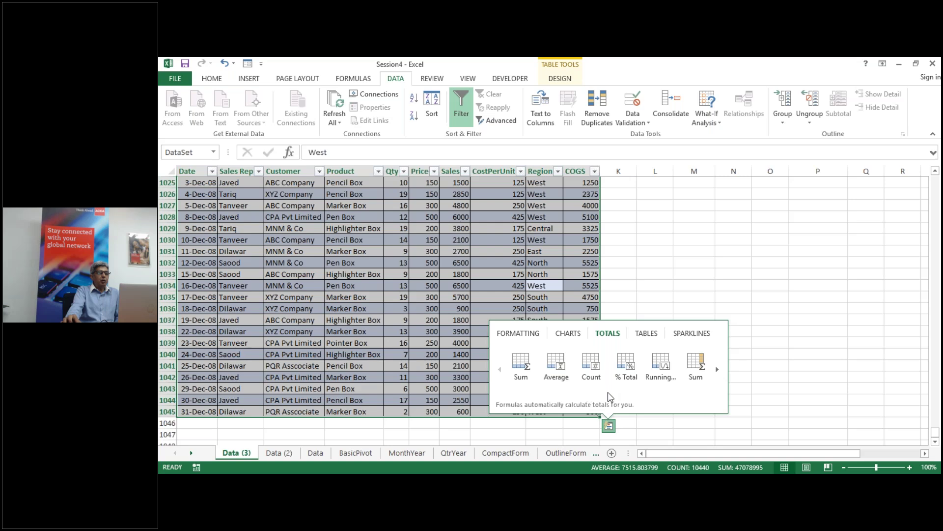
pyautogui.click(696, 366)
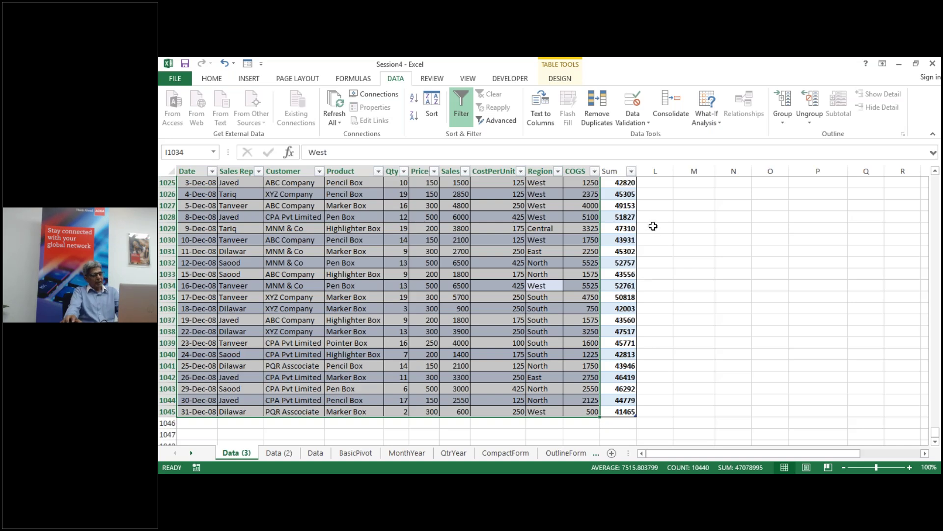
# Step: Undo the Sum column, check the Data sheet, and return to a table cell on Data (3)
pyautogui.hotkey('ctrl', 'z')
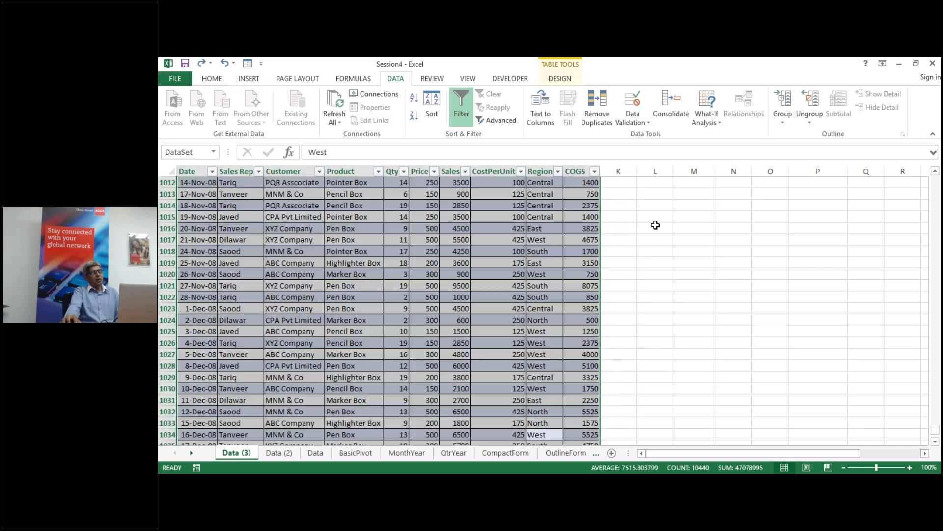
pyautogui.click(693, 263)
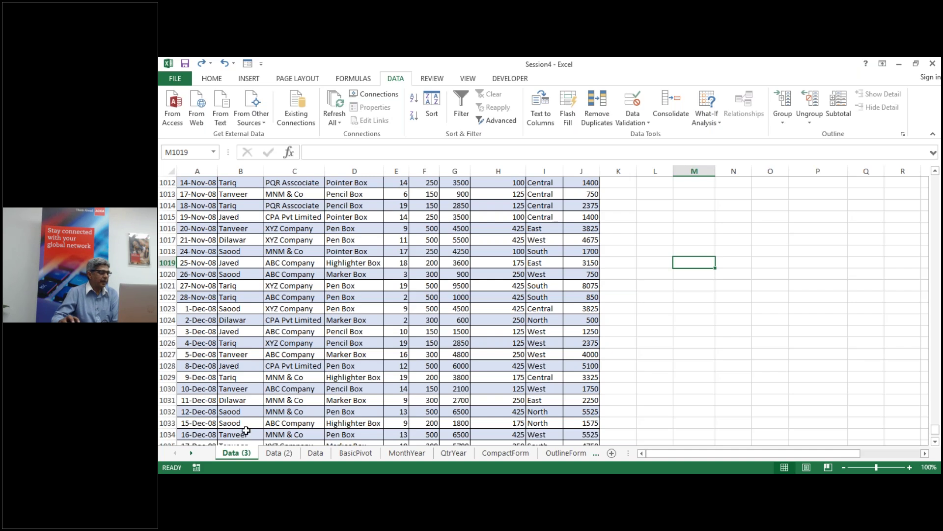
pyautogui.click(315, 453)
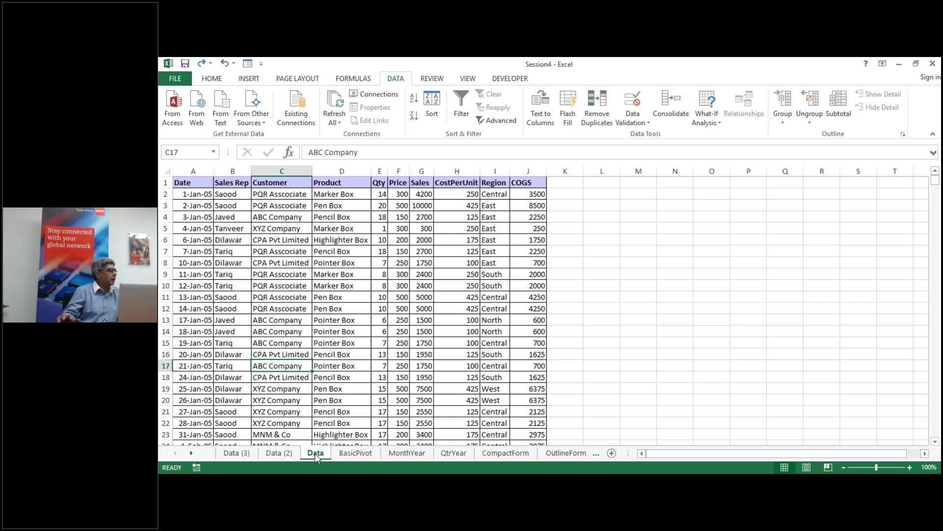
pyautogui.click(237, 452)
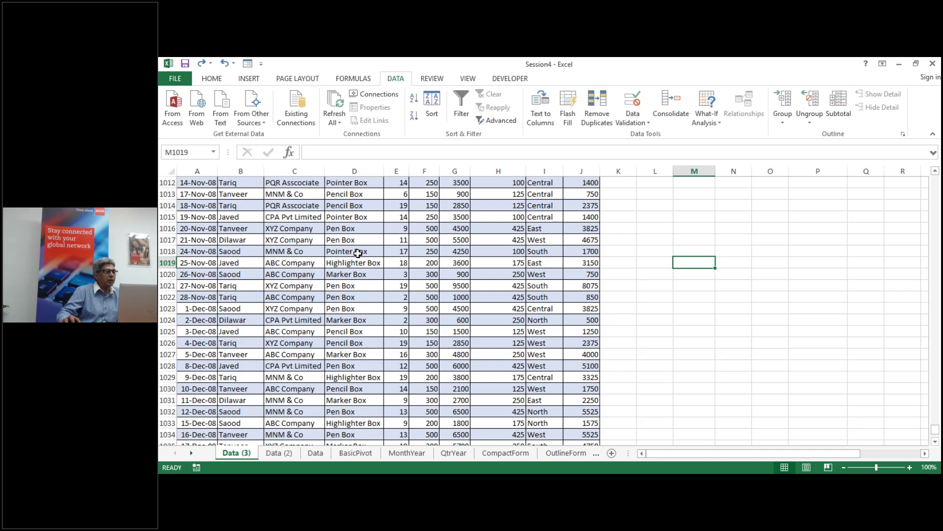
pyautogui.click(359, 263)
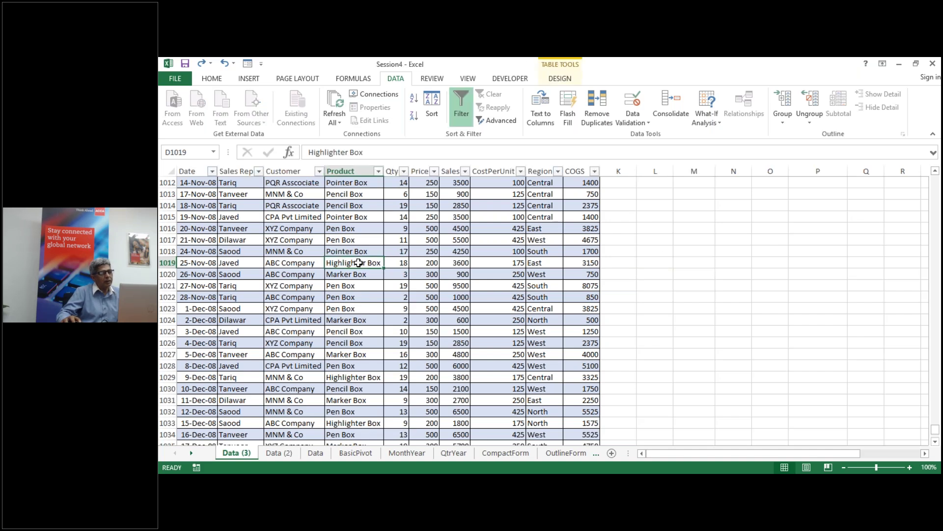
pyautogui.rightClick(359, 263)
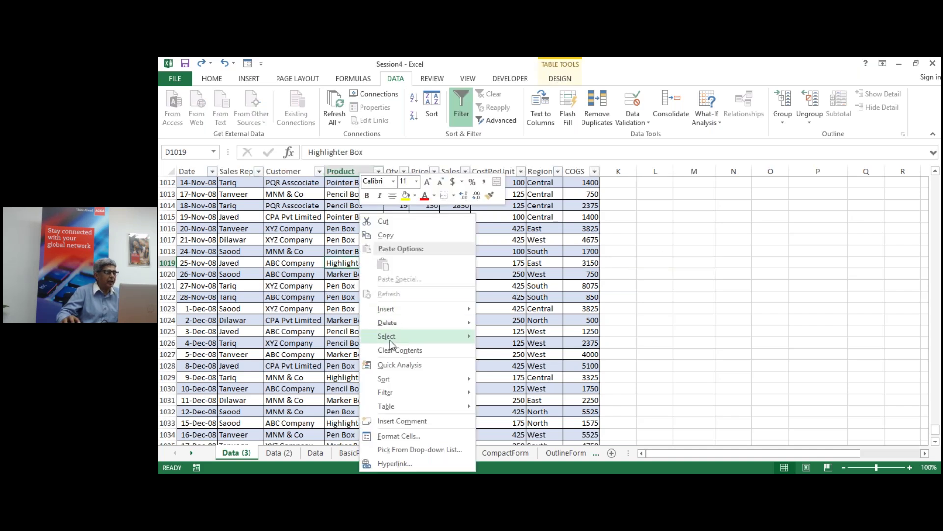
pyautogui.click(422, 366)
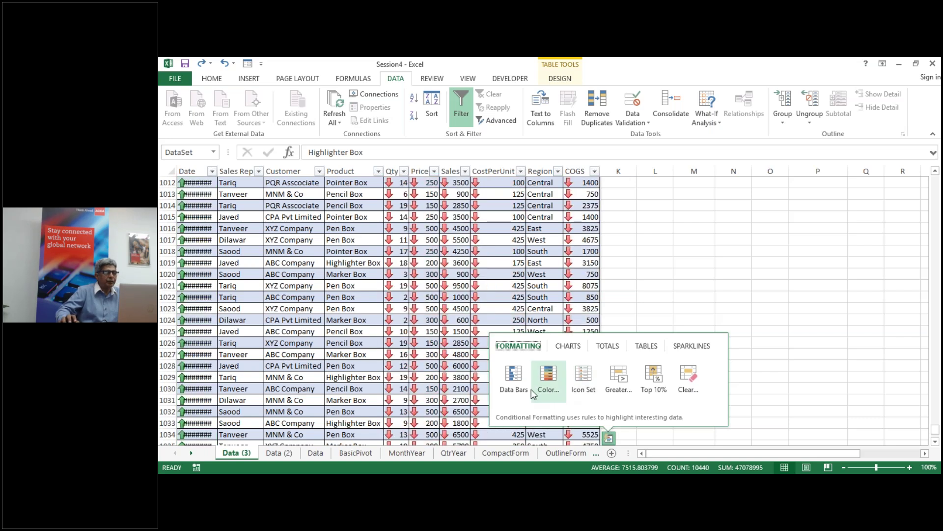
pyautogui.click(667, 220)
pyautogui.click(667, 219)
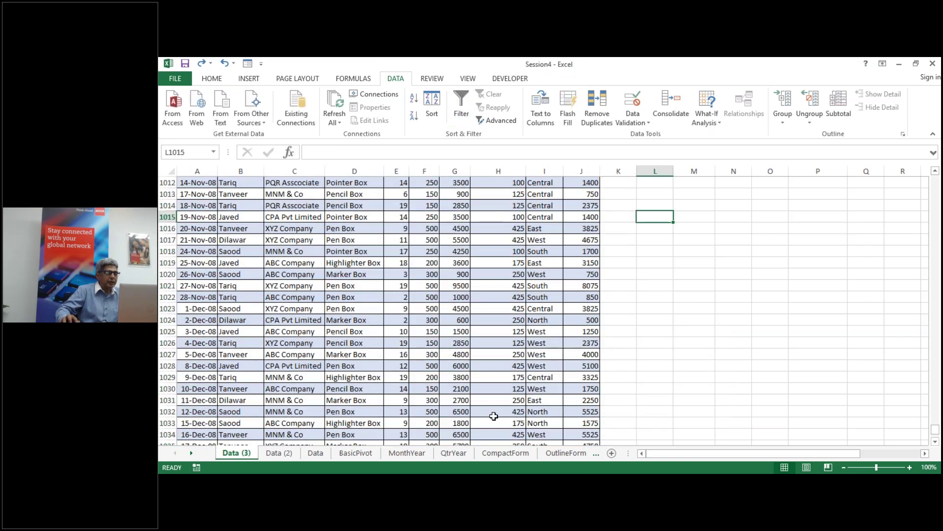
# Step: On the Data sheet, enter 'What is A Pivot Table?' in M1 and make it bold
pyautogui.click(315, 453)
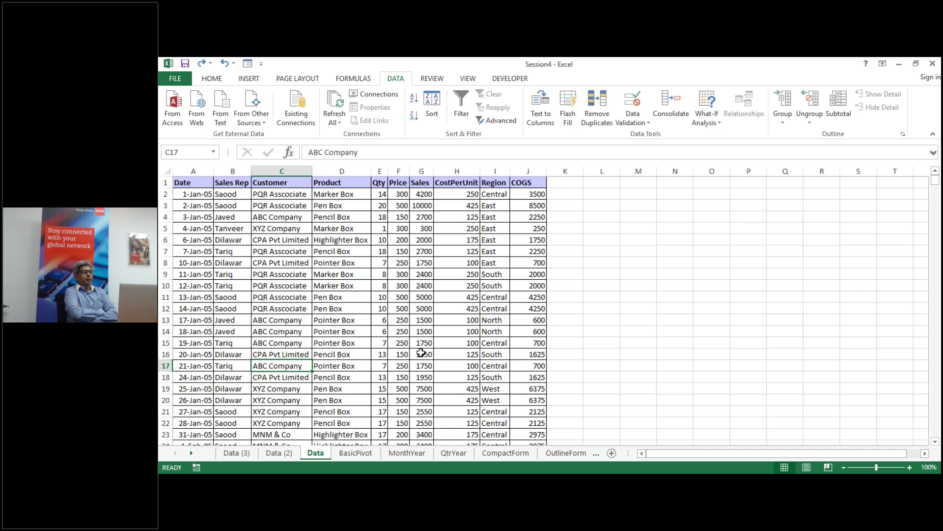
pyautogui.click(636, 184)
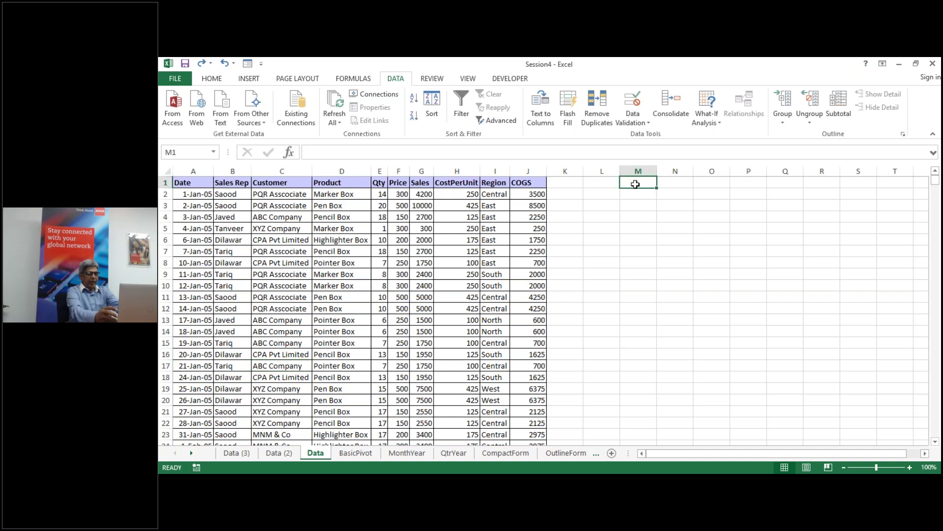
pyautogui.write('What ')
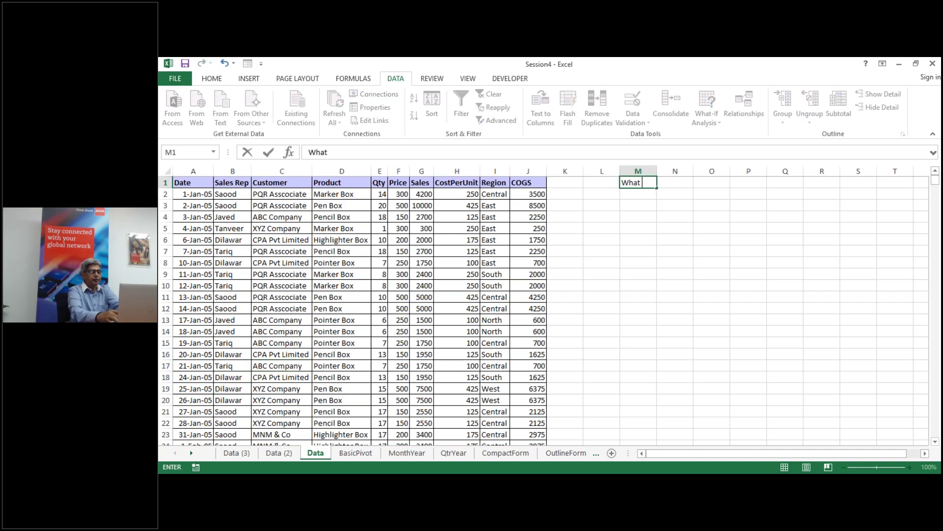
pyautogui.write('is A P')
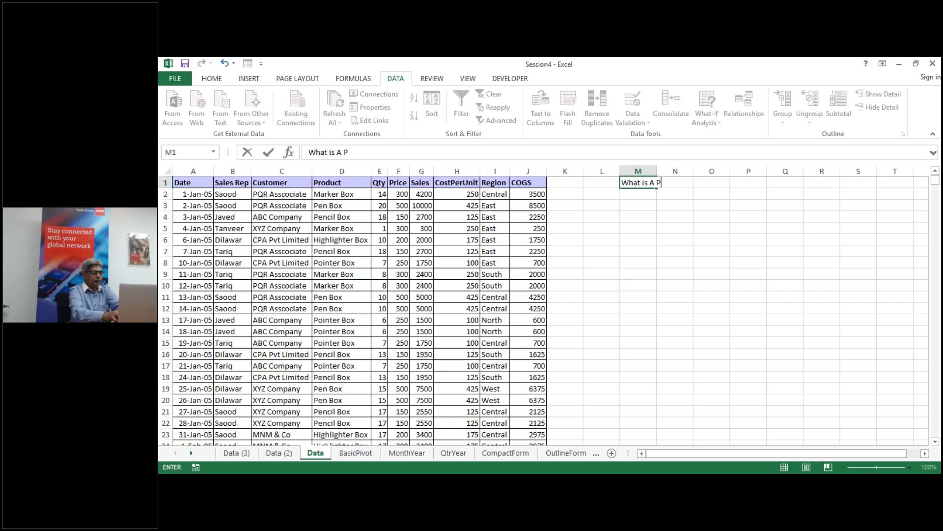
pyautogui.write('ivot Ta')
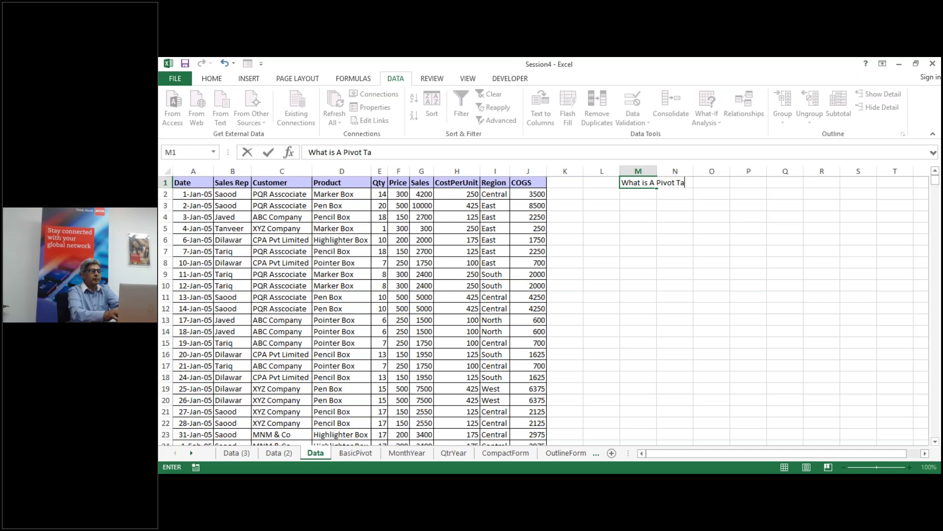
pyautogui.write('ble?')
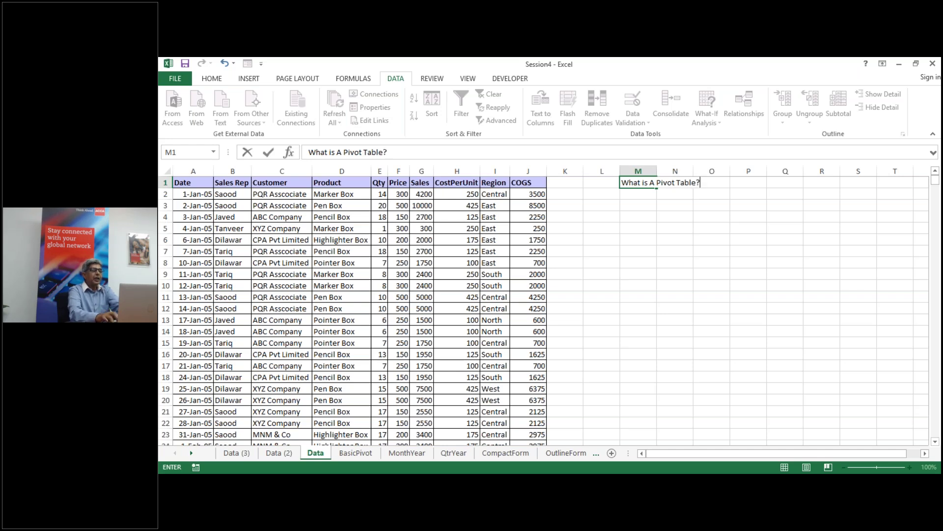
pyautogui.hotkey('ctrl', 'Return')
pyautogui.hotkey('ctrl', 'b')
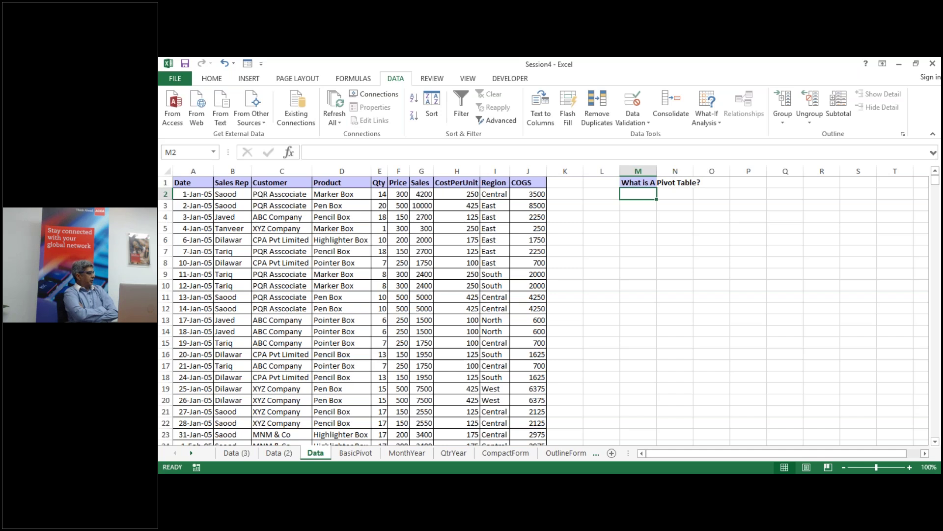
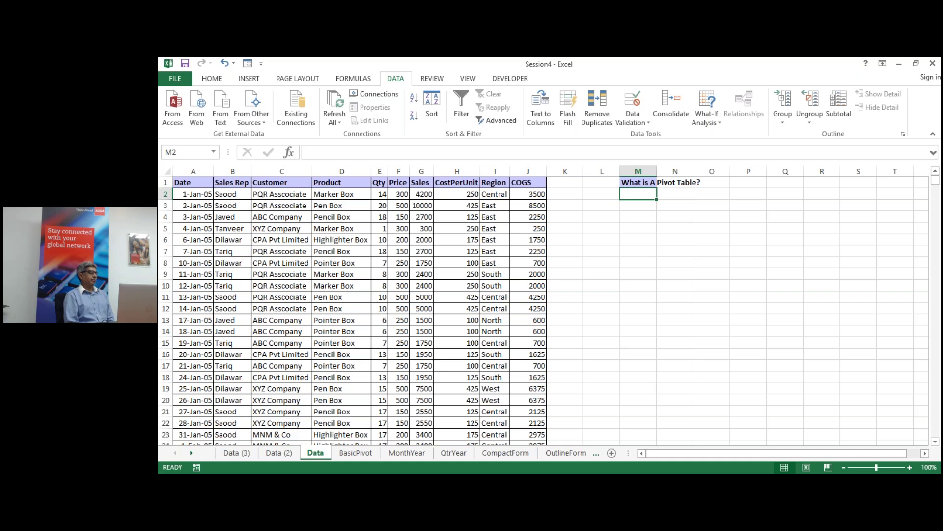
# Step: Browse the sales data, jumping to last row 1045 and back, then pick Sales 2000 in row 6
pyautogui.click(377, 286)
pyautogui.scroll(-3, 384, 281)
pyautogui.scroll(-15, 385, 282)
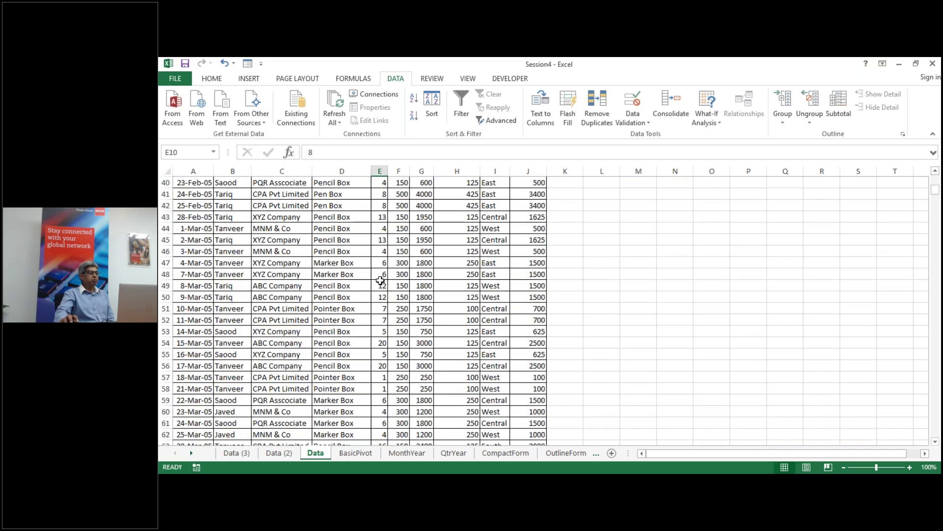
pyautogui.click(330, 278)
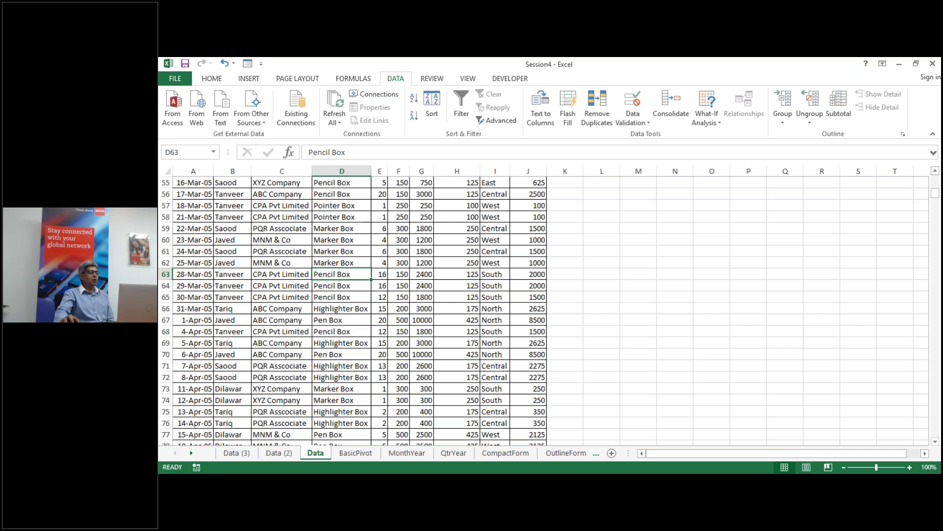
pyautogui.doubleClick(329, 279)
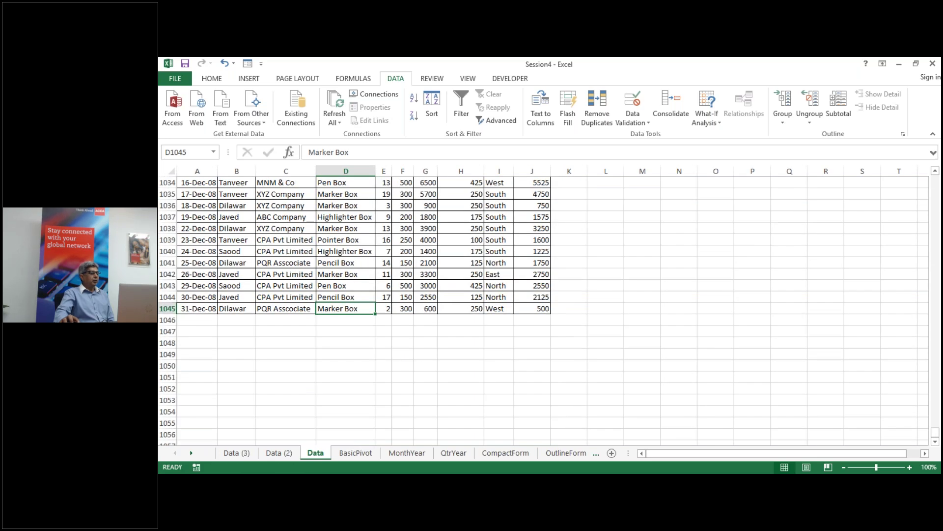
pyautogui.hotkey('ctrl', 'Up')
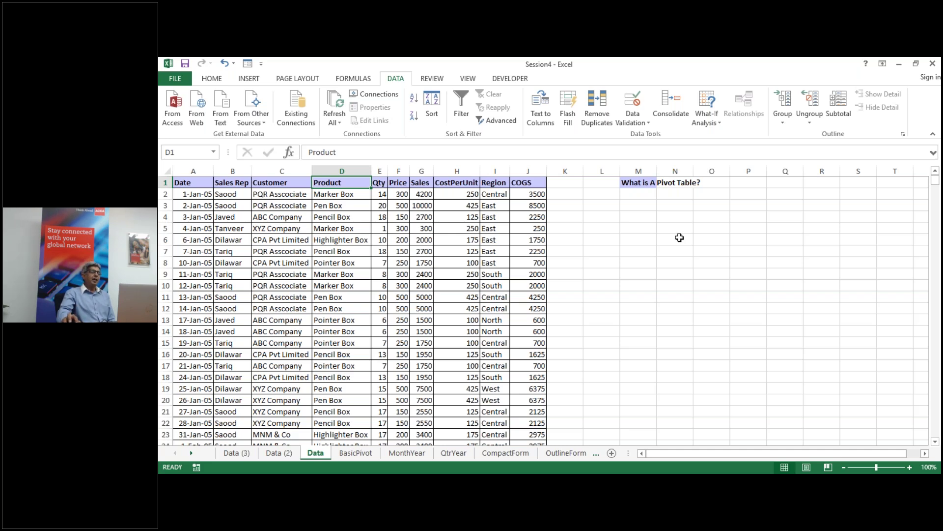
pyautogui.click(636, 206)
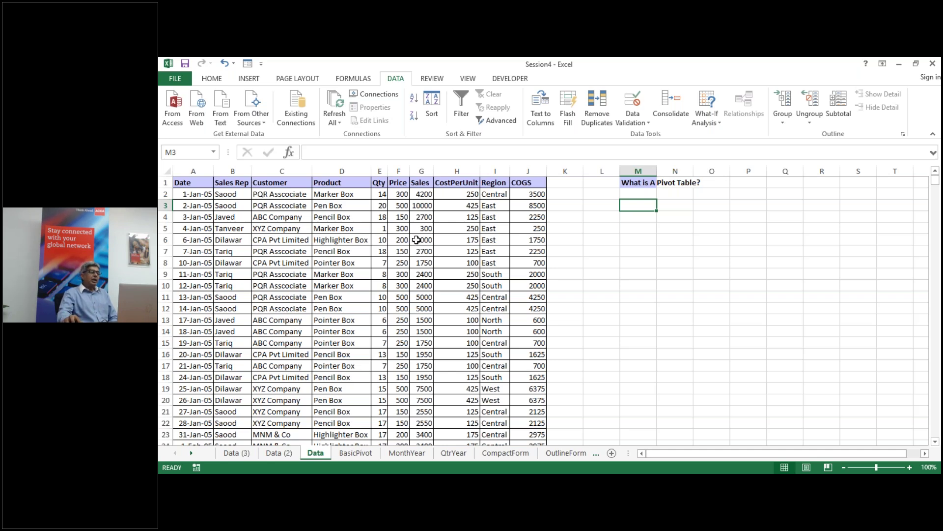
pyautogui.click(417, 240)
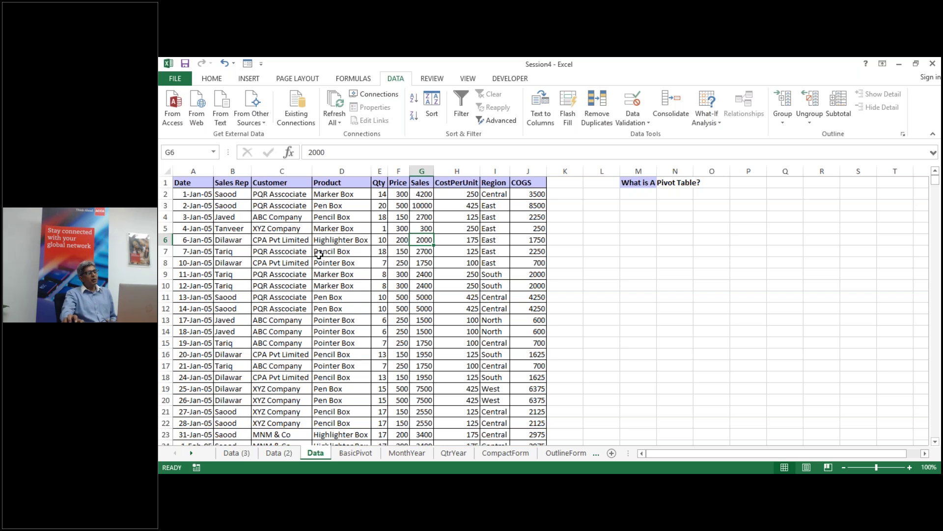
# Step: Select the Date, Sales Rep, Customer and Product columns, then the records in rows 2 and 7
pyautogui.click(193, 170)
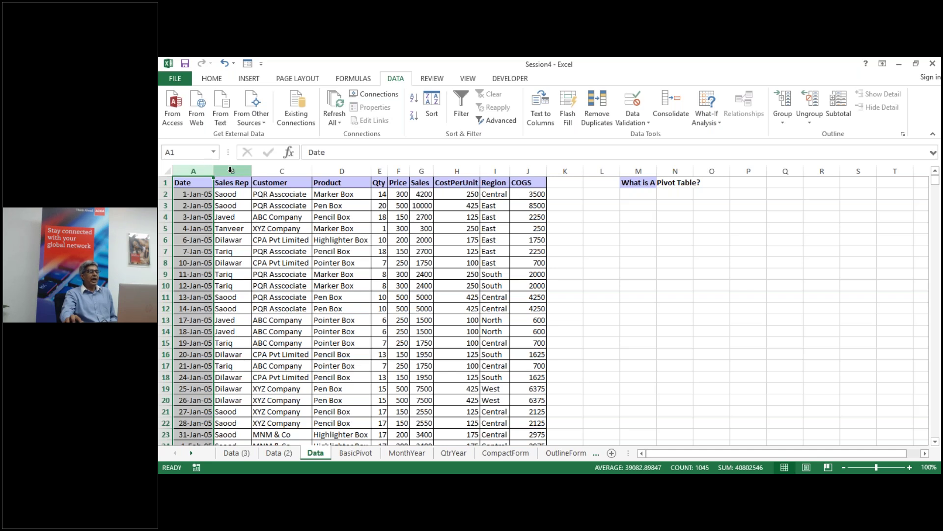
pyautogui.click(225, 171)
pyautogui.click(277, 170)
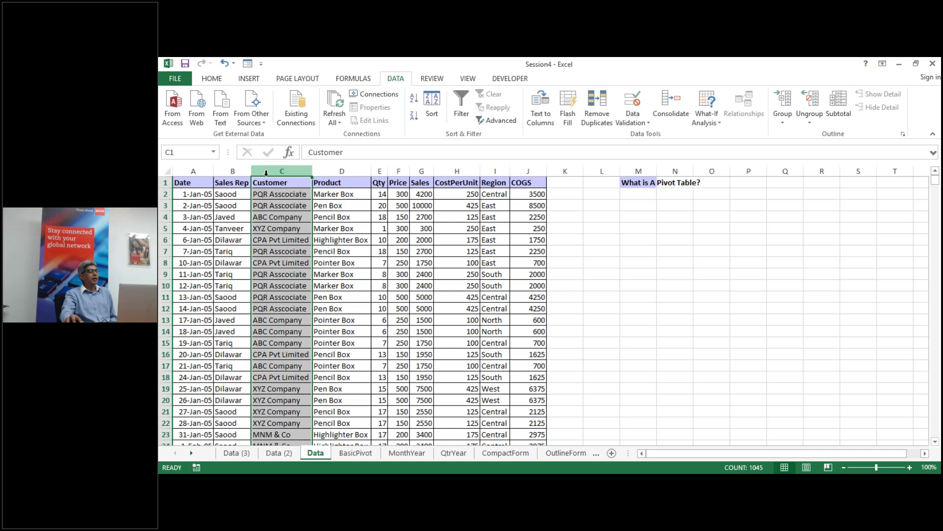
pyautogui.click(187, 168)
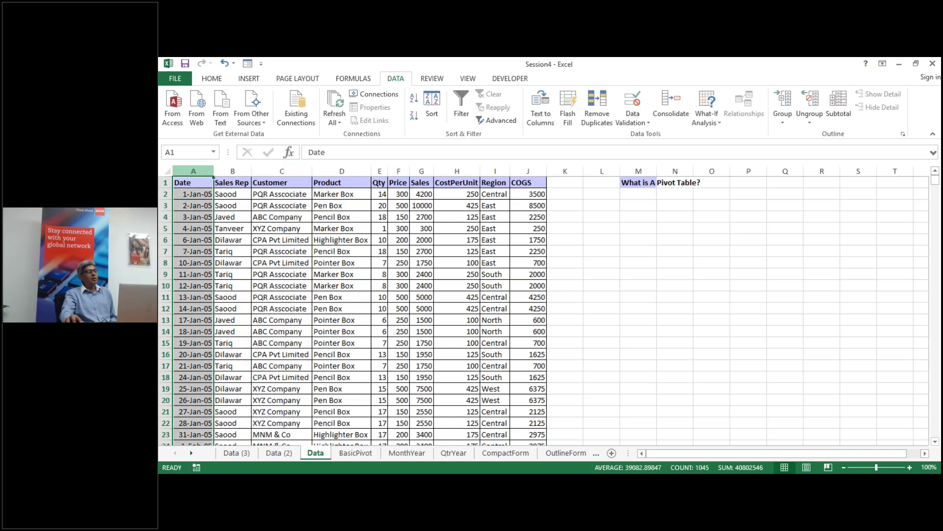
pyautogui.click(189, 180)
pyautogui.click(232, 171)
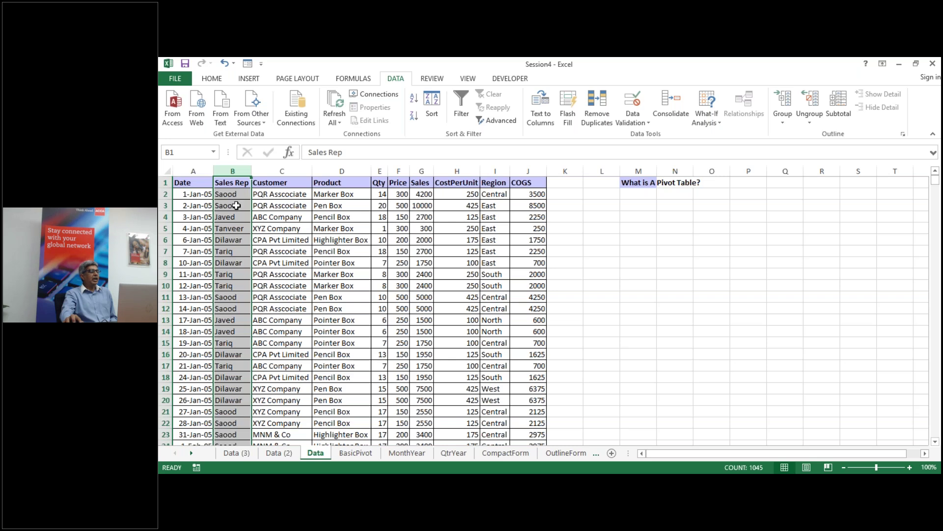
pyautogui.click(282, 171)
pyautogui.click(342, 171)
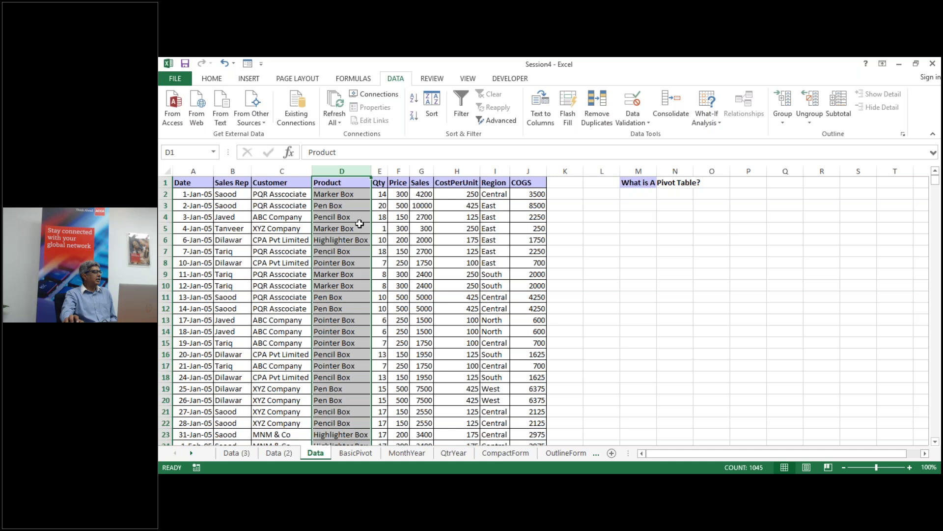
pyautogui.click(349, 220)
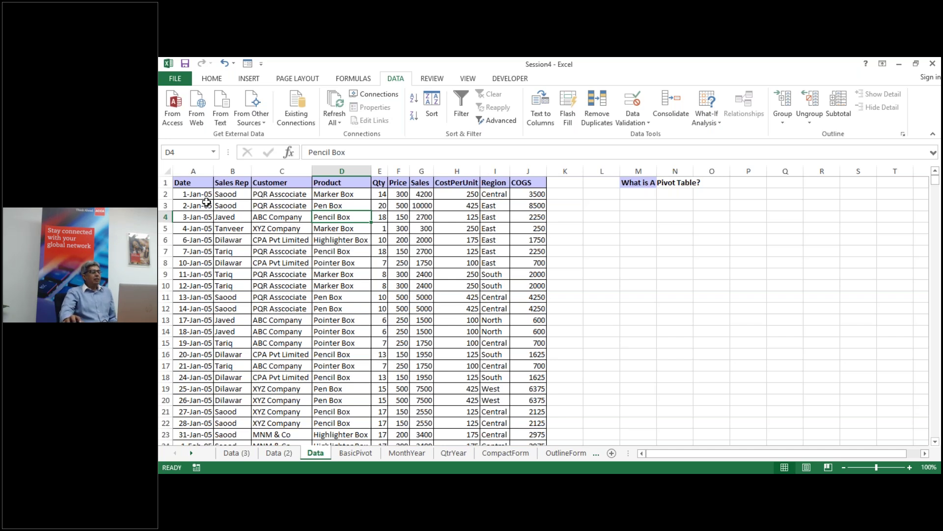
pyautogui.click(166, 194)
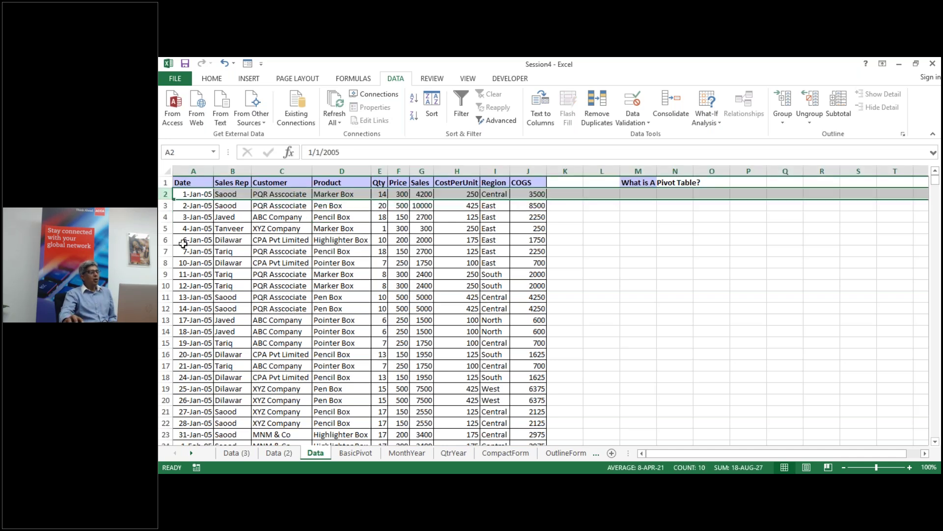
pyautogui.click(166, 251)
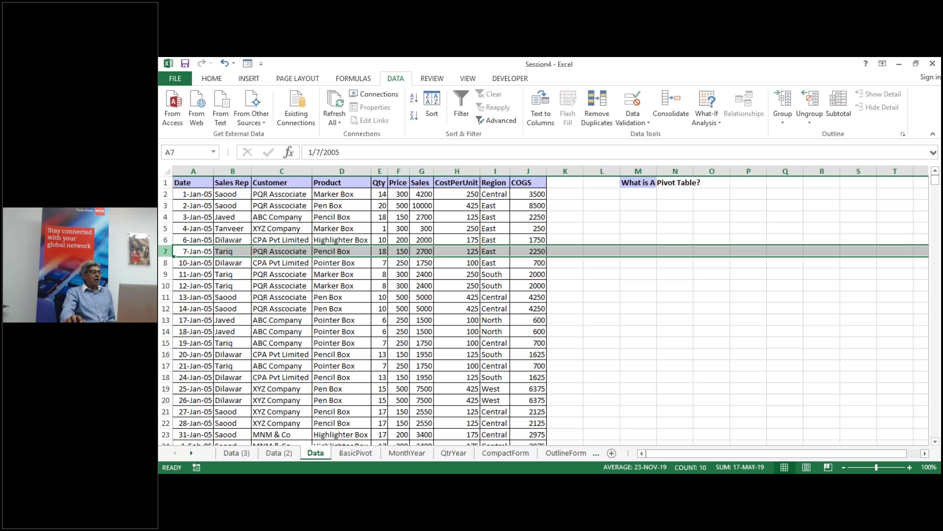
# Step: Trial-edit row 7's Pencil Box entry, leaving it unchanged, then clear Marker Box from D10
pyautogui.click(360, 251)
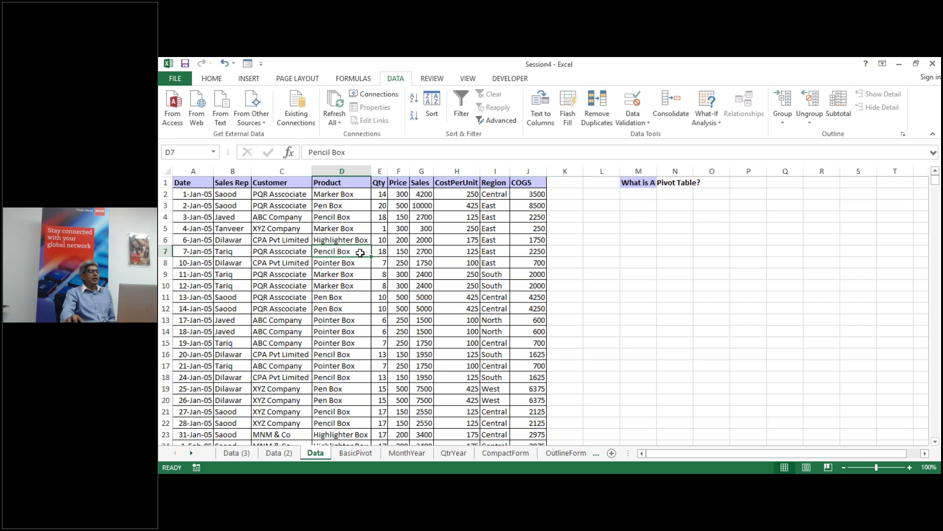
pyautogui.doubleClick(360, 252)
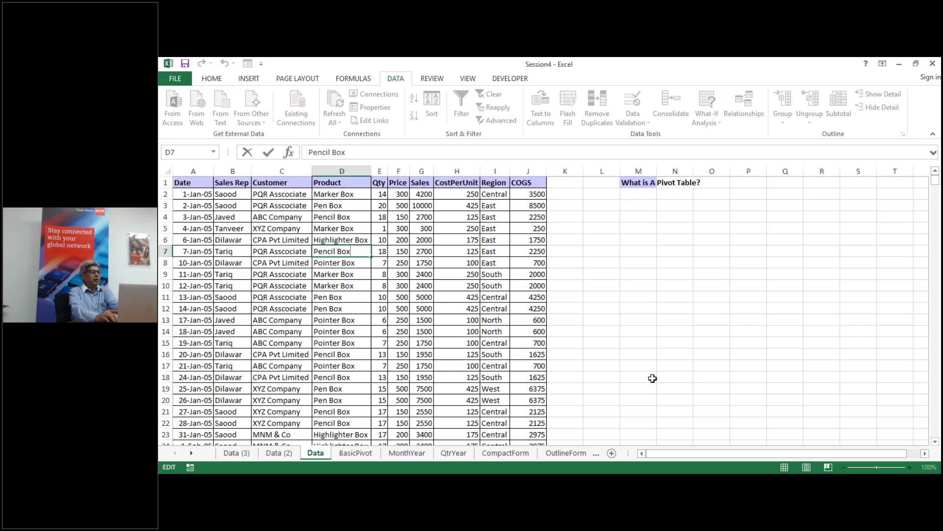
pyautogui.write('/')
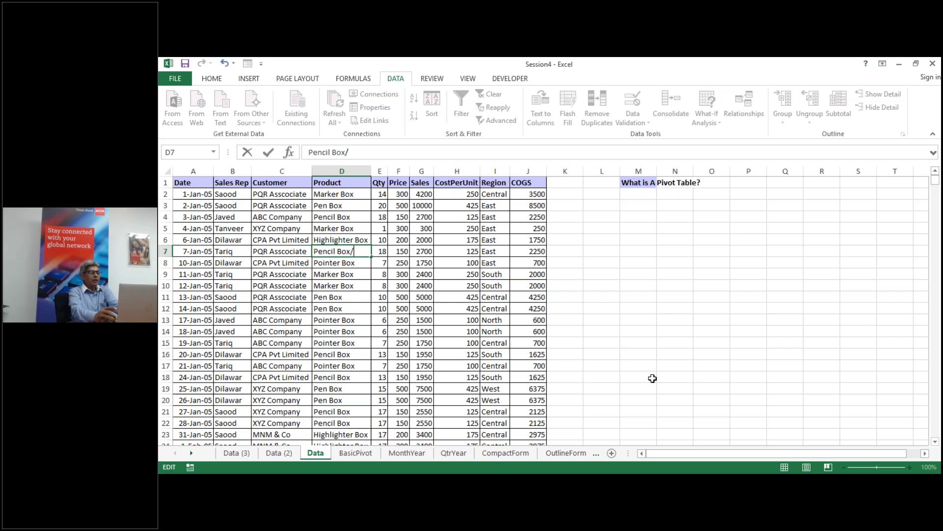
pyautogui.write('Pen')
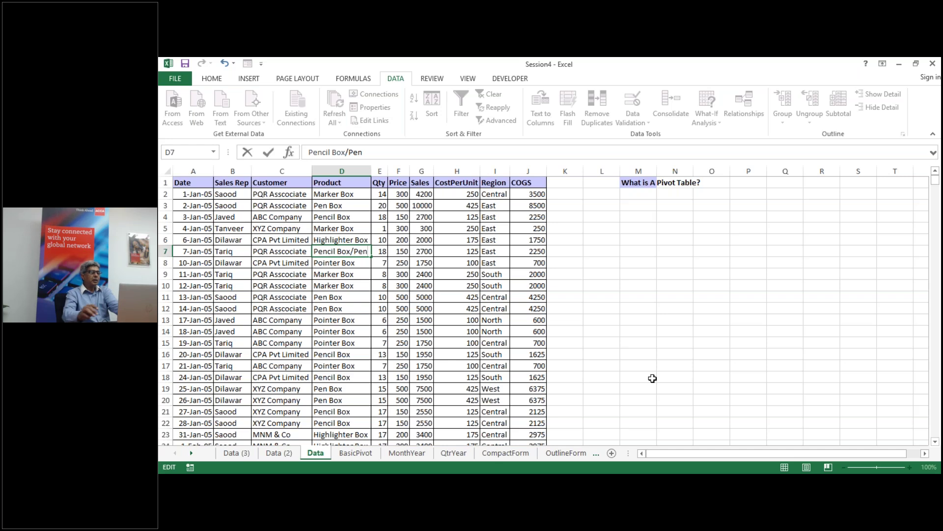
pyautogui.write('Box')
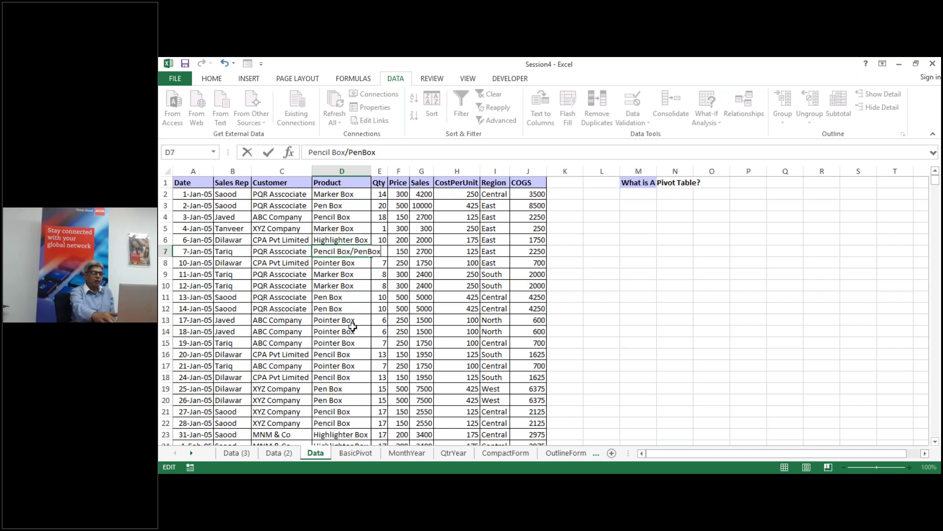
pyautogui.press('BackSpace')
pyautogui.press('BackSpace')
pyautogui.press('BackSpace')
pyautogui.press('BackSpace')
pyautogui.press('BackSpace')
pyautogui.press('BackSpace')
pyautogui.press('BackSpace')
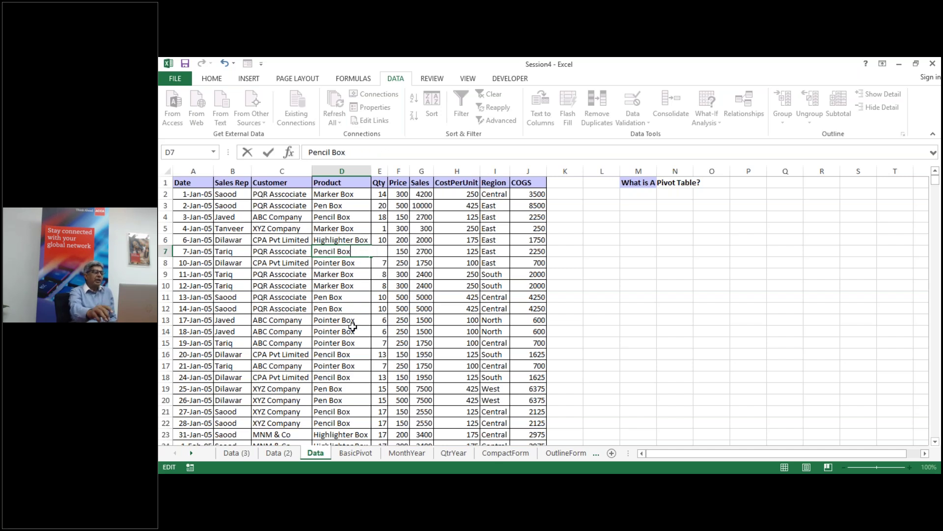
pyautogui.press('Return')
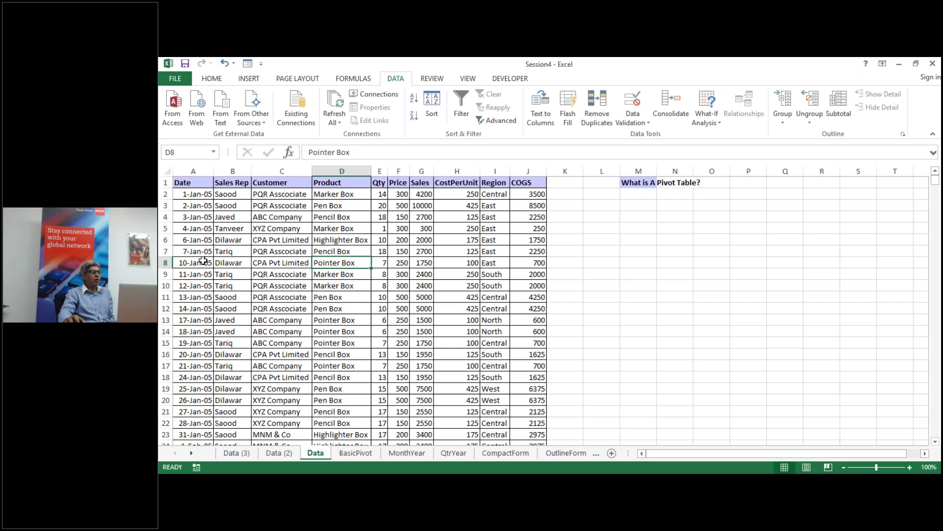
pyautogui.click(166, 251)
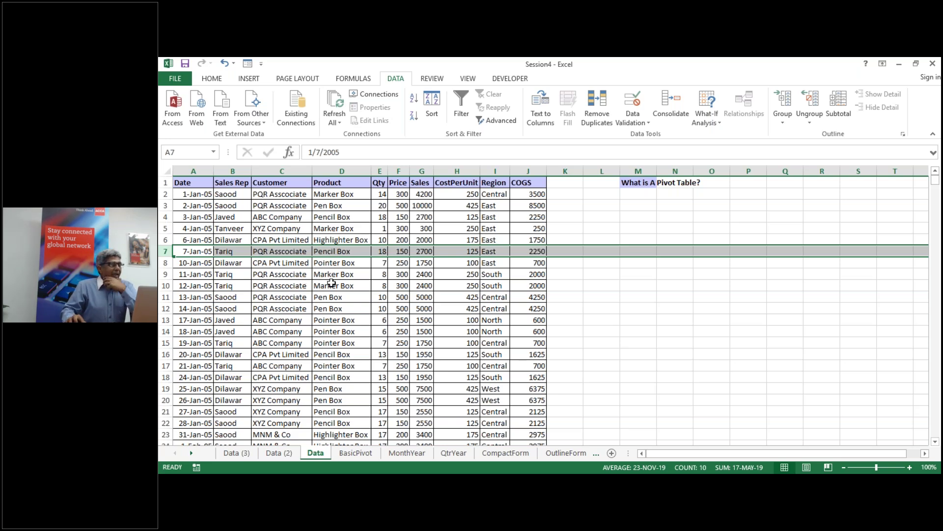
pyautogui.click(331, 285)
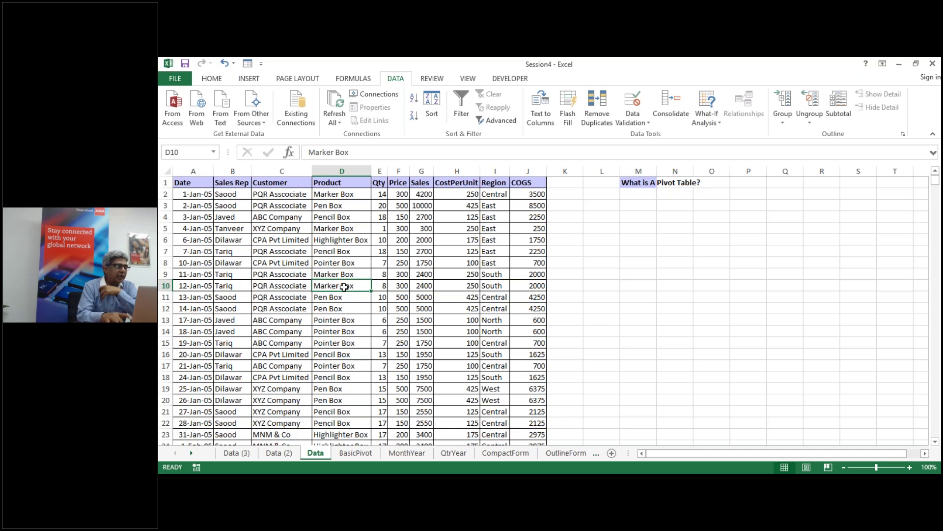
pyautogui.press('Delete')
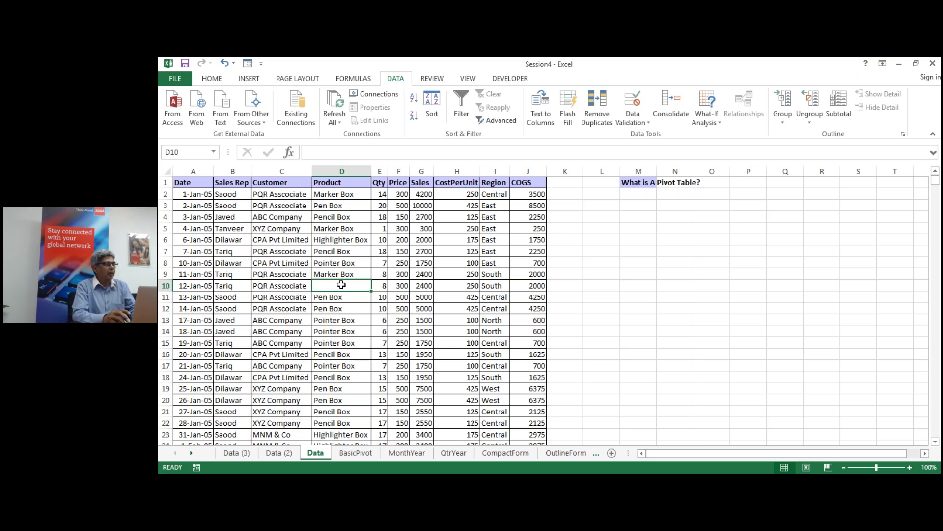
# Step: Undo the deletion to restore Marker Box in D10 and select column A, Date
pyautogui.hotkey('ctrl', 'z')
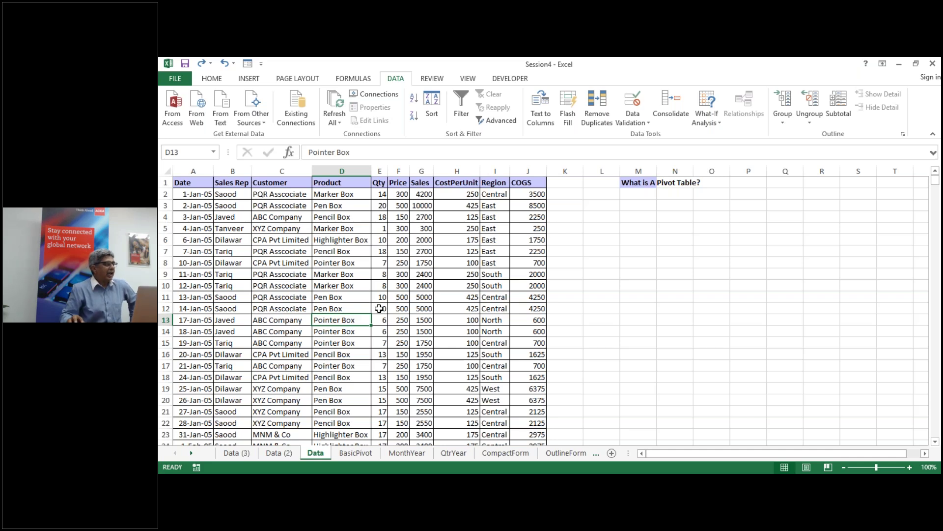
pyautogui.click(191, 171)
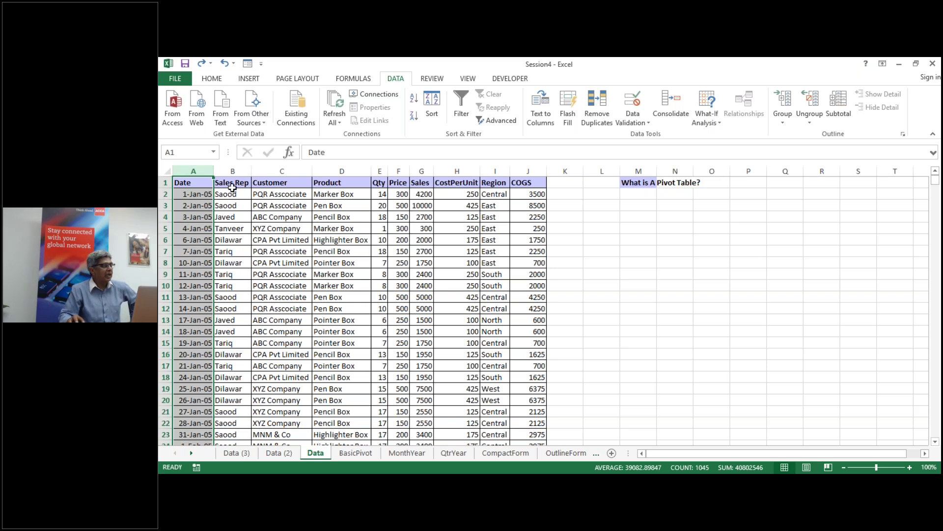
pyautogui.click(233, 169)
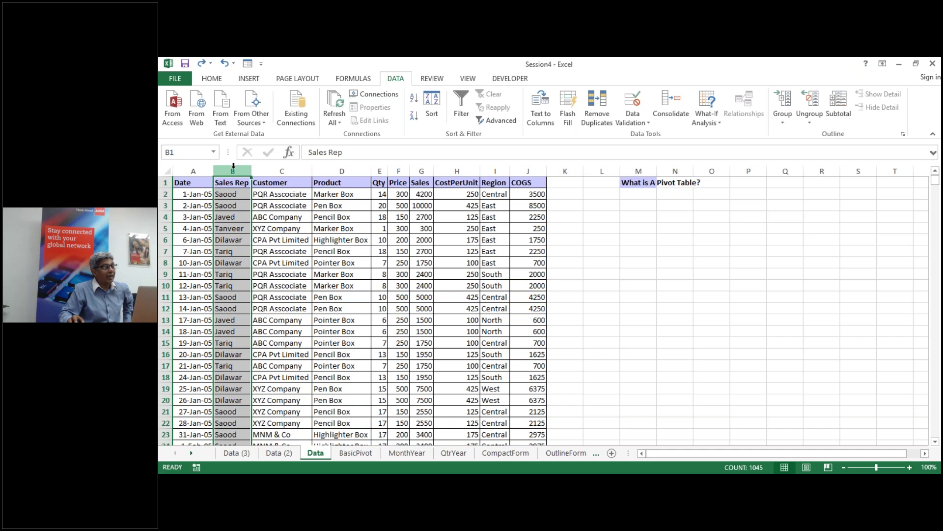
pyautogui.click(280, 171)
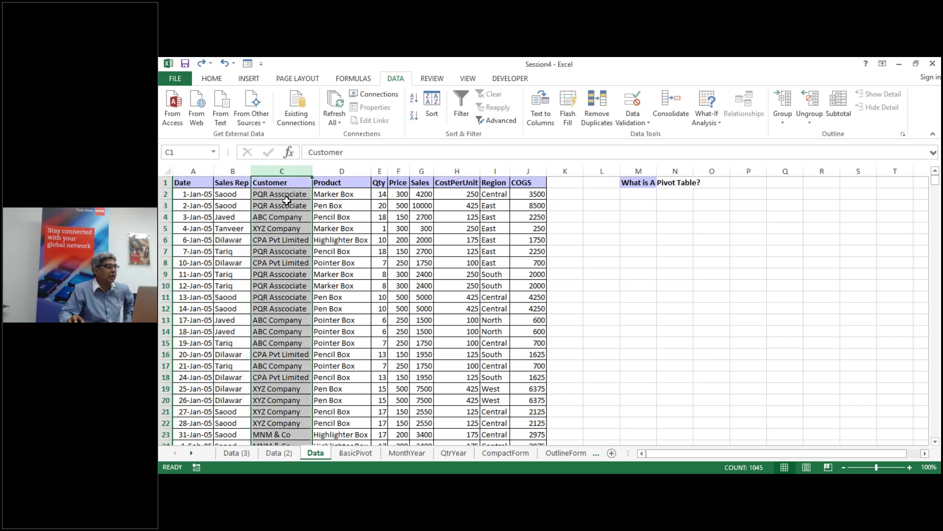
pyautogui.click(233, 171)
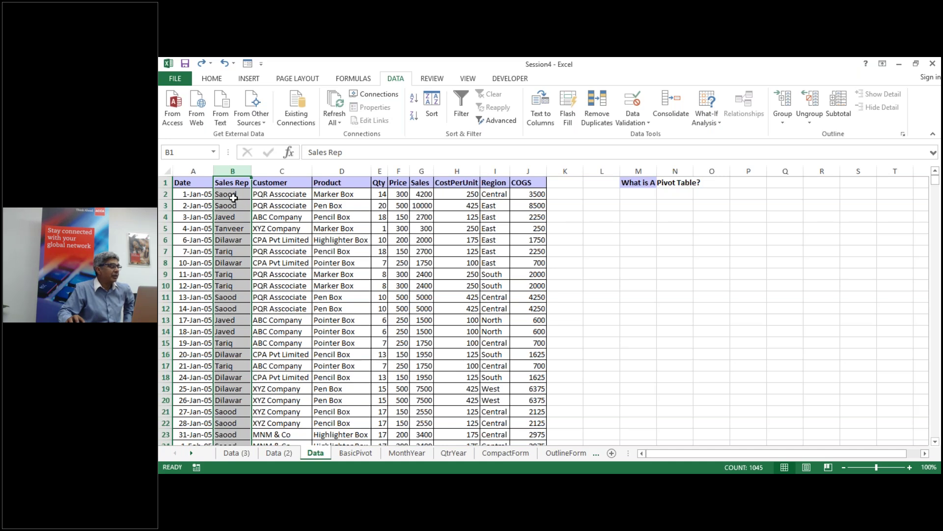
pyautogui.click(270, 172)
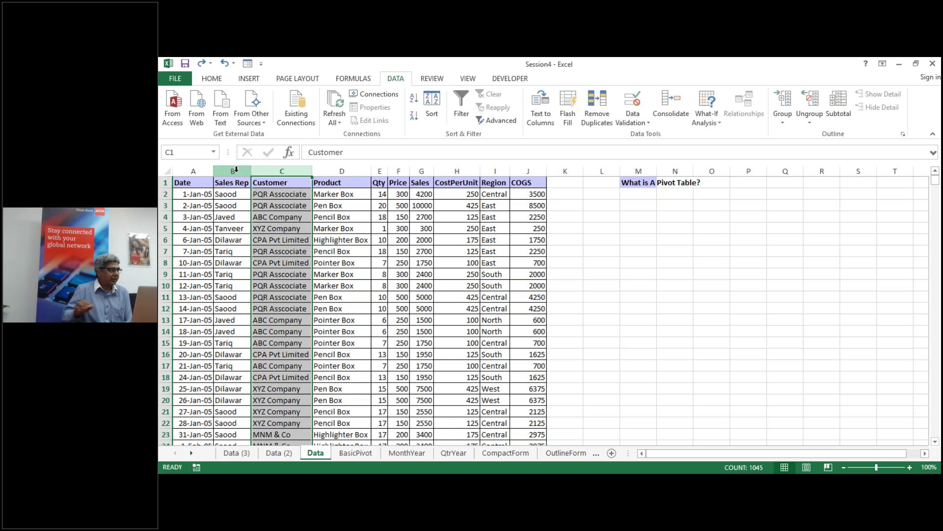
pyautogui.click(366, 259)
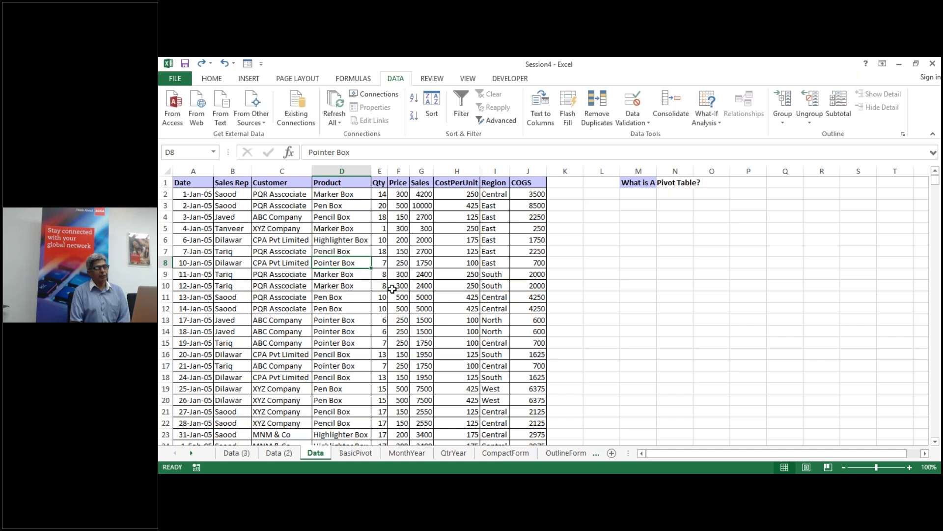
pyautogui.click(358, 275)
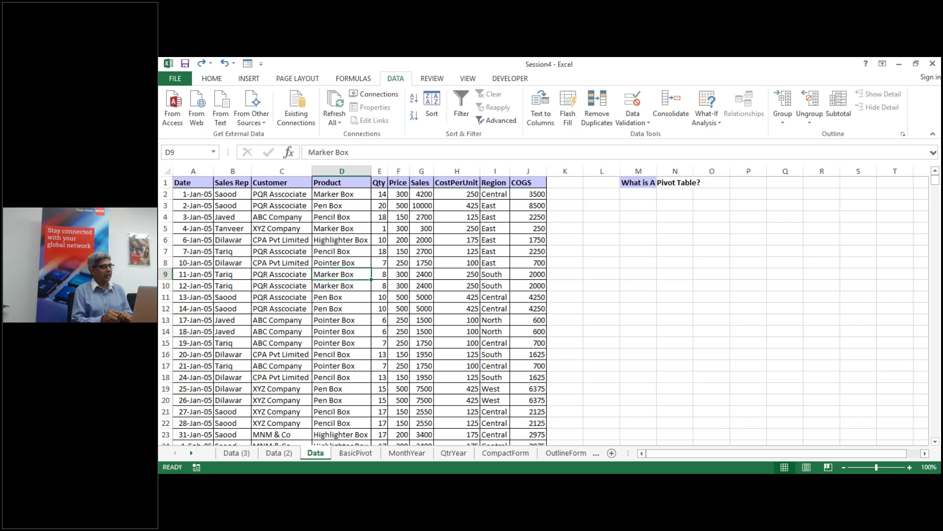
pyautogui.press('alt')
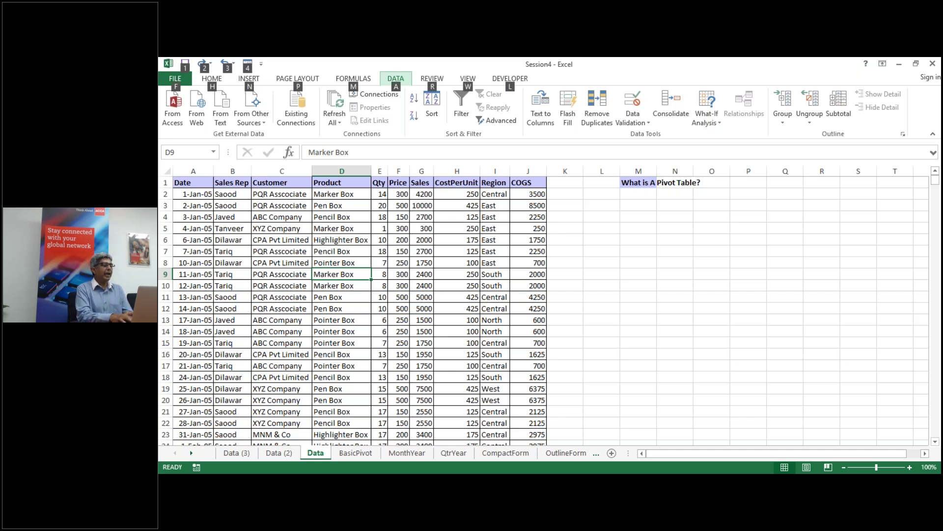
pyautogui.press('n')
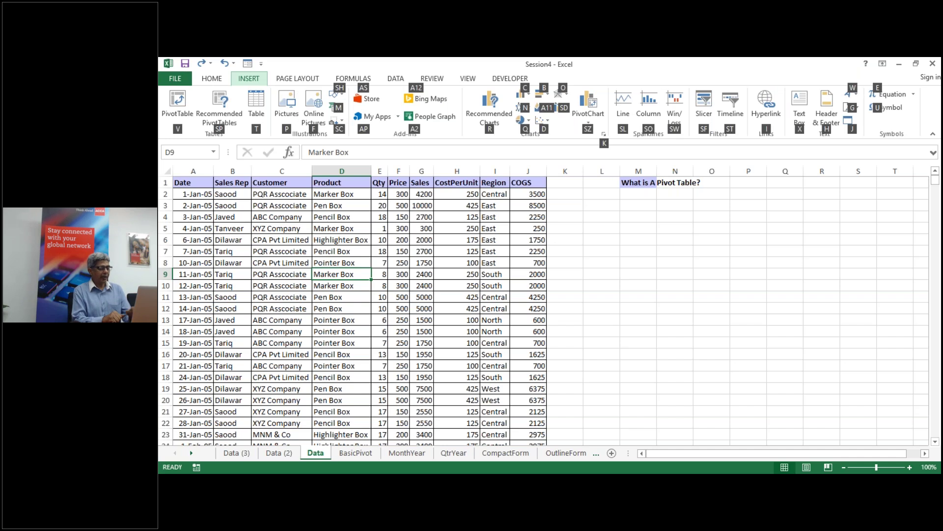
pyautogui.press('v')
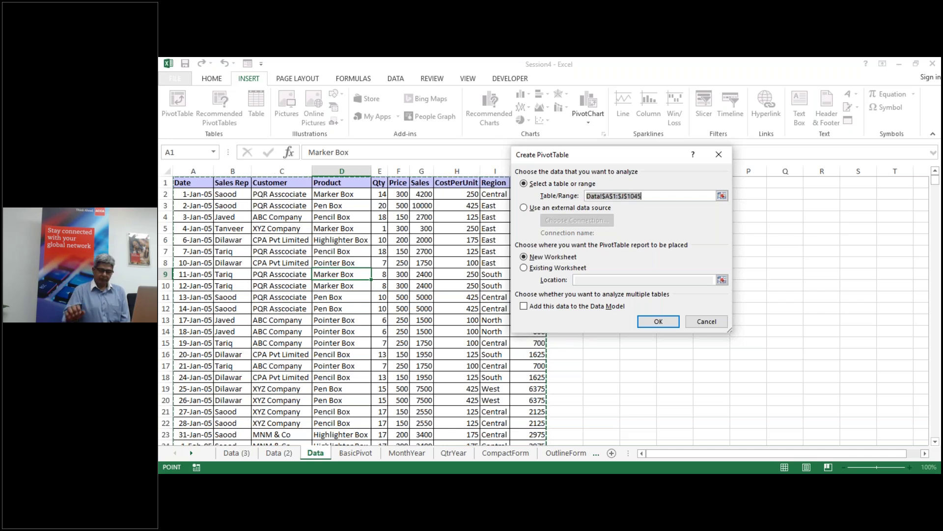
pyautogui.moveTo(573, 158); pyautogui.dragTo(706, 191)
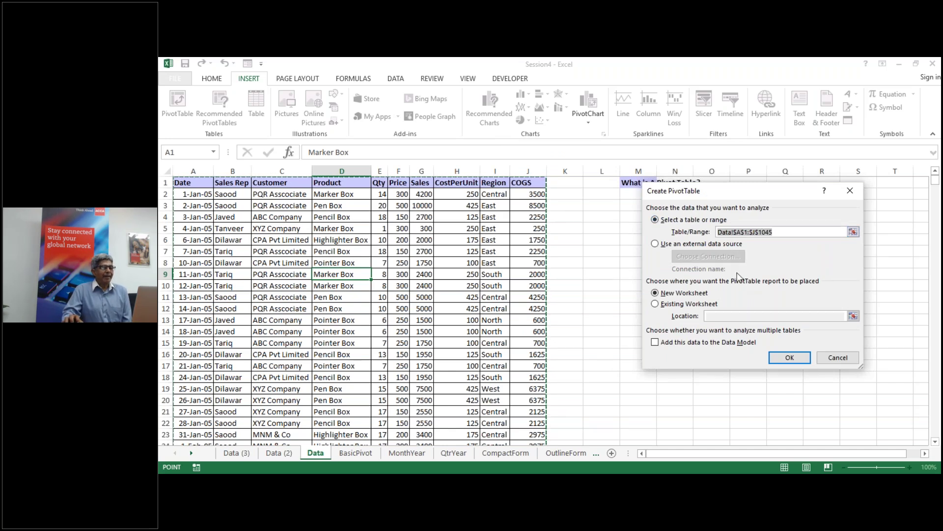
pyautogui.click(838, 357)
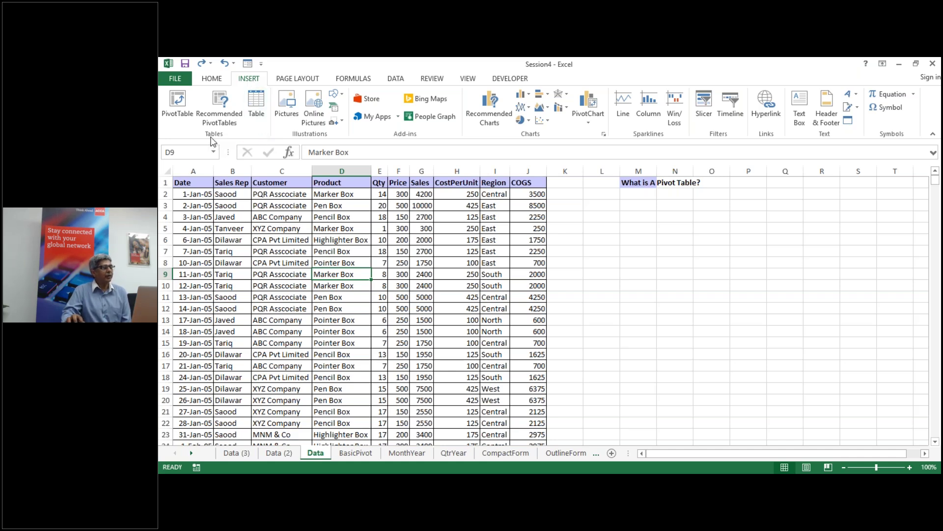
# Step: Insert a PivotTable from Data!$A$1:$J$1045 onto a new worksheet
pyautogui.click(177, 113)
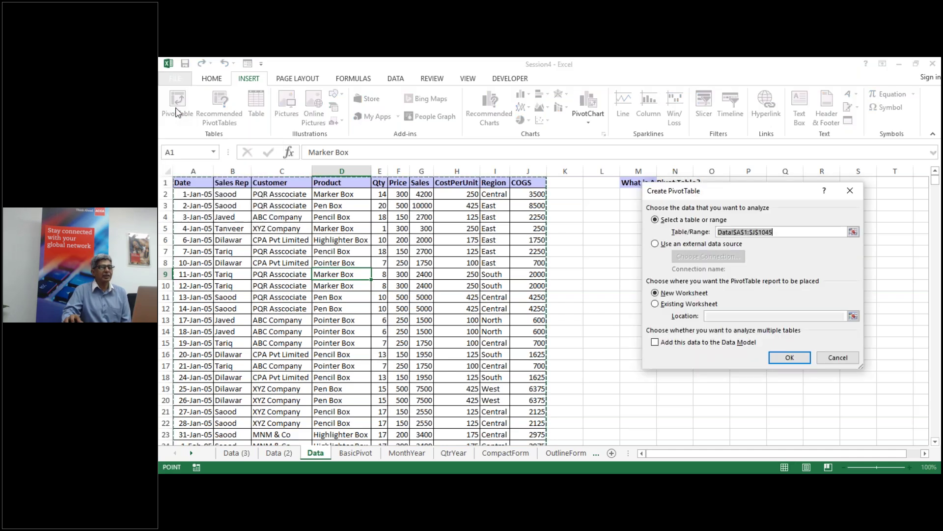
pyautogui.moveTo(689, 200); pyautogui.dragTo(630, 206)
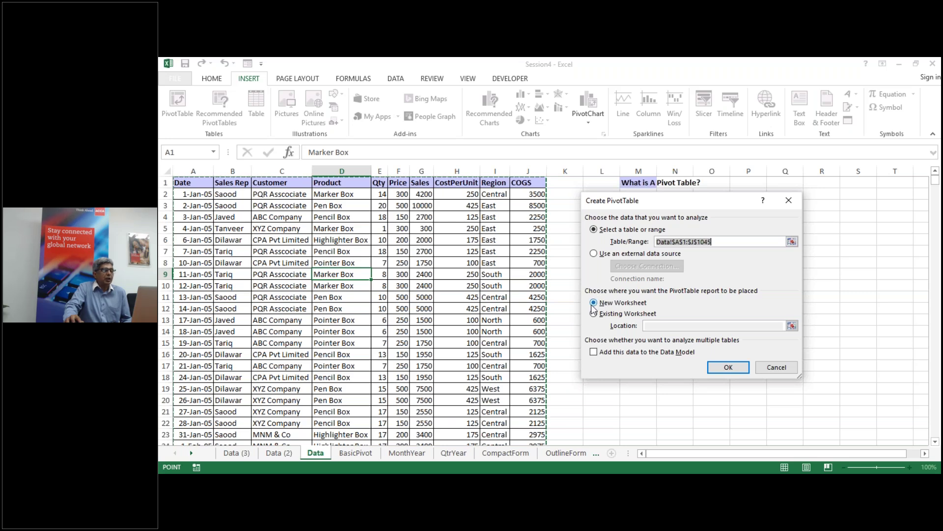
pyautogui.click(729, 372)
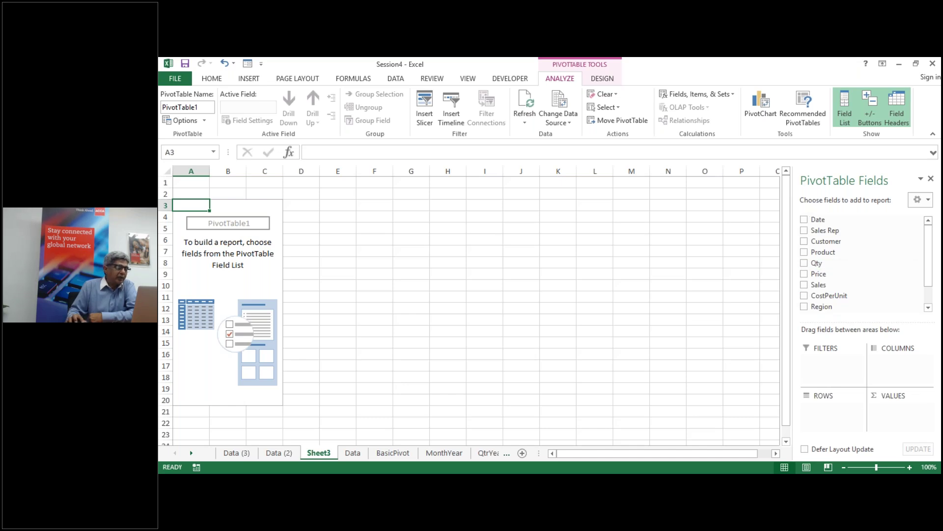
pyautogui.click(353, 453)
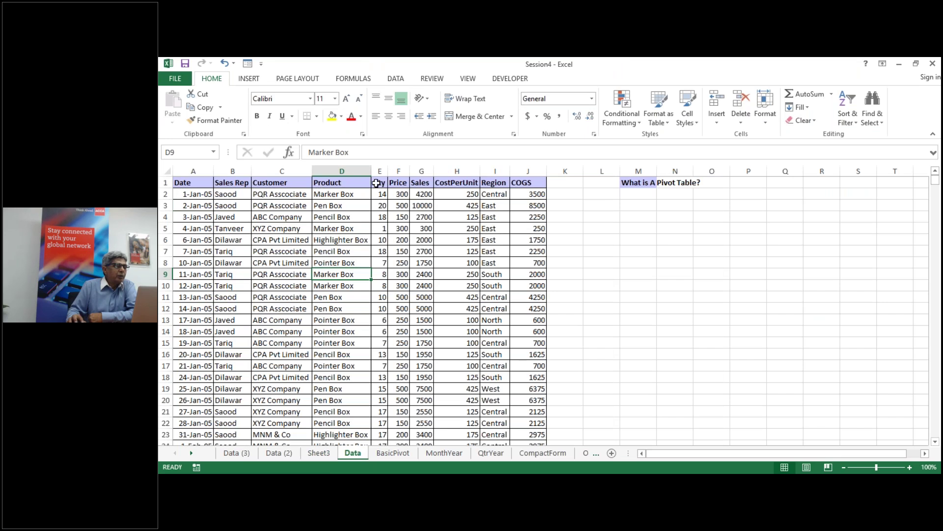
pyautogui.click(319, 453)
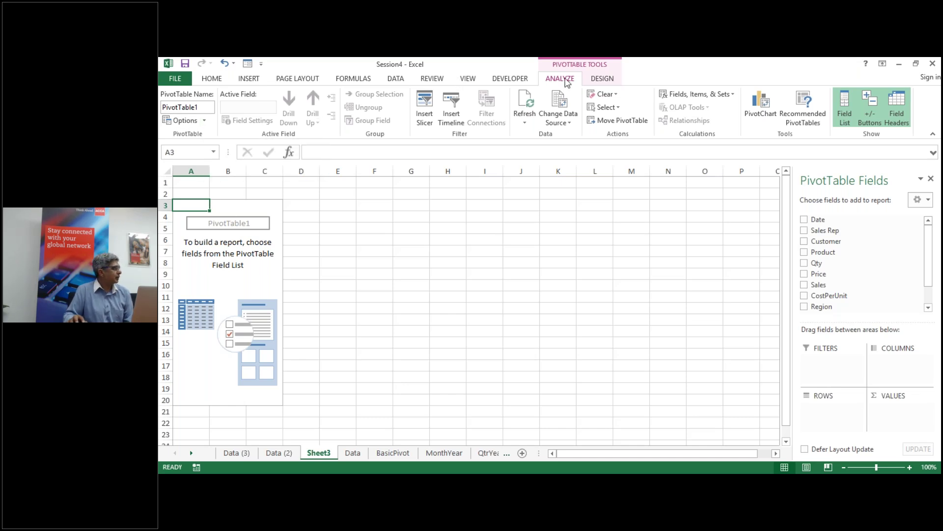
# Step: Switch PivotTable1 to the classic PivotTable layout in its Display options
pyautogui.click(205, 121)
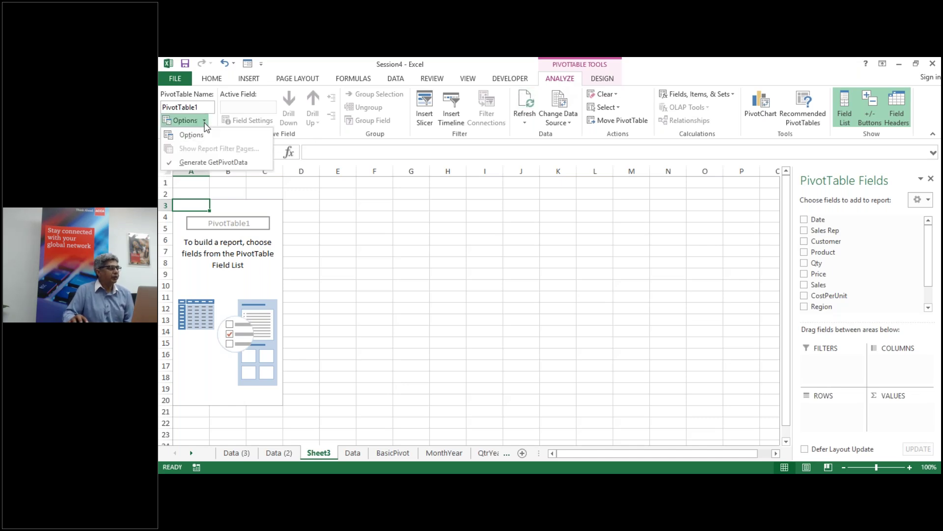
pyautogui.click(204, 138)
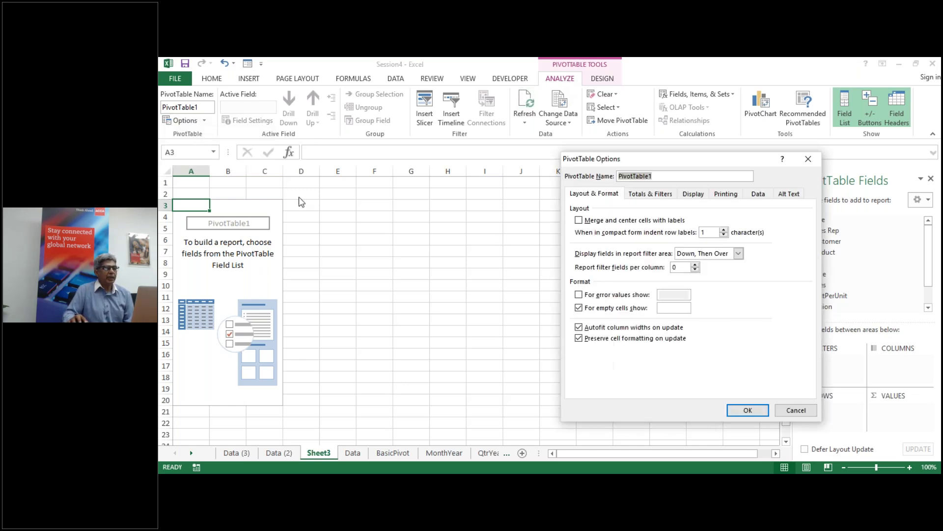
pyautogui.click(693, 194)
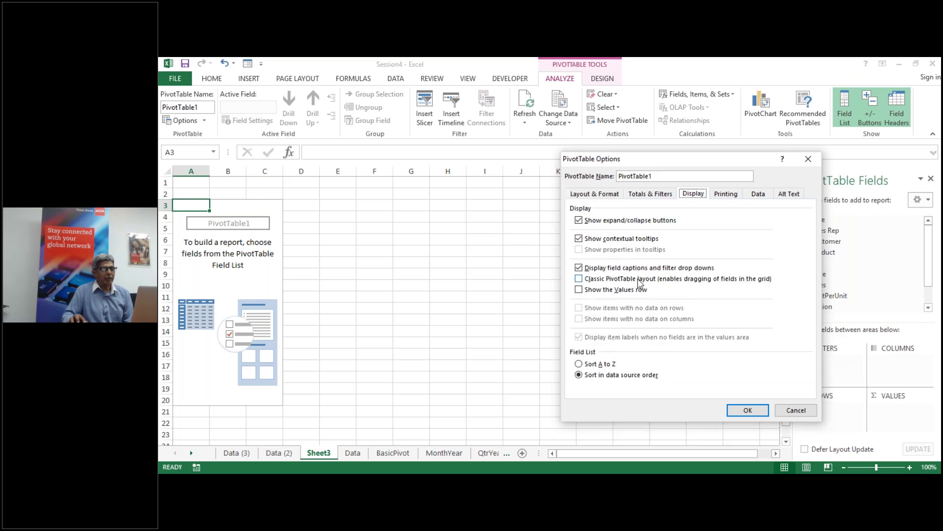
pyautogui.click(579, 279)
pyautogui.click(754, 410)
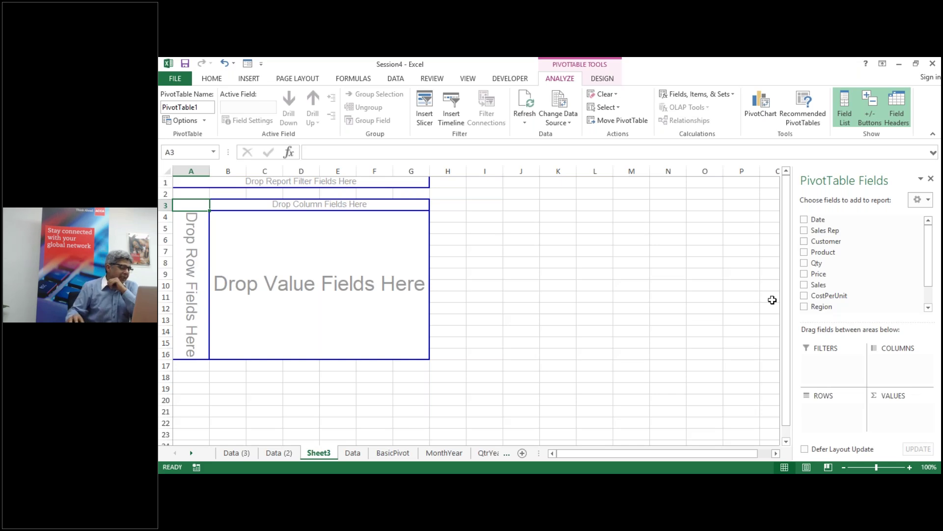
pyautogui.click(278, 455)
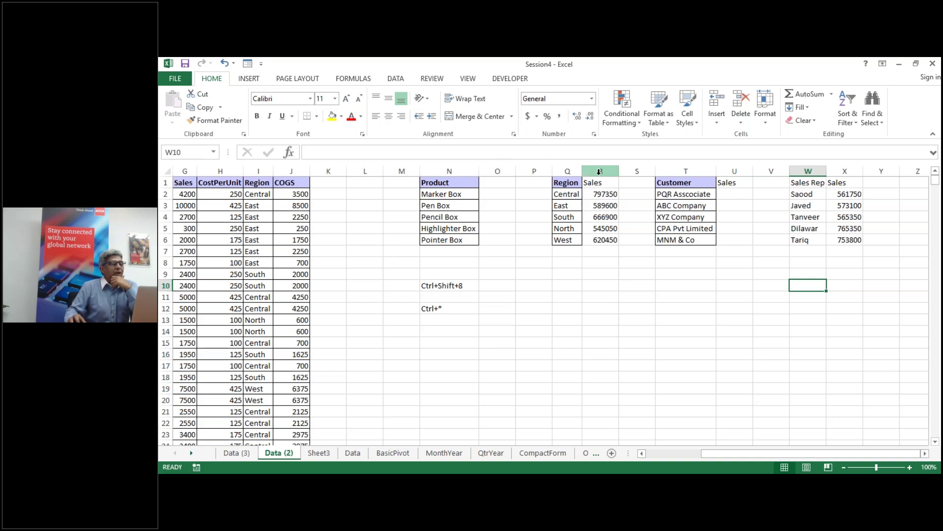
pyautogui.moveTo(570, 184); pyautogui.dragTo(607, 238)
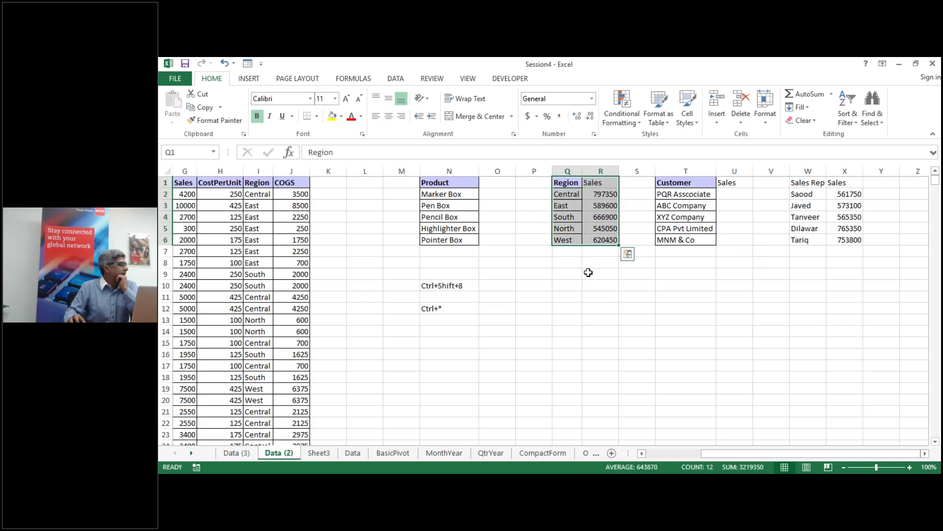
pyautogui.click(319, 453)
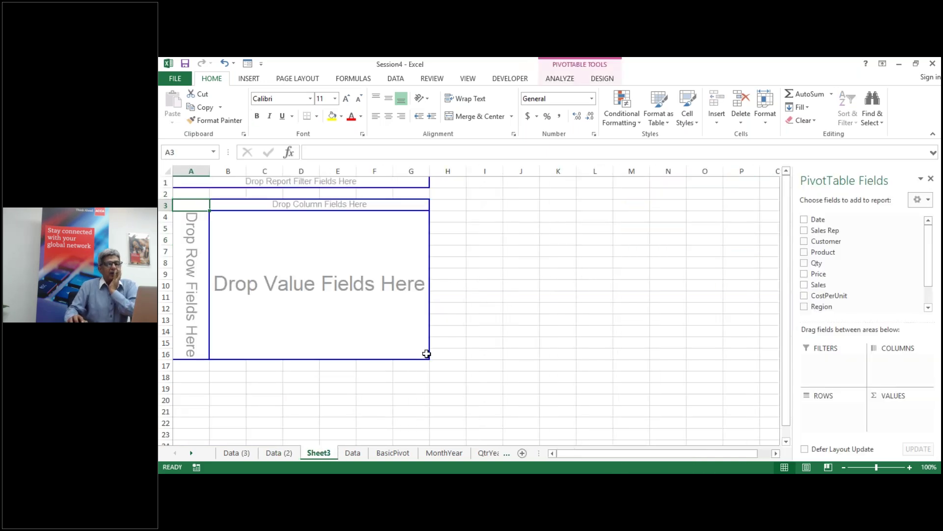
# Step: Add Region to the pivot rows, then view the Data (2) sheet's Region and Sales summary
pyautogui.click(804, 307)
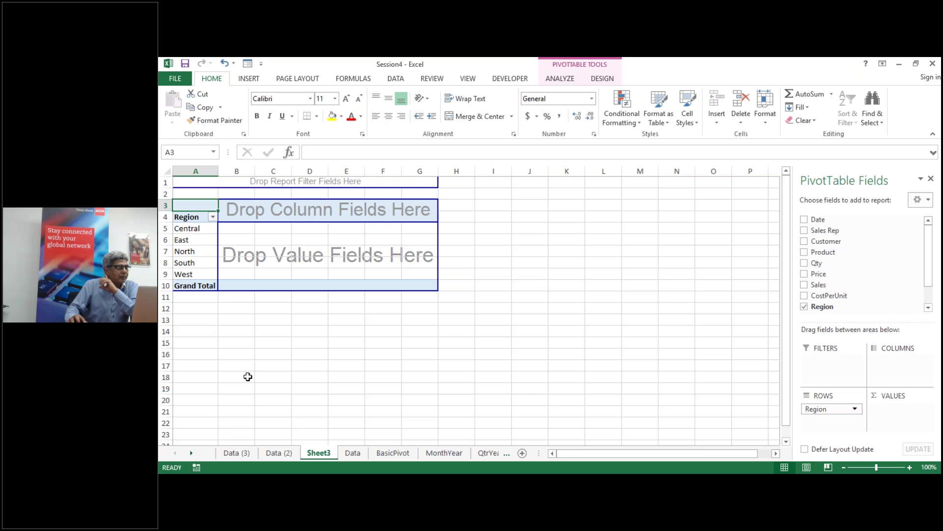
pyautogui.click(279, 452)
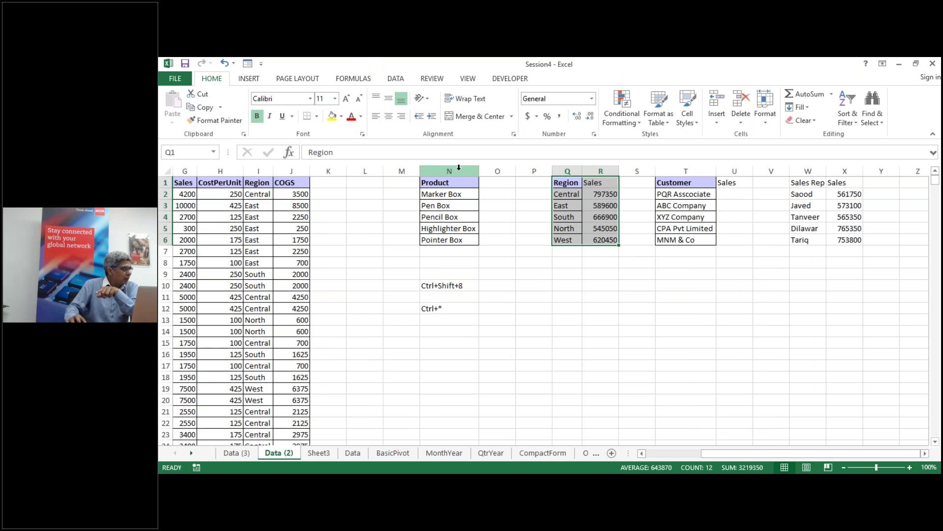
# Step: Go back to Sheet3's PivotTable listing the five regions and Grand Total
pyautogui.click(326, 453)
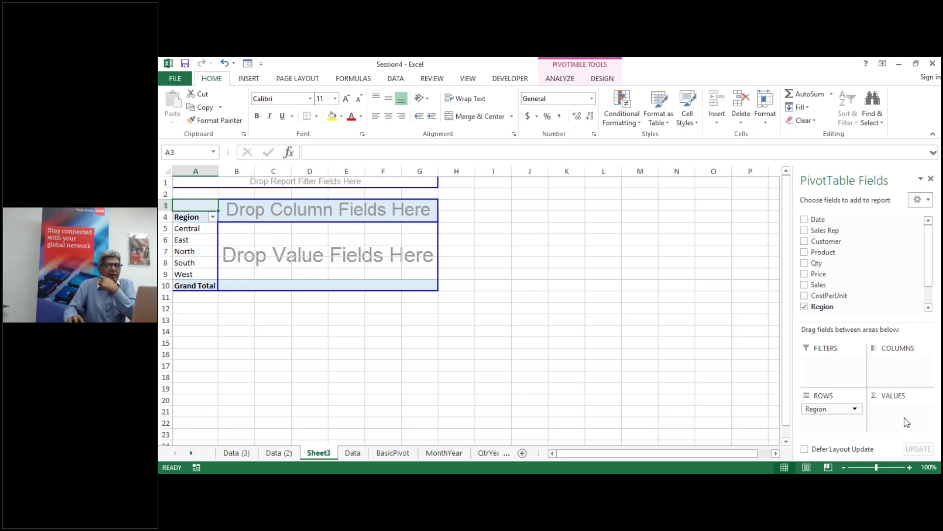
pyautogui.click(805, 285)
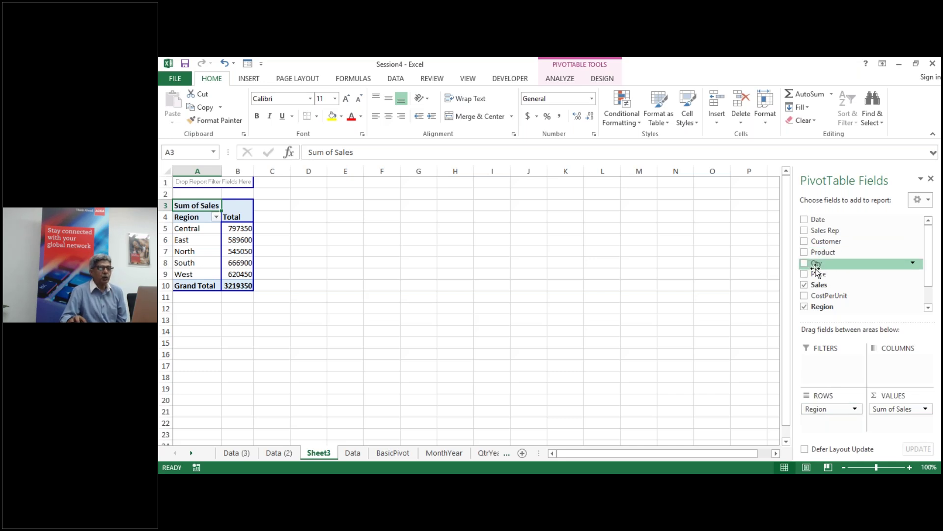
pyautogui.click(805, 286)
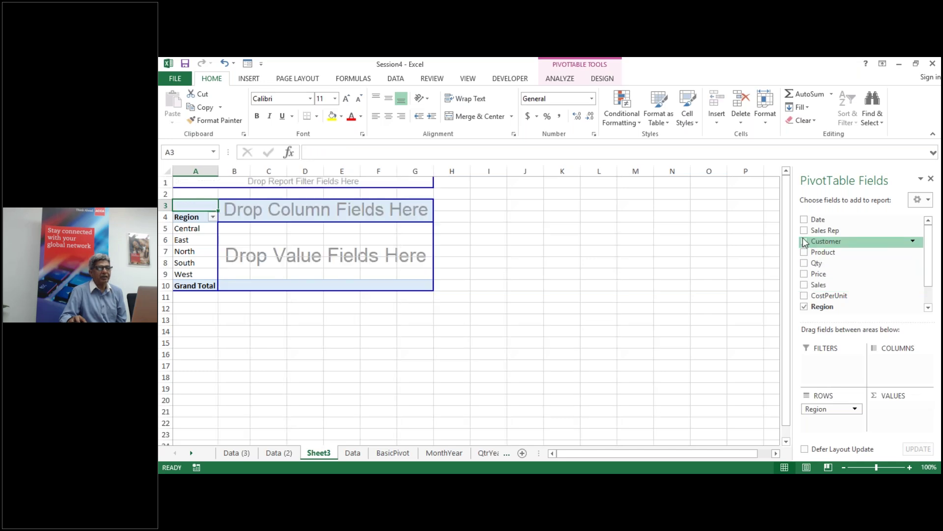
# Step: Try Sales Rep, Region and Customer as pivot rows, ending with Sales summed by Product
pyautogui.click(805, 230)
pyautogui.click(804, 231)
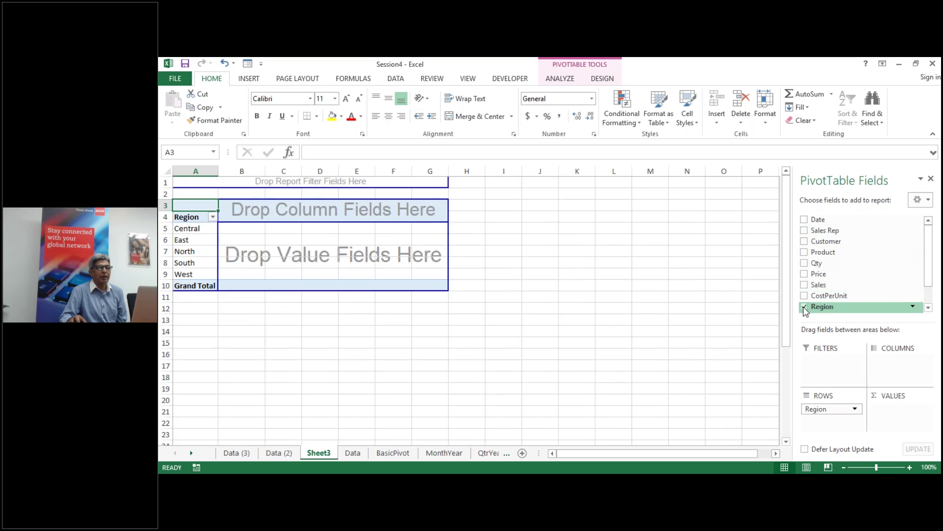
pyautogui.click(804, 307)
pyautogui.click(804, 285)
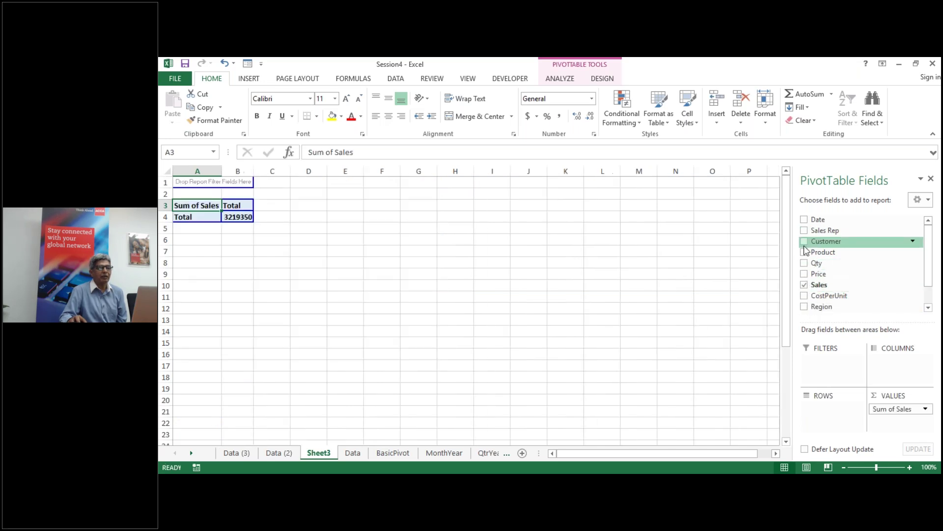
pyautogui.click(804, 231)
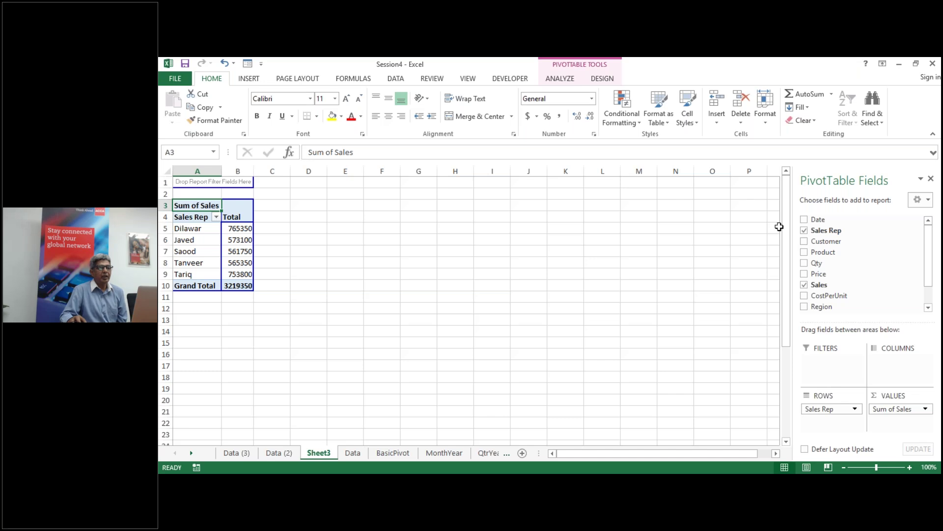
pyautogui.click(805, 231)
pyautogui.click(804, 241)
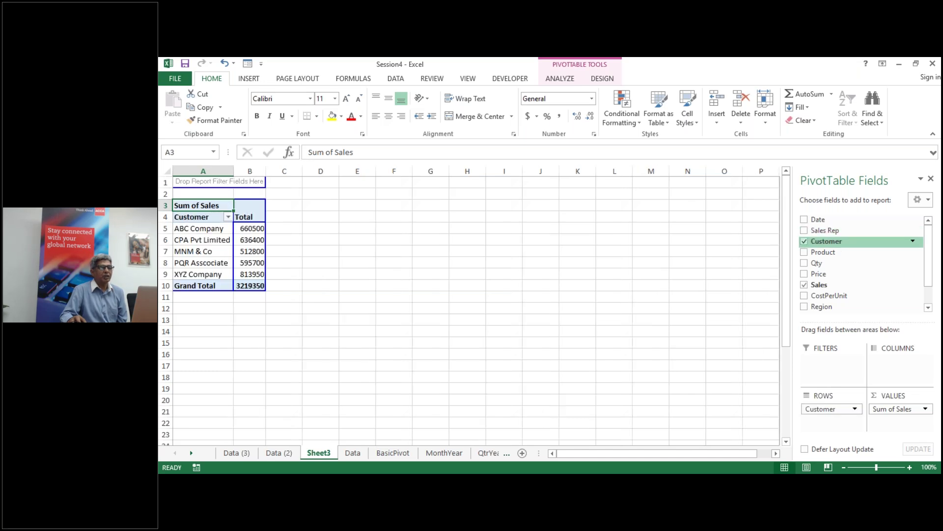
pyautogui.click(804, 242)
pyautogui.click(805, 252)
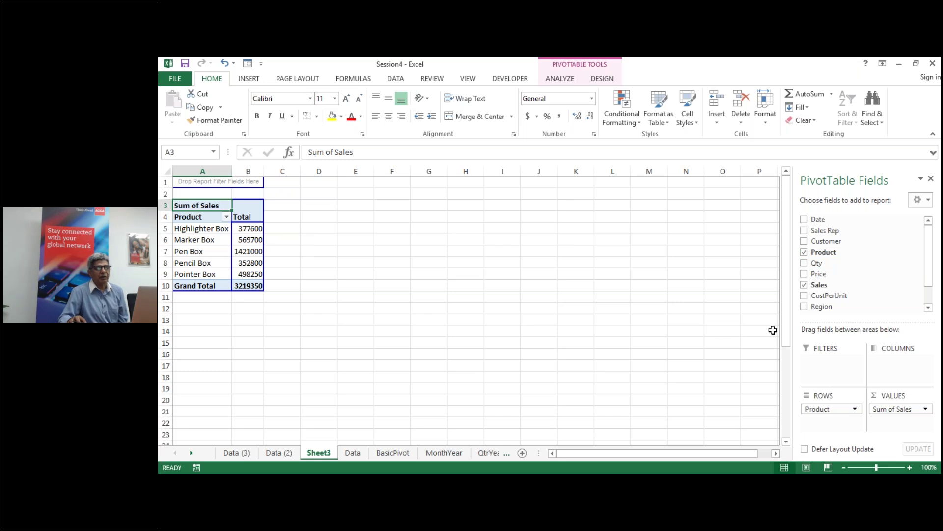
# Step: Replace Sales with CostPerUnit summed by Product, then move to the BasicPivot and Data sheets
pyautogui.click(805, 285)
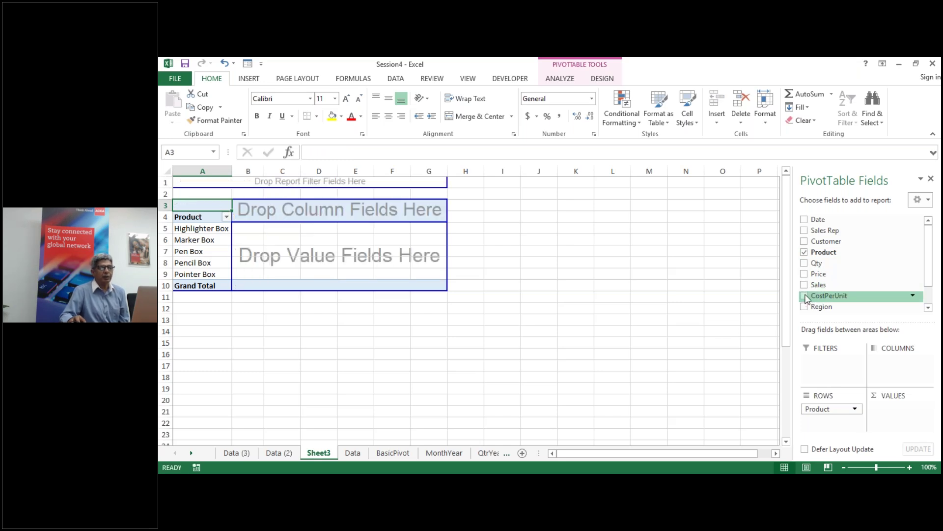
pyautogui.click(805, 296)
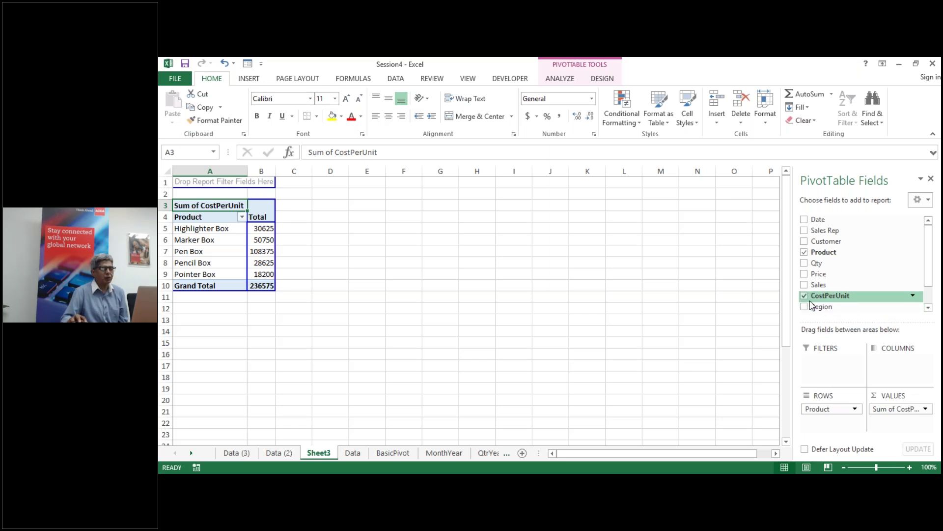
pyautogui.click(386, 451)
pyautogui.click(355, 454)
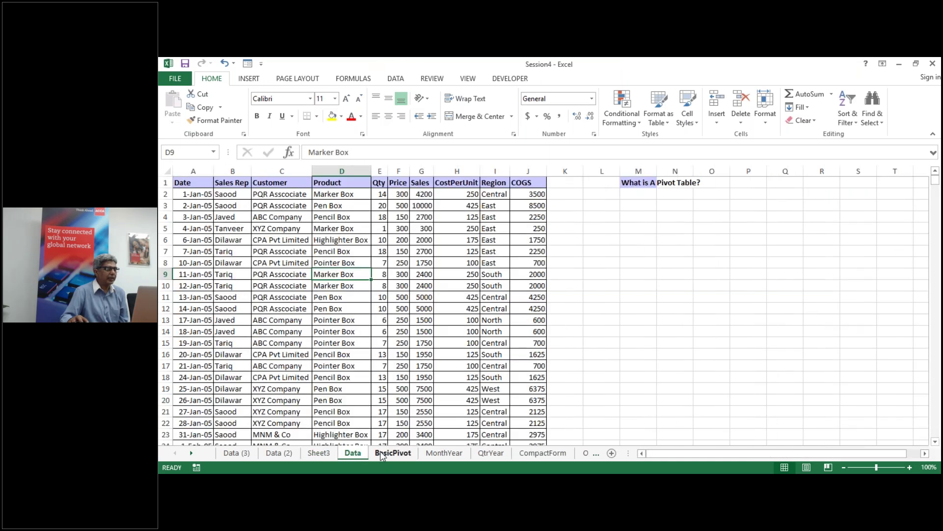
# Step: Flip between the BasicPivot and Data sheets, ending on Data with cell C7 selected
pyautogui.click(382, 455)
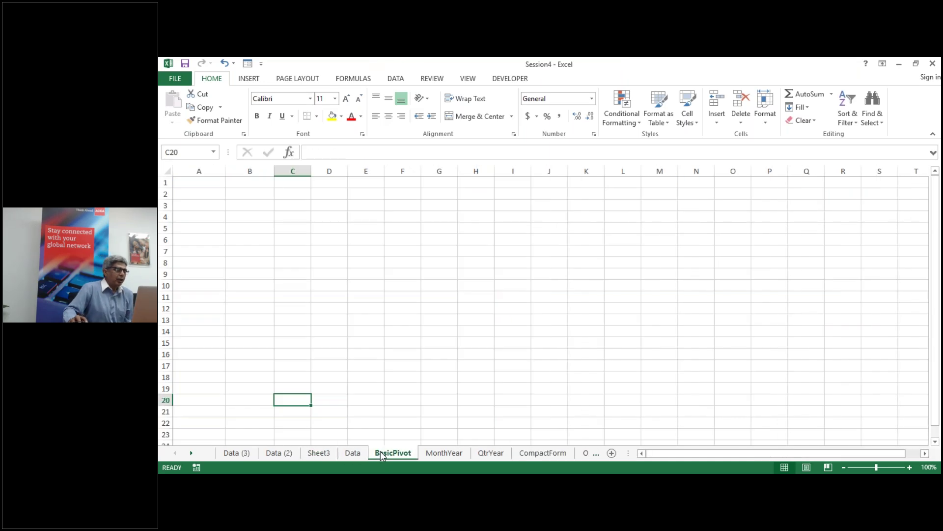
pyautogui.click(358, 452)
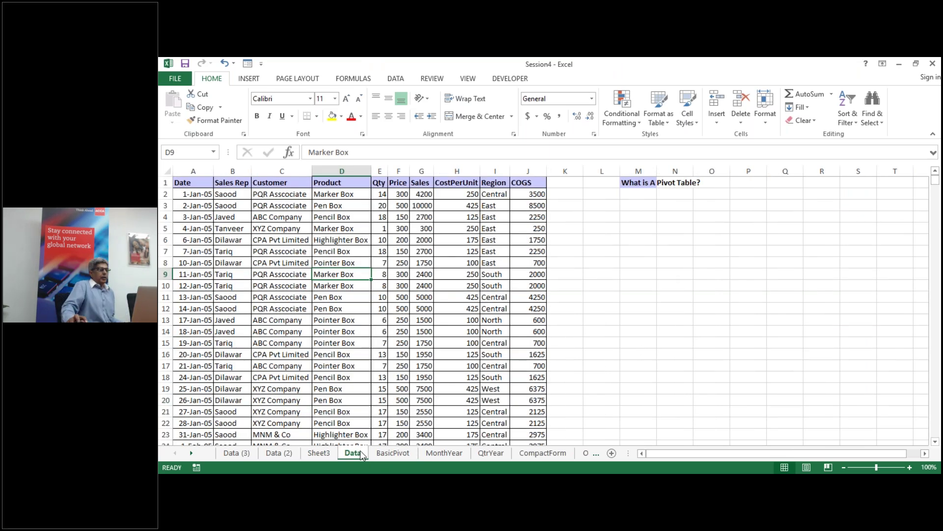
pyautogui.click(388, 453)
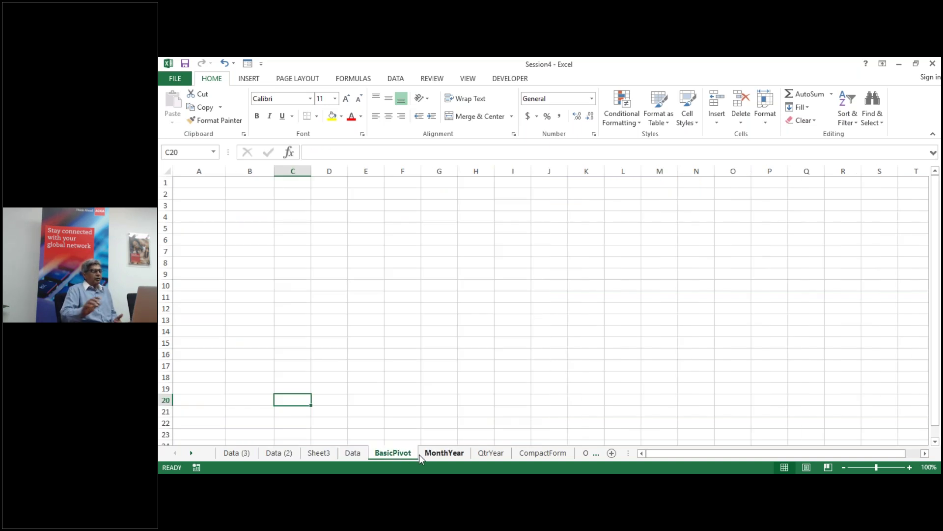
pyautogui.click(356, 453)
pyautogui.click(333, 319)
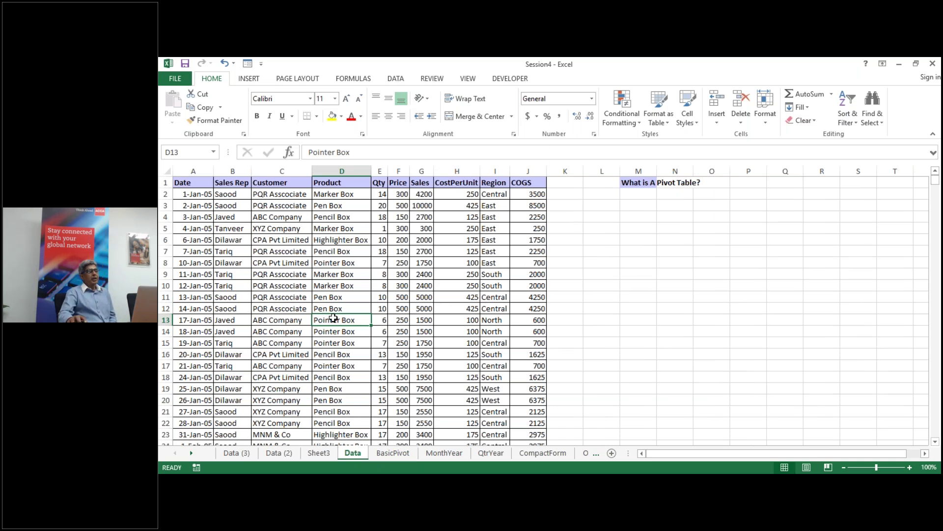
pyautogui.click(303, 250)
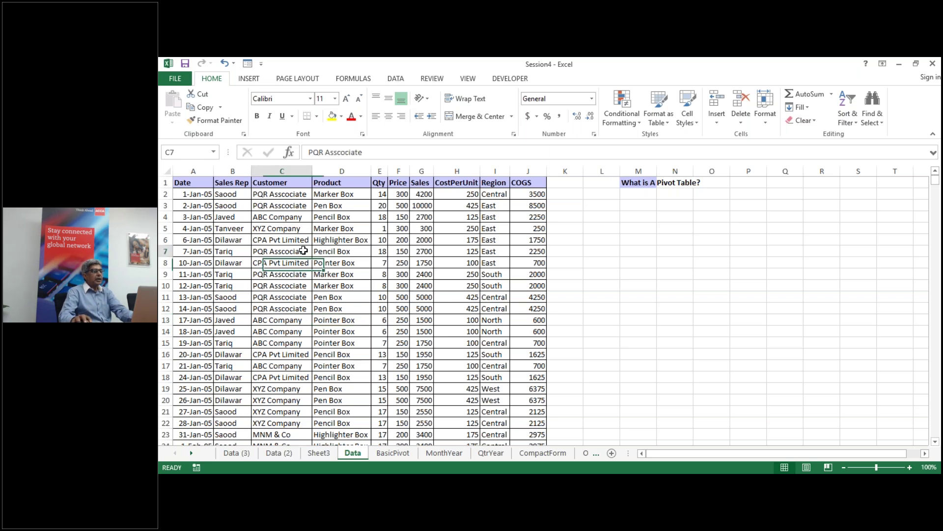
# Step: Convert the sales records into a table with Ctrl+T and name it PTData
pyautogui.hotkey('ctrl', 't')
pyautogui.click(683, 316)
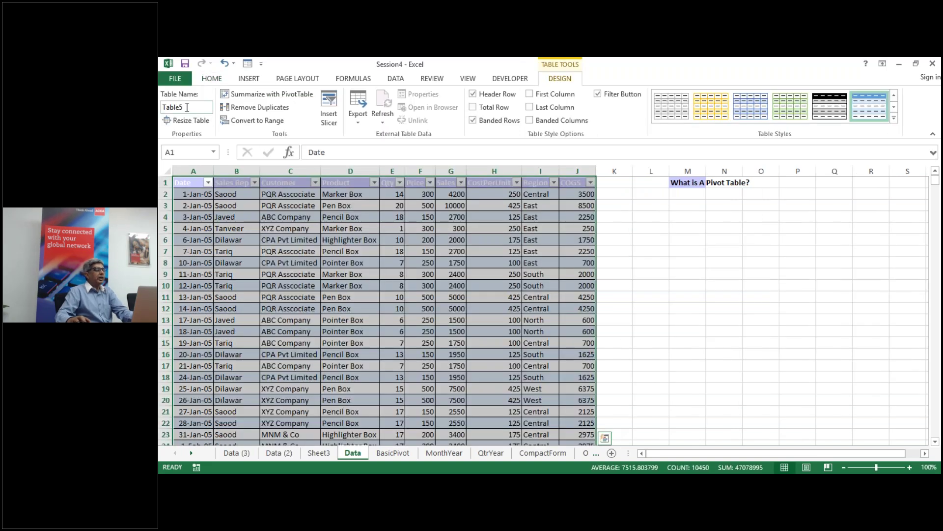
pyautogui.click(186, 107)
pyautogui.write('D')
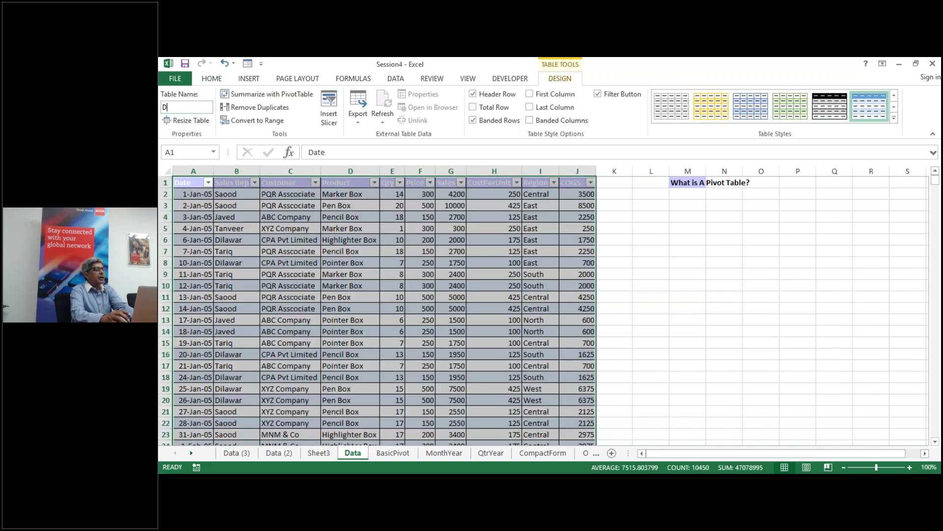
pyautogui.write('ata')
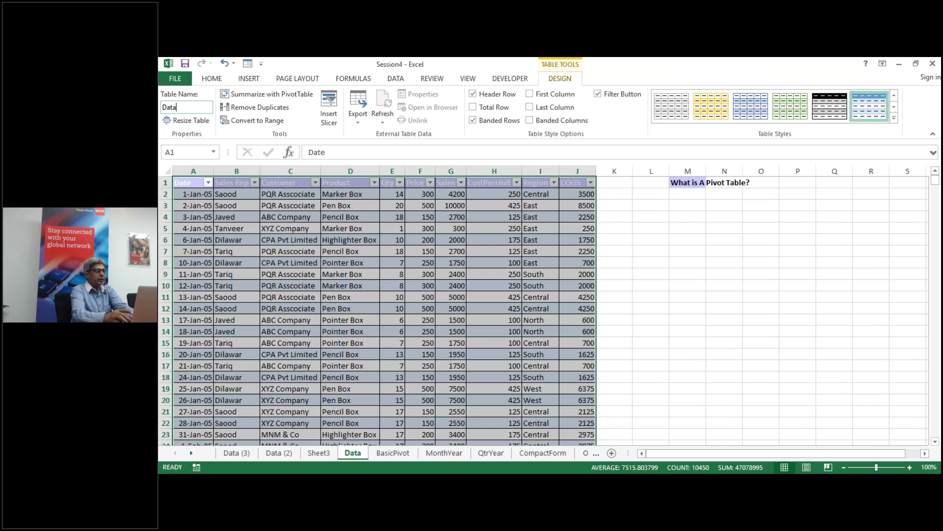
pyautogui.press('BackSpace')
pyautogui.press('BackSpace')
pyautogui.press('BackSpace')
pyautogui.press('BackSpace')
pyautogui.write('PT')
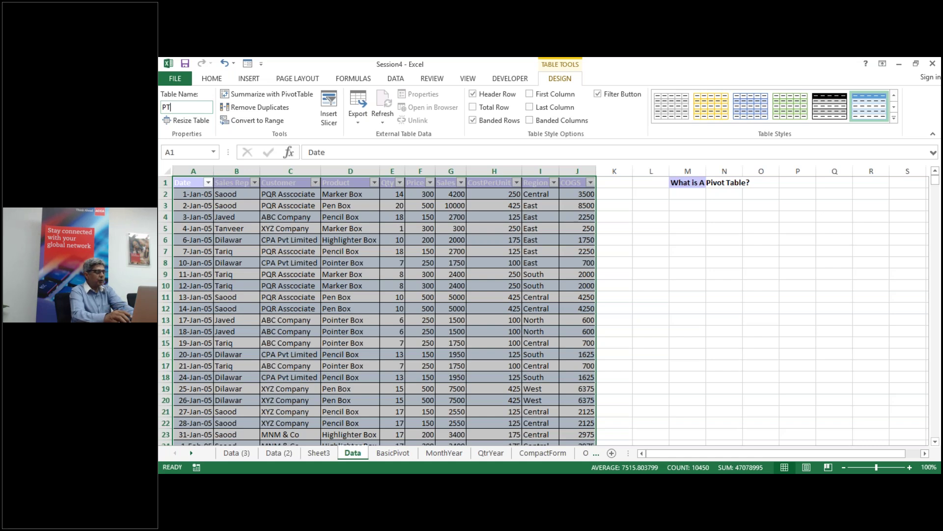
pyautogui.write('Data')
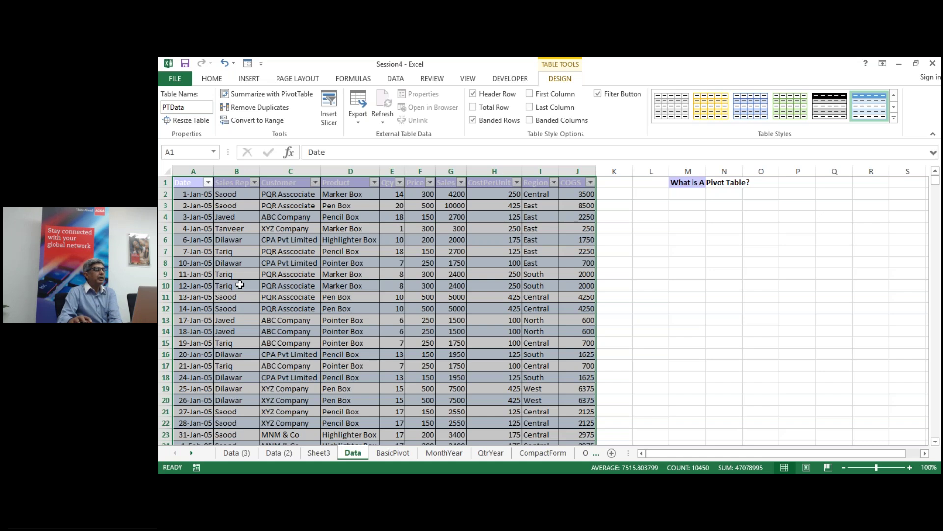
# Step: Insert a PivotTable at G7 of BasicPivot from ptdata via Alt+N+V, then choose to delete the sheet
pyautogui.click(397, 453)
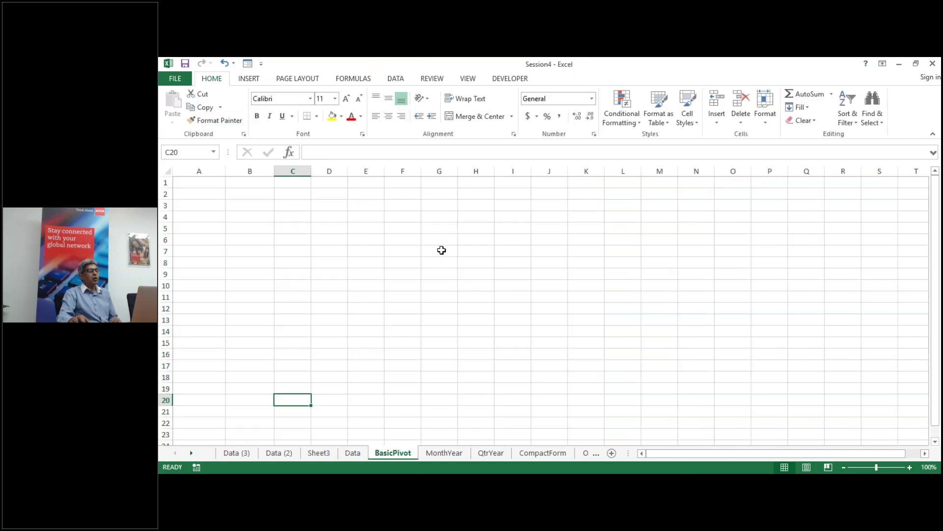
pyautogui.click(442, 249)
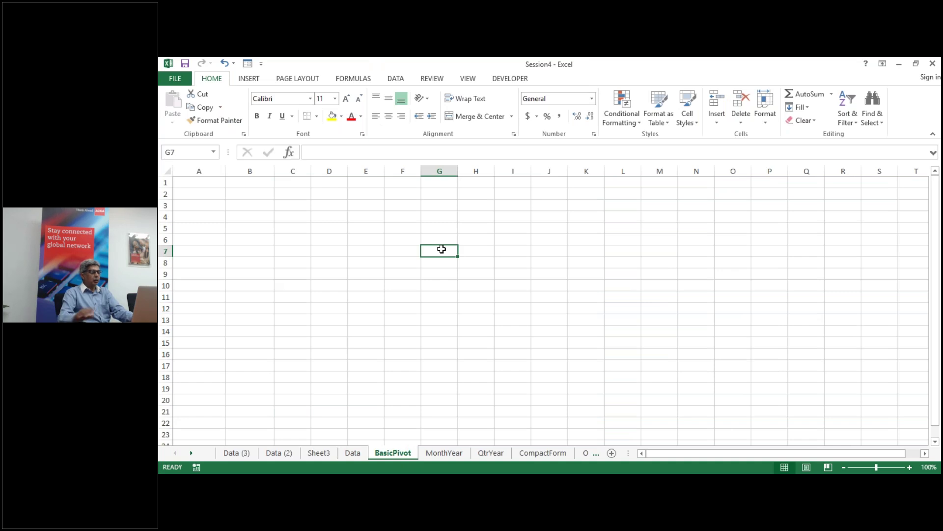
pyautogui.press('alt')
pyautogui.press('n')
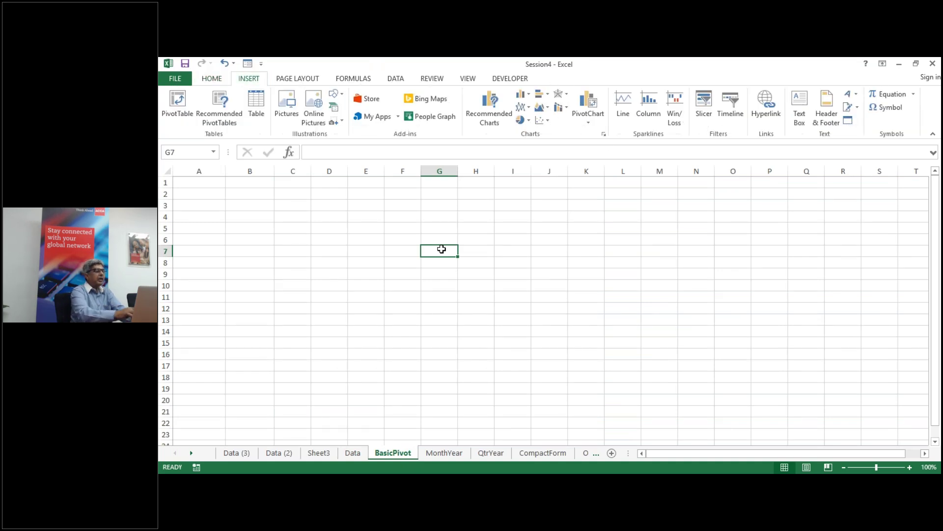
pyautogui.press('v')
pyautogui.write('ptdata')
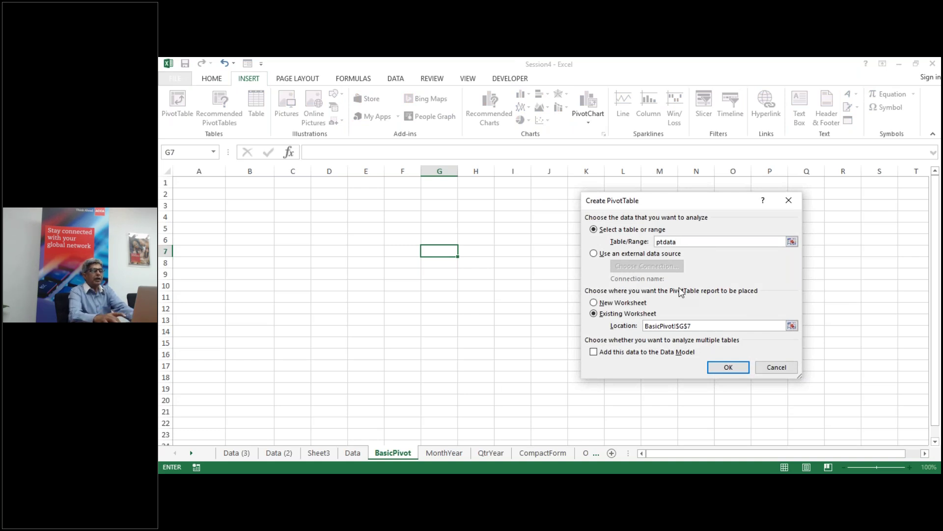
pyautogui.press('Return')
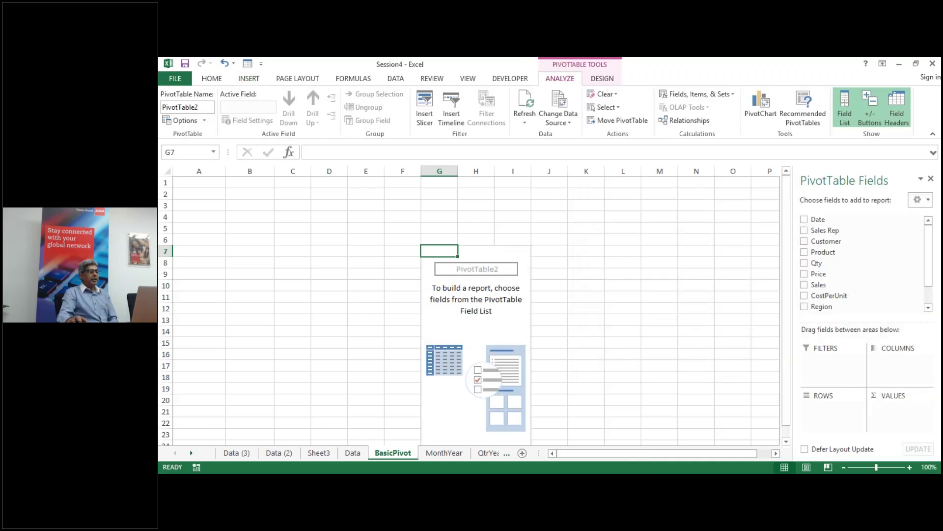
pyautogui.rightClick(386, 454)
pyautogui.click(410, 331)
# Step: Confirm deleting the BasicPivot sheet, then select cell A5 on the MonthYear sheet
pyautogui.click(526, 302)
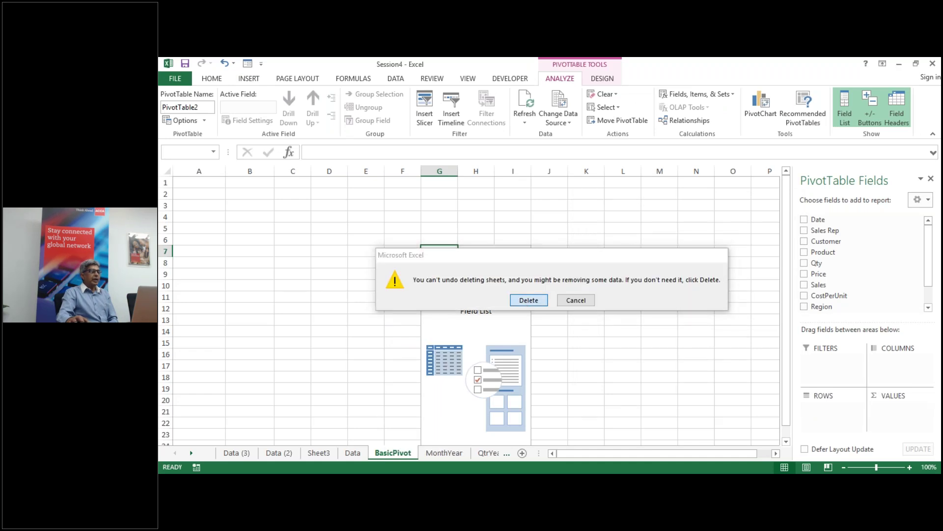
pyautogui.click(401, 455)
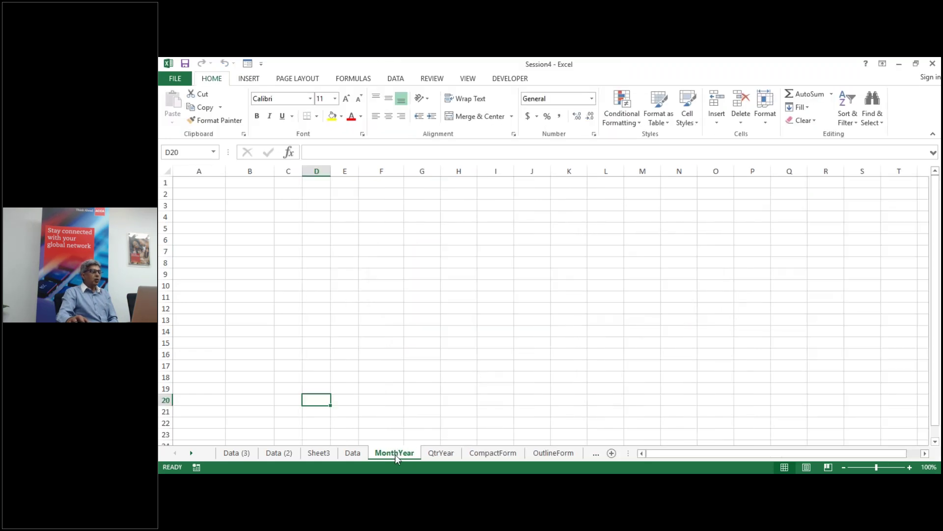
pyautogui.click(208, 241)
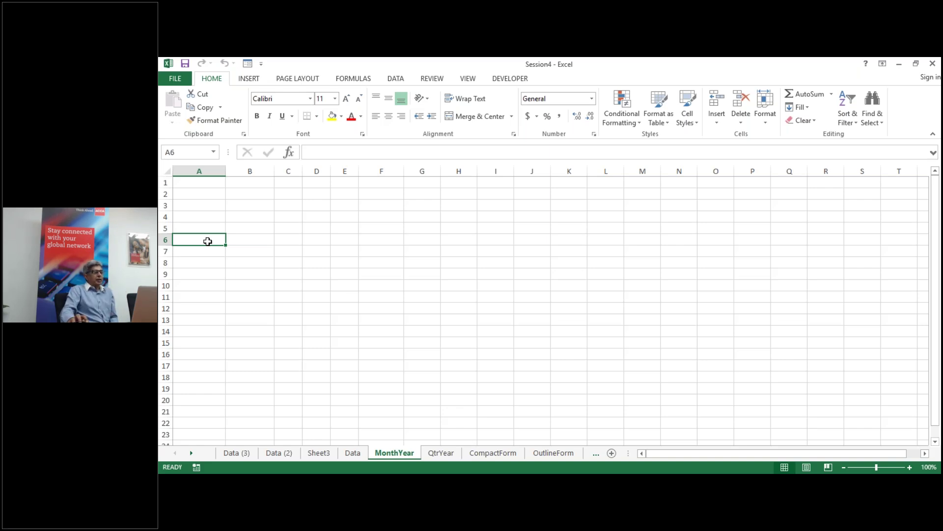
pyautogui.click(200, 227)
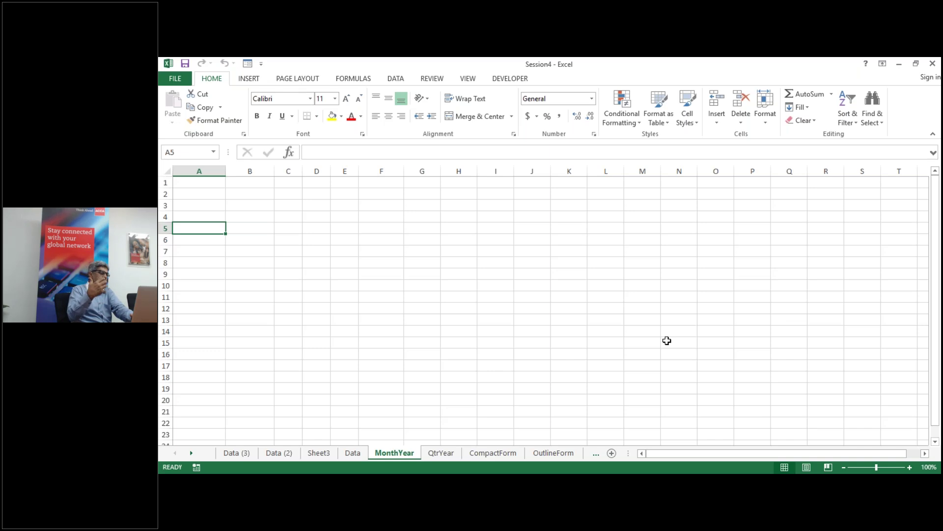
# Step: Insert a PivotTable from the ptdata range at cell A5 using Alt+N+V
pyautogui.press('alt')
pyautogui.press('n')
pyautogui.press('v')
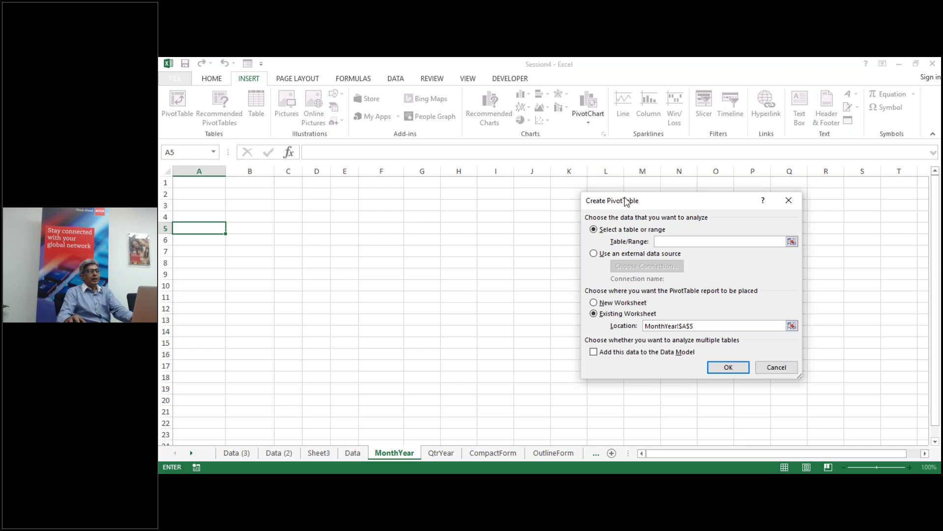
pyautogui.moveTo(629, 201); pyautogui.dragTo(573, 163)
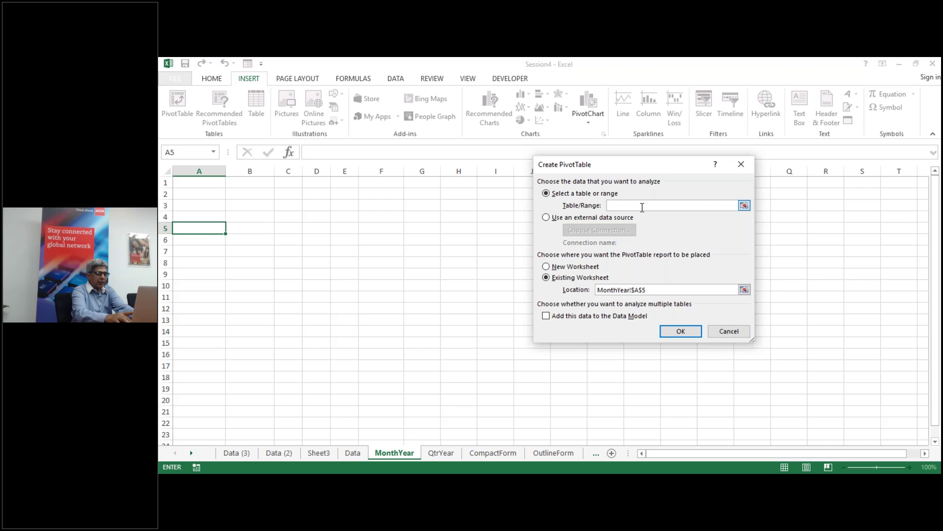
pyautogui.write('ptd')
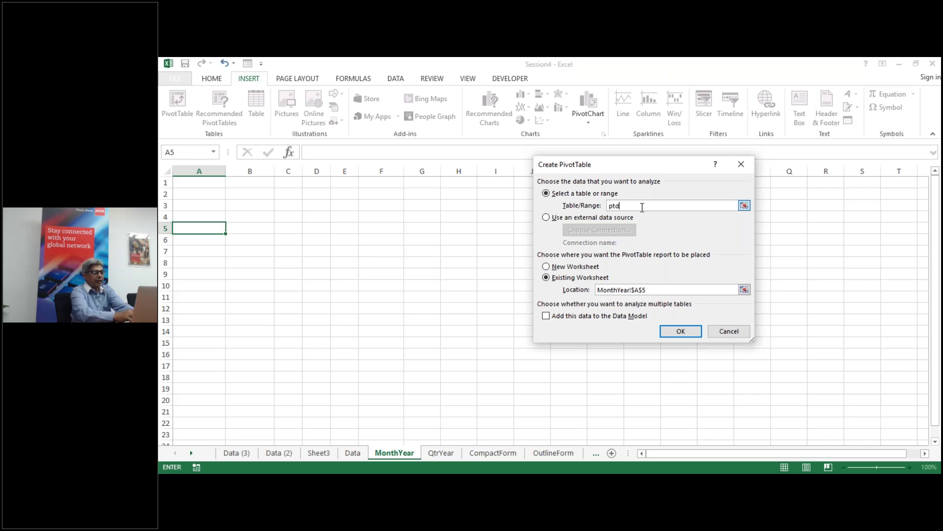
pyautogui.write('ata')
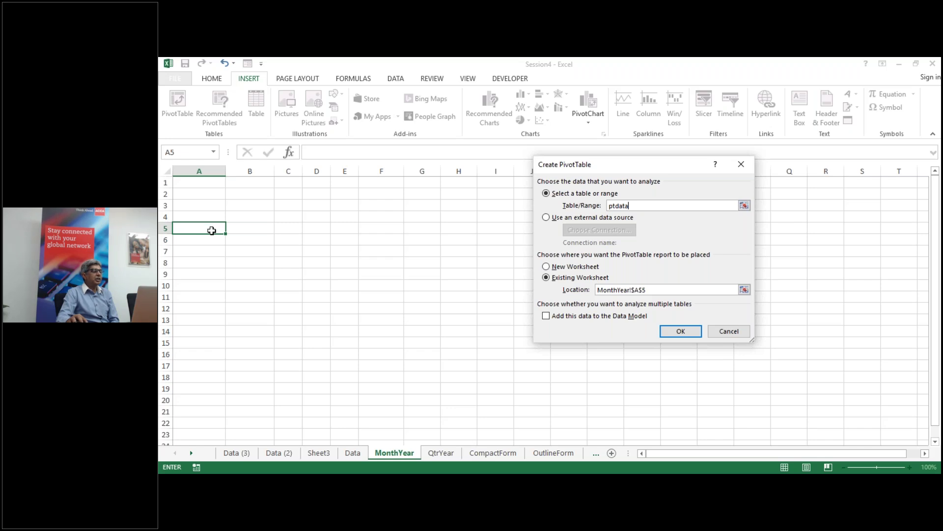
pyautogui.click(682, 332)
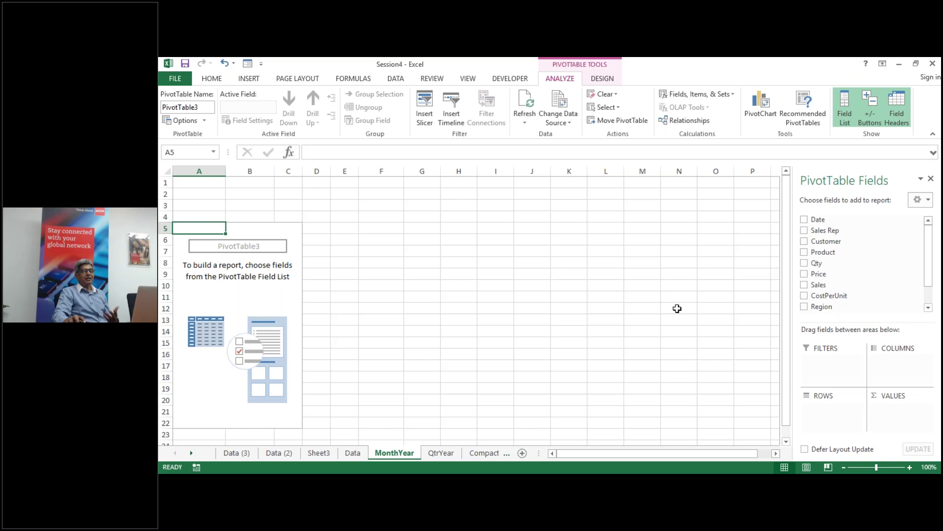
# Step: Add Date to Rows and Sales to Values, showing Sum of Sales for each date
pyautogui.click(805, 220)
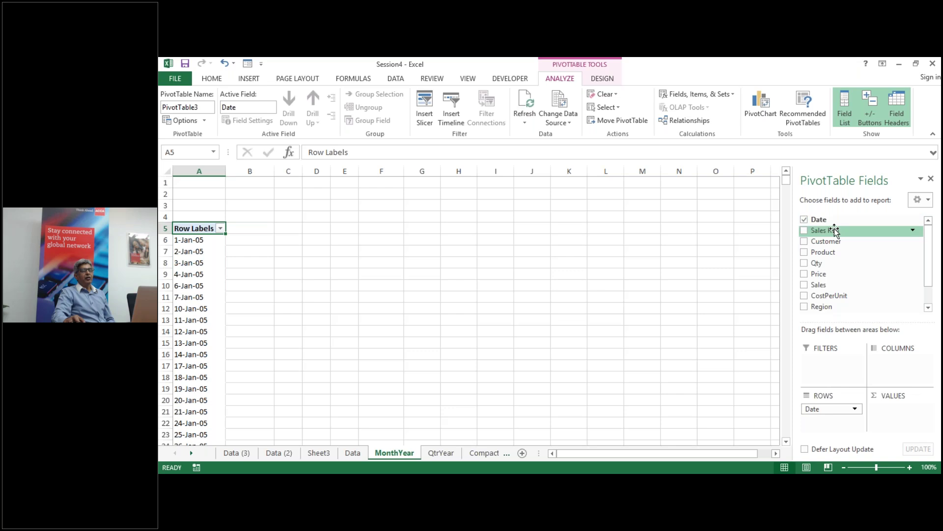
pyautogui.click(804, 285)
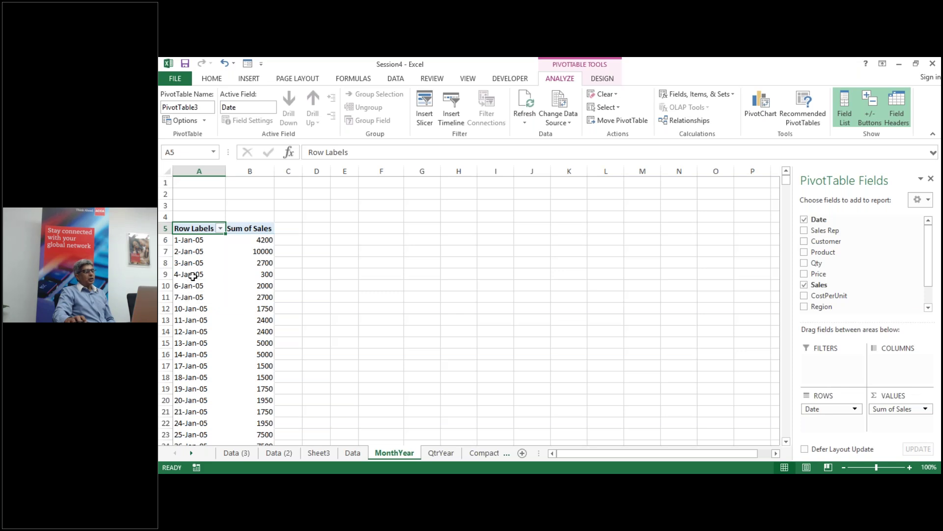
pyautogui.scroll(-1, 191, 272)
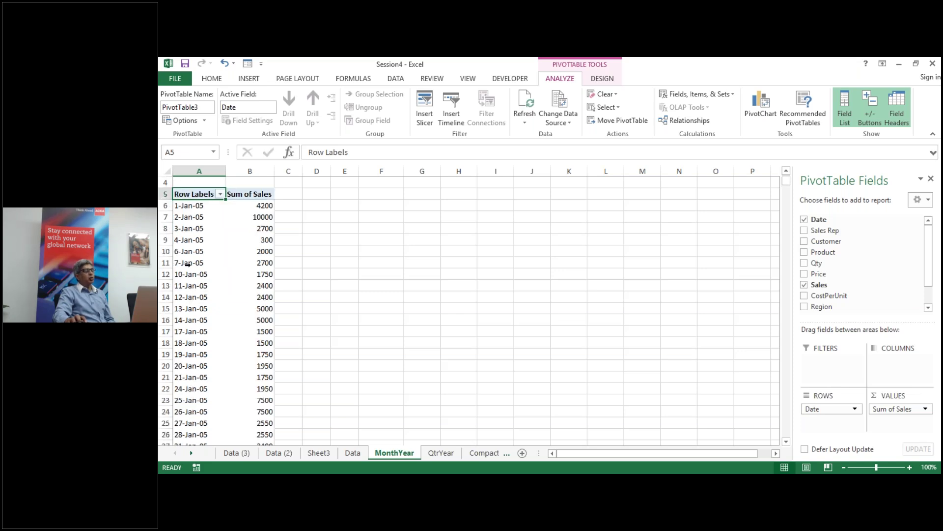
pyautogui.scroll(-3, 188, 264)
pyautogui.scroll(4, 188, 264)
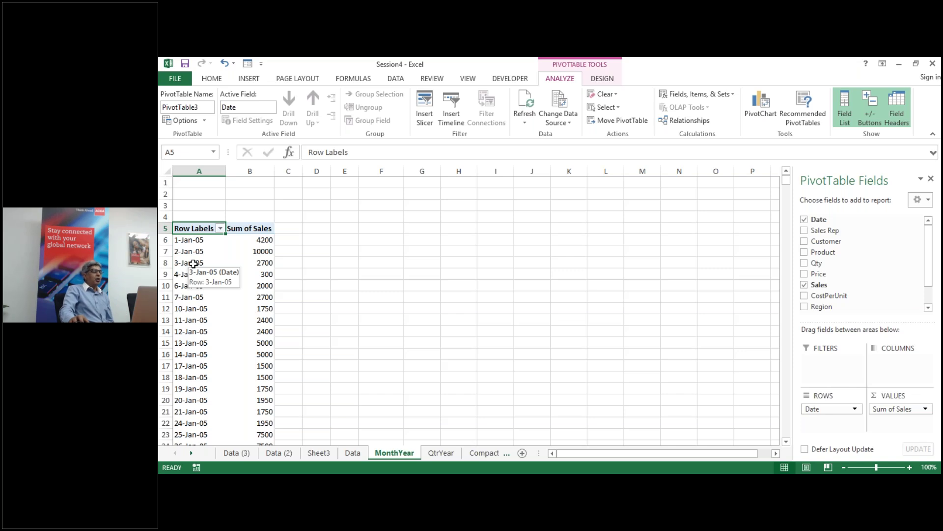
pyautogui.click(193, 264)
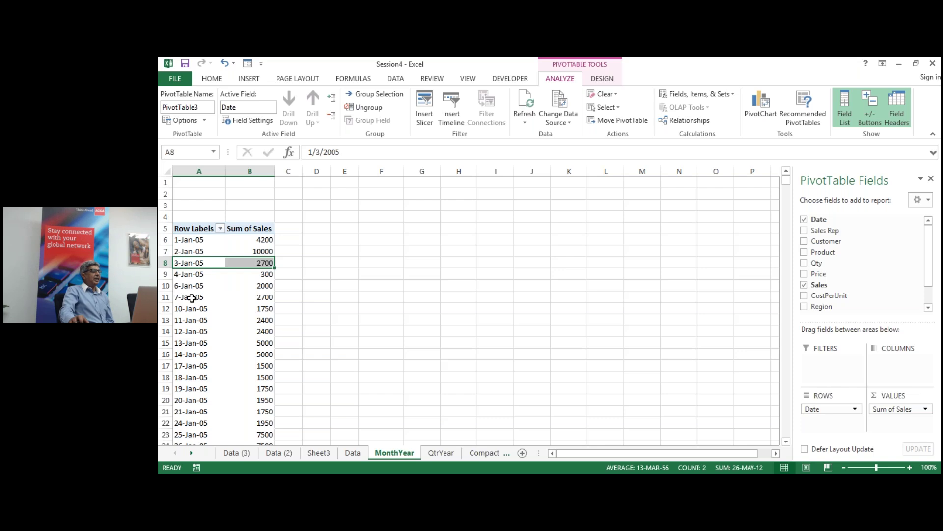
pyautogui.click(192, 298)
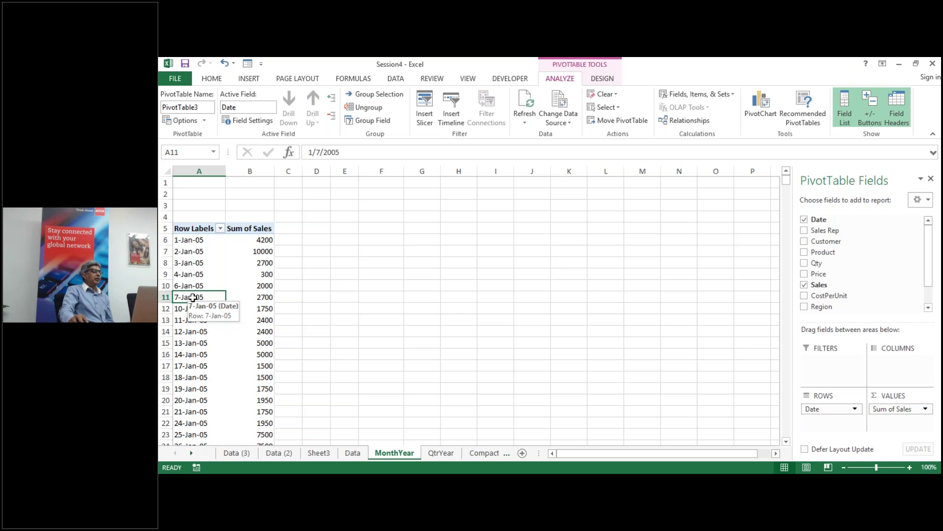
# Step: Group the pivot dates by Months, giving Jan 300250 through Dec 263650
pyautogui.rightClick(193, 297)
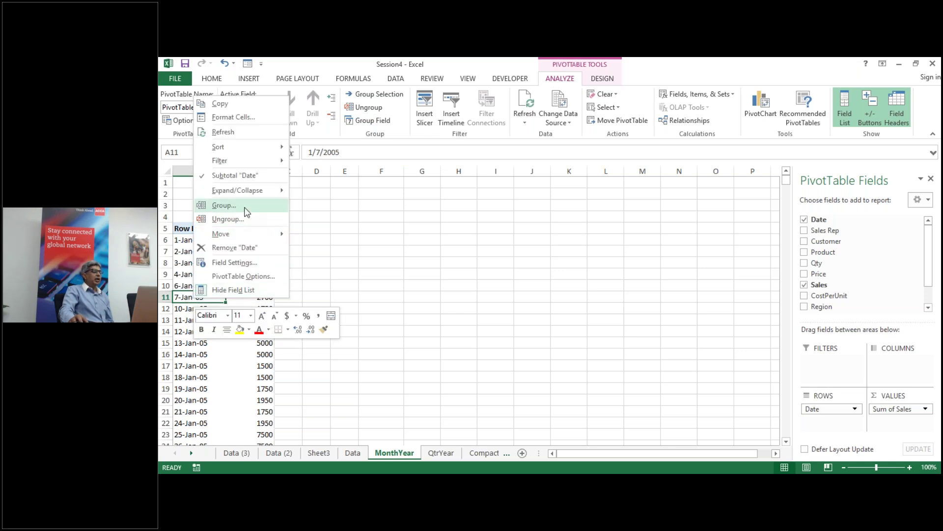
pyautogui.click(248, 211)
pyautogui.moveTo(250, 120); pyautogui.dragTo(434, 138)
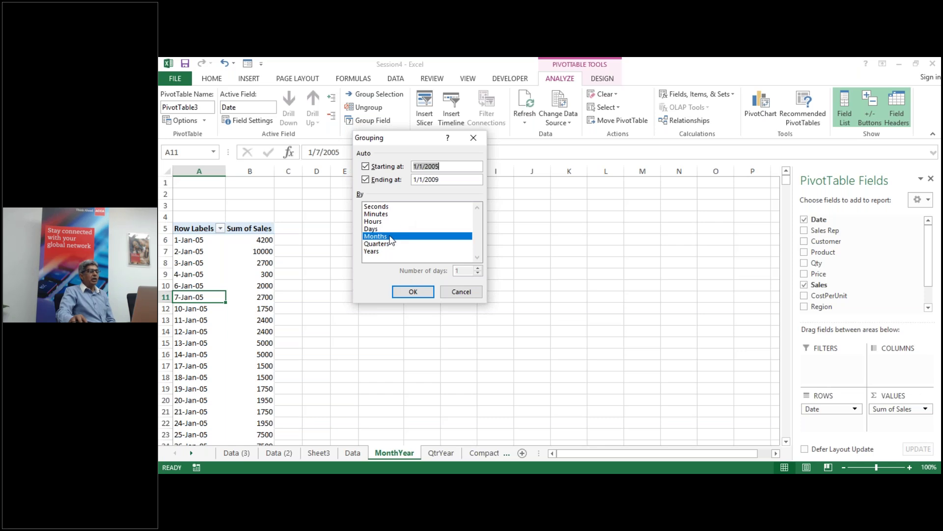
pyautogui.click(413, 291)
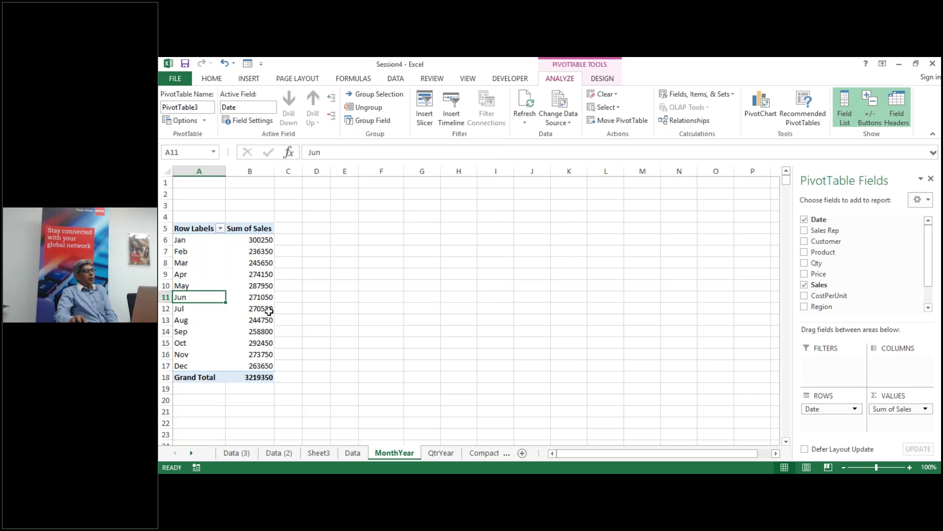
pyautogui.moveTo(269, 311)
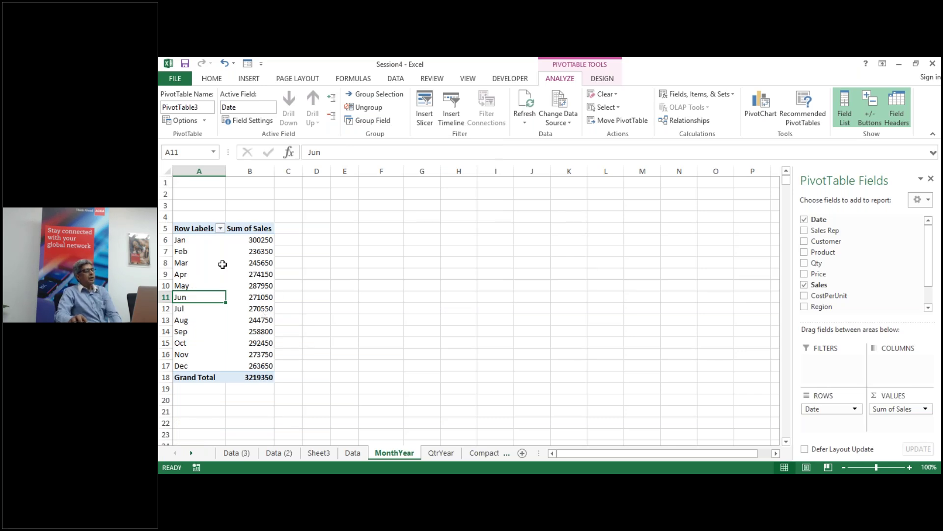
pyautogui.moveTo(211, 252)
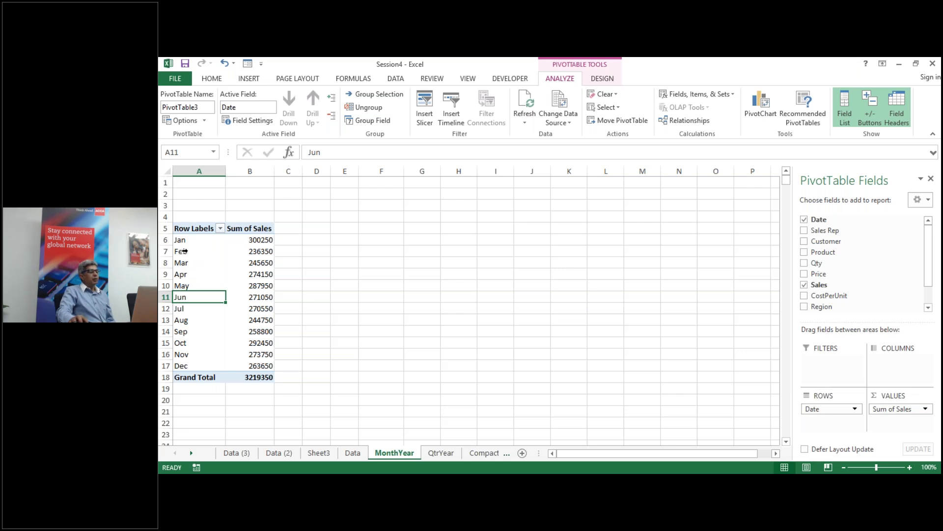
# Step: Regroup the dates by Years and Months, so 2005 starts at Jan 72350
pyautogui.moveTo(182, 251)
pyautogui.mouseDown()
pyautogui.moveTo(182, 276)
pyautogui.moveTo(186, 252)
pyautogui.mouseUp()
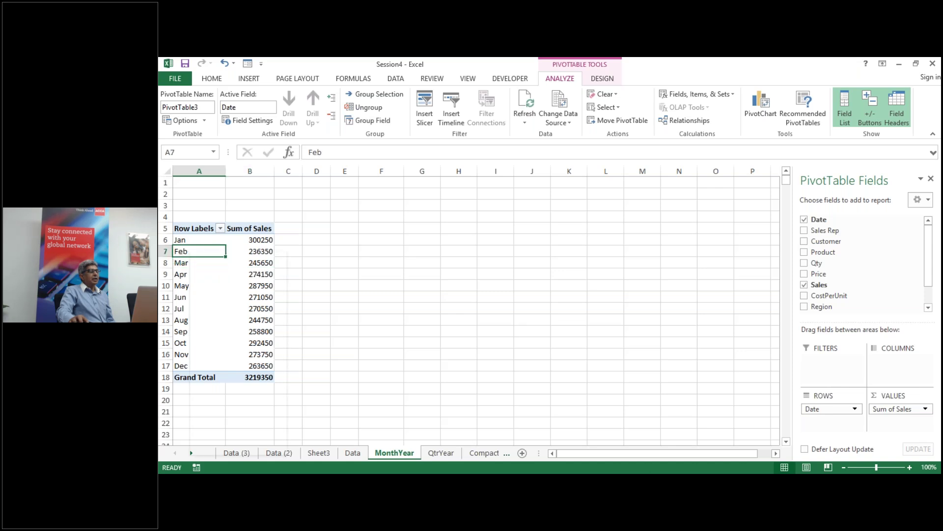
pyautogui.rightClick(188, 252)
pyautogui.click(236, 364)
pyautogui.moveTo(238, 269); pyautogui.dragTo(527, 182)
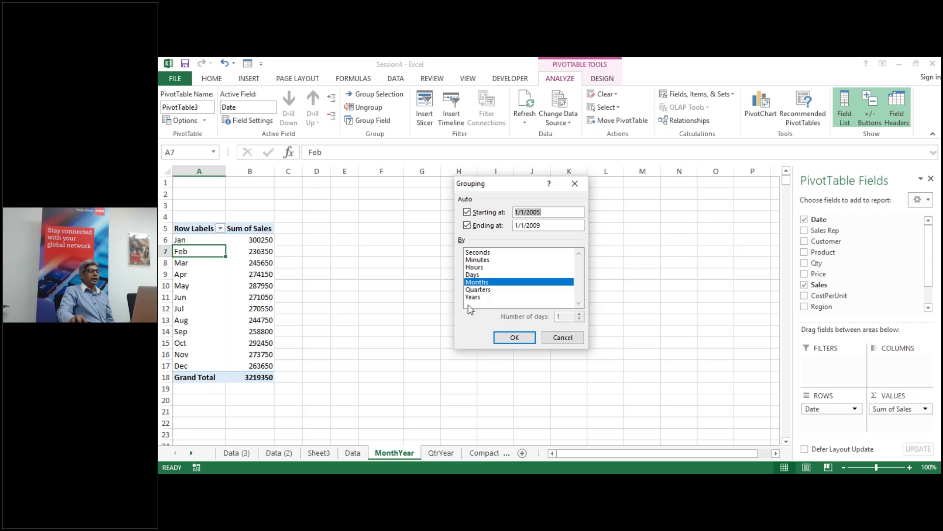
pyautogui.keyDown('ctrl'); pyautogui.click(473, 297); pyautogui.keyUp('ctrl')
pyautogui.click(513, 338)
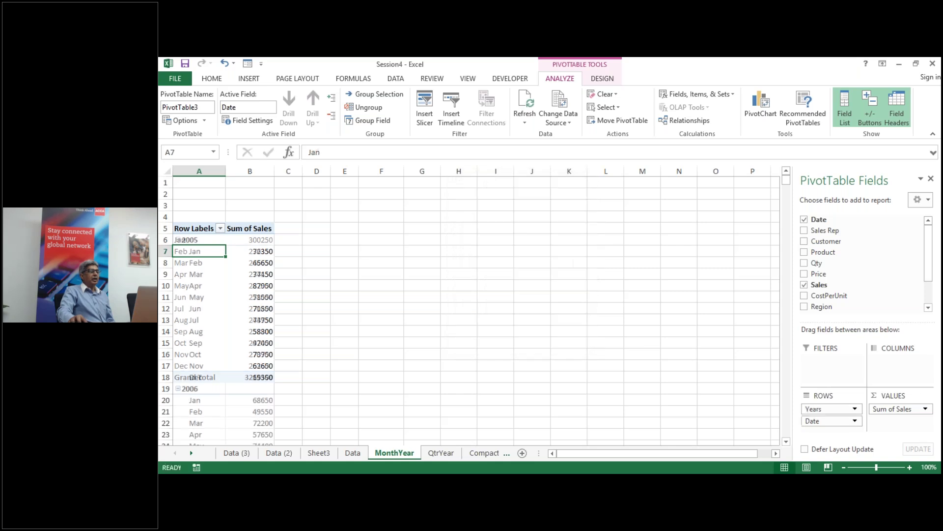
pyautogui.scroll(-1, 334, 236)
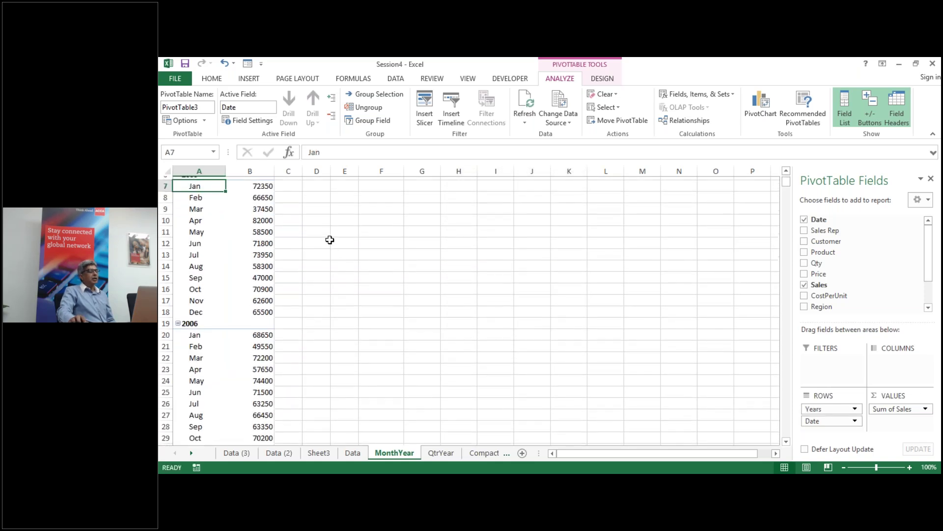
pyautogui.scroll(-1, 199, 218)
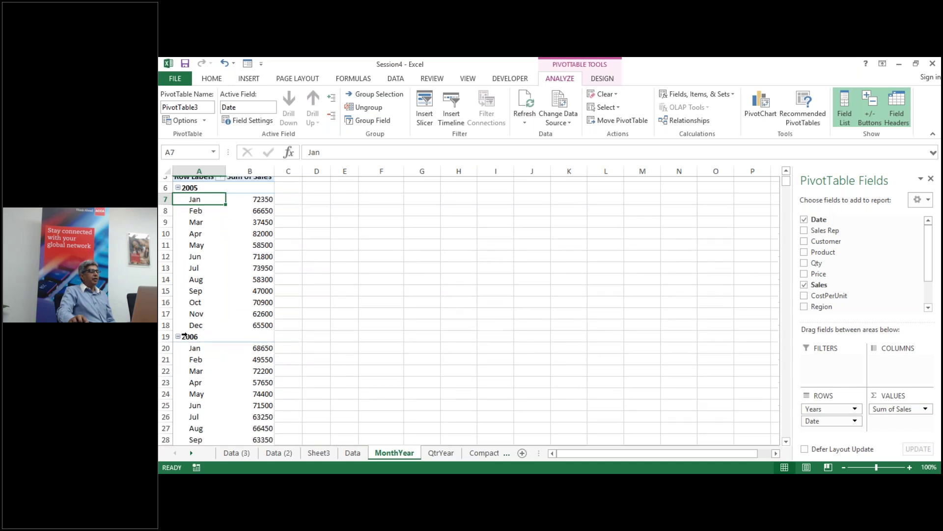
pyautogui.scroll(1, 216, 201)
pyautogui.scroll(-2, 214, 285)
pyautogui.scroll(-4, 208, 294)
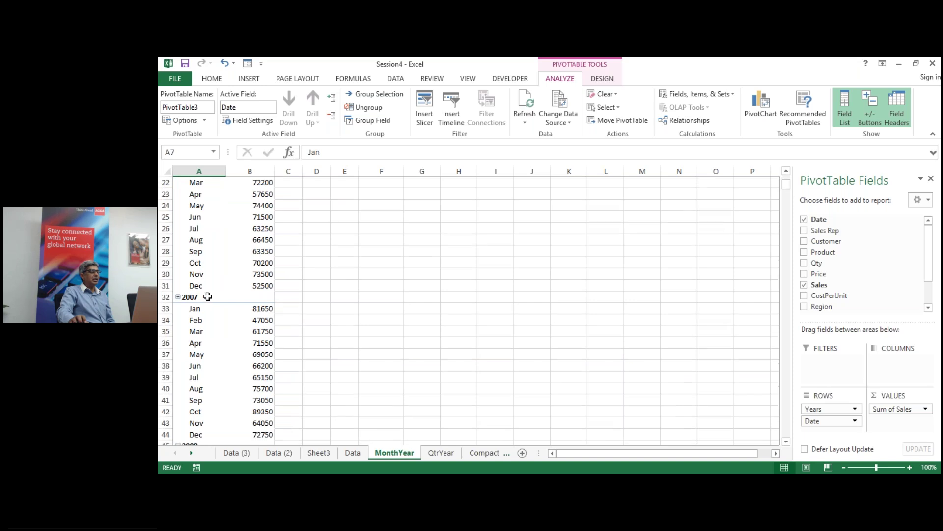
pyautogui.scroll(-2, 219, 330)
pyautogui.scroll(-3, 214, 325)
pyautogui.scroll(6, 214, 325)
pyautogui.scroll(6, 214, 324)
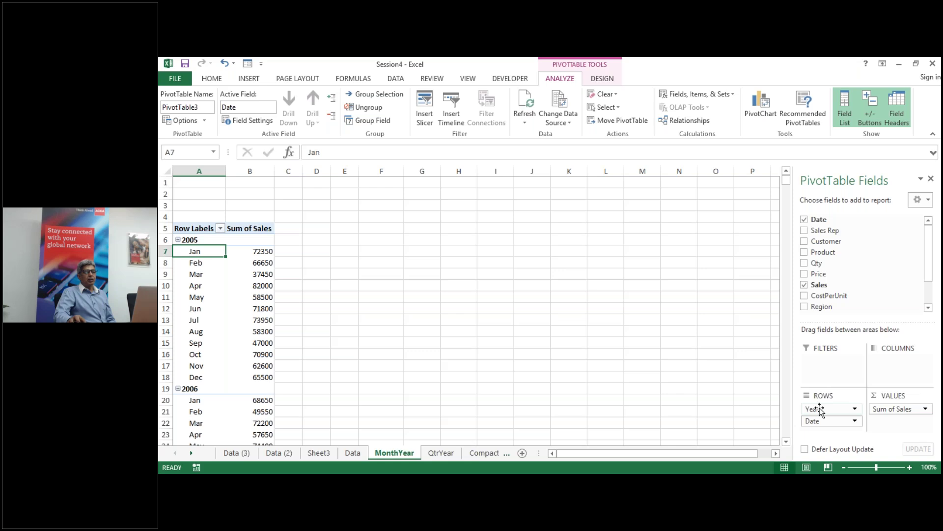
# Step: Move the Years field from Rows to Columns, spreading 2005–2008 across Jan–Dec rows
pyautogui.moveTo(820, 409); pyautogui.dragTo(820, 408)
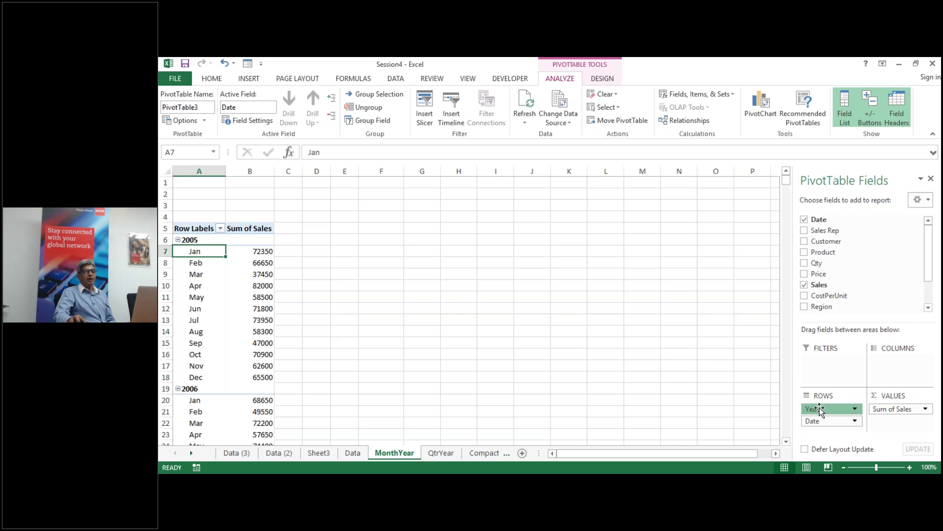
pyautogui.click(819, 408)
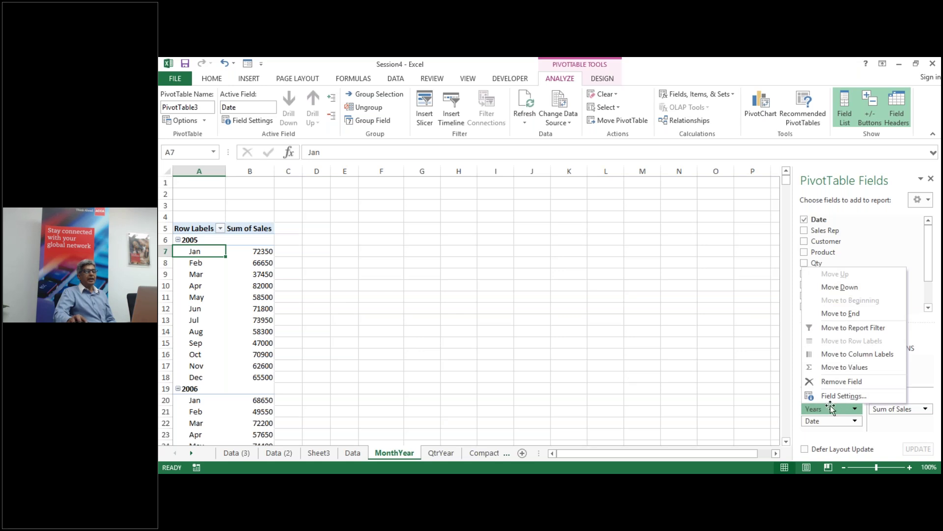
pyautogui.click(679, 308)
pyautogui.click(231, 312)
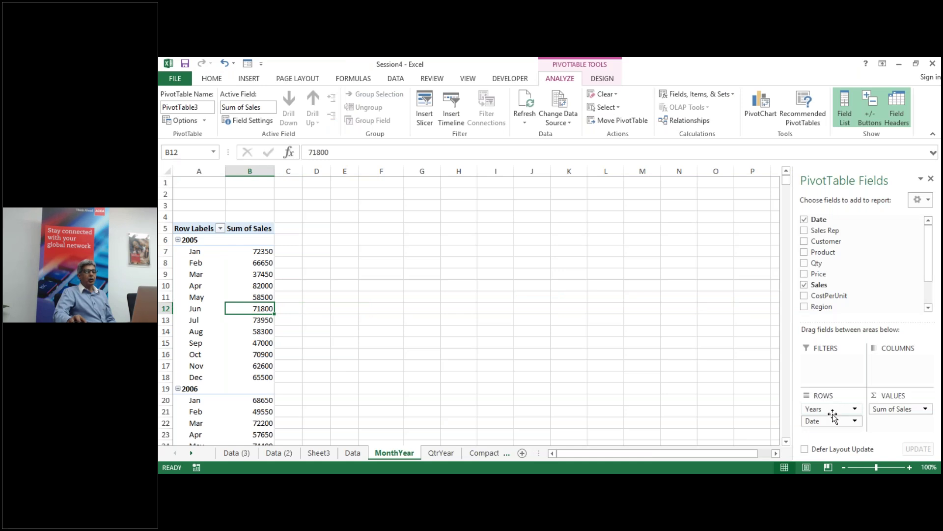
pyautogui.moveTo(833, 412); pyautogui.dragTo(902, 369)
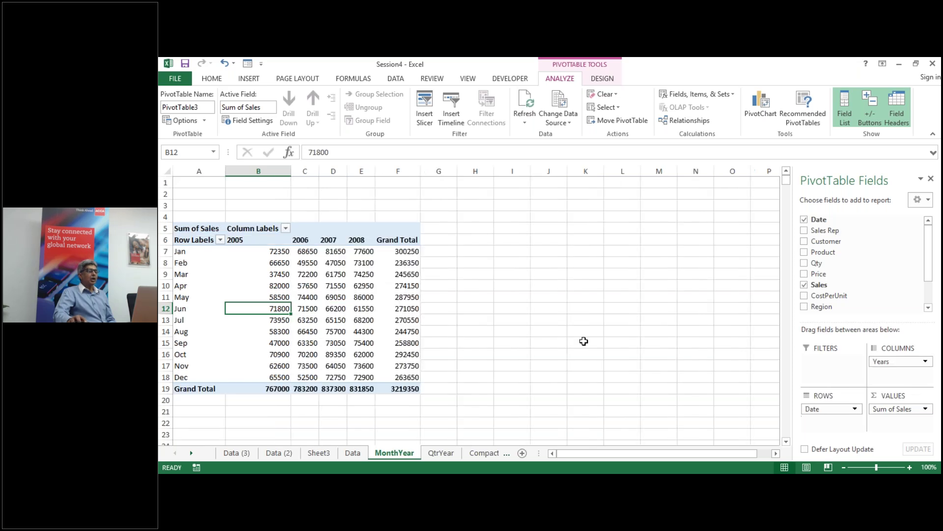
pyautogui.click(584, 341)
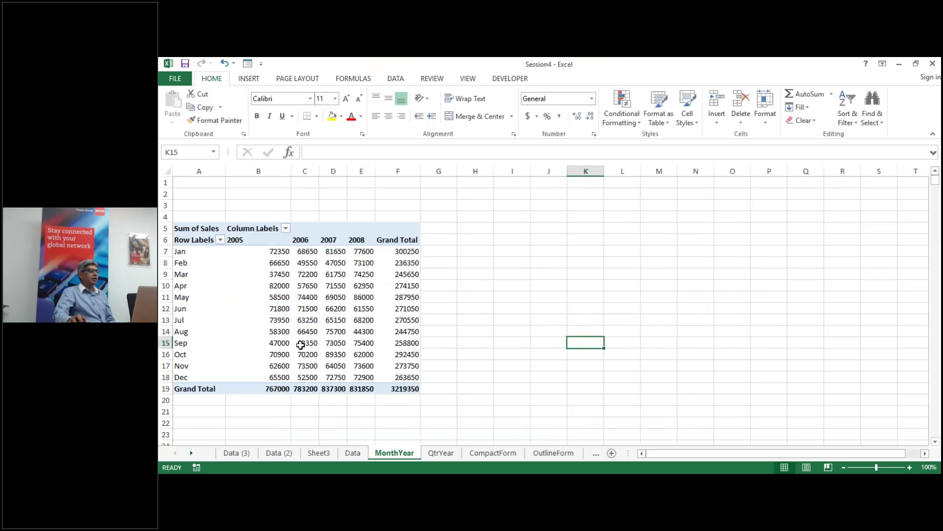
pyautogui.moveTo(301, 345)
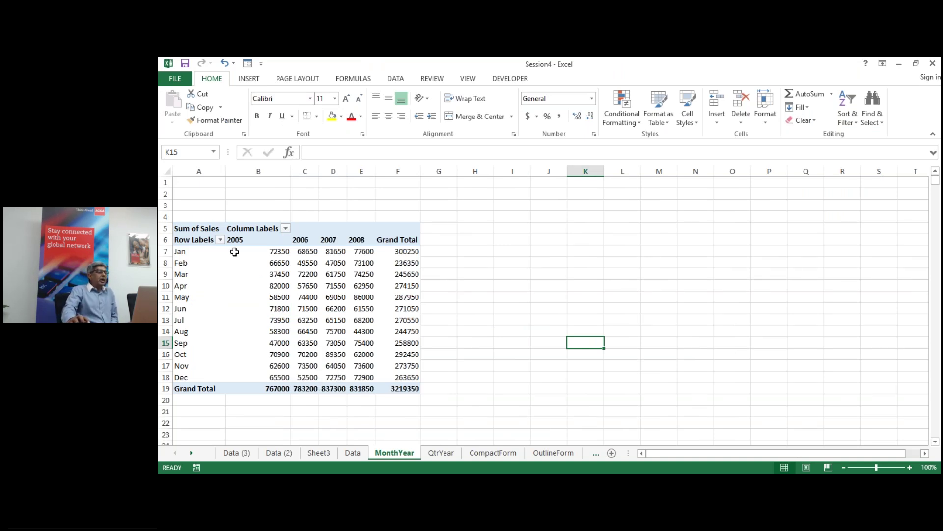
pyautogui.moveTo(327, 251)
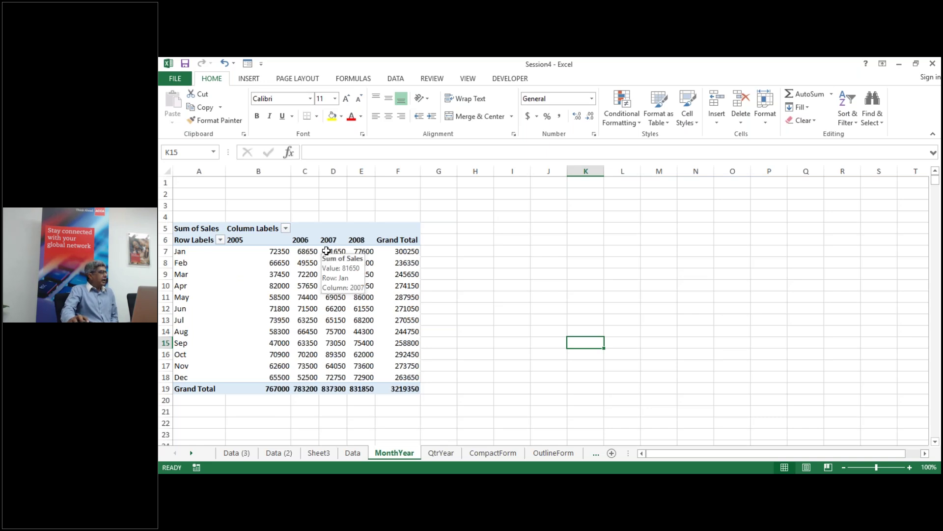
pyautogui.moveTo(380, 262)
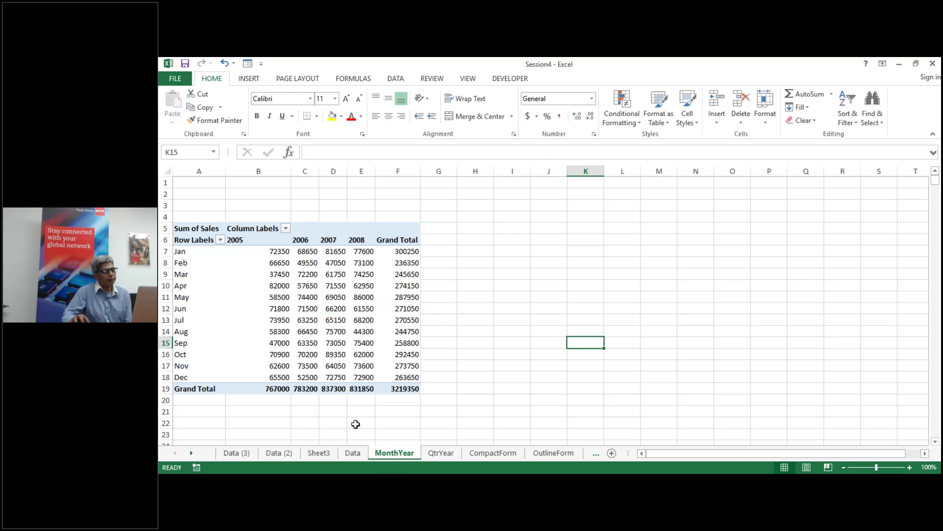
# Step: On QtrYear, create a ptdata PivotTable at A5 with Date in Rows and summed Sales
pyautogui.click(447, 453)
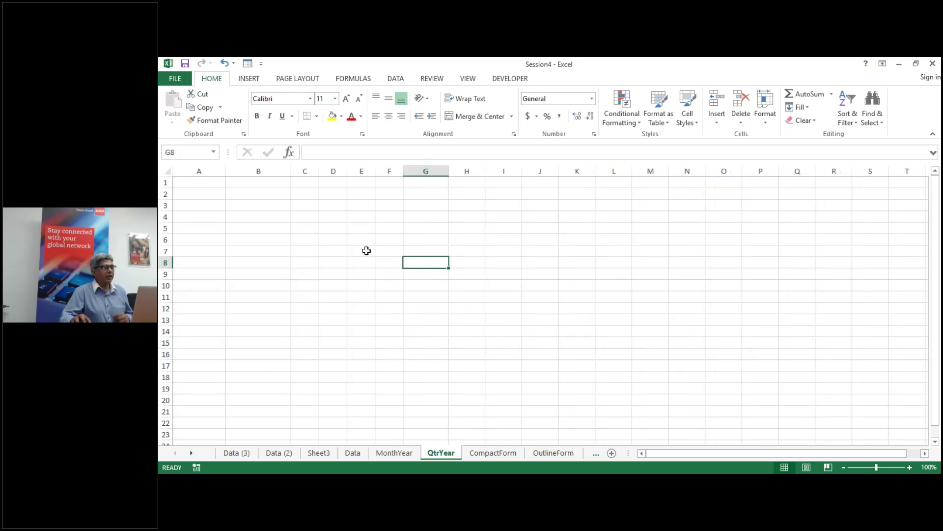
pyautogui.click(192, 229)
pyautogui.press('alt')
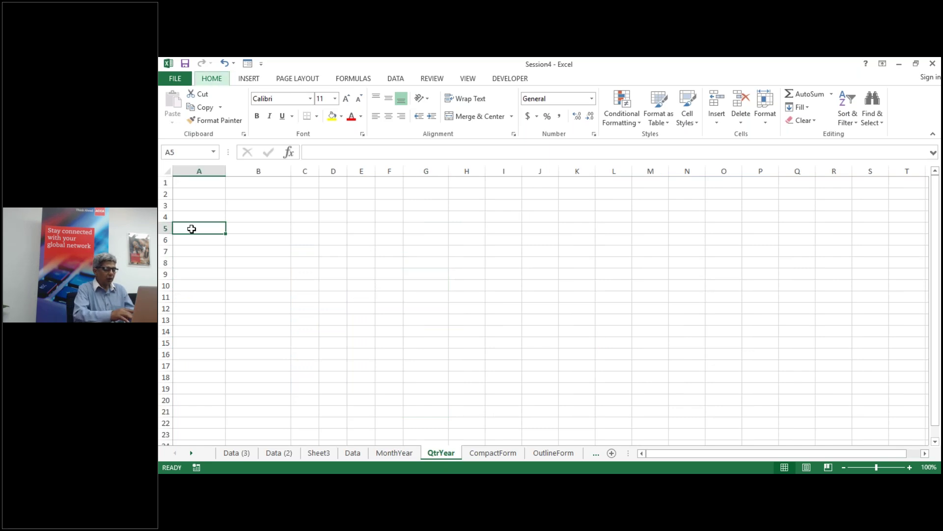
pyautogui.press('n')
pyautogui.press('v')
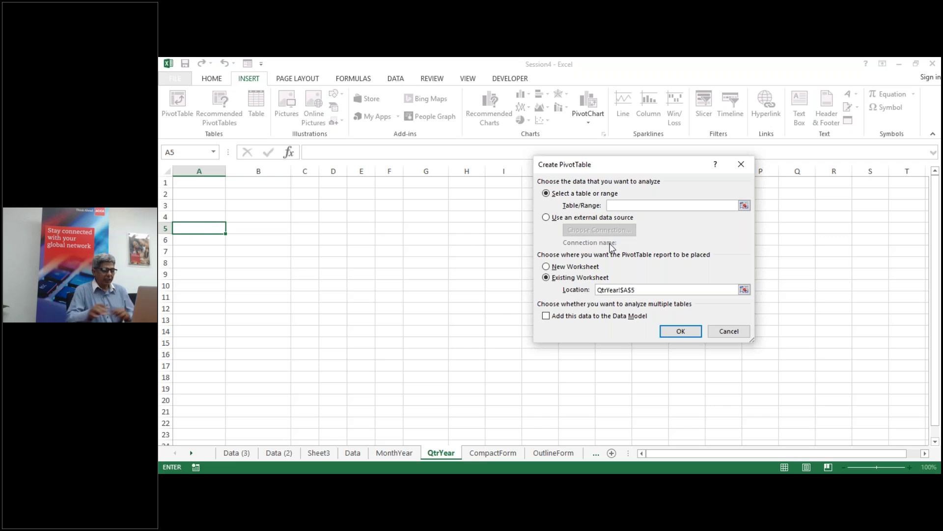
pyautogui.write('ptdata')
pyautogui.press('Return')
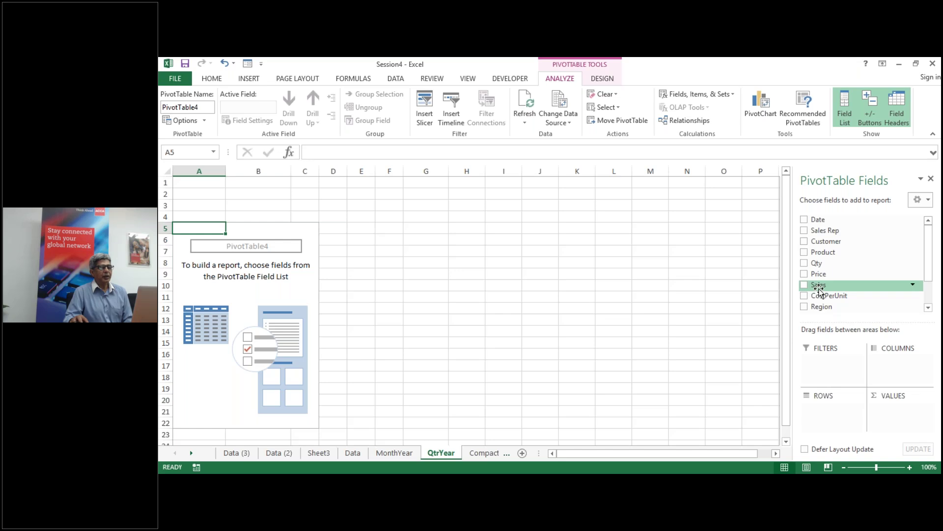
pyautogui.click(804, 219)
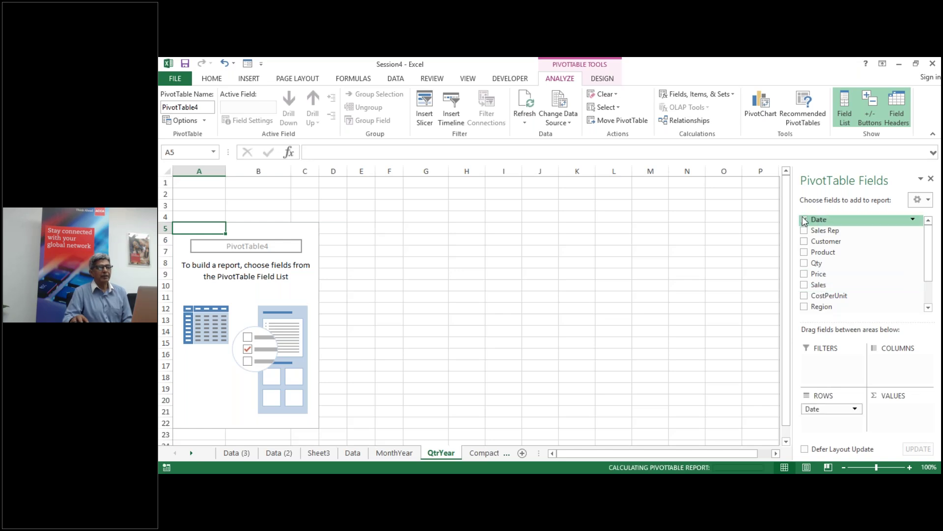
pyautogui.click(804, 285)
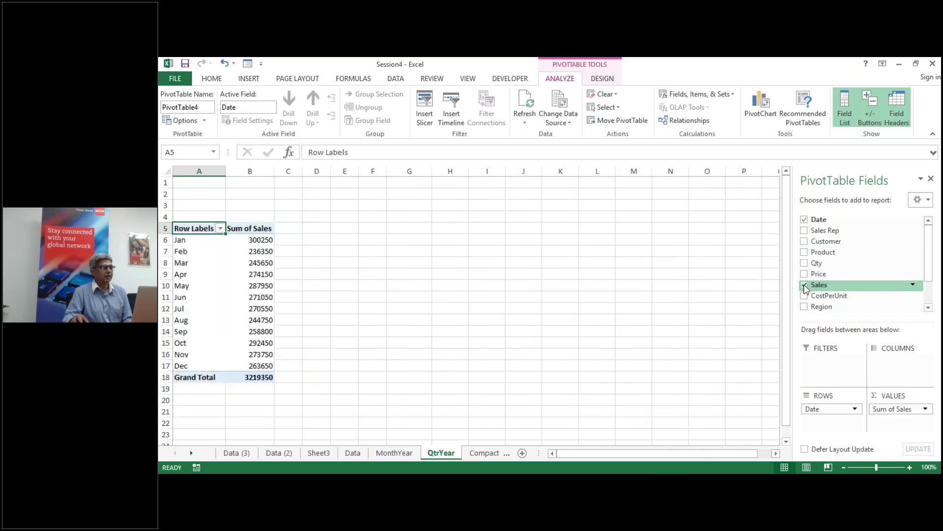
# Step: Group the dates by Quarters and Years, from 2005 Qtr1 176450 to 2008 Qtr4 208500
pyautogui.click(182, 263)
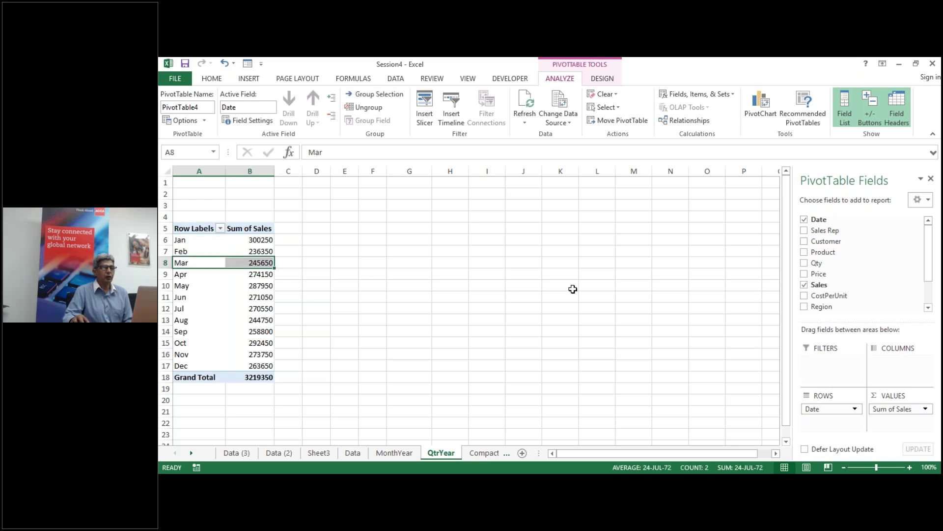
pyautogui.rightClick(181, 263)
pyautogui.click(241, 373)
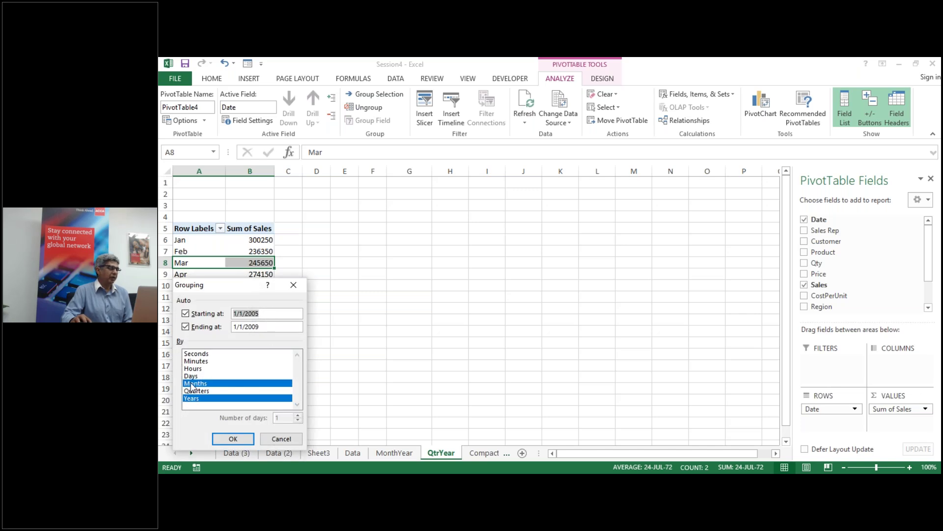
pyautogui.click(202, 385)
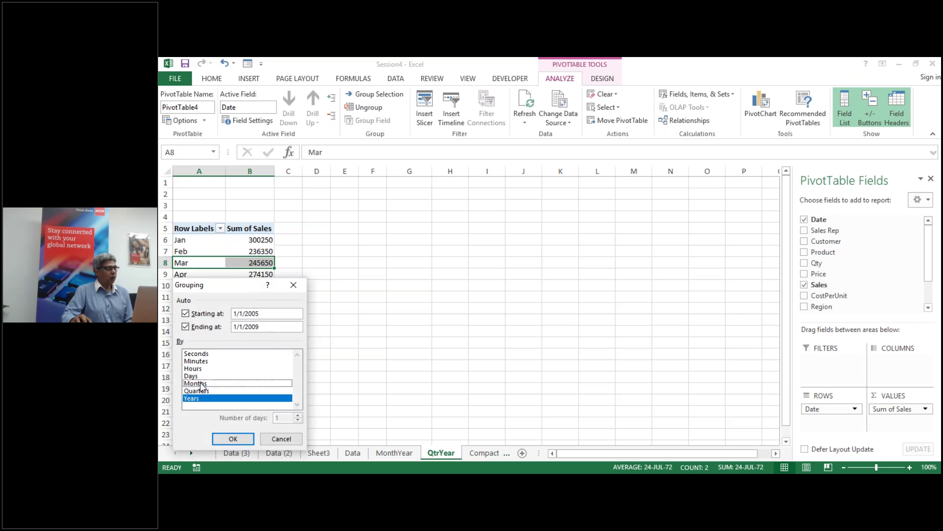
pyautogui.click(202, 391)
pyautogui.click(234, 438)
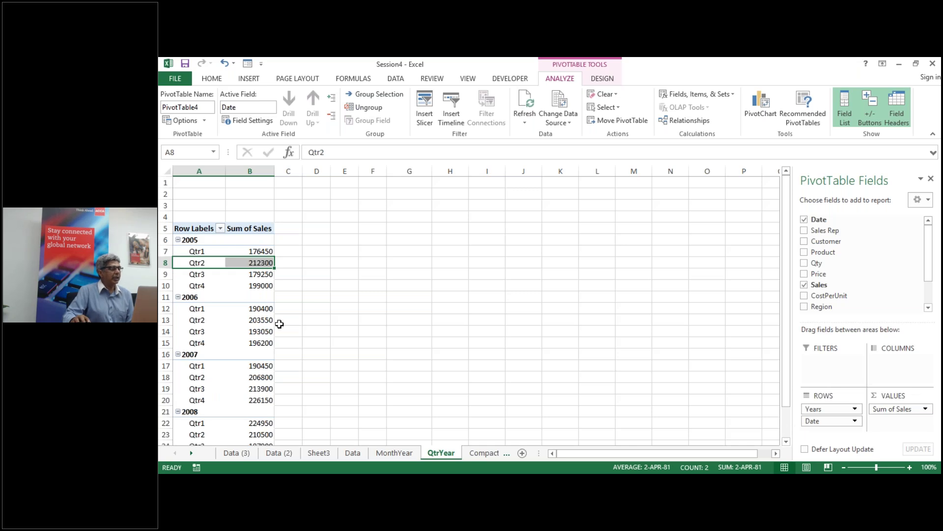
pyautogui.scroll(-2, 188, 290)
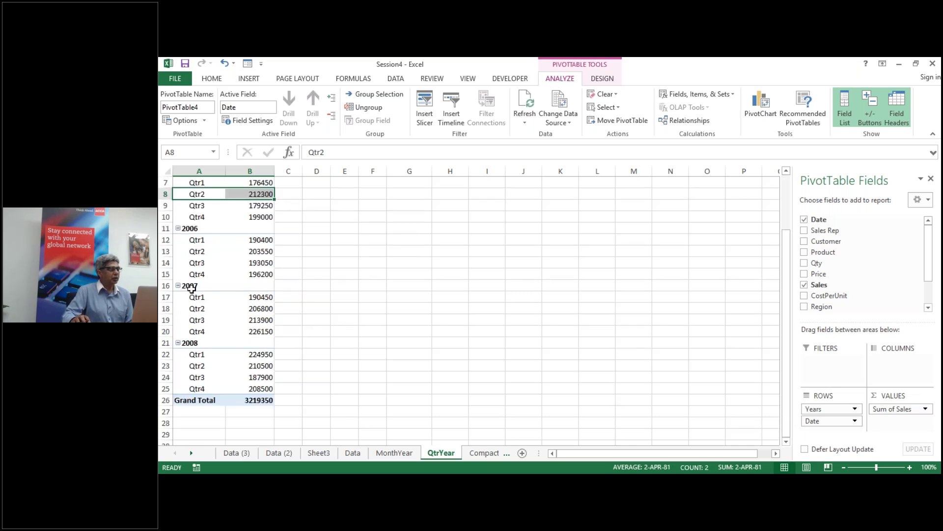
pyautogui.scroll(2, 192, 290)
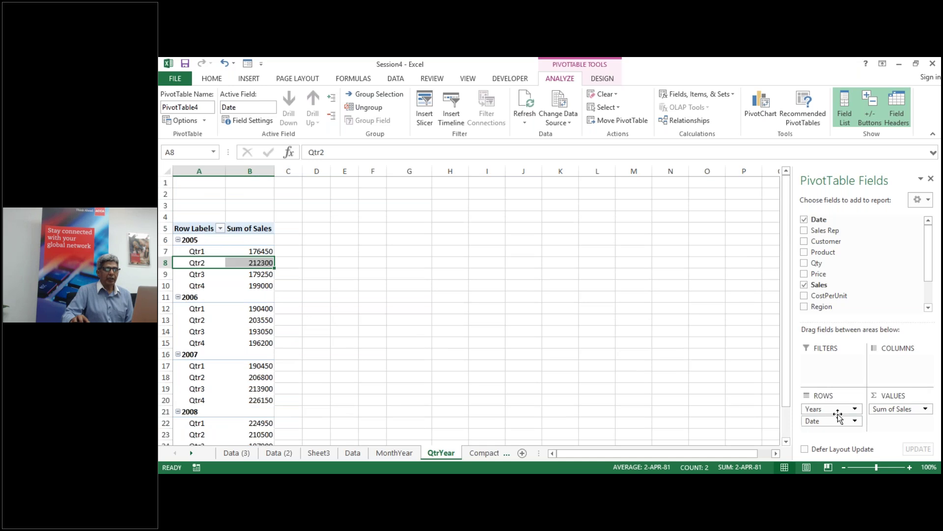
# Step: Move Years to Columns so quarters run against 2005–2008, then open the CompactForm sheet
pyautogui.moveTo(831, 411); pyautogui.dragTo(890, 378)
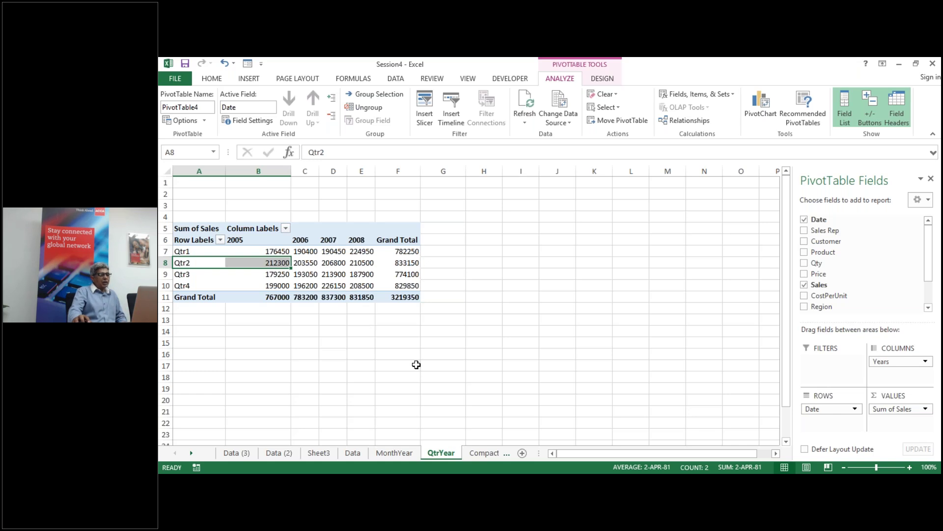
pyautogui.click(370, 368)
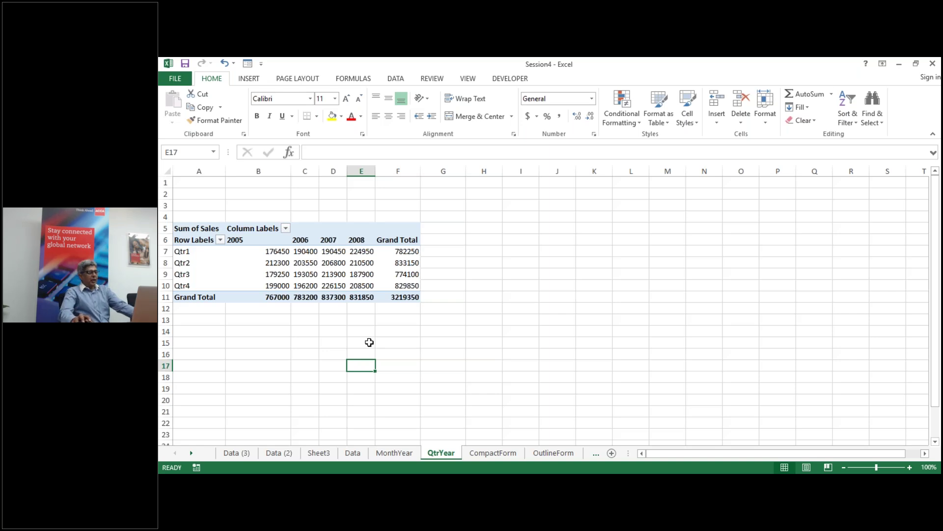
pyautogui.click(484, 452)
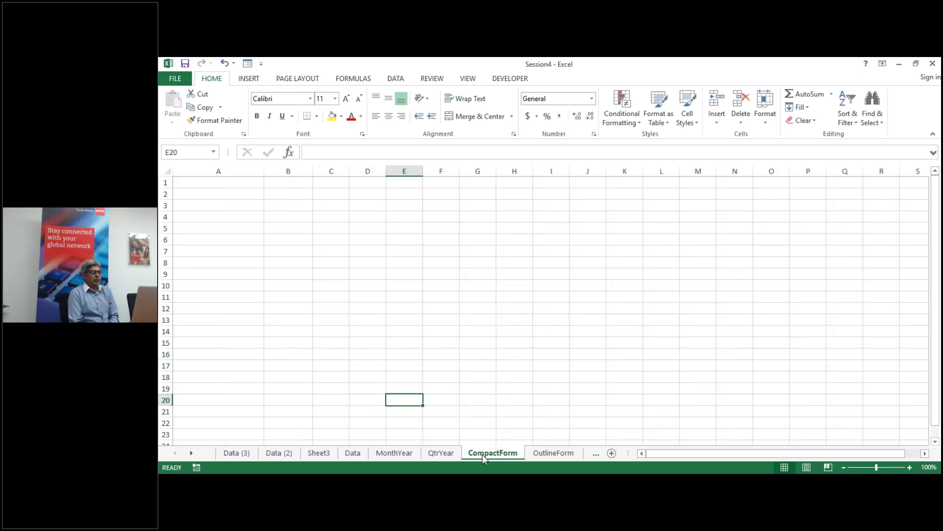
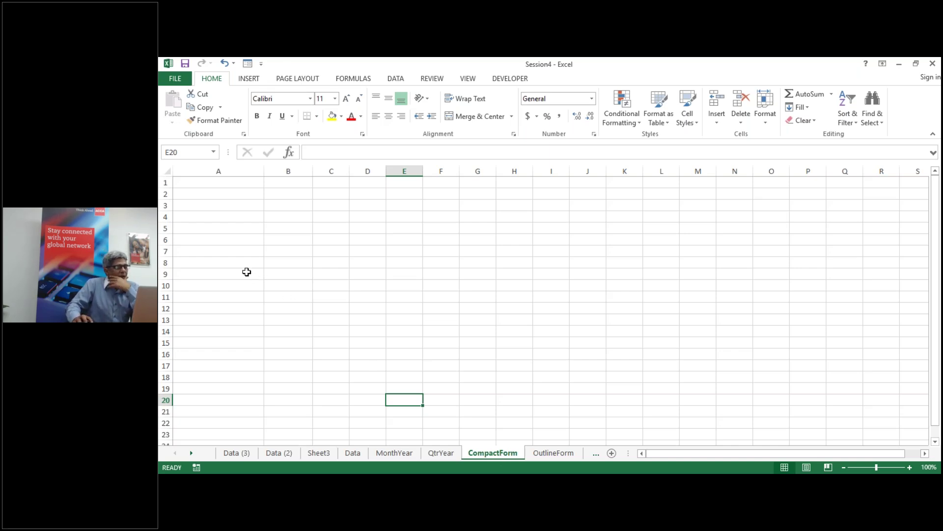
# Step: On the CompactForm sheet, create an empty PivotTable at A5 from the ptdata range
pyautogui.click(206, 229)
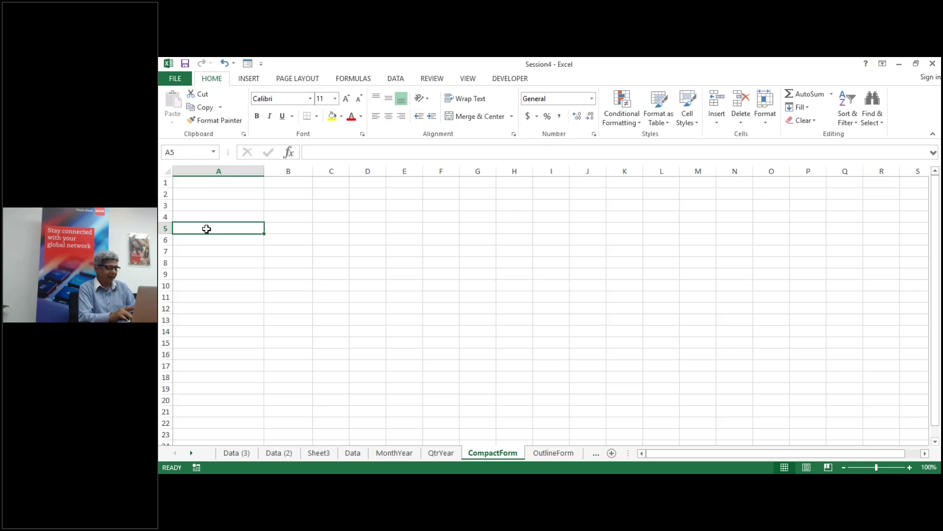
pyautogui.hotkey('alt', 'n')
pyautogui.press('v')
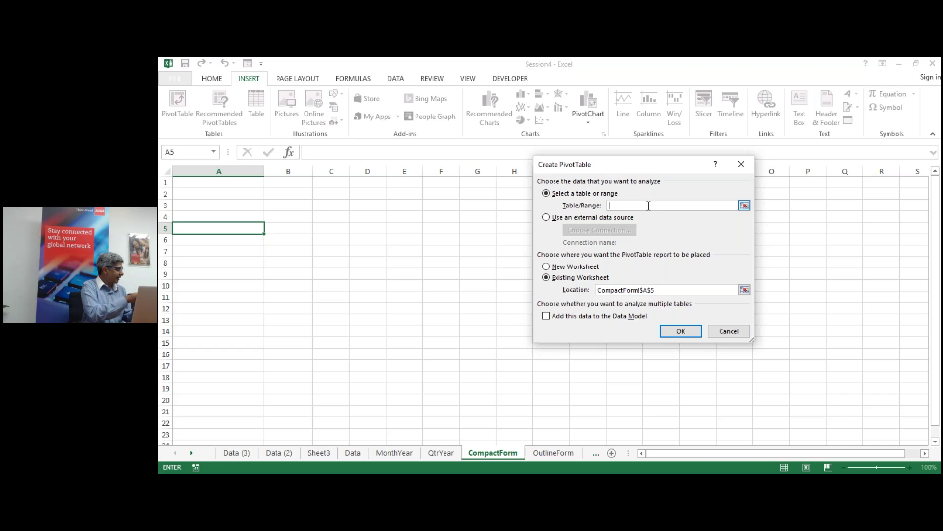
pyautogui.write('ptdat')
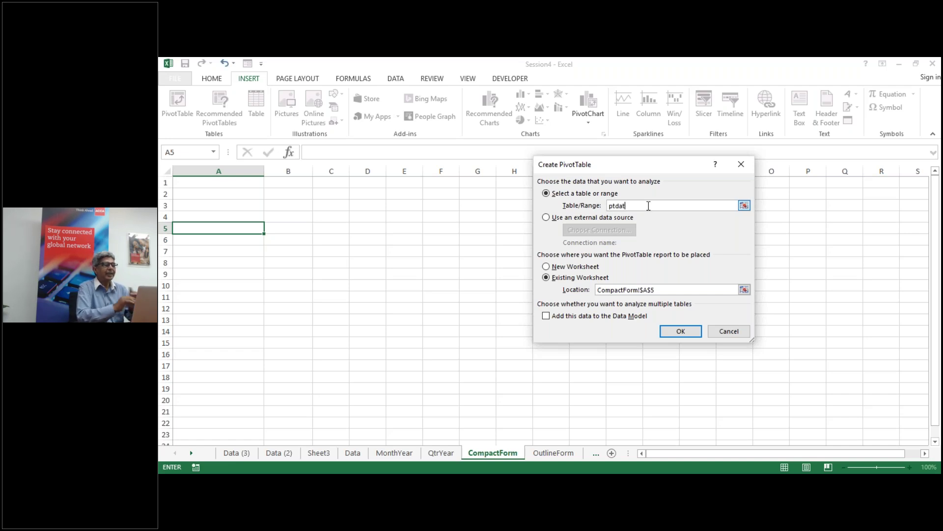
pyautogui.write('a')
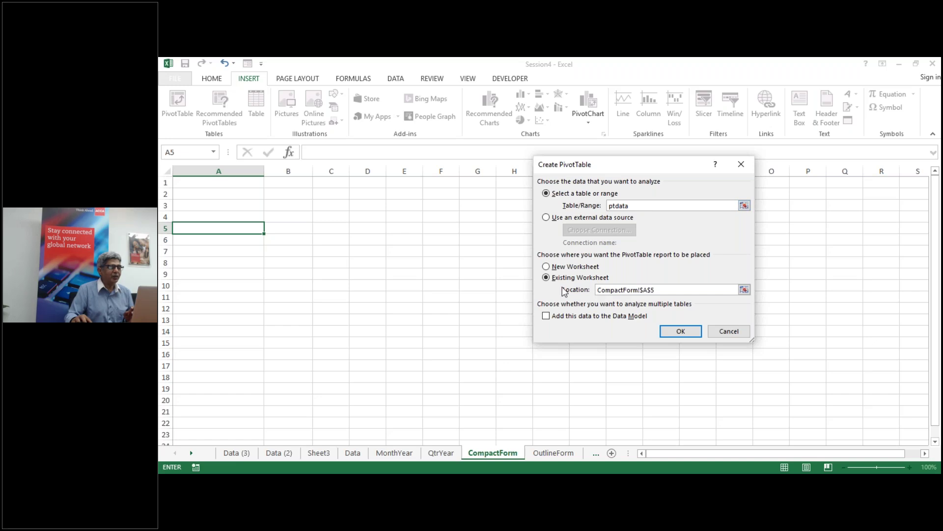
pyautogui.press('Return')
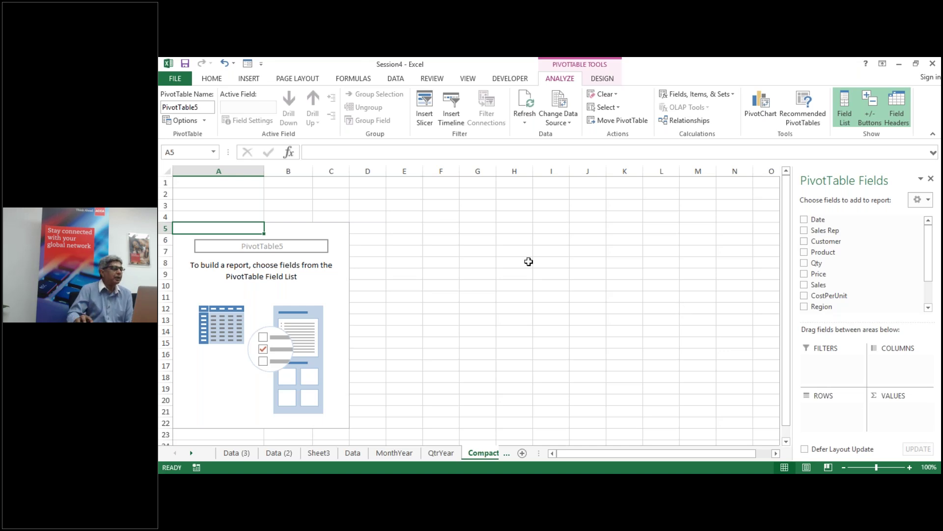
# Step: Add Region to the pivot rows and nest Customer under each region
pyautogui.click(221, 169)
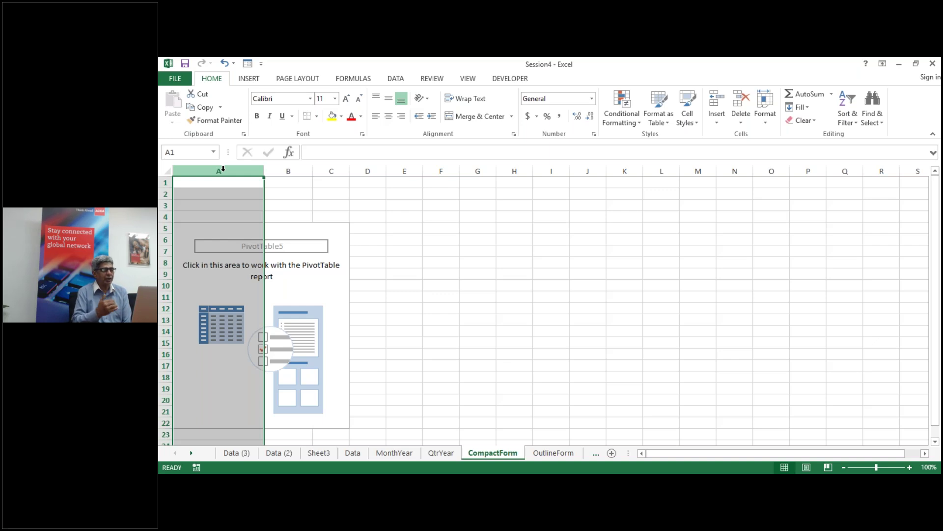
pyautogui.click(202, 285)
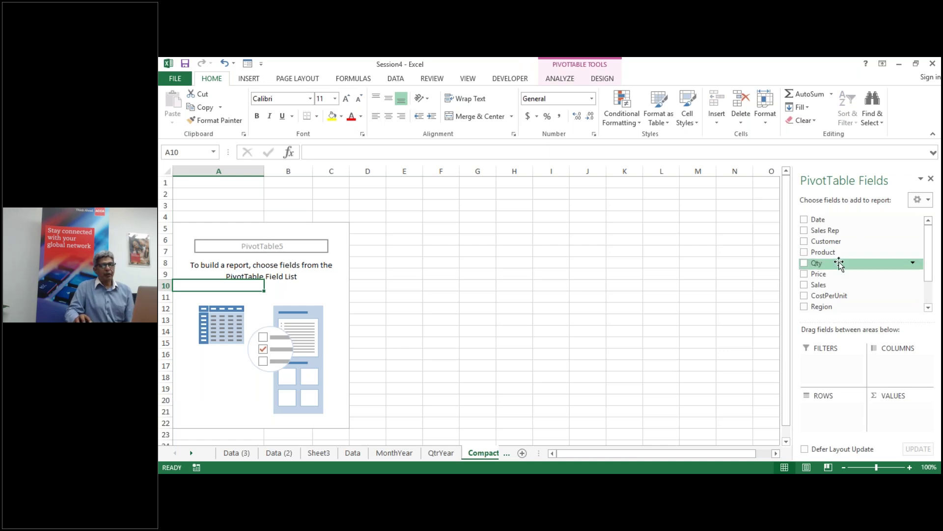
pyautogui.click(804, 307)
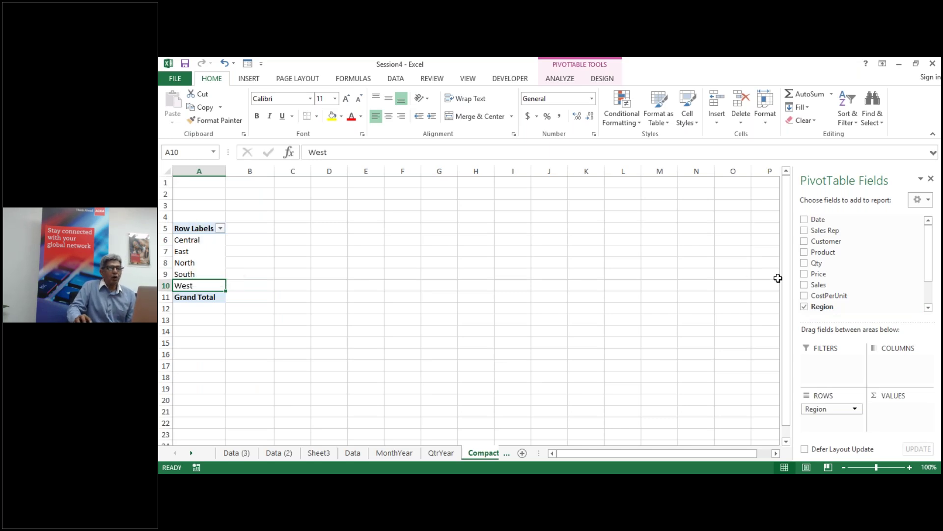
pyautogui.click(804, 242)
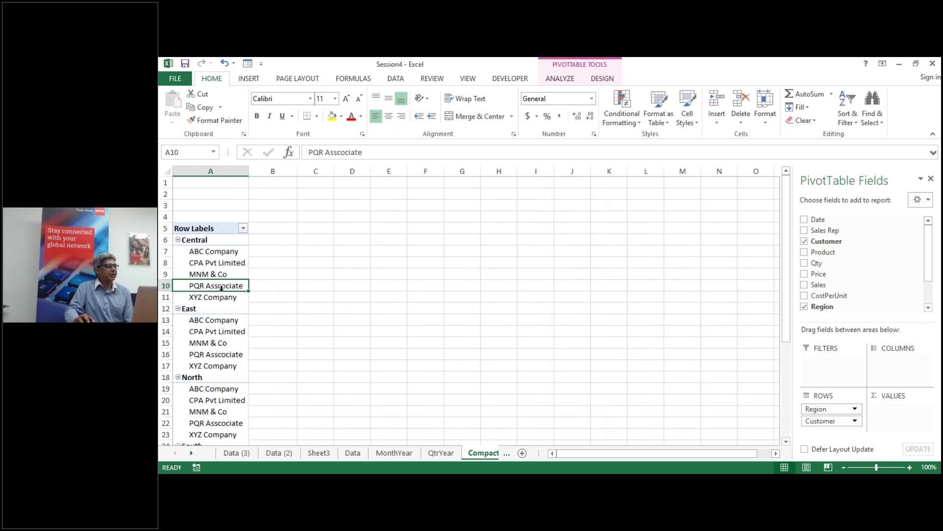
# Step: Nest Product under each customer and add Sum of Sales, with Central totalling 797350
pyautogui.click(227, 170)
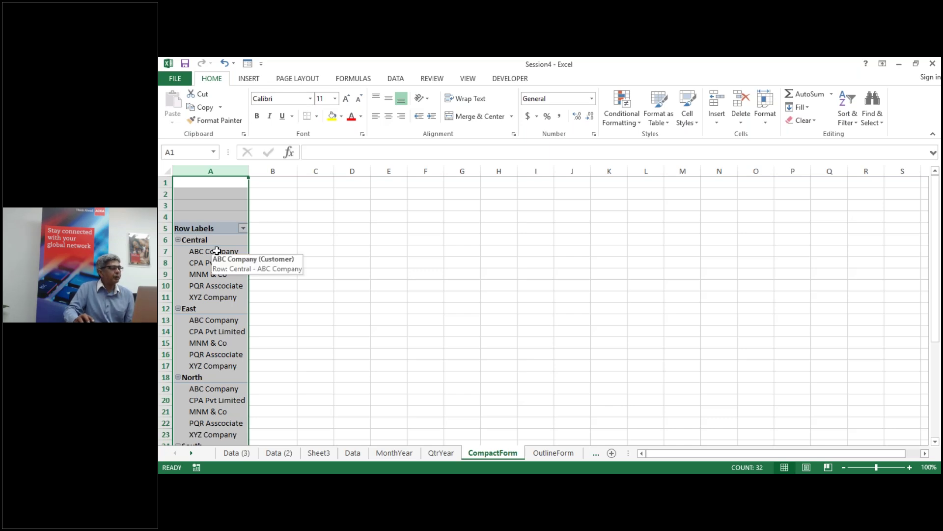
pyautogui.click(217, 274)
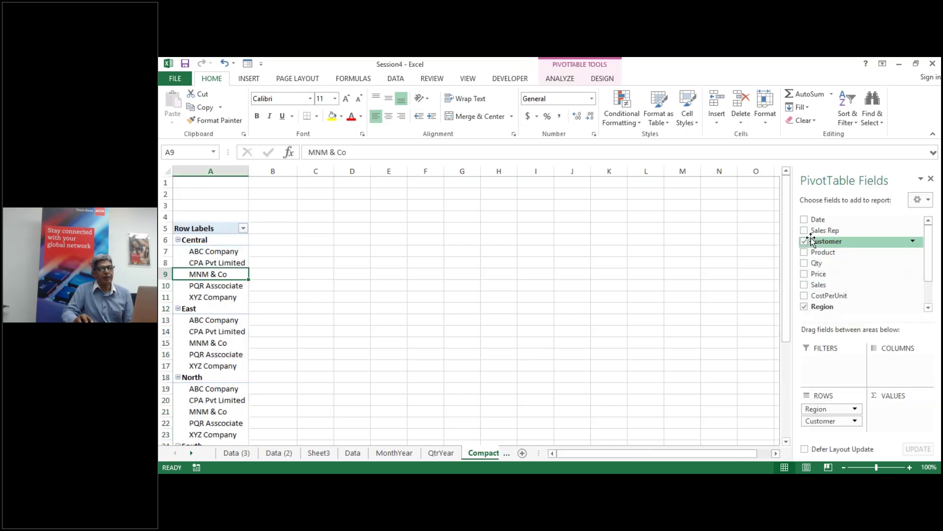
pyautogui.click(804, 251)
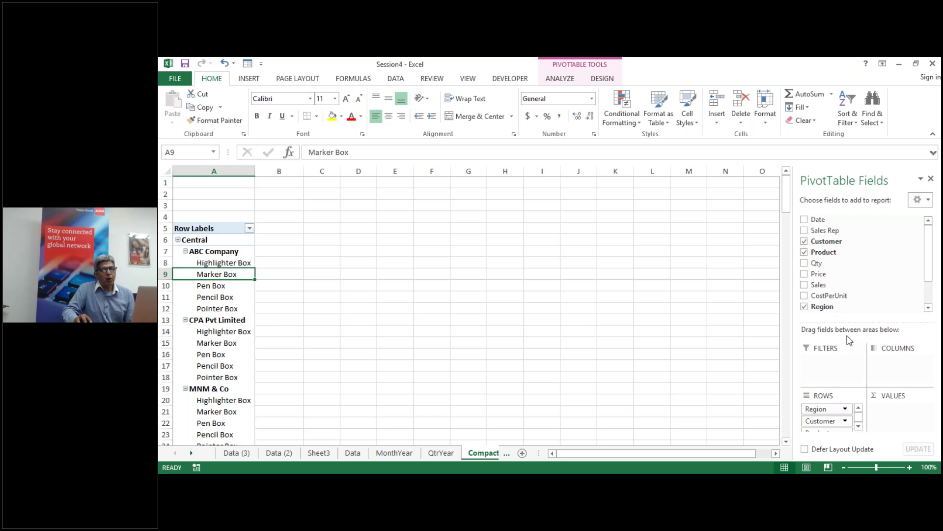
pyautogui.click(803, 285)
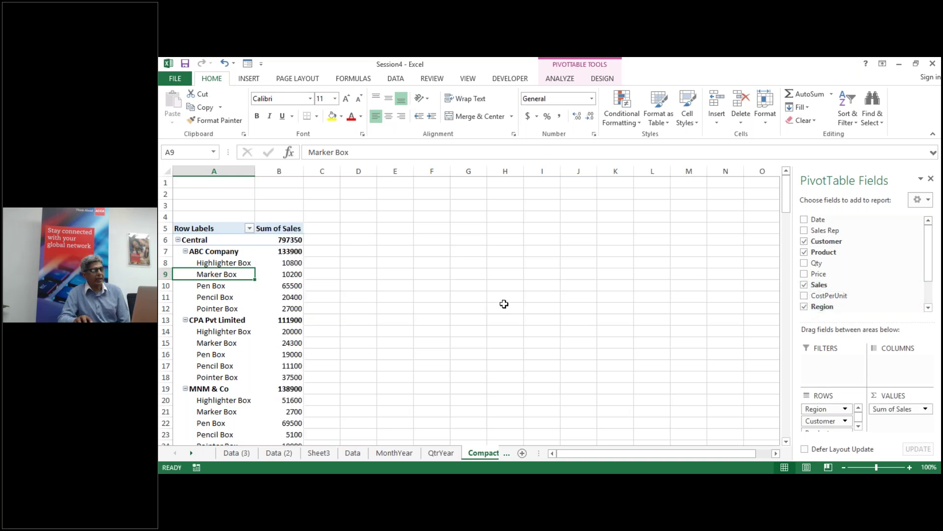
pyautogui.scroll(-2, 518, 297)
pyautogui.scroll(-4, 522, 296)
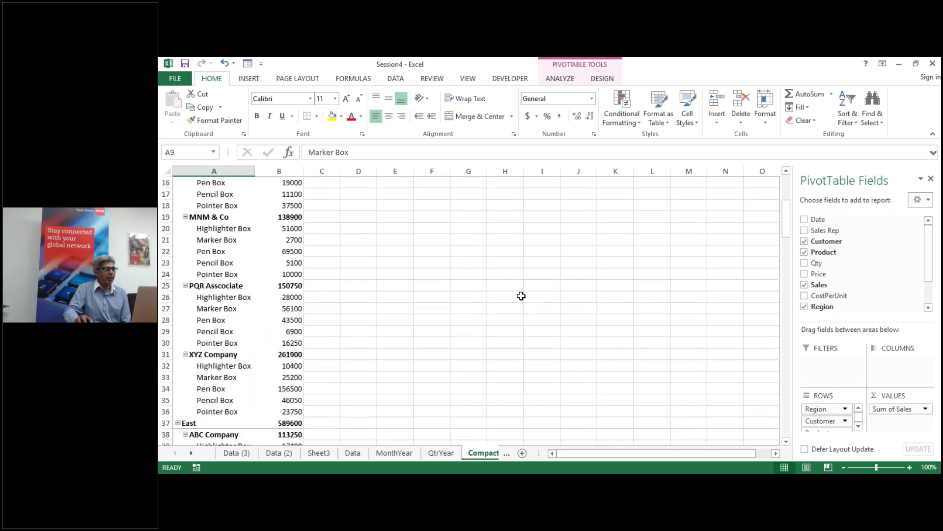
pyautogui.scroll(6, 523, 294)
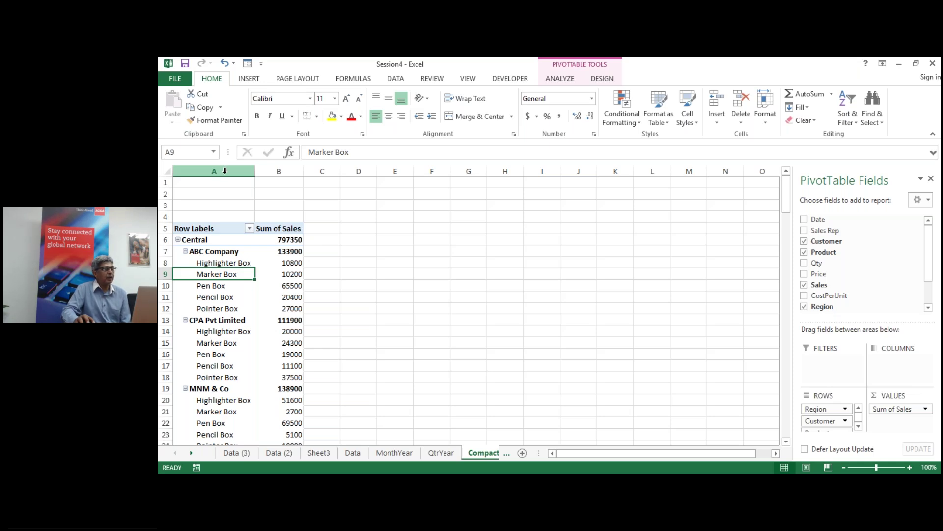
pyautogui.click(352, 453)
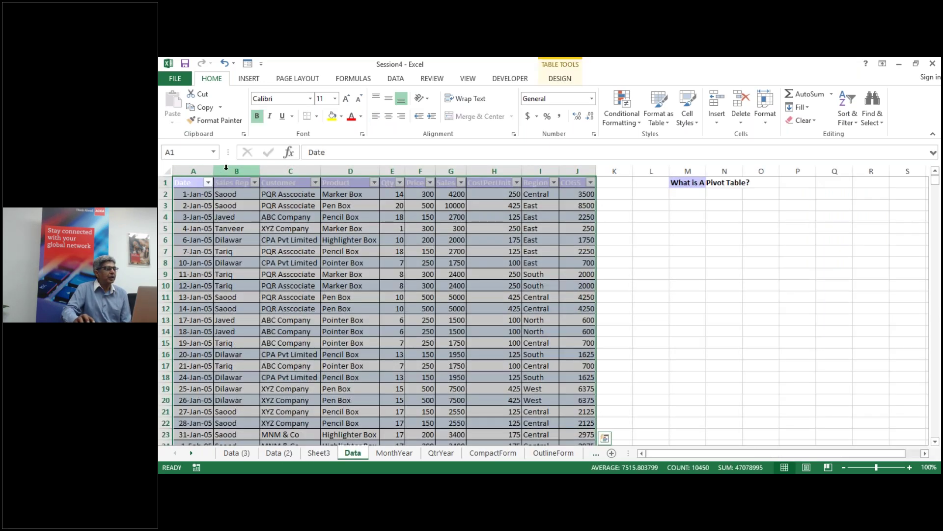
pyautogui.click(227, 170)
pyautogui.moveTo(290, 169); pyautogui.dragTo(338, 170)
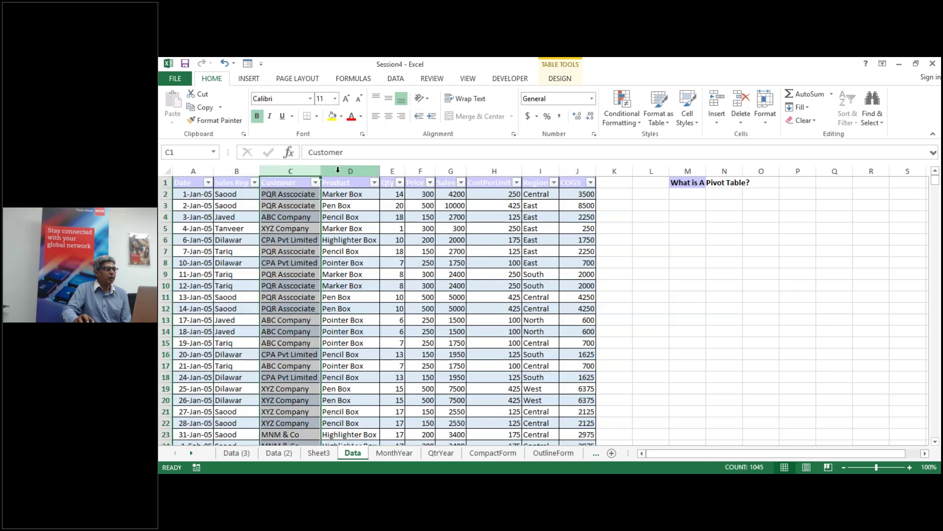
pyautogui.click(338, 169)
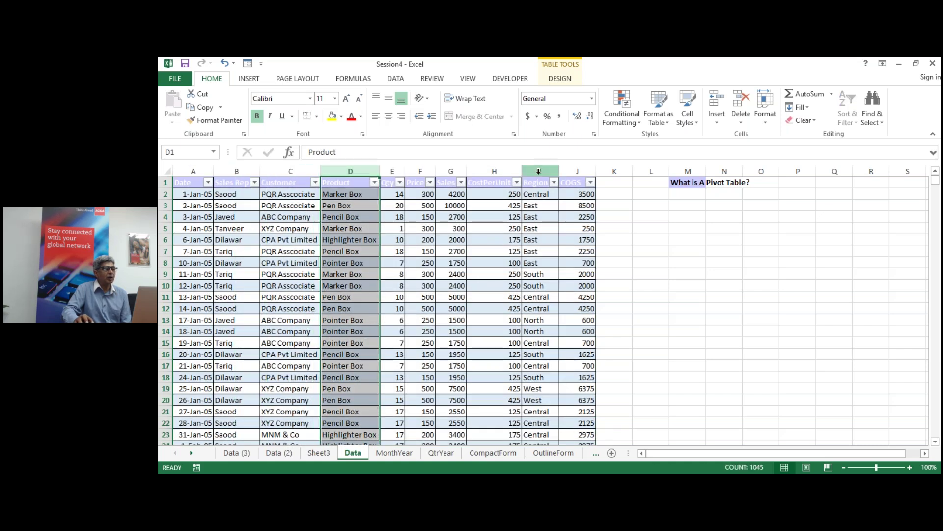
pyautogui.click(538, 171)
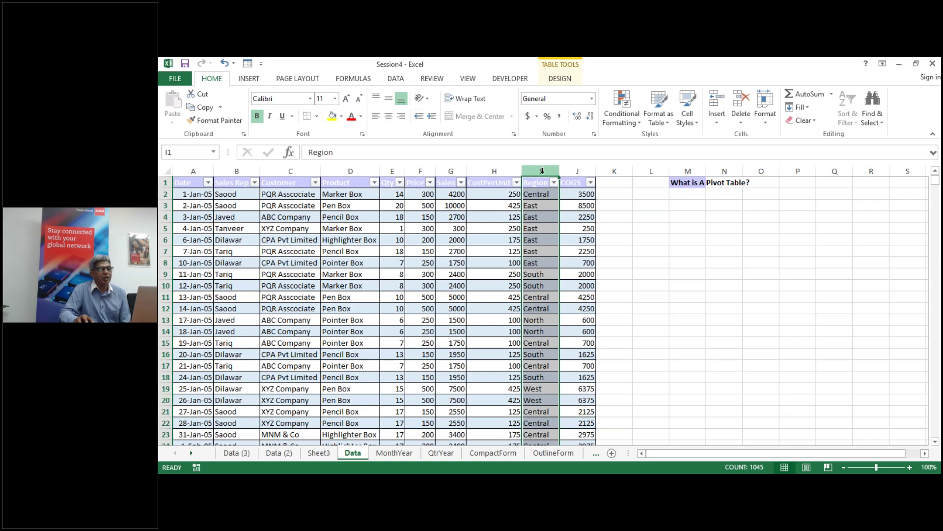
pyautogui.click(484, 454)
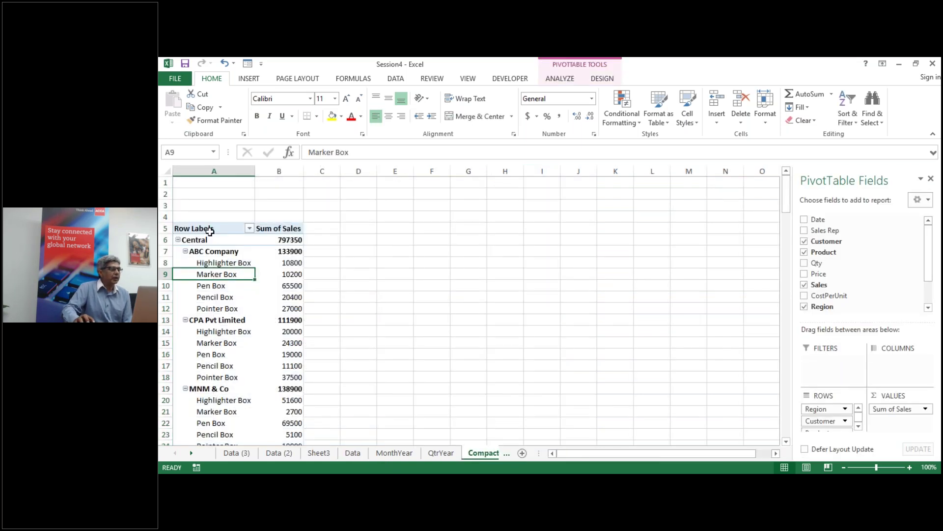
# Step: Collapse ABC Company, CPA Pvt Limited, MNM & Co, PQR Asscociate and XYZ Company to their customer totals
pyautogui.click(211, 171)
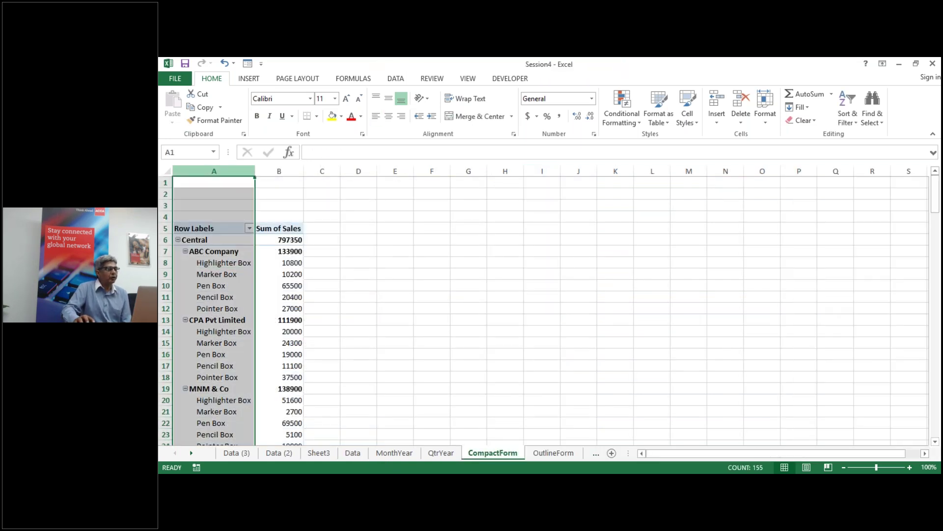
pyautogui.click(431, 332)
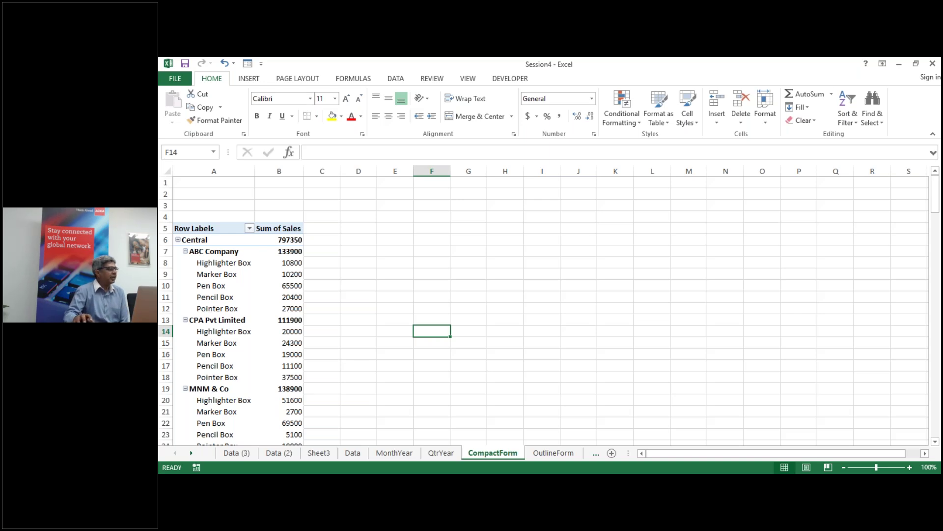
pyautogui.click(191, 254)
pyautogui.click(185, 251)
pyautogui.click(185, 263)
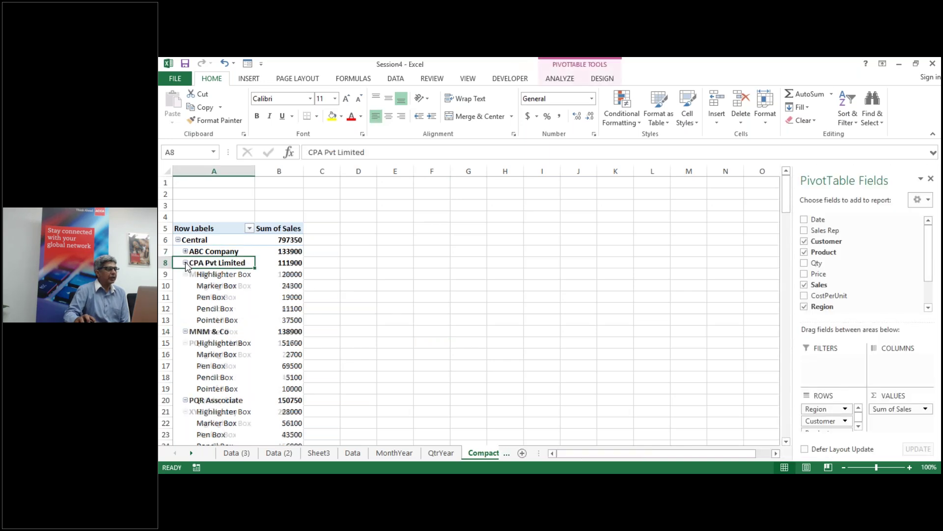
pyautogui.click(185, 274)
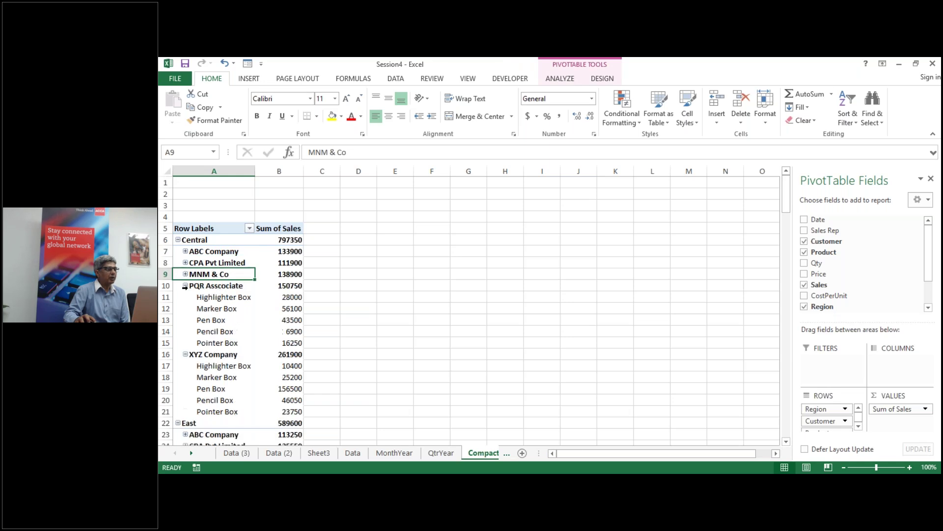
pyautogui.click(186, 285)
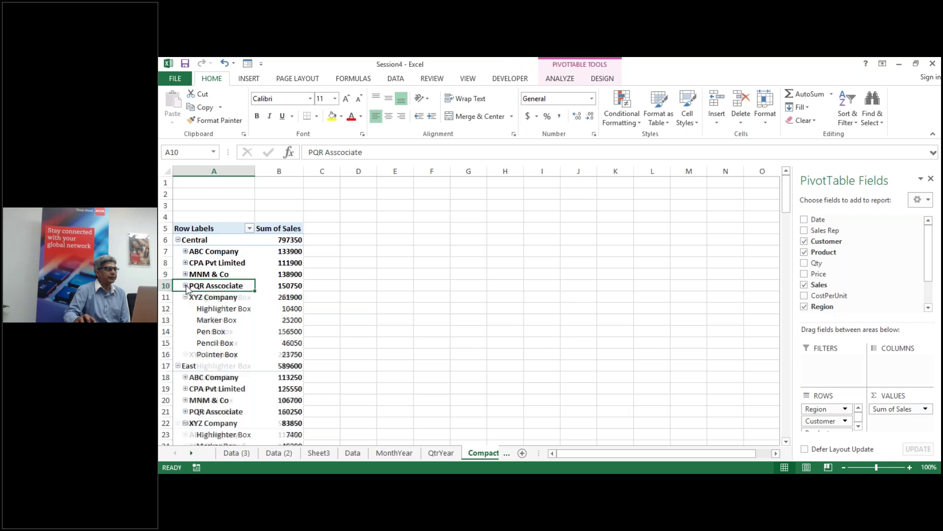
pyautogui.click(186, 297)
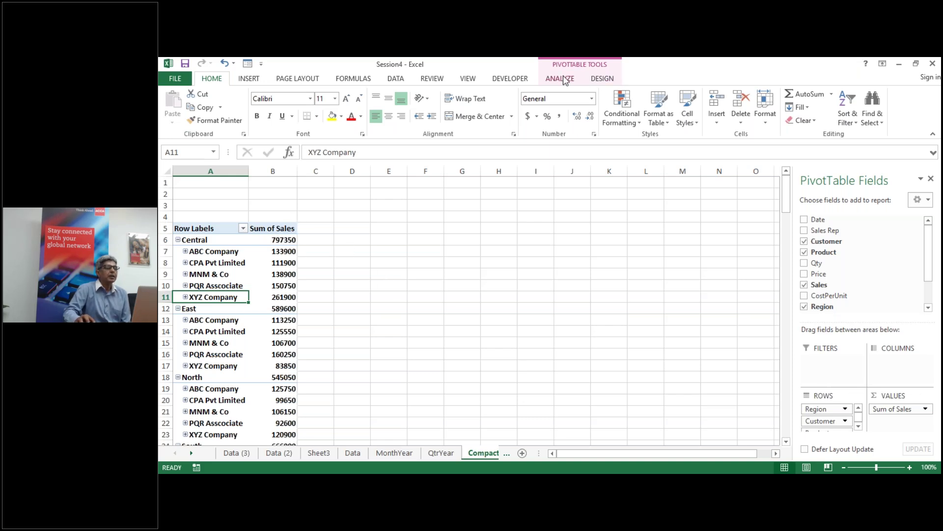
# Step: Expand MNM & Co under Central to list its products with their sales
pyautogui.click(602, 81)
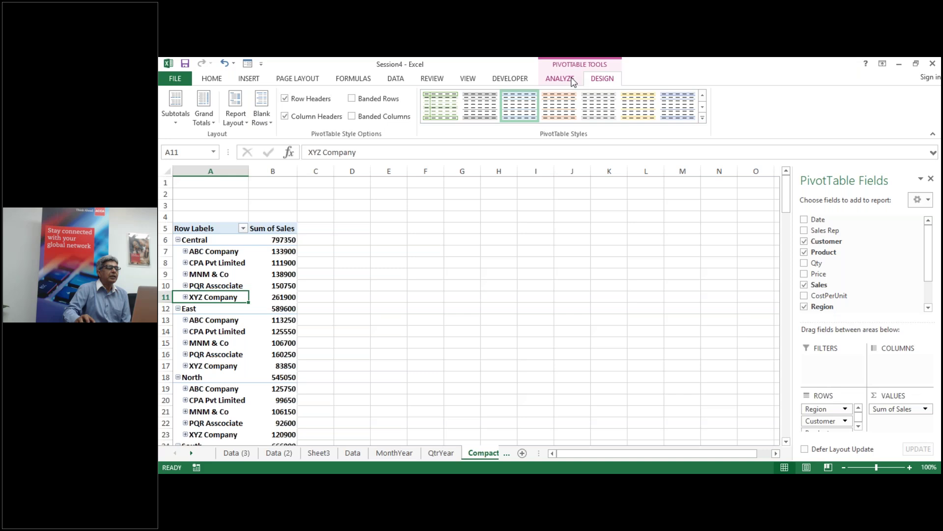
pyautogui.click(572, 81)
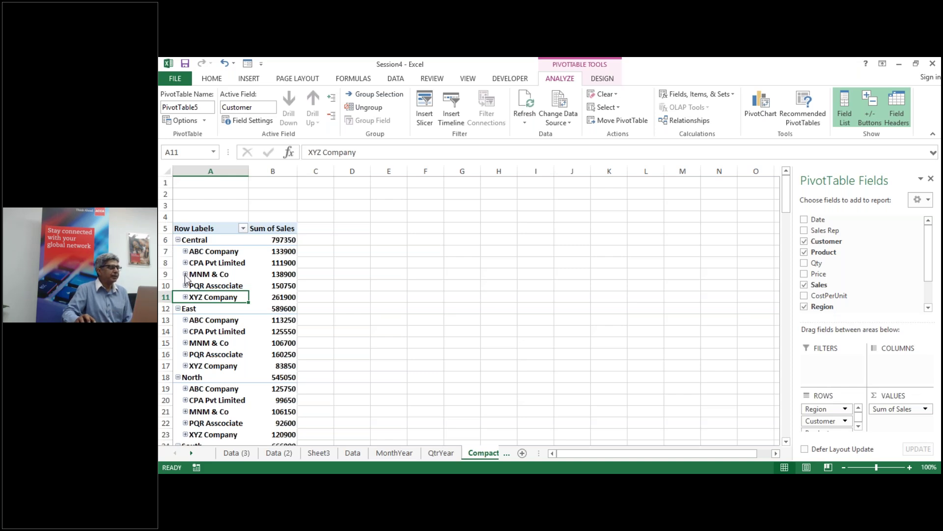
pyautogui.click(185, 274)
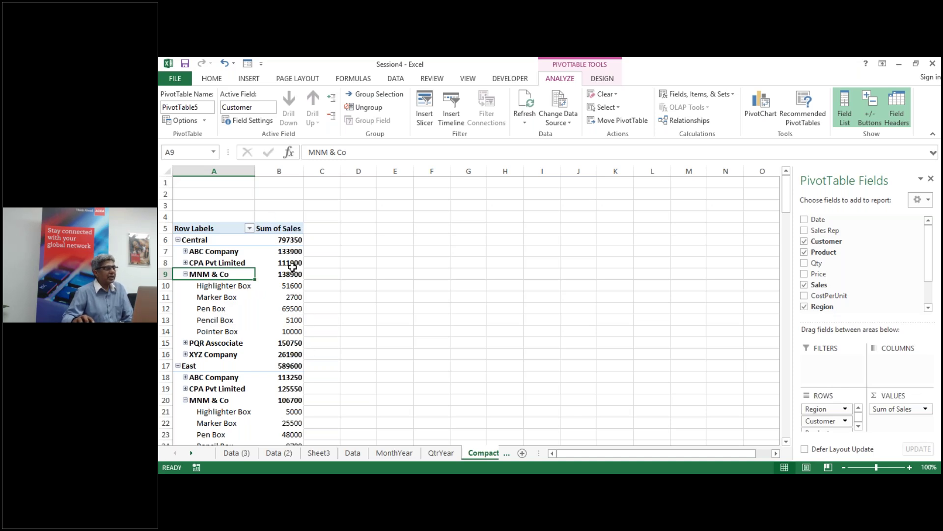
# Step: Review the pivot down to its Grand Total and bring up the PivotTable DESIGN options
pyautogui.scroll(-12, 271, 269)
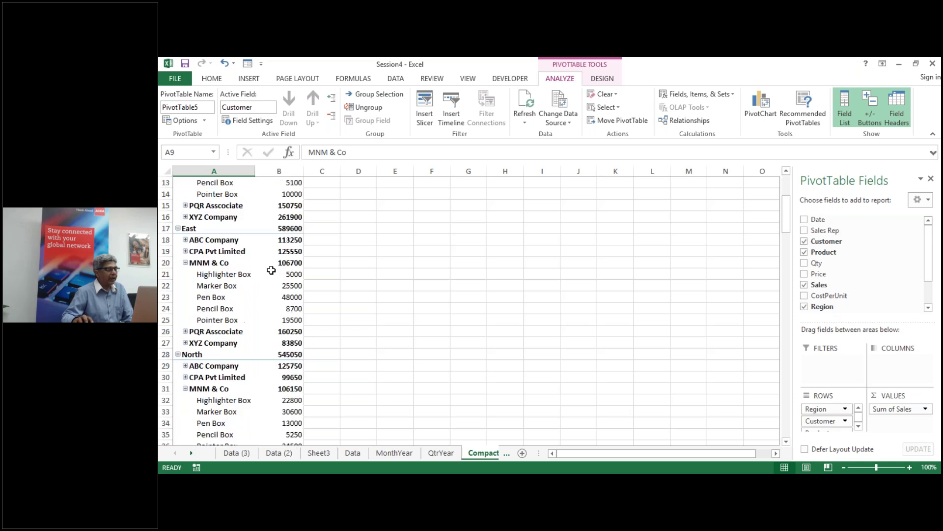
pyautogui.scroll(-6, 272, 269)
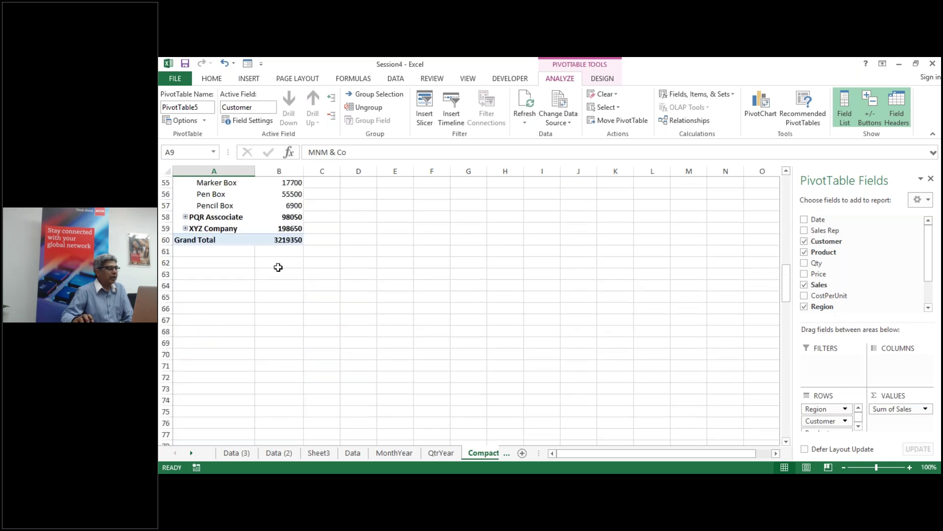
pyautogui.scroll(5, 287, 336)
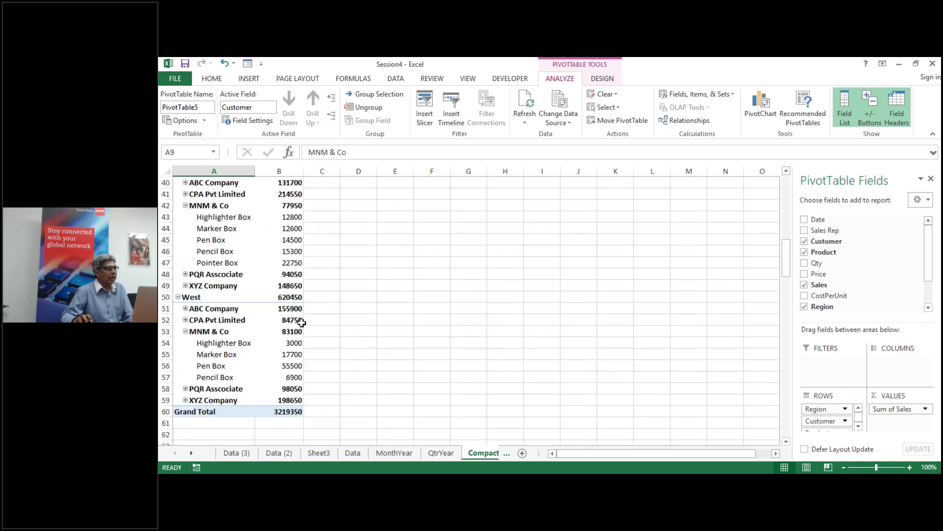
pyautogui.scroll(1, 295, 305)
pyautogui.scroll(13, 296, 306)
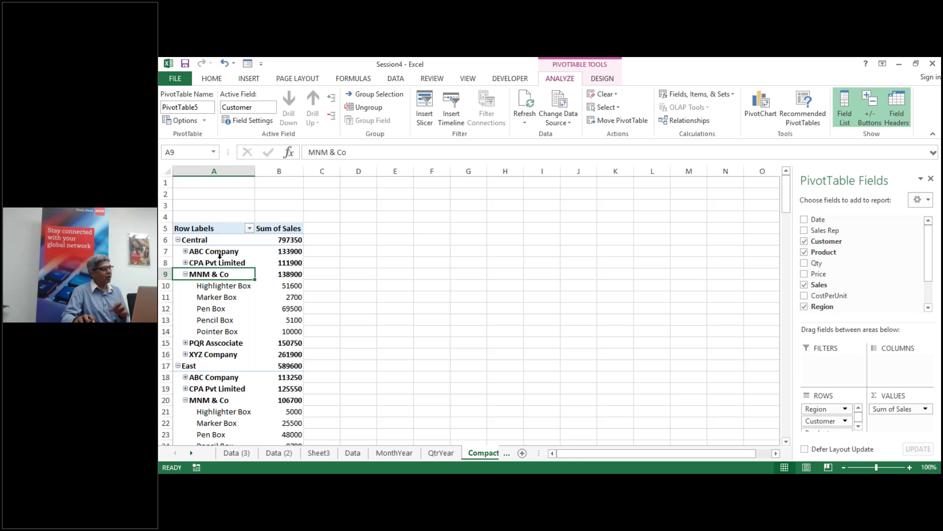
pyautogui.click(611, 81)
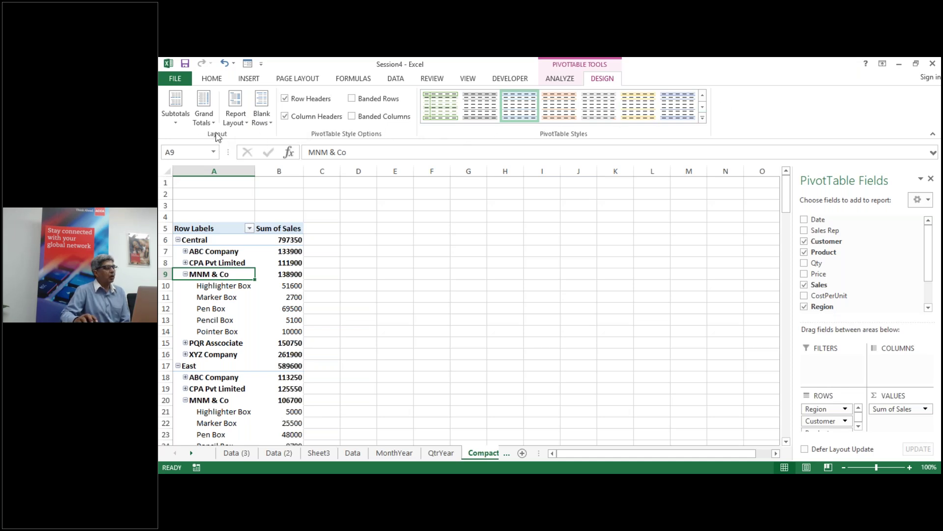
pyautogui.click(175, 126)
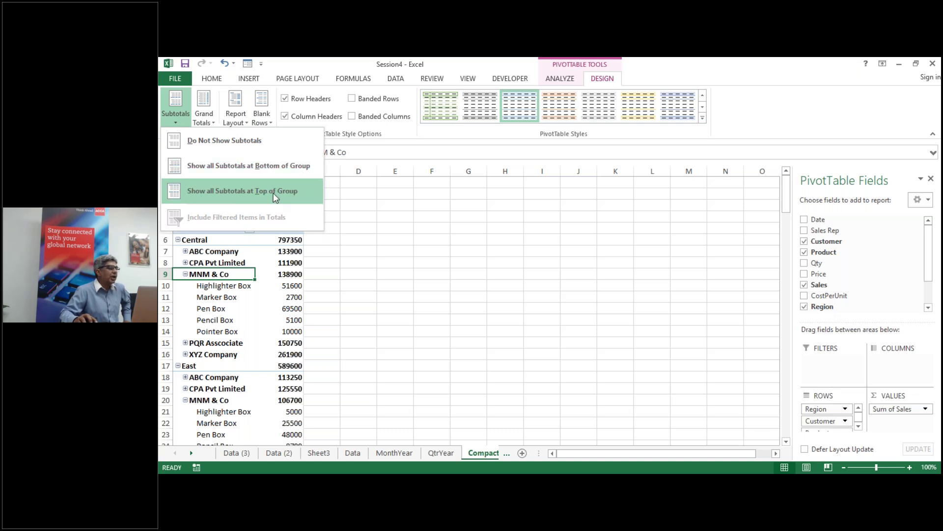
pyautogui.click(216, 140)
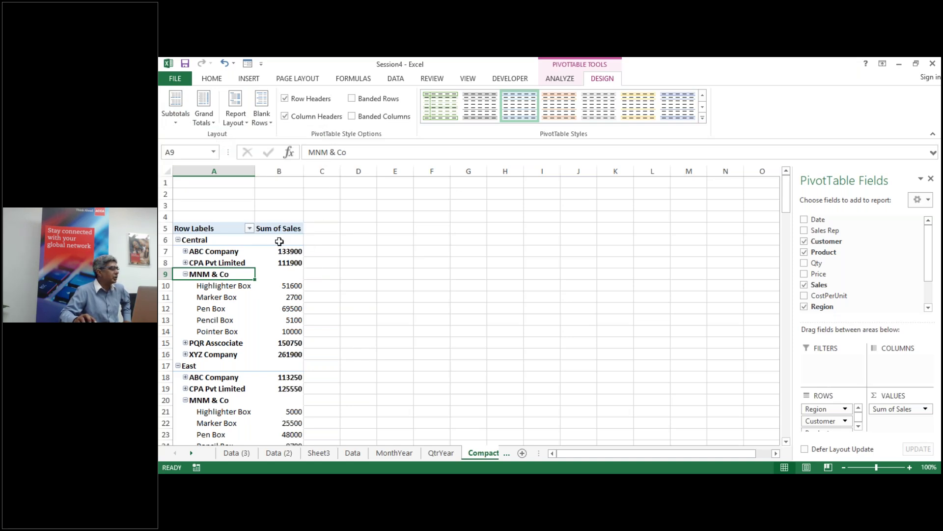
pyautogui.click(175, 123)
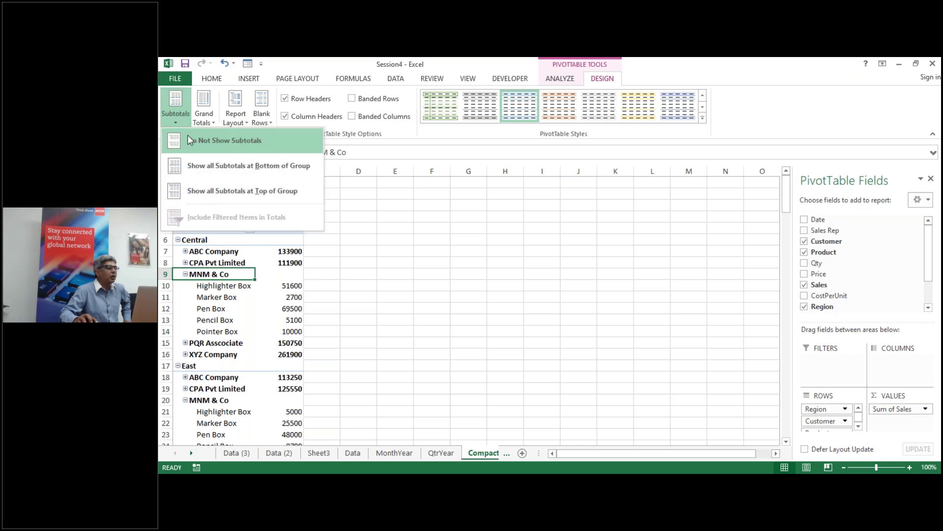
pyautogui.click(212, 169)
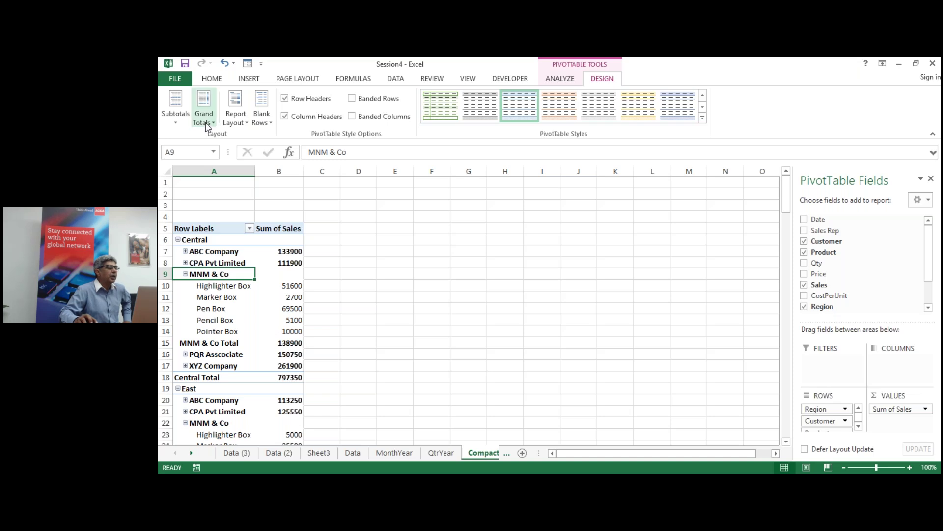
pyautogui.click(183, 124)
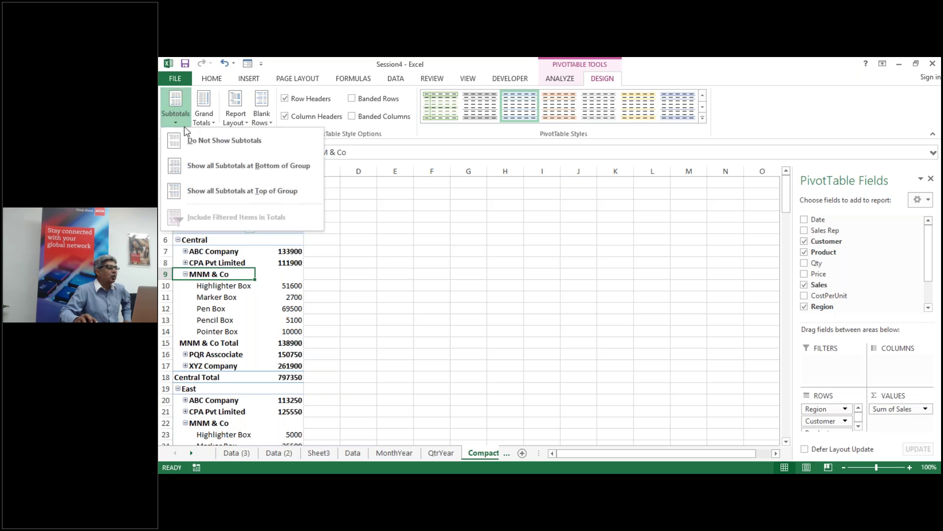
pyautogui.click(209, 191)
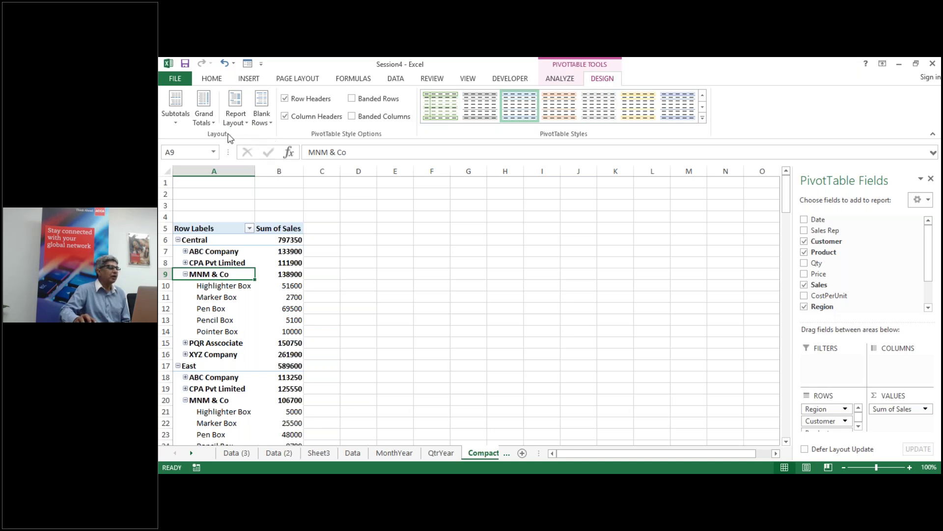
pyautogui.click(172, 122)
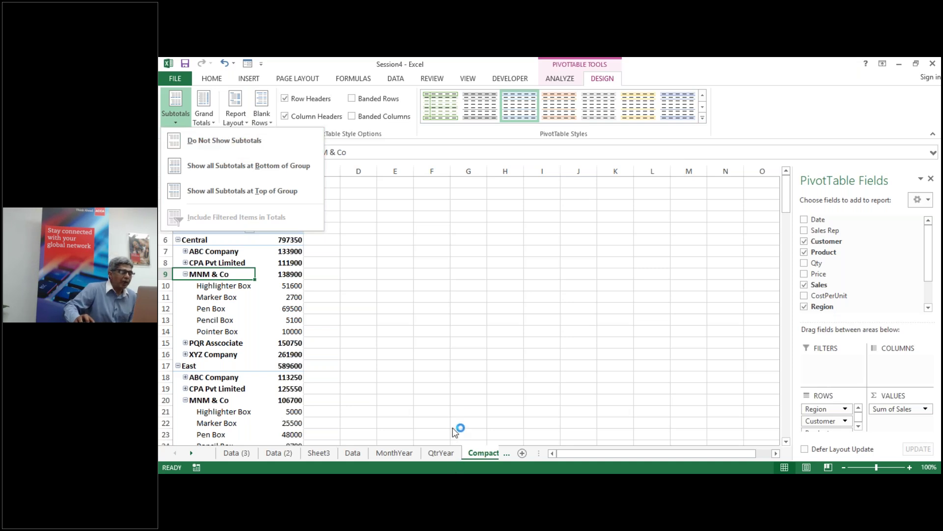
pyautogui.click(345, 279)
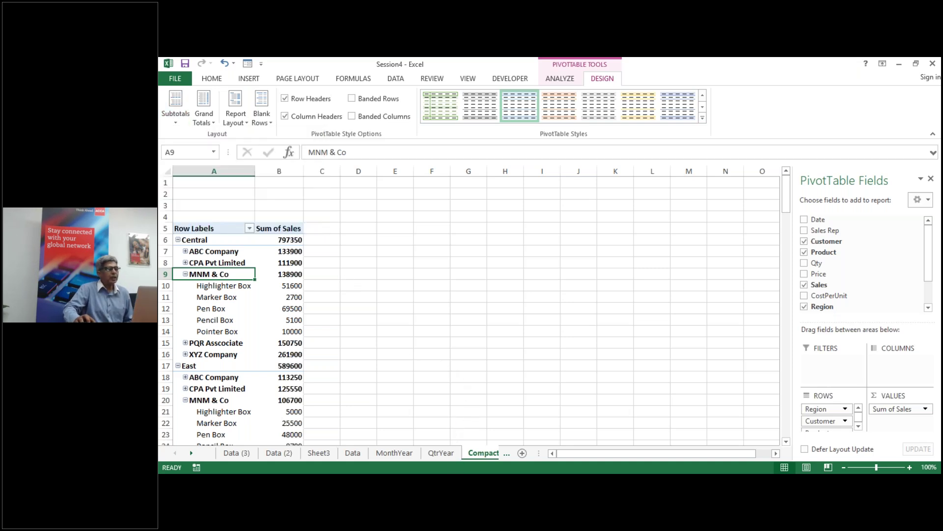
# Step: On the OutlineForm sheet, create an empty PivotTable at A5 from the ptdata range
pyautogui.click(506, 457)
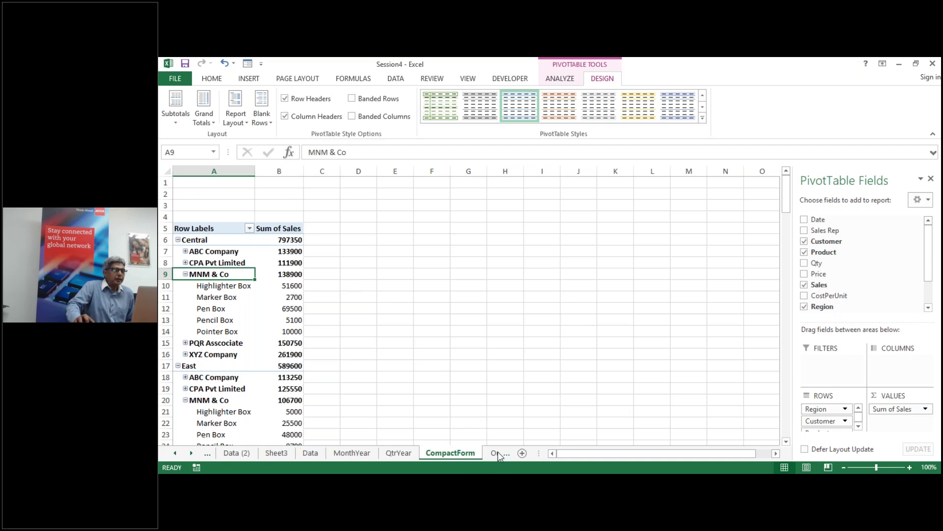
pyautogui.click(497, 455)
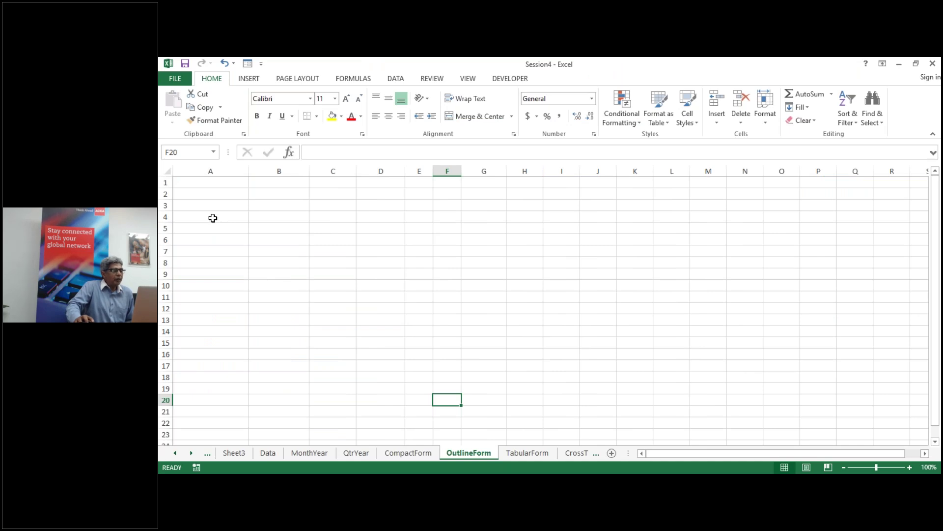
pyautogui.click(191, 227)
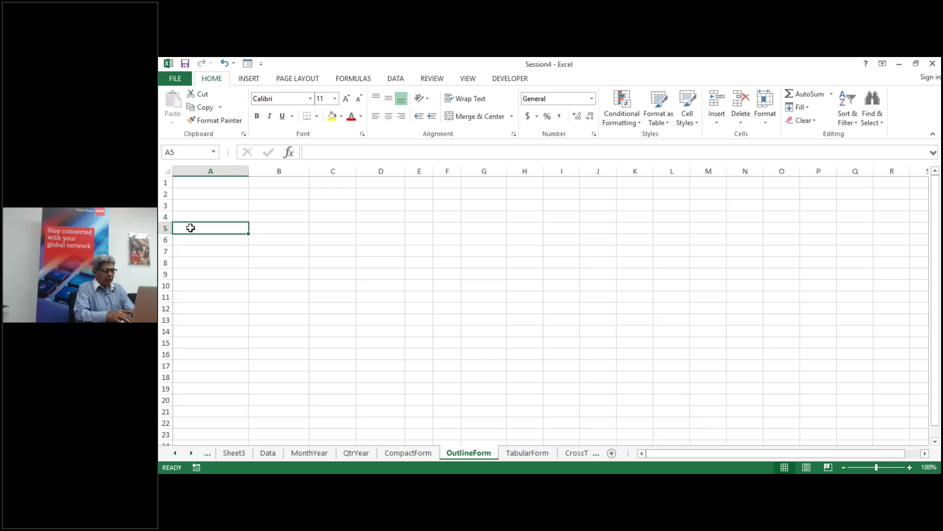
pyautogui.hotkey('alt', 'n')
pyautogui.press('v')
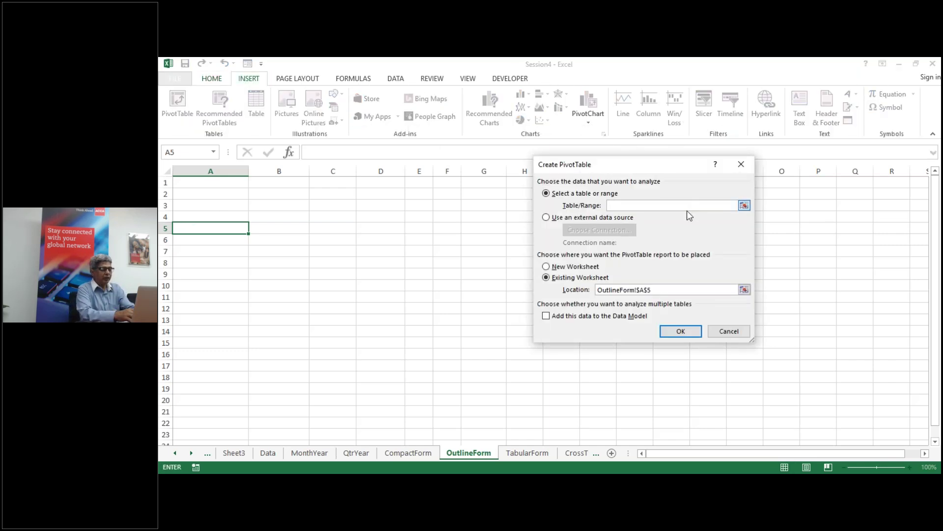
pyautogui.write('p')
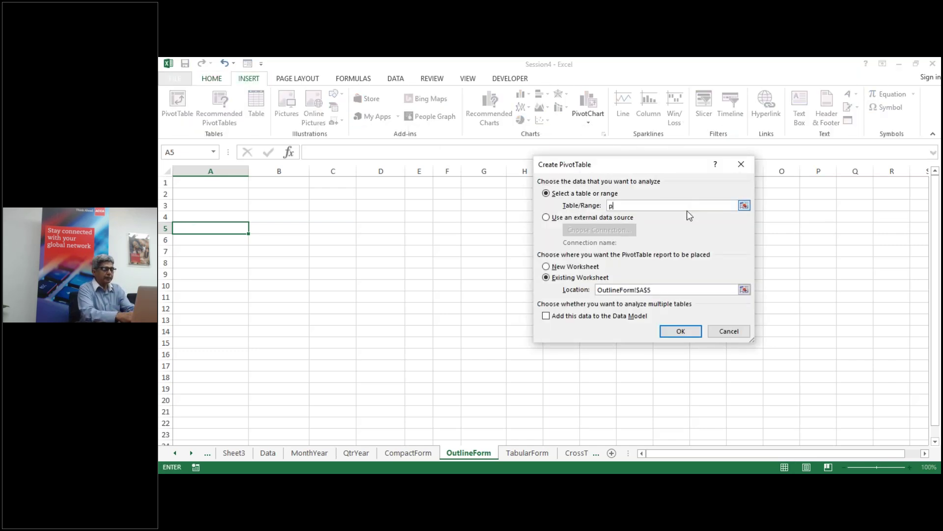
pyautogui.write('tdata')
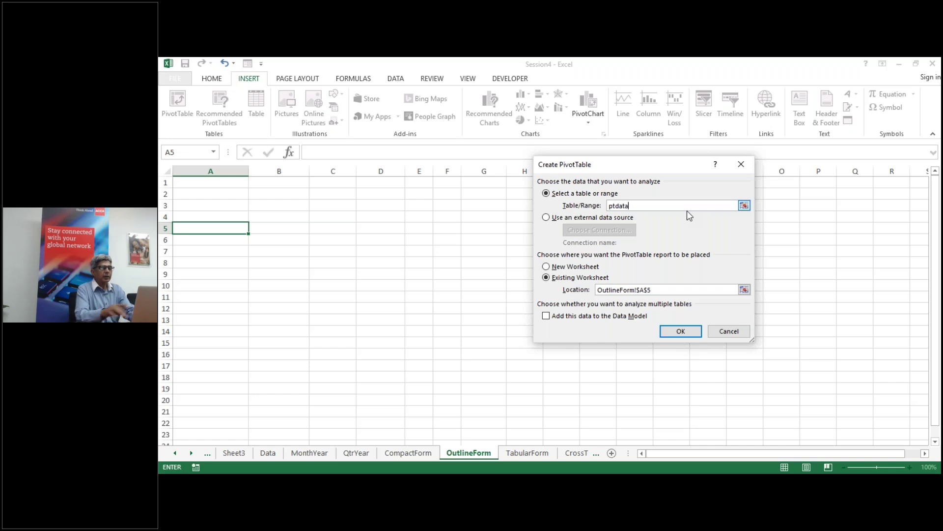
pyautogui.press('Return')
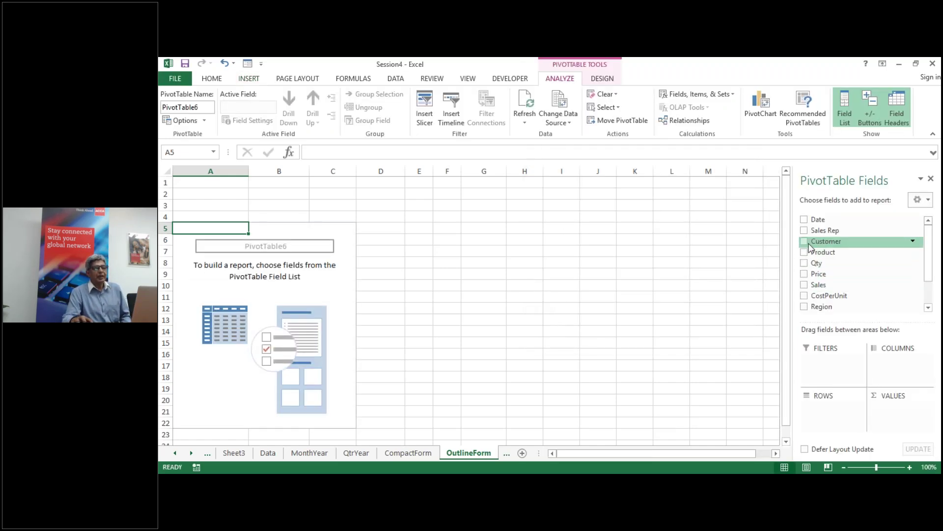
# Step: Add Region as the row field and list customers under each region
pyautogui.click(804, 307)
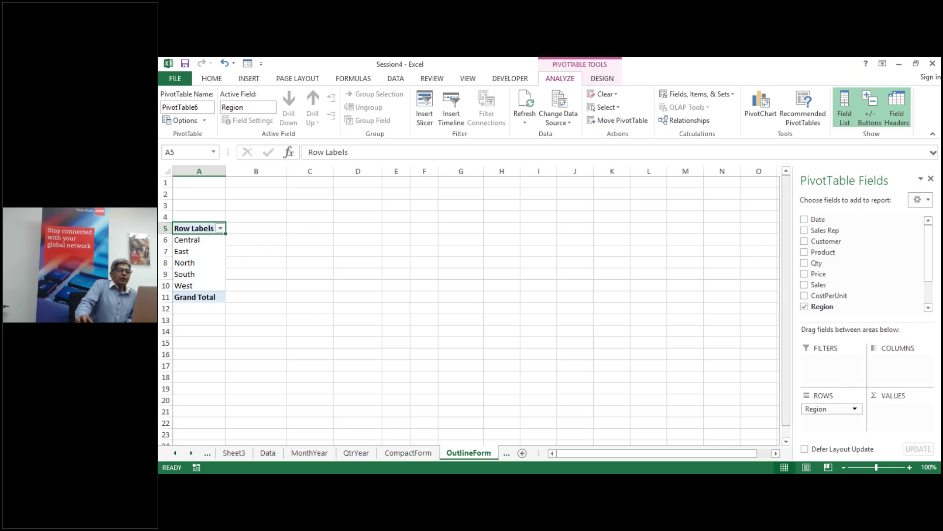
pyautogui.click(805, 242)
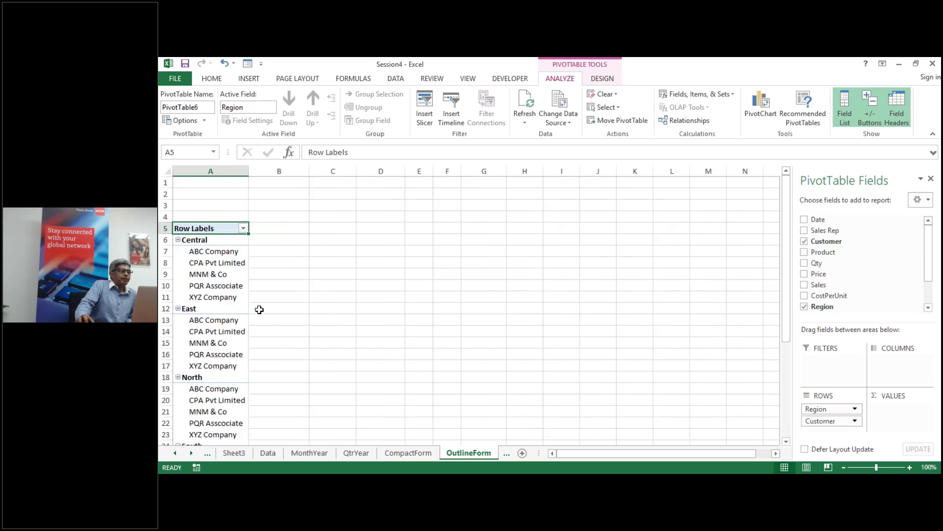
pyautogui.moveTo(226, 253); pyautogui.dragTo(222, 293)
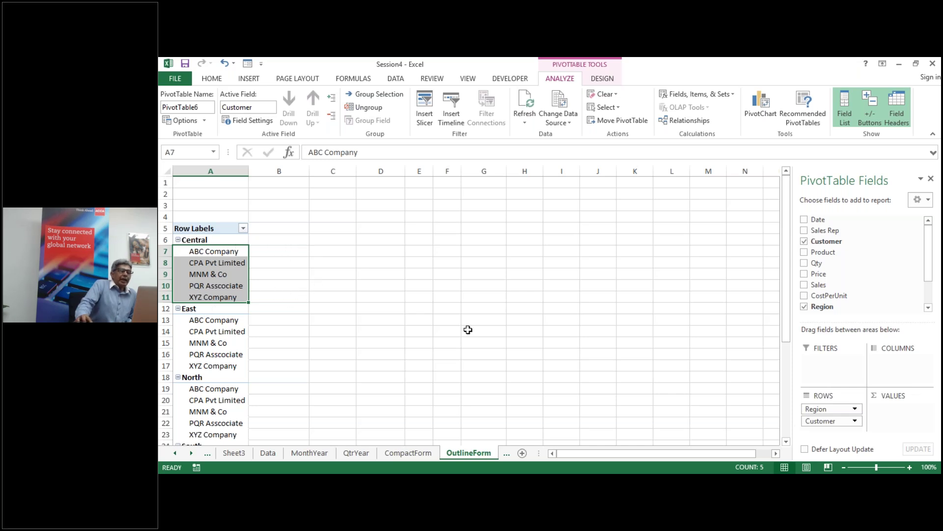
pyautogui.click(647, 342)
pyautogui.click(210, 274)
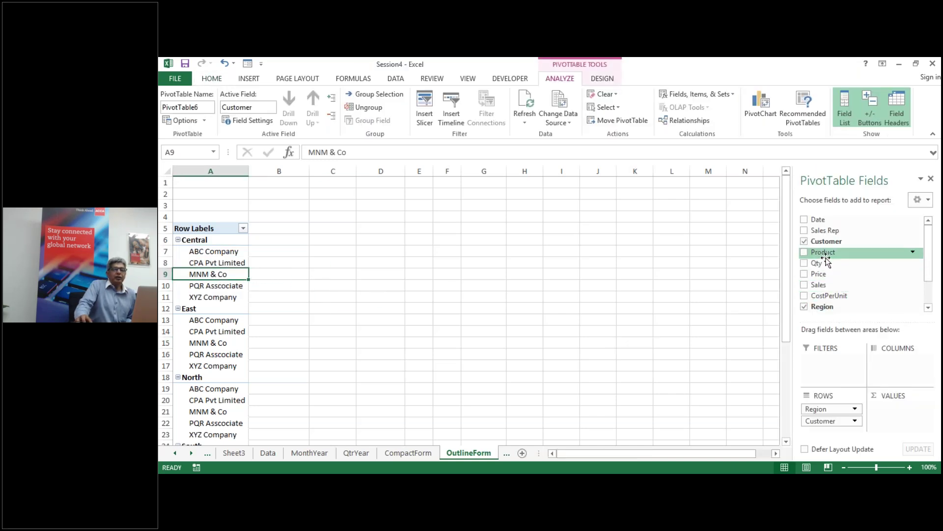
# Step: Nest Product under each customer and add Sum of Sales, with Central totalling 797350
pyautogui.click(812, 253)
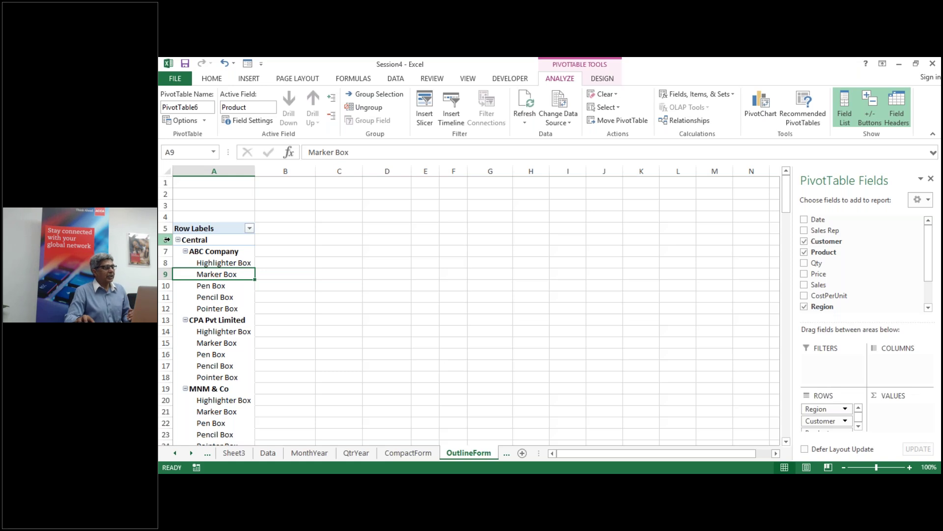
pyautogui.click(167, 240)
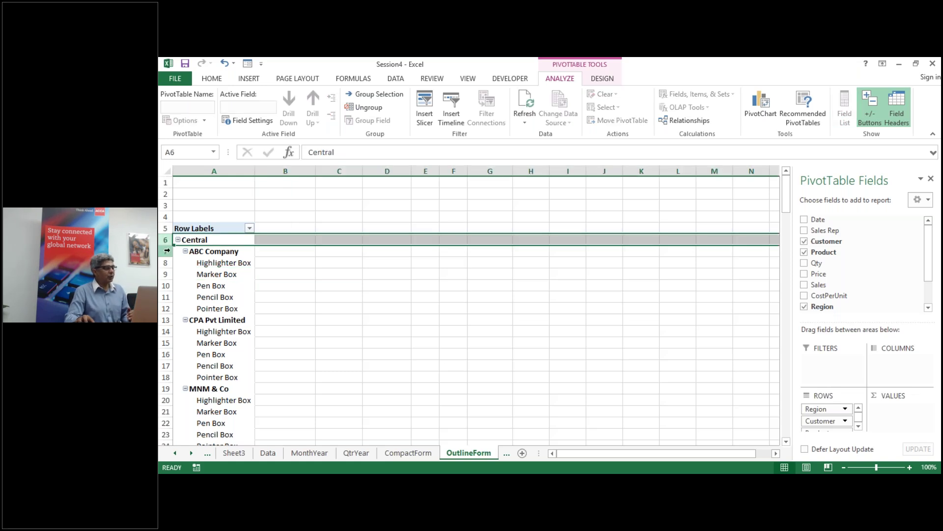
pyautogui.click(167, 251)
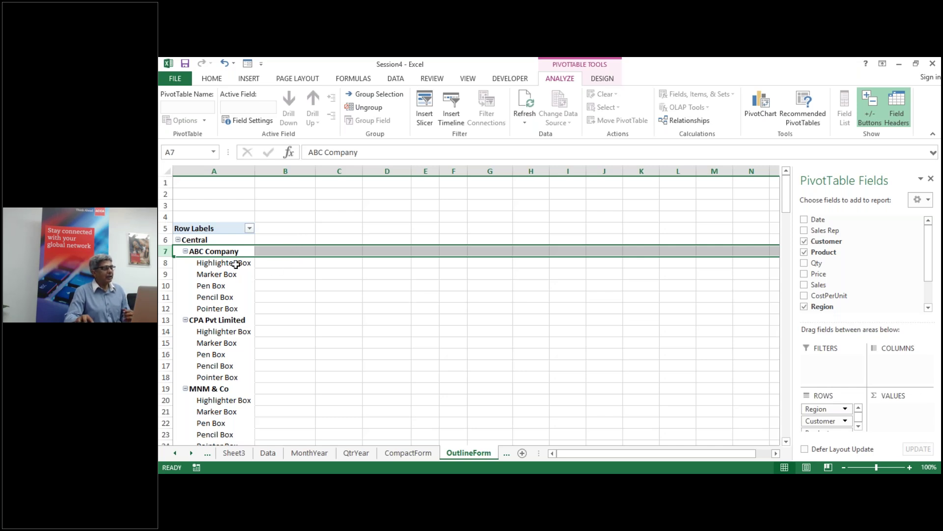
pyautogui.click(227, 297)
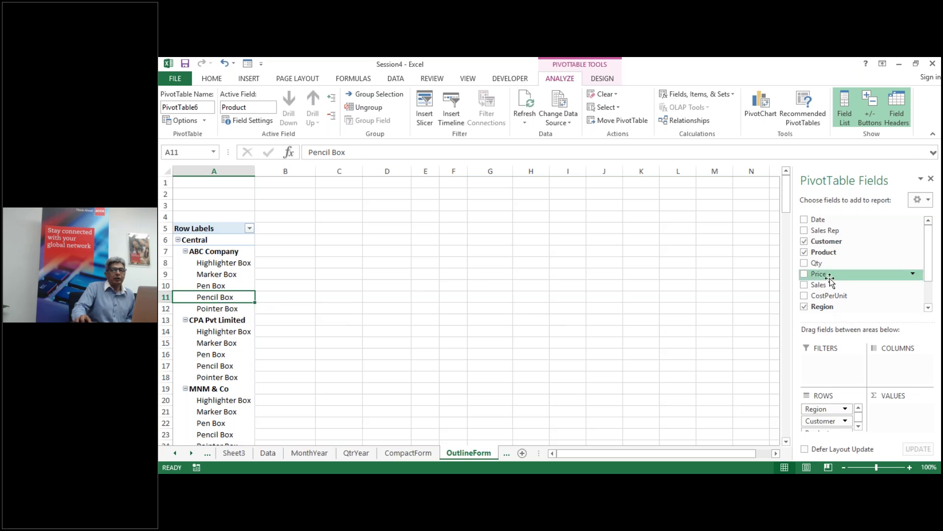
pyautogui.click(804, 285)
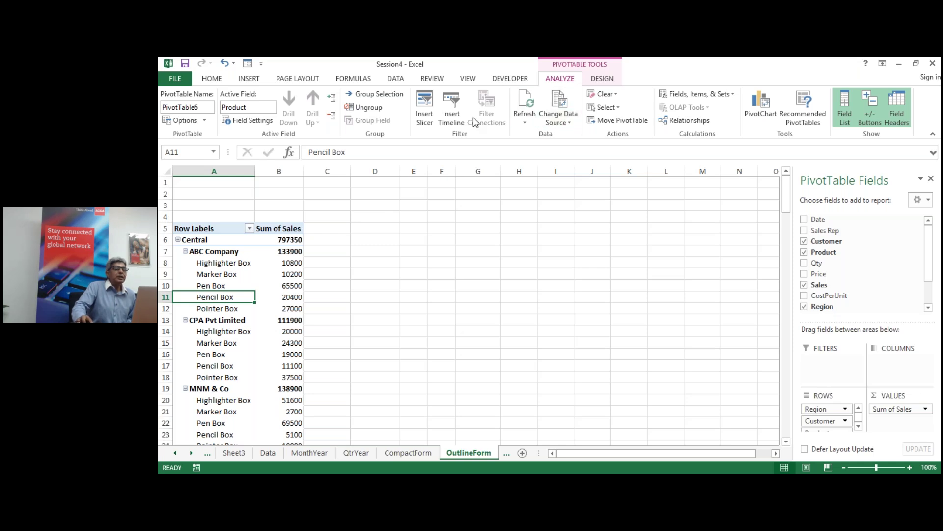
# Step: Set the pivot's report layout to Outline Form, giving Region, Customer and Product separate columns
pyautogui.click(604, 79)
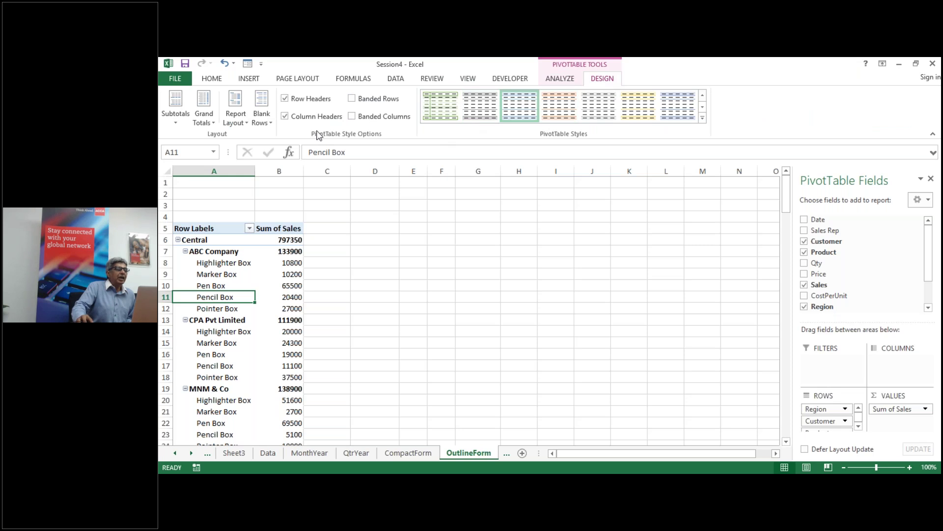
pyautogui.click(247, 123)
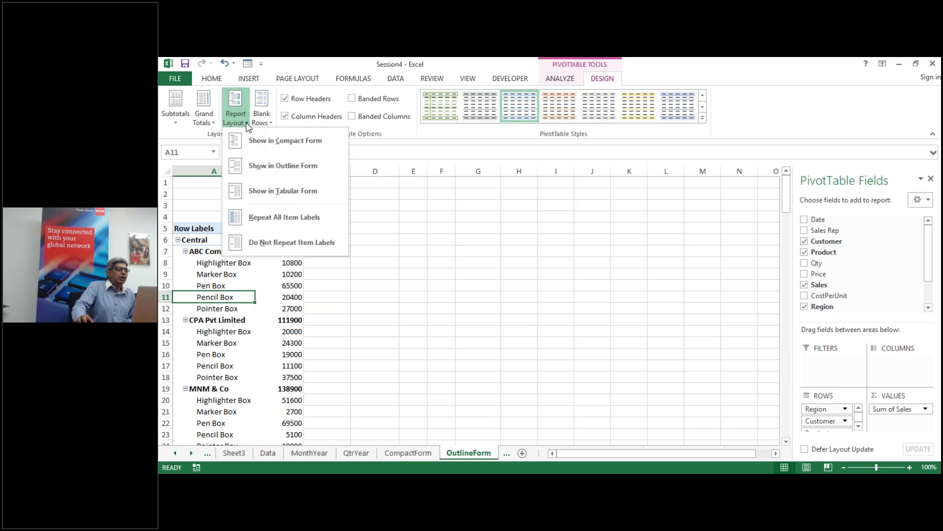
pyautogui.click(276, 166)
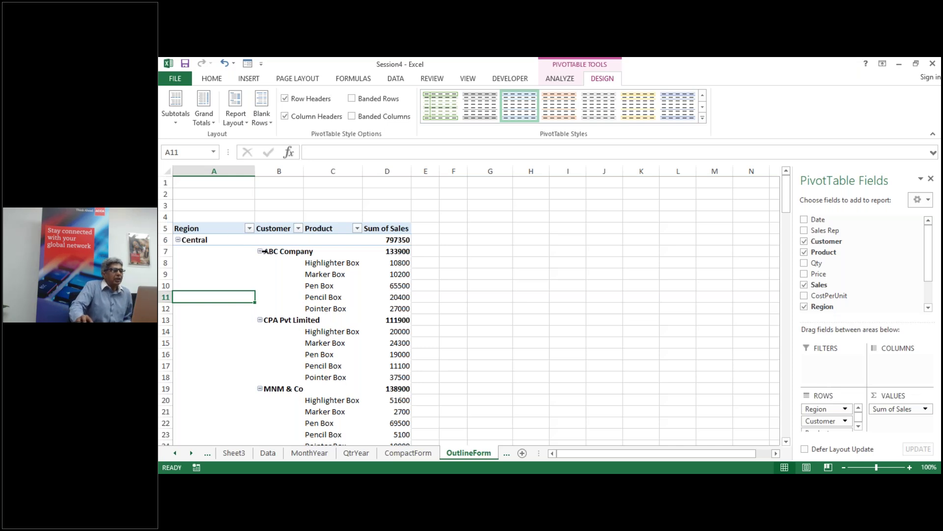
pyautogui.click(337, 261)
pyautogui.click(511, 284)
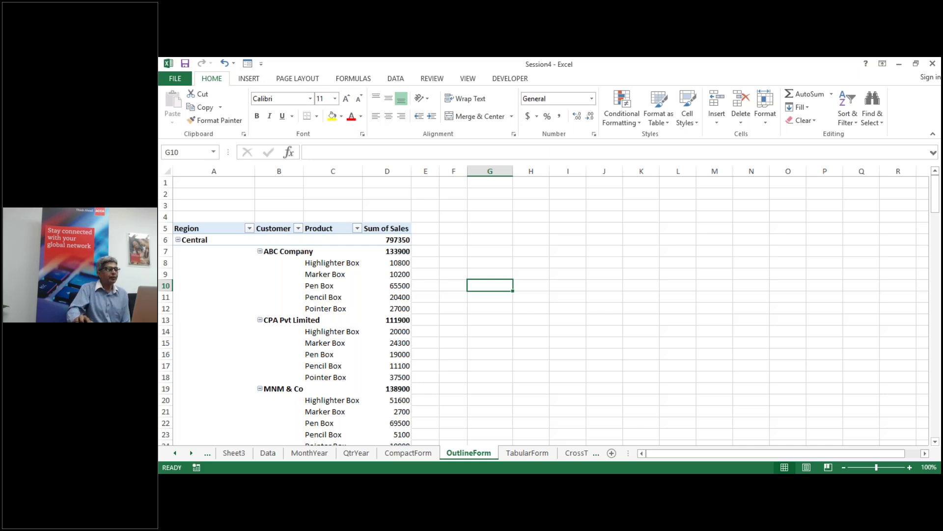
# Step: On the TabularForm sheet, create a PivotTable at A5 from the ptdata range
pyautogui.click(526, 457)
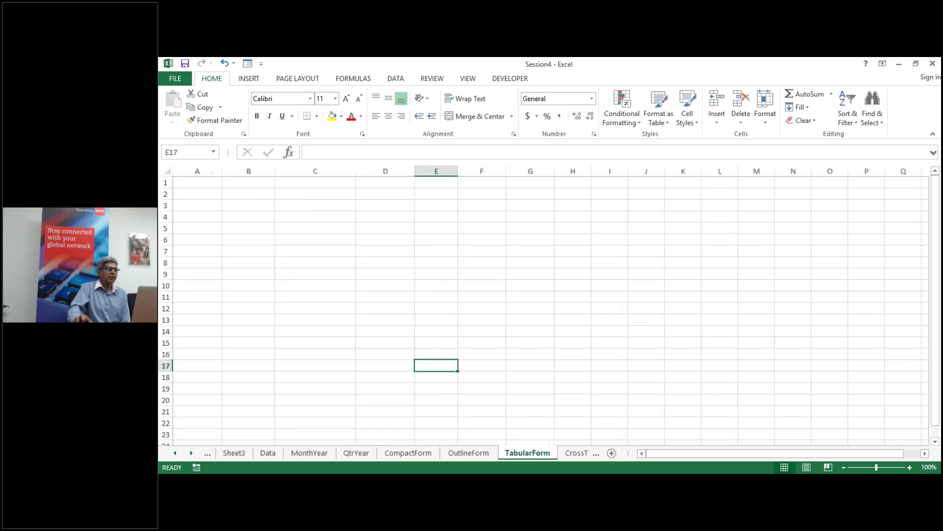
pyautogui.click(181, 230)
pyautogui.hotkey('alt', 'n')
pyautogui.press('v')
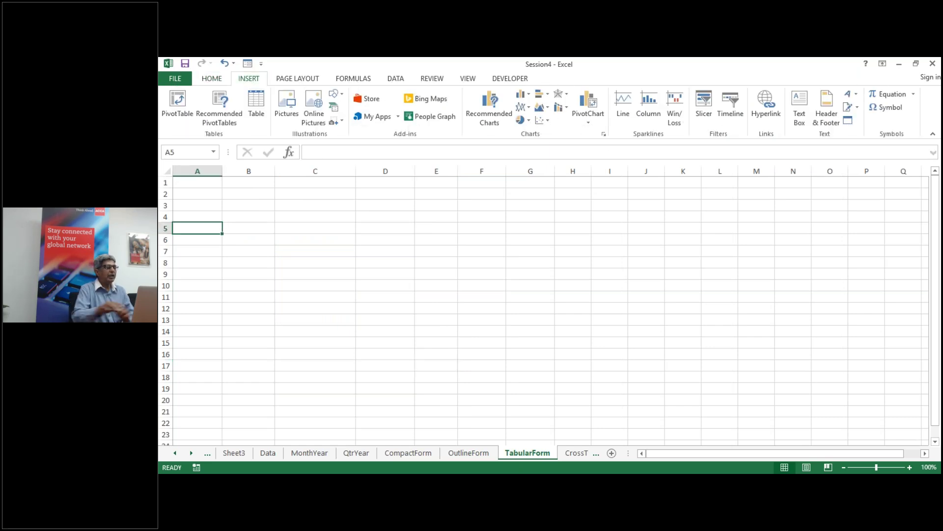
pyautogui.write('ptdata')
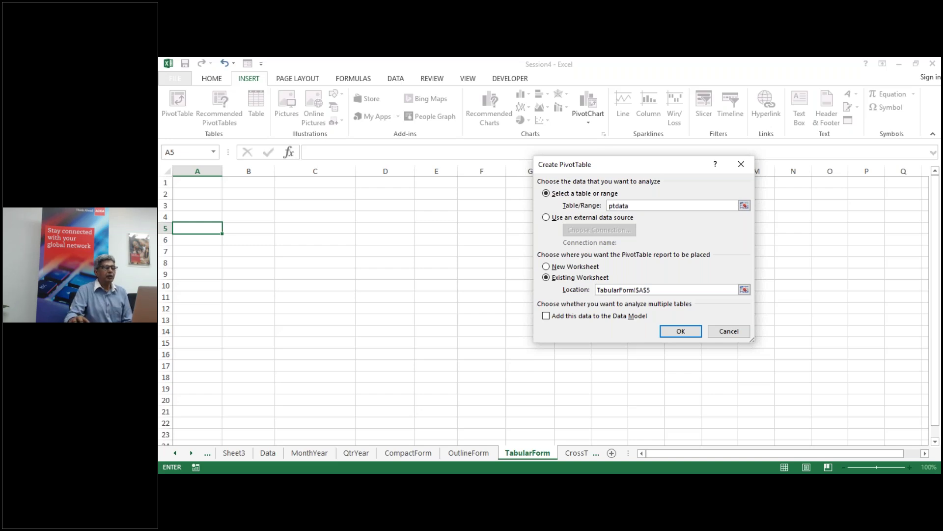
pyautogui.click(678, 331)
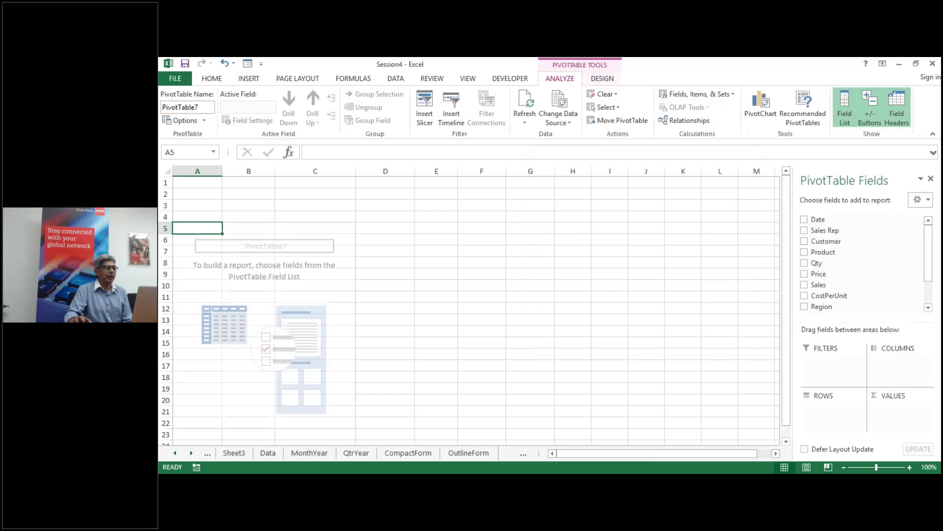
# Step: Add Region, Customer and Product rows with Sum of Sales, Central totalling 797350
pyautogui.click(804, 306)
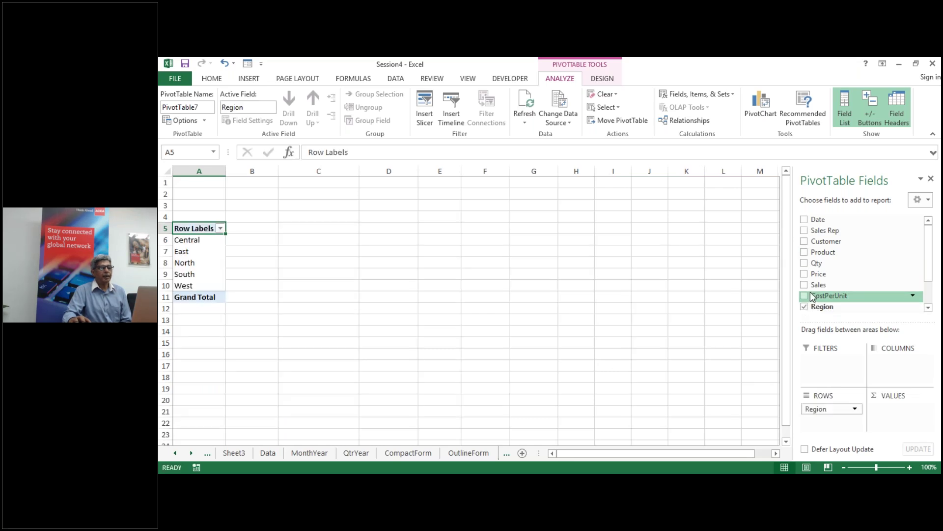
pyautogui.click(804, 242)
pyautogui.click(804, 253)
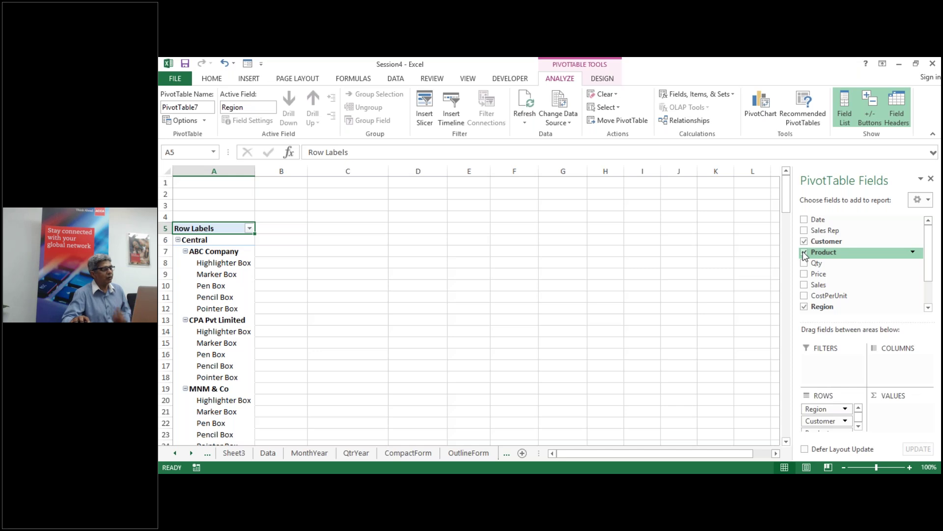
pyautogui.click(805, 286)
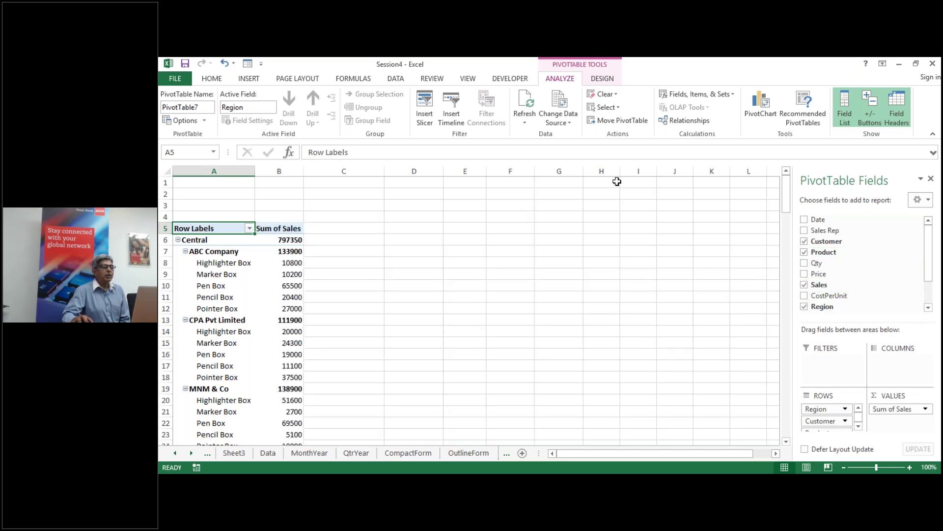
pyautogui.click(603, 79)
# Step: Switch the pivot to Tabular Form and widen columns A and B to fit their labels
pyautogui.click(240, 121)
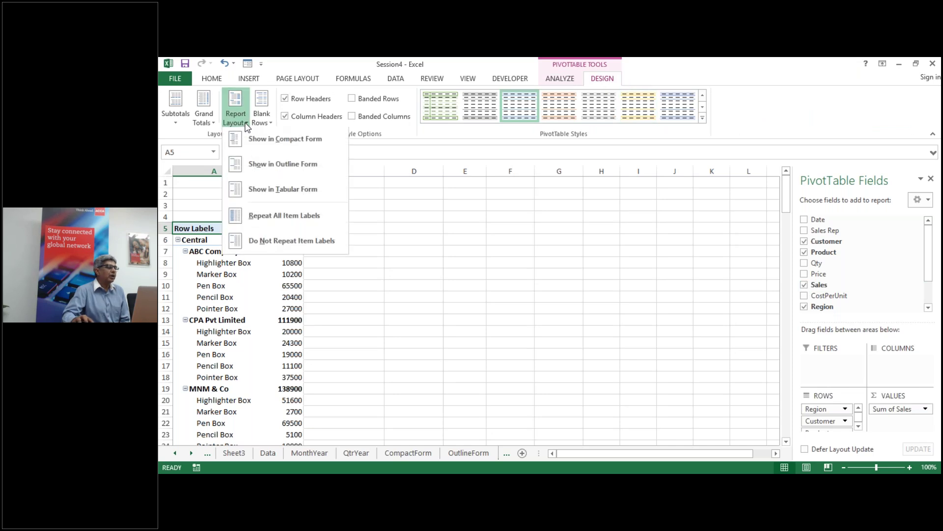
pyautogui.click(278, 190)
pyautogui.moveTo(255, 171); pyautogui.dragTo(257, 169)
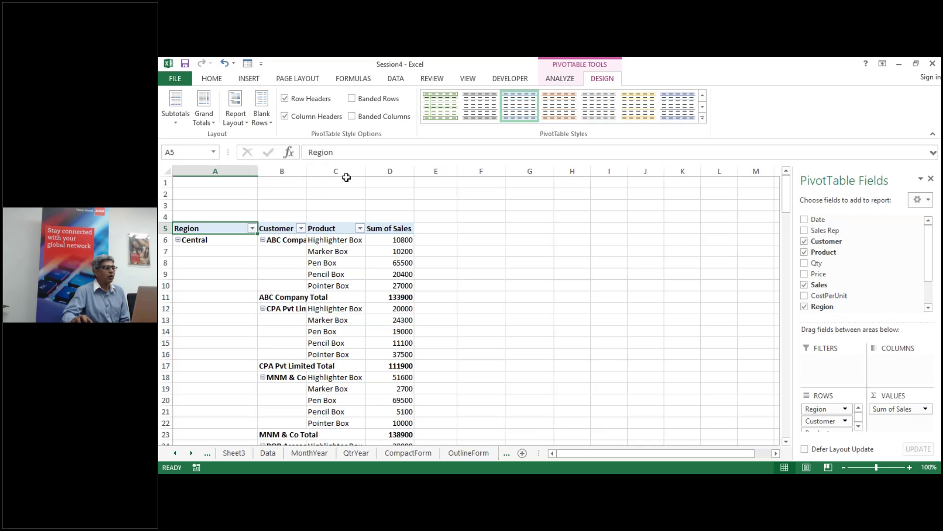
pyautogui.doubleClick(306, 171)
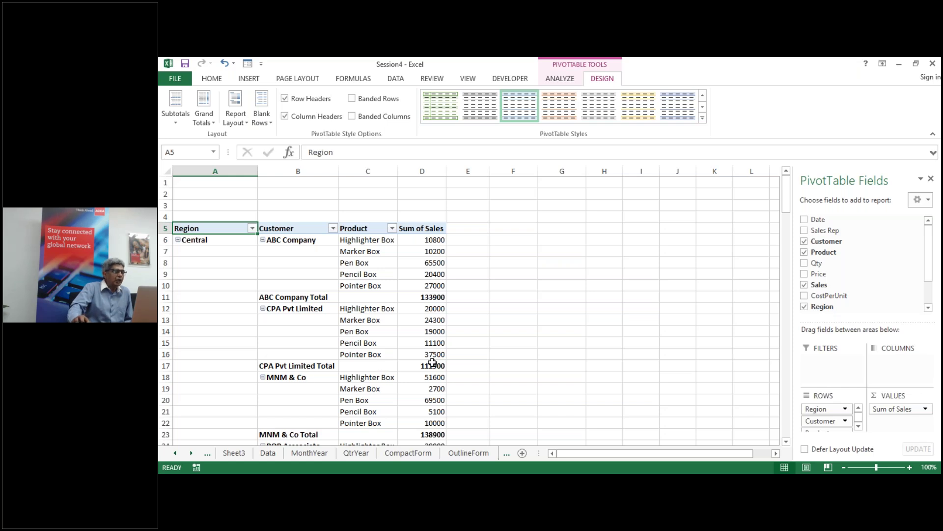
pyautogui.moveTo(432, 362)
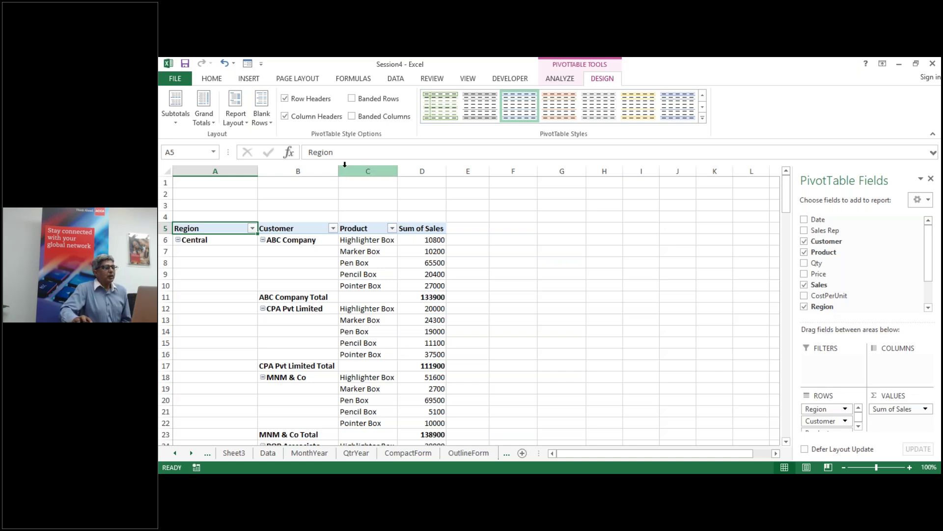
# Step: Keep the pivot table in Tabular Form using the Report Layout options
pyautogui.click(246, 124)
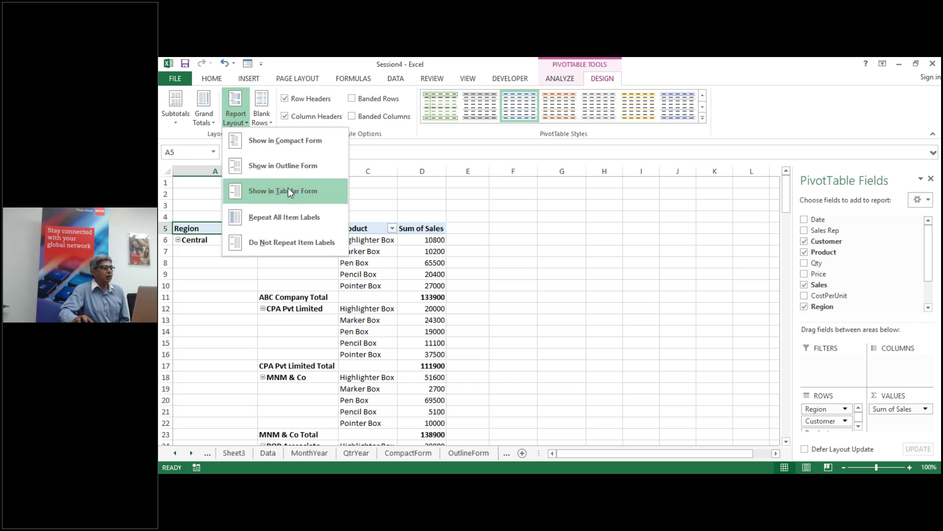
pyautogui.click(288, 189)
pyautogui.click(237, 121)
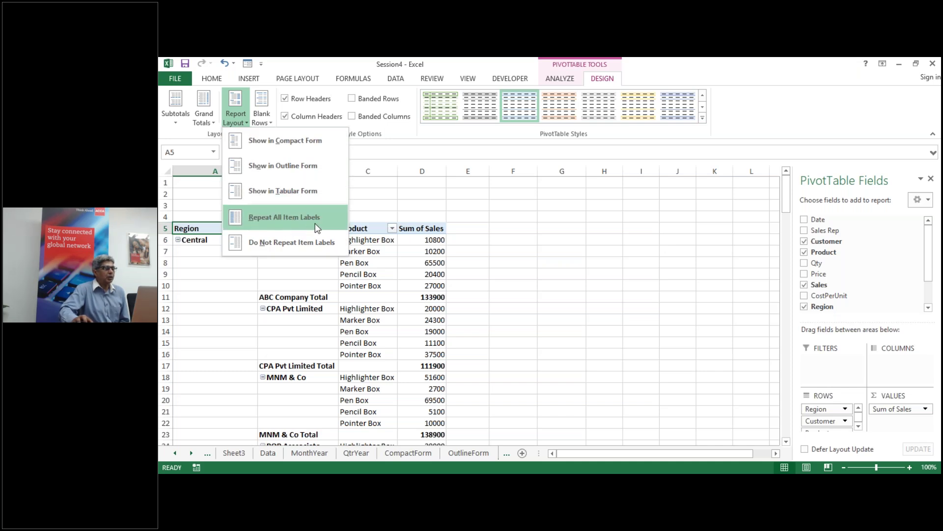
pyautogui.click(287, 224)
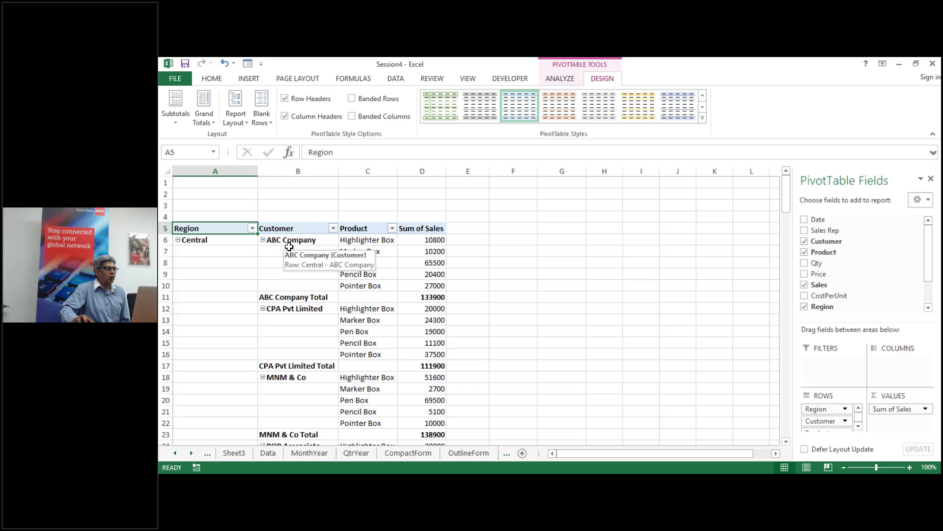
# Step: Highlight the blank Region and Customer cells beside ABC Company's five product labels
pyautogui.moveTo(291, 251); pyautogui.dragTo(296, 285)
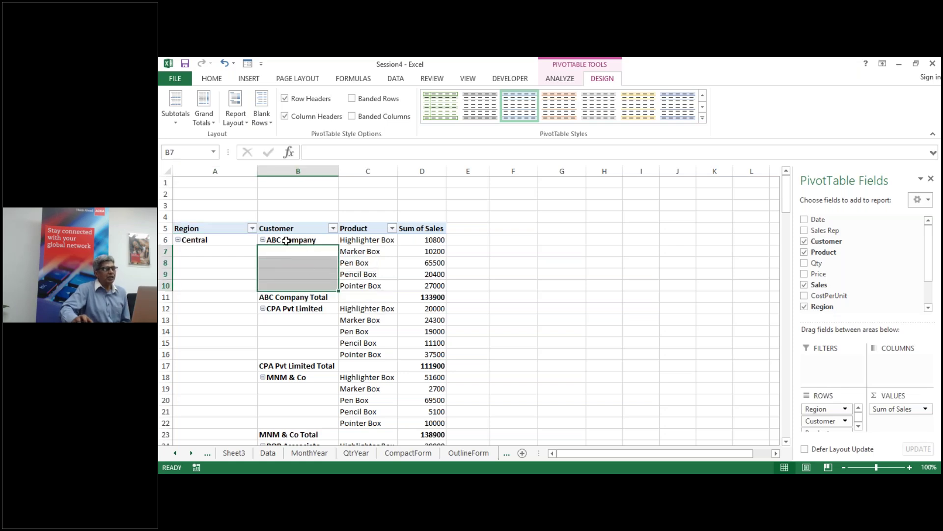
pyautogui.click(378, 241)
pyautogui.moveTo(378, 241); pyautogui.dragTo(378, 284)
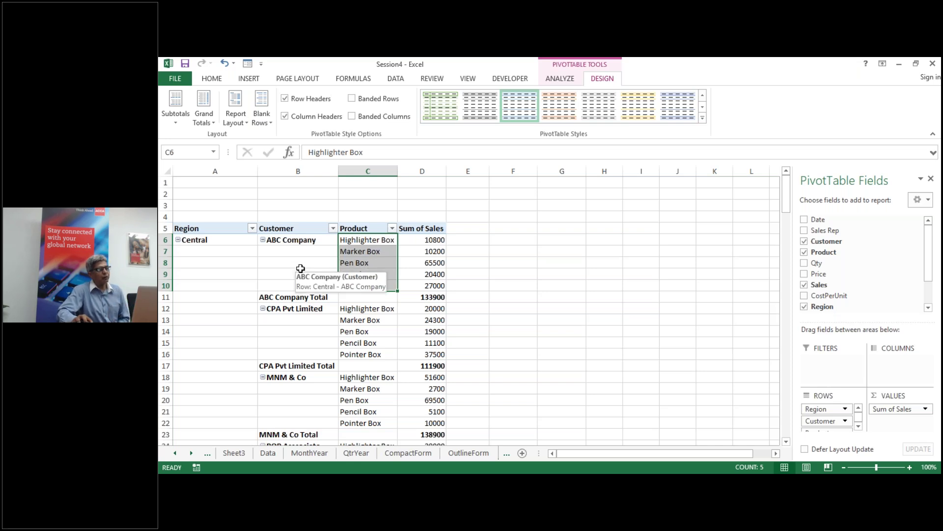
pyautogui.moveTo(201, 251); pyautogui.dragTo(229, 437)
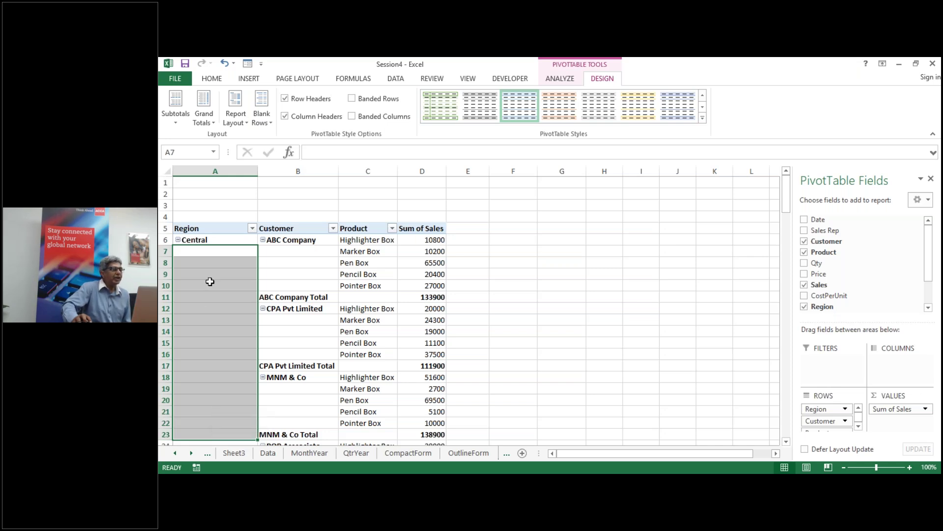
# Step: Apply Repeat All Item Labels so Central and each customer name fill every row
pyautogui.click(211, 308)
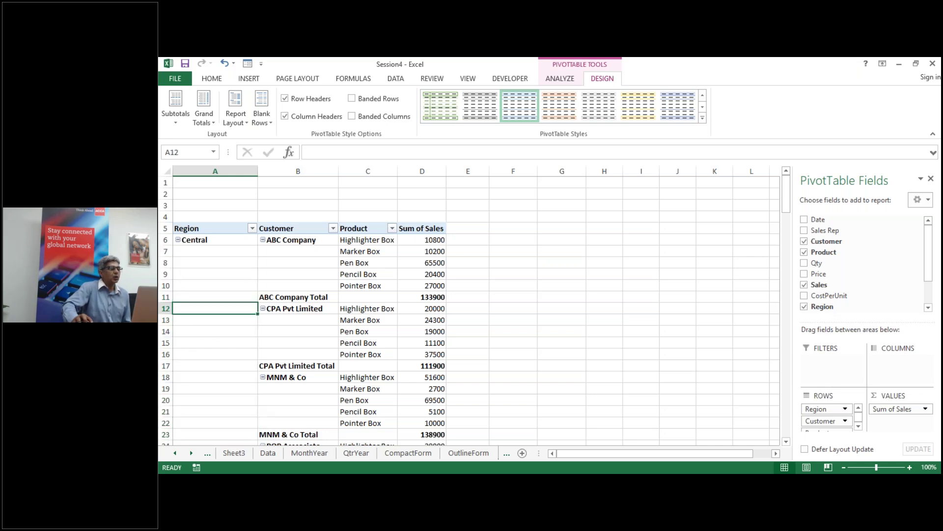
pyautogui.click(246, 123)
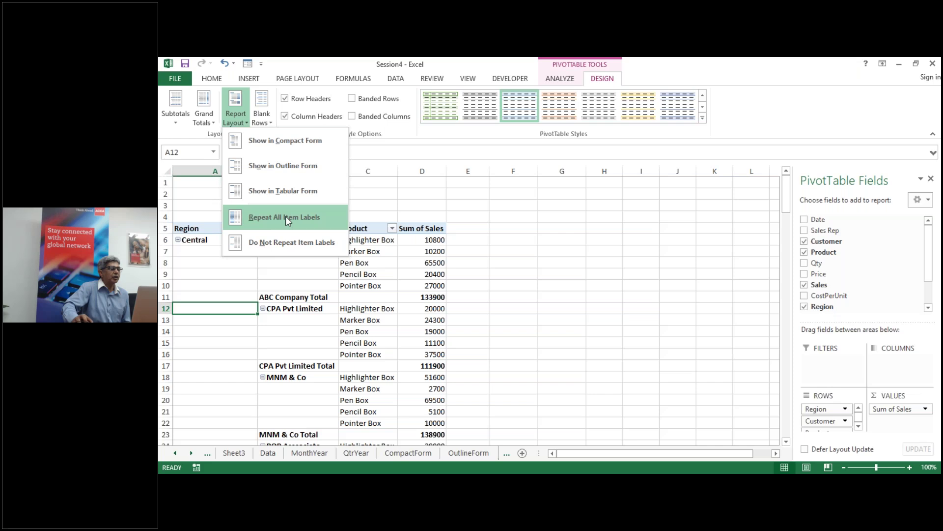
pyautogui.click(283, 217)
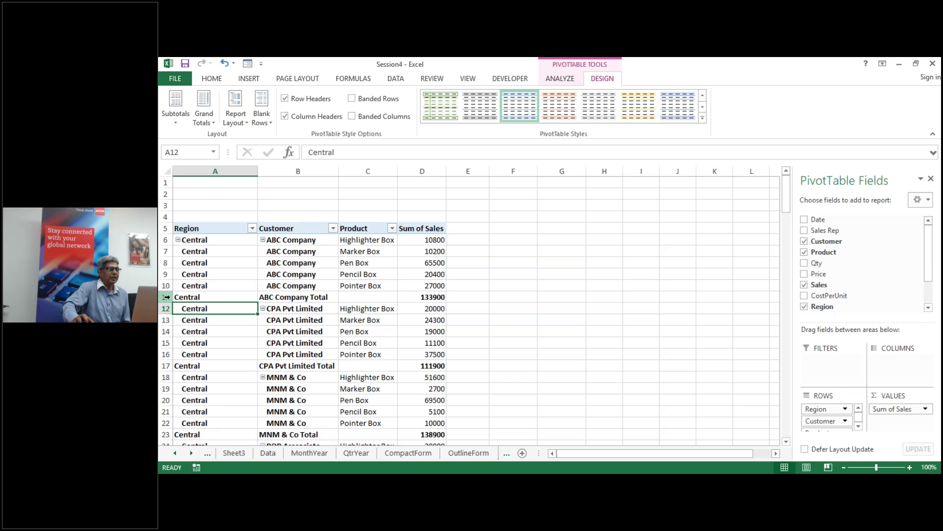
# Step: Set the TabularForm pivot table's Subtotals to Do Not Show Subtotals
pyautogui.click(212, 297)
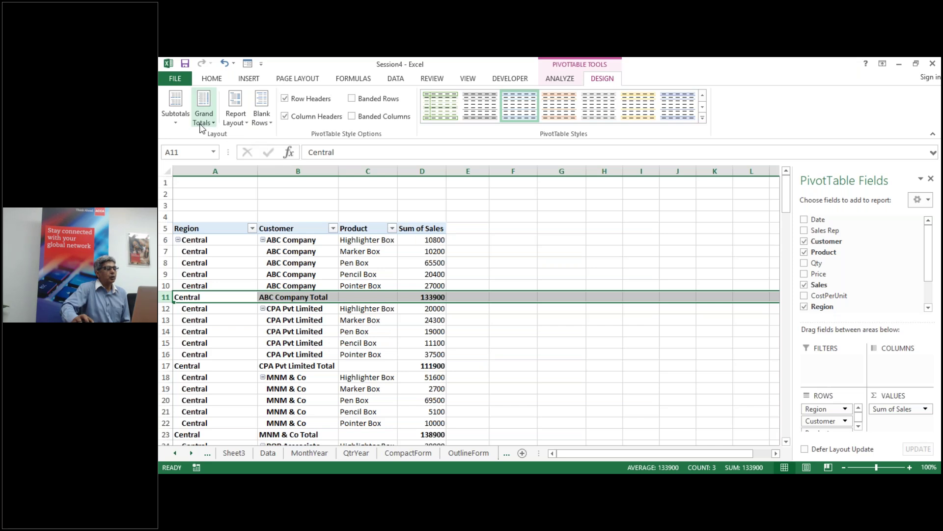
pyautogui.click(178, 119)
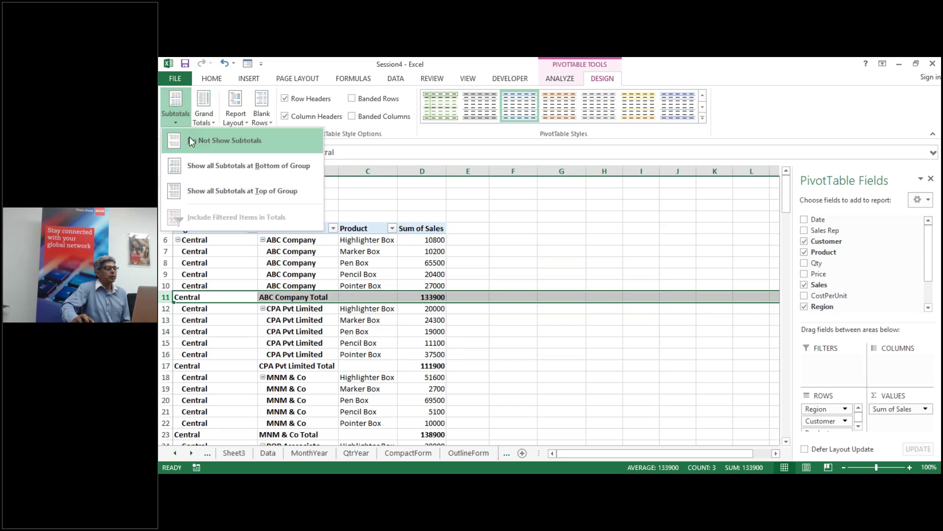
pyautogui.click(217, 140)
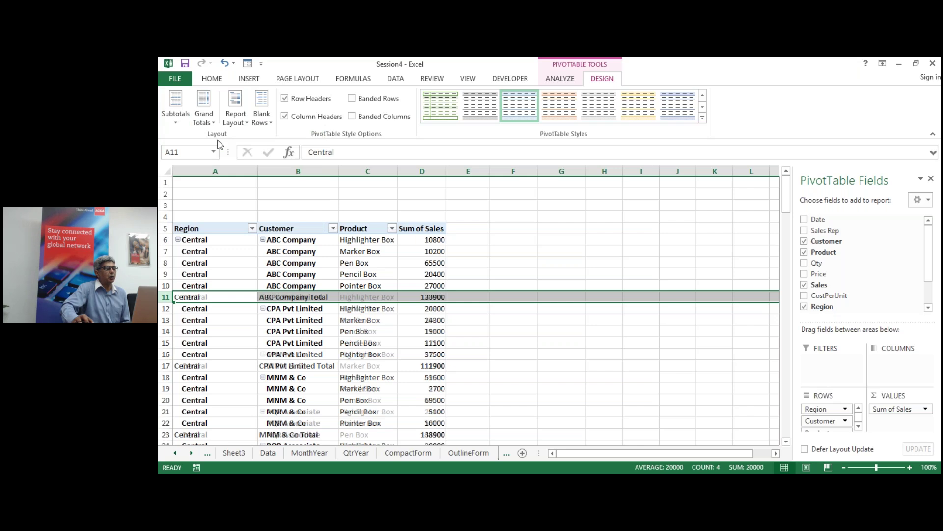
# Step: Deselect the pivot table and scroll through it to confirm no customer total rows remain
pyautogui.click(516, 330)
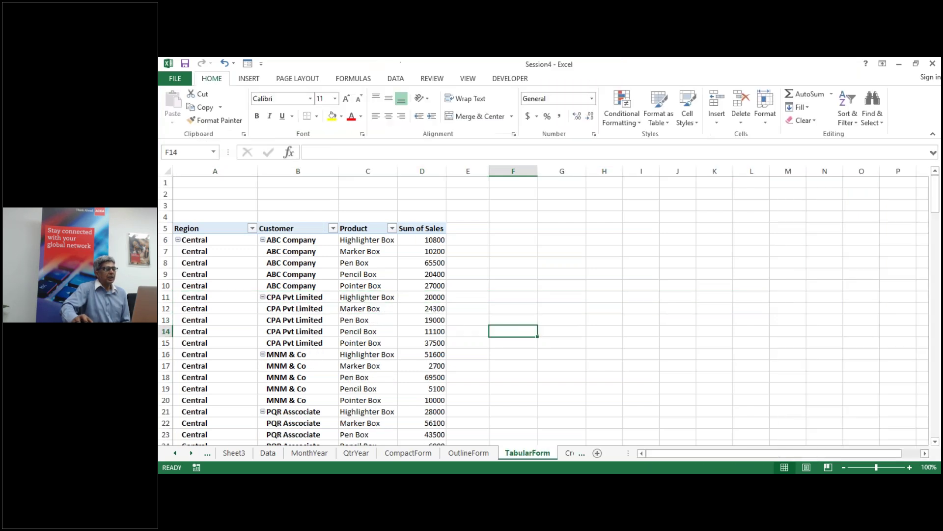
pyautogui.scroll(-1, 277, 300)
pyautogui.scroll(-19, 275, 302)
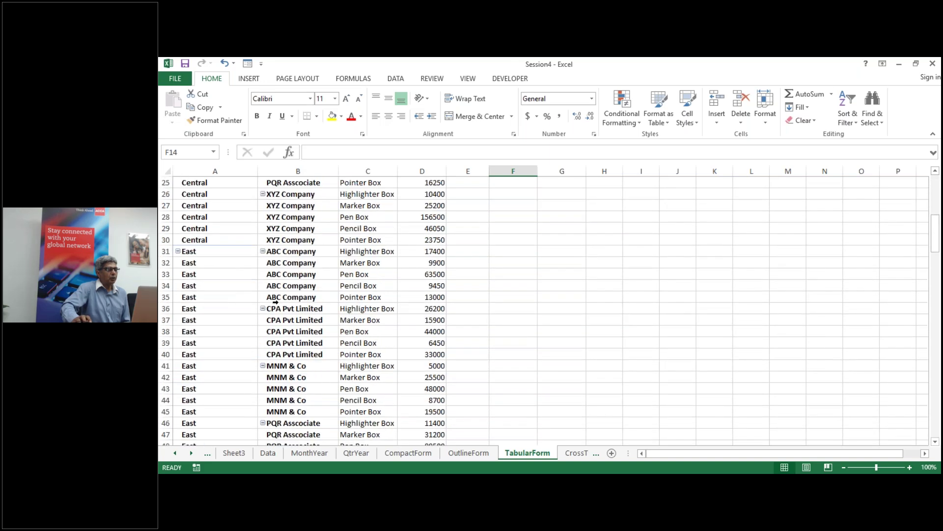
pyautogui.scroll(-2, 275, 302)
pyautogui.scroll(16, 275, 302)
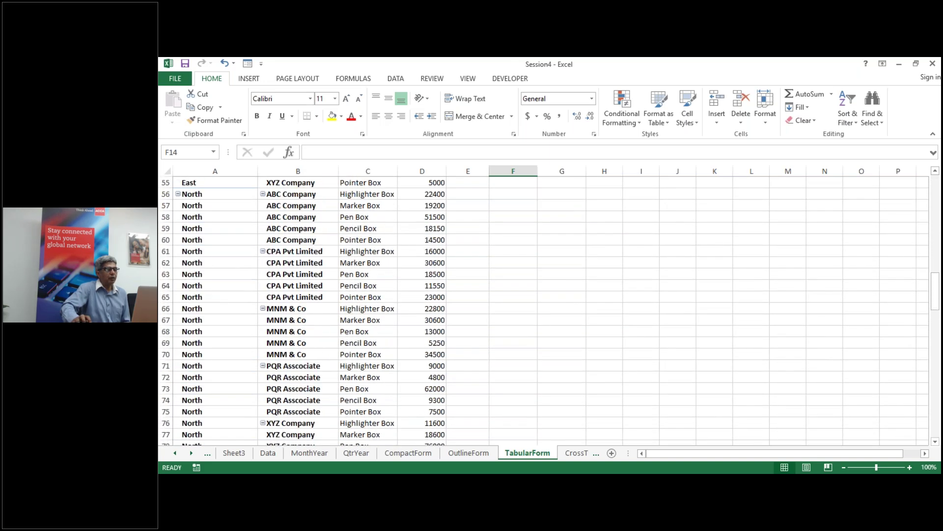
pyautogui.scroll(5, 275, 302)
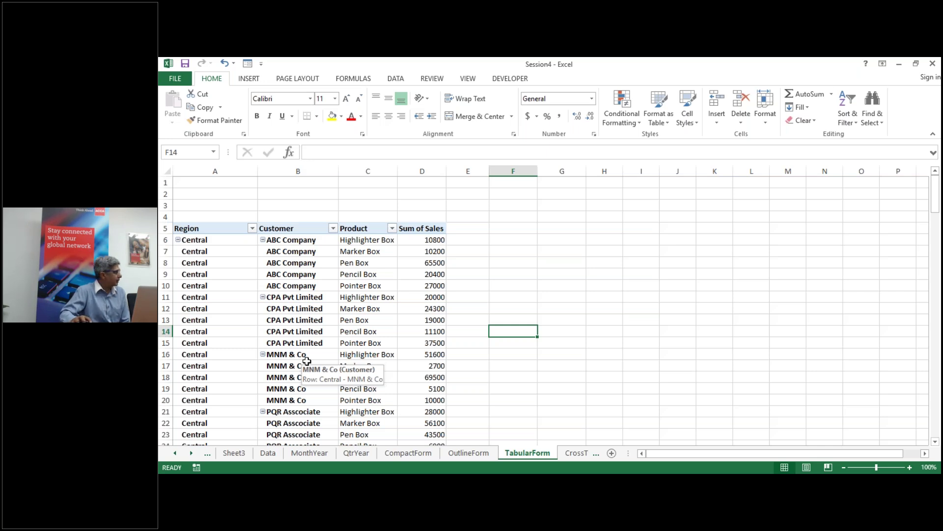
# Step: Cycle through the MonthYear, QtrYear and CompactForm sheets, then show the Data sheet
pyautogui.click(302, 453)
pyautogui.click(355, 456)
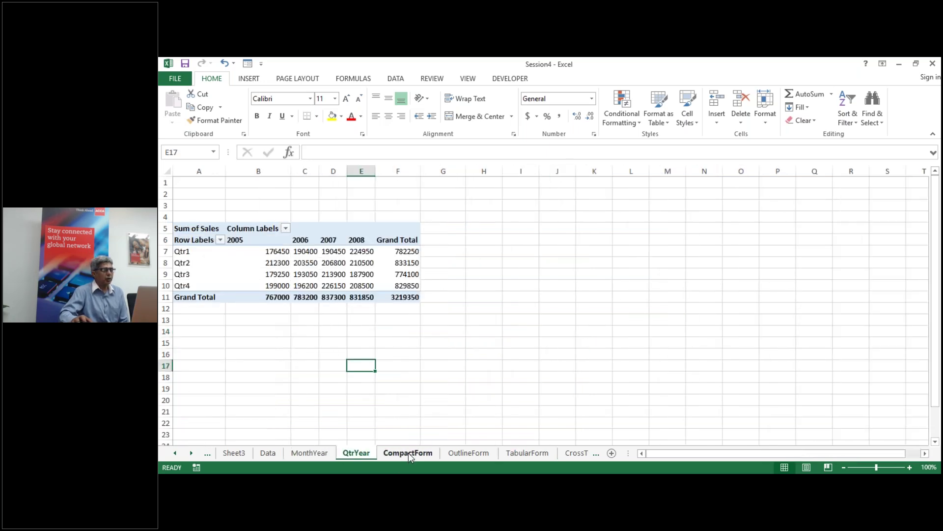
pyautogui.click(409, 453)
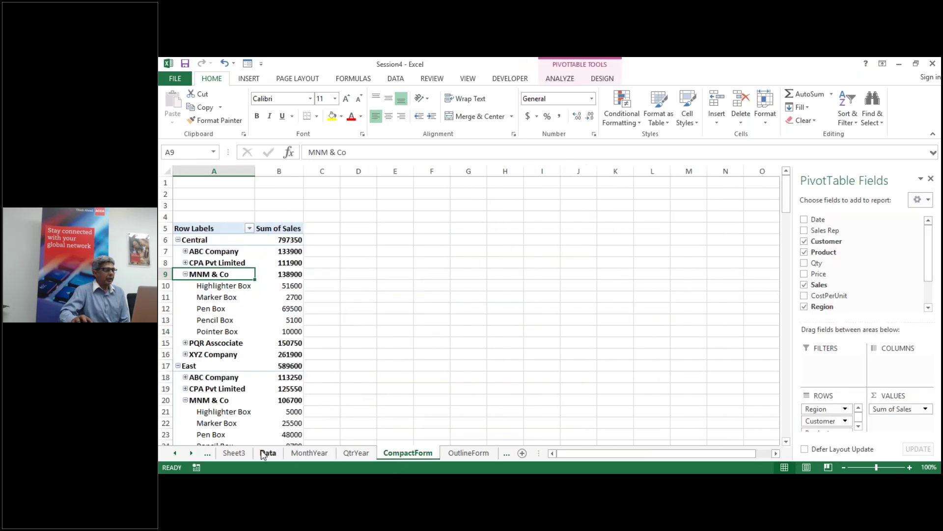
pyautogui.click(266, 453)
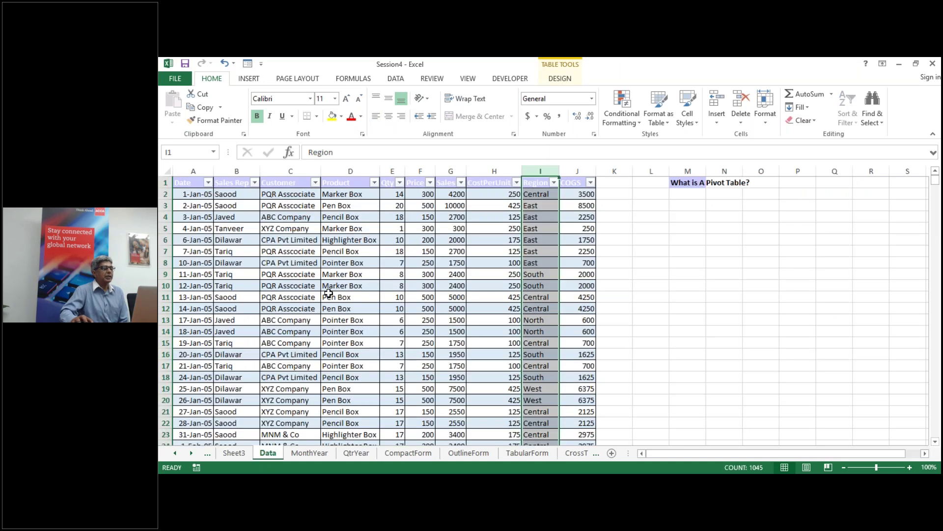
pyautogui.click(331, 293)
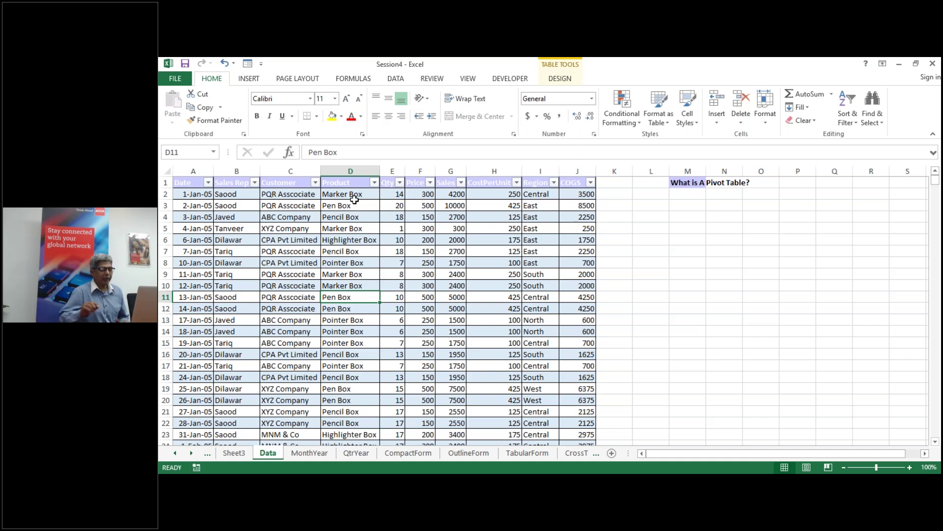
# Step: Enter 'WE are on Break for 10 Min' in cell M5 and zoom in on it
pyautogui.click(692, 229)
pyautogui.write('WE are on Break for')
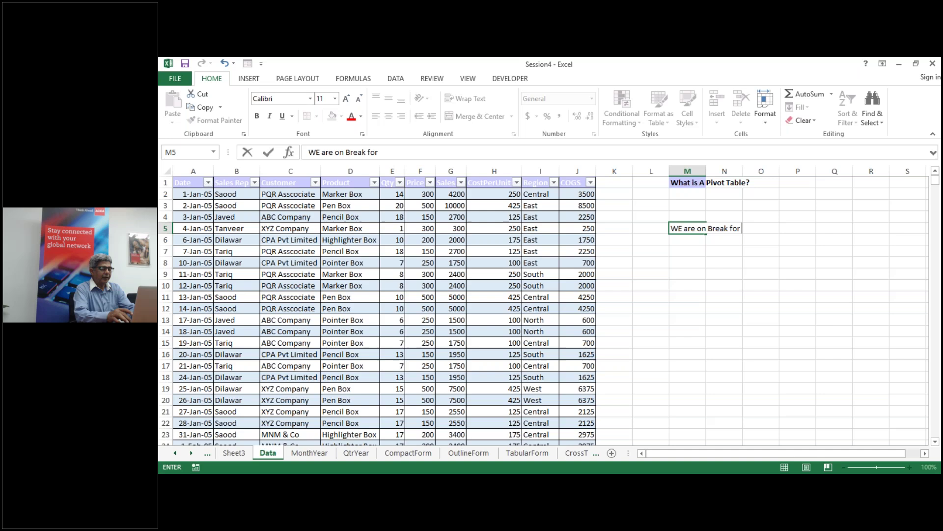
pyautogui.write(' 10')
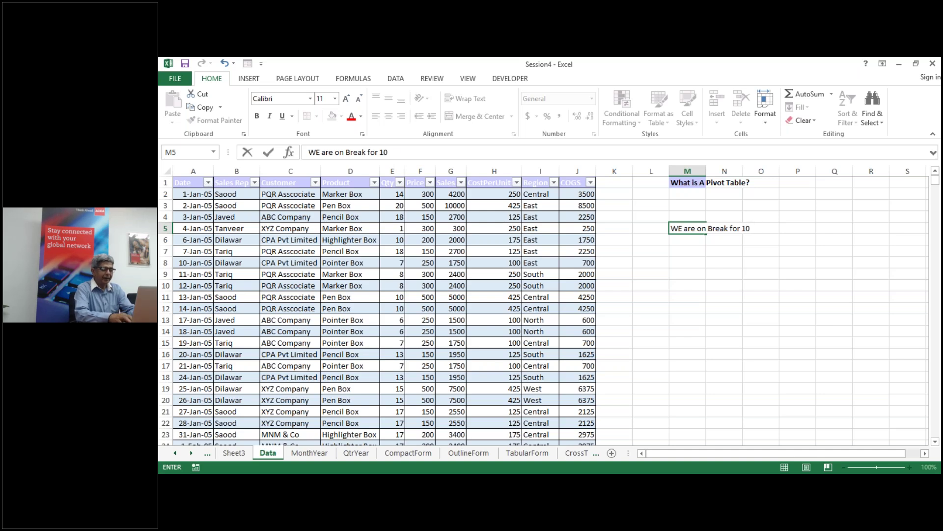
pyautogui.write(' Min')
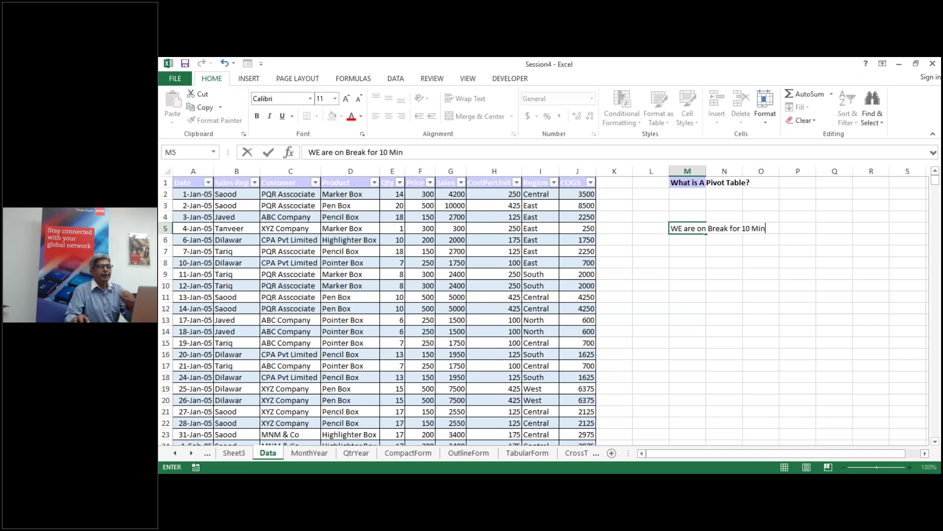
pyautogui.click(786, 306)
pyautogui.click(910, 467)
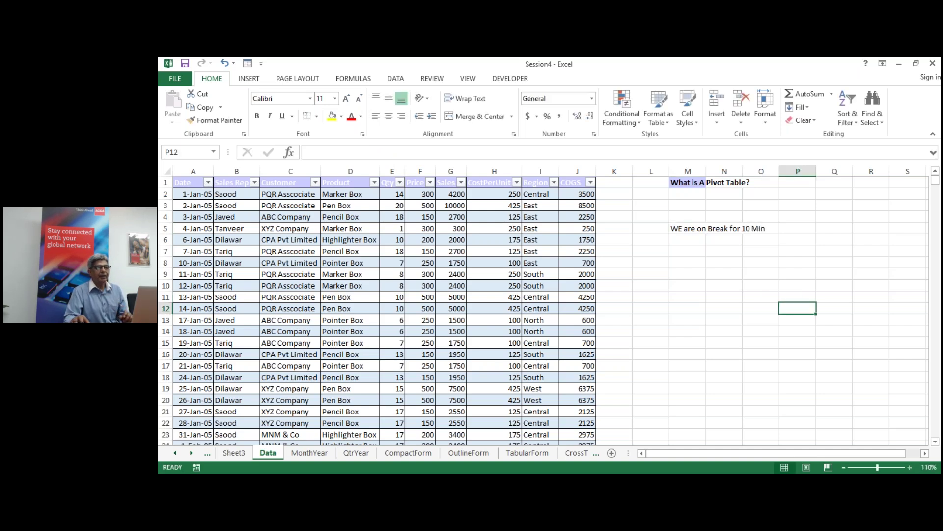
pyautogui.scroll(6, 821, 379)
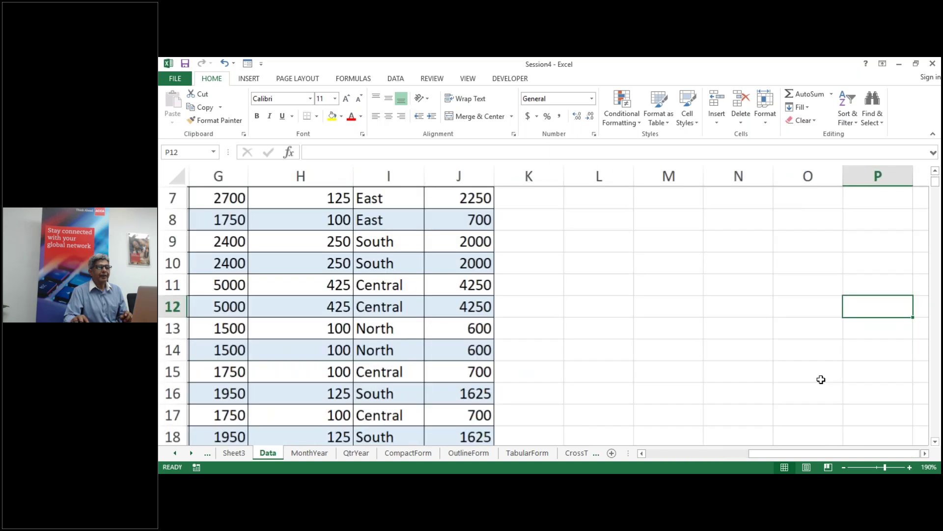
pyautogui.scroll(2, 821, 379)
pyautogui.click(910, 467)
pyautogui.scroll(4, 751, 344)
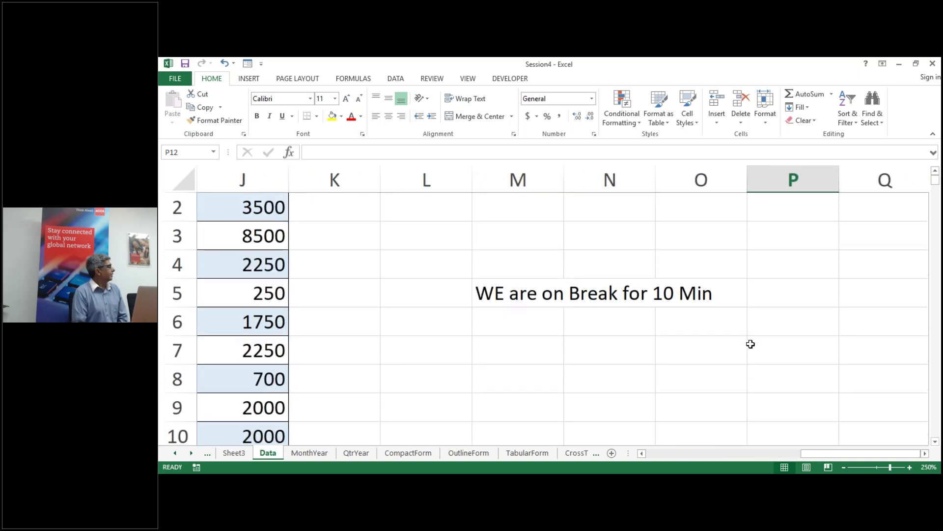
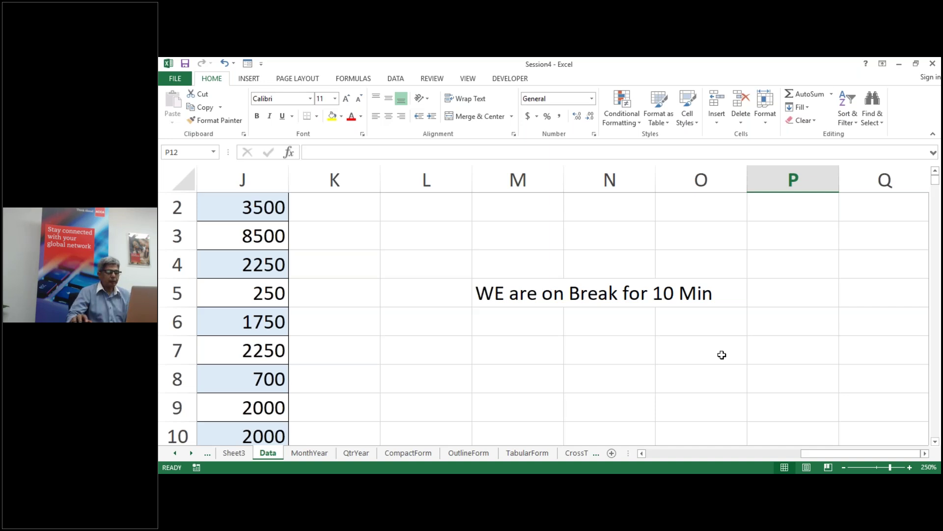
# Step: Leave the Data sheet and bring up the blank CrossTabularReport sheet
pyautogui.scroll(1, 722, 355)
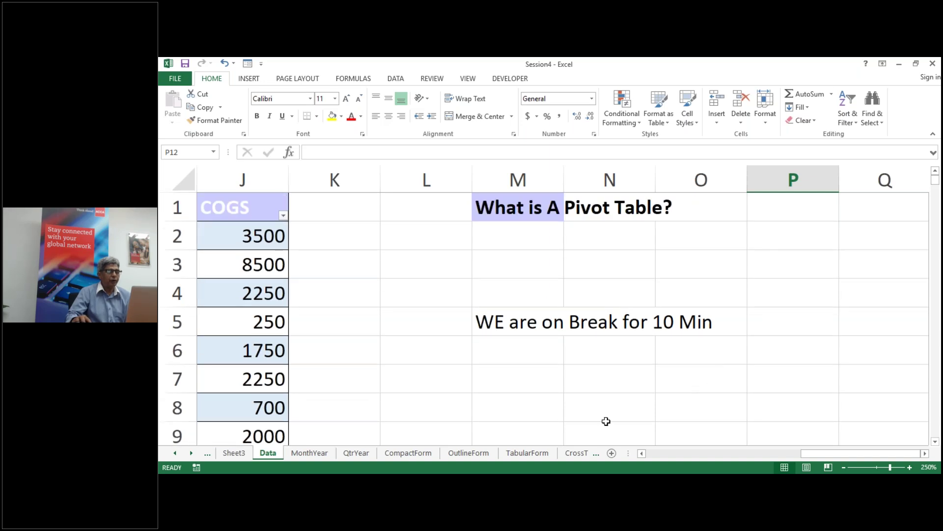
pyautogui.click(577, 454)
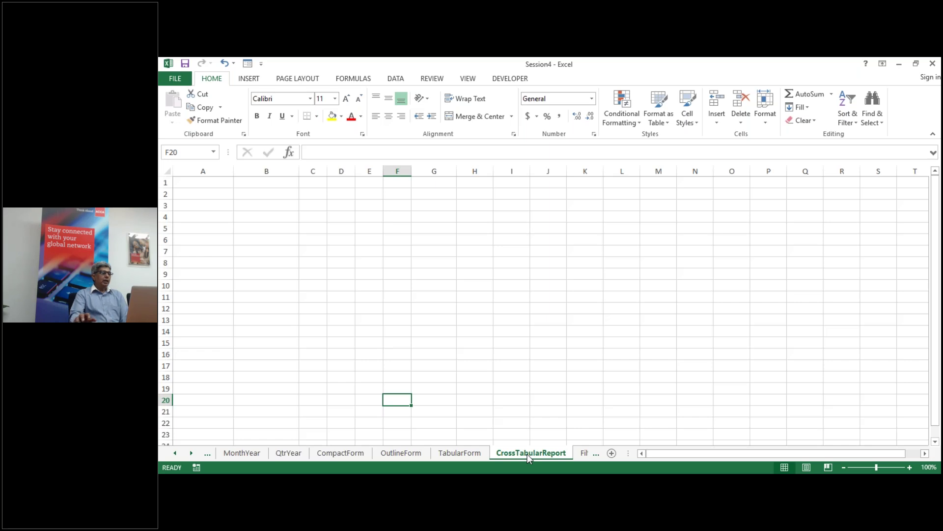
pyautogui.click(345, 455)
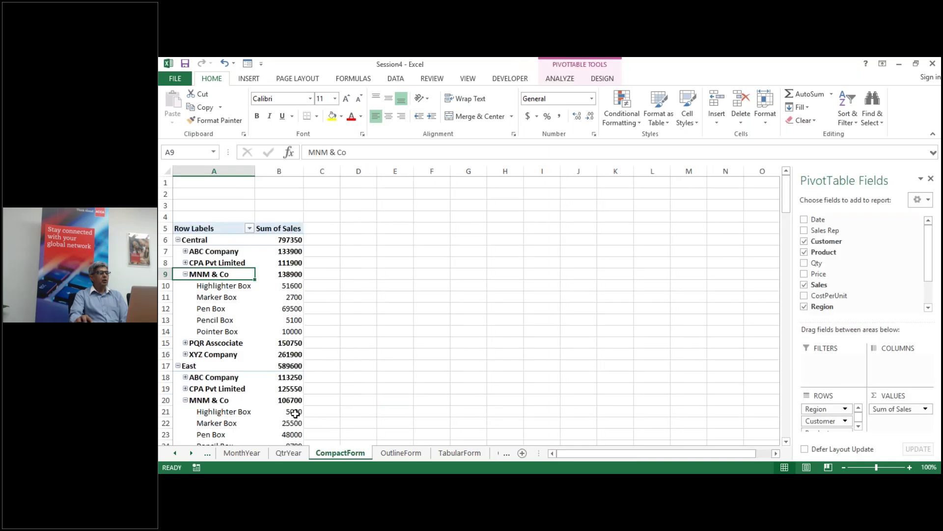
pyautogui.click(412, 453)
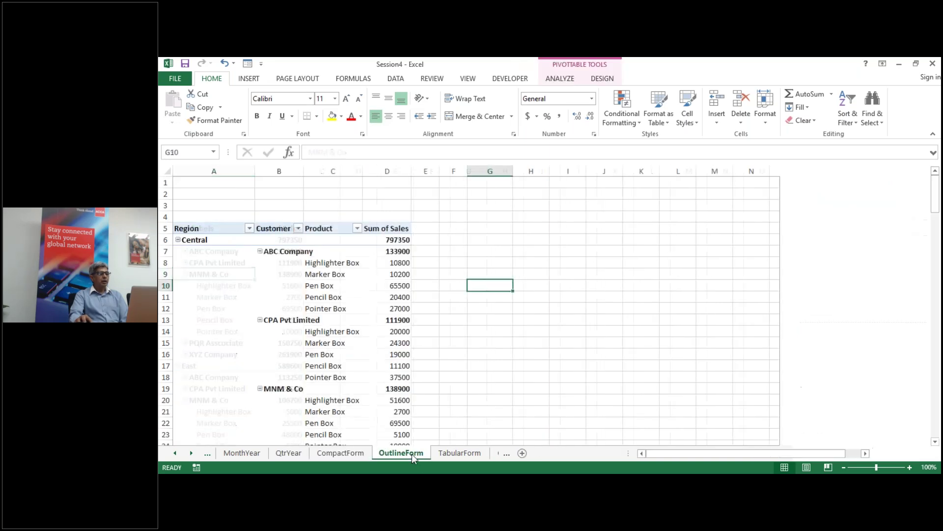
pyautogui.click(242, 453)
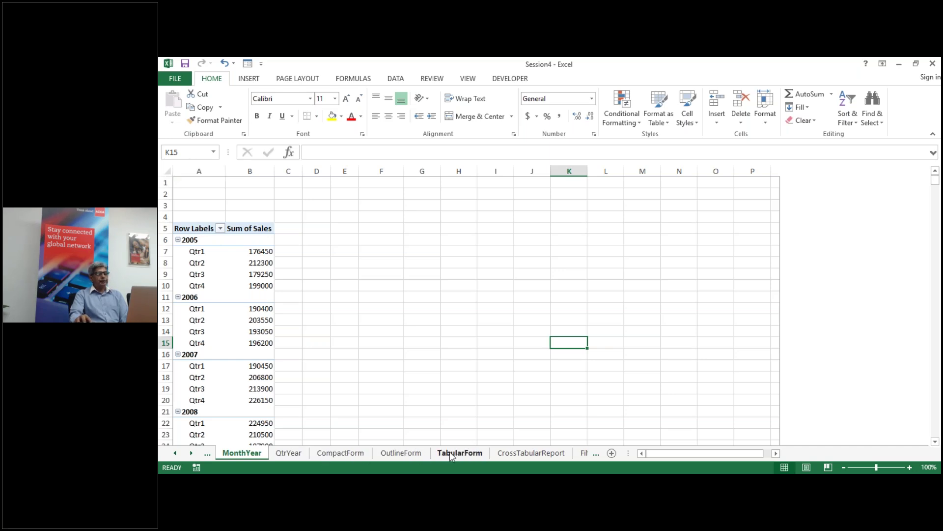
pyautogui.click(545, 454)
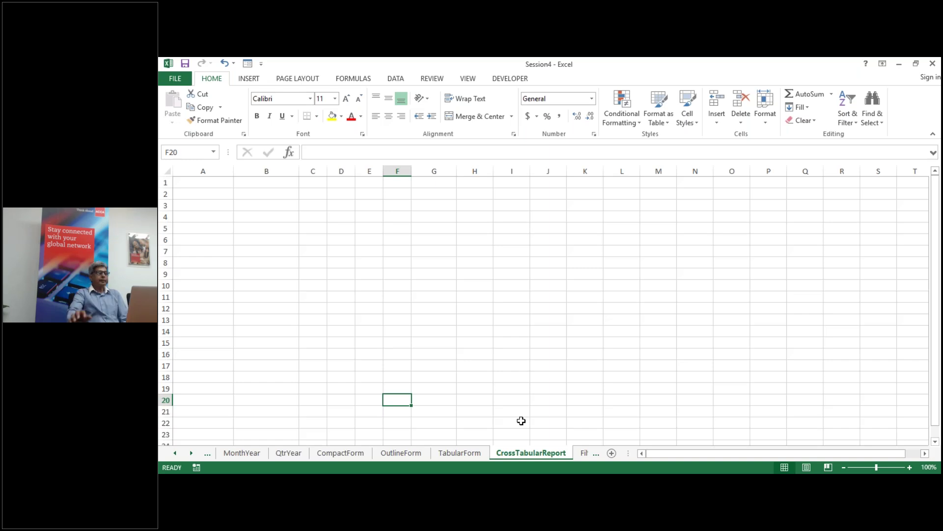
# Step: Insert a new pivot table at CrossTabularReport!A5 using the ptdata range as its source
pyautogui.click(202, 229)
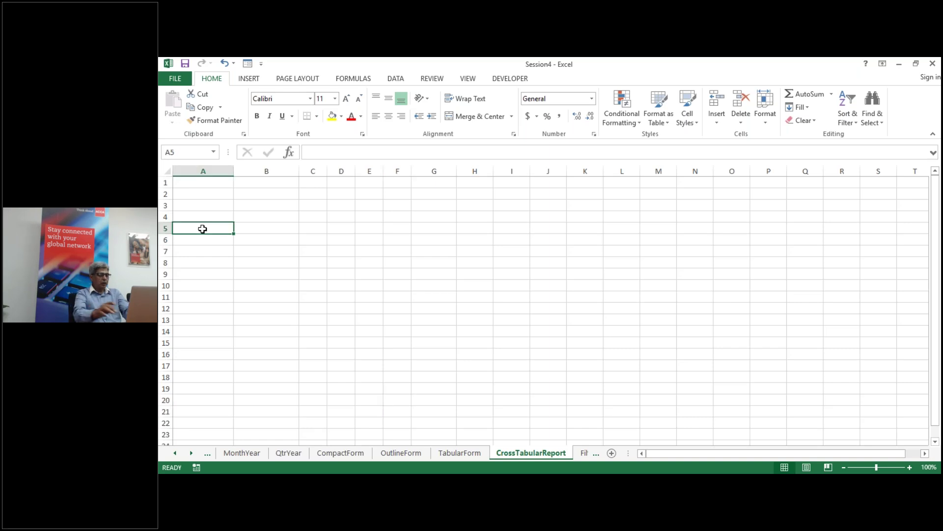
pyautogui.press('alt')
pyautogui.press('n')
pyautogui.press('v')
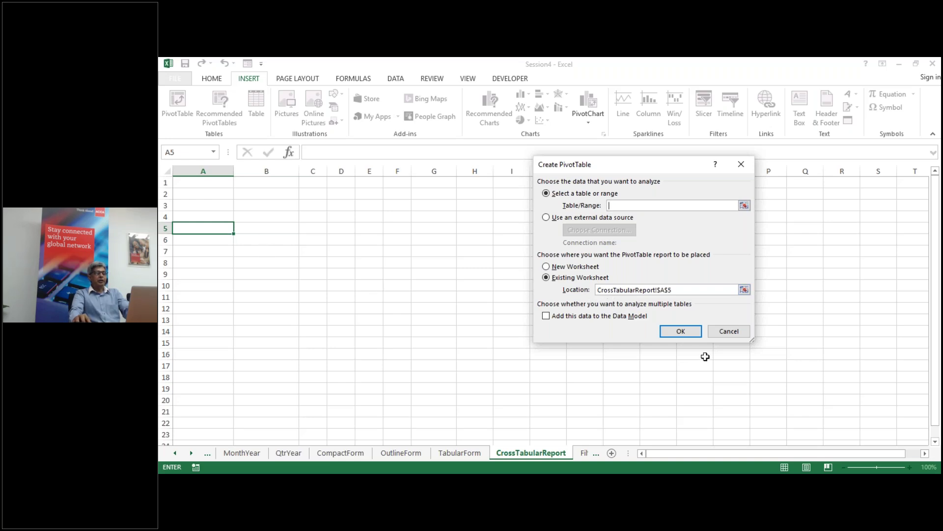
pyautogui.click(682, 332)
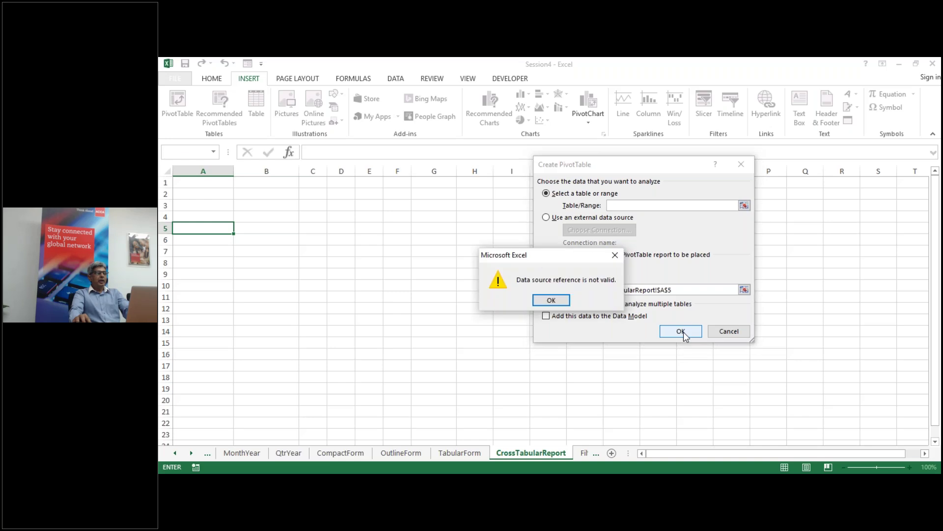
pyautogui.click(552, 301)
pyautogui.write('ptdata')
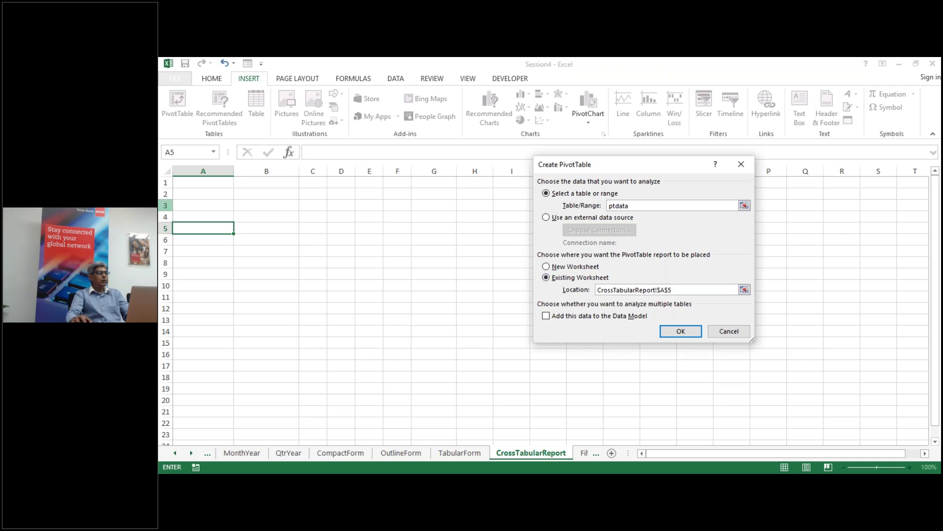
pyautogui.click(674, 331)
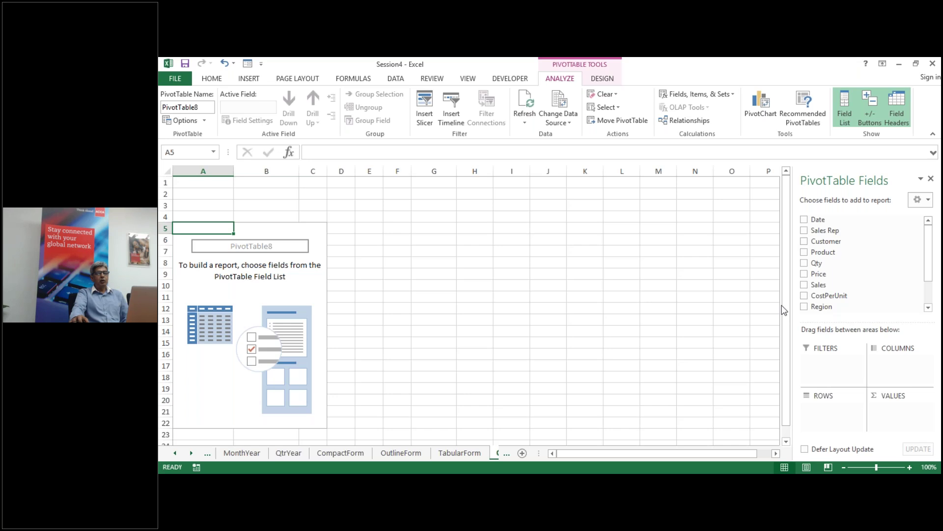
# Step: Add Region and Product to the pivot, then move Region to columns so products form the rows
pyautogui.click(804, 307)
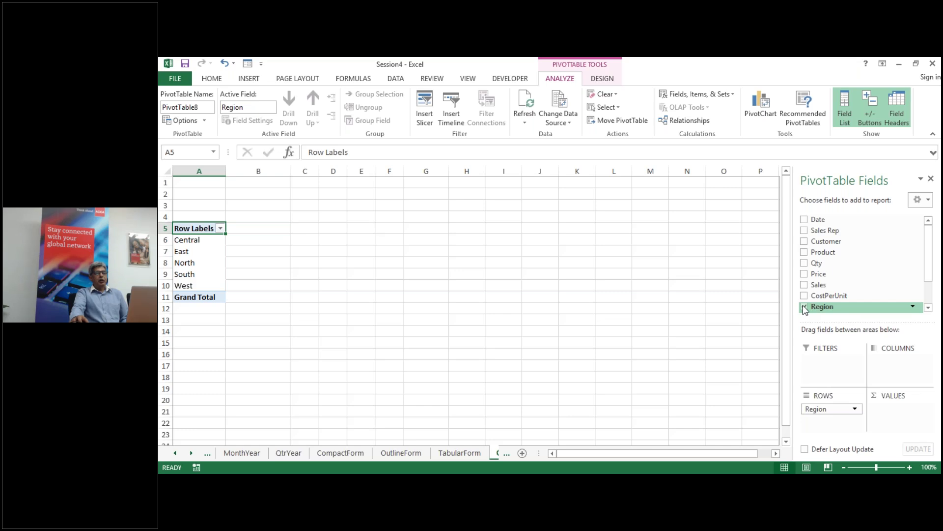
pyautogui.click(805, 253)
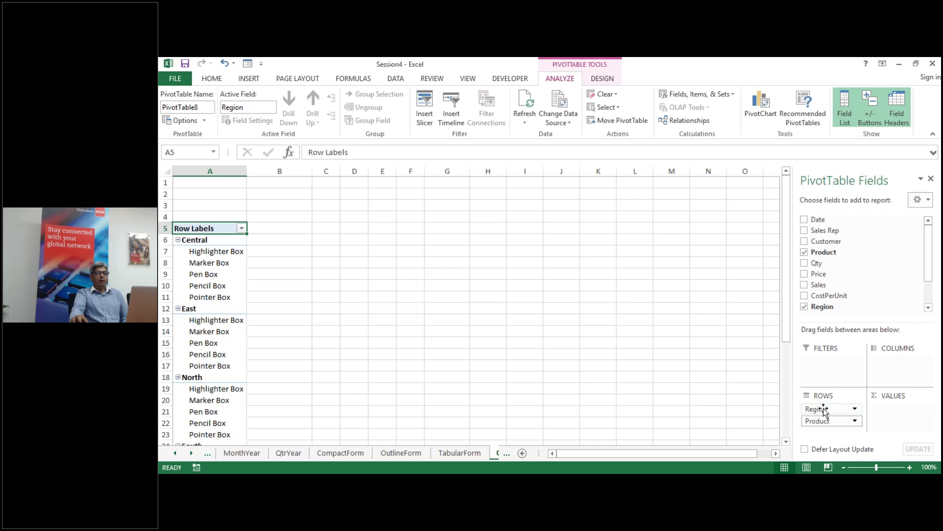
pyautogui.click(823, 409)
pyautogui.moveTo(824, 409); pyautogui.dragTo(900, 370)
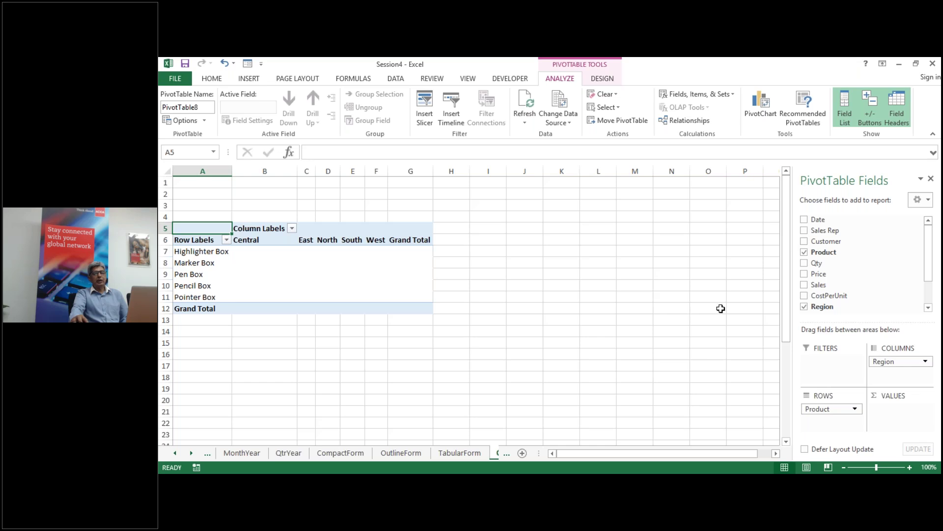
# Step: Add Sum of Sales as values and inspect the Central and East Highlighter Box figures
pyautogui.click(804, 285)
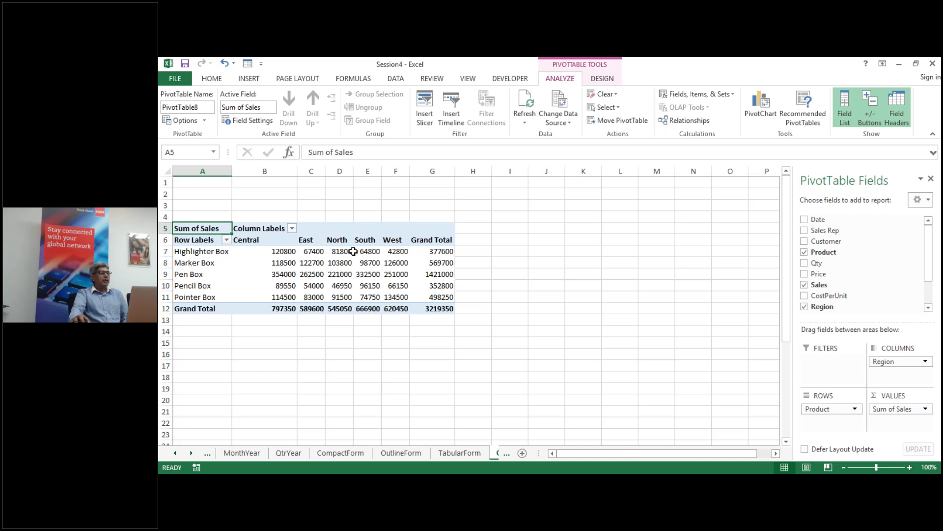
pyautogui.click(250, 239)
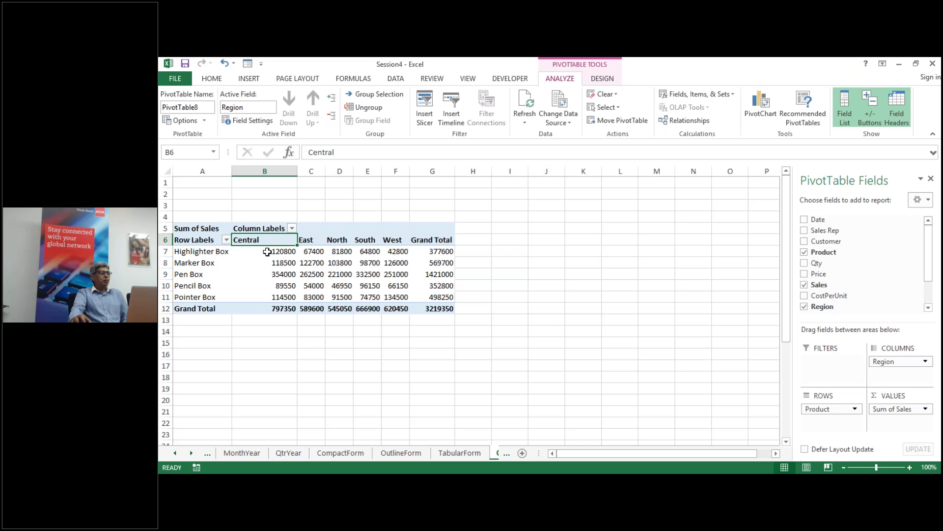
pyautogui.click(265, 250)
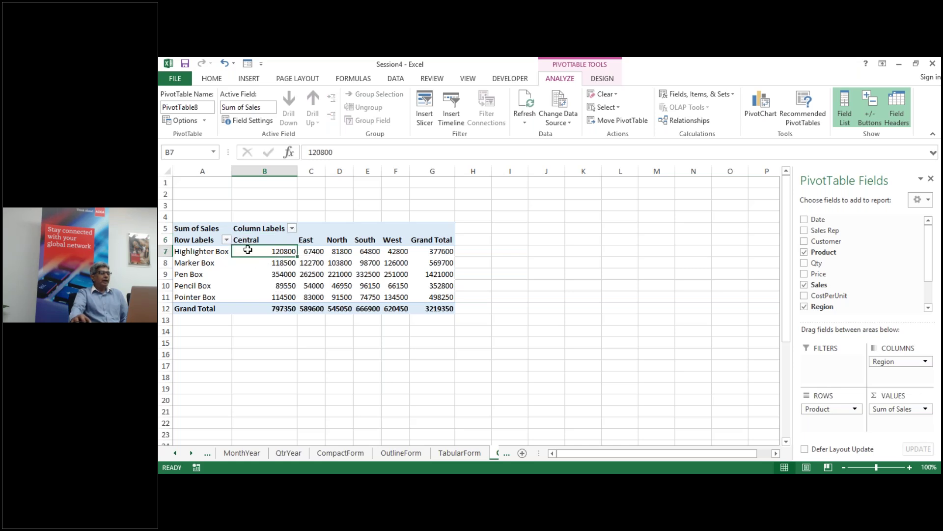
pyautogui.click(313, 252)
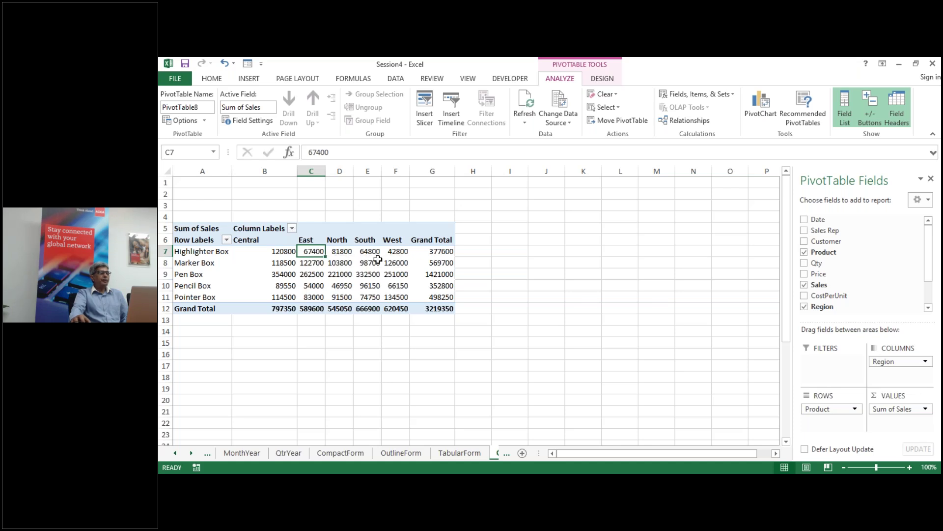
pyautogui.moveTo(332, 287)
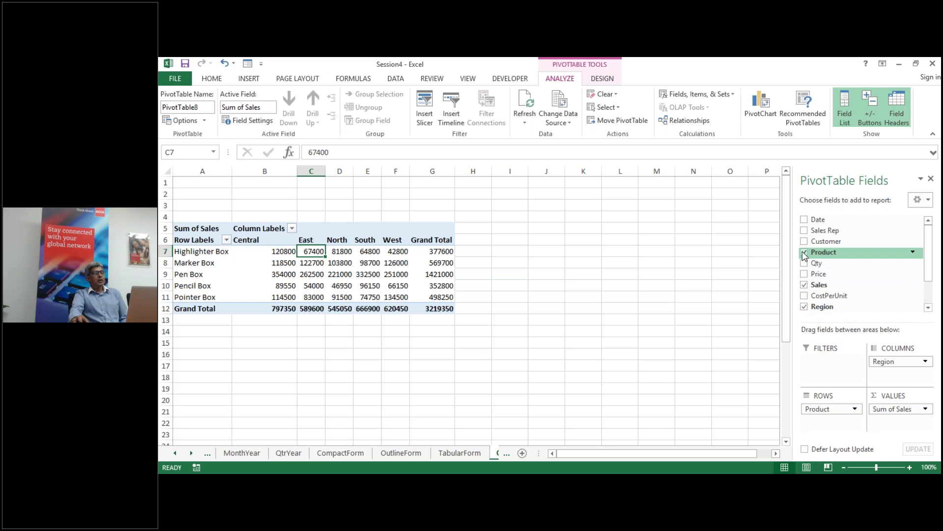
# Step: Replace Region with Customer in rows and move Product to columns, giving customers by products
pyautogui.click(804, 307)
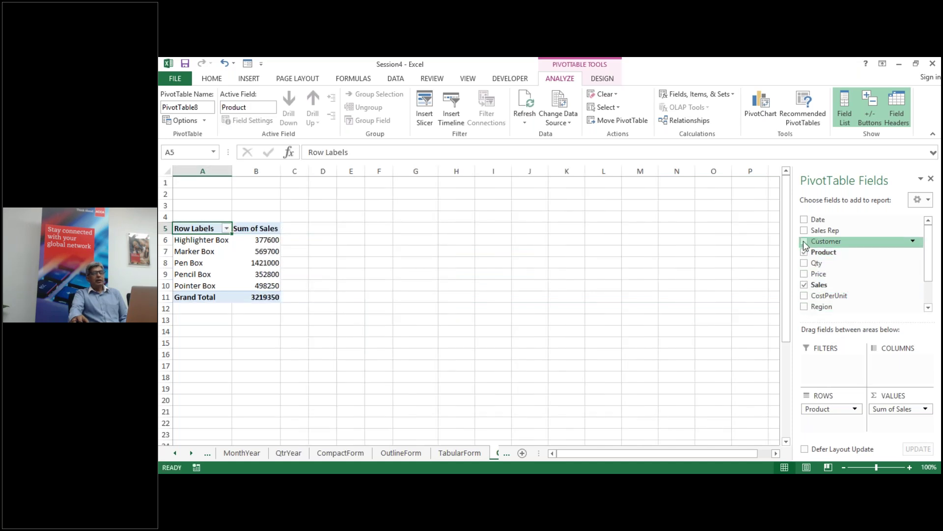
pyautogui.click(804, 241)
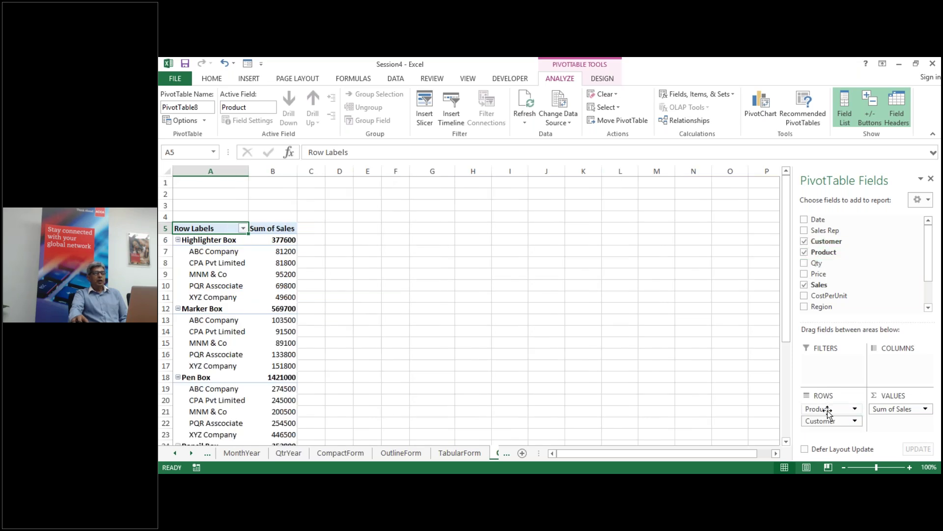
pyautogui.moveTo(829, 413); pyautogui.dragTo(884, 376)
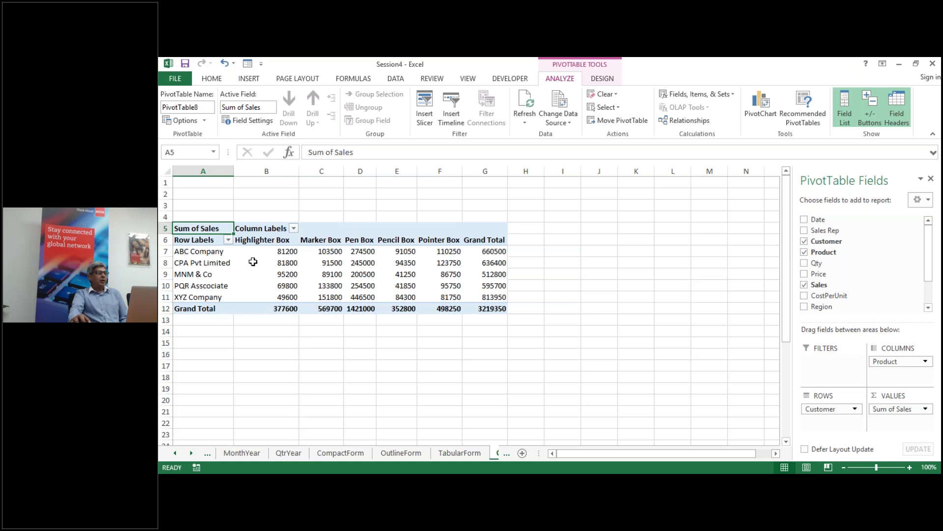
pyautogui.moveTo(295, 255)
pyautogui.moveTo(333, 252)
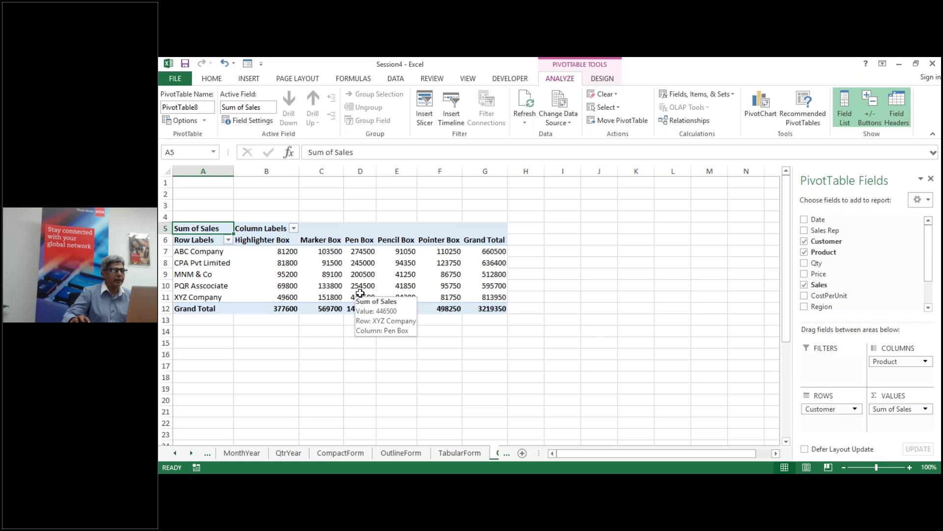
pyautogui.moveTo(269, 266)
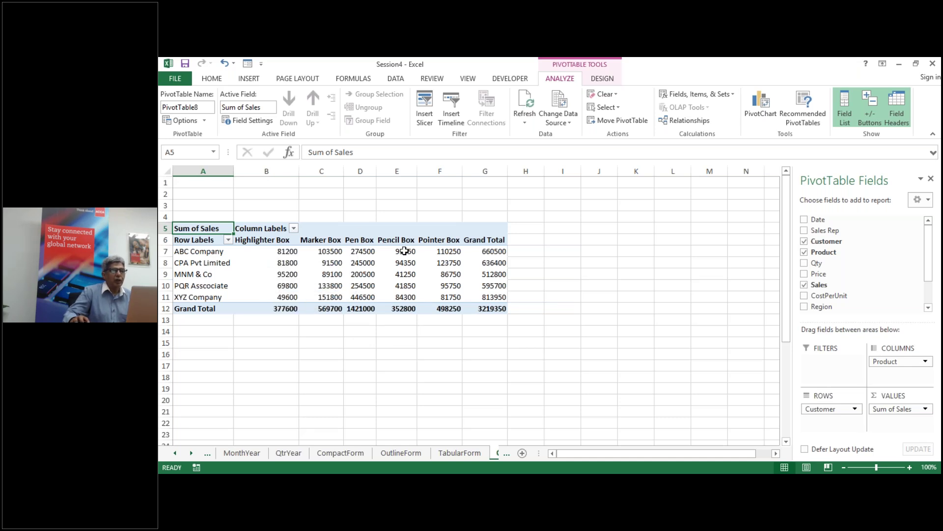
pyautogui.moveTo(404, 251)
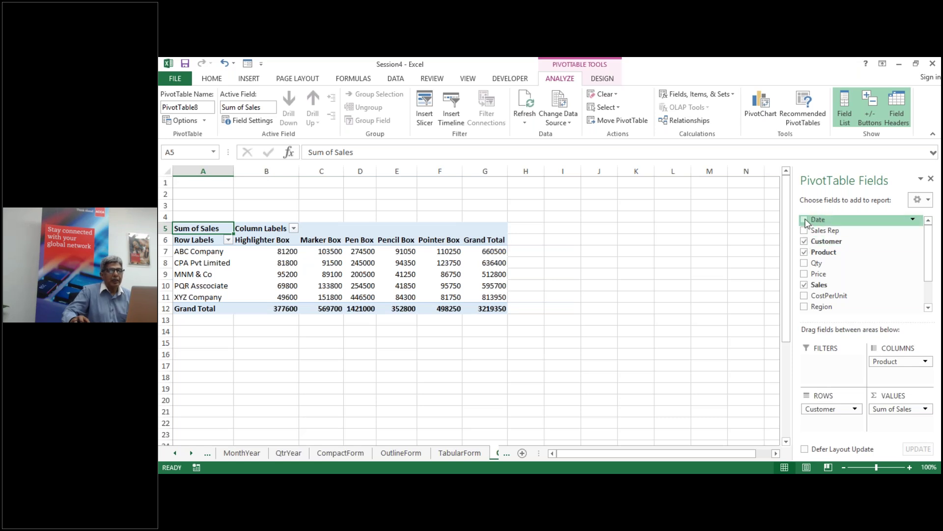
# Step: Add Date to the rows and remove Sales, Product and Customer from the pivot
pyautogui.click(805, 221)
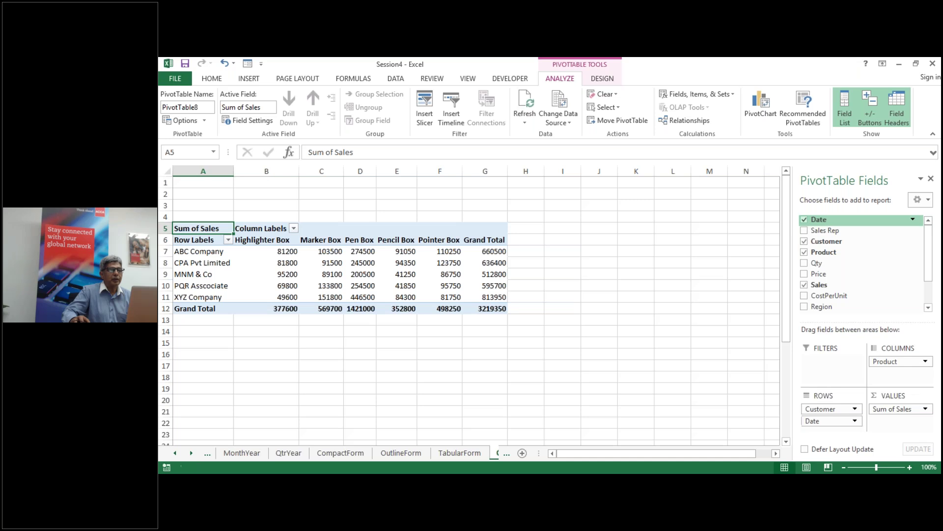
pyautogui.click(804, 285)
pyautogui.click(805, 252)
pyautogui.click(804, 241)
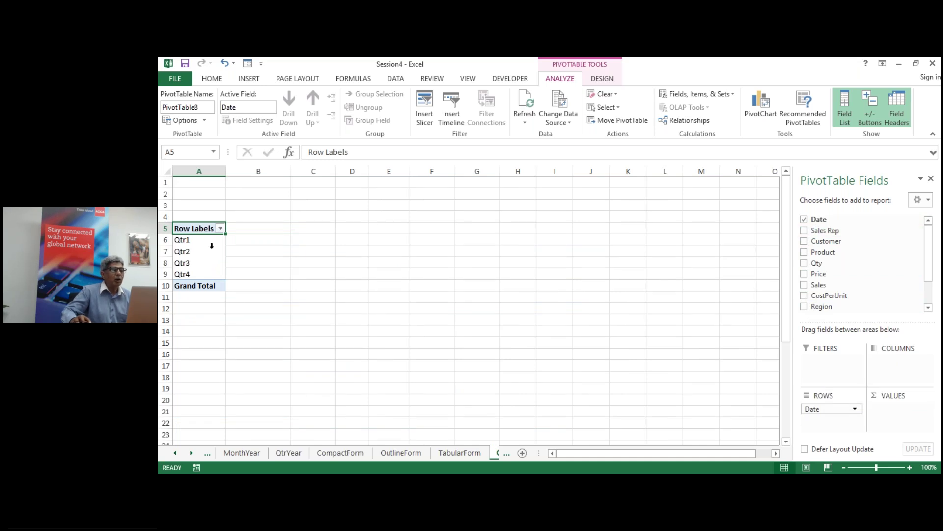
# Step: Group the dates by Years only and add Sum of Sales for 2005–2008
pyautogui.rightClick(186, 251)
pyautogui.click(235, 362)
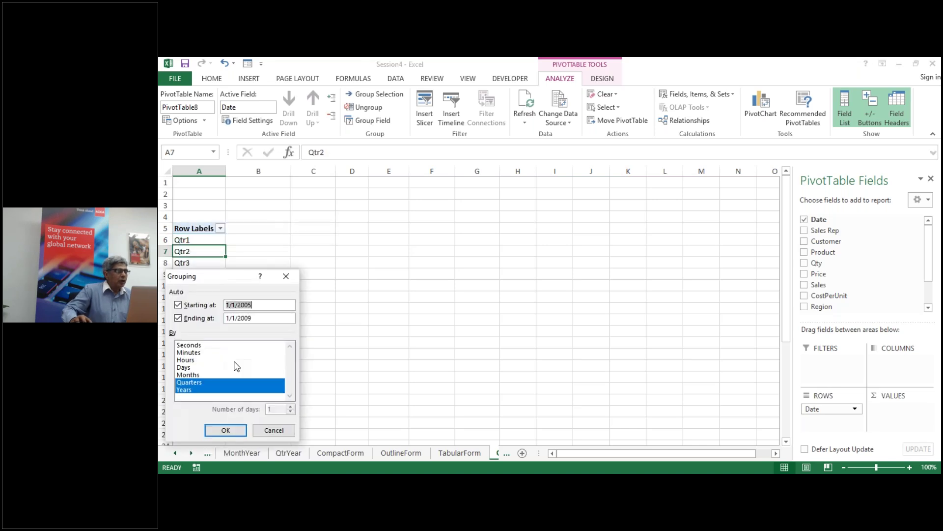
pyautogui.click(189, 382)
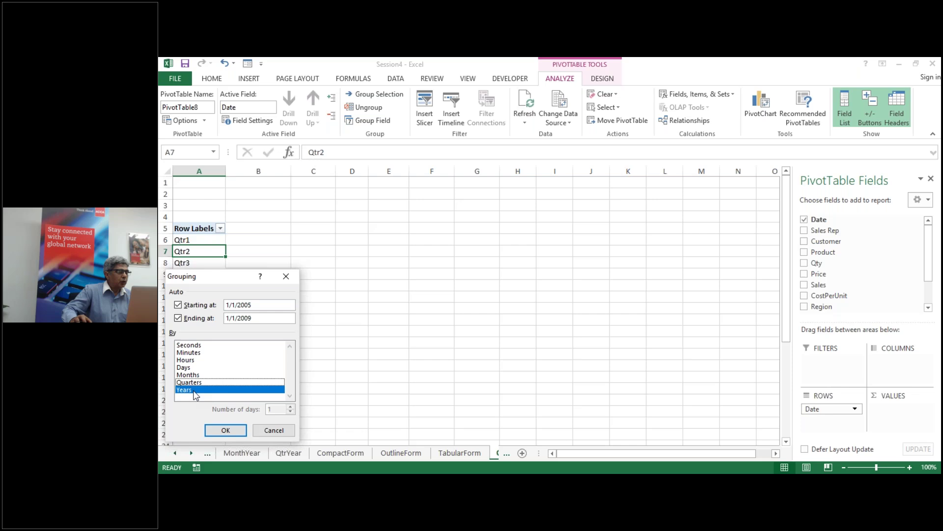
pyautogui.click(236, 436)
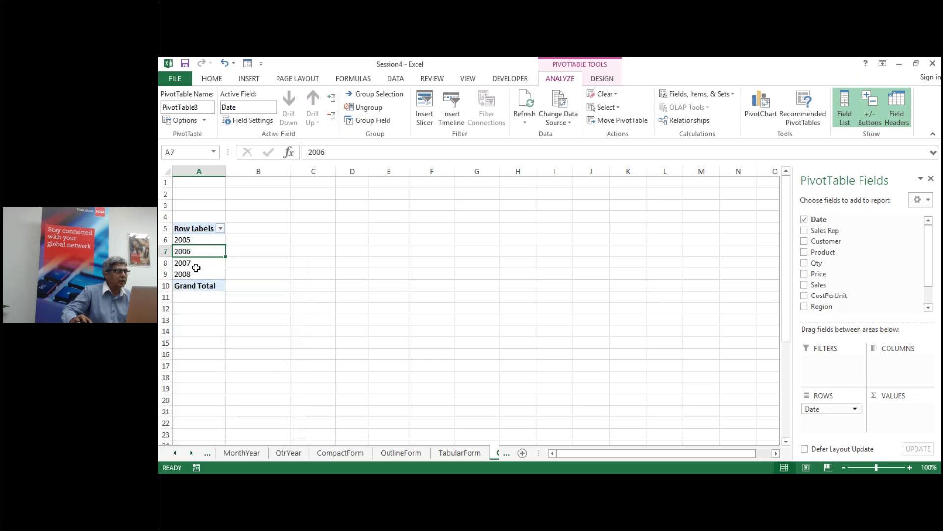
pyautogui.click(804, 285)
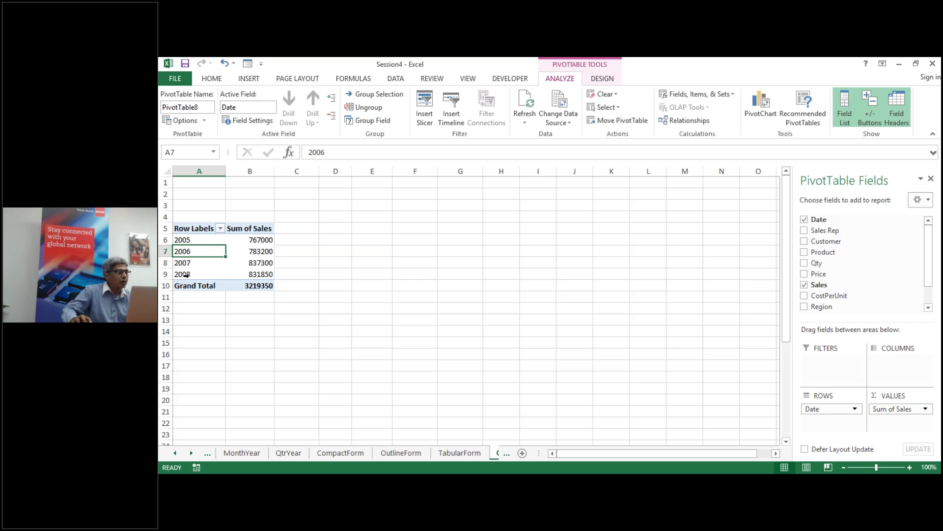
# Step: Add Product as rows and move the years into columns for a product-by-year cross-tab
pyautogui.click(804, 252)
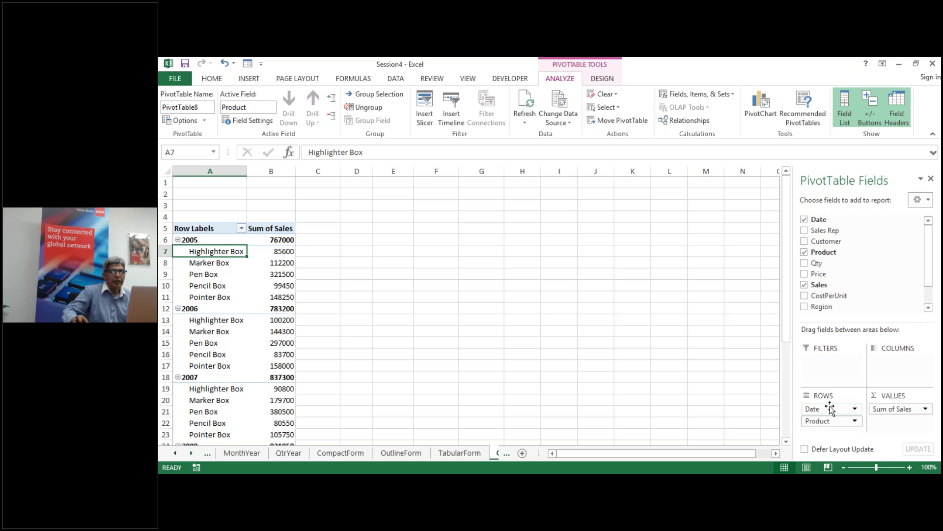
pyautogui.moveTo(830, 409); pyautogui.dragTo(890, 377)
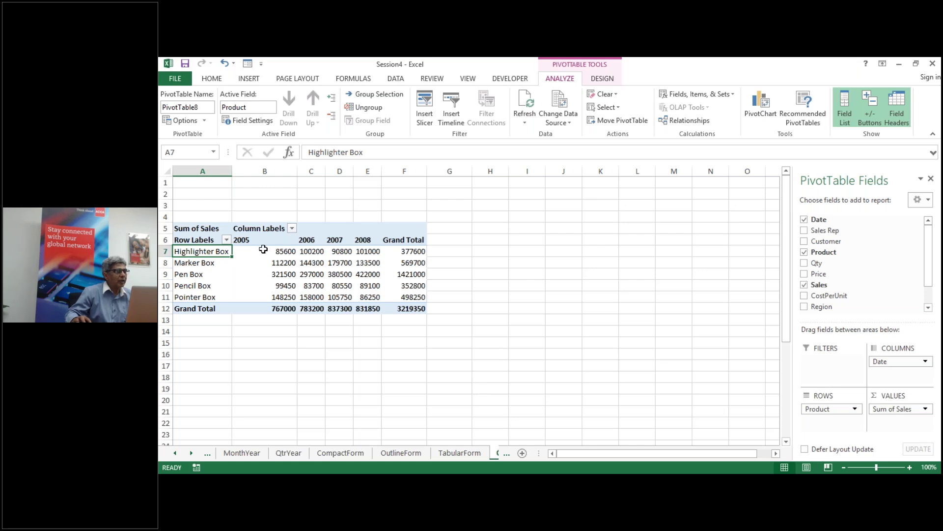
pyautogui.moveTo(286, 250)
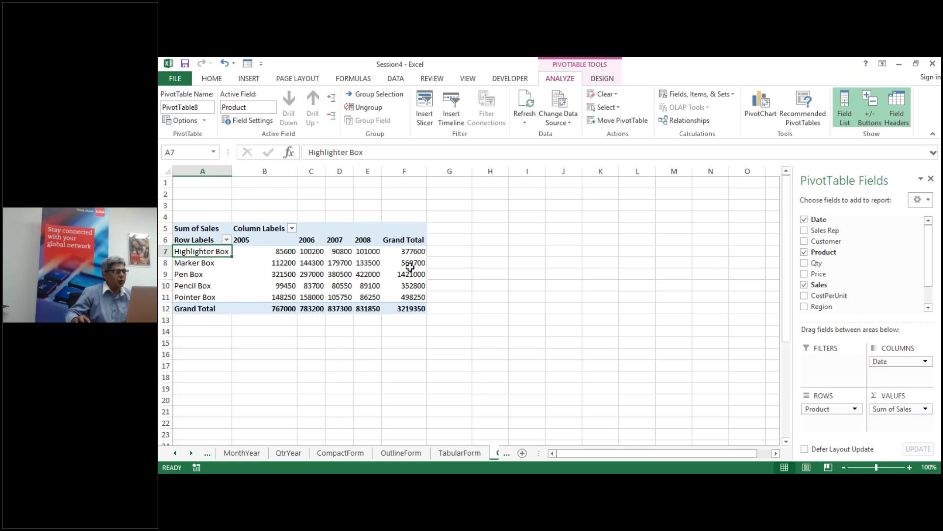
pyautogui.moveTo(384, 271)
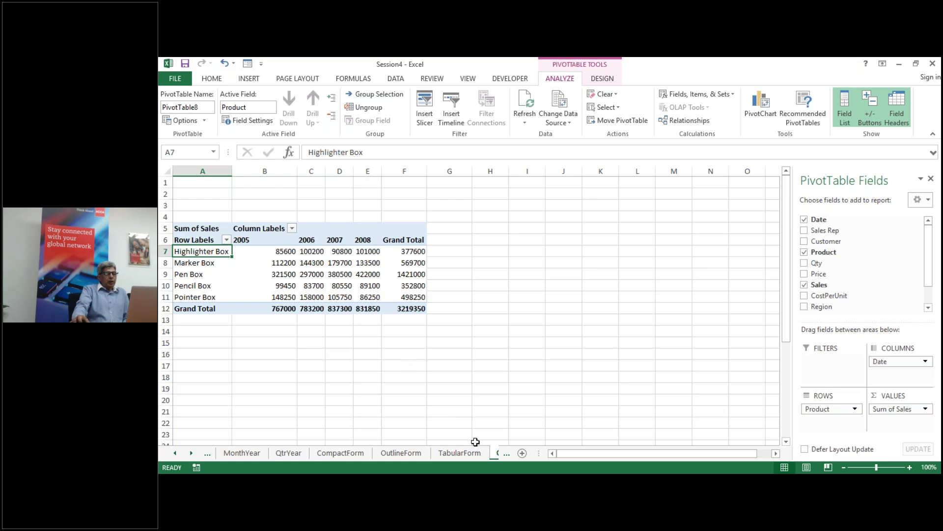
# Step: Glance at the FilterReport sheet and return to the CrossTabularReport pivot
pyautogui.click(500, 455)
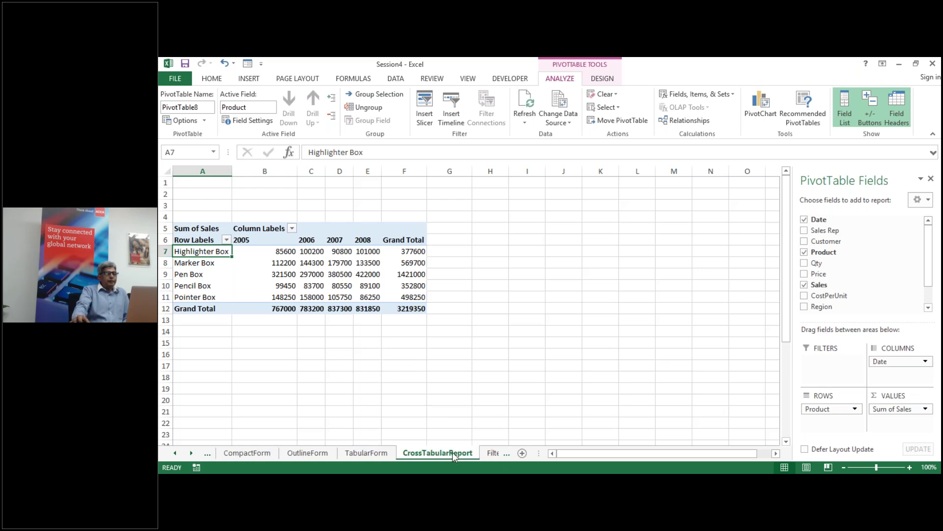
pyautogui.click(494, 457)
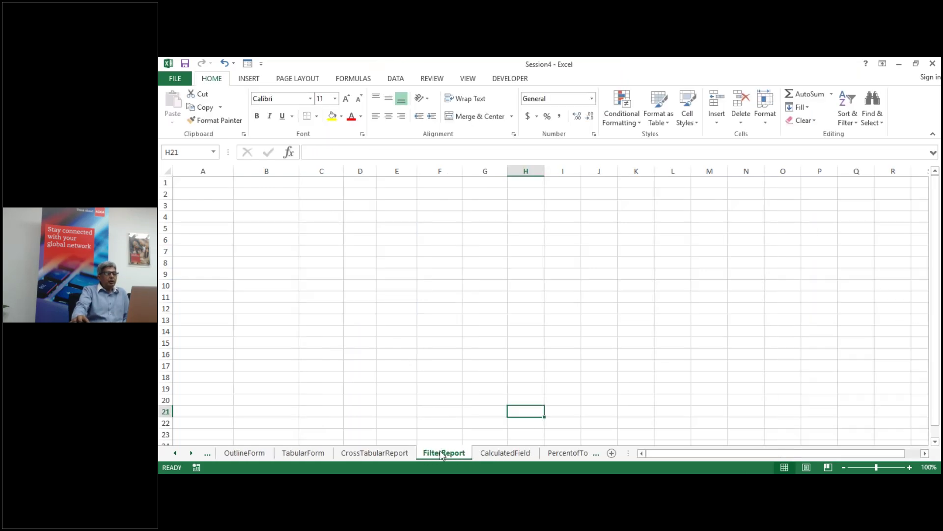
pyautogui.click(387, 455)
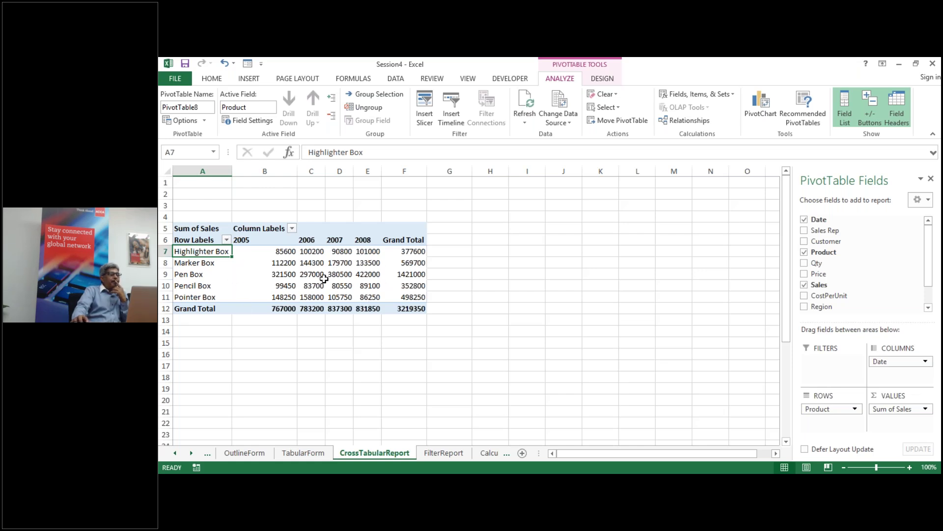
pyautogui.moveTo(324, 278)
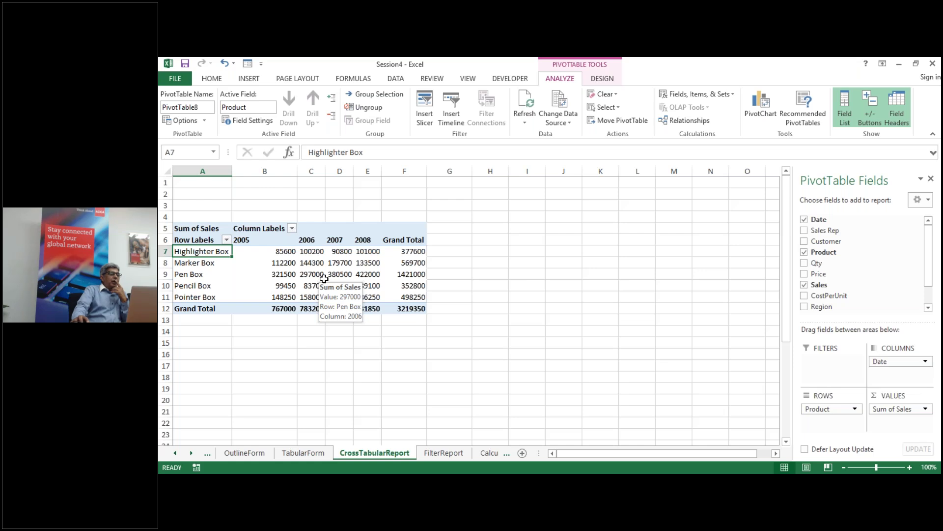
pyautogui.moveTo(233, 281)
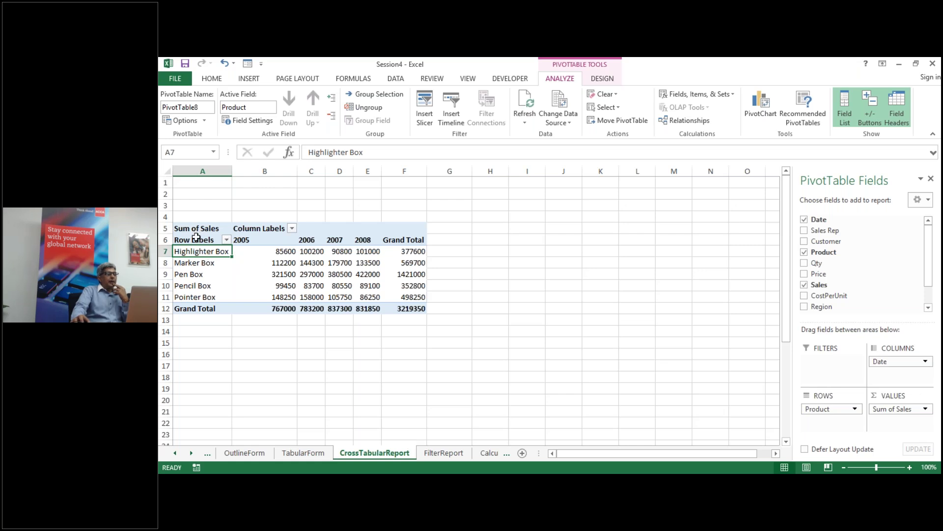
# Step: Select the entire CrossTabularReport pivot table and copy it
pyautogui.click(194, 262)
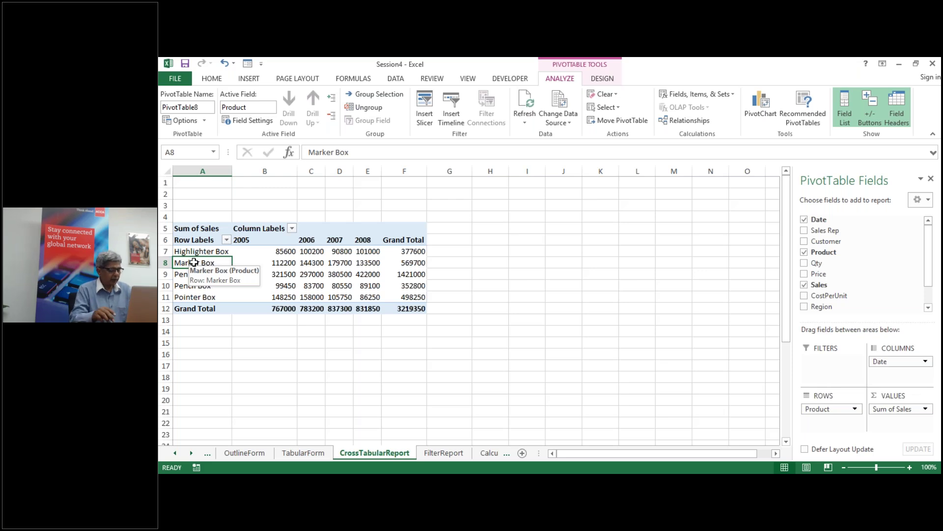
pyautogui.hotkey('shift', 'Up')
pyautogui.hotkey('shift', 'Up')
pyautogui.hotkey('shift', 'Up')
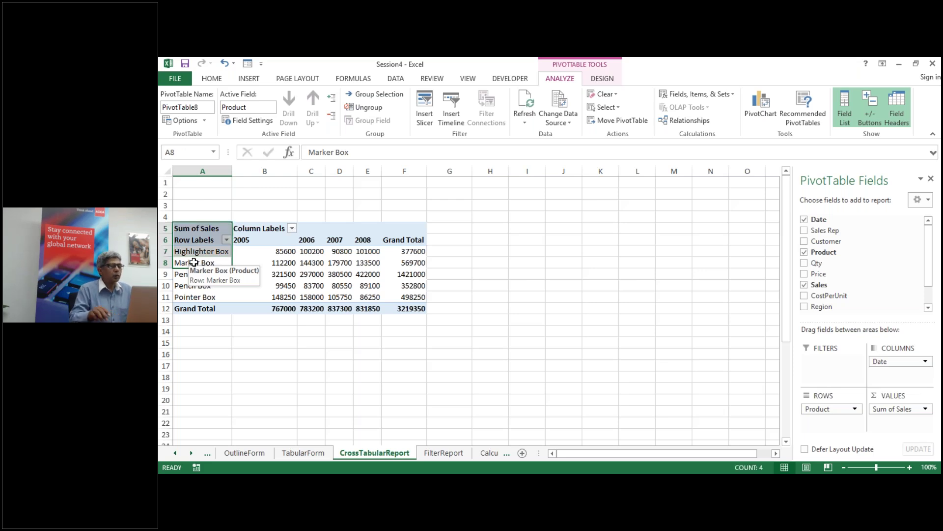
pyautogui.click(606, 107)
pyautogui.click(620, 163)
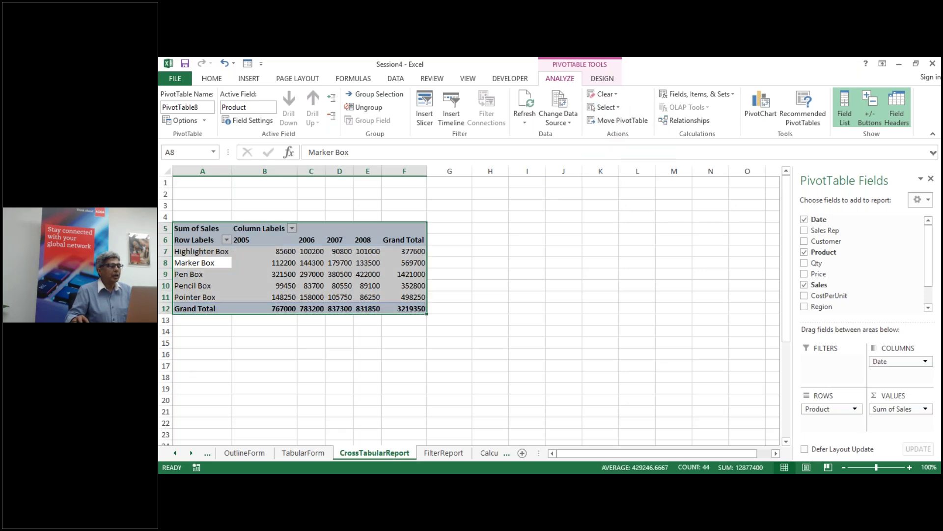
pyautogui.hotkey('ctrl', 'c')
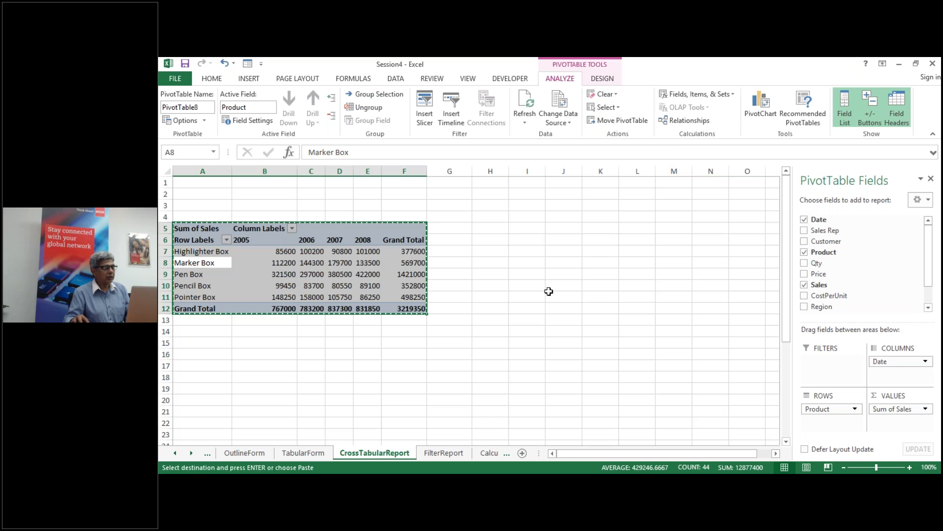
# Step: Paste the copied pivot into cell A5 of the FilterReport sheet
pyautogui.click(450, 455)
pyautogui.click(183, 229)
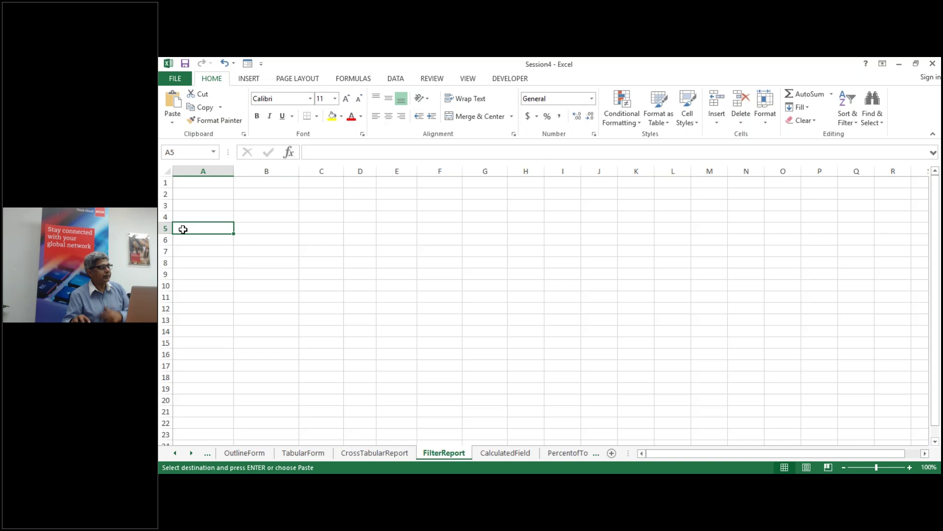
pyautogui.hotkey('ctrl', 'v')
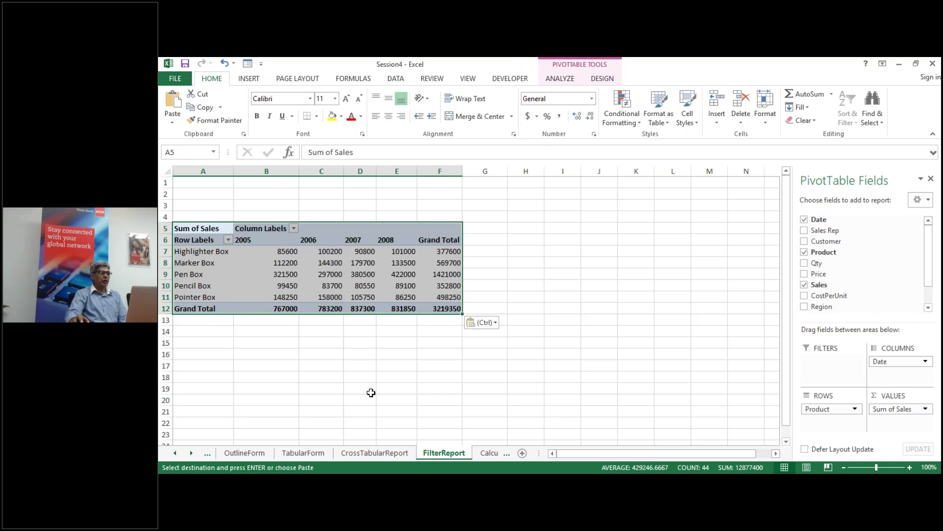
pyautogui.click(388, 455)
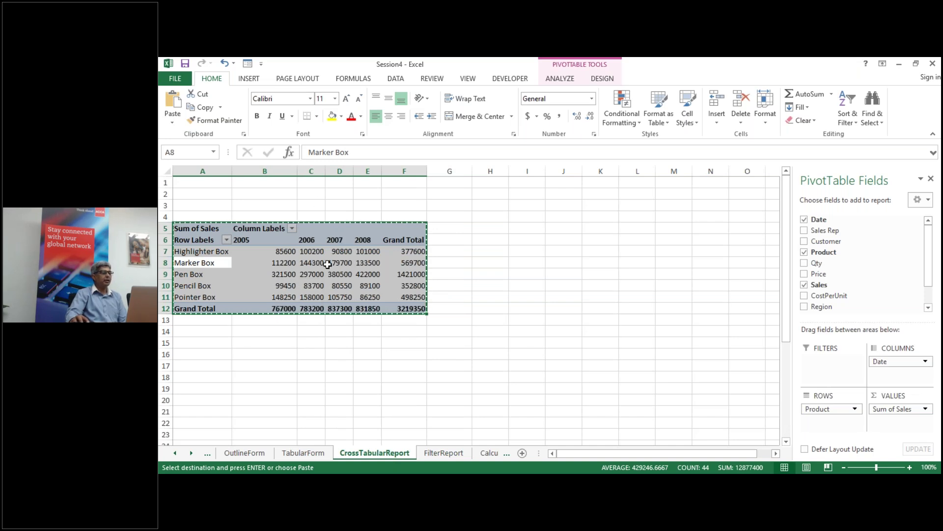
pyautogui.click(444, 452)
pyautogui.hotkey('ctrl', 'v')
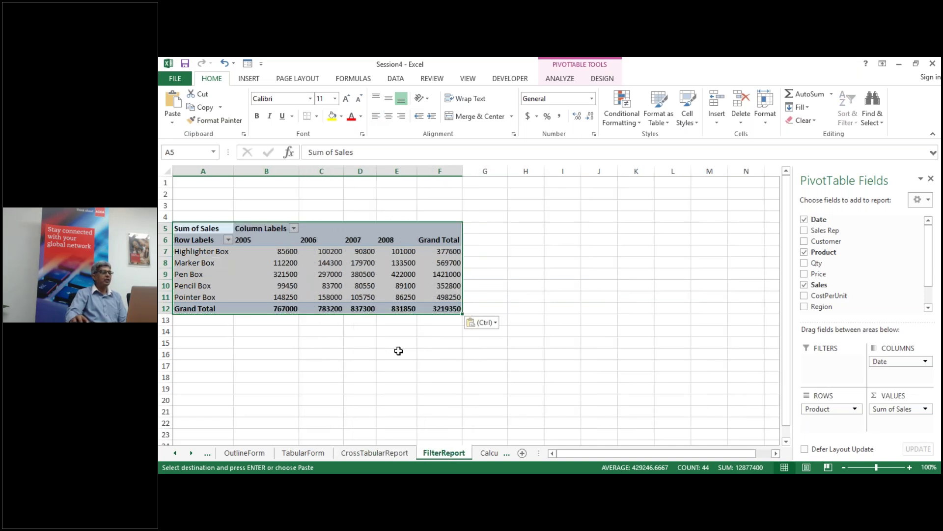
pyautogui.click(374, 382)
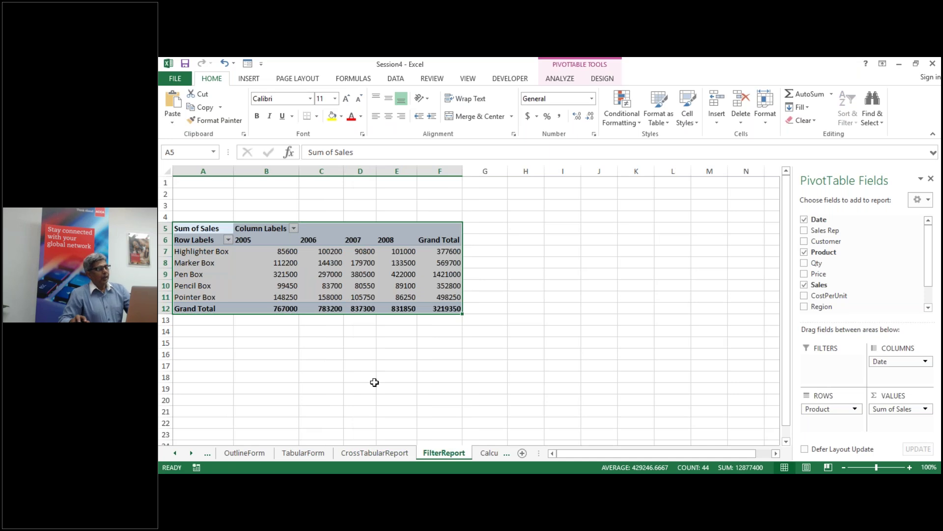
pyautogui.click(362, 286)
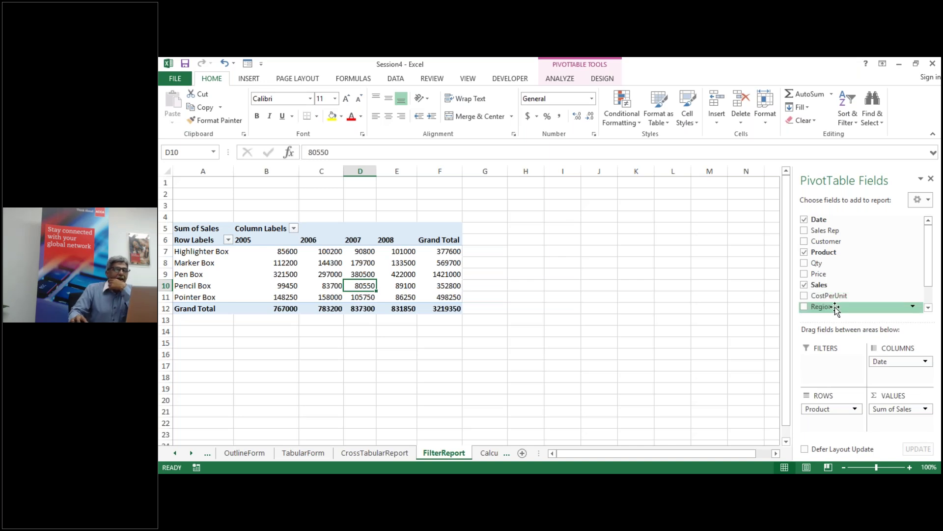
# Step: Put Region in the report filters and filter to Central, giving a 797350 total
pyautogui.moveTo(836, 308); pyautogui.dragTo(824, 367)
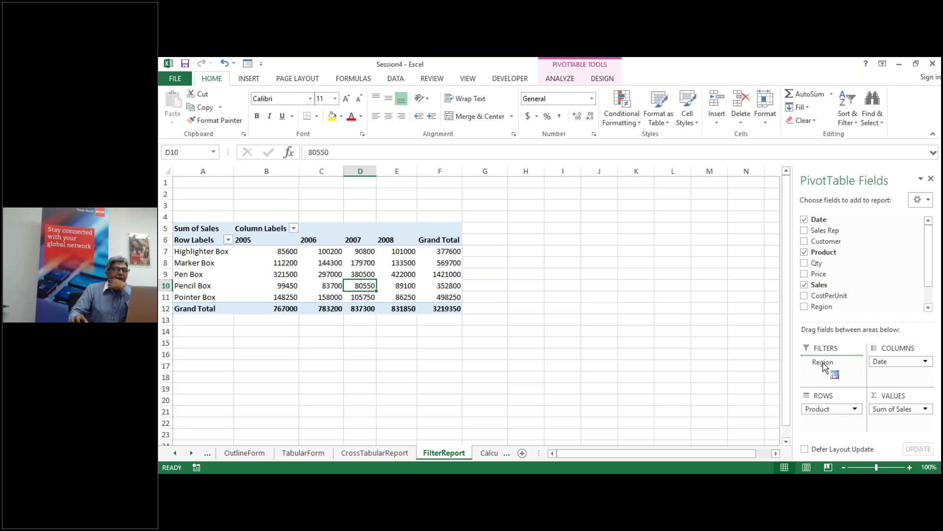
pyautogui.moveTo(824, 367); pyautogui.dragTo(824, 367)
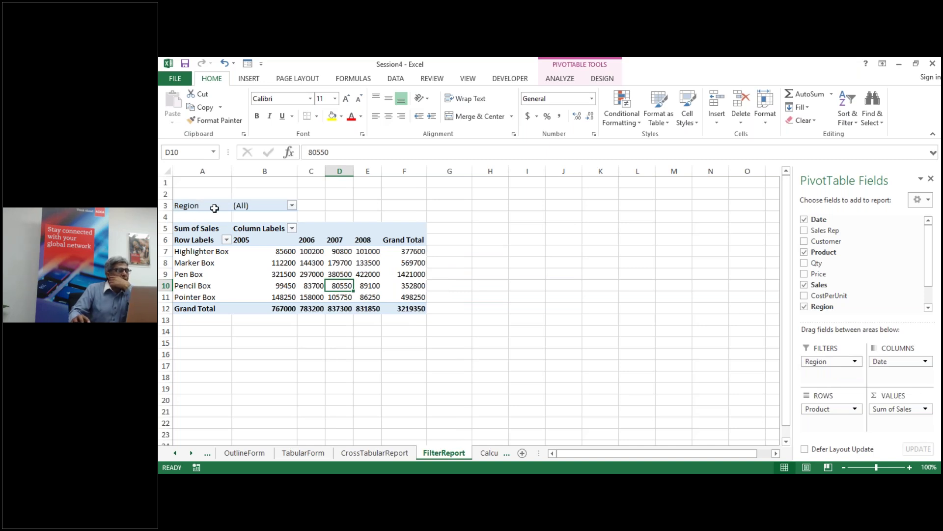
pyautogui.click(291, 205)
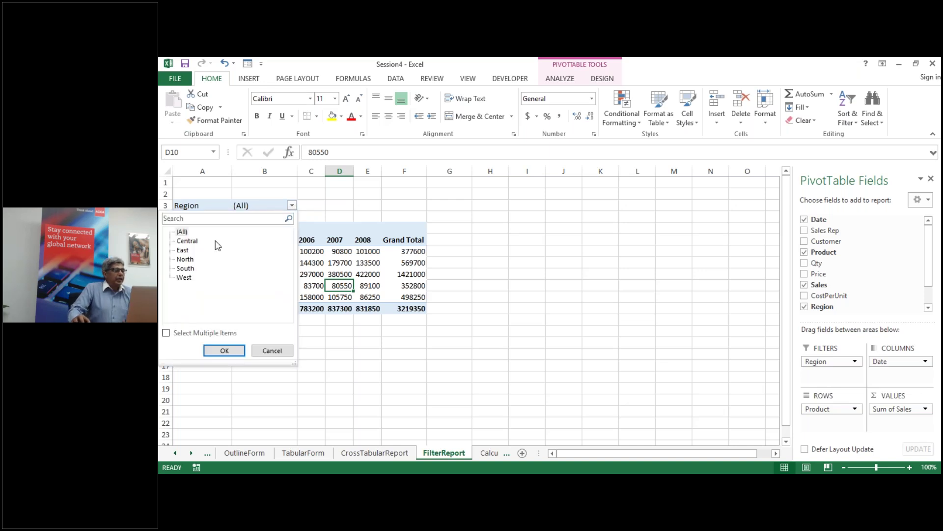
pyautogui.click(197, 241)
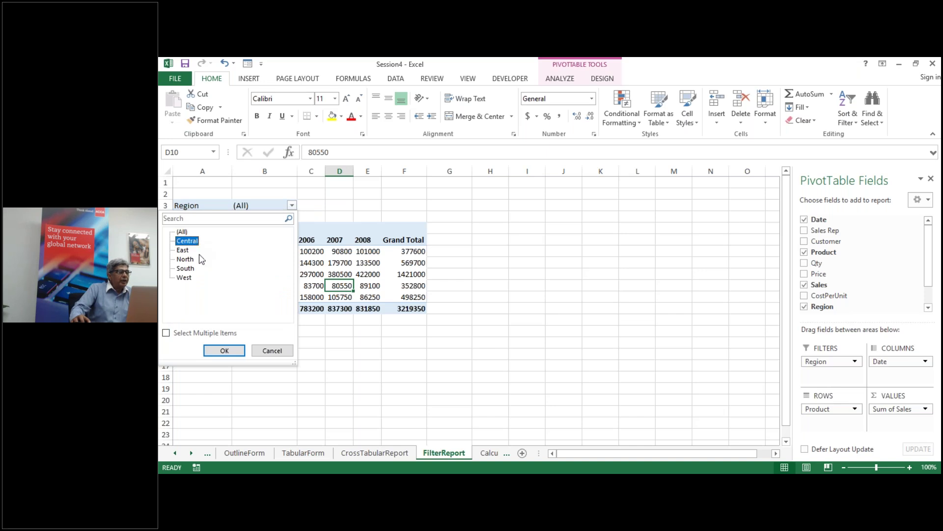
pyautogui.click(225, 351)
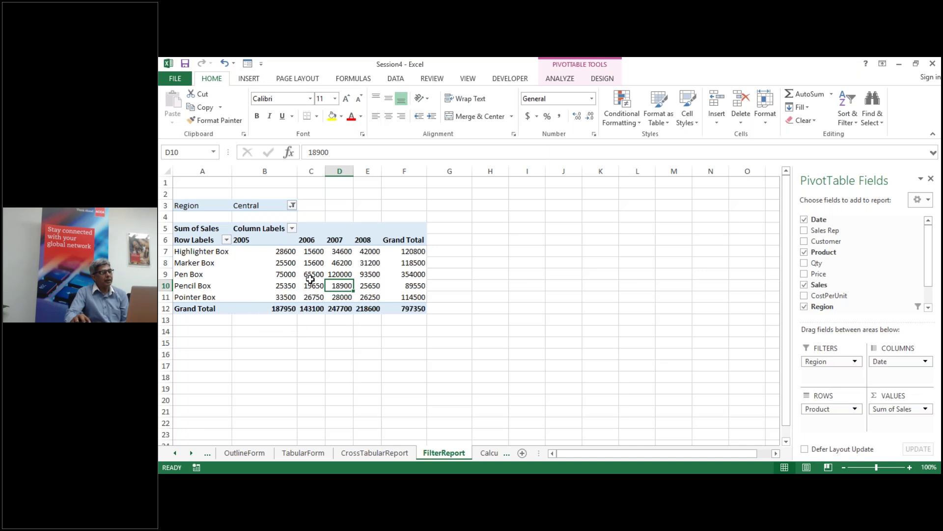
# Step: Try the West region filter, then reset Region to (All) to restore the 3219350 total
pyautogui.click(292, 206)
pyautogui.click(184, 278)
pyautogui.click(225, 351)
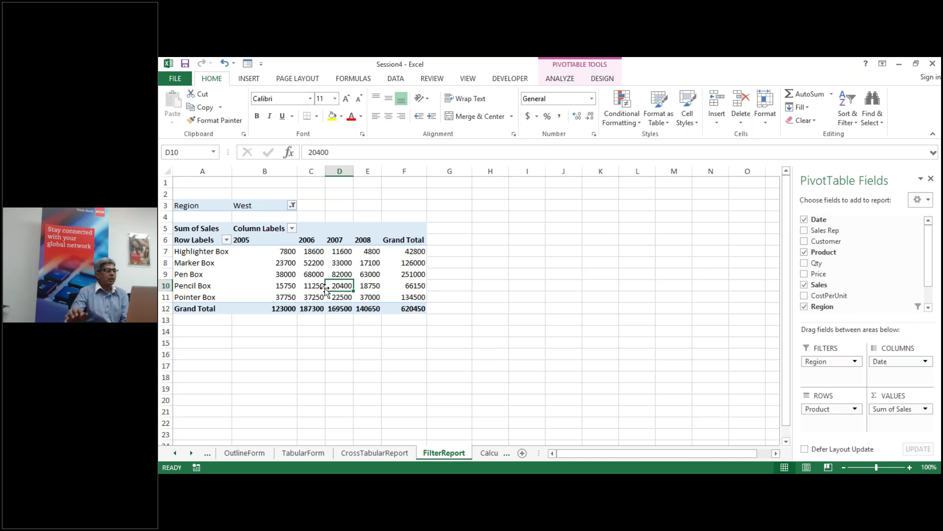
pyautogui.click(293, 206)
pyautogui.click(182, 232)
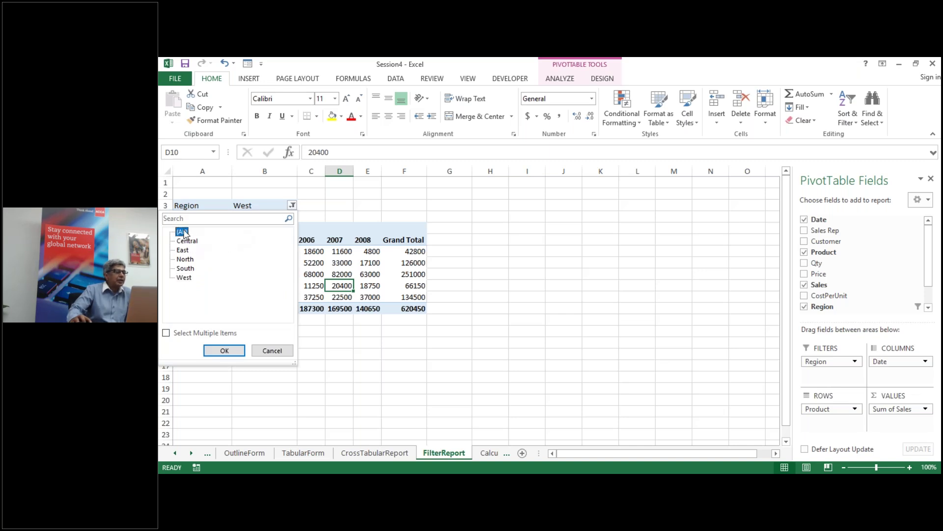
pyautogui.click(216, 351)
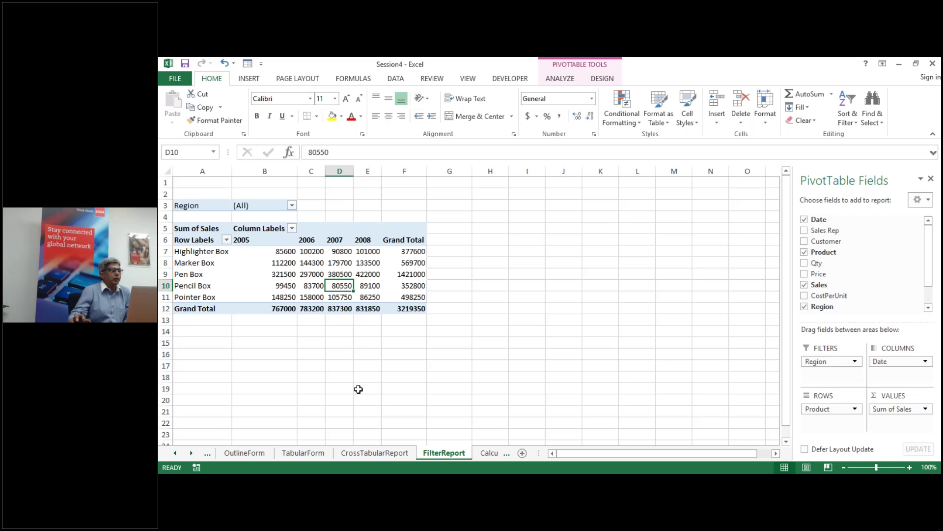
# Step: Filter the pivot's Region to Central, then change the Region filter to East
pyautogui.click(292, 206)
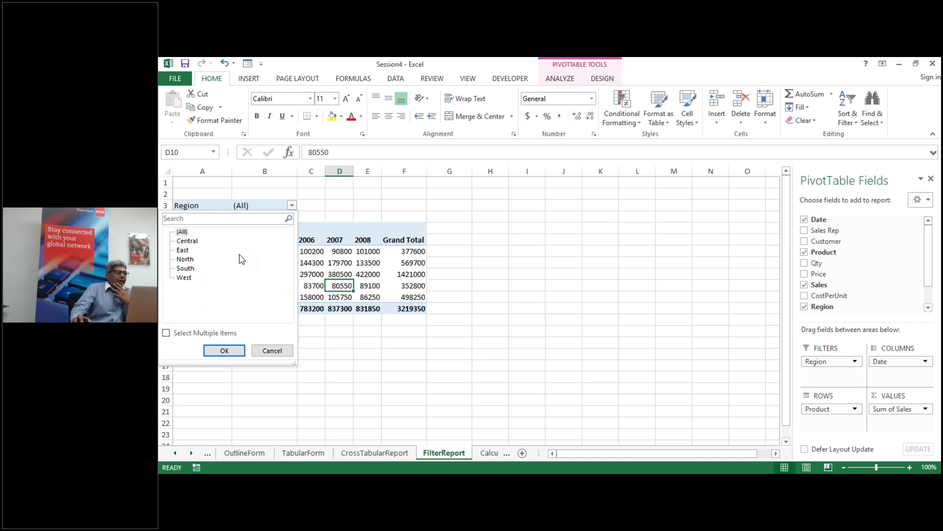
pyautogui.click(271, 351)
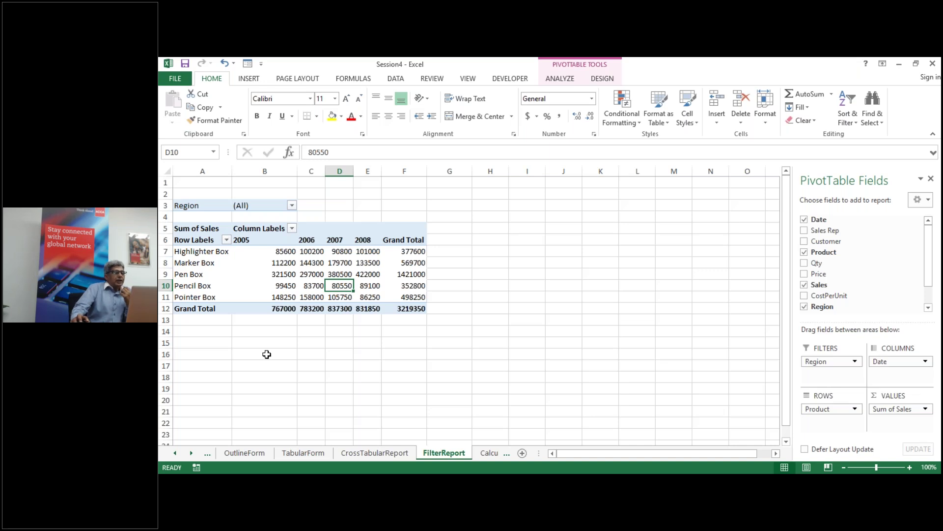
pyautogui.click(292, 205)
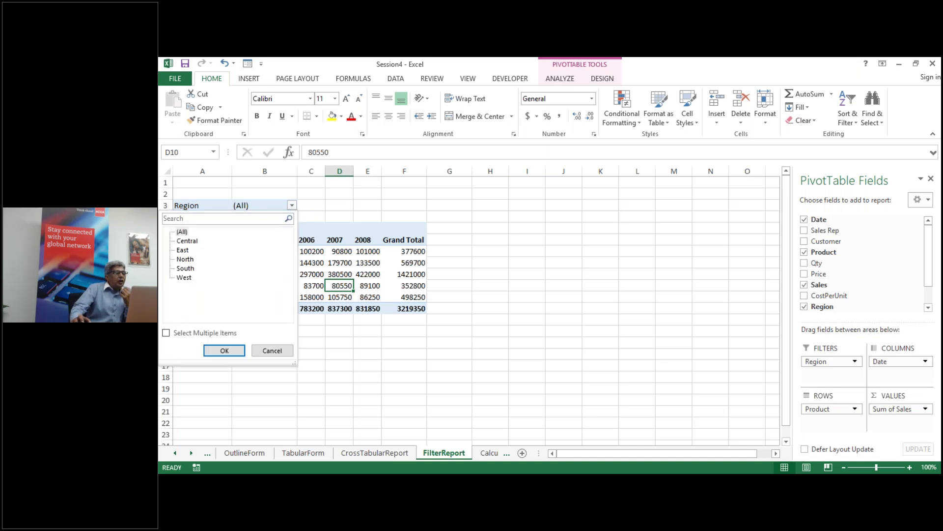
pyautogui.click(188, 240)
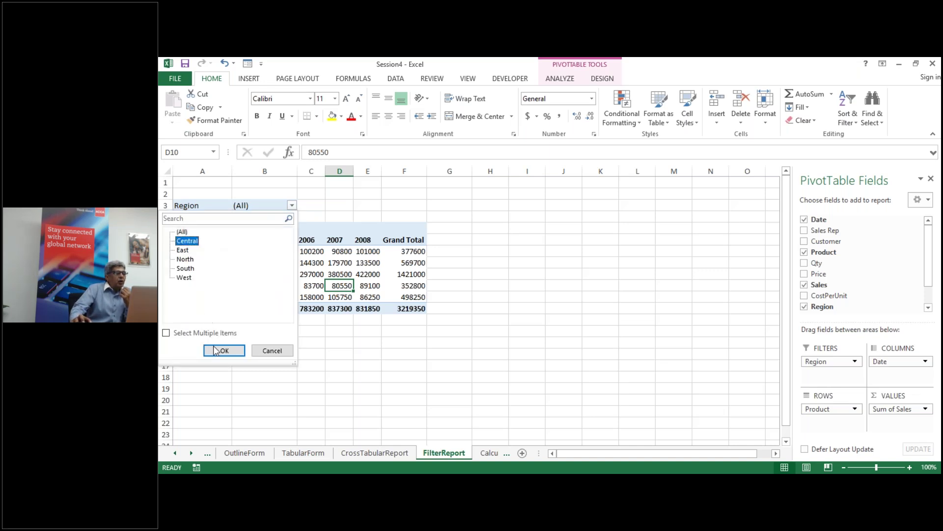
pyautogui.click(222, 352)
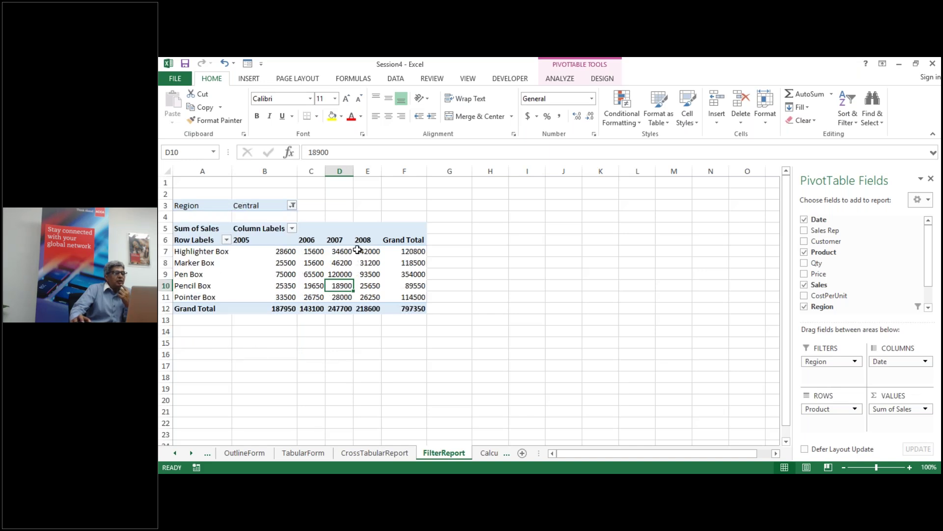
pyautogui.click(292, 205)
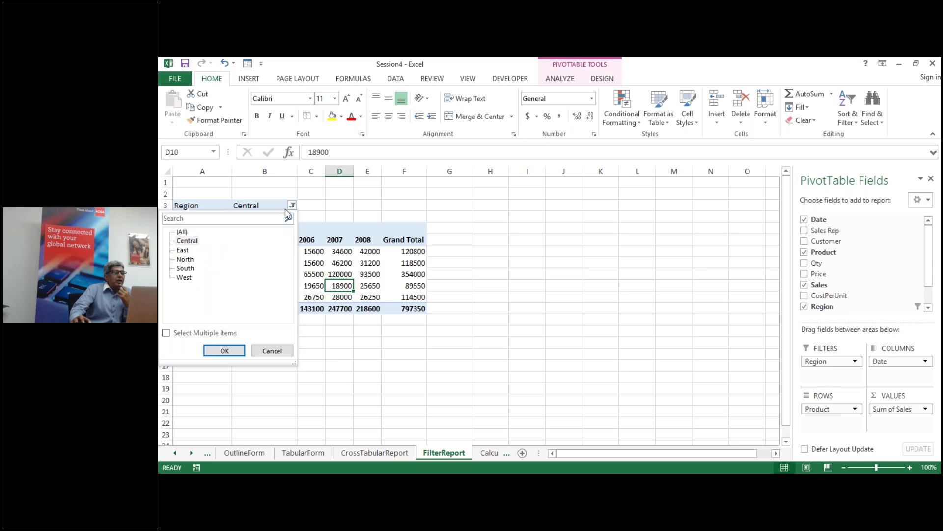
pyautogui.click(184, 250)
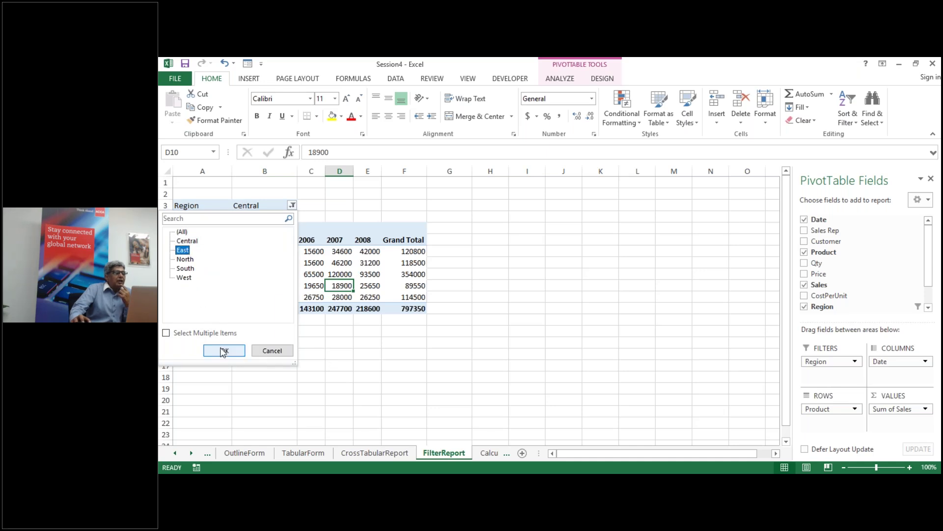
pyautogui.click(223, 351)
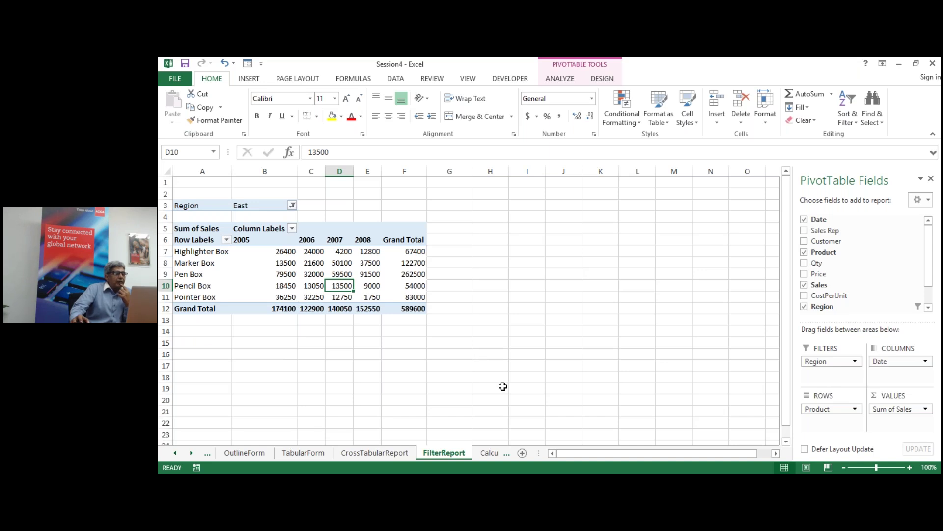
pyautogui.click(293, 207)
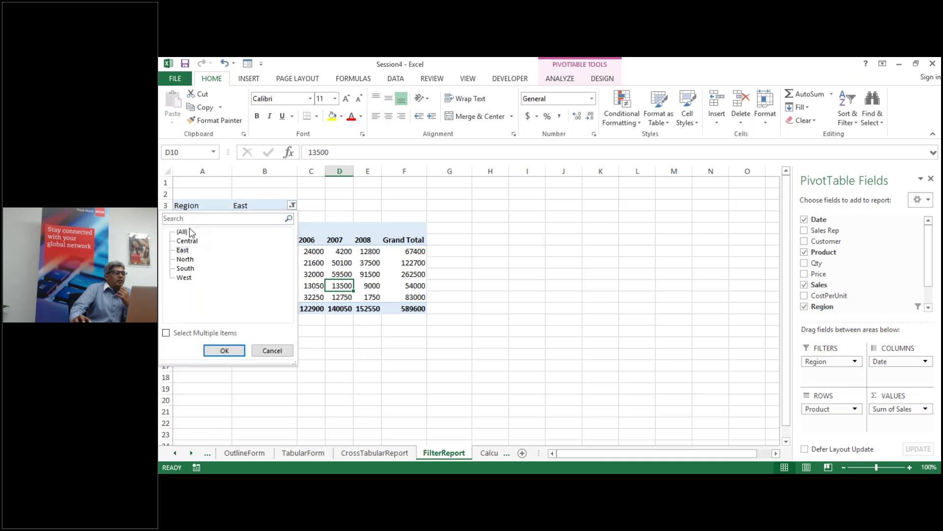
pyautogui.click(183, 232)
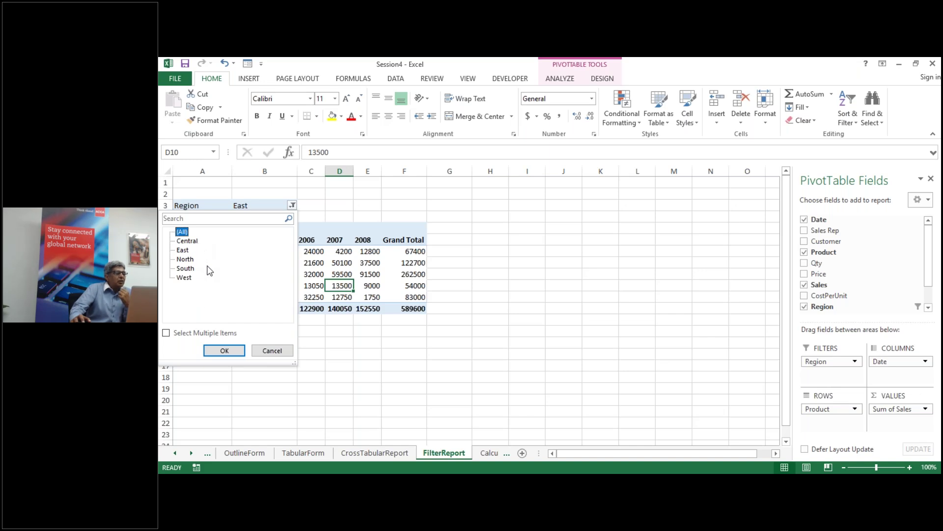
pyautogui.click(268, 351)
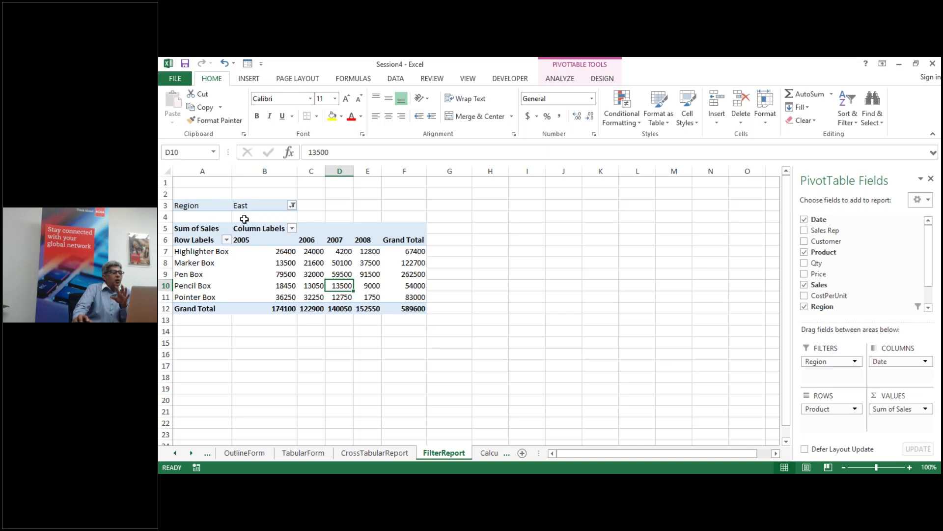
pyautogui.moveTo(268, 264)
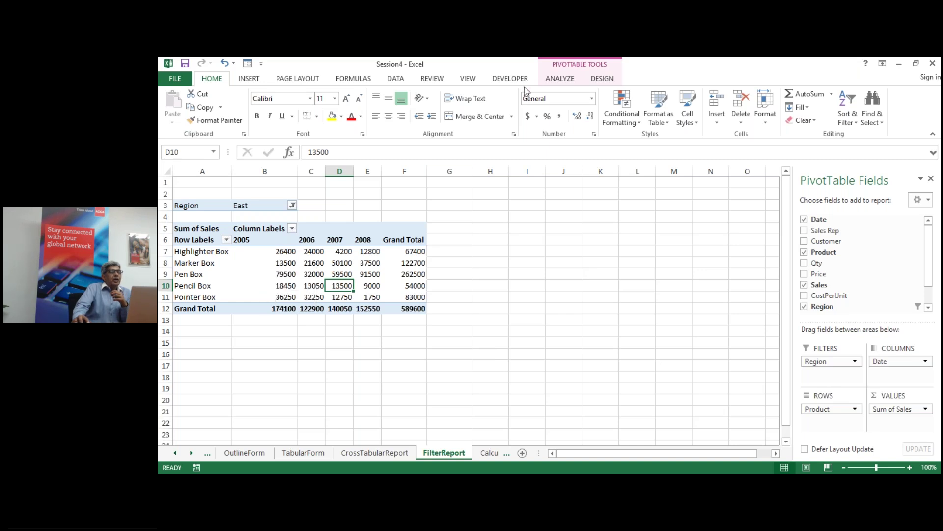
# Step: From the PivotTable Analyze options, choose Show Report Filter Pages for the Region filter
pyautogui.click(565, 79)
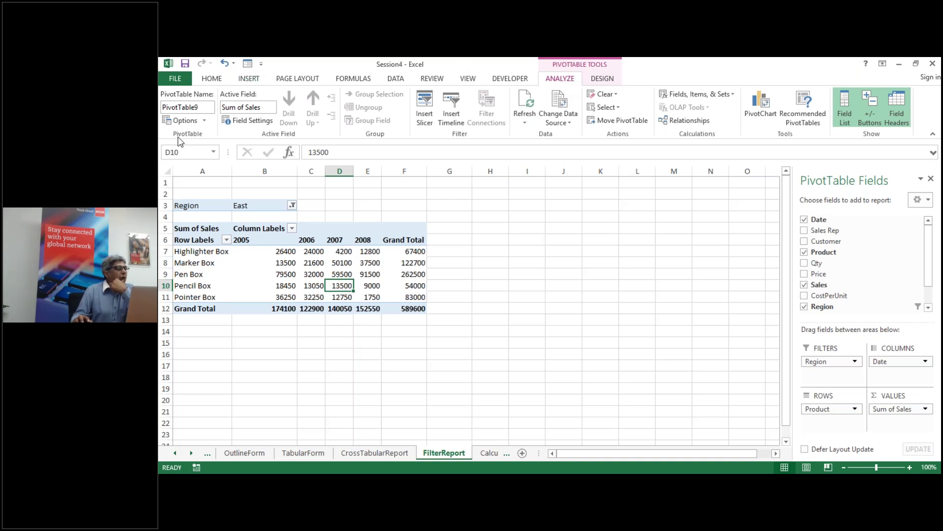
pyautogui.click(205, 121)
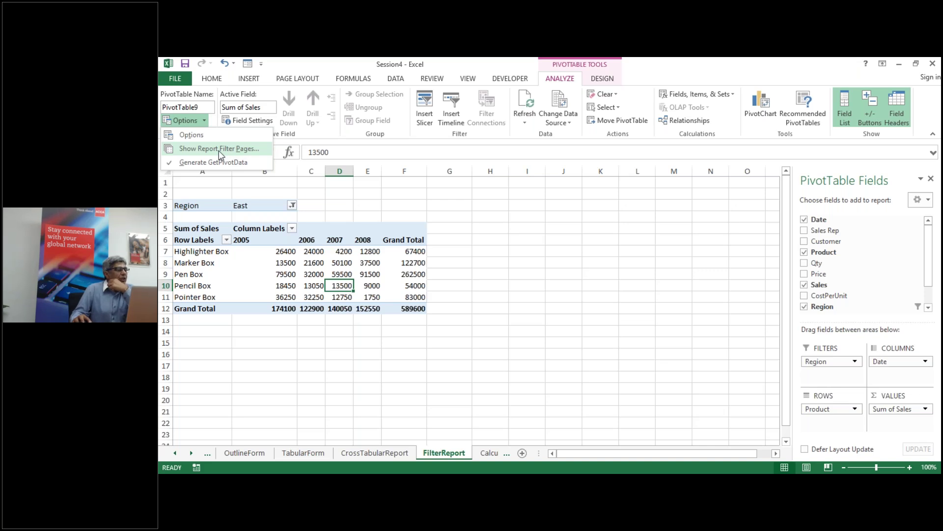
pyautogui.click(219, 149)
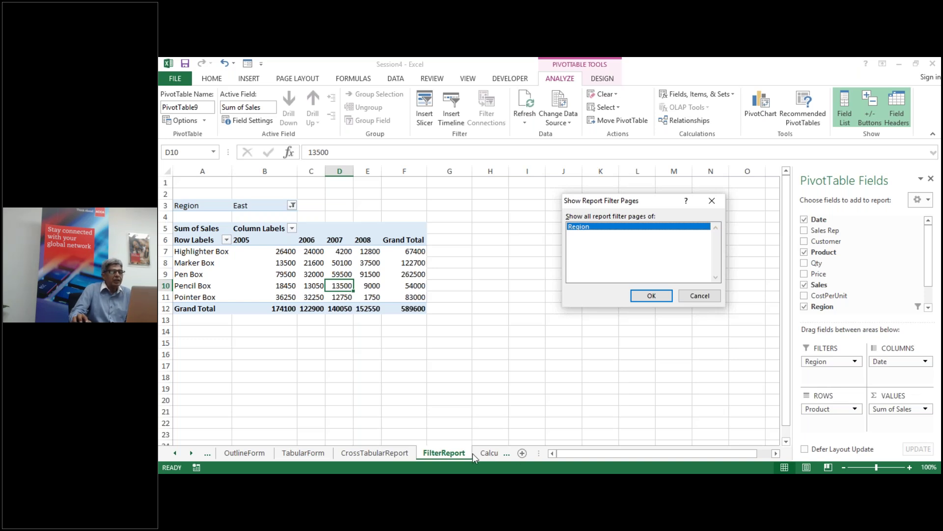
# Step: Generate one report sheet per Region and review the North, South and West sheets
pyautogui.click(638, 296)
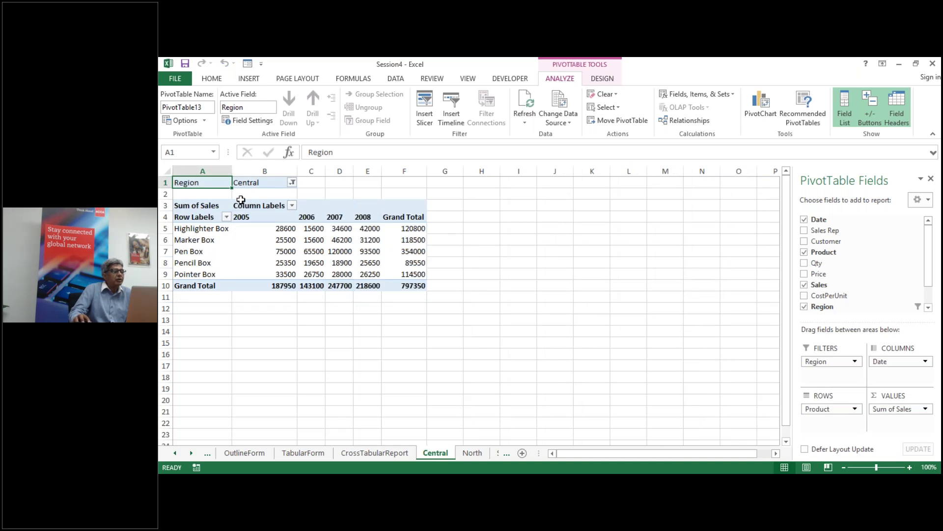
pyautogui.click(472, 453)
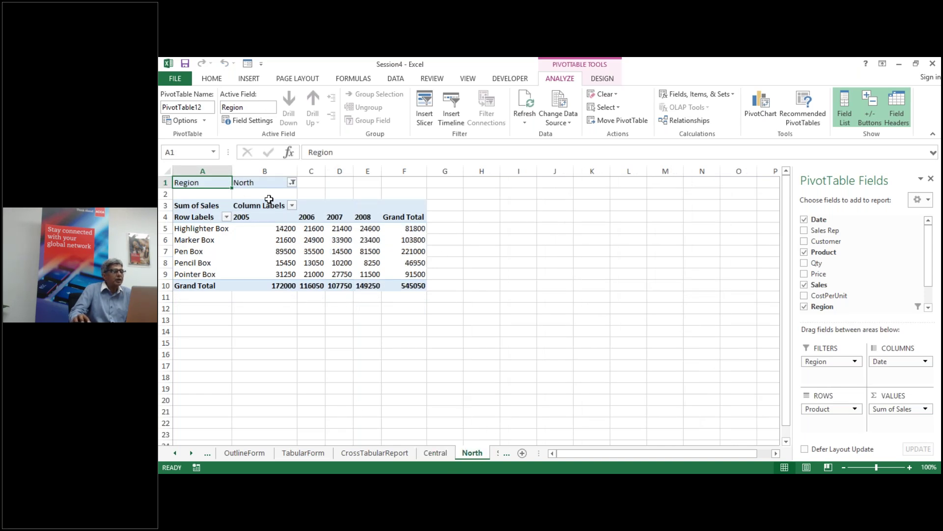
pyautogui.click(496, 454)
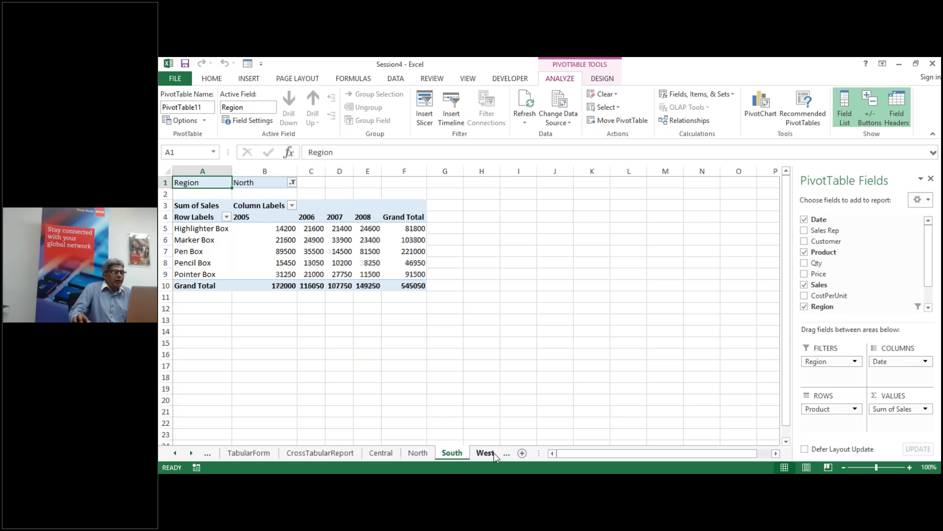
pyautogui.click(485, 453)
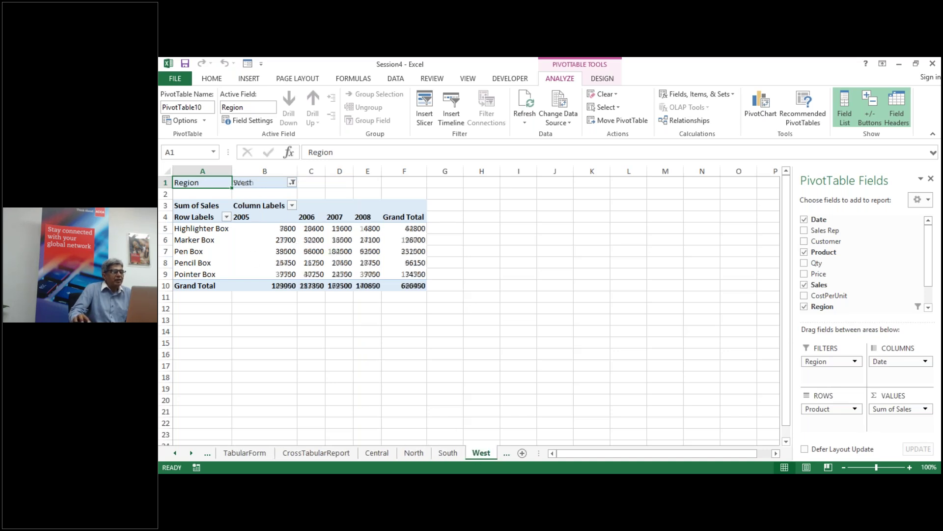
pyautogui.click(506, 455)
pyautogui.click(468, 457)
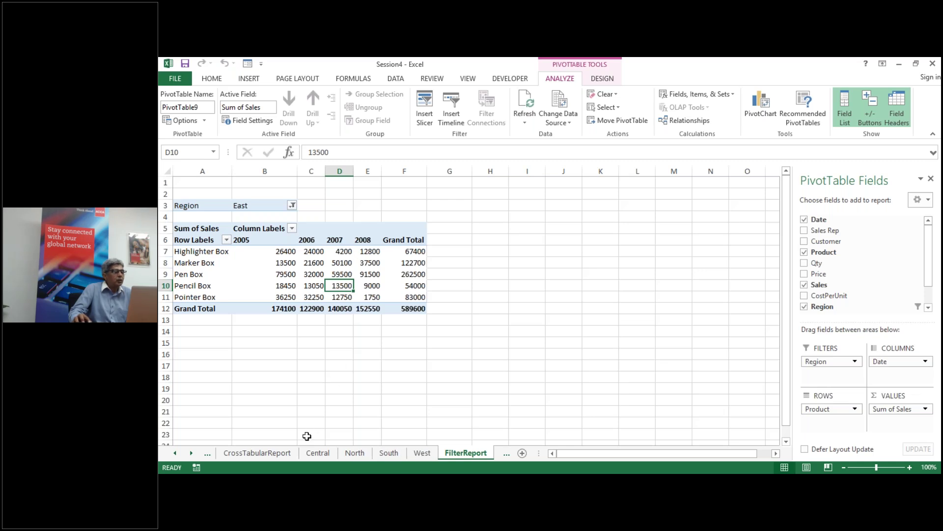
# Step: Reset the FilterReport Region filter to (All), then browse the Central, North, South and West sheets
pyautogui.click(291, 205)
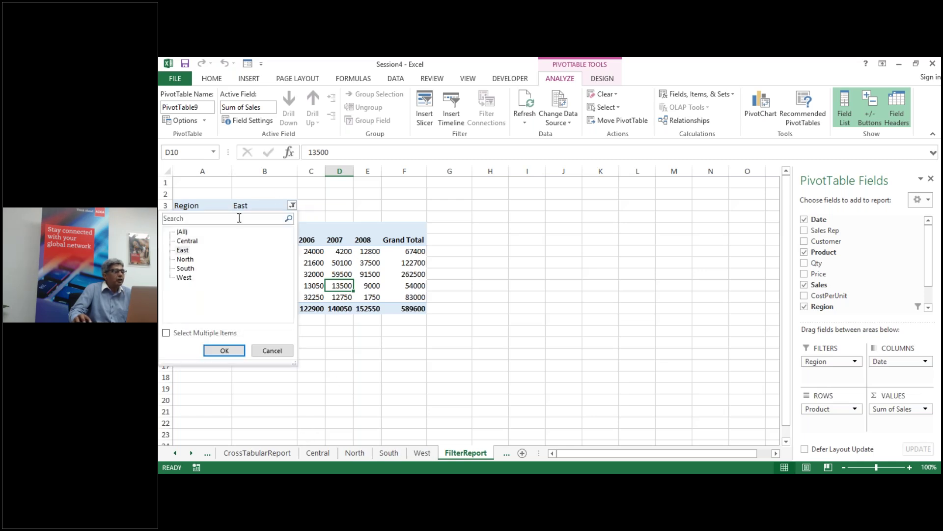
pyautogui.click(186, 231)
pyautogui.click(218, 350)
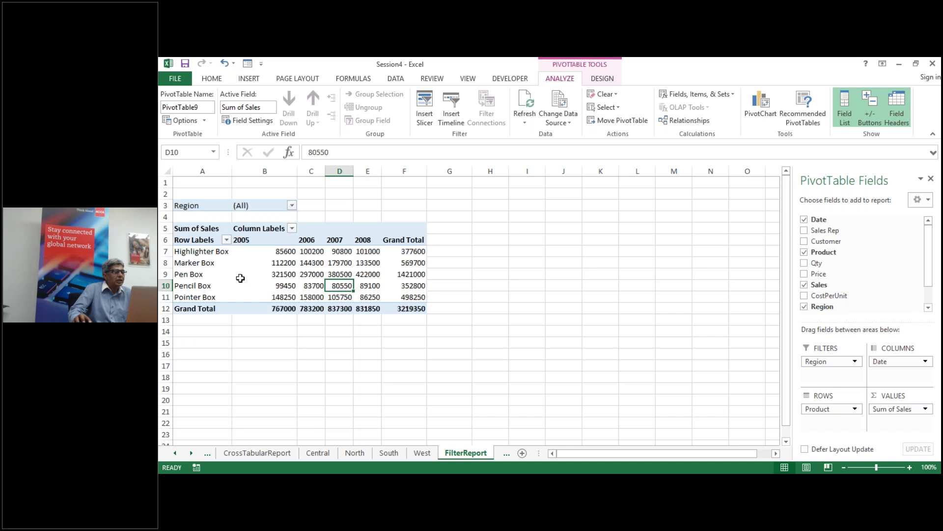
pyautogui.click(318, 453)
pyautogui.click(355, 453)
pyautogui.click(389, 453)
pyautogui.click(422, 453)
pyautogui.click(275, 452)
# Step: Browse the Central, North and South region sheets, ending on the West sheet's pivot
pyautogui.click(317, 453)
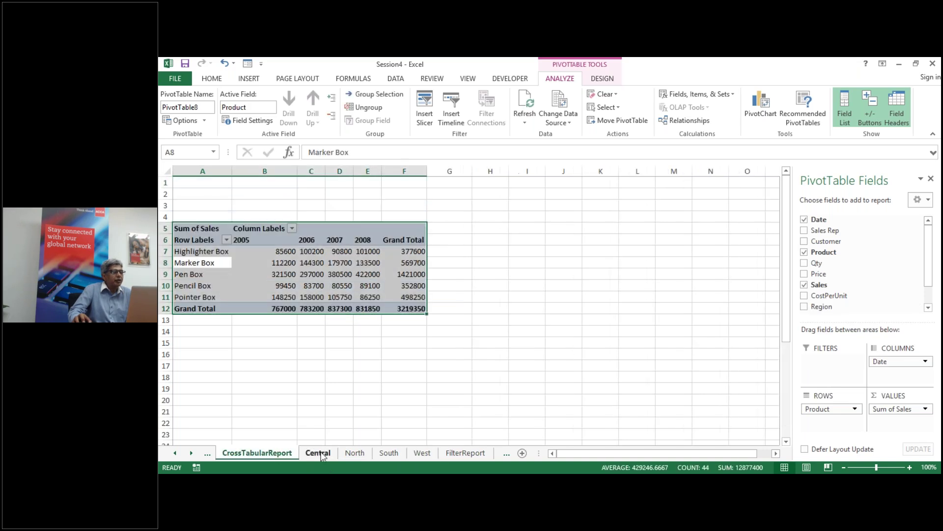
pyautogui.click(355, 453)
pyautogui.click(389, 453)
pyautogui.click(421, 454)
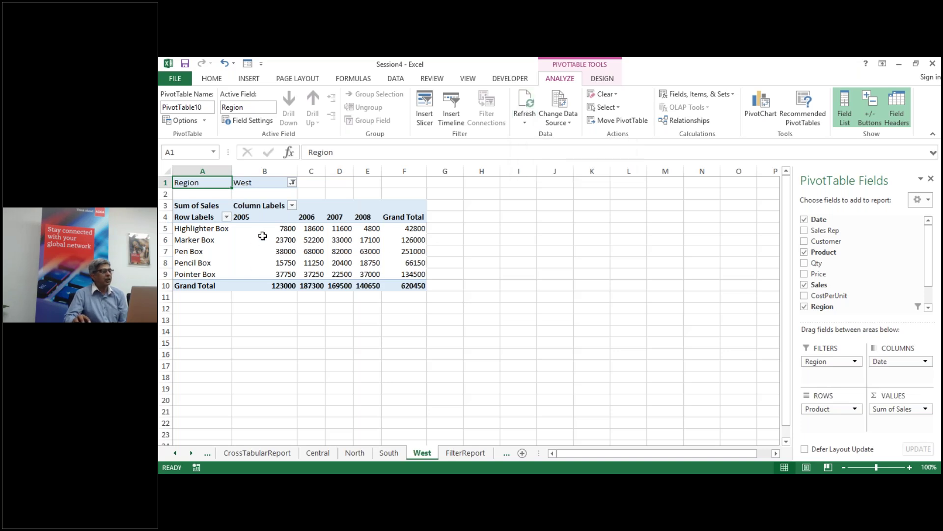
pyautogui.moveTo(312, 231)
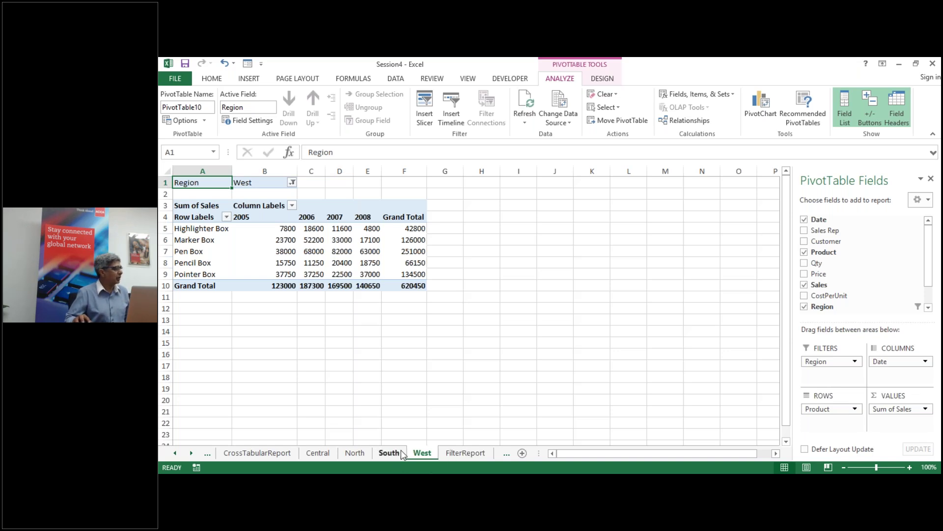
# Step: Go from FilterReport past the later tabs to the blank CalculatedField sheet
pyautogui.click(465, 452)
pyautogui.click(505, 453)
pyautogui.click(487, 452)
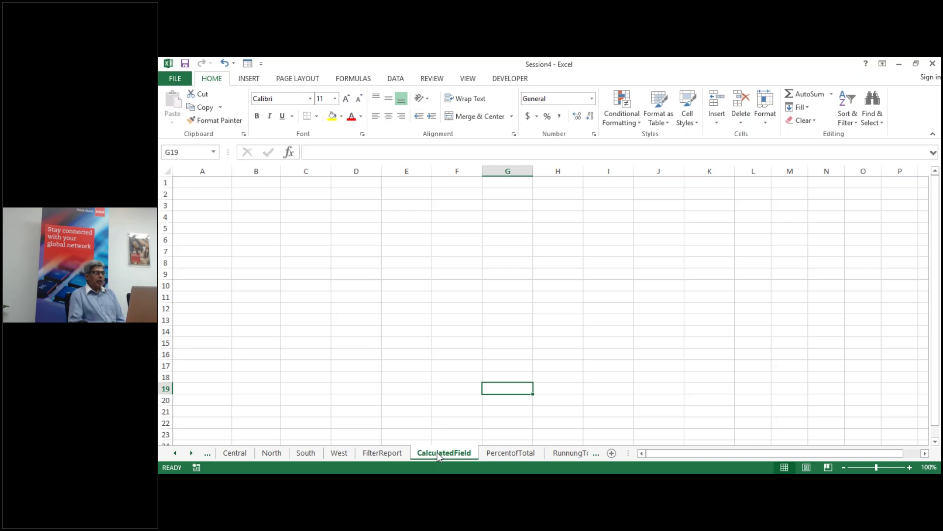
pyautogui.click(175, 453)
pyautogui.click(175, 453)
pyautogui.click(176, 453)
pyautogui.click(175, 453)
pyautogui.click(310, 453)
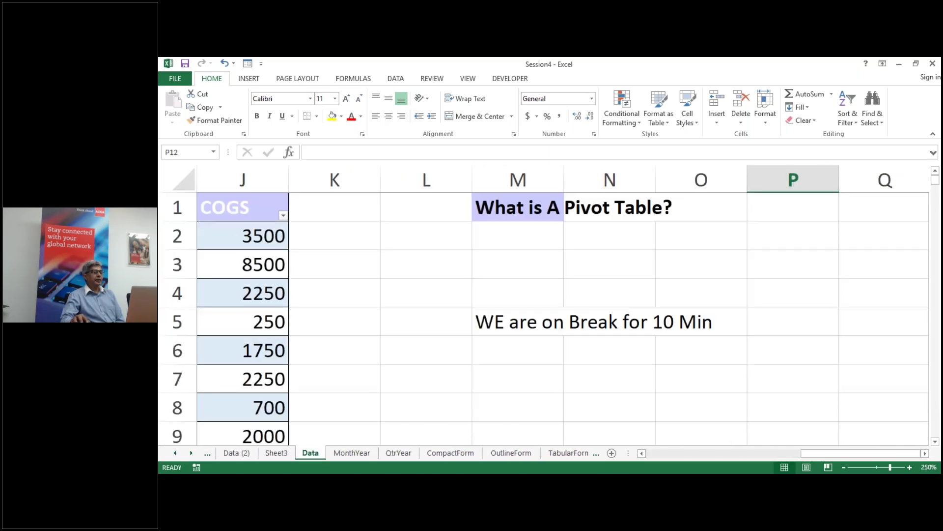
pyautogui.click(842, 467)
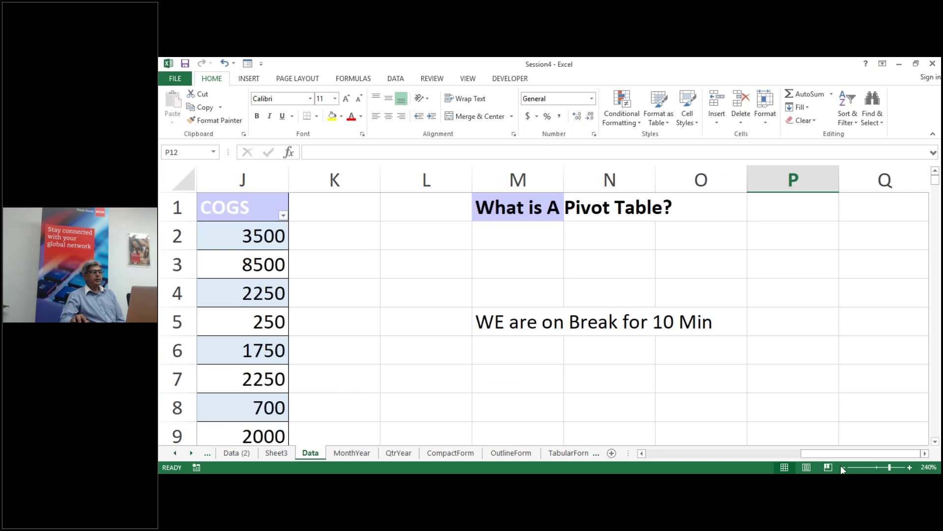
pyautogui.click(842, 466)
pyautogui.click(842, 467)
pyautogui.click(842, 467)
pyautogui.click(843, 467)
pyautogui.click(843, 467)
pyautogui.click(842, 467)
pyautogui.click(843, 467)
pyautogui.click(842, 467)
pyautogui.click(842, 467)
pyautogui.click(842, 467)
pyautogui.click(842, 466)
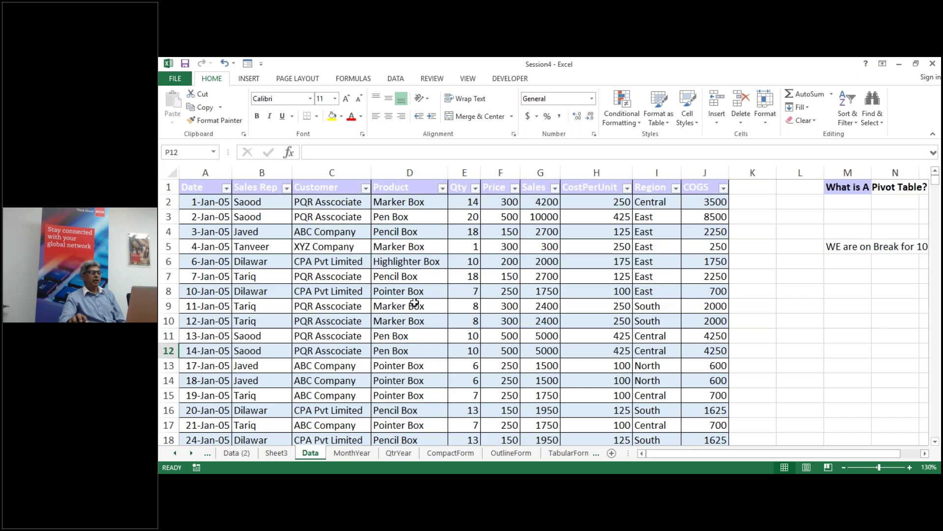
# Step: Move through the sheet tabs and pick CalculatedField from the full sheet list
pyautogui.click(518, 456)
pyautogui.click(557, 455)
pyautogui.click(553, 455)
pyautogui.click(500, 456)
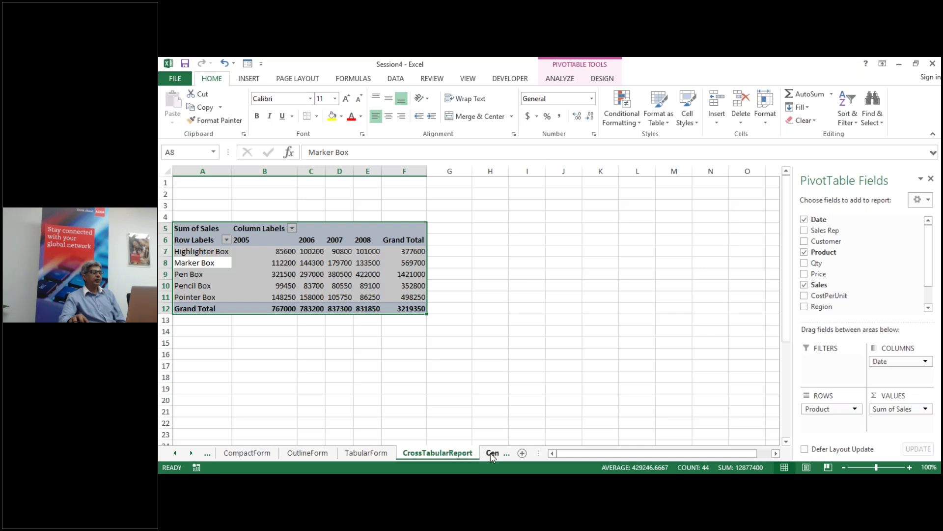
pyautogui.click(491, 452)
pyautogui.click(477, 454)
pyautogui.click(497, 454)
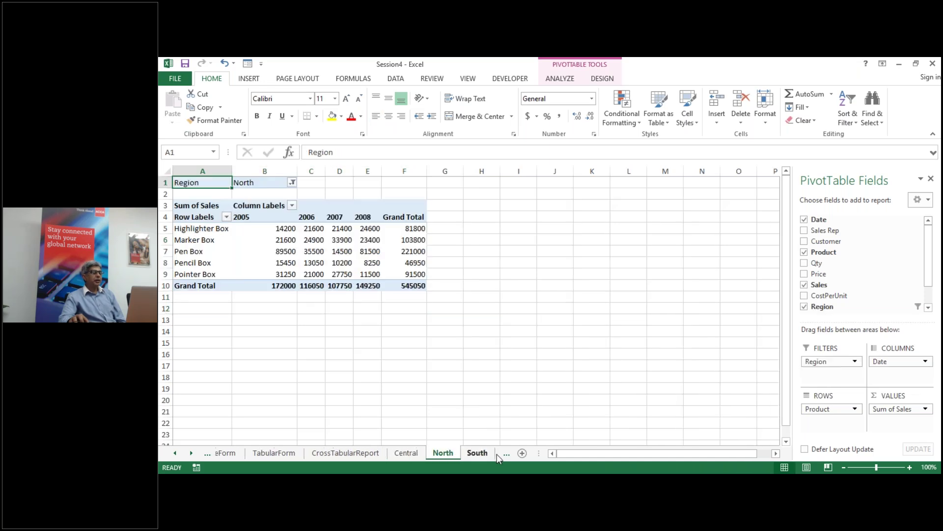
pyautogui.rightClick(206, 457)
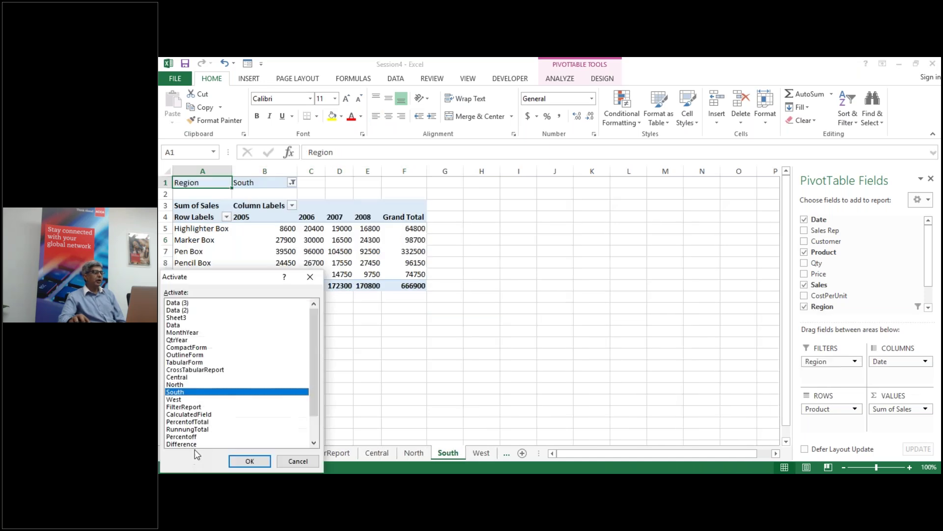
pyautogui.click(198, 414)
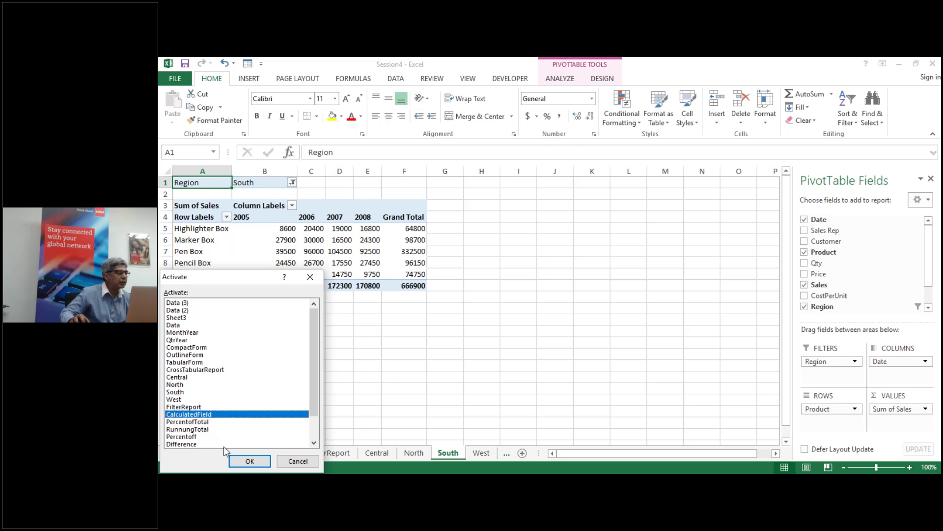
pyautogui.click(249, 461)
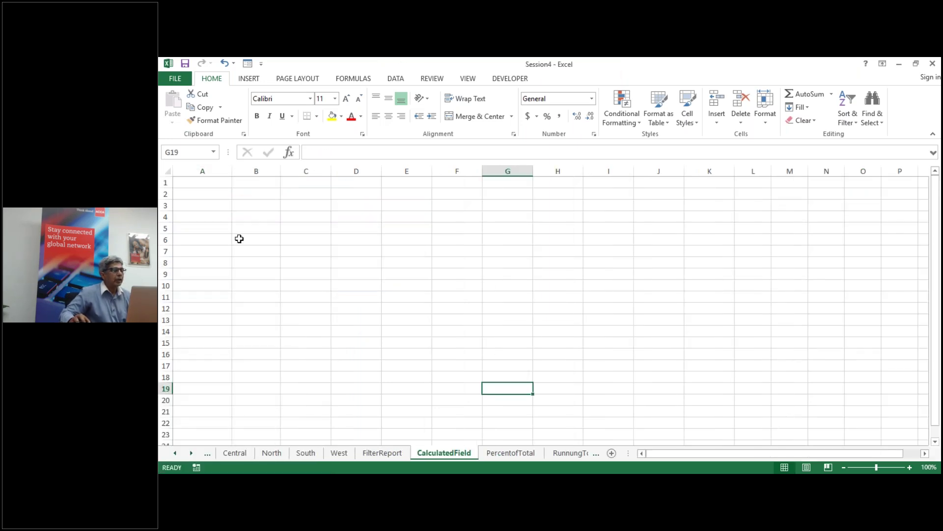
# Step: Insert a new PivotTable at cell A5 using the ptdata range
pyautogui.click(206, 231)
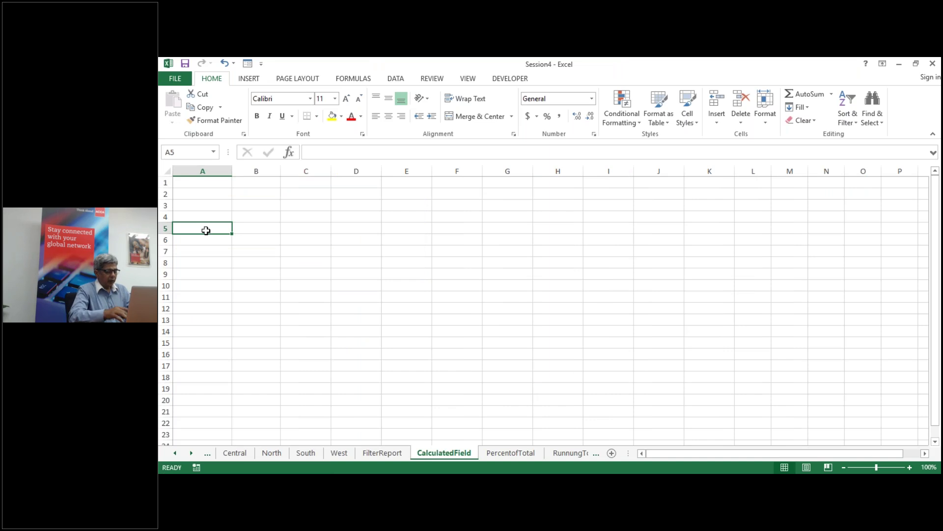
pyautogui.hotkey('alt', 'n')
pyautogui.press('v')
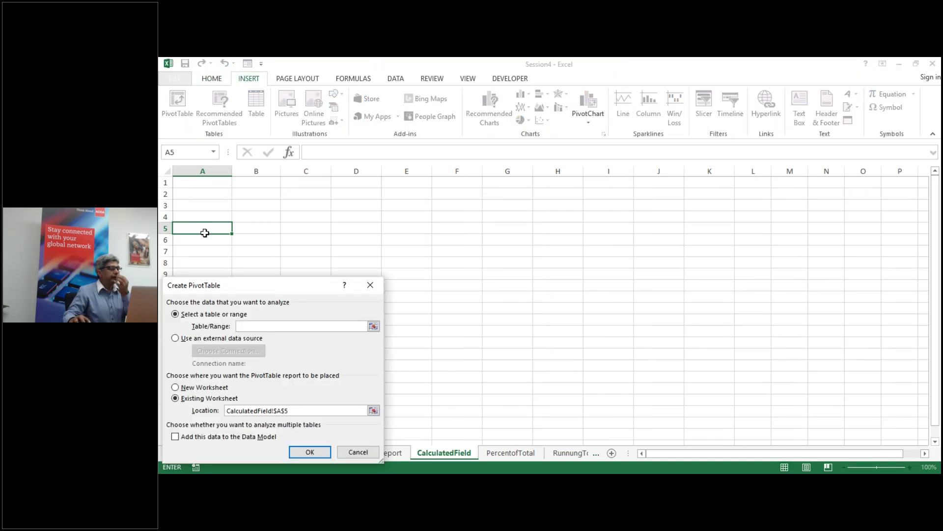
pyautogui.moveTo(269, 290); pyautogui.dragTo(722, 216)
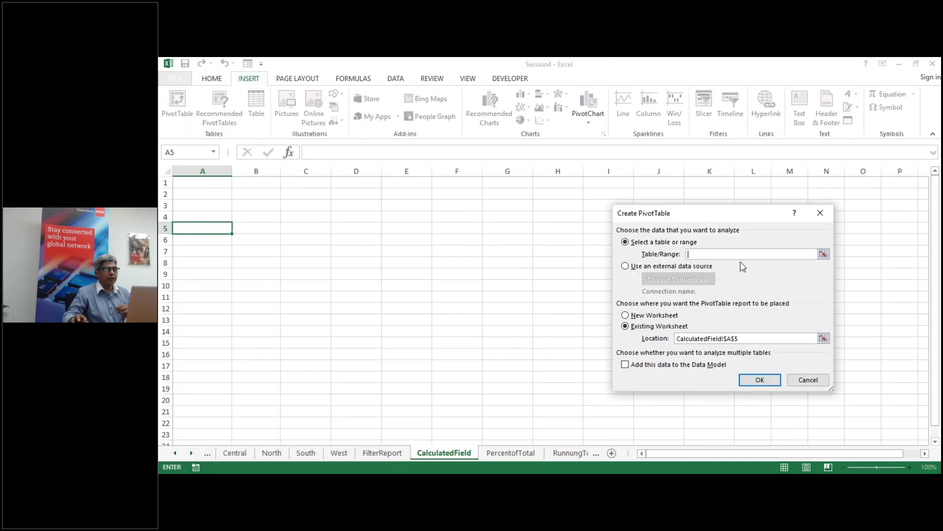
pyautogui.write('pd')
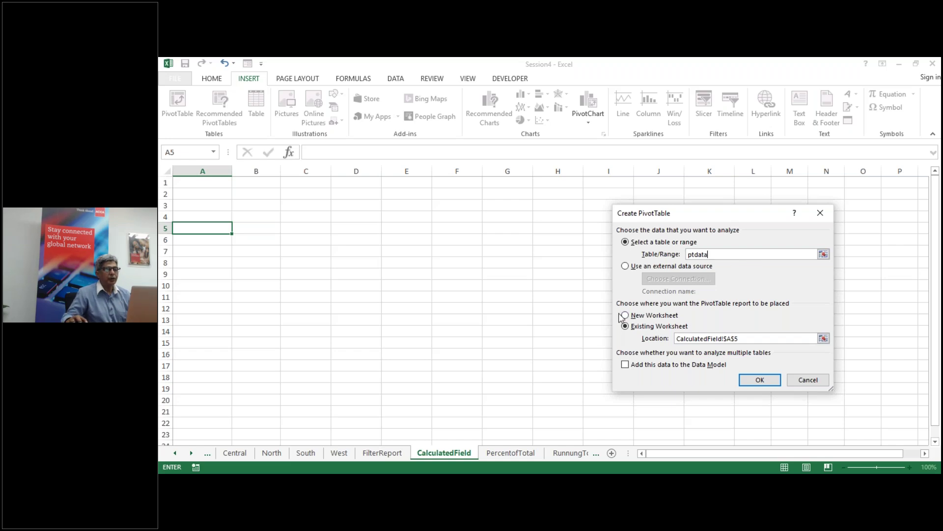
pyautogui.click(768, 386)
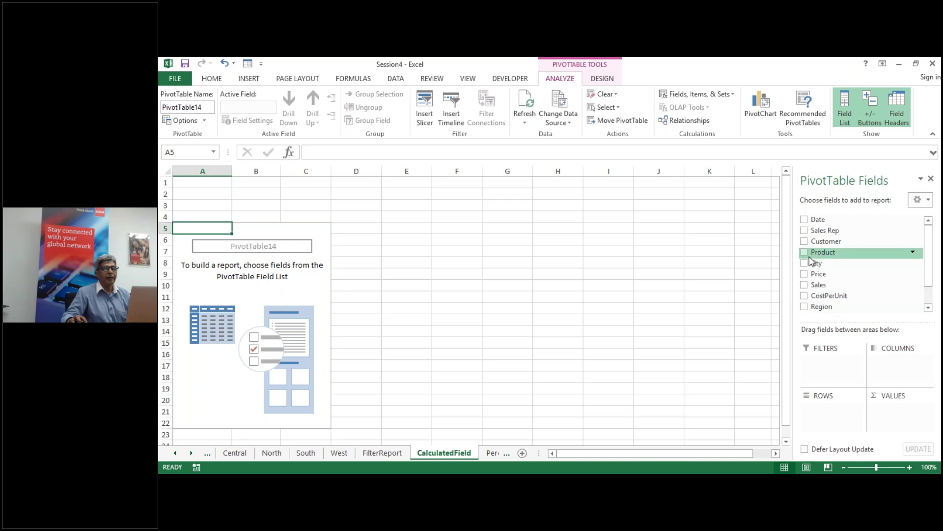
# Step: Add Region as rows with Sum of Sales and Sum of COGS as values
pyautogui.click(804, 306)
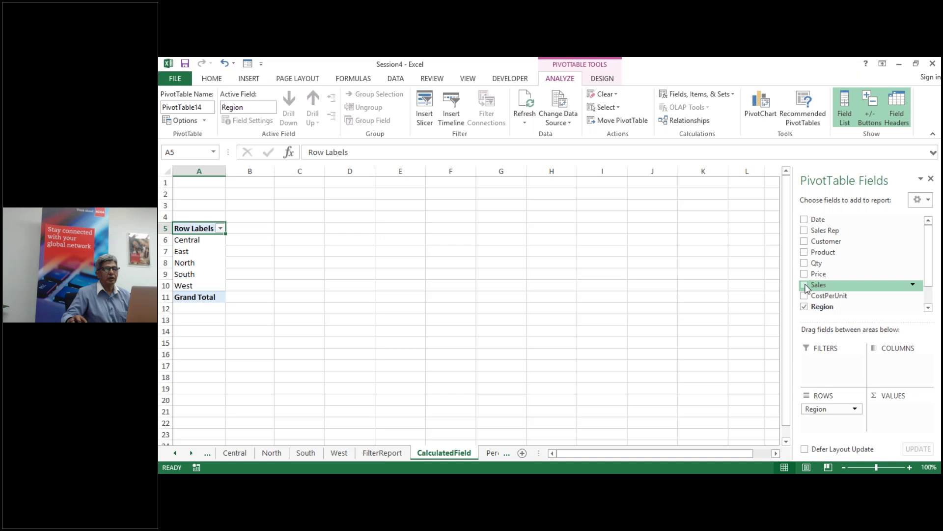
pyautogui.click(804, 285)
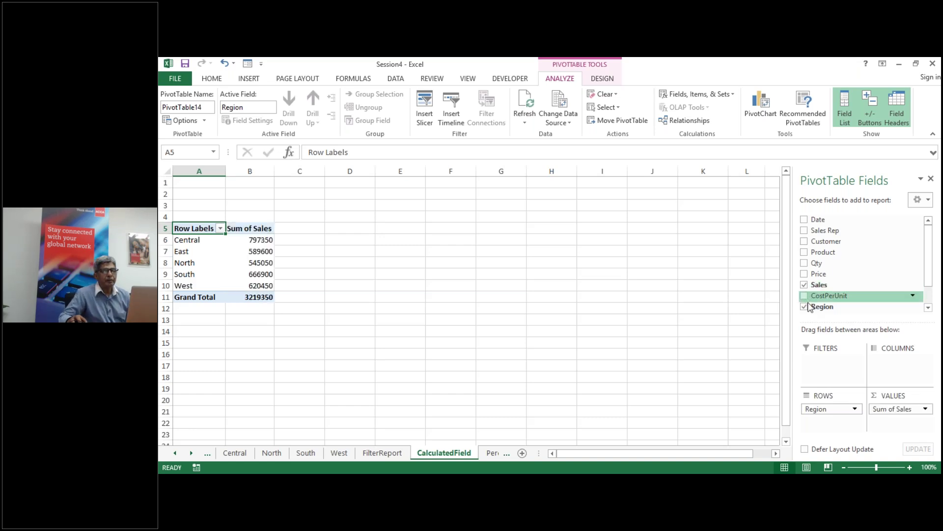
pyautogui.scroll(-3, 912, 295)
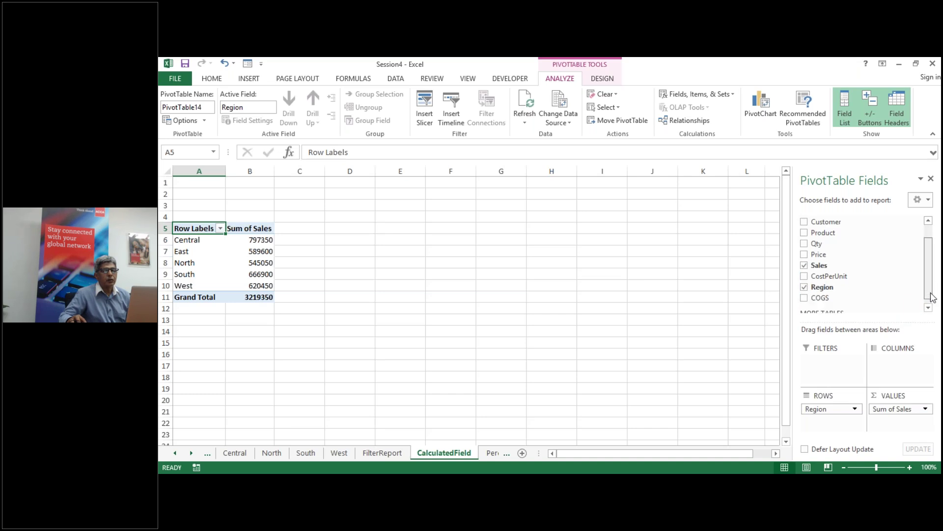
pyautogui.click(805, 298)
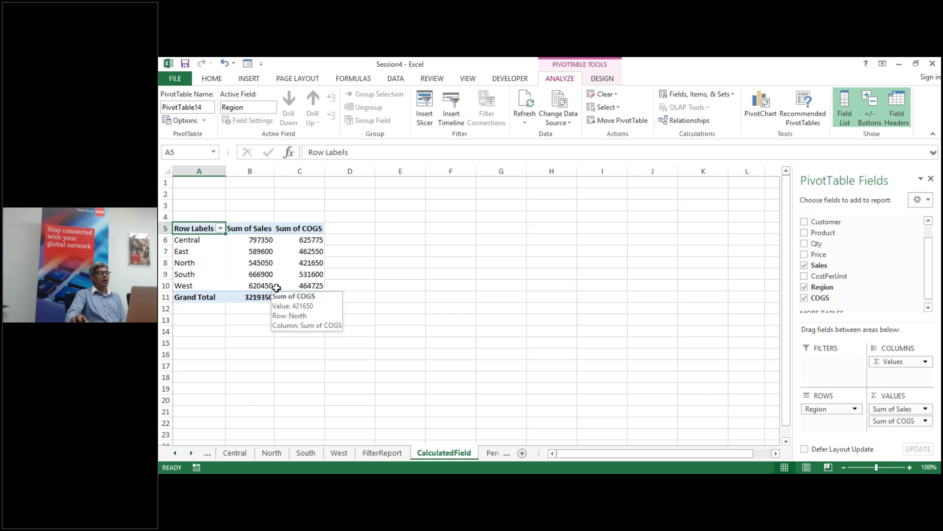
pyautogui.click(295, 249)
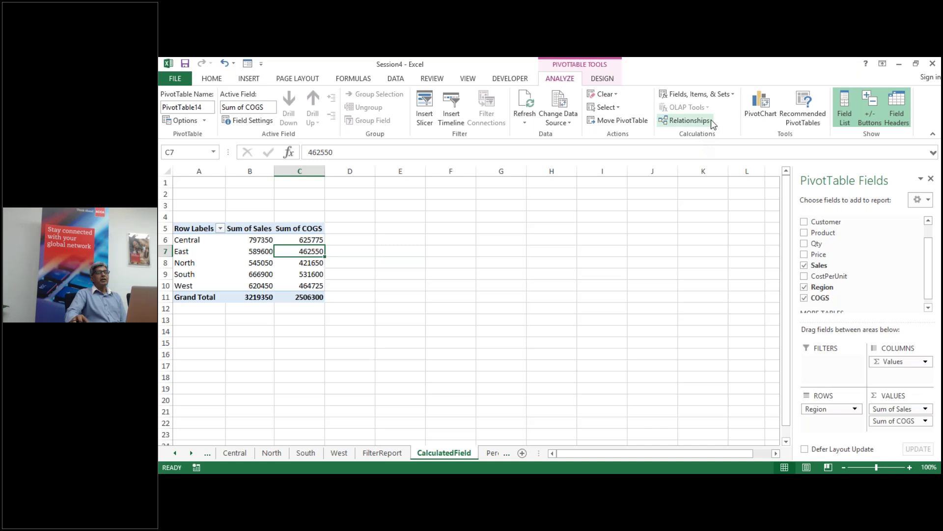
# Step: Create a calculated field named Profit with the formula =Sales-COGS
pyautogui.click(687, 96)
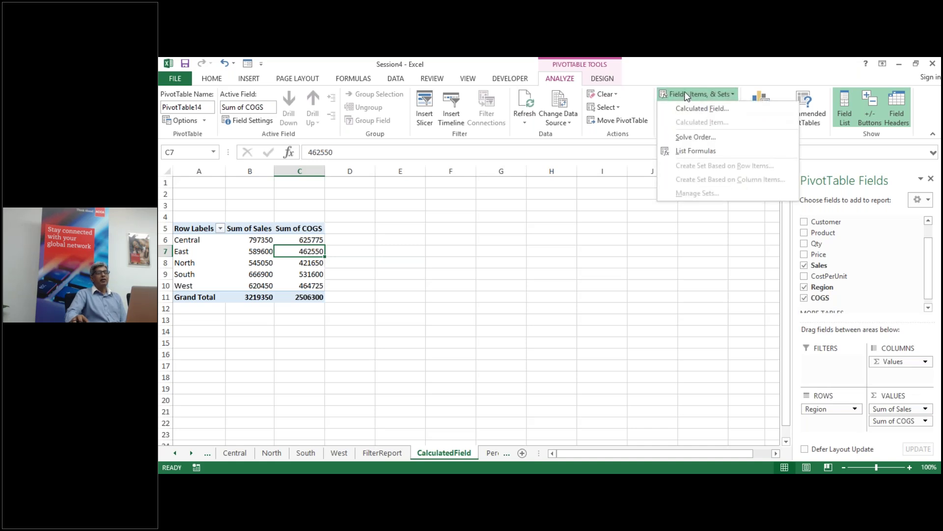
pyautogui.click(696, 109)
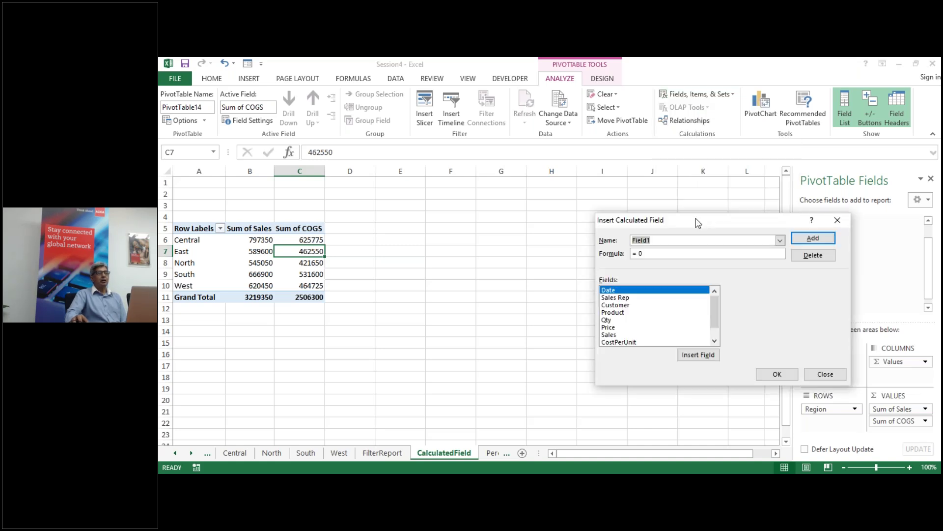
pyautogui.moveTo(683, 222); pyautogui.dragTo(530, 195)
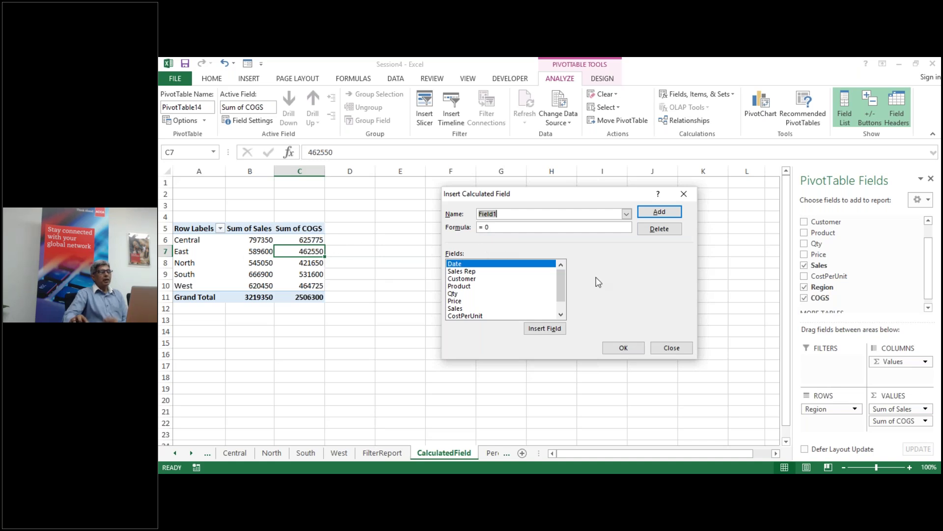
pyautogui.write('Profit')
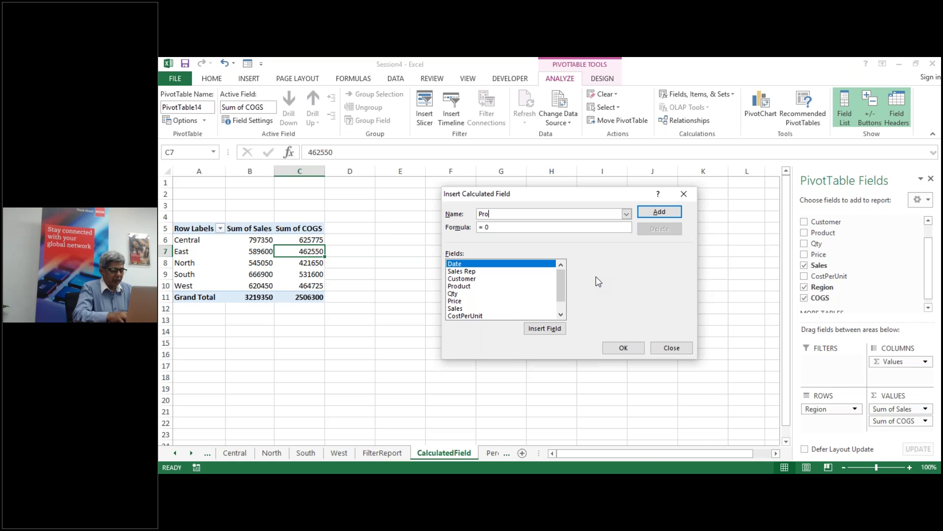
pyautogui.click(495, 226)
pyautogui.press('BackSpace')
pyautogui.press('BackSpace')
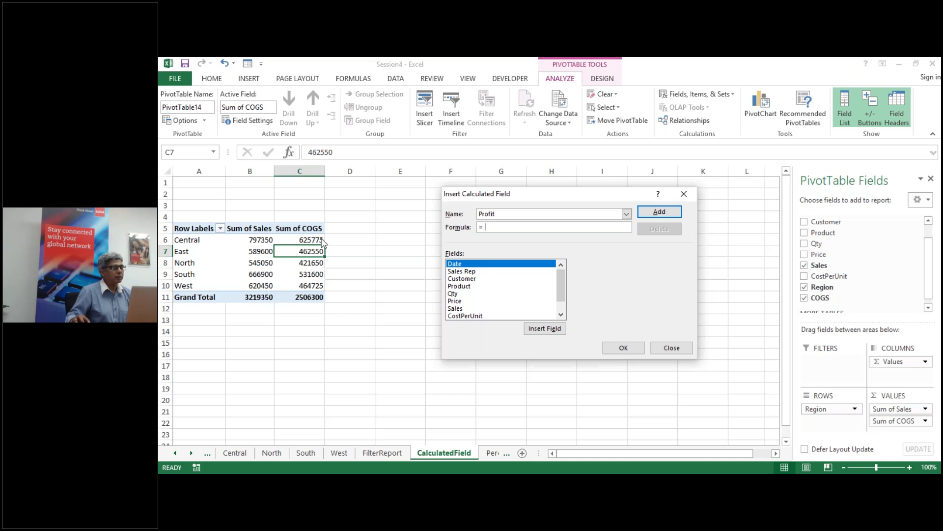
pyautogui.doubleClick(457, 308)
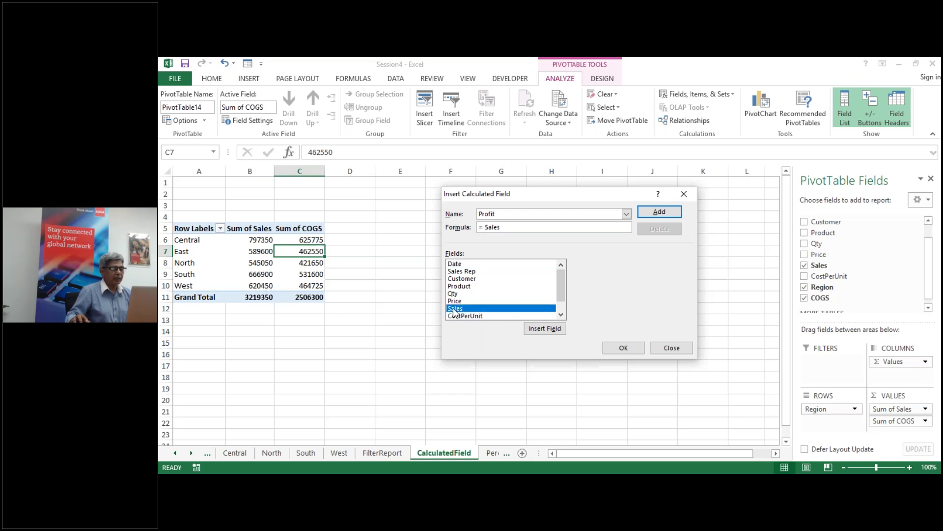
pyautogui.write('-')
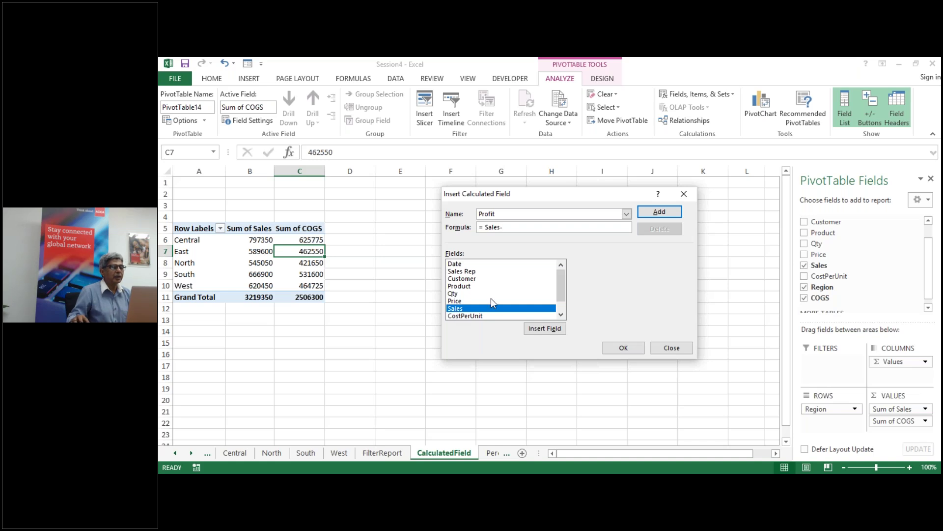
pyautogui.click(561, 315)
pyautogui.click(560, 315)
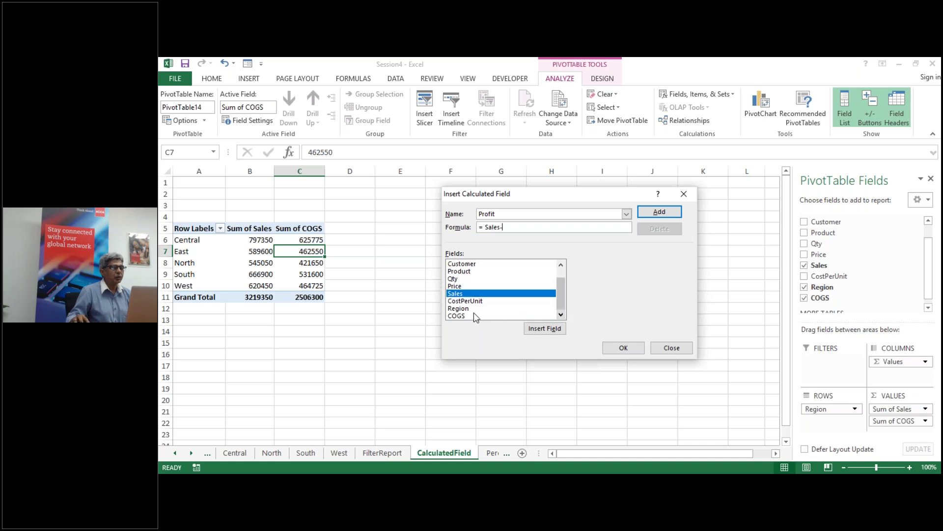
pyautogui.doubleClick(457, 316)
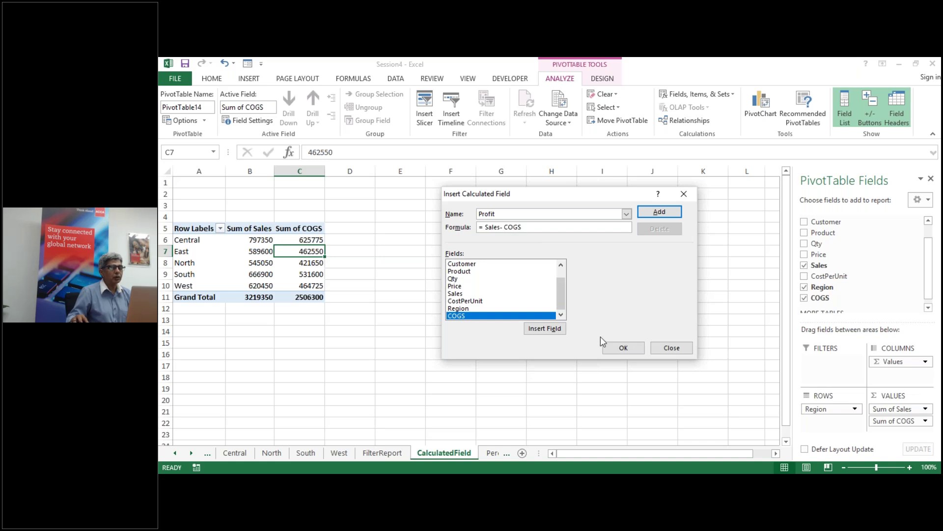
pyautogui.click(624, 348)
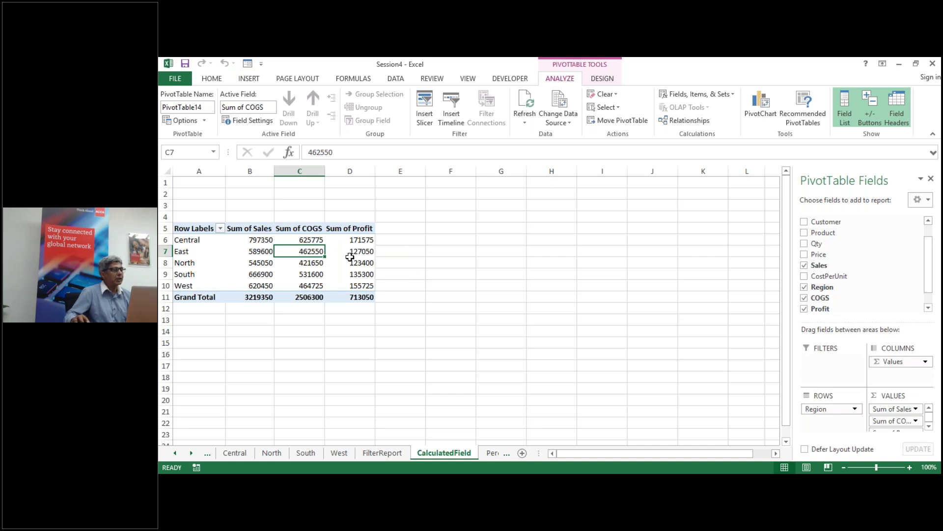
pyautogui.moveTo(350, 256)
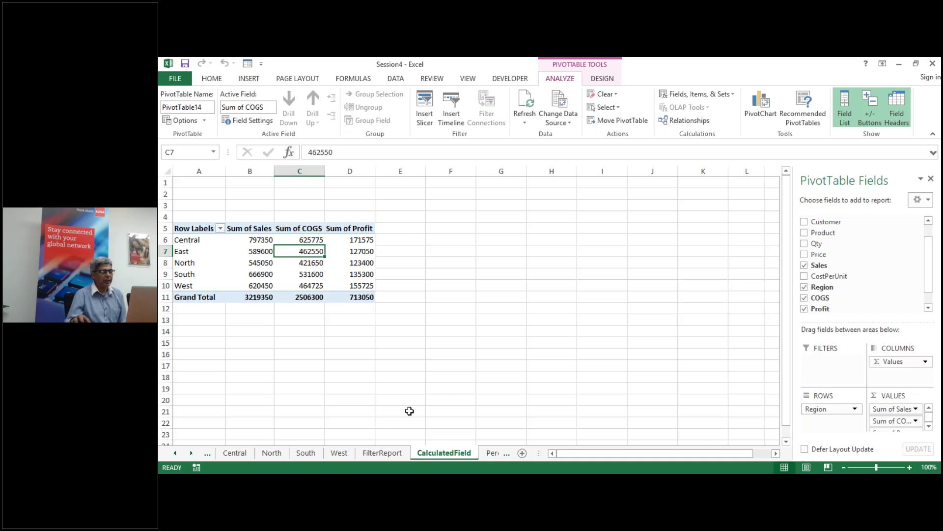
pyautogui.click(491, 453)
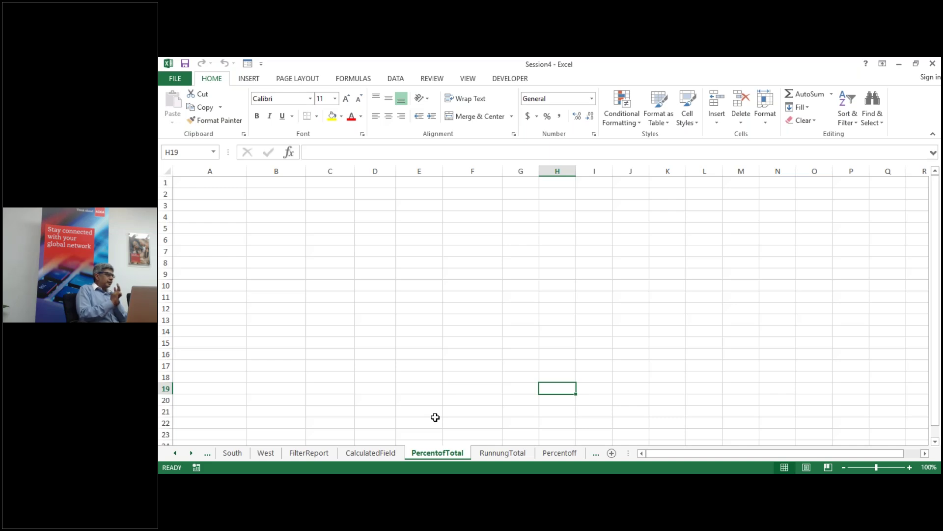
pyautogui.click(386, 453)
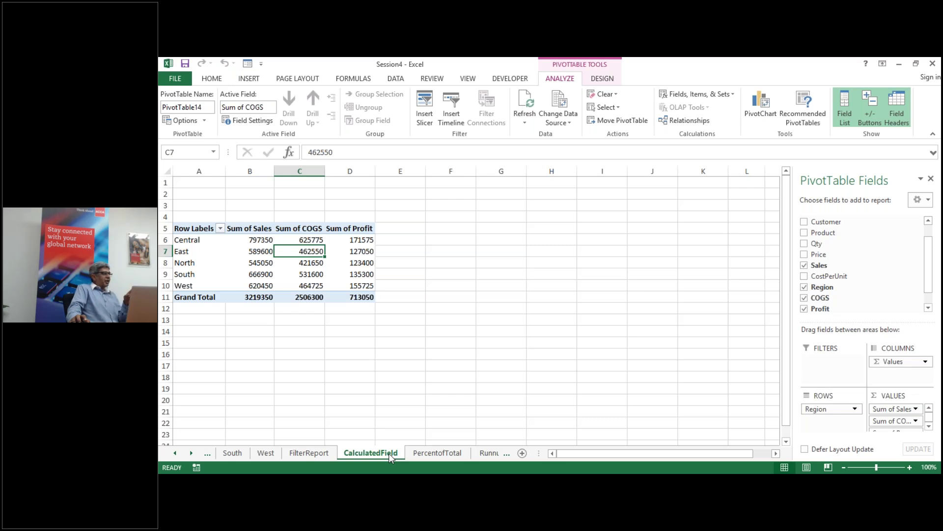
# Step: Switch to the blank PercentofTotal sheet
pyautogui.click(423, 453)
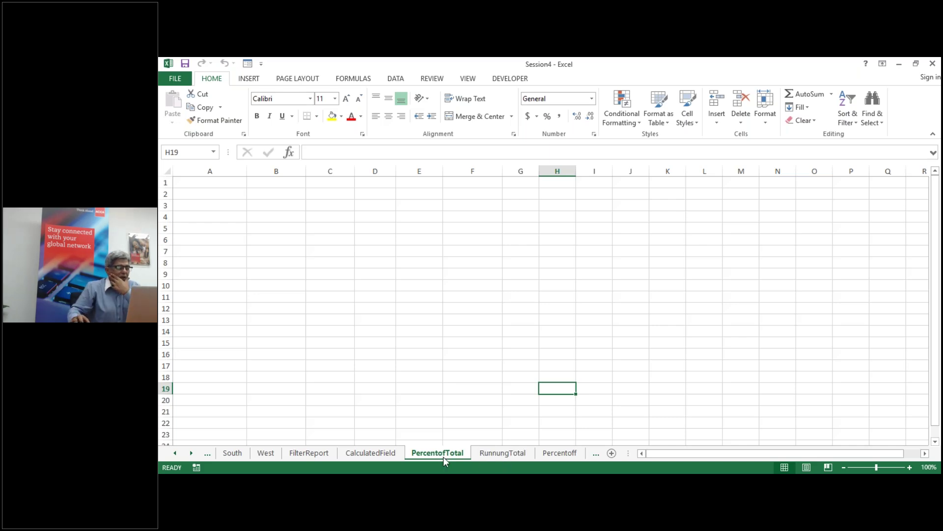
# Step: Insert a pivot table from ptdata at cell A5 and add Region as rows
pyautogui.click(202, 228)
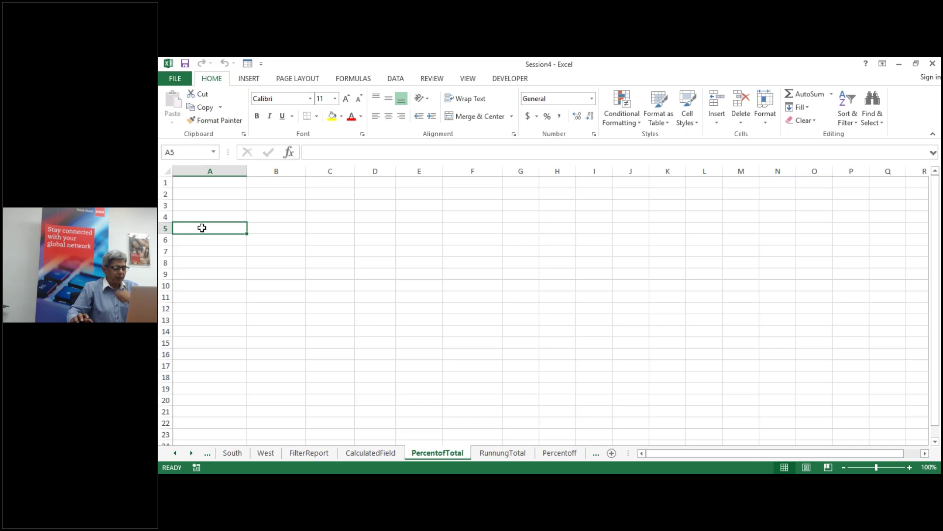
pyautogui.hotkey('alt', 'n')
pyautogui.write('v')
pyautogui.write('ptdata')
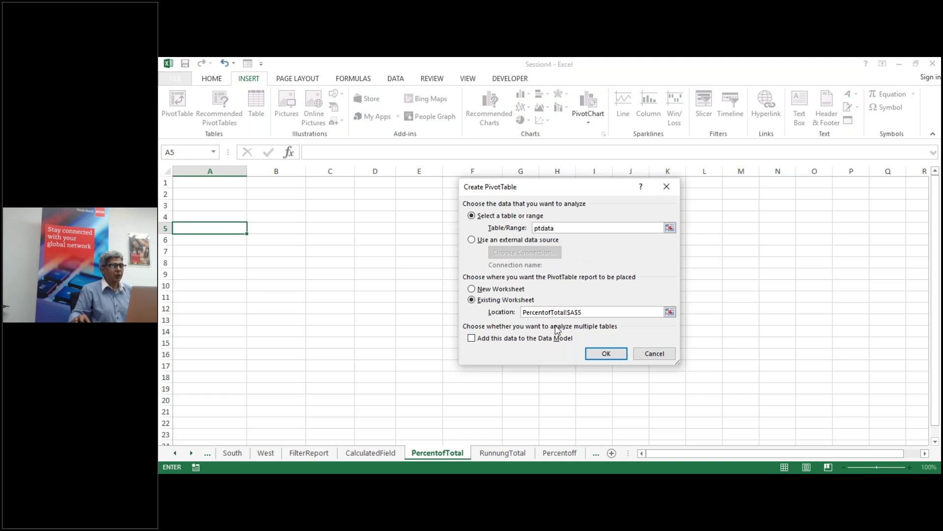
pyautogui.click(606, 352)
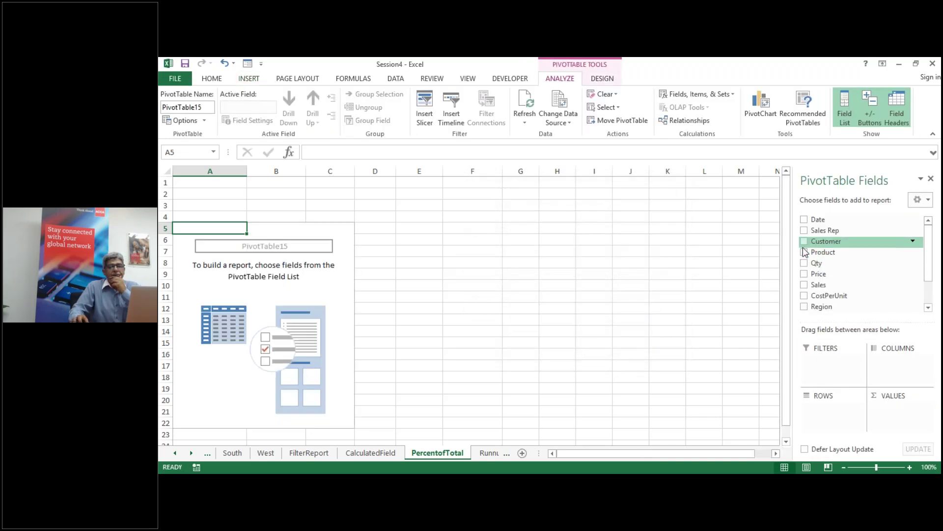
pyautogui.click(804, 306)
# Step: Add Customer to Rows and Sales to Values to show Sum of Sales per region and customer
pyautogui.click(805, 241)
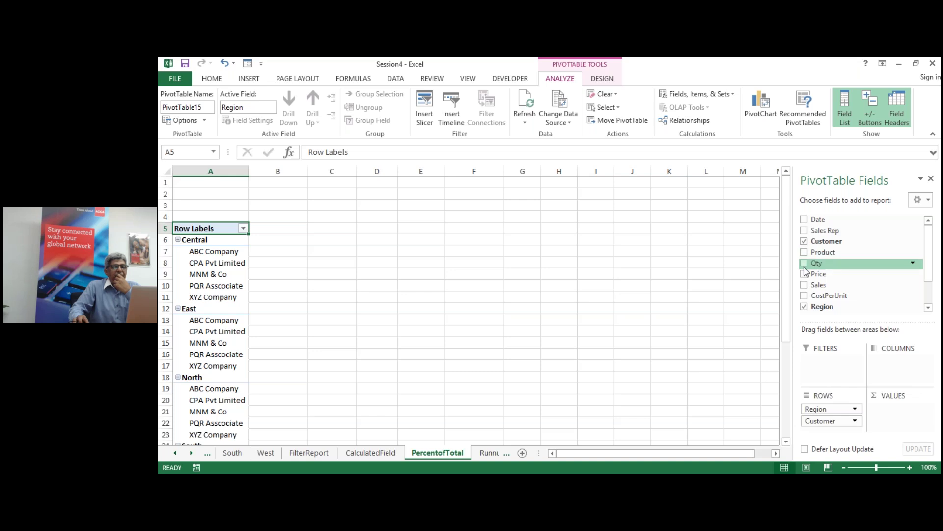
pyautogui.click(804, 285)
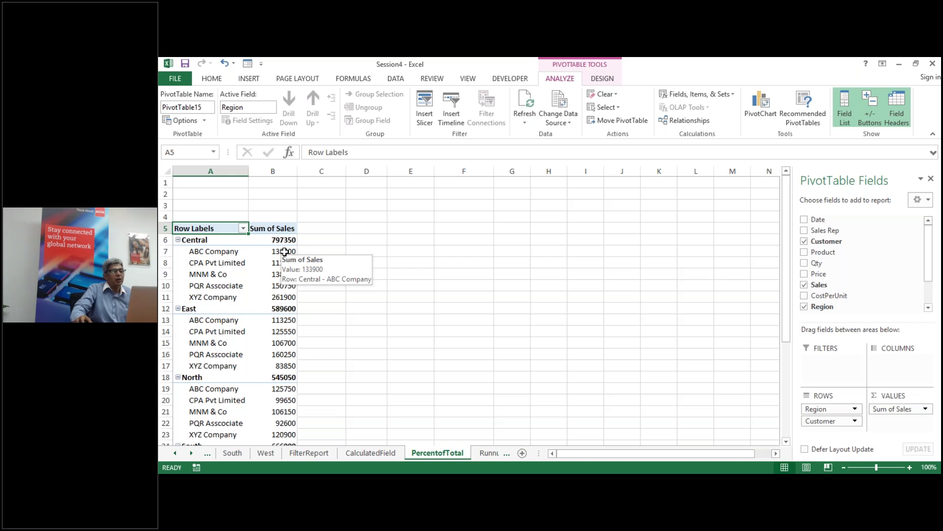
pyautogui.click(284, 252)
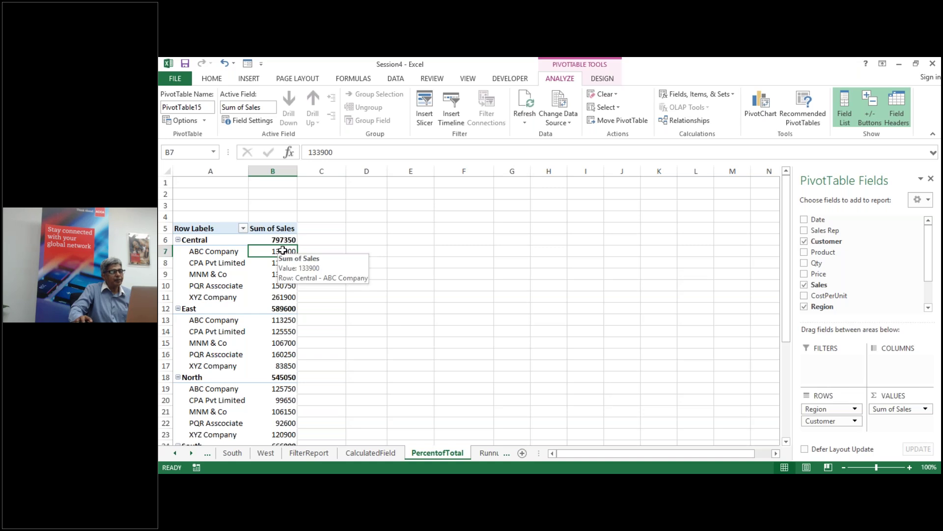
# Step: Summarize the Sales values by Count, giving Central 248, East 199 and North 174
pyautogui.rightClick(283, 251)
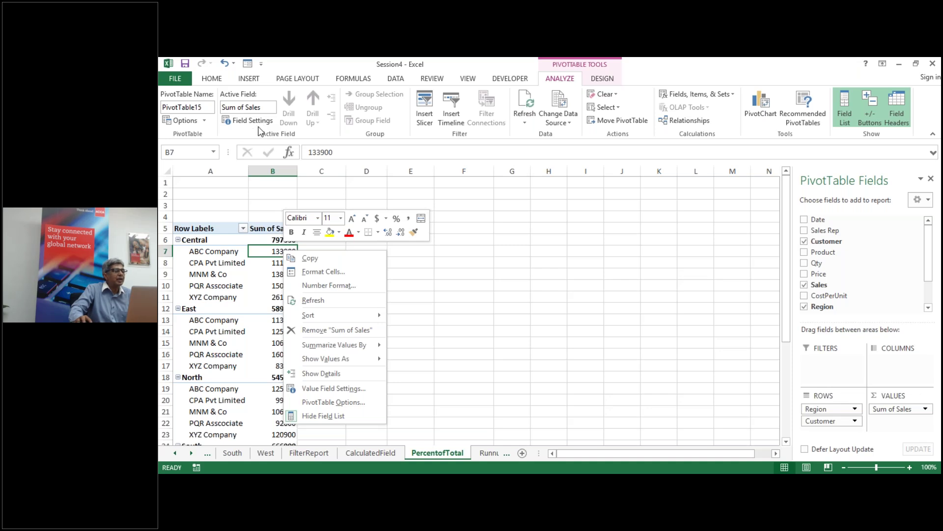
pyautogui.moveTo(336, 349)
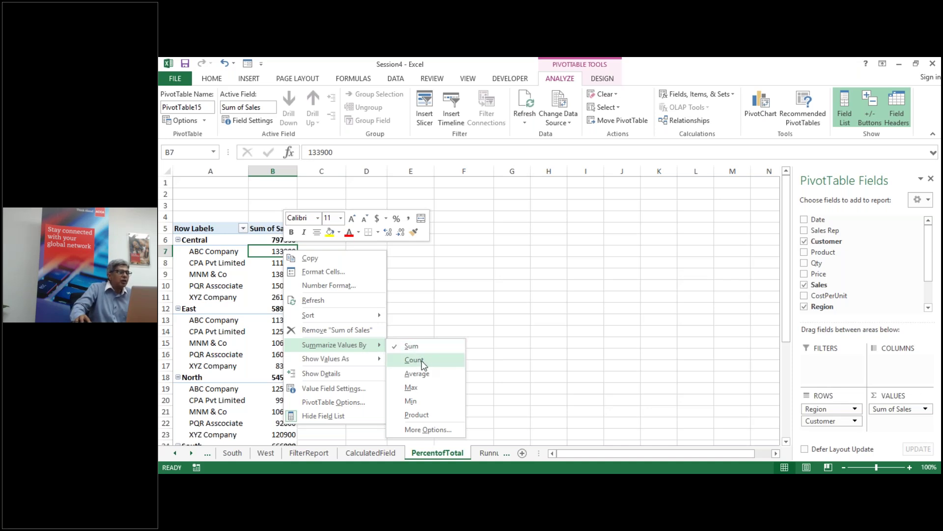
pyautogui.click(414, 360)
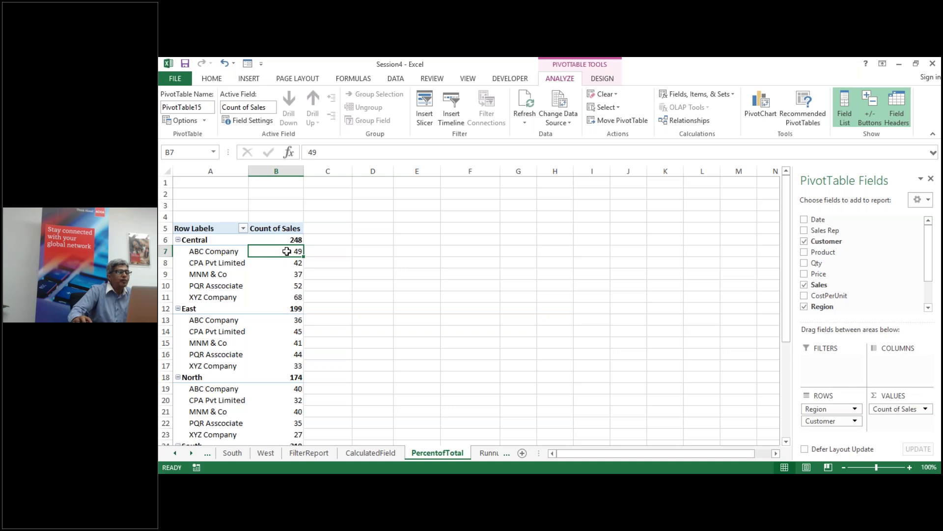
# Step: Summarize the Sales values by Sum again, restoring Central 797350 and East 589600
pyautogui.rightClick(287, 252)
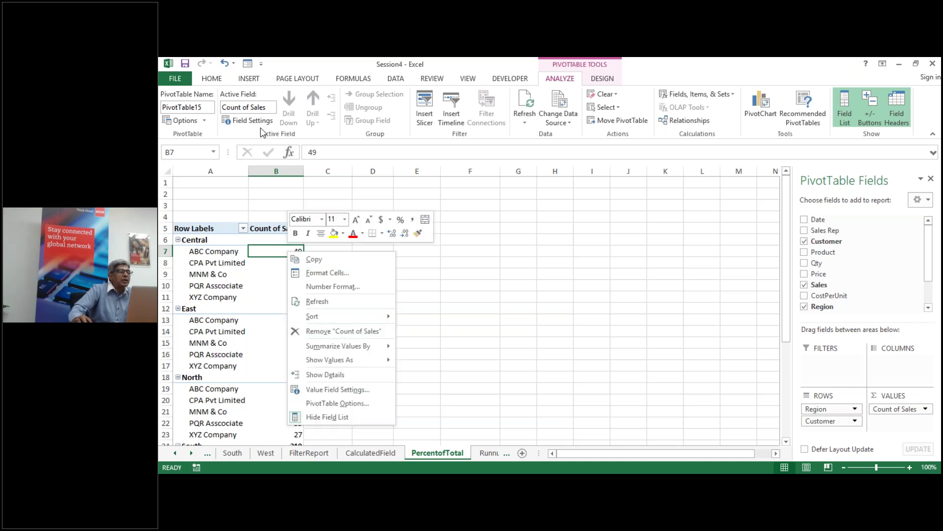
pyautogui.moveTo(345, 365)
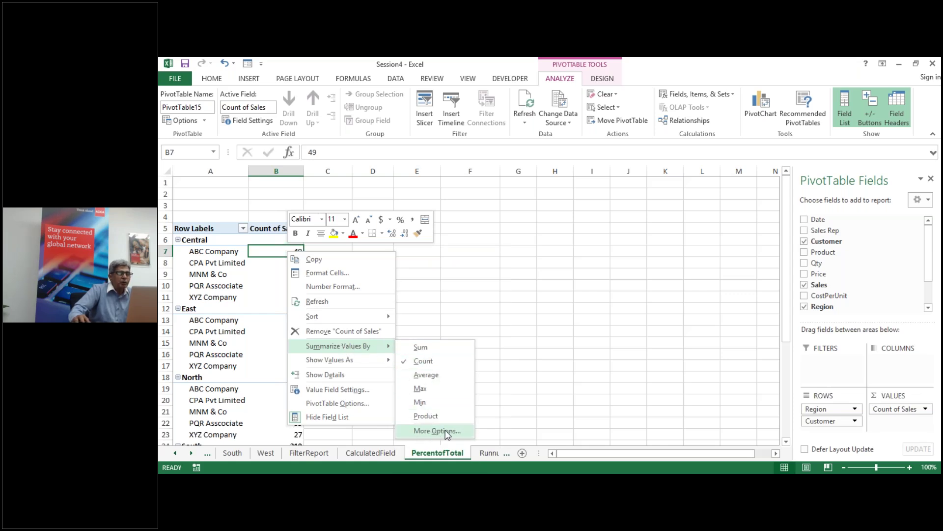
pyautogui.click(422, 348)
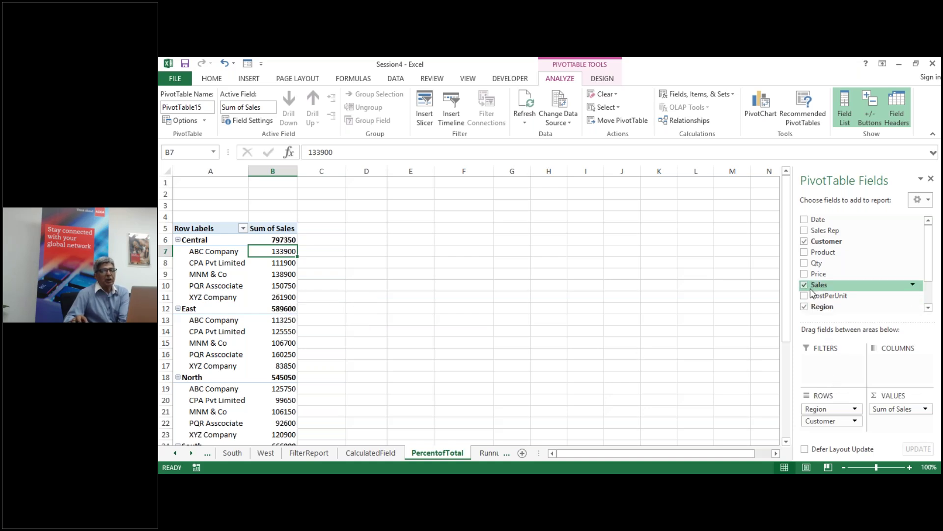
# Step: Drag Sales into the Values area again to create a Sum of Sales2 column
pyautogui.moveTo(828, 286); pyautogui.dragTo(888, 424)
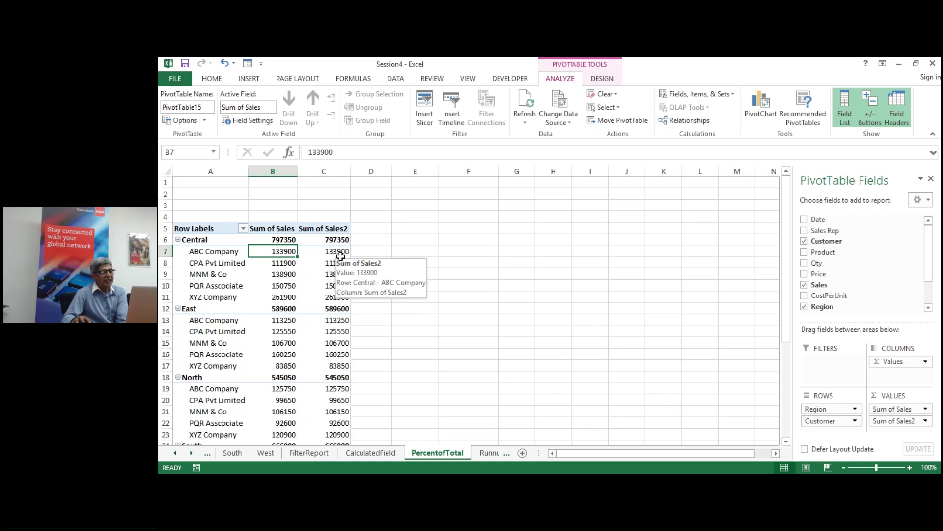
pyautogui.moveTo(343, 265)
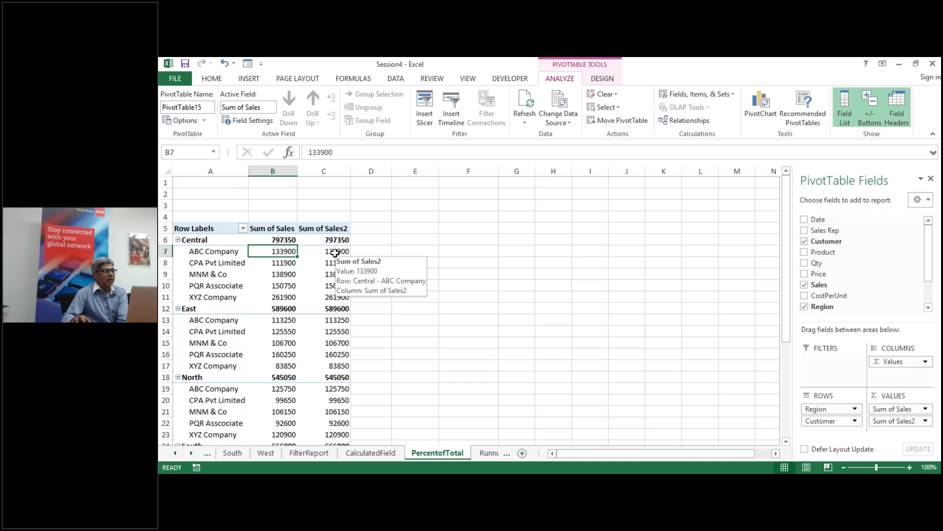
pyautogui.click(335, 252)
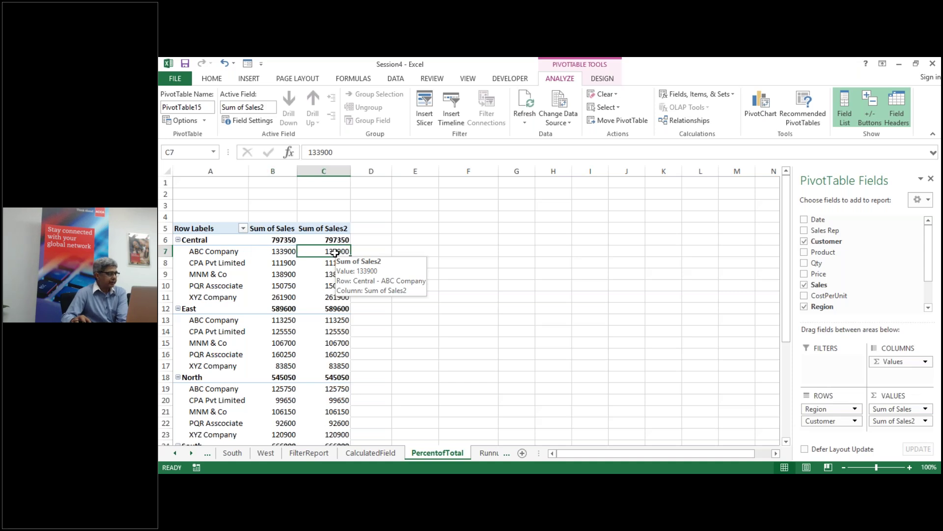
# Step: Show the Sum of Sales2 values as % of Grand Total, e.g. Central 24.77%
pyautogui.rightClick(337, 251)
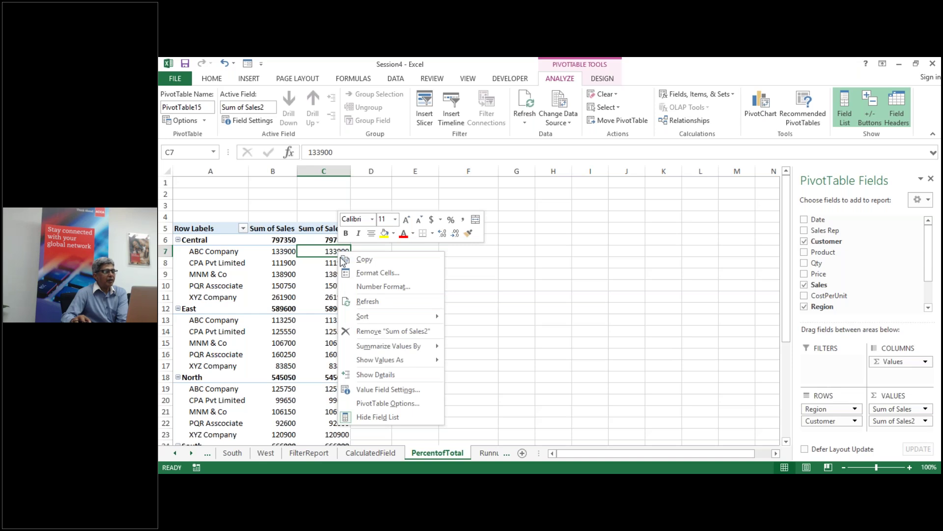
pyautogui.moveTo(400, 347)
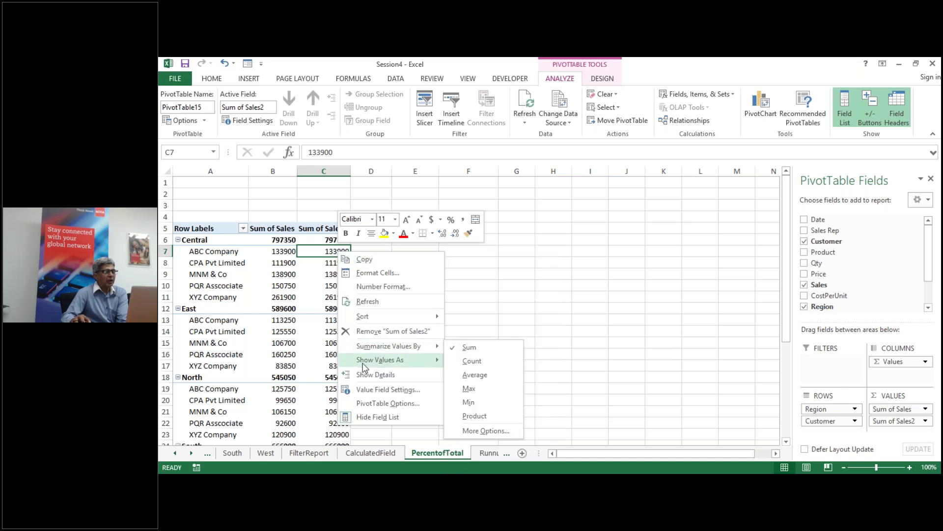
pyautogui.moveTo(375, 366)
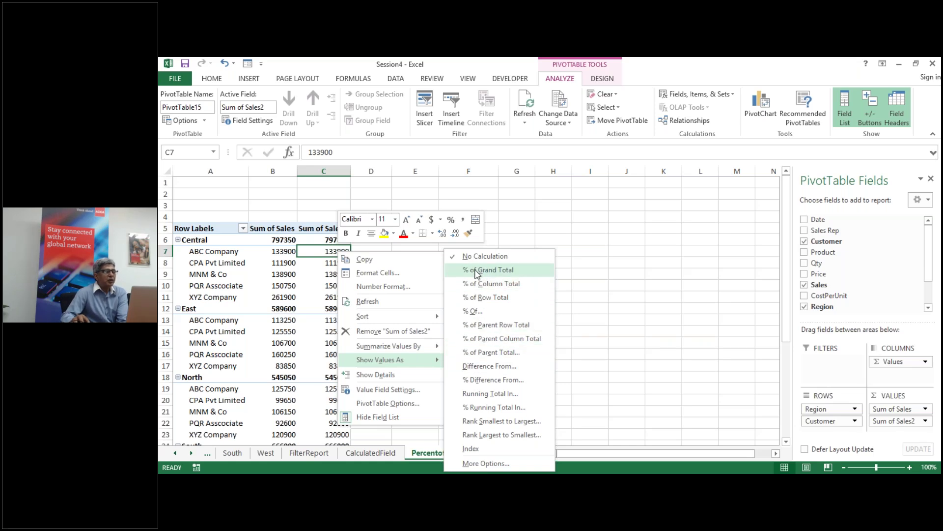
pyautogui.click(476, 272)
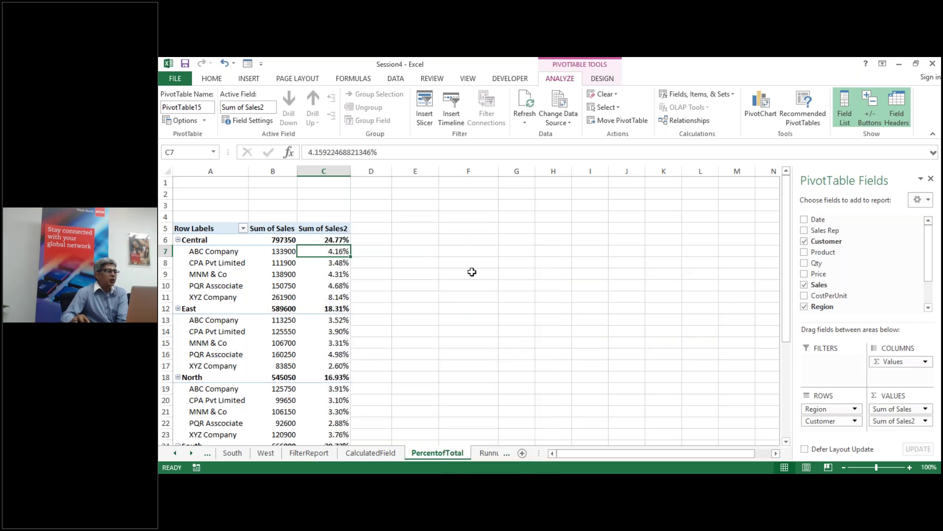
# Step: Zoom the sheet to 120% so the pivot's Region, Customer and value columns are readable
pyautogui.scroll(-9, 364, 288)
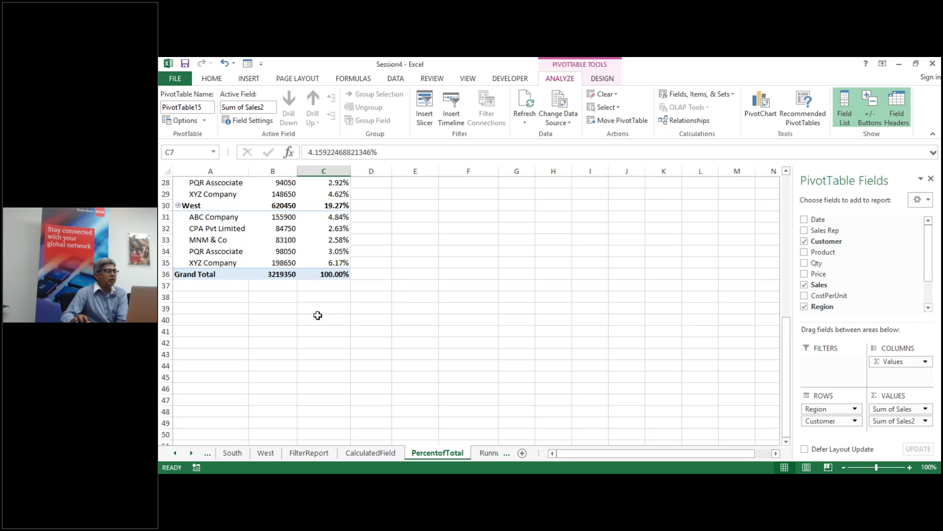
pyautogui.scroll(2, 317, 315)
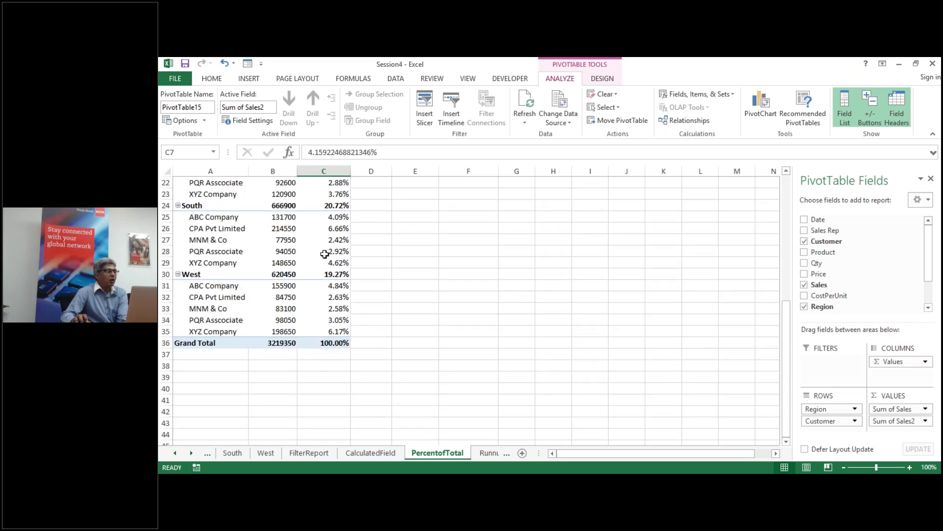
pyautogui.scroll(2, 323, 302)
pyautogui.scroll(5, 323, 305)
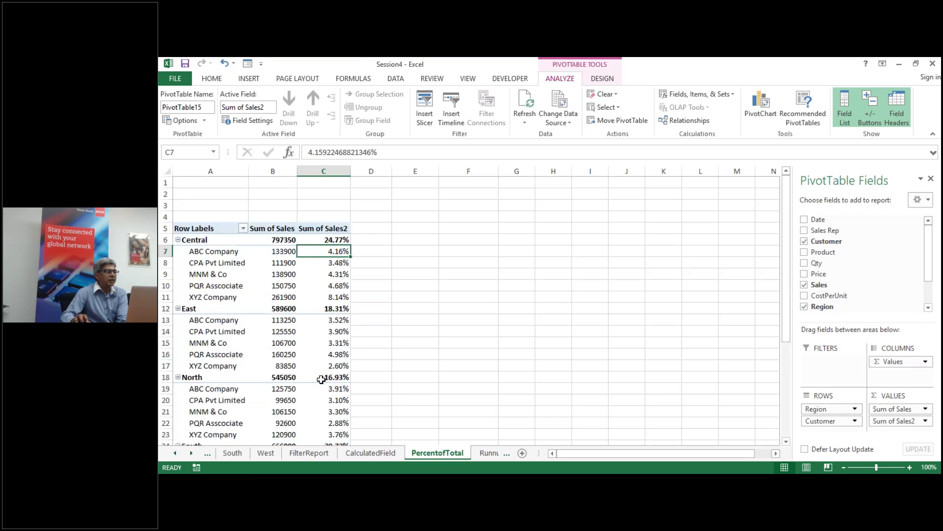
pyautogui.scroll(-1, 355, 378)
pyautogui.scroll(-3, 356, 378)
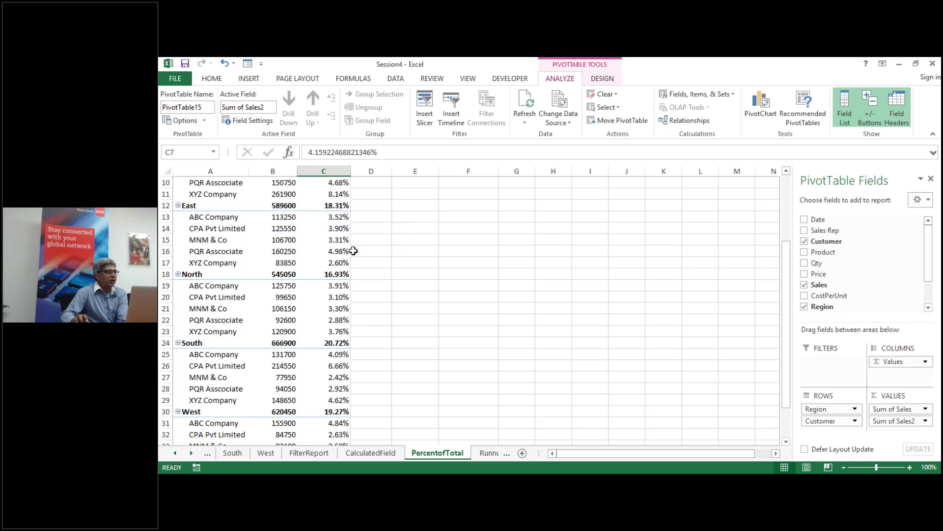
pyautogui.scroll(-3, 338, 362)
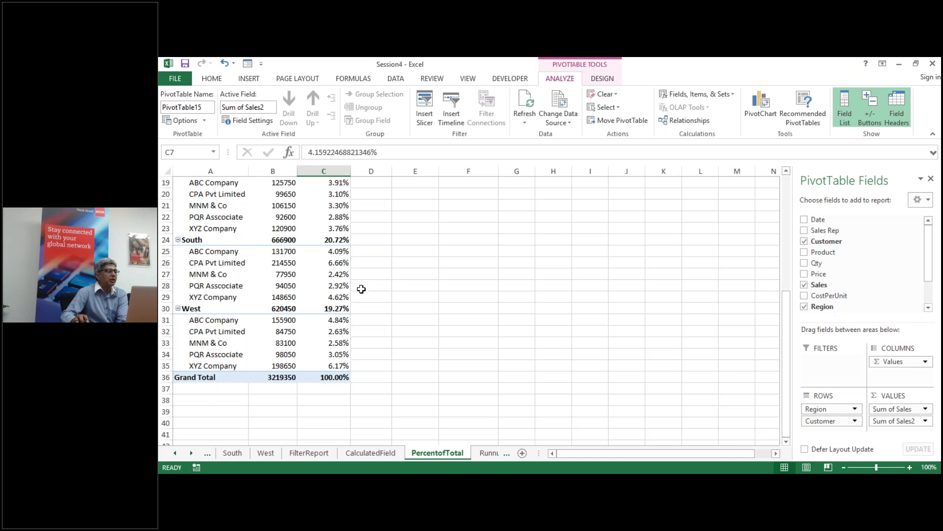
pyautogui.scroll(2, 385, 337)
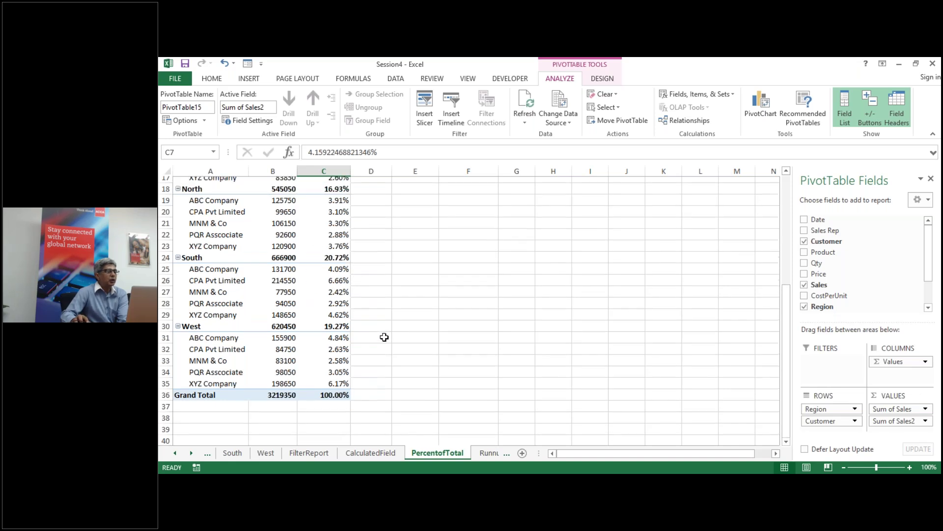
pyautogui.click(850, 467)
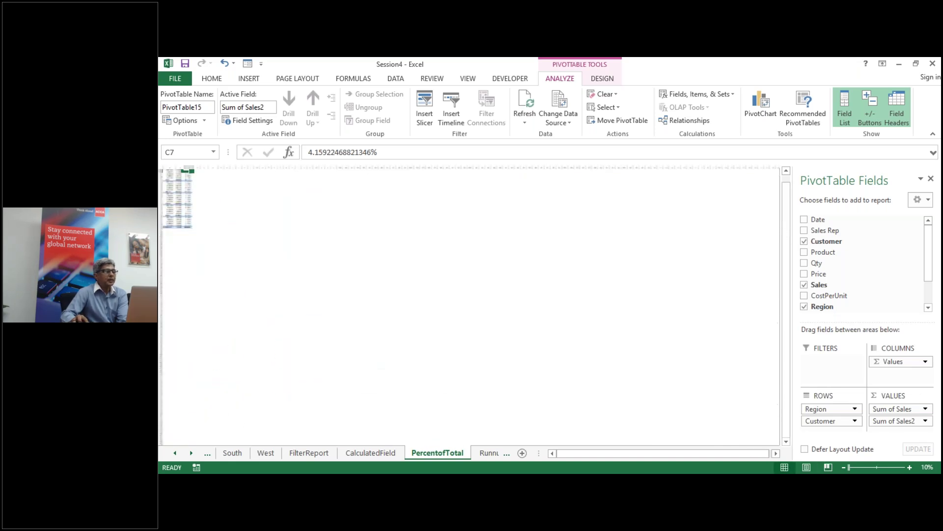
pyautogui.click(910, 467)
pyautogui.click(910, 467)
pyautogui.click(910, 467)
pyautogui.click(910, 467)
pyautogui.click(910, 468)
pyautogui.click(910, 467)
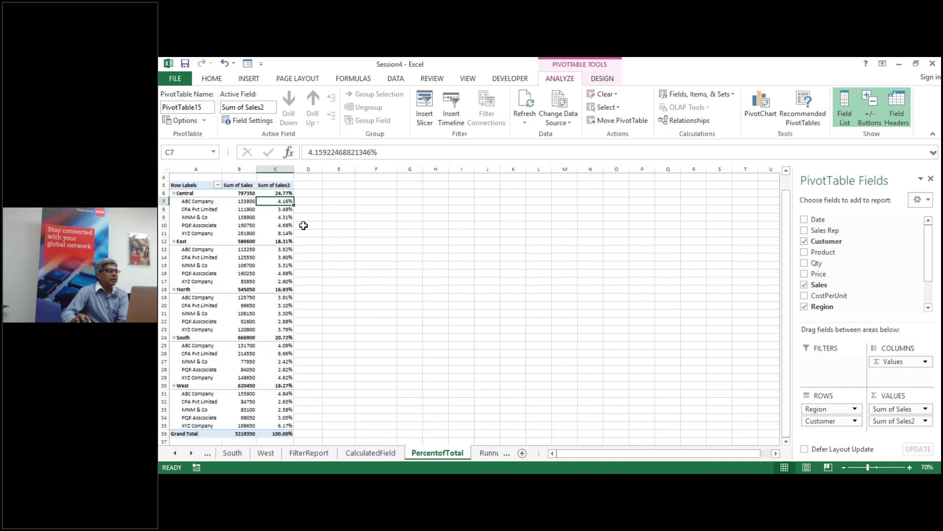
pyautogui.moveTo(256, 242)
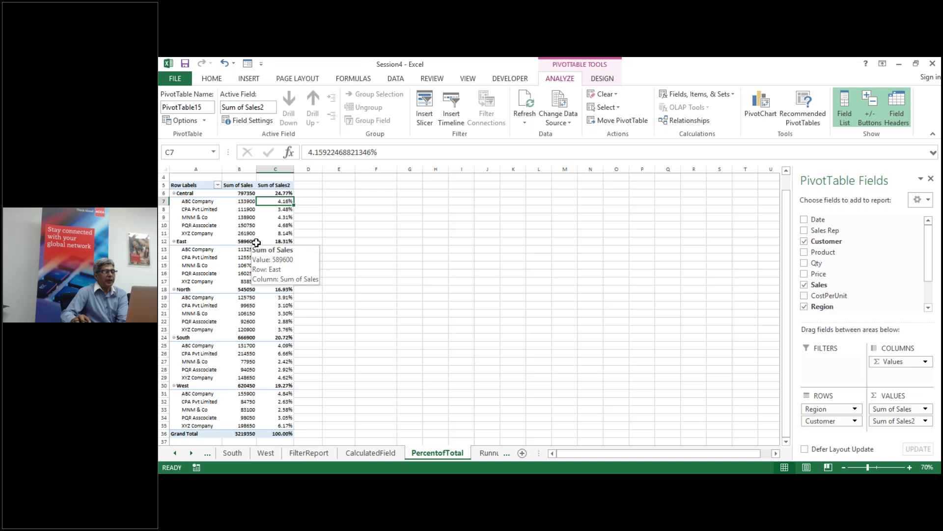
pyautogui.click(906, 466)
pyautogui.click(907, 465)
pyautogui.click(906, 466)
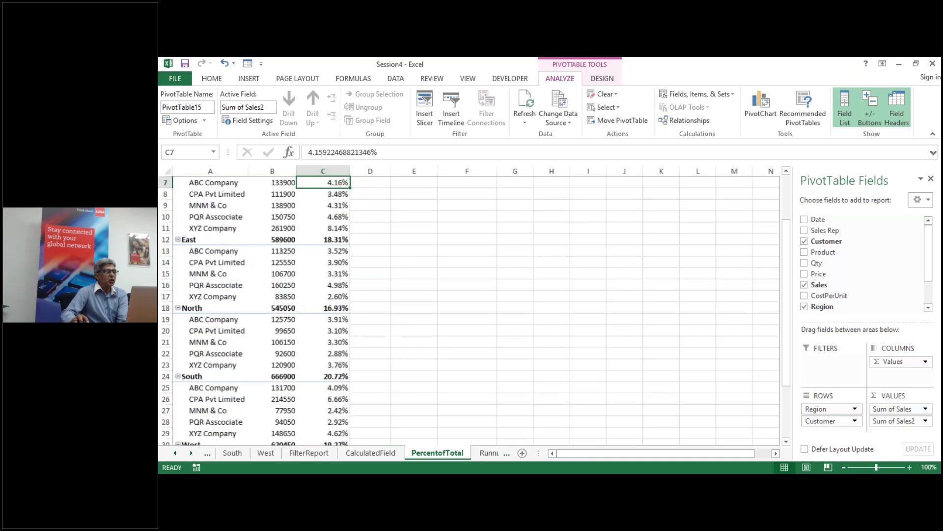
pyautogui.click(906, 465)
pyautogui.click(906, 466)
# Step: Select the Sum of Sales2 and Sum of Sales column headers in C5 and B5
pyautogui.scroll(2, 565, 349)
pyautogui.moveTo(346, 321)
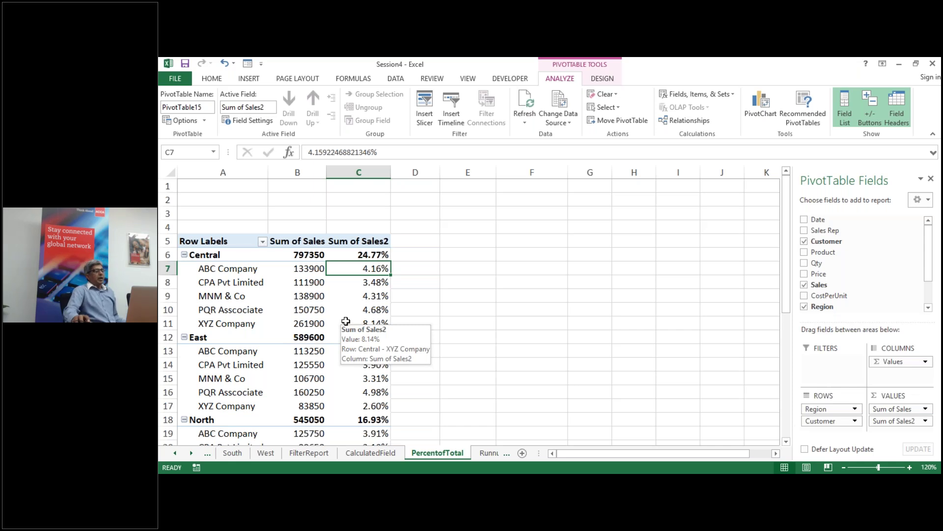
pyautogui.click(369, 240)
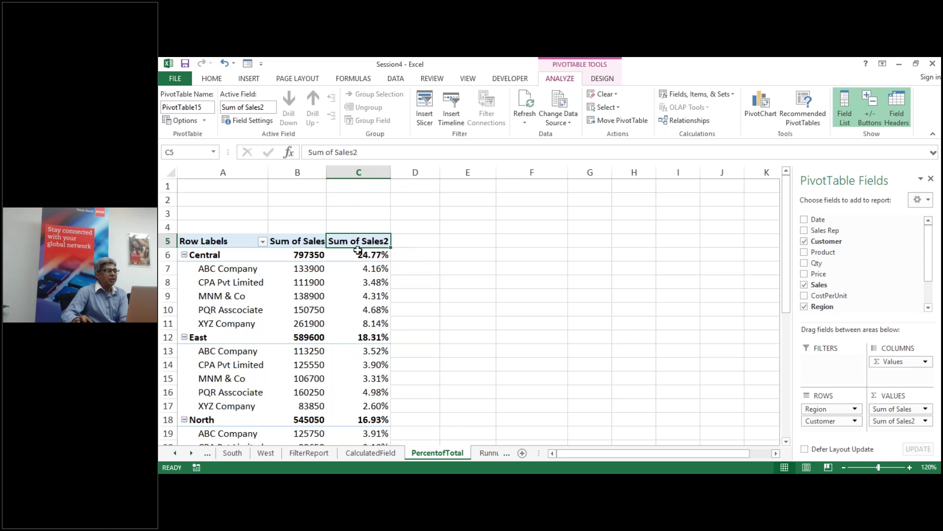
pyautogui.click(287, 241)
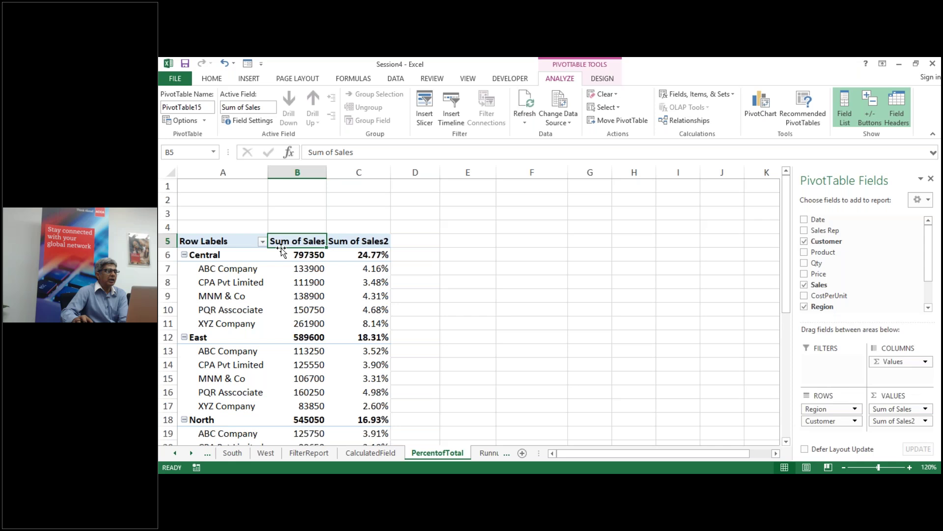
# Step: Give the Sum of Sales value field the custom name TotalSales in Value Field Settings
pyautogui.doubleClick(292, 240)
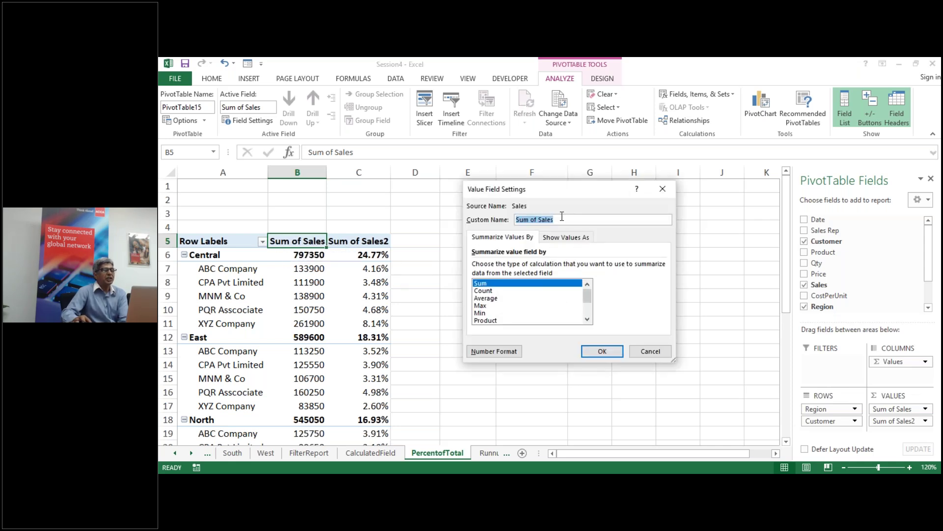
pyautogui.write('Sales')
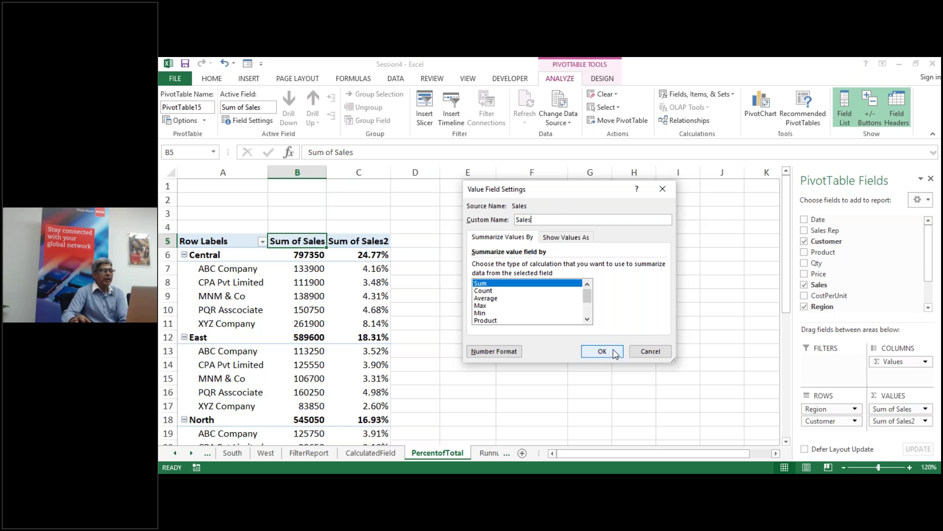
pyautogui.click(596, 352)
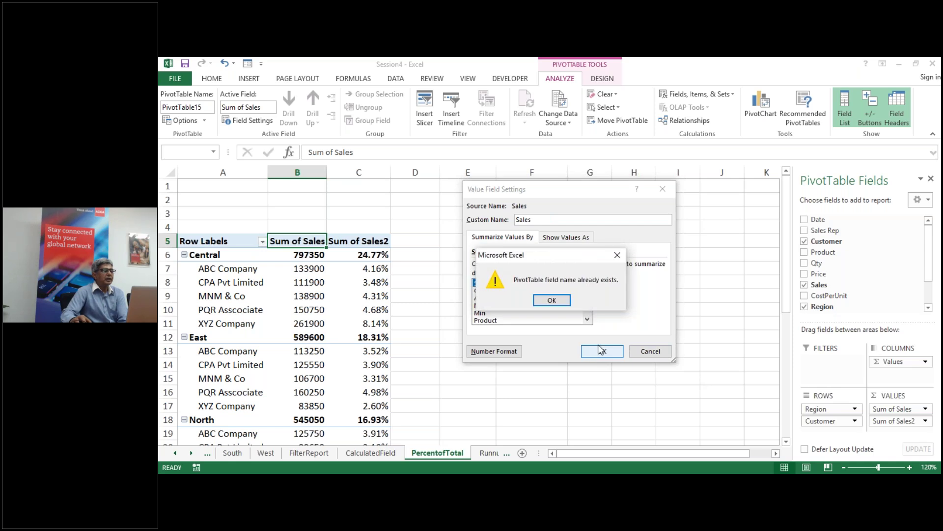
pyautogui.click(556, 300)
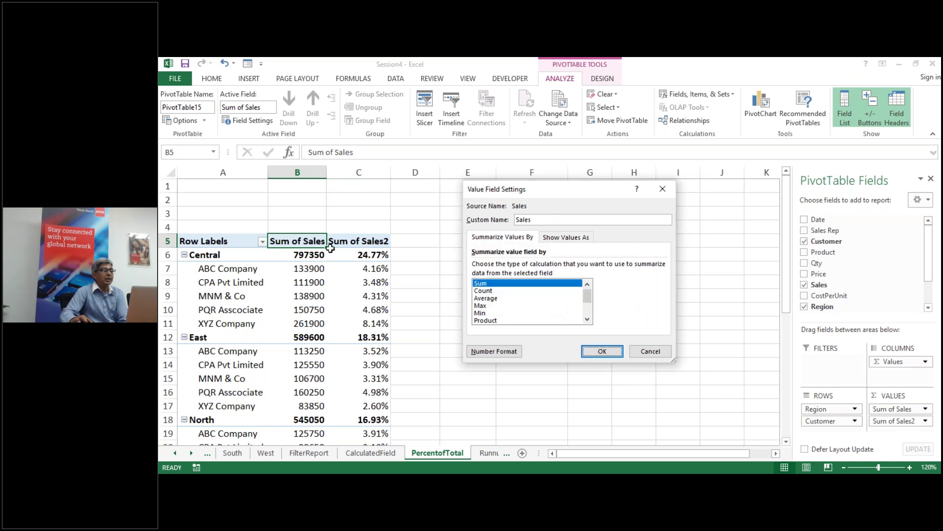
pyautogui.click(547, 218)
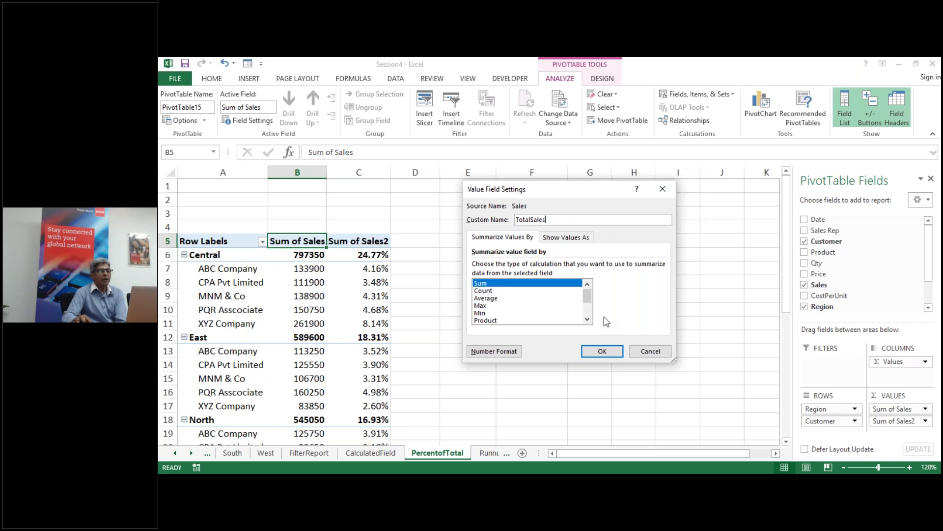
pyautogui.click(603, 352)
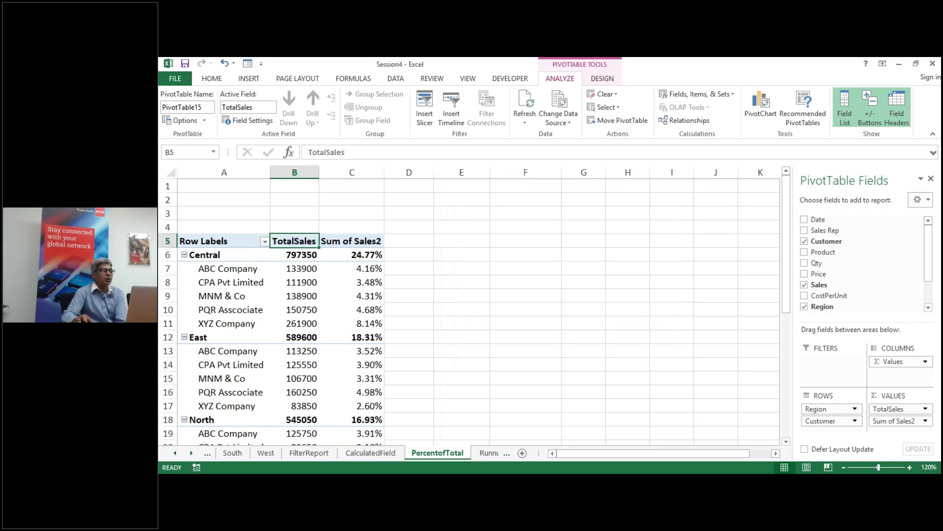
# Step: Give the Sum of Sales2 value field the custom name PercentofTotal
pyautogui.doubleClick(343, 241)
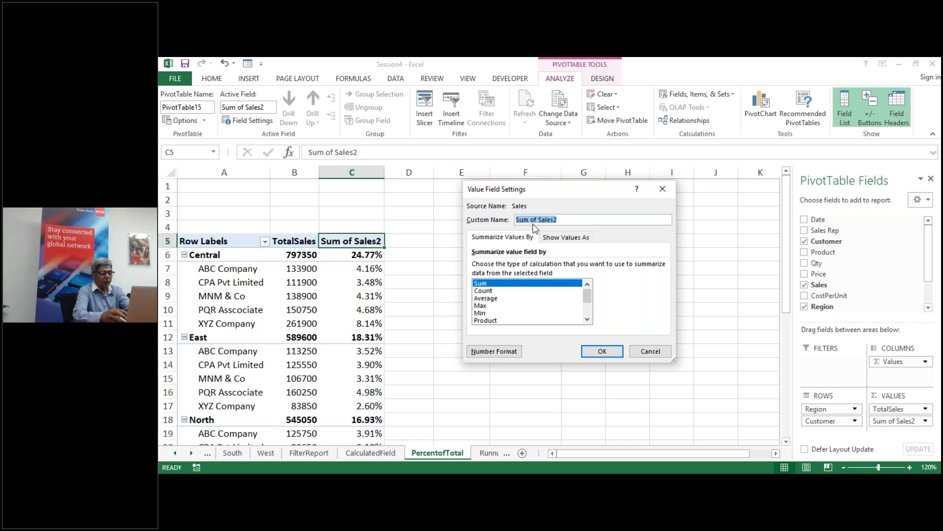
pyautogui.write('Pw')
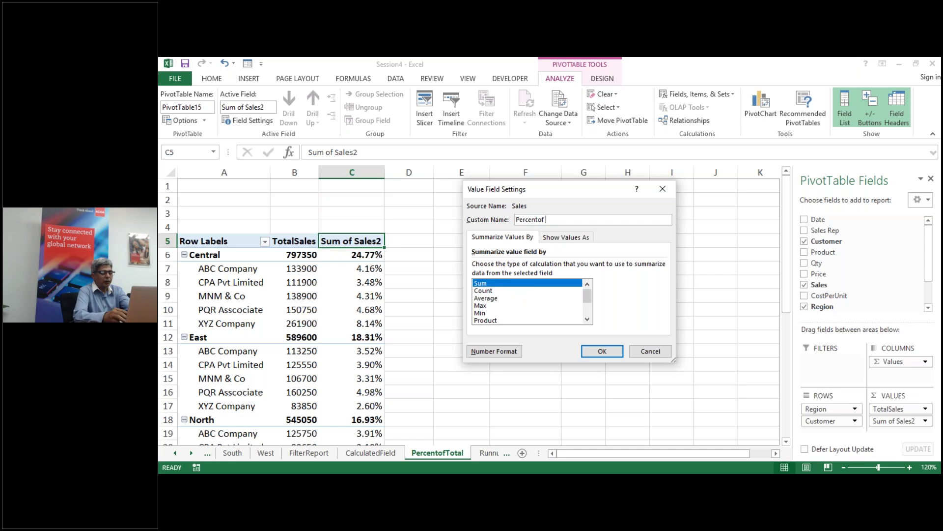
pyautogui.write('rcentofTotal')
pyautogui.press('Return')
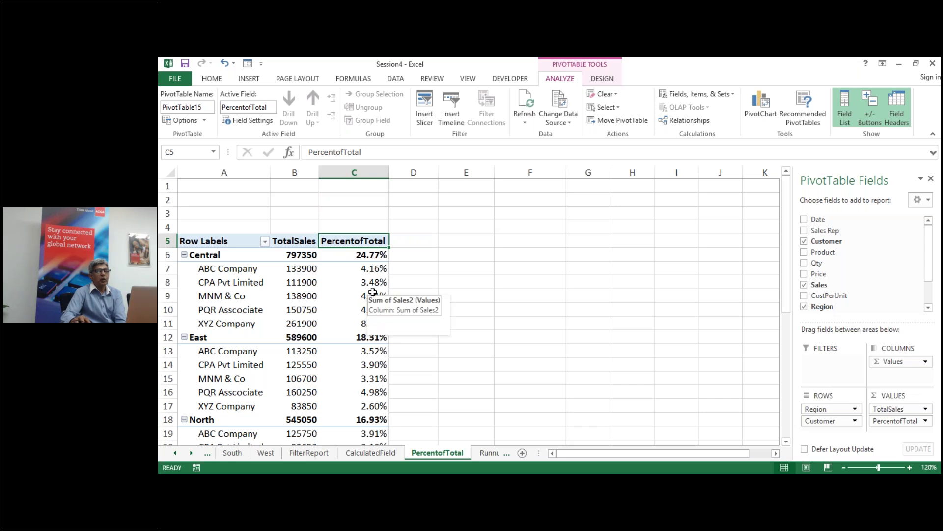
# Step: Add Sales to Values a third time and name the new D column PercentofParentTotal
pyautogui.moveTo(853, 286); pyautogui.dragTo(898, 436)
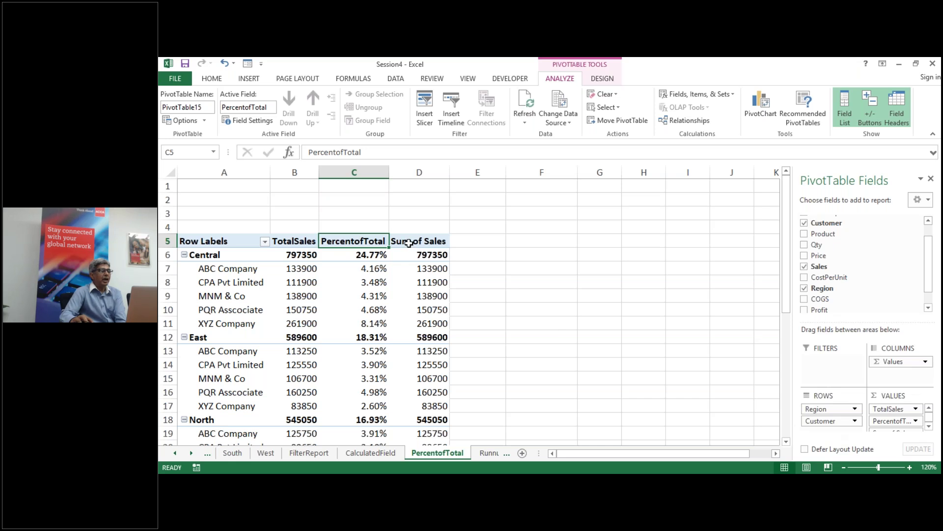
pyautogui.click(408, 243)
pyautogui.doubleClick(413, 241)
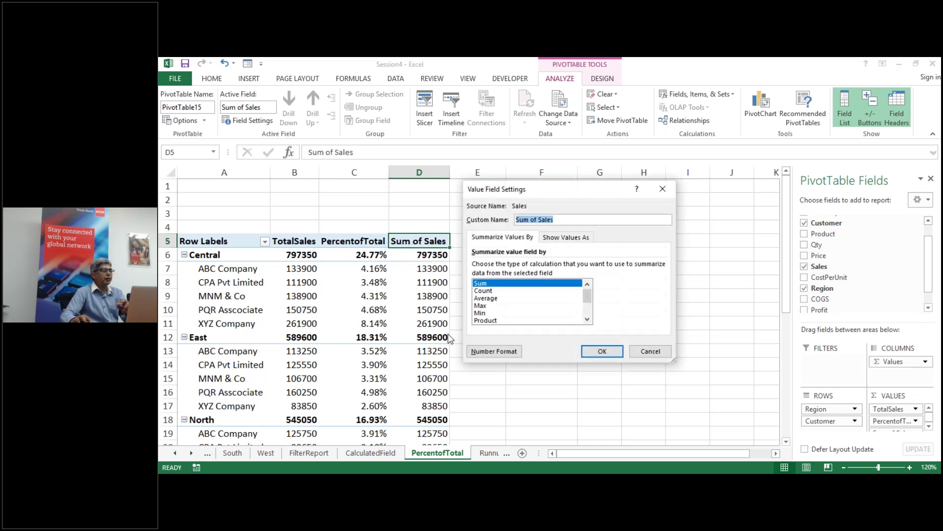
pyautogui.write('Percentof')
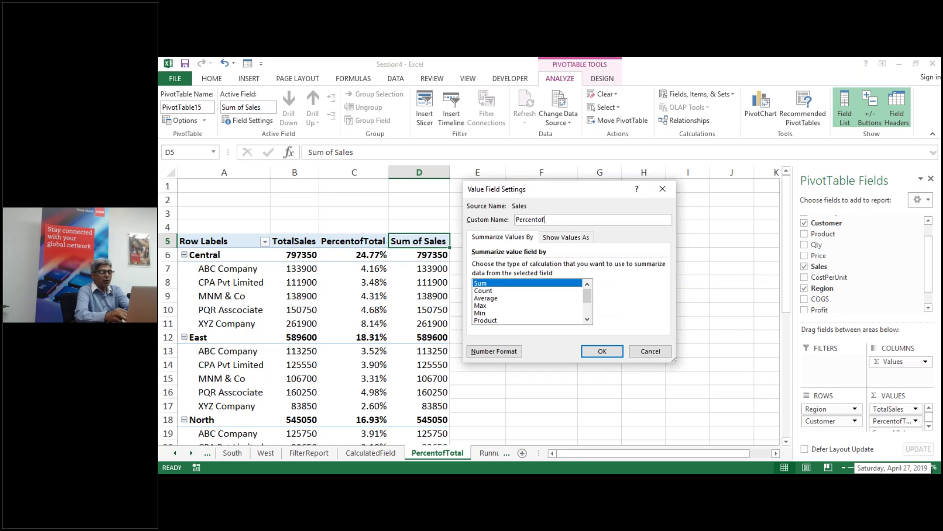
pyautogui.write('Paren')
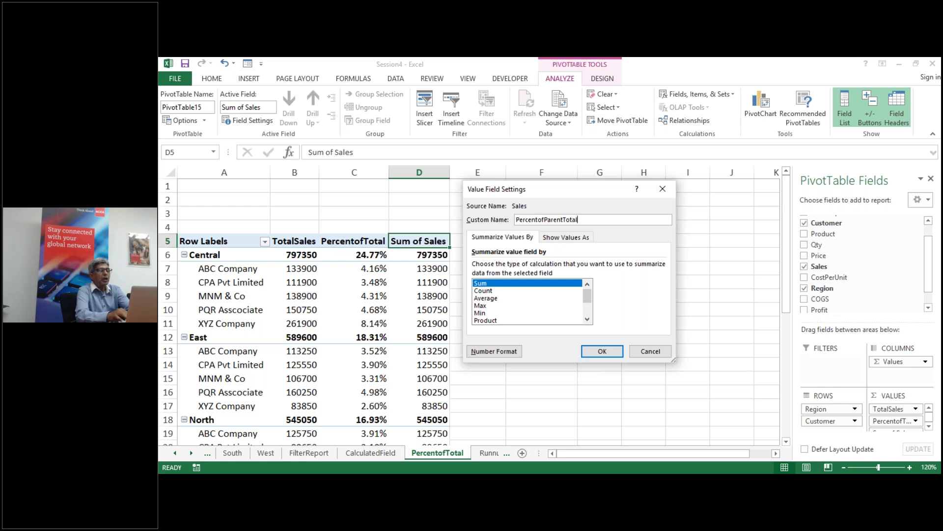
pyautogui.write('tTotal')
pyautogui.press('Return')
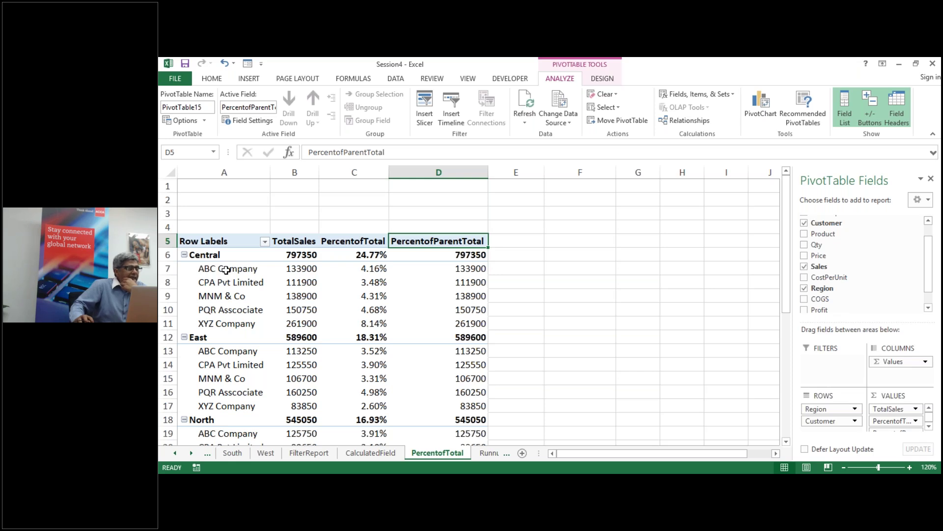
pyautogui.moveTo(225, 268); pyautogui.dragTo(235, 317)
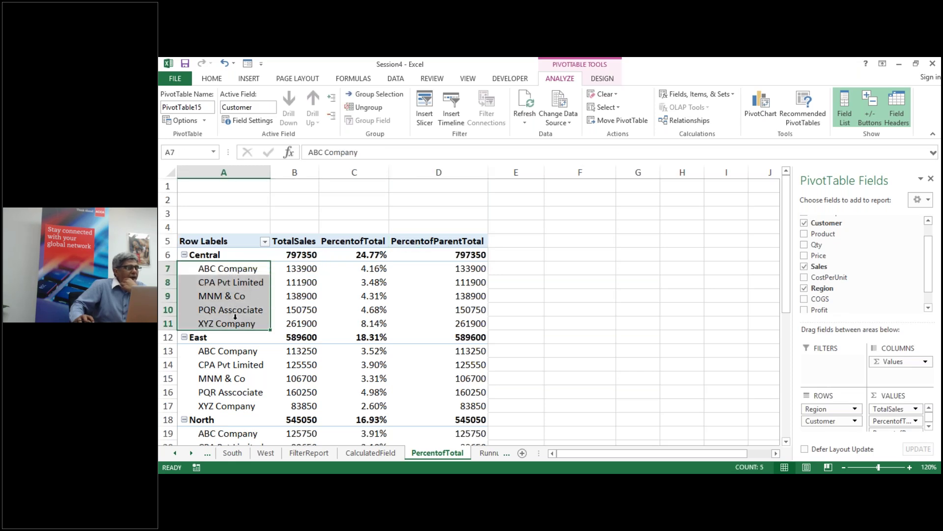
pyautogui.click(195, 338)
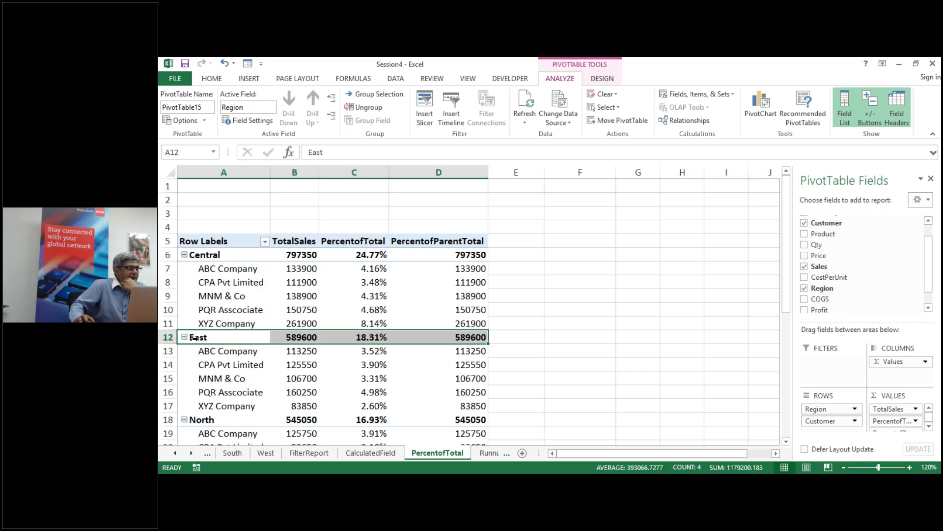
pyautogui.moveTo(229, 349); pyautogui.dragTo(232, 400)
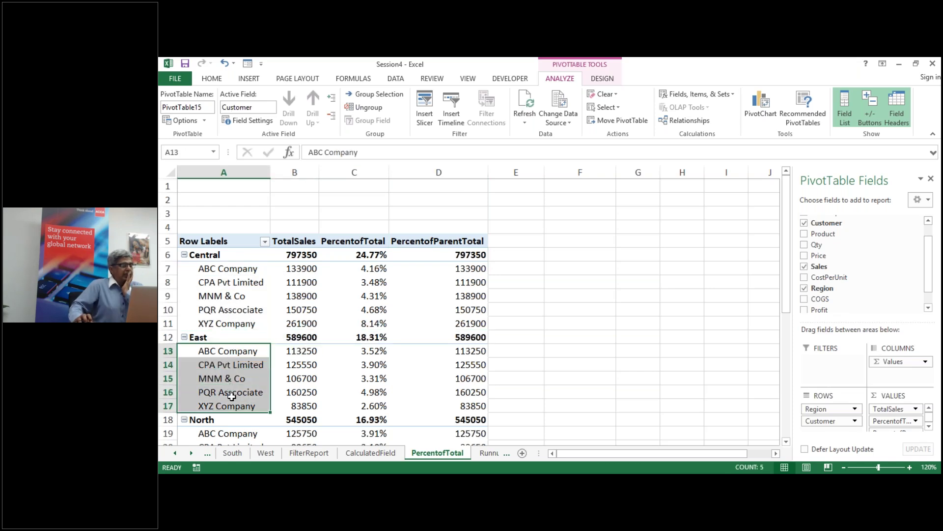
pyautogui.click(190, 255)
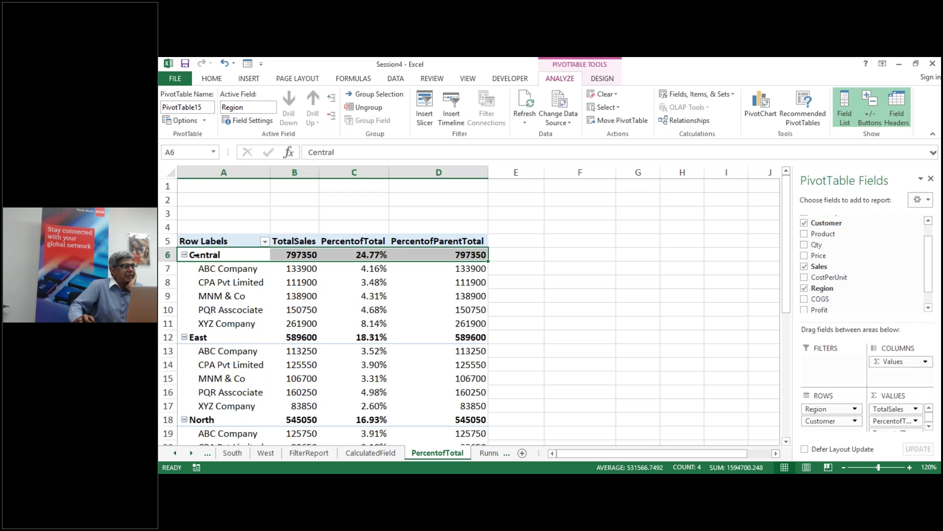
pyautogui.click(207, 257)
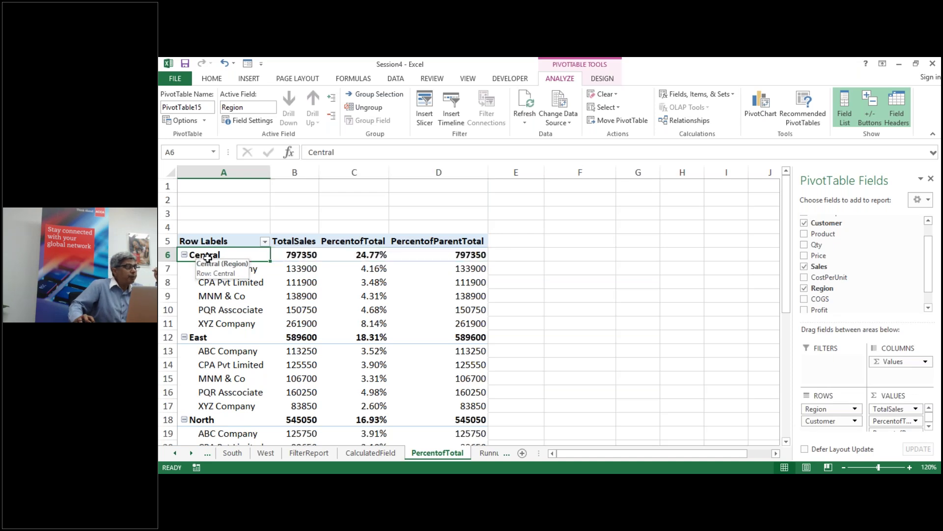
pyautogui.moveTo(234, 268); pyautogui.dragTo(244, 323)
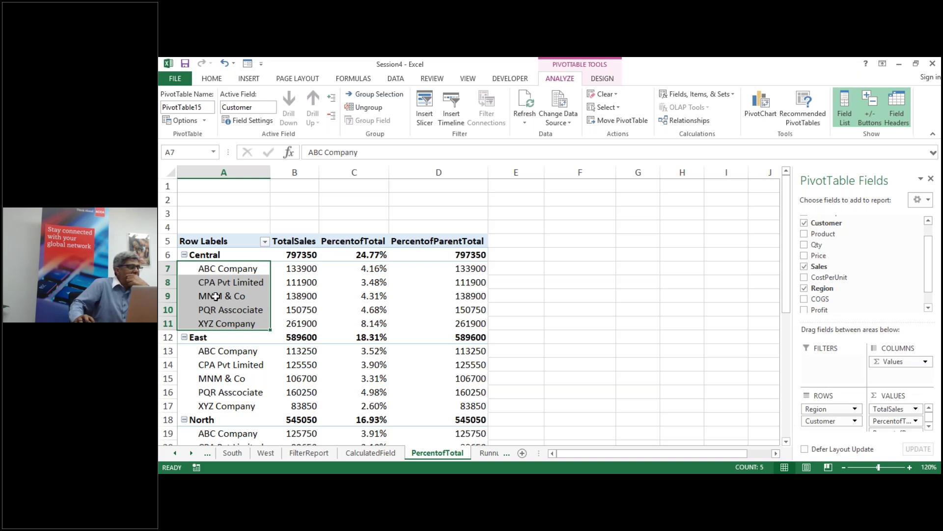
pyautogui.click(474, 299)
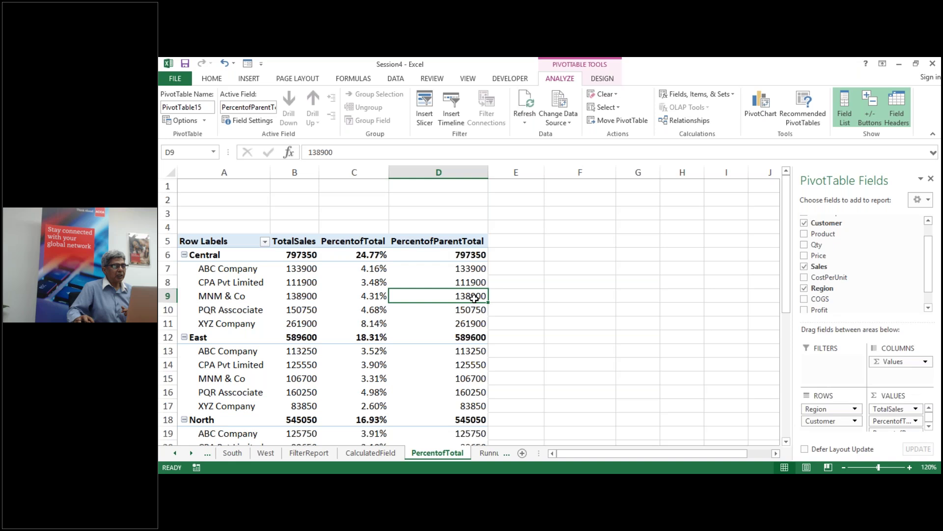
# Step: Show PercentofParentTotal values as % of Parent Total with Region as the base field
pyautogui.rightClick(476, 298)
pyautogui.moveTo(565, 234)
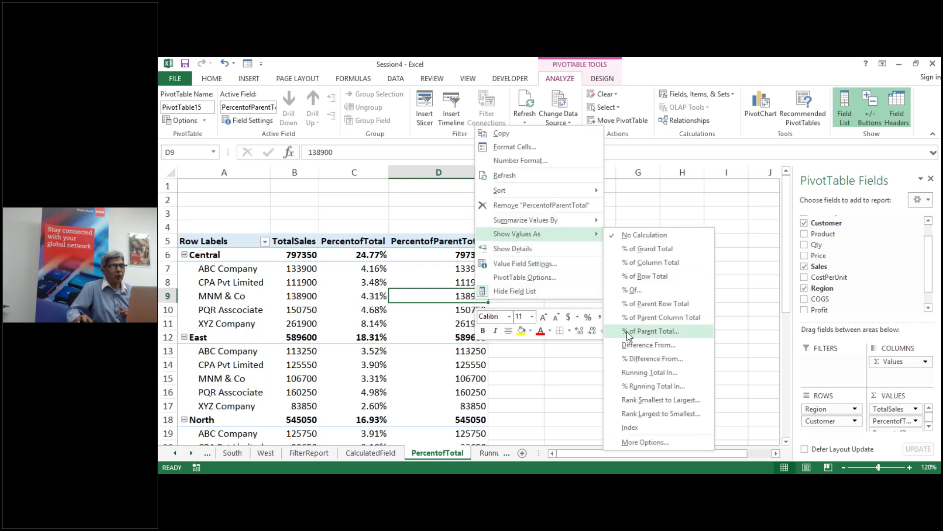
pyautogui.click(628, 332)
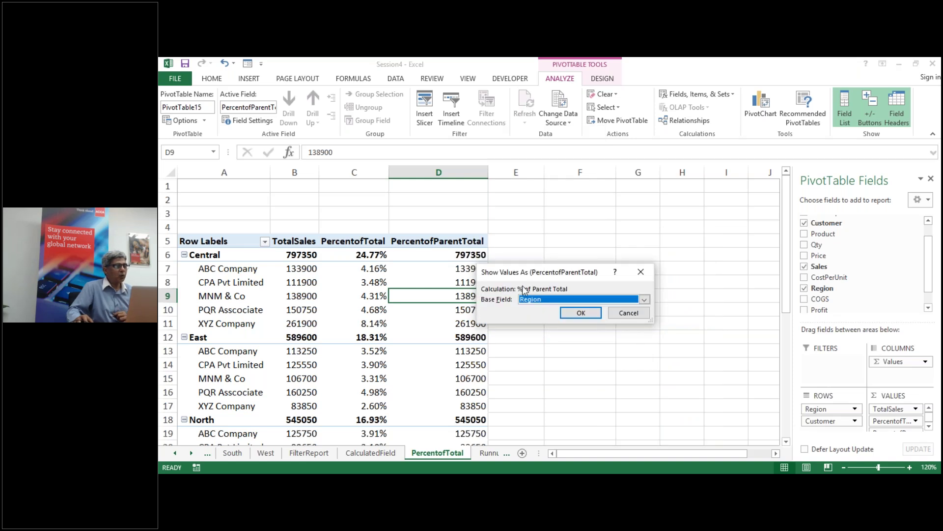
pyautogui.click(582, 317)
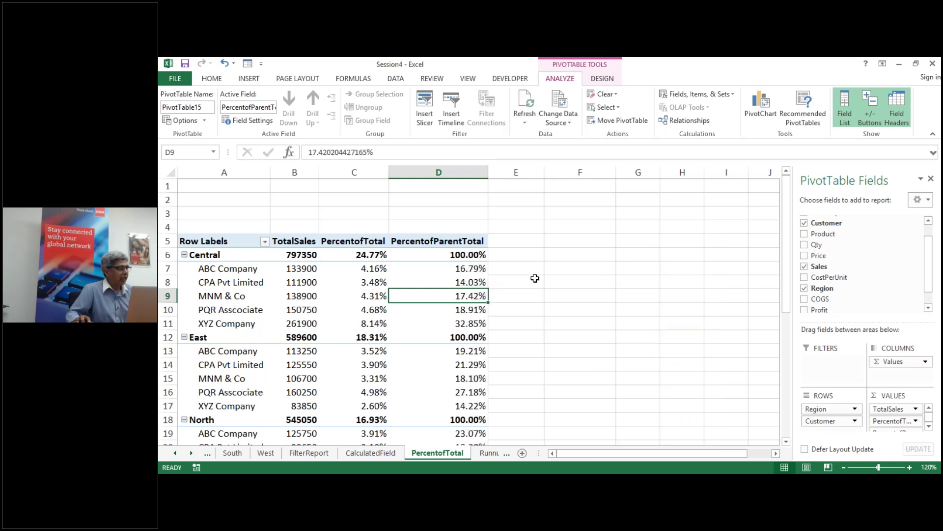
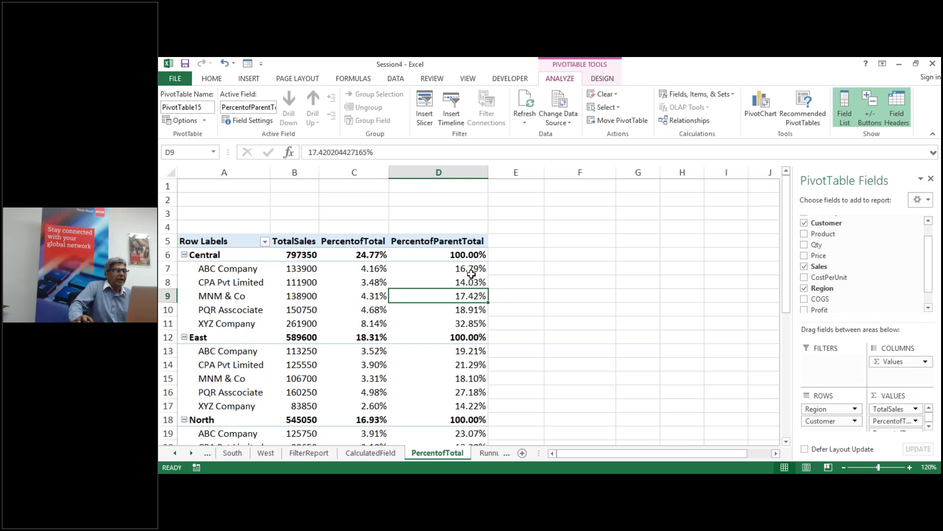
# Step: Confirm Central's customer percentages total 100%, then move to the RunnungTotal sheet
pyautogui.moveTo(468, 269); pyautogui.dragTo(480, 323)
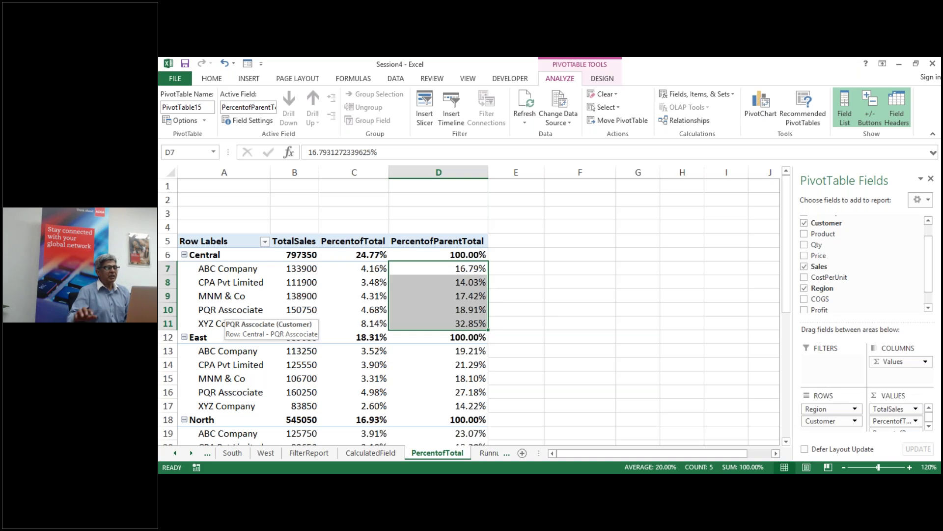
pyautogui.click(566, 366)
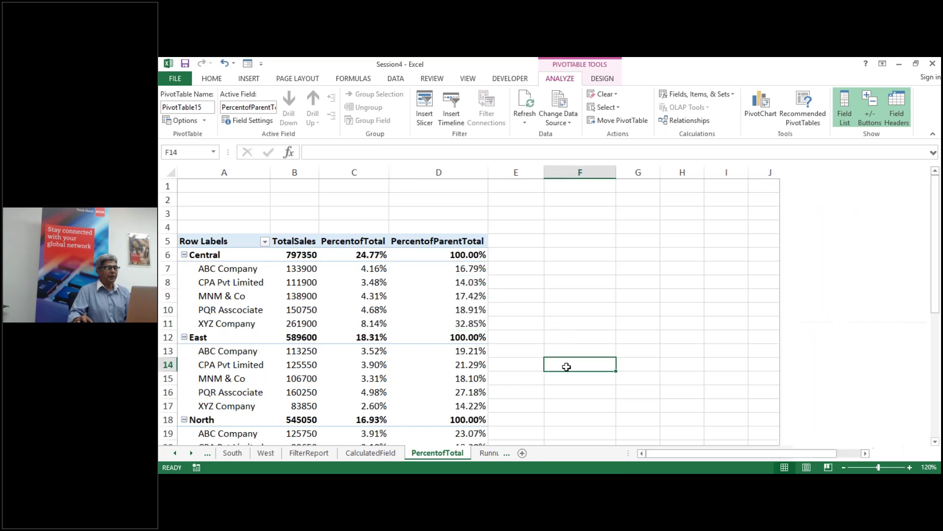
pyautogui.click(502, 453)
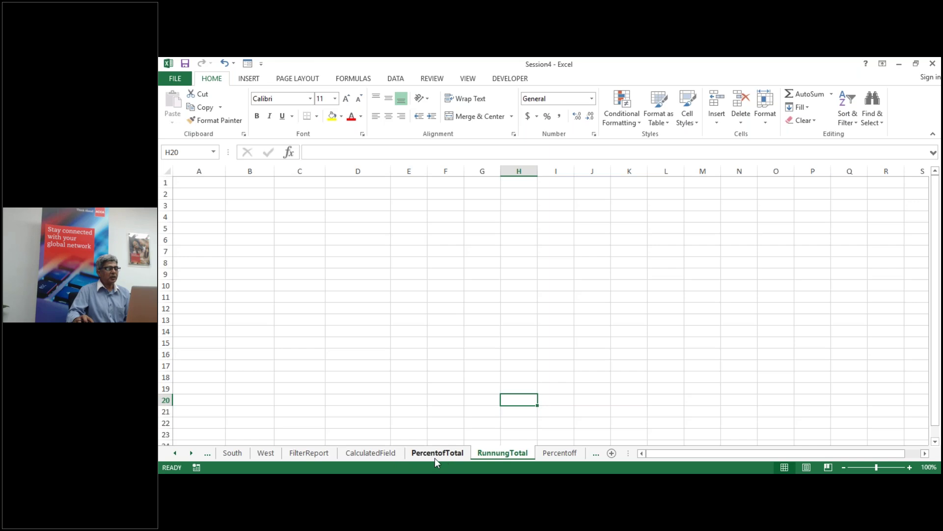
pyautogui.click(435, 455)
pyautogui.click(514, 454)
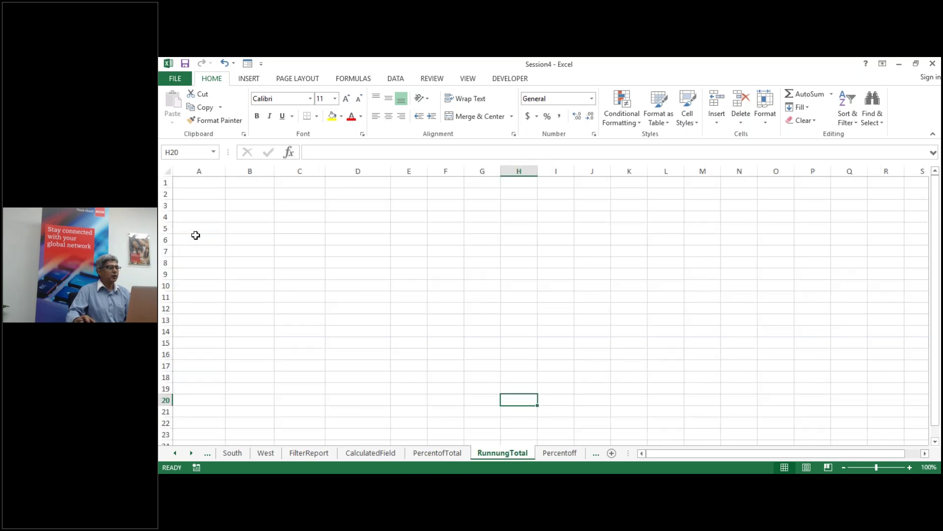
# Step: Insert a new PivotTable at A5 with the default data range (Alt+N+V)
pyautogui.click(196, 236)
pyautogui.click(195, 230)
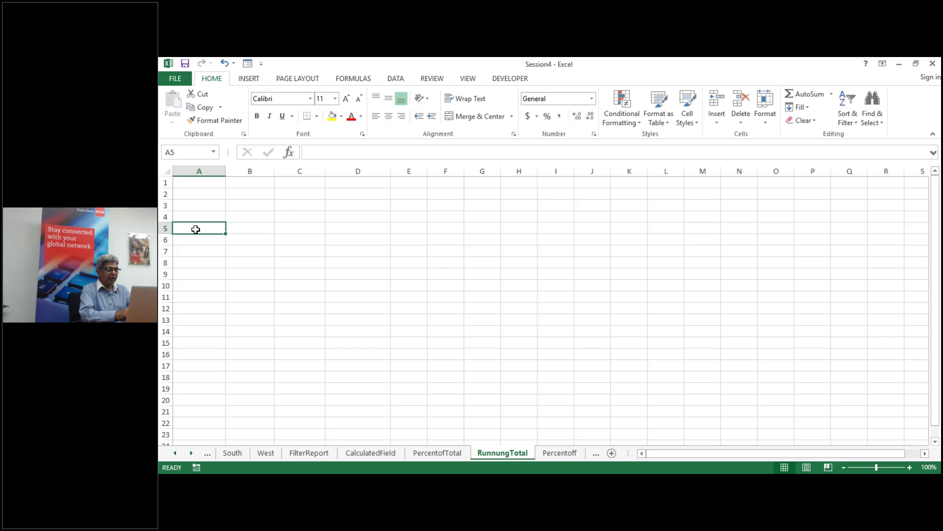
pyautogui.hotkey('alt', 'n')
pyautogui.press('v')
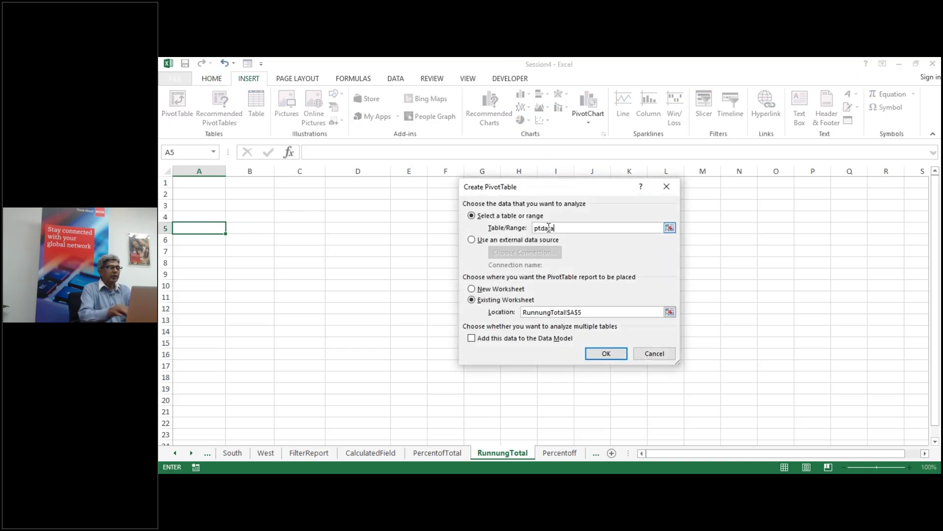
pyautogui.click(608, 354)
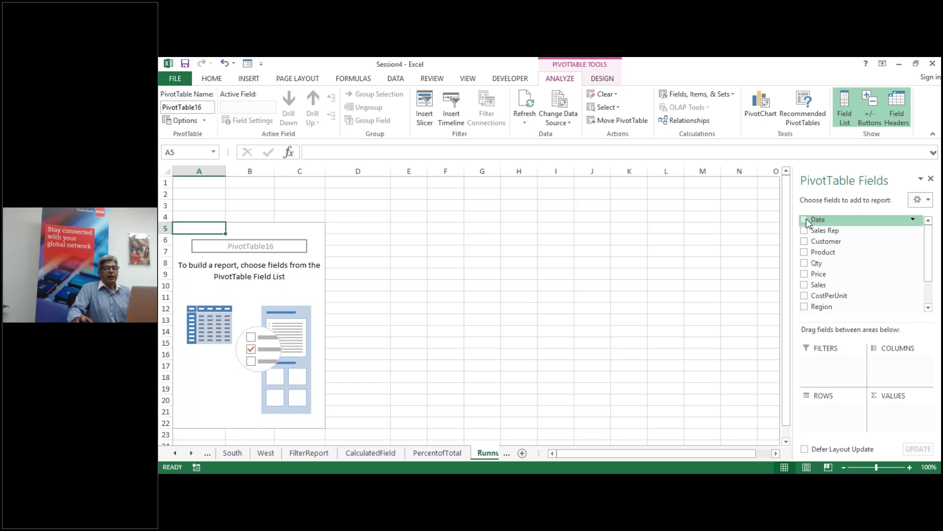
# Step: Add Date to rows, ungroup the years into daily dates, and add Sum of Sales
pyautogui.click(804, 220)
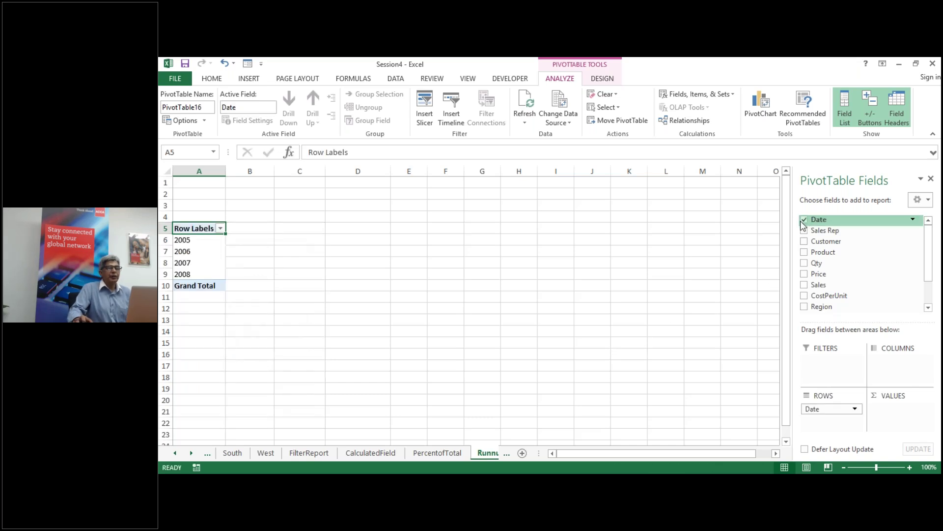
pyautogui.rightClick(193, 240)
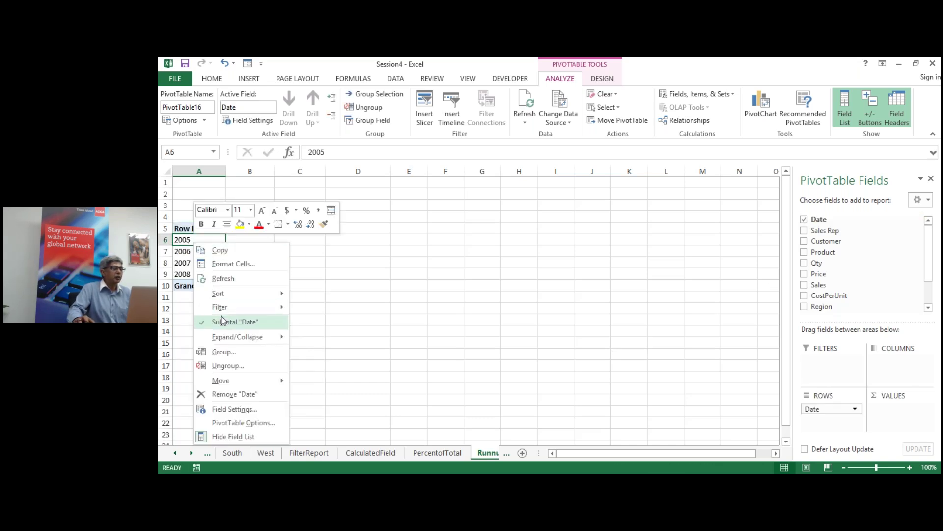
pyautogui.moveTo(230, 340)
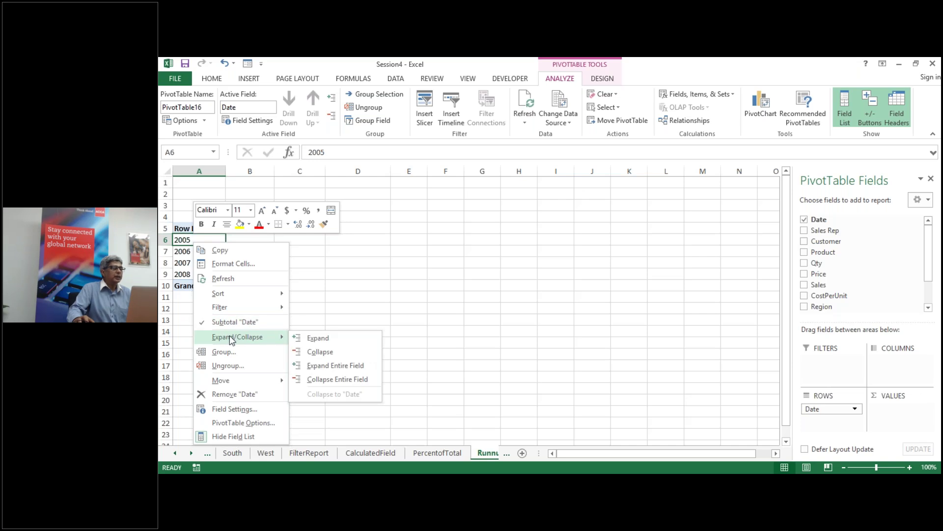
pyautogui.click(234, 367)
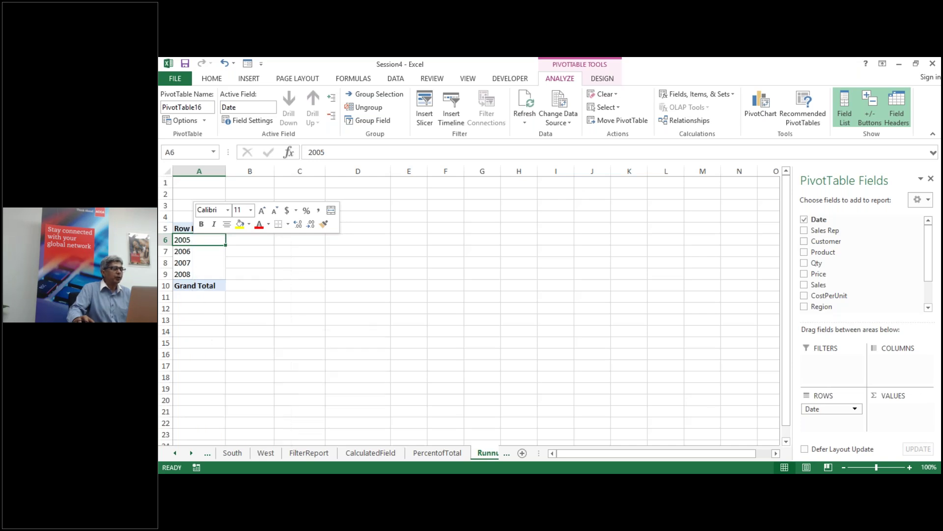
pyautogui.click(264, 316)
pyautogui.click(189, 253)
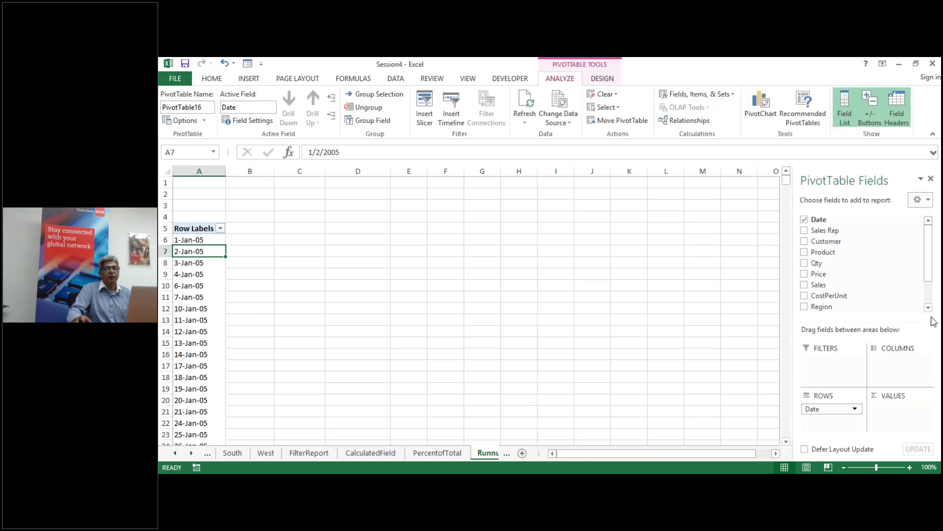
pyautogui.click(906, 285)
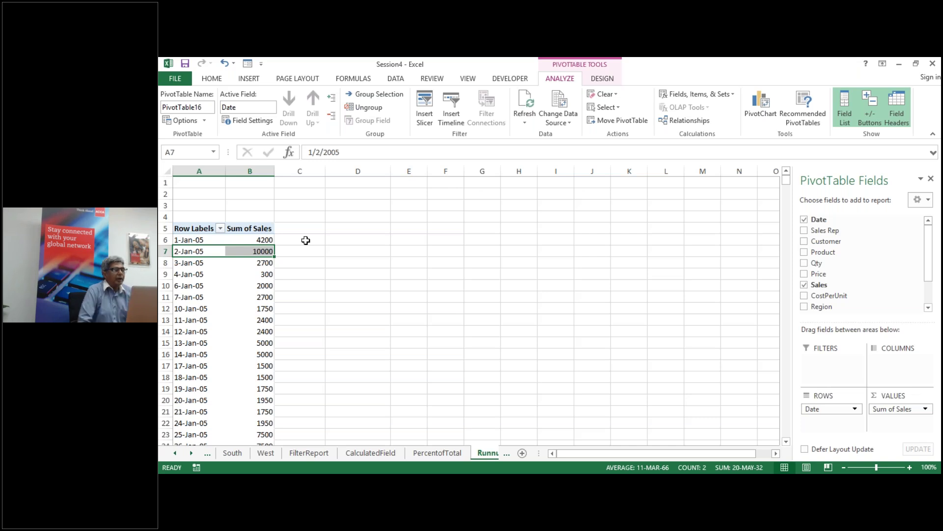
pyautogui.click(257, 239)
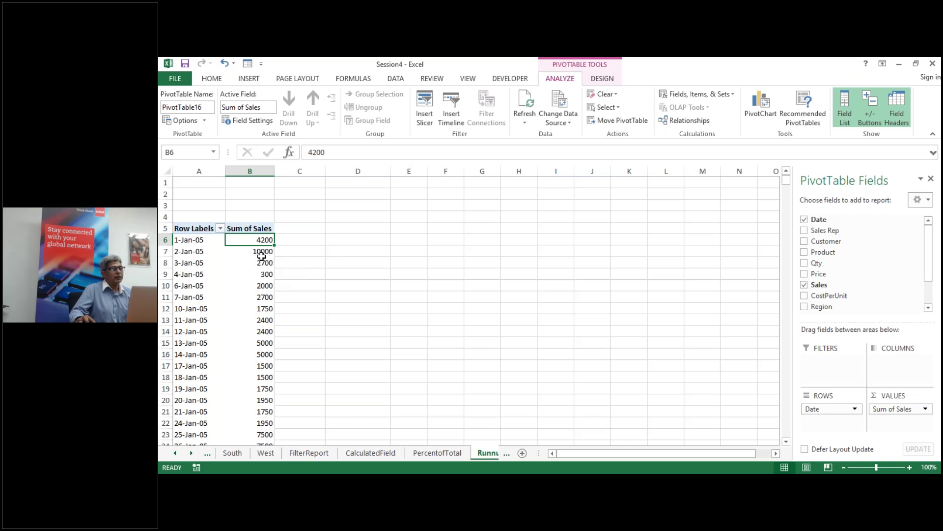
pyautogui.moveTo(292, 239); pyautogui.dragTo(295, 249)
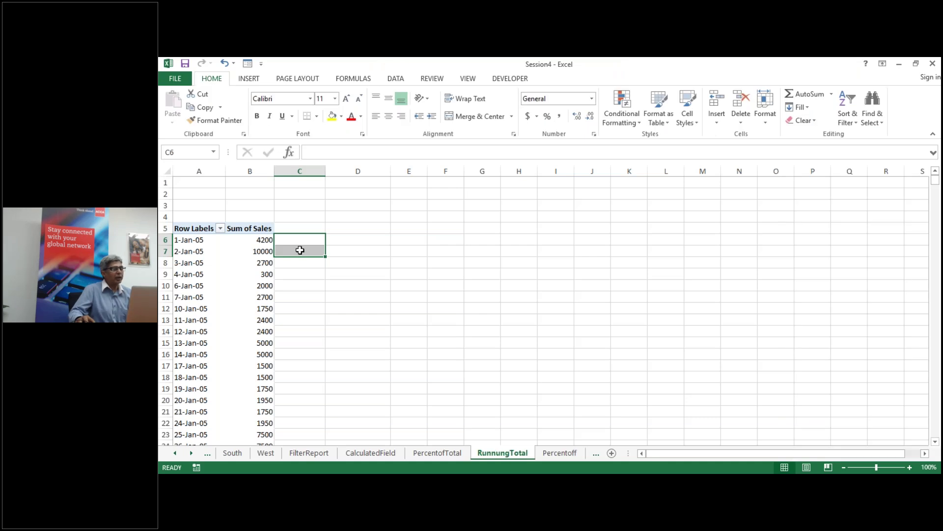
pyautogui.click(299, 250)
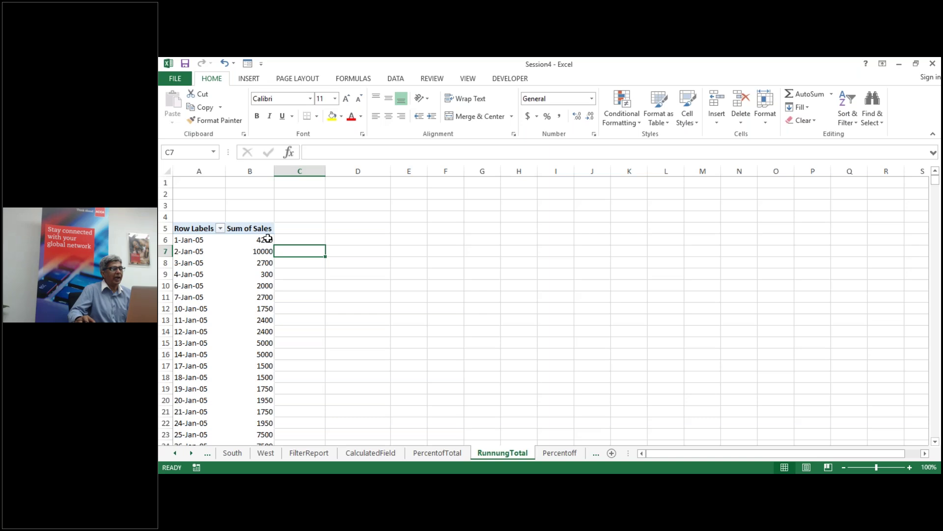
pyautogui.moveTo(265, 252)
pyautogui.click(260, 251)
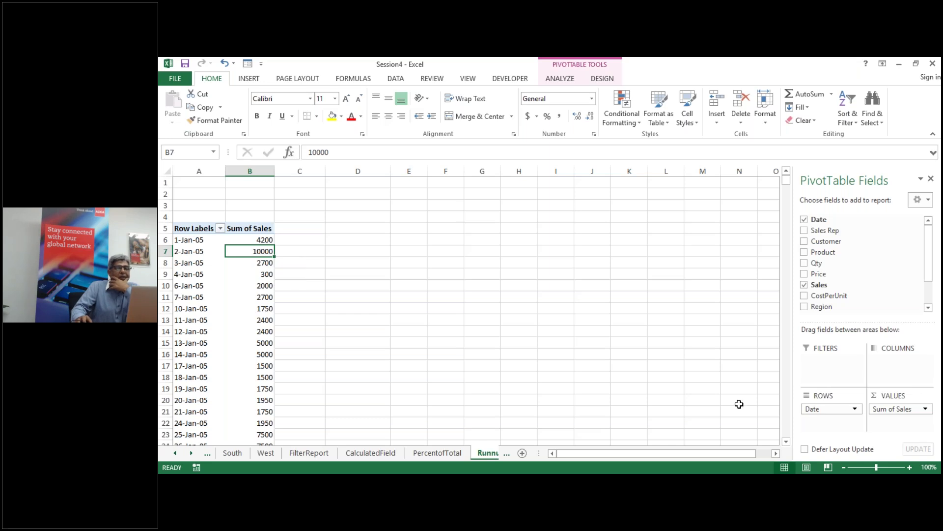
# Step: Add Sales to Values again and show it as a Running Total In with Date as base field
pyautogui.moveTo(846, 290); pyautogui.dragTo(899, 432)
pyautogui.click(315, 252)
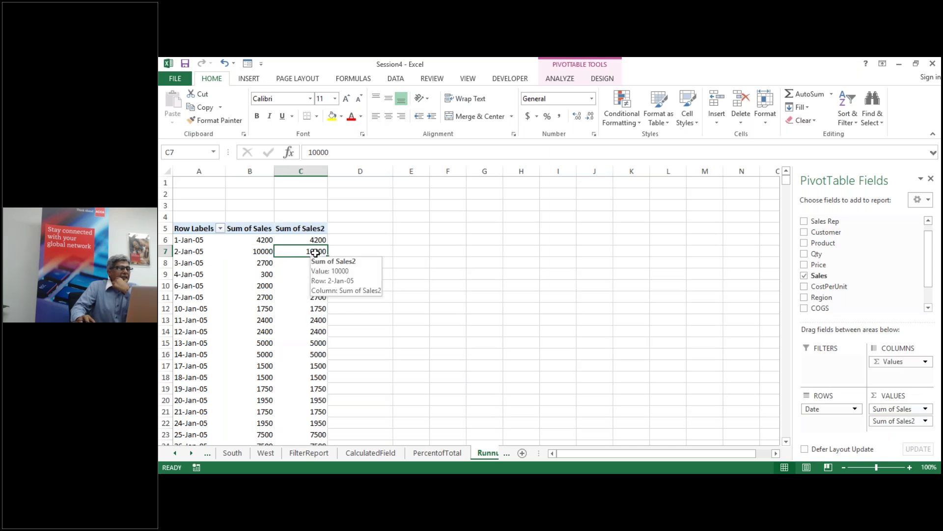
pyautogui.rightClick(315, 253)
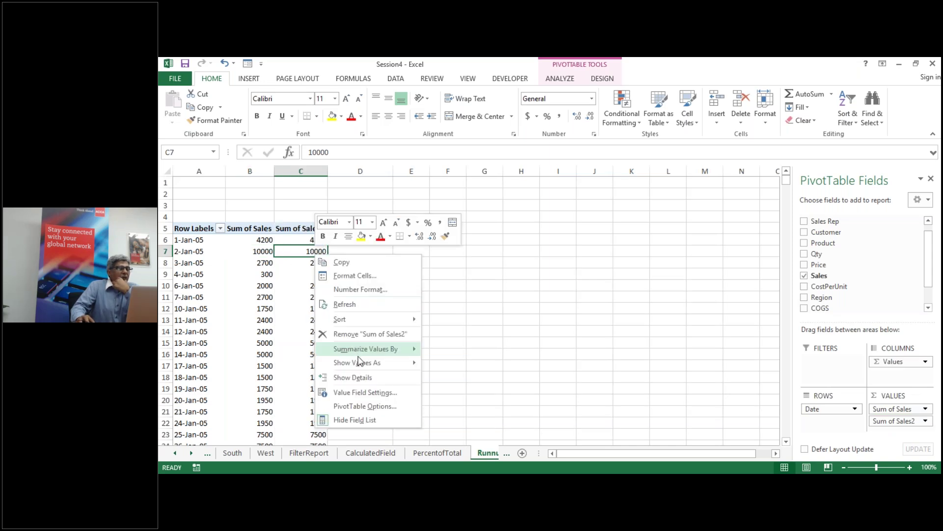
pyautogui.moveTo(363, 362)
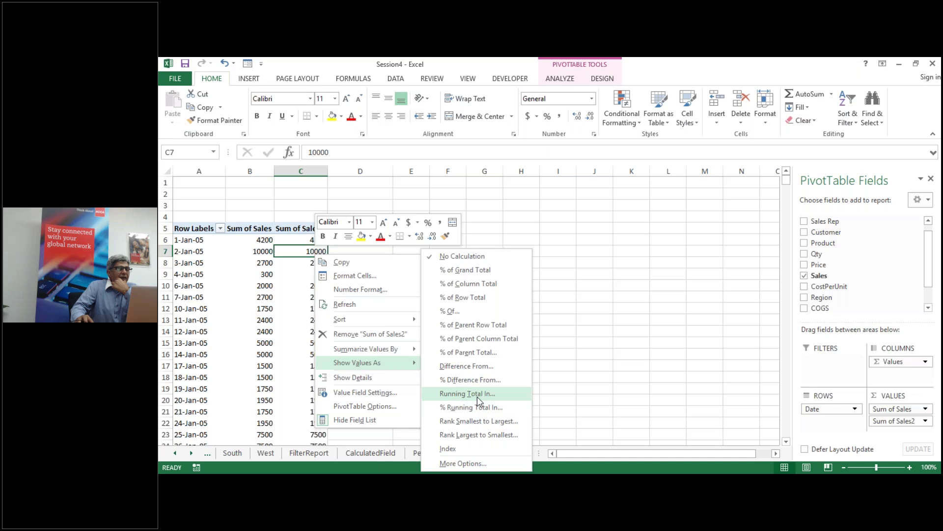
pyautogui.click(480, 395)
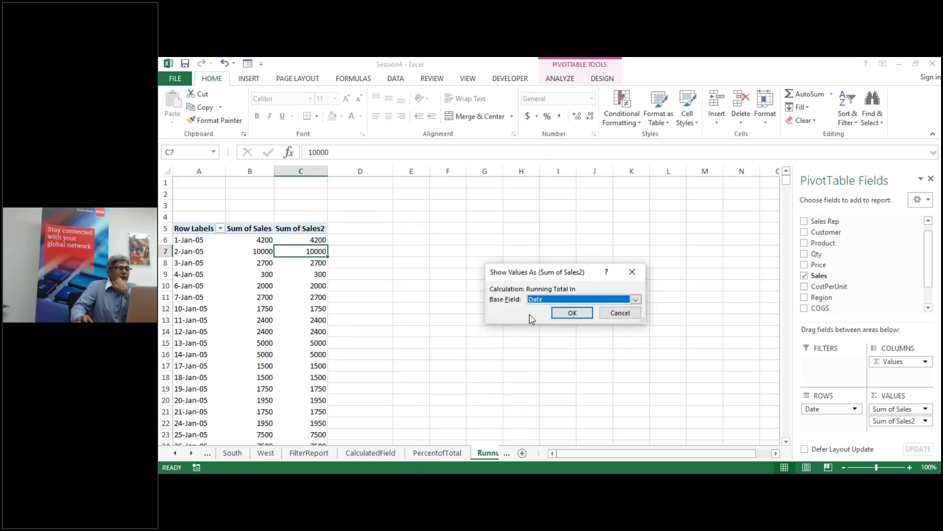
pyautogui.click(557, 313)
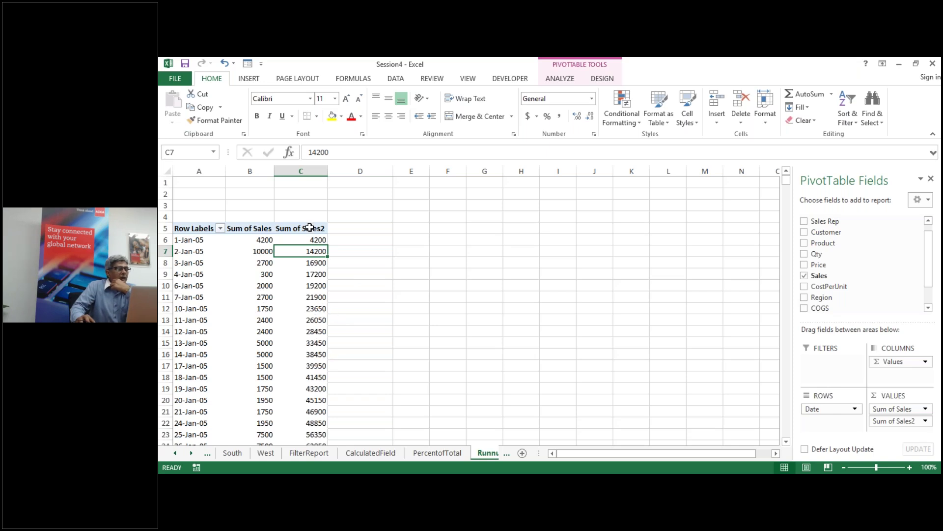
# Step: Rename Sum of Sales to salesPerDay and Sum of Sales2 to RunTotal
pyautogui.doubleClick(250, 229)
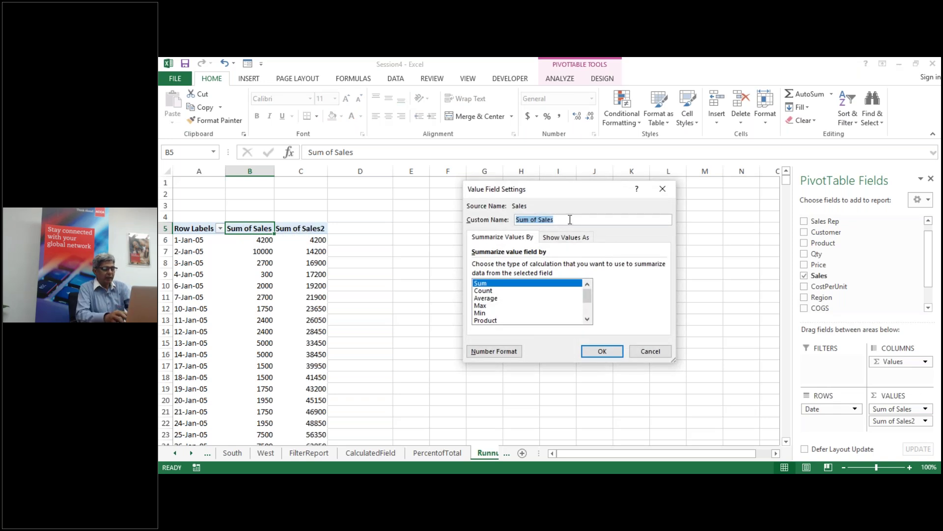
pyautogui.write('T')
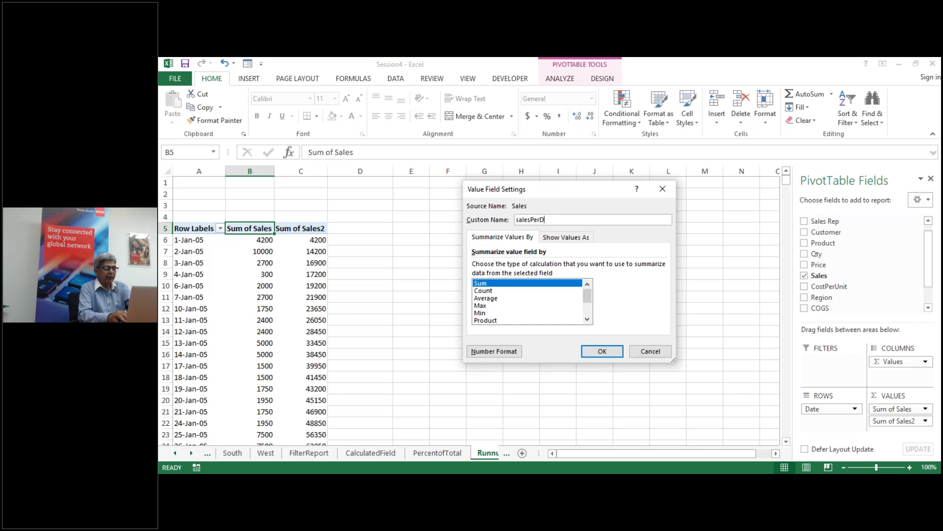
pyautogui.click(609, 354)
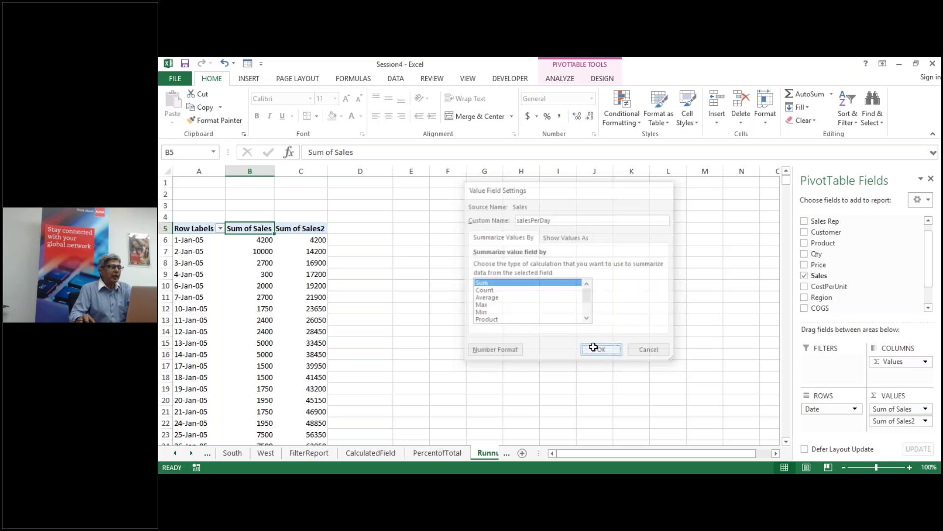
pyautogui.doubleClick(301, 227)
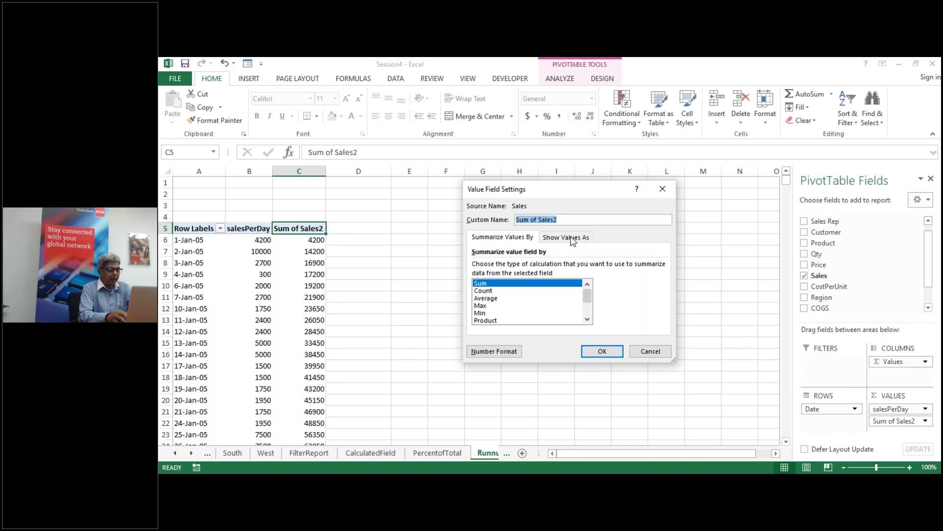
pyautogui.write('Run')
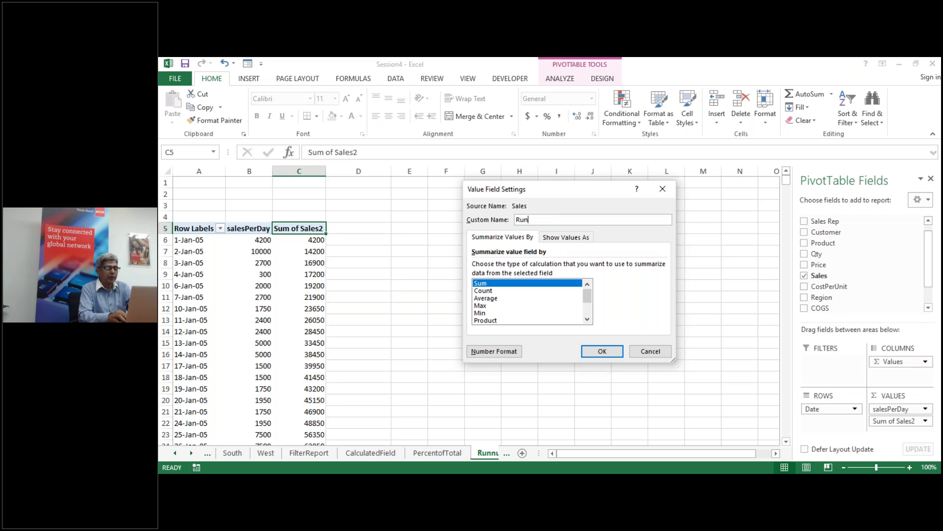
pyautogui.write('Total')
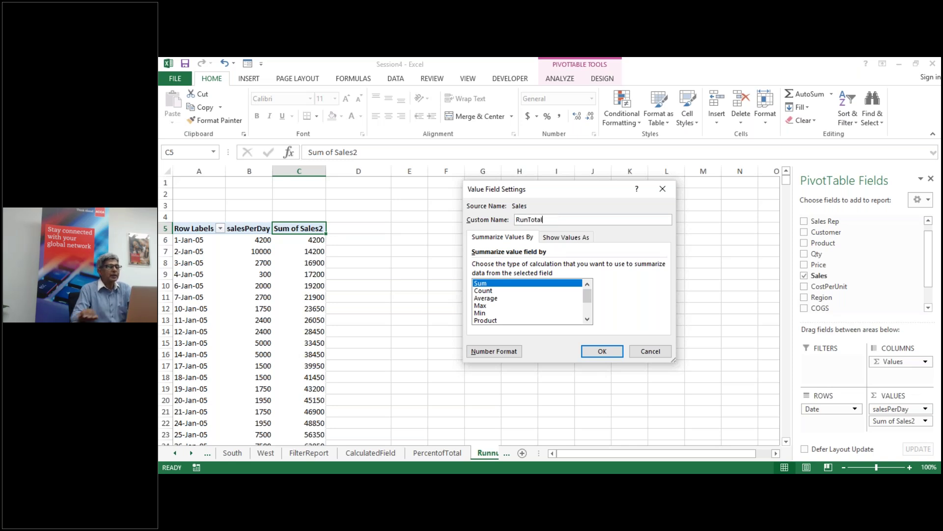
pyautogui.click(604, 351)
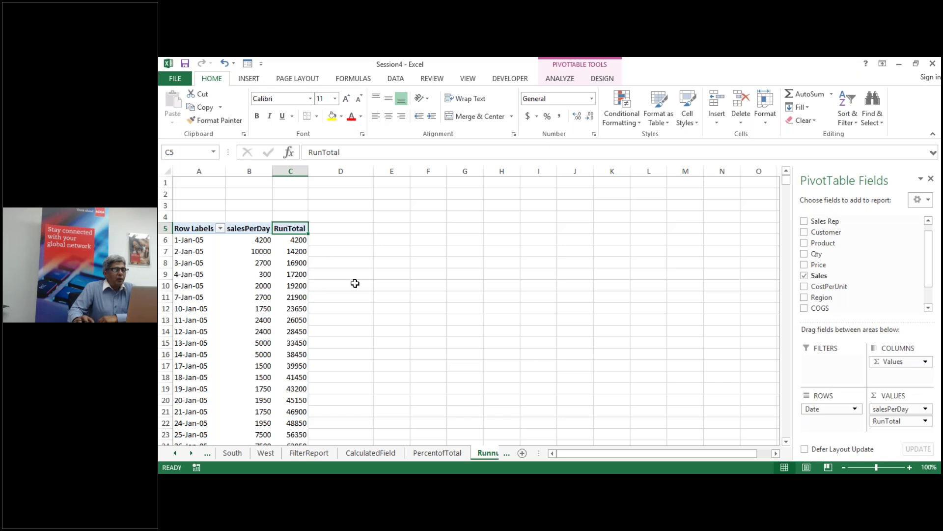
# Step: Add Sales as a third value column and name its header RTotalPercentage
pyautogui.moveTo(830, 274); pyautogui.dragTo(905, 437)
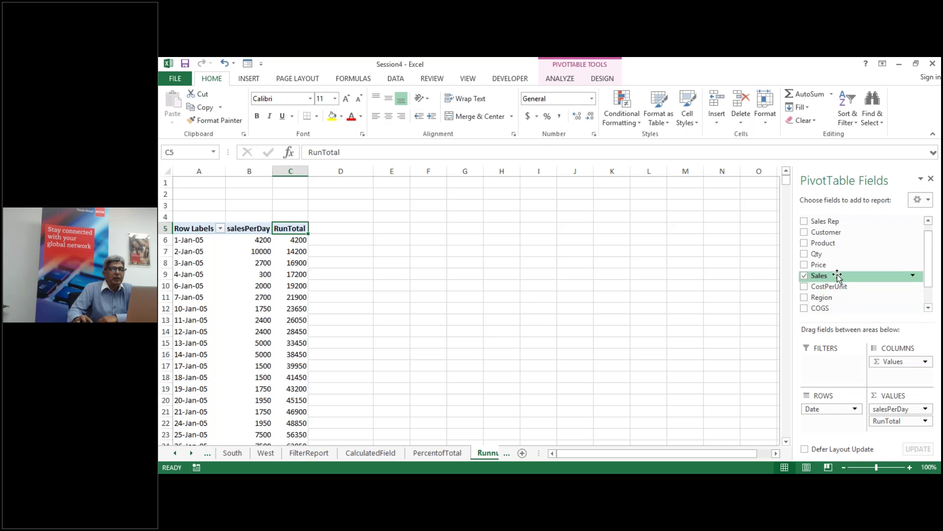
pyautogui.moveTo(838, 276); pyautogui.dragTo(900, 433)
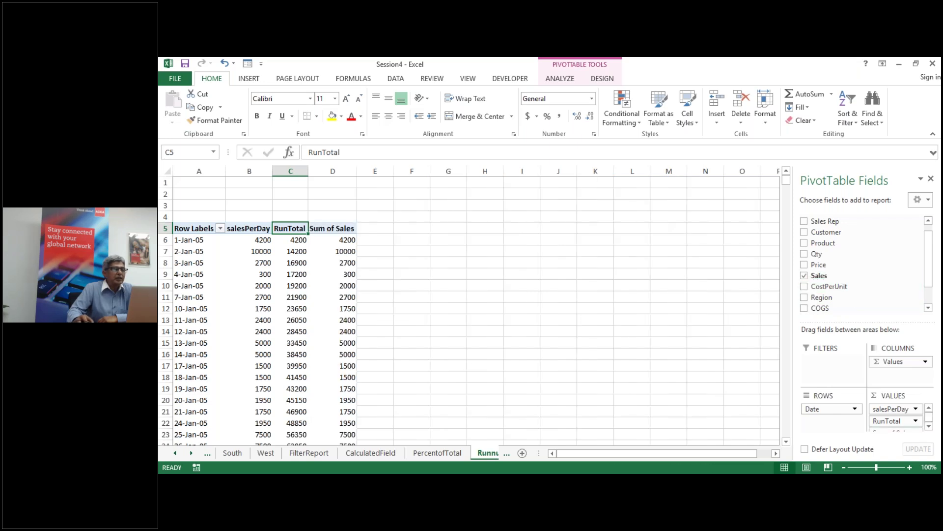
pyautogui.click(337, 229)
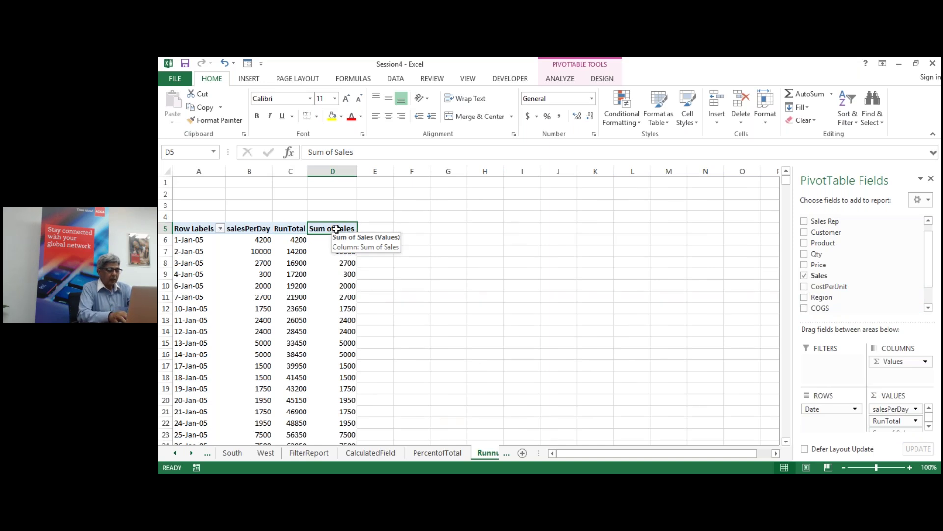
pyautogui.write('RT')
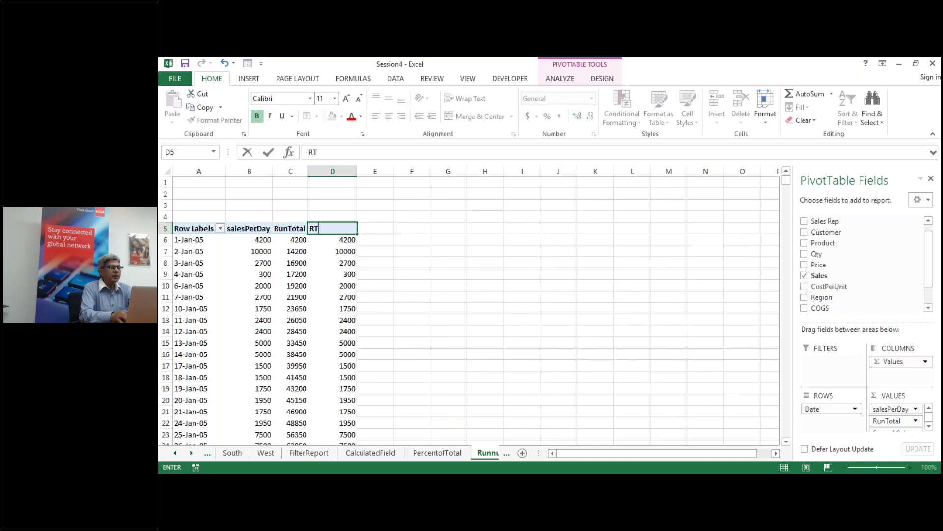
pyautogui.write('otal')
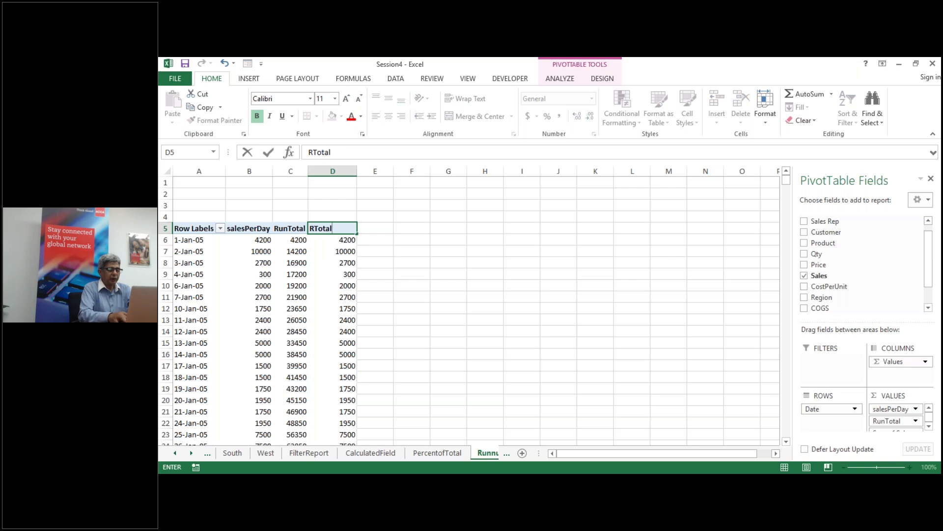
pyautogui.write('Percenta')
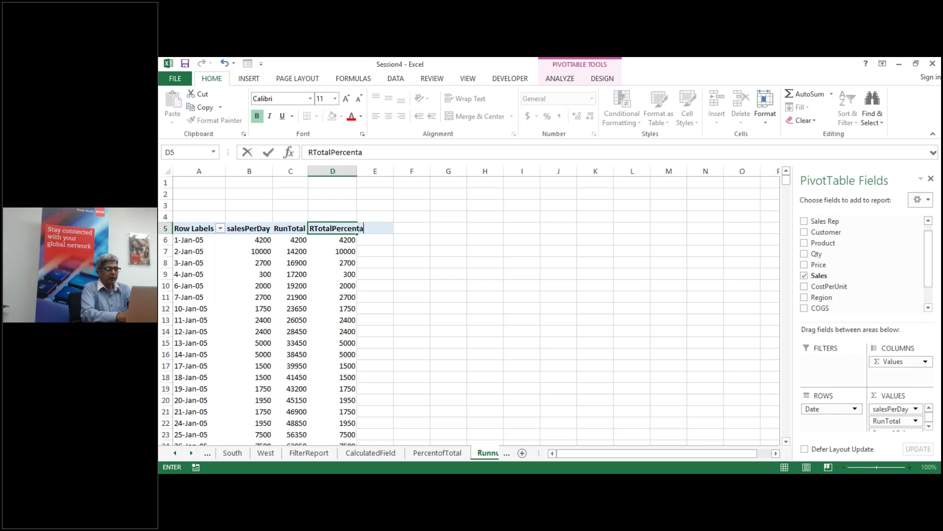
pyautogui.write('ge')
pyautogui.press('Return')
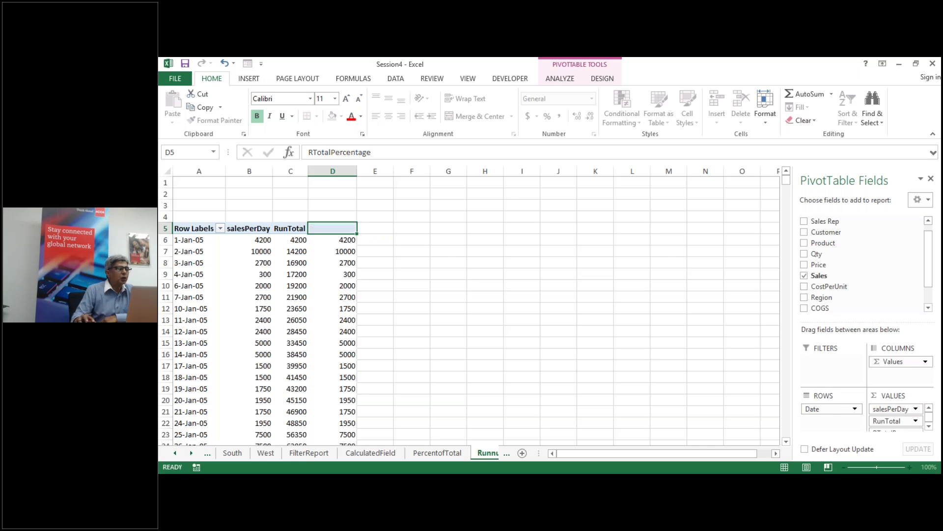
# Step: Show RTotalPercentage as % Running Total In with Date as base field
pyautogui.rightClick(339, 242)
pyautogui.moveTo(399, 352)
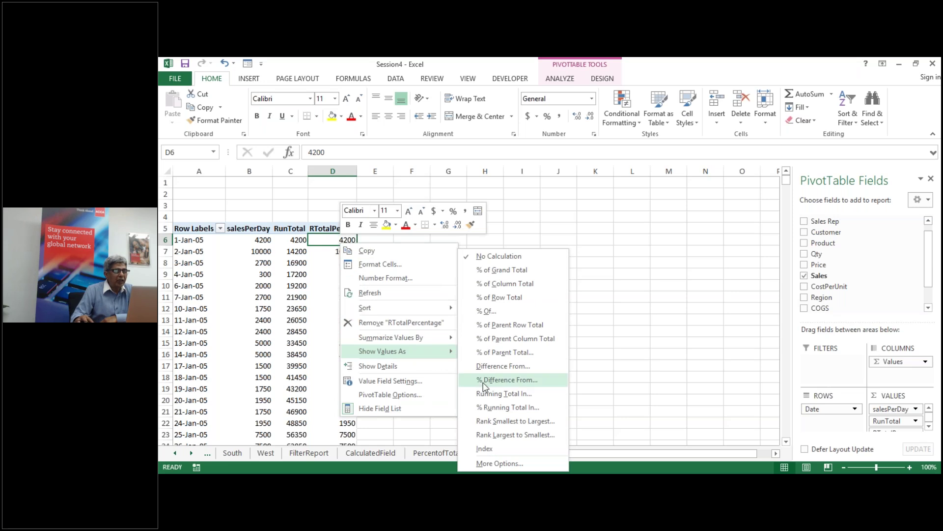
pyautogui.click(496, 408)
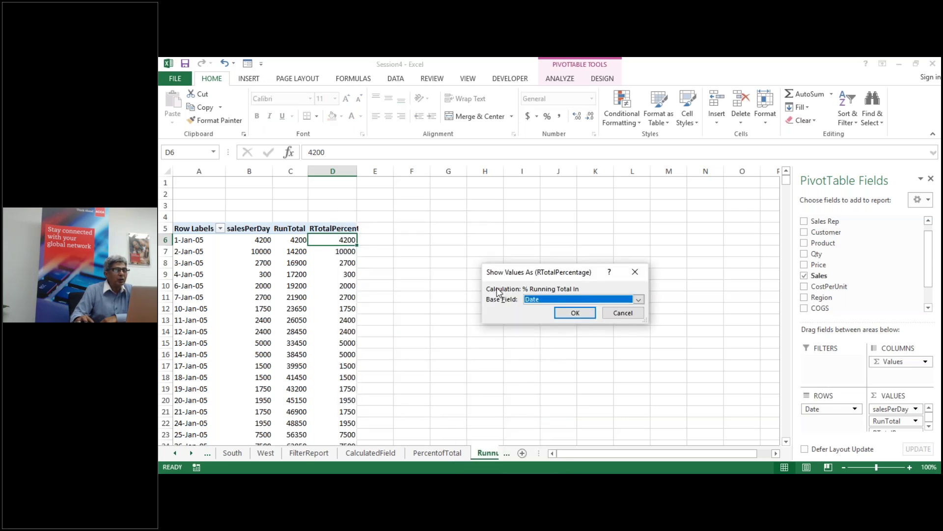
pyautogui.click(574, 313)
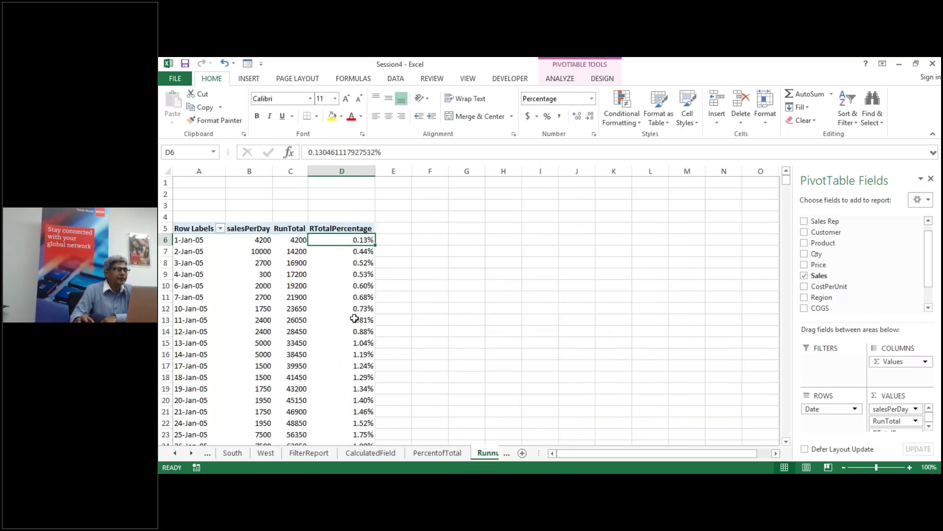
pyautogui.scroll(6, 326, 337)
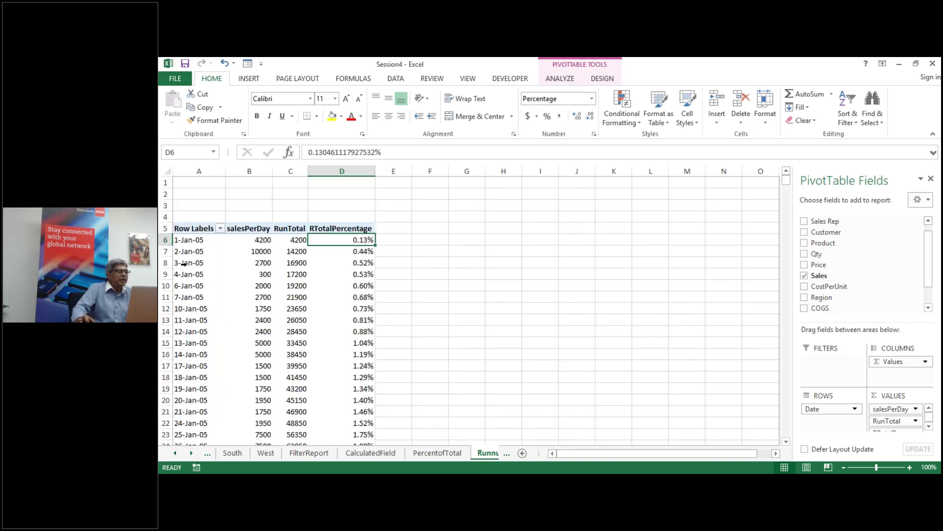
# Step: Group the date row labels by Months and Years, giving 2005 Jan at 72350
pyautogui.click(183, 264)
pyautogui.click(187, 284)
pyautogui.click(183, 264)
pyautogui.rightClick(189, 264)
pyautogui.click(202, 369)
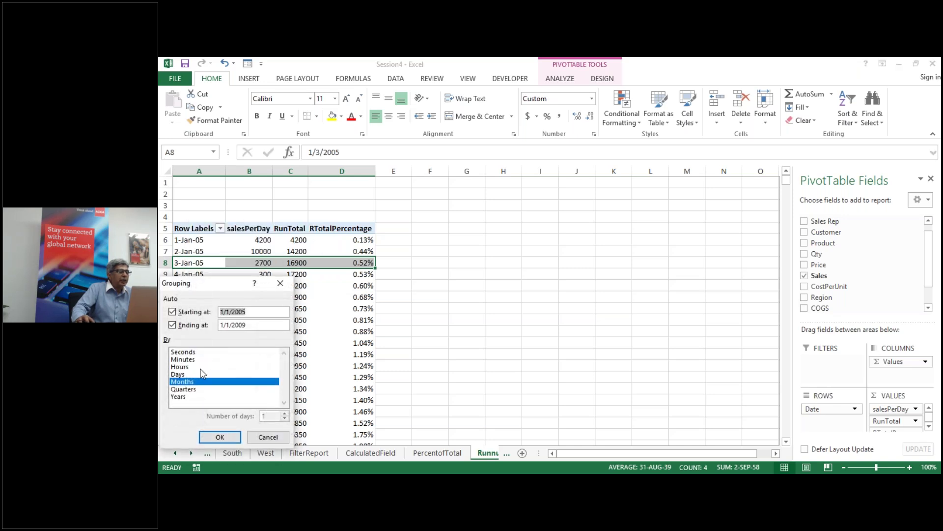
pyautogui.click(184, 397)
pyautogui.click(217, 436)
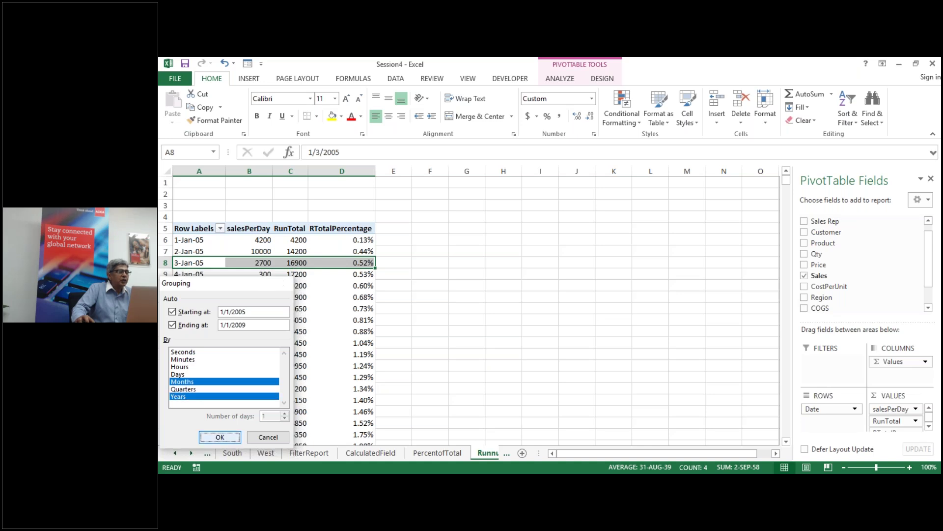
pyautogui.click(499, 332)
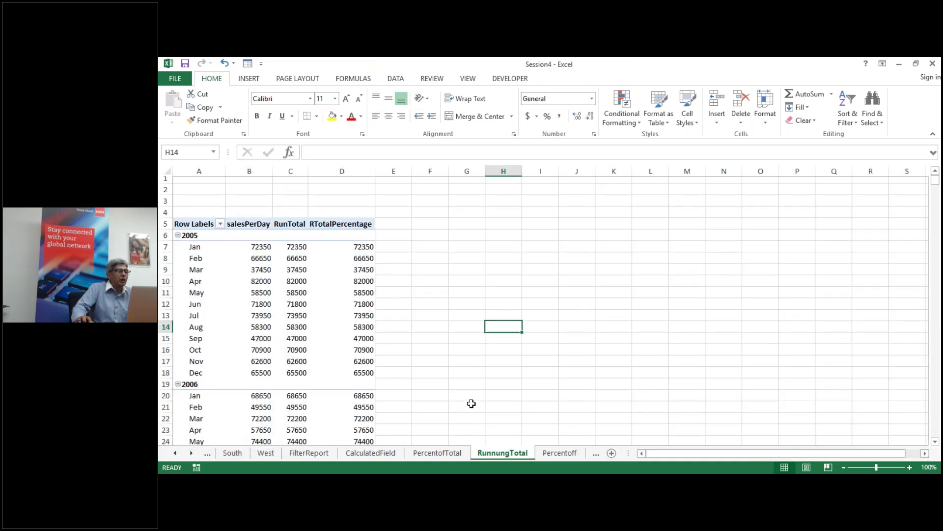
pyautogui.scroll(-1, 473, 402)
pyautogui.scroll(1, 473, 402)
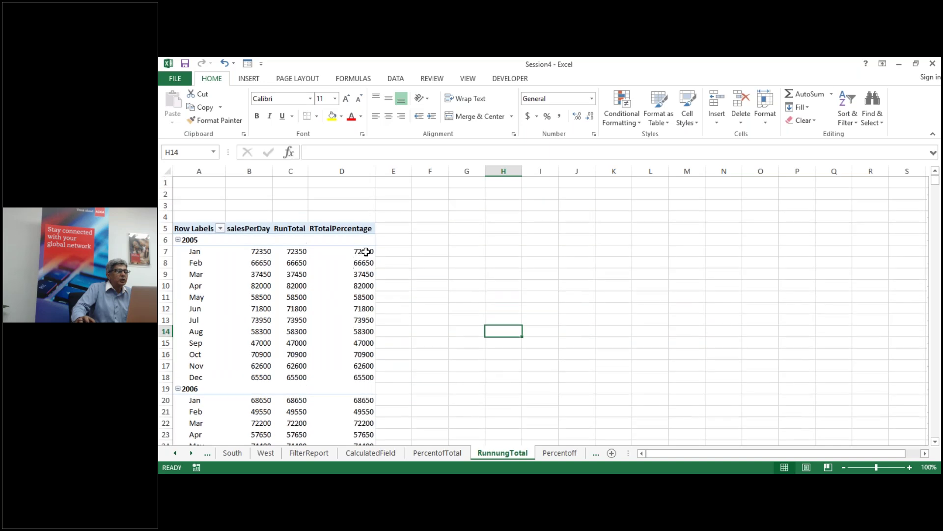
pyautogui.click(362, 251)
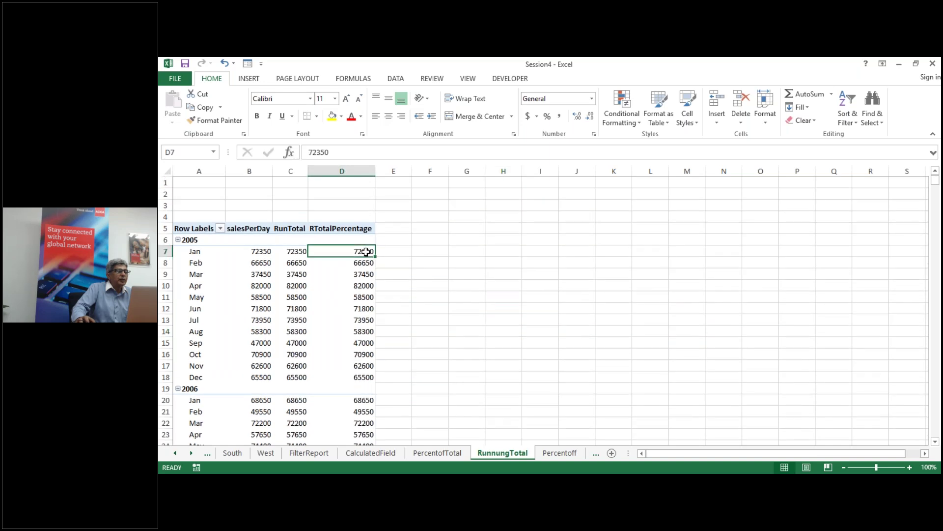
# Step: Set RunTotal to show values as Running Total In with Date as base field
pyautogui.click(295, 251)
pyautogui.rightClick(295, 252)
pyautogui.moveTo(341, 361)
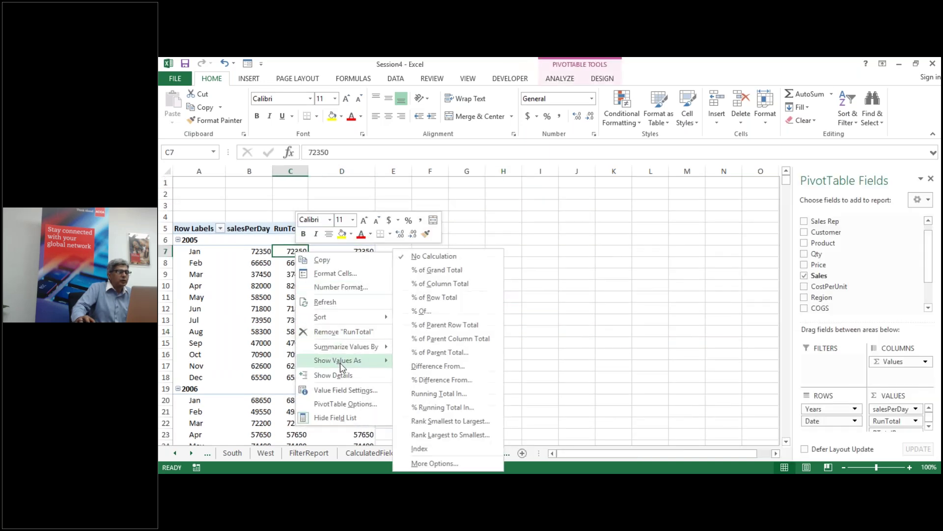
pyautogui.click(439, 393)
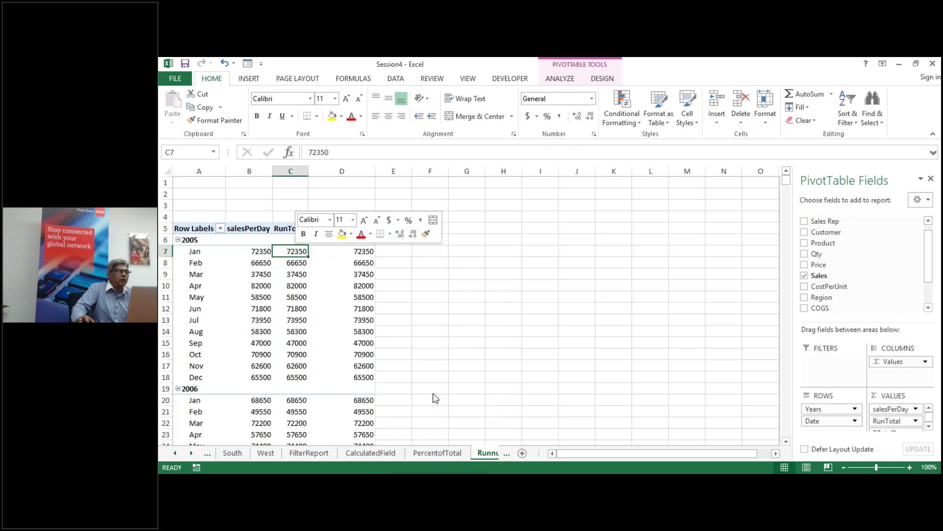
pyautogui.click(572, 312)
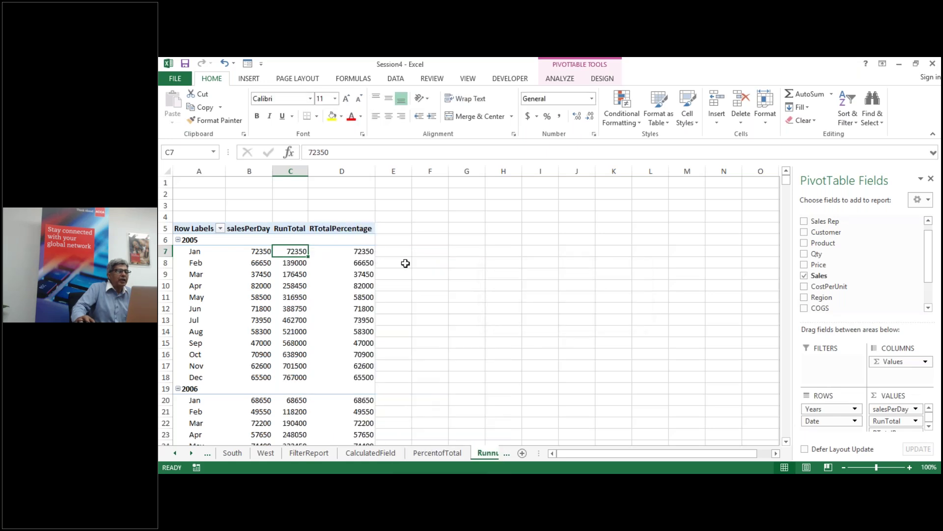
# Step: Set RTotalPercentage to % Running Total In by Date, running 2.25% to 23.82%
pyautogui.rightClick(367, 251)
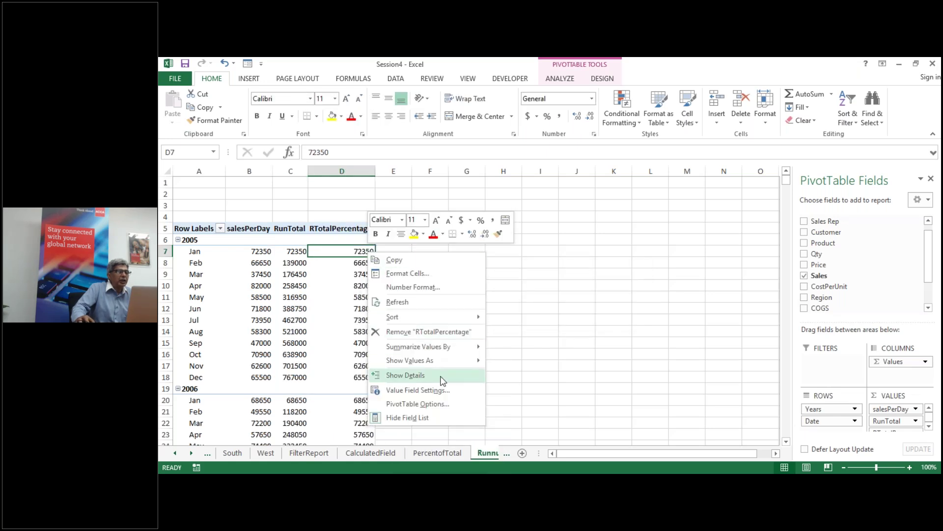
pyautogui.moveTo(444, 361)
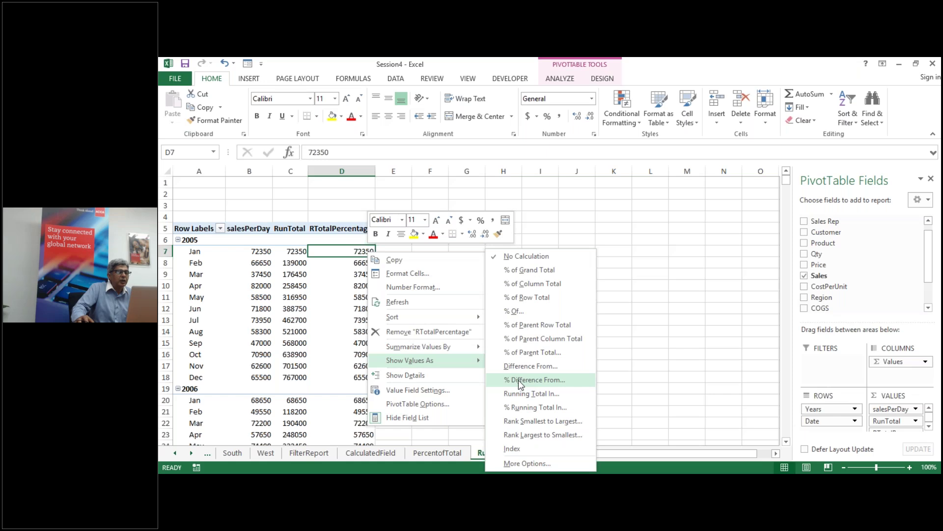
pyautogui.click(530, 407)
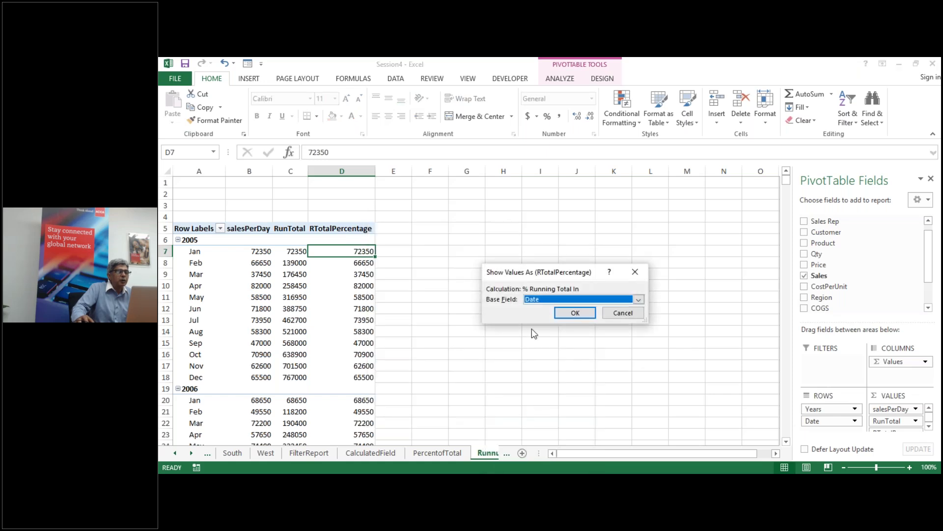
pyautogui.click(572, 312)
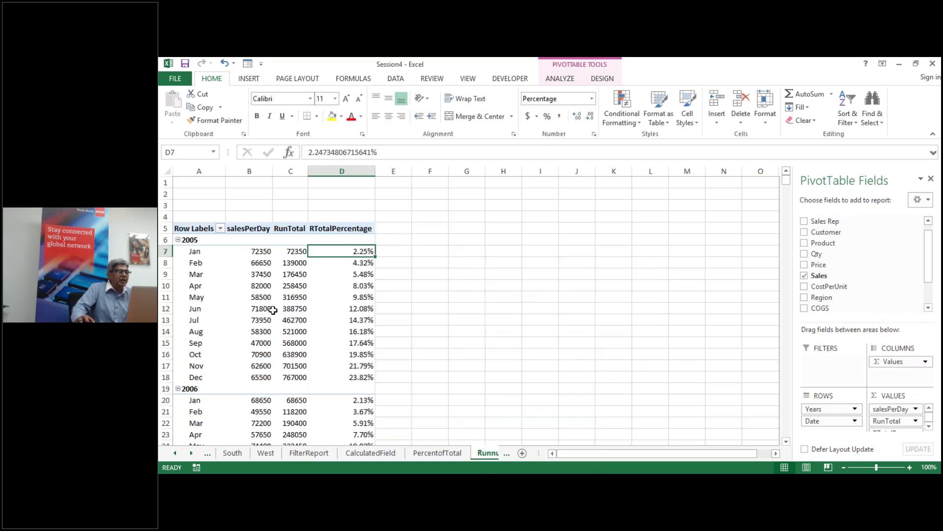
pyautogui.scroll(-1, 319, 319)
pyautogui.scroll(-1, 320, 320)
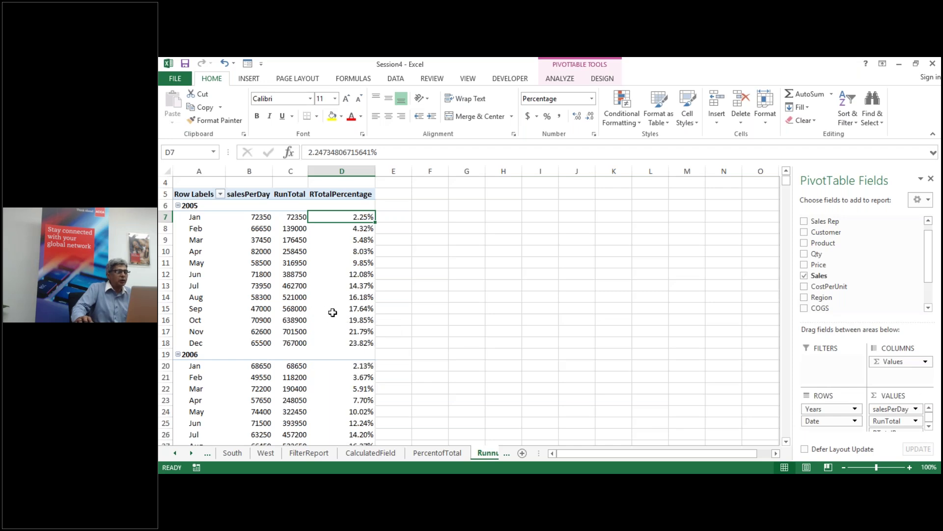
# Step: Browse the Percentoff and Difference sheets, then return to RunnungTotal
pyautogui.scroll(-6, 327, 313)
pyautogui.scroll(2, 333, 313)
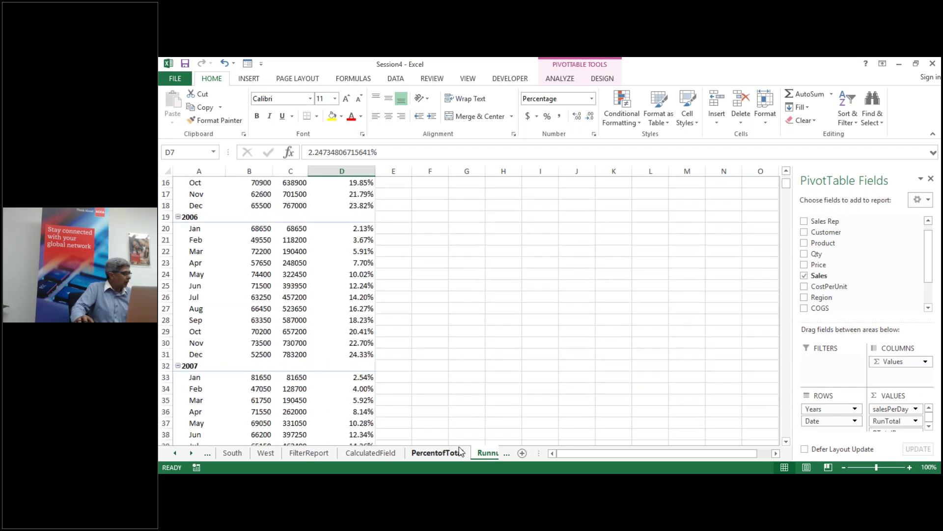
pyautogui.click(501, 453)
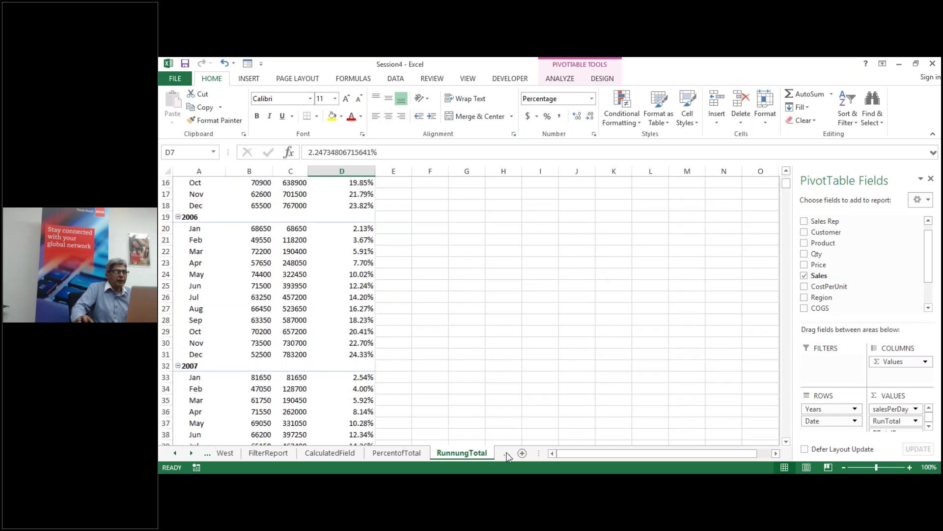
pyautogui.click(487, 453)
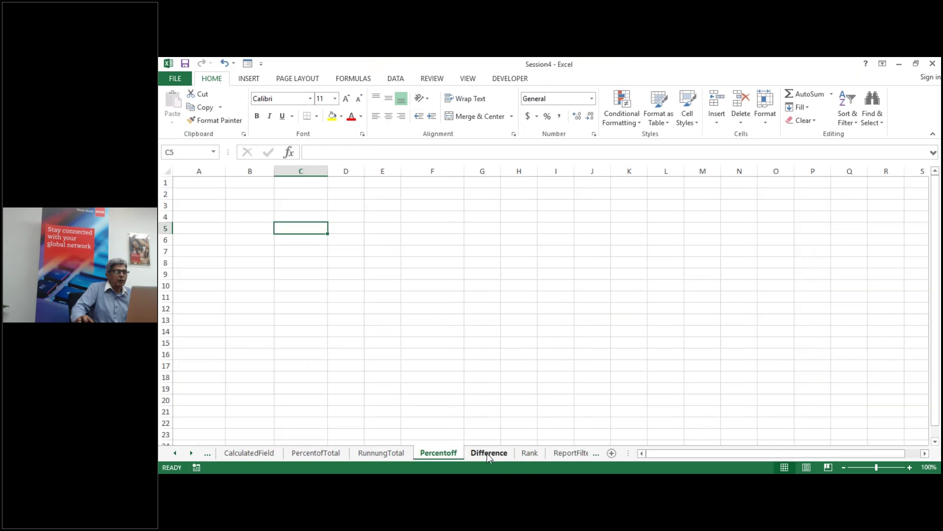
pyautogui.click(487, 453)
pyautogui.click(443, 452)
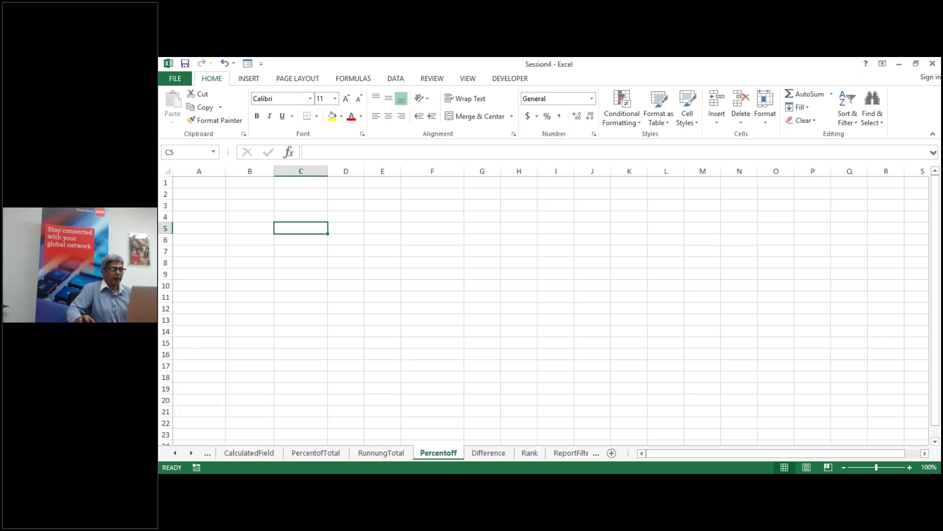
pyautogui.click(172, 452)
pyautogui.click(172, 452)
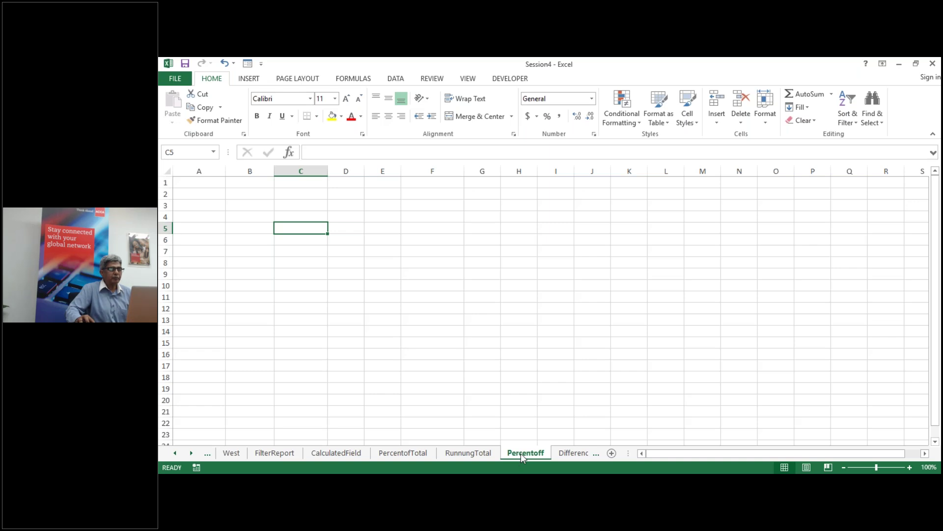
pyautogui.click(477, 453)
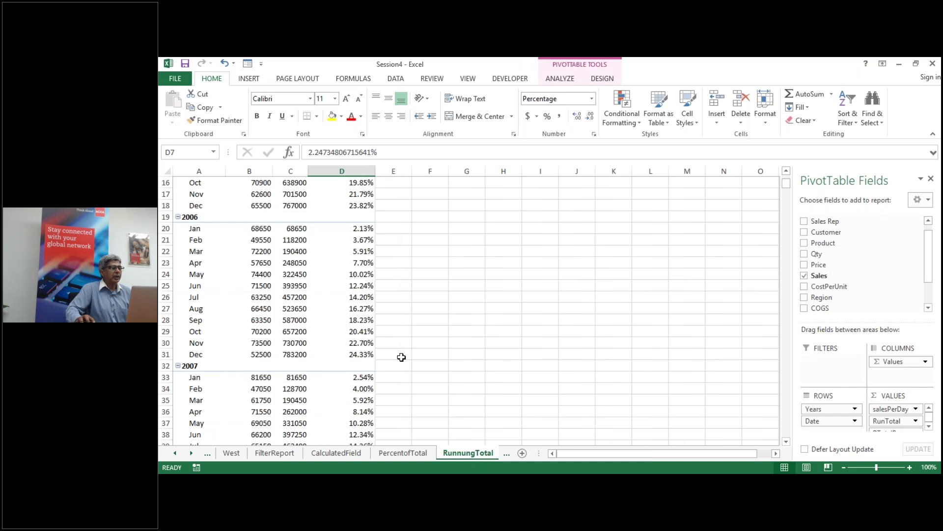
# Step: Look through Percentoff, Rank, ReportFilterPages, Slicer and Dashboard sheets, ending on Rank
pyautogui.click(505, 454)
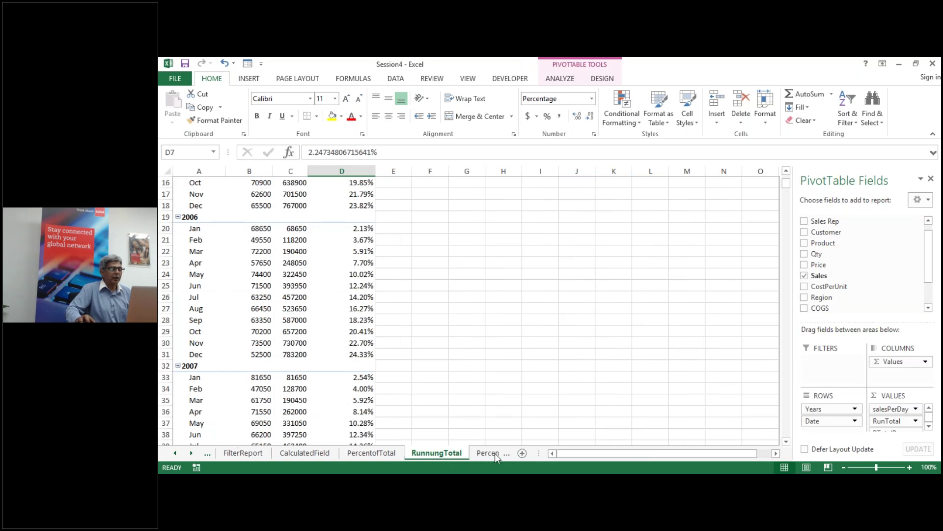
pyautogui.click(488, 452)
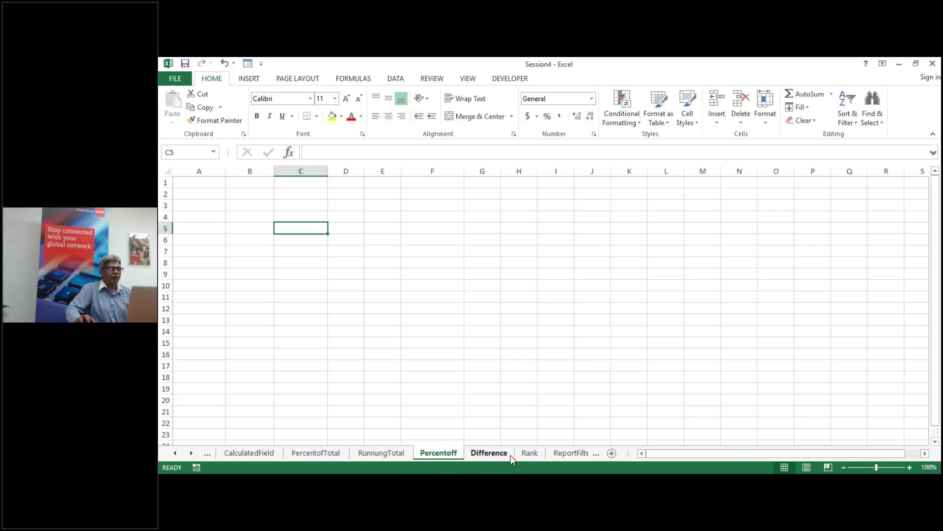
pyautogui.click(531, 454)
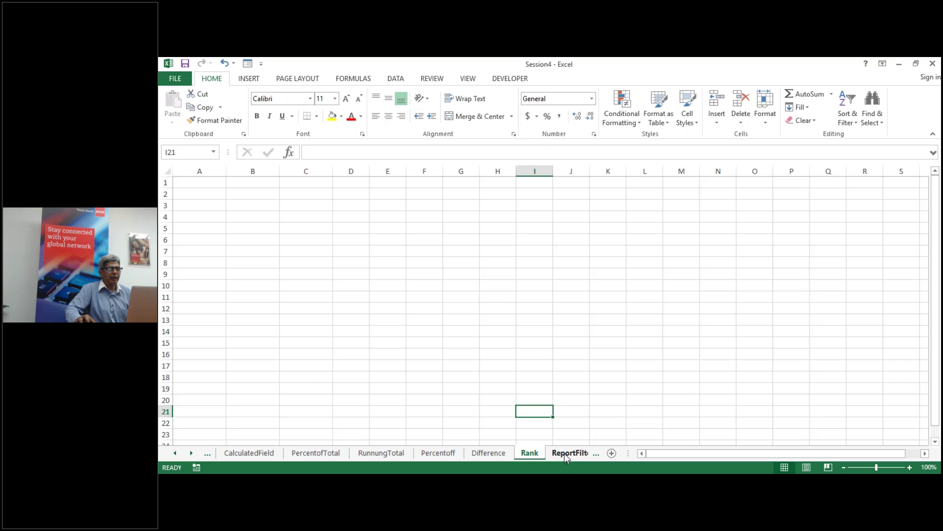
pyautogui.click(564, 453)
pyautogui.click(574, 453)
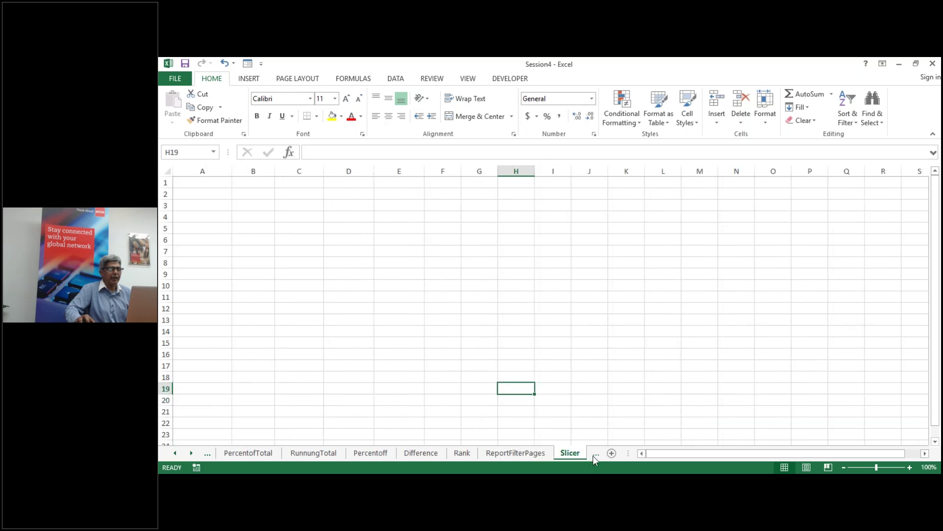
pyautogui.click(593, 455)
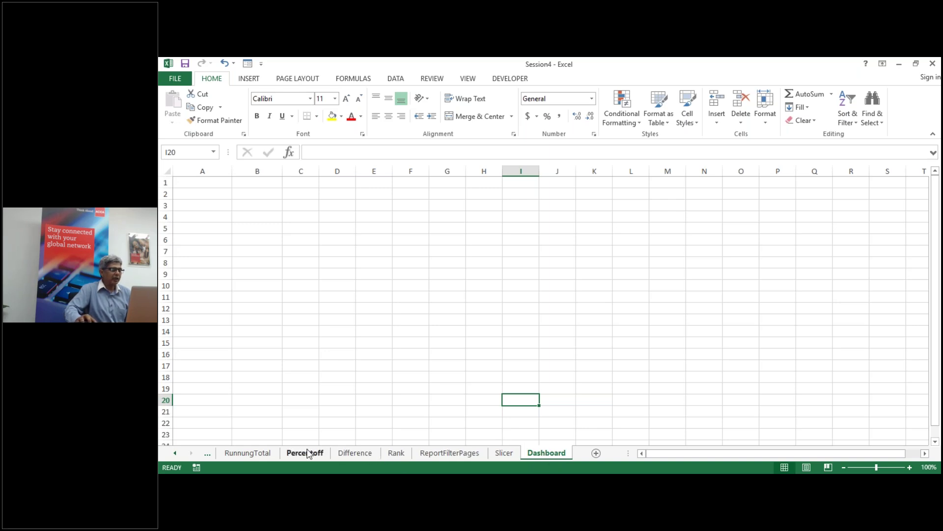
pyautogui.click(395, 453)
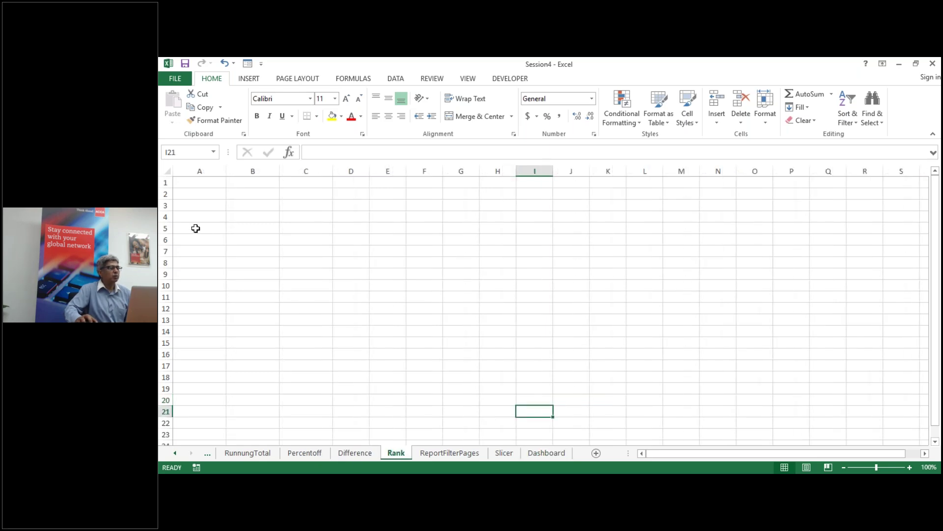
# Step: Insert a PivotTable at A5 of the Rank sheet using the ptdata range
pyautogui.click(194, 229)
pyautogui.press('alt')
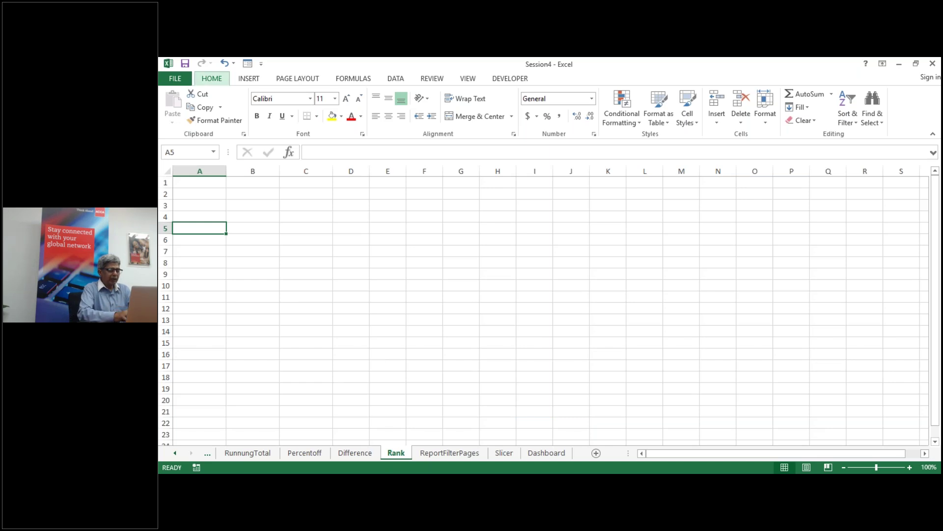
pyautogui.press('n')
pyautogui.press('v')
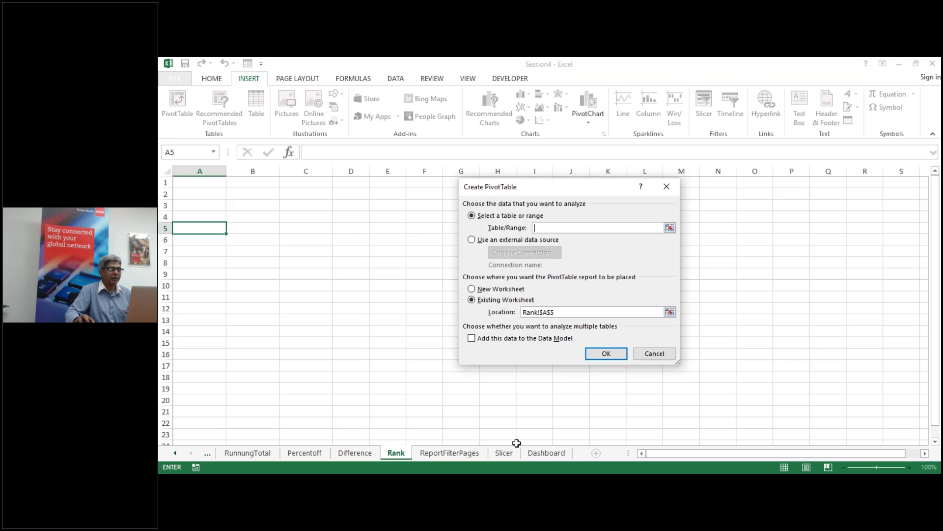
pyautogui.write('pt')
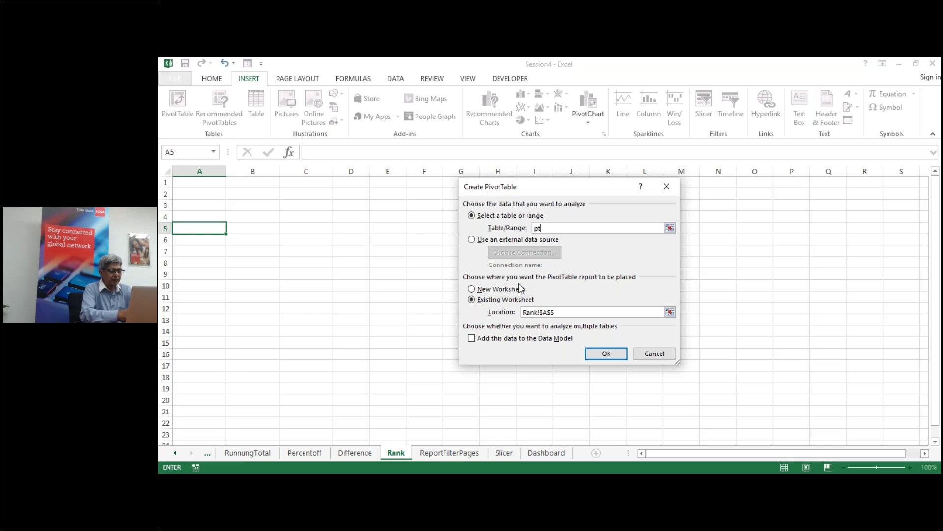
pyautogui.write('data')
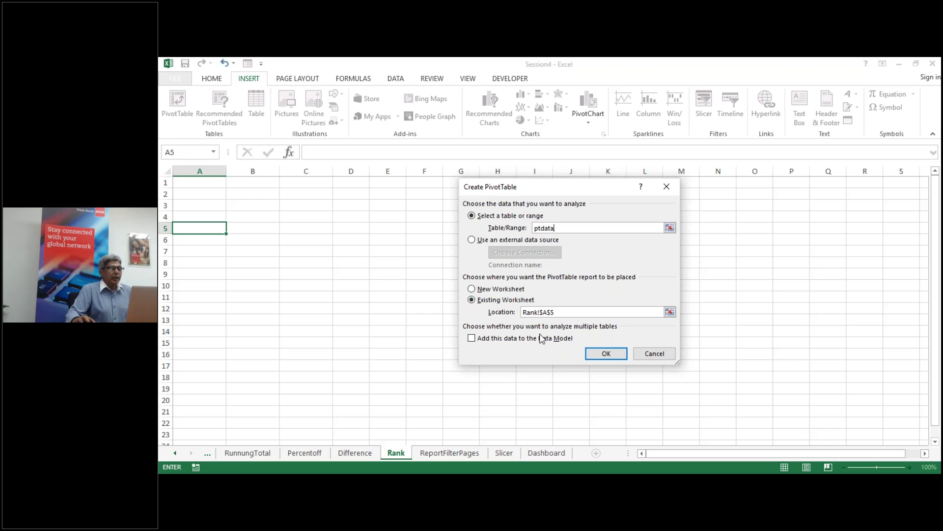
pyautogui.click(606, 354)
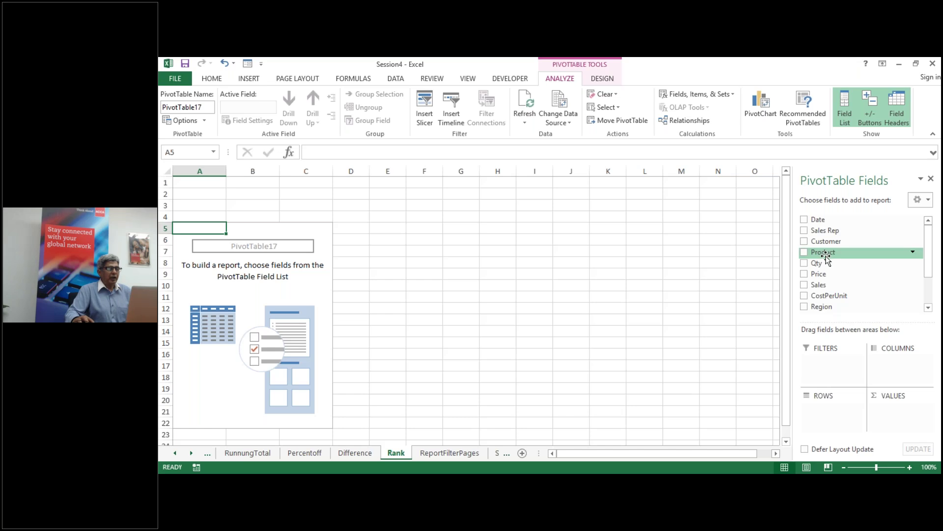
# Step: Add Date to rows grouped by years and months, then add Sales to Values twice
pyautogui.click(805, 221)
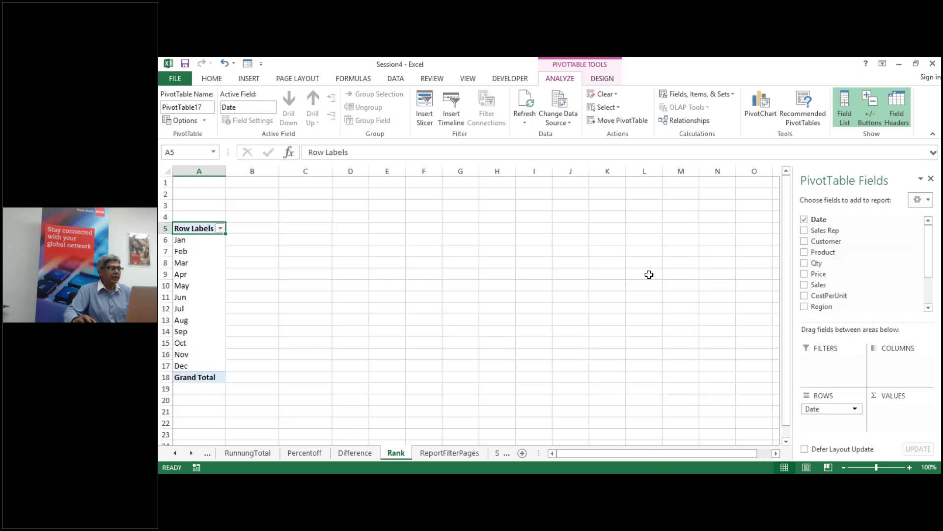
pyautogui.rightClick(180, 251)
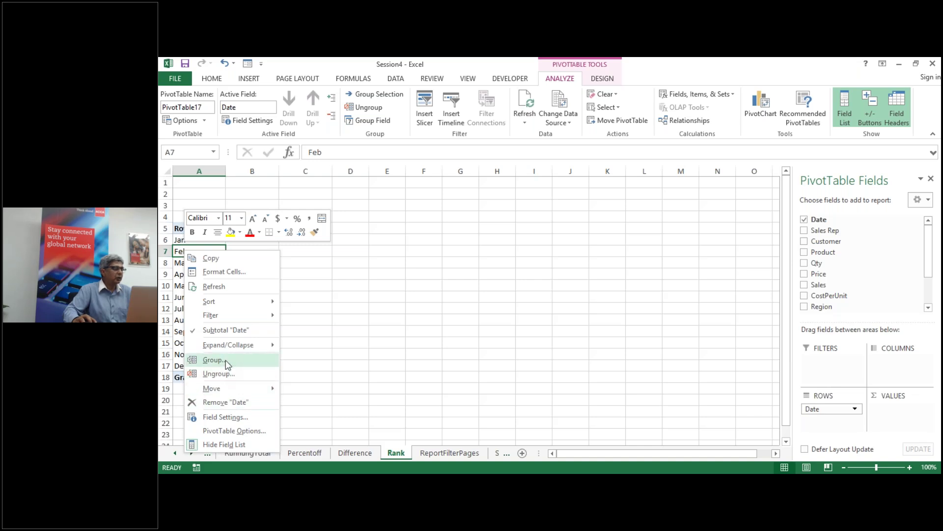
pyautogui.click(231, 360)
pyautogui.click(218, 428)
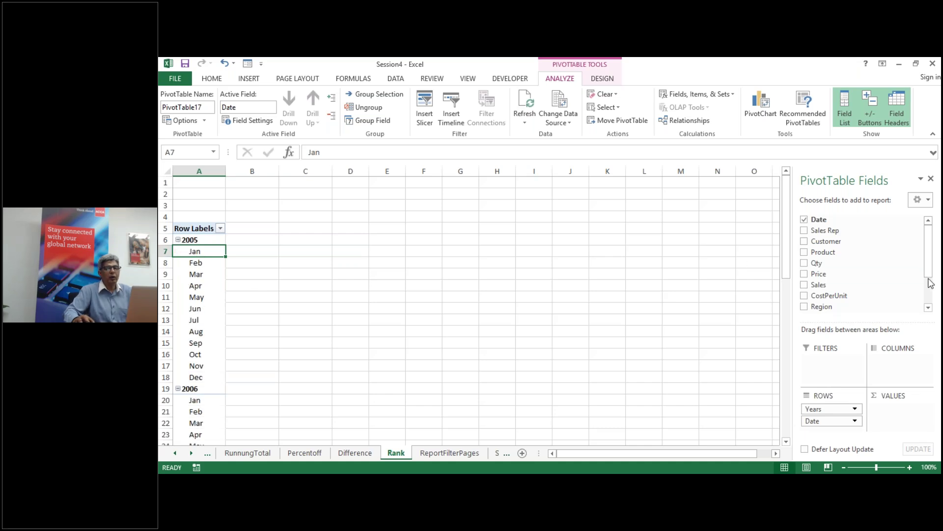
pyautogui.moveTo(828, 284); pyautogui.dragTo(905, 418)
pyautogui.moveTo(849, 284); pyautogui.dragTo(890, 428)
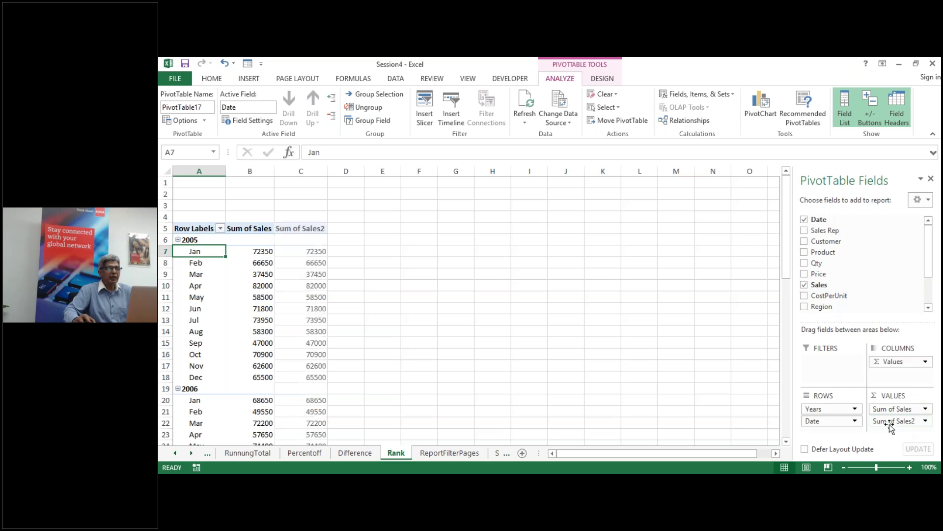
# Step: Show Sum of Sales2 as Rank Smallest to Largest within each year
pyautogui.rightClick(317, 253)
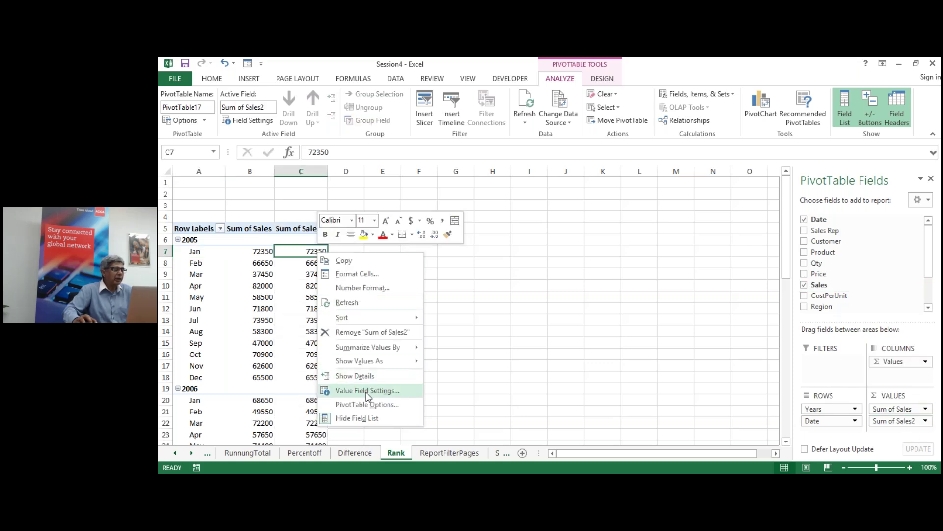
pyautogui.moveTo(379, 366)
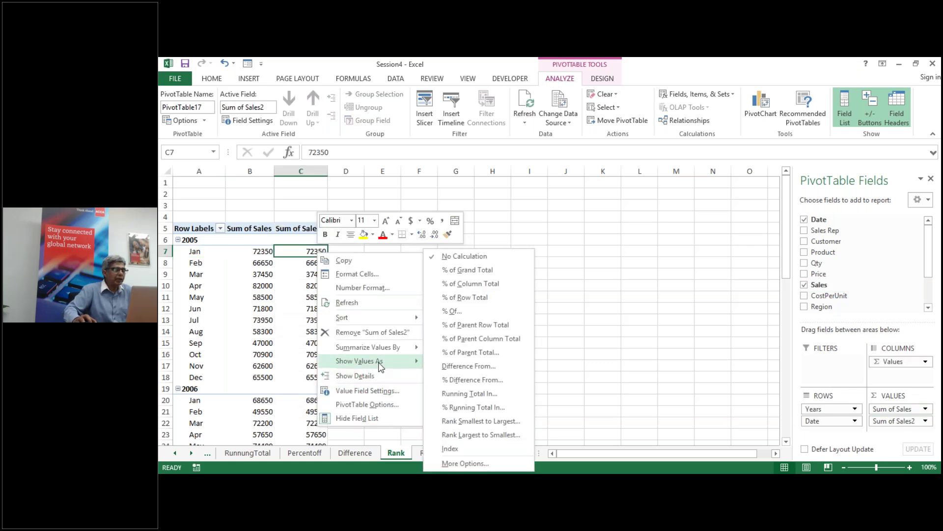
pyautogui.click(475, 421)
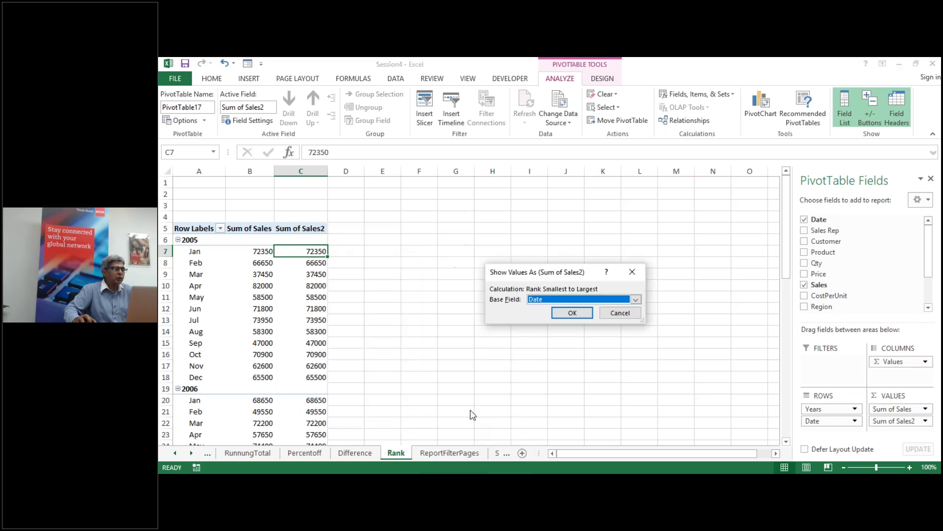
pyautogui.click(573, 316)
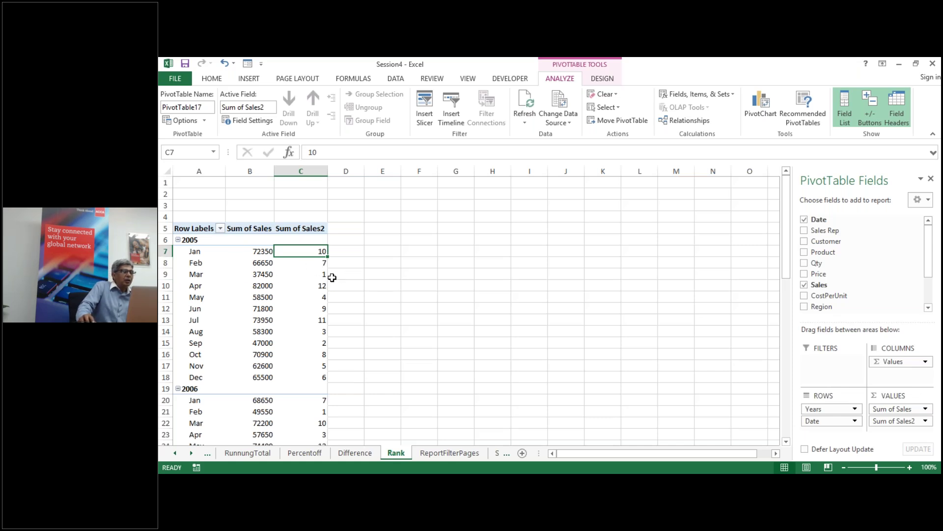
# Step: Switch Sum of Sales2 to Rank Largest to Smallest with base field Date
pyautogui.rightClick(309, 252)
pyautogui.moveTo(354, 360)
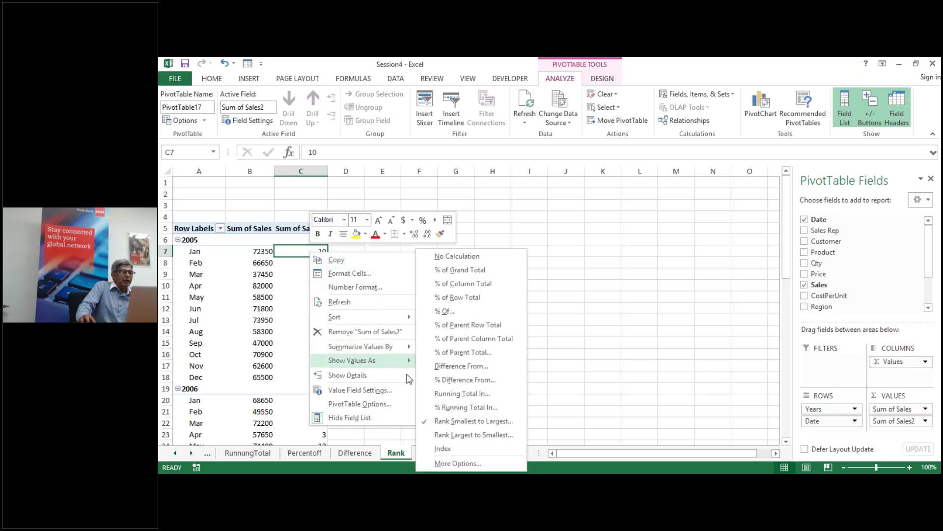
pyautogui.click(450, 435)
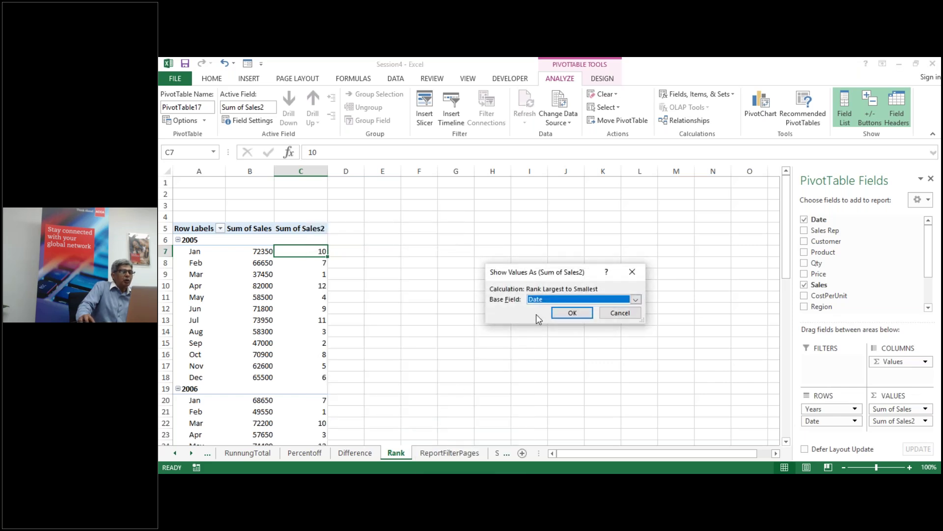
pyautogui.click(573, 313)
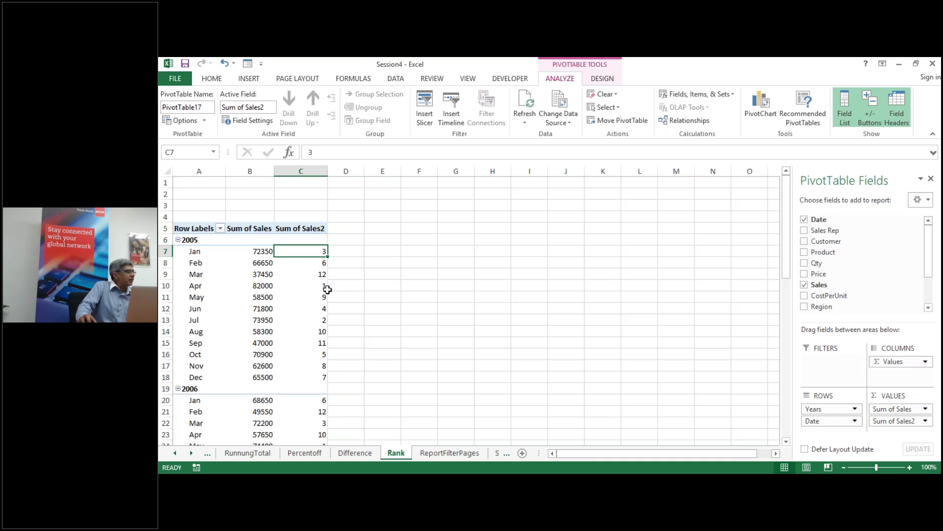
pyautogui.scroll(-4, 324, 290)
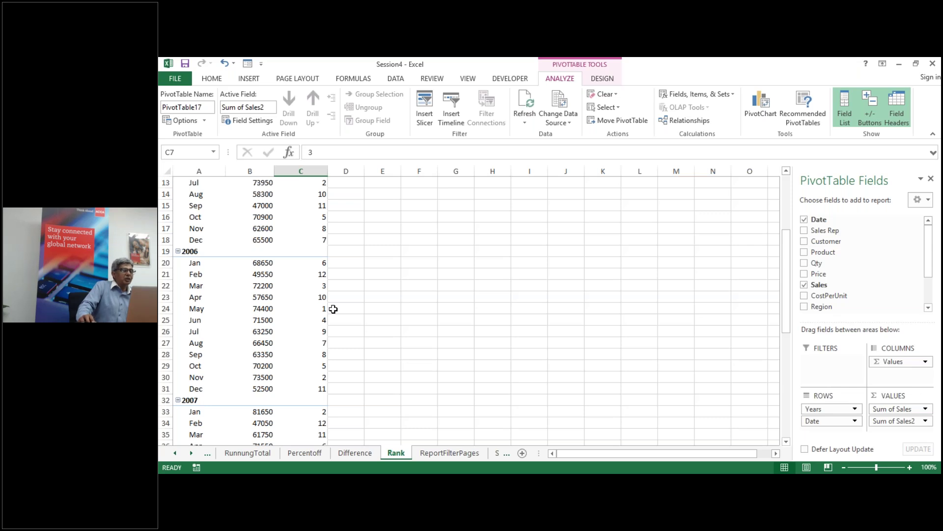
pyautogui.scroll(-5, 333, 309)
pyautogui.scroll(9, 304, 309)
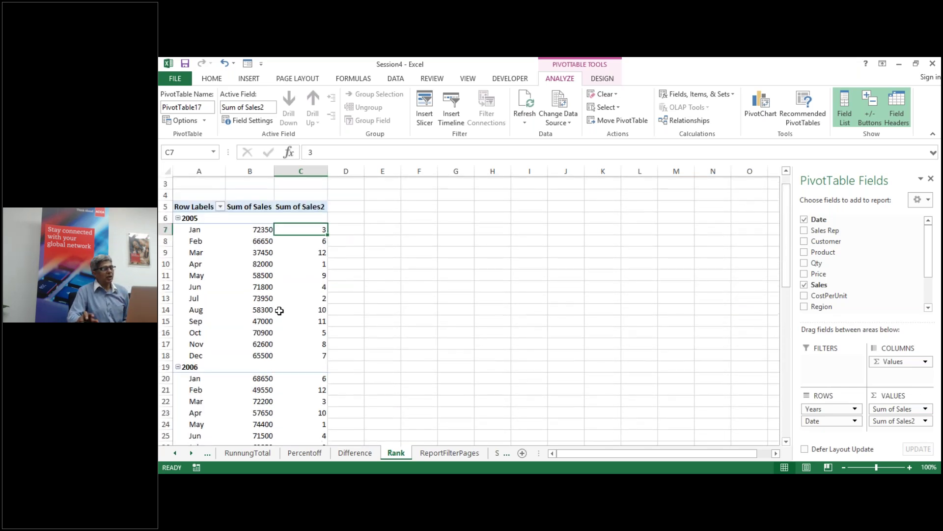
pyautogui.scroll(1, 279, 310)
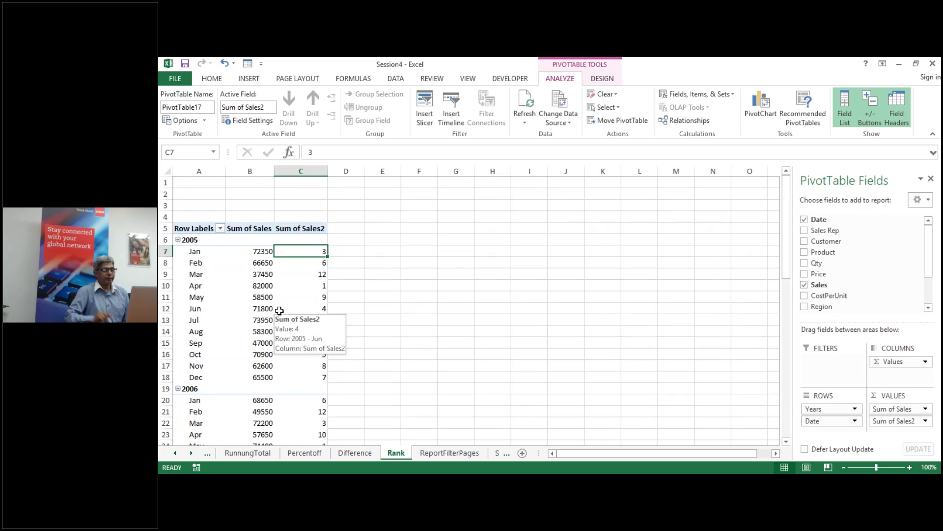
# Step: Move from the Rank sheet via ReportFilterPages to the empty Slicer sheet
pyautogui.click(429, 455)
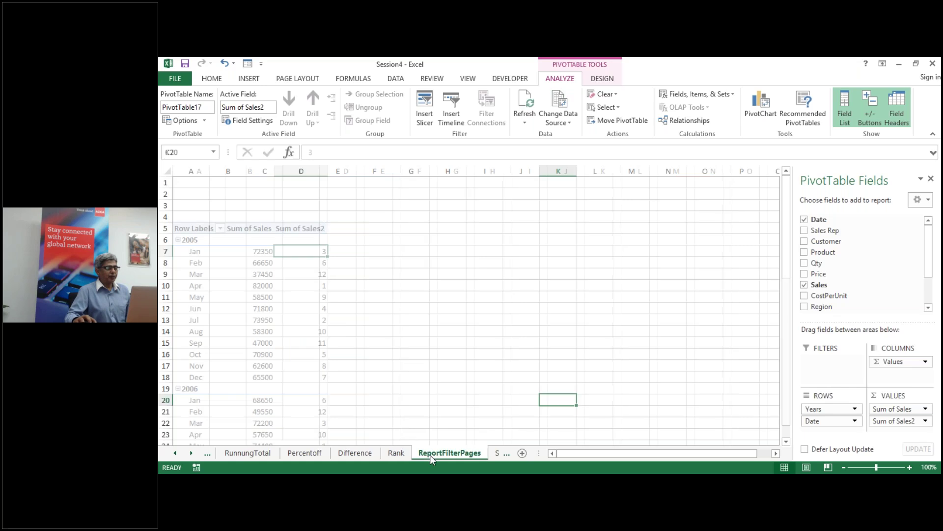
pyautogui.click(497, 455)
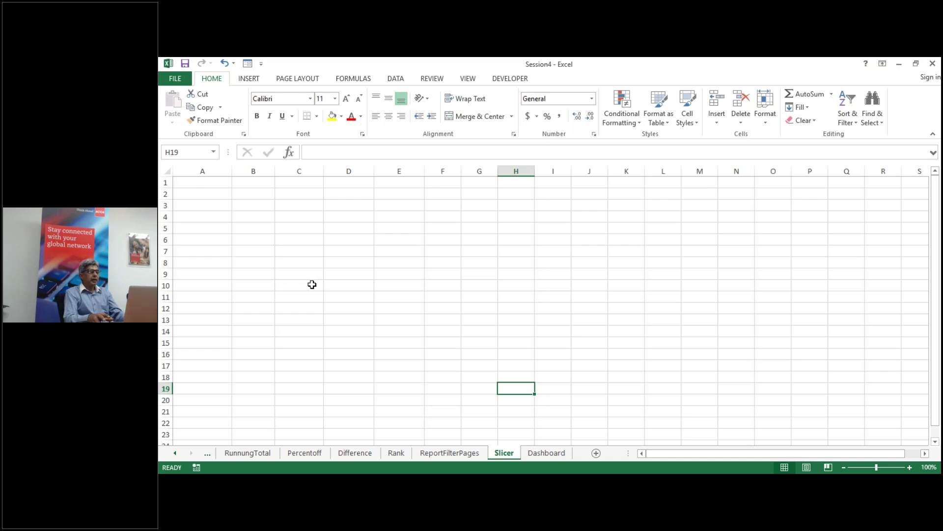
# Step: Insert a new PivotTable at cell A5 of the Slicer sheet
pyautogui.click(199, 228)
pyautogui.press('alt')
pyautogui.press('n')
pyautogui.write('v')
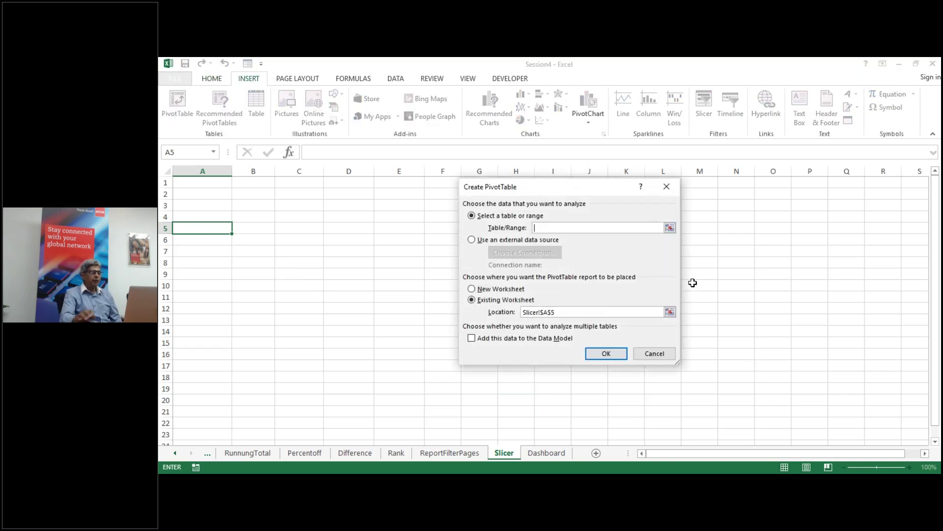
pyautogui.write('ptdata')
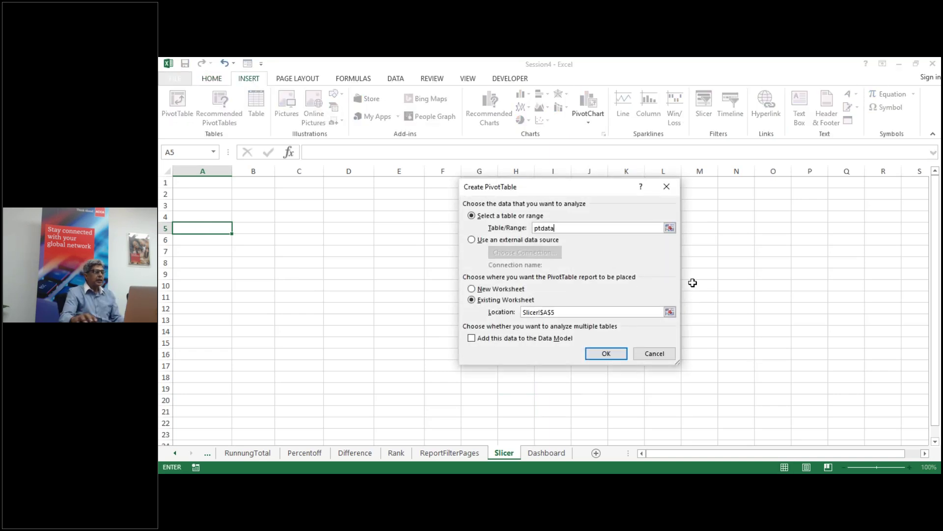
pyautogui.click(604, 354)
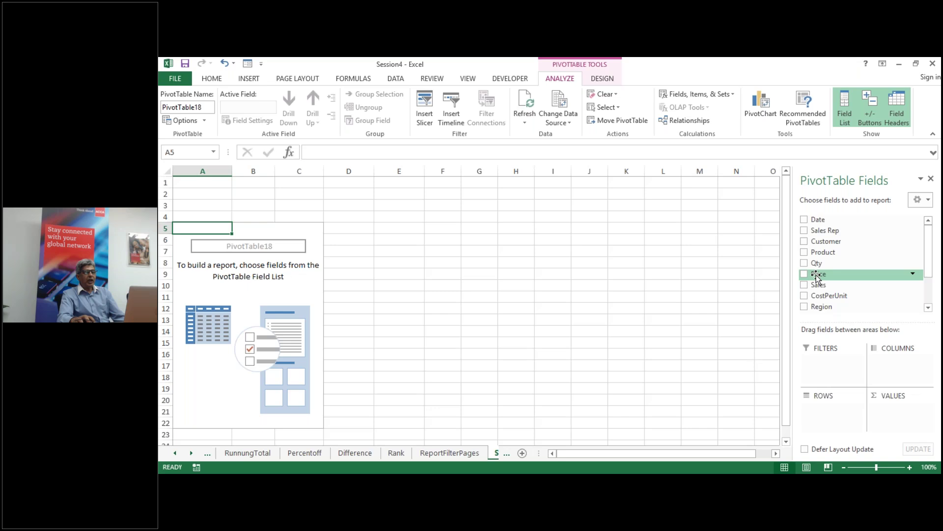
# Step: Put Product in rows and Sum of Sales in values
pyautogui.click(805, 254)
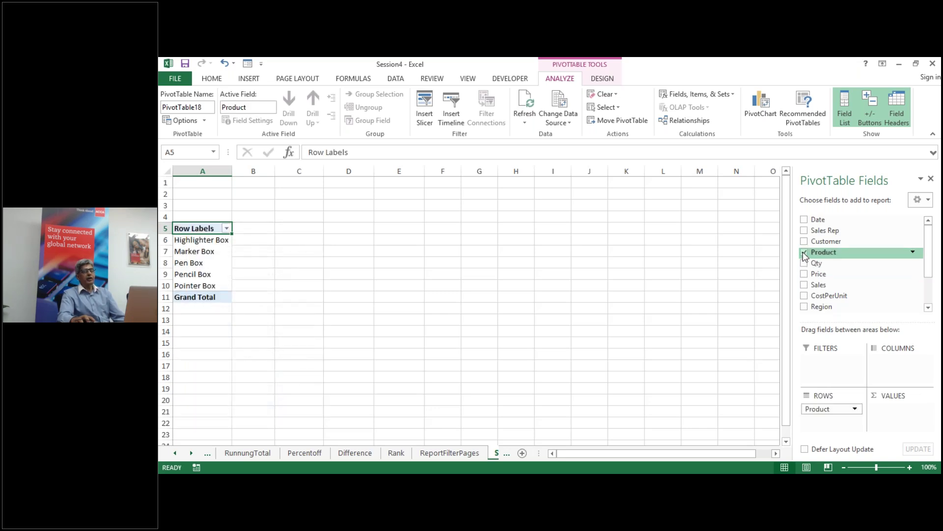
pyautogui.click(804, 285)
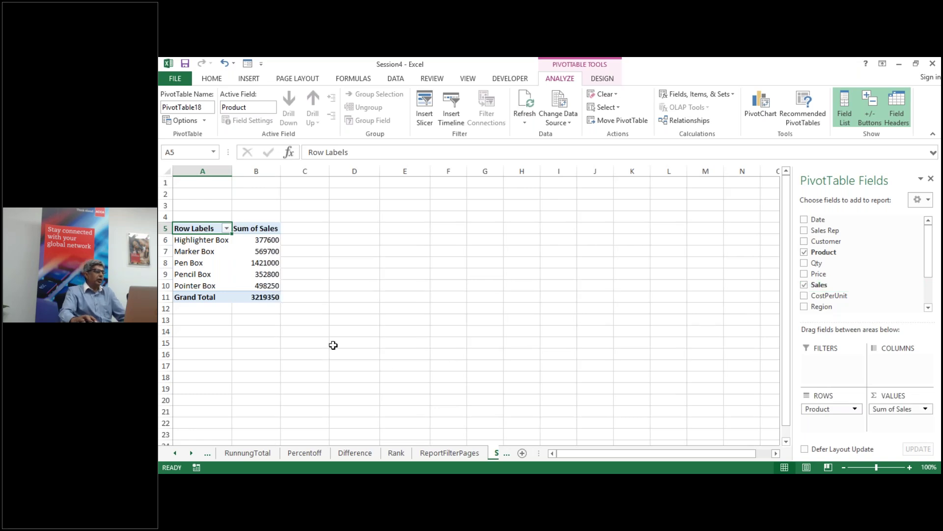
pyautogui.click(268, 263)
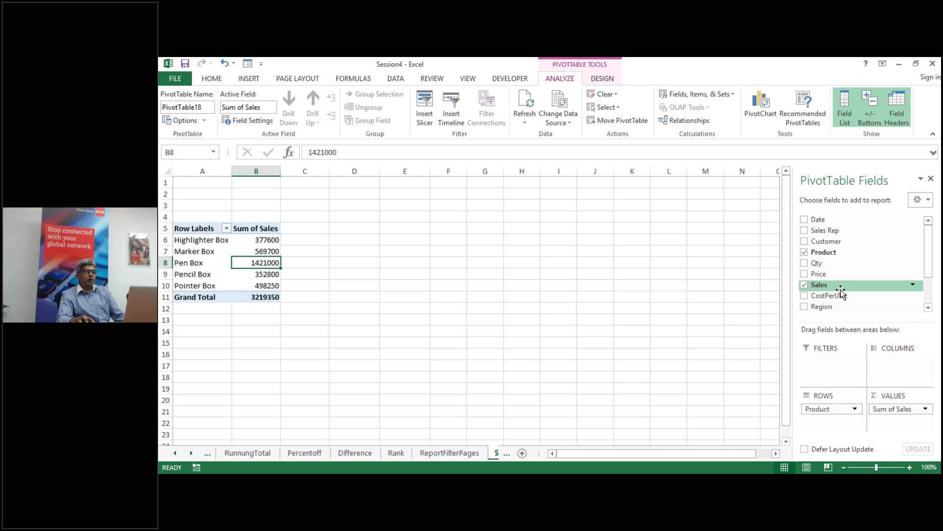
# Step: Add Region and Customer report filters, filtering to Central and ABC Company
pyautogui.moveTo(834, 310); pyautogui.dragTo(835, 370)
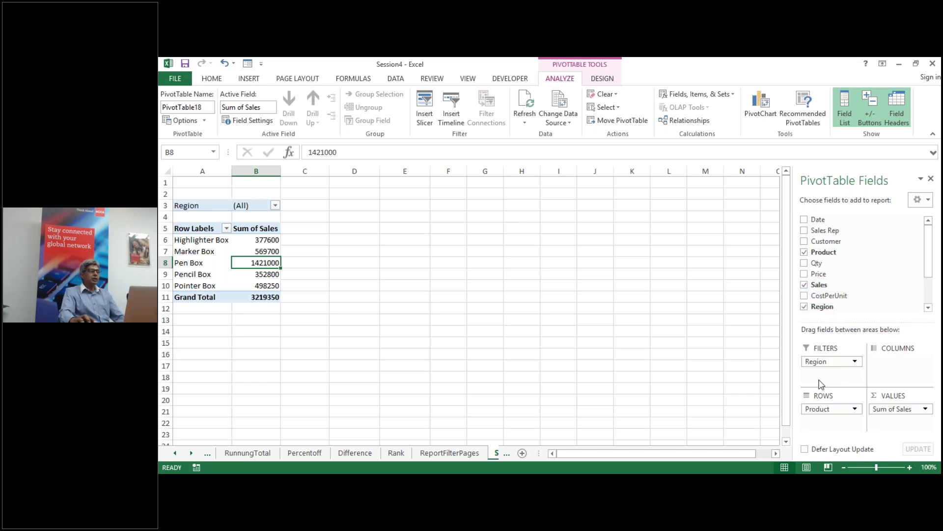
pyautogui.click(275, 206)
pyautogui.click(193, 240)
pyautogui.click(225, 350)
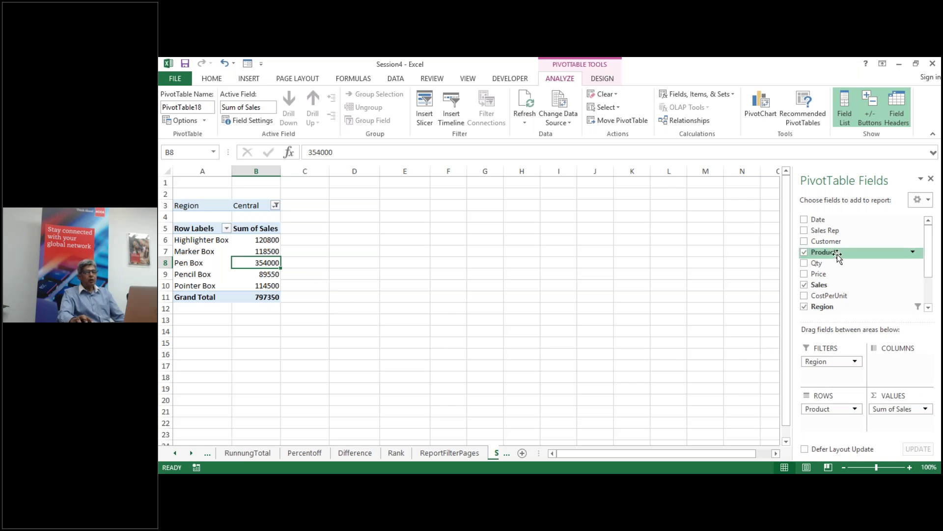
pyautogui.moveTo(839, 244); pyautogui.dragTo(835, 374)
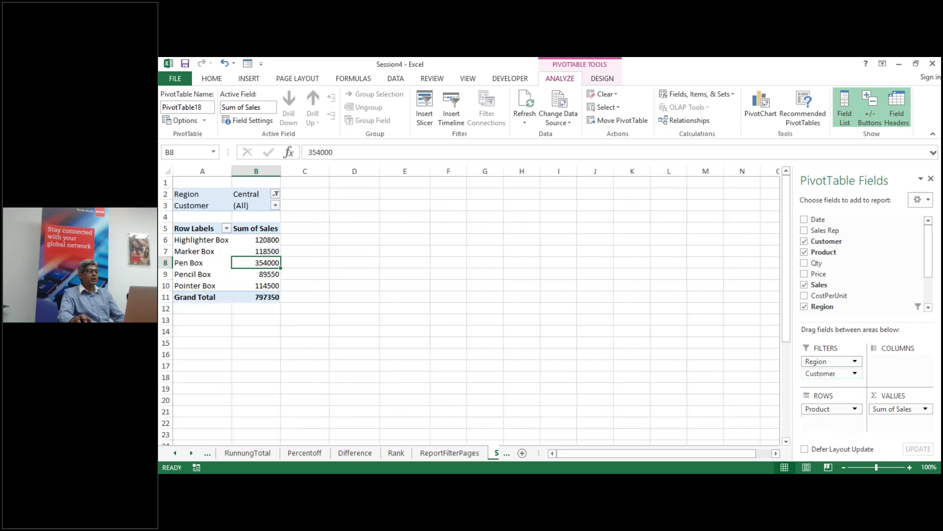
pyautogui.click(276, 206)
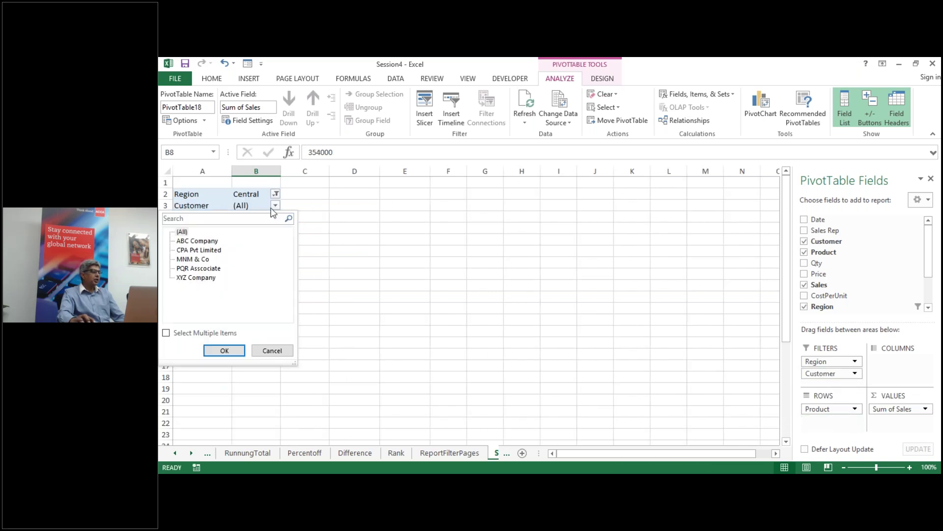
pyautogui.click(211, 242)
pyautogui.click(224, 350)
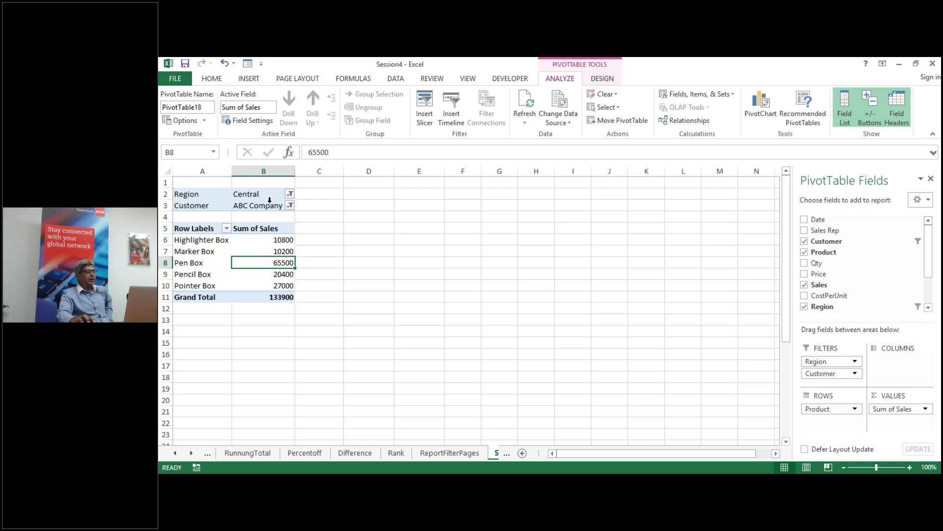
# Step: Reset both filters to (All) and remove the Region filter
pyautogui.click(291, 194)
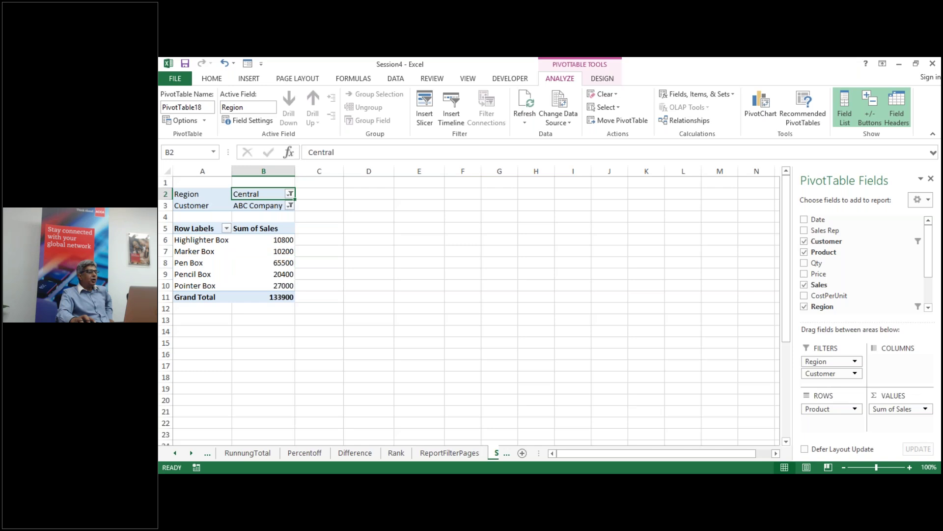
pyautogui.click(291, 195)
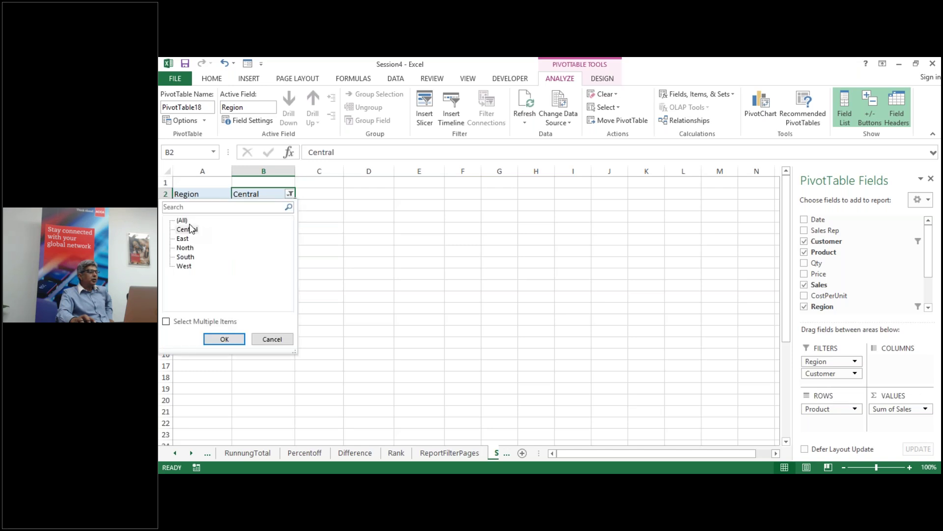
pyautogui.click(233, 339)
pyautogui.click(291, 206)
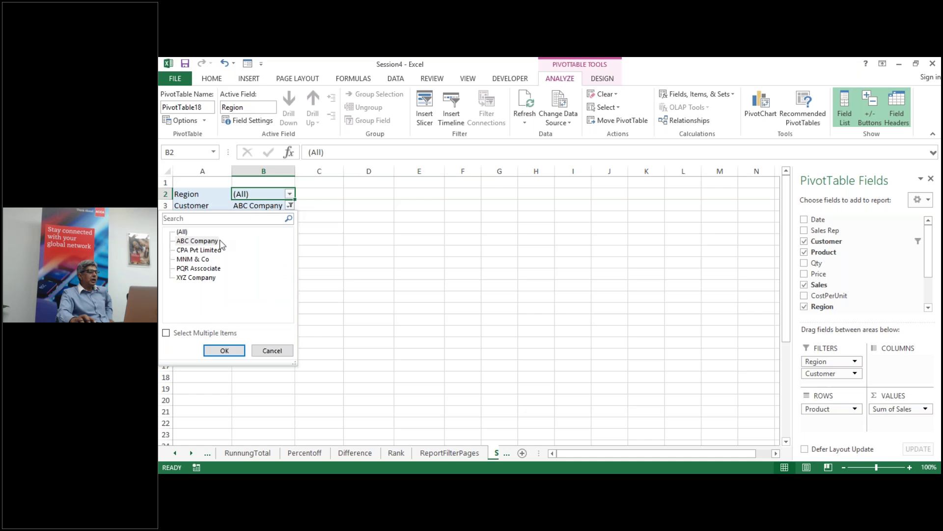
pyautogui.click(184, 232)
pyautogui.click(224, 350)
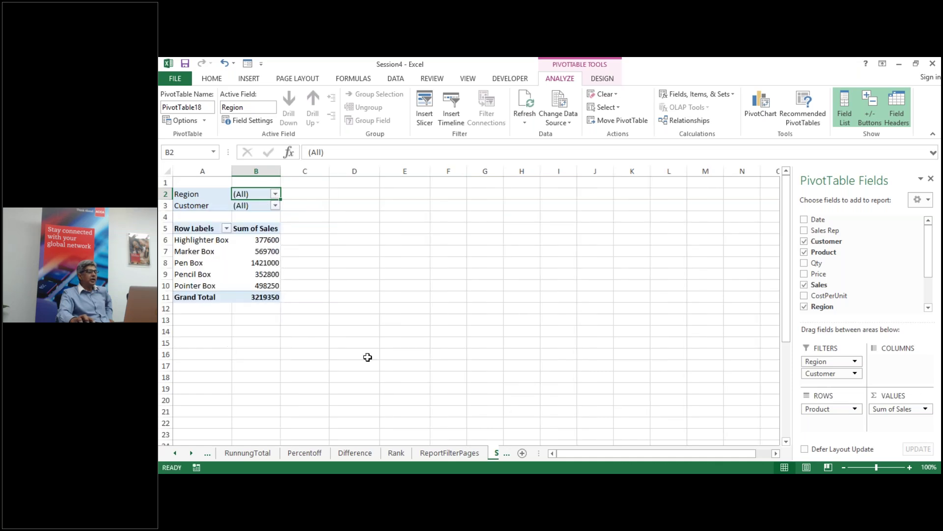
pyautogui.moveTo(813, 362); pyautogui.dragTo(844, 255)
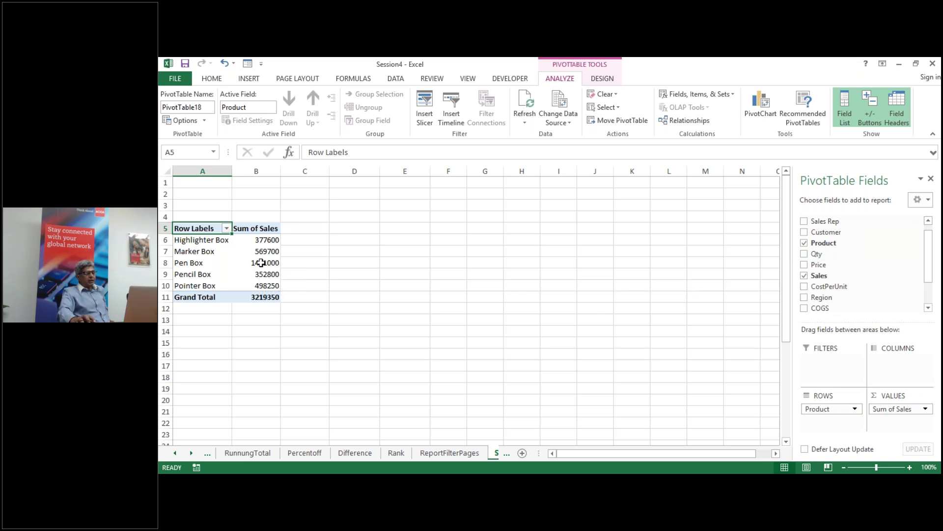
# Step: Select the Pen Box Sum of Sales cell B8 in the pivot
pyautogui.click(261, 263)
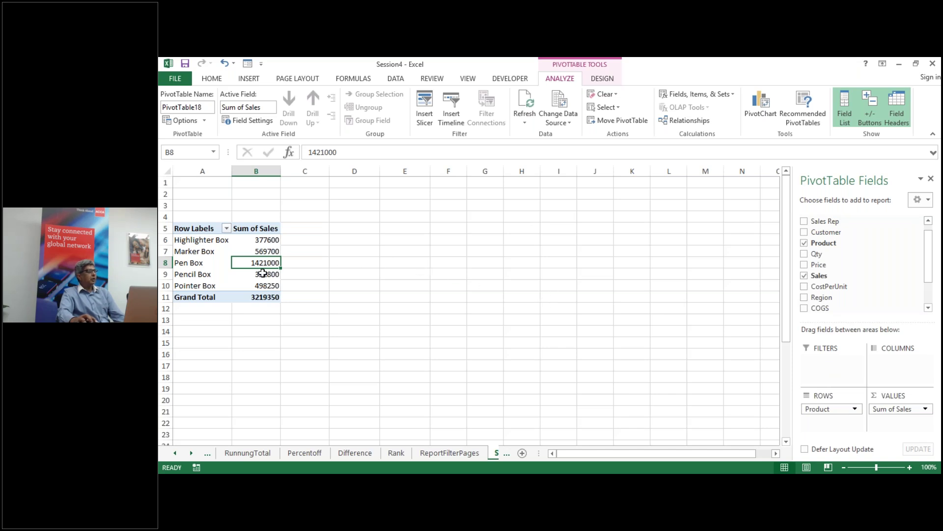
pyautogui.moveTo(269, 265)
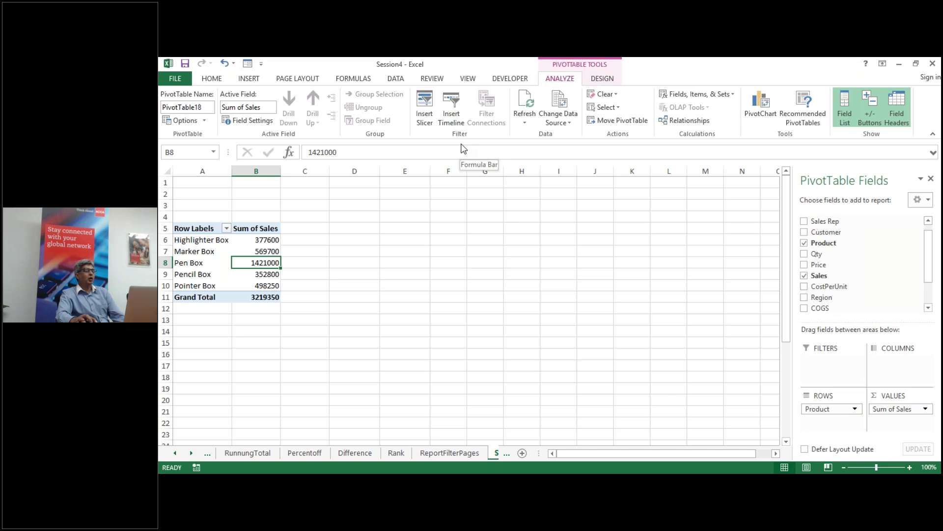
# Step: Insert Region, Customer and Years slicers for PivotTable18
pyautogui.click(426, 120)
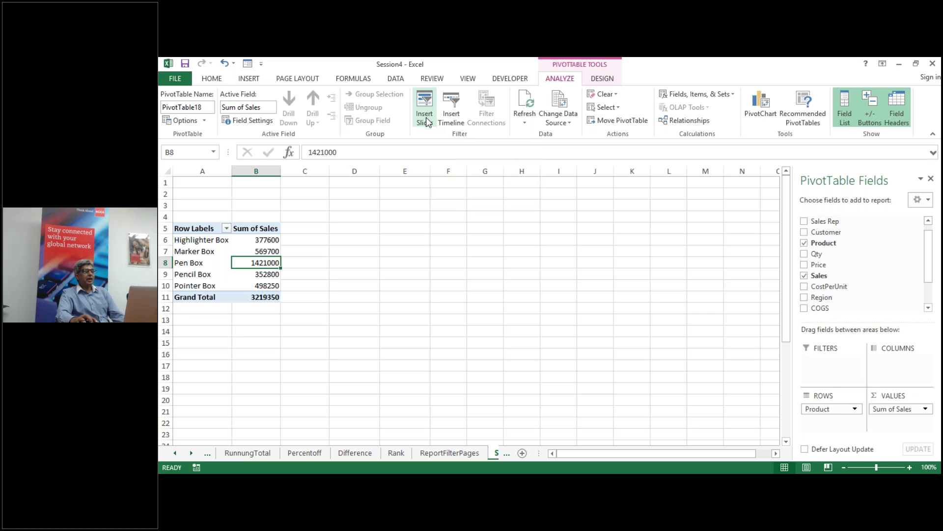
pyautogui.moveTo(696, 200); pyautogui.dragTo(656, 195)
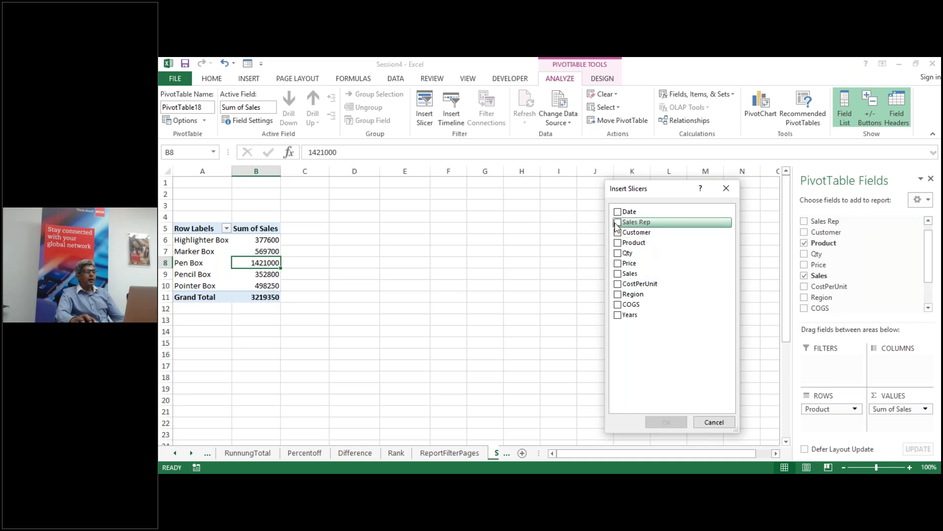
pyautogui.click(618, 294)
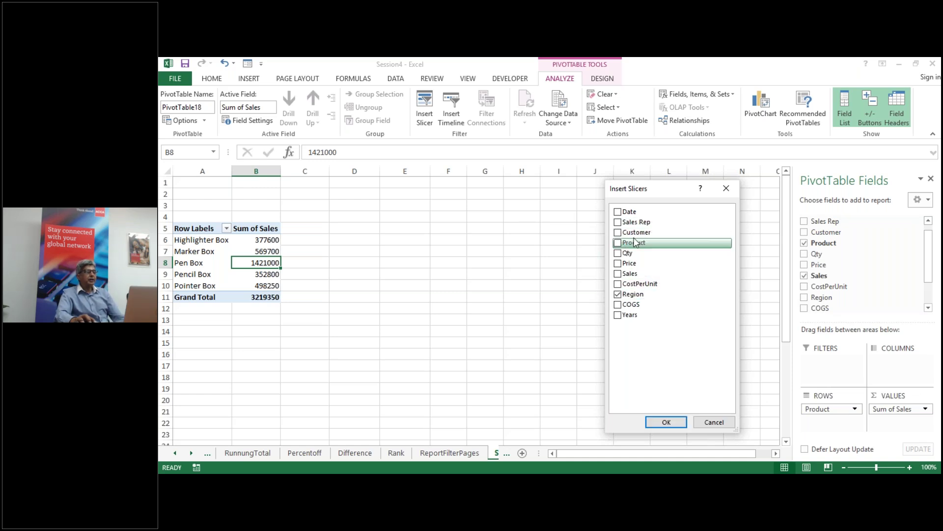
pyautogui.click(618, 233)
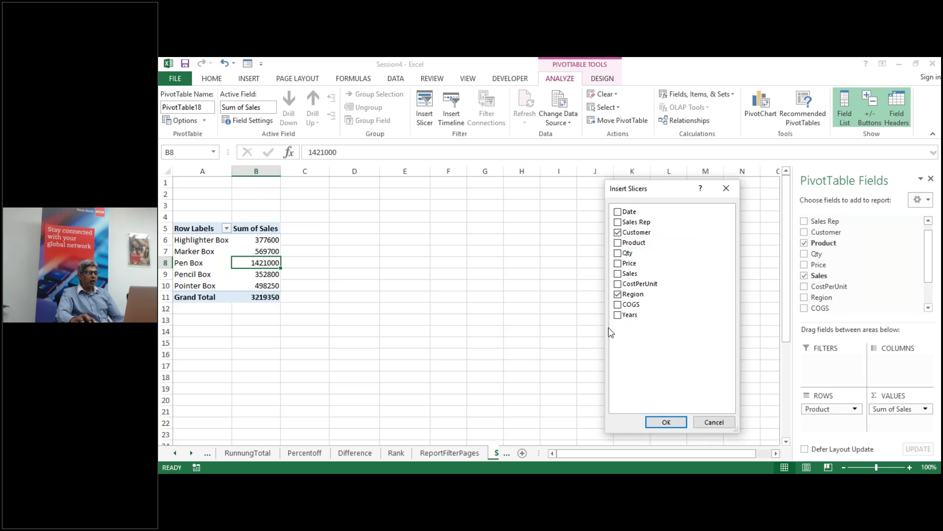
pyautogui.click(617, 315)
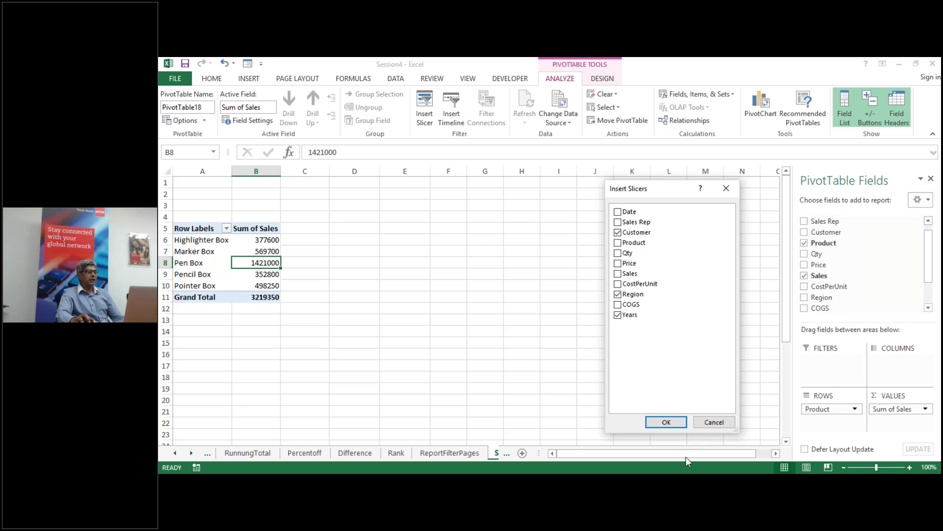
pyautogui.click(672, 424)
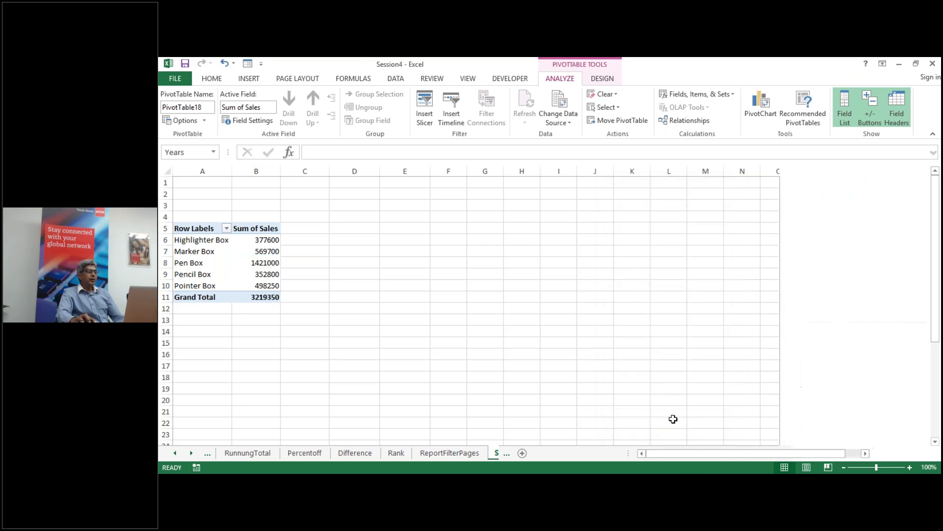
# Step: Spread the Years, Region and Customer slicers out beside each other
pyautogui.moveTo(515, 270); pyautogui.dragTo(622, 222)
pyautogui.moveTo(510, 245); pyautogui.dragTo(733, 229)
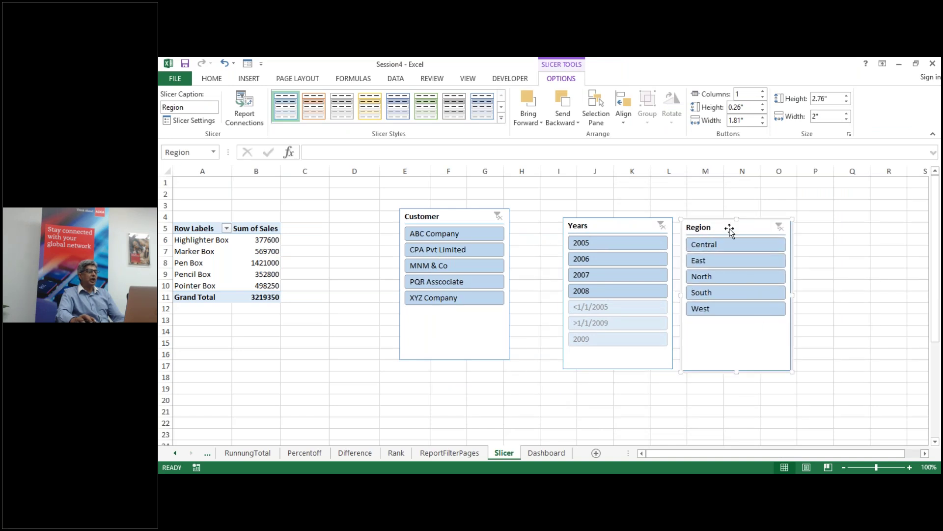
pyautogui.moveTo(450, 216); pyautogui.dragTo(491, 229)
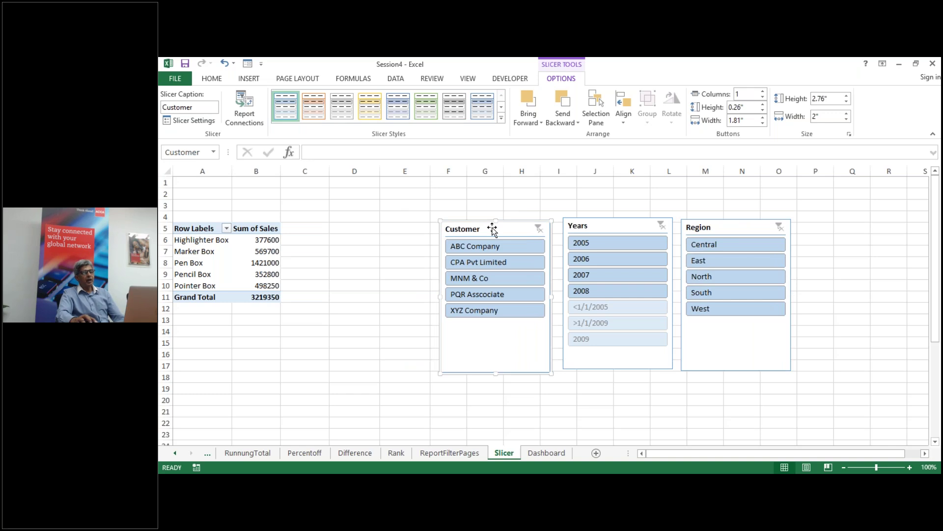
# Step: Delete the Years slicer and place Region next to Customer
pyautogui.click(611, 225)
pyautogui.rightClick(609, 227)
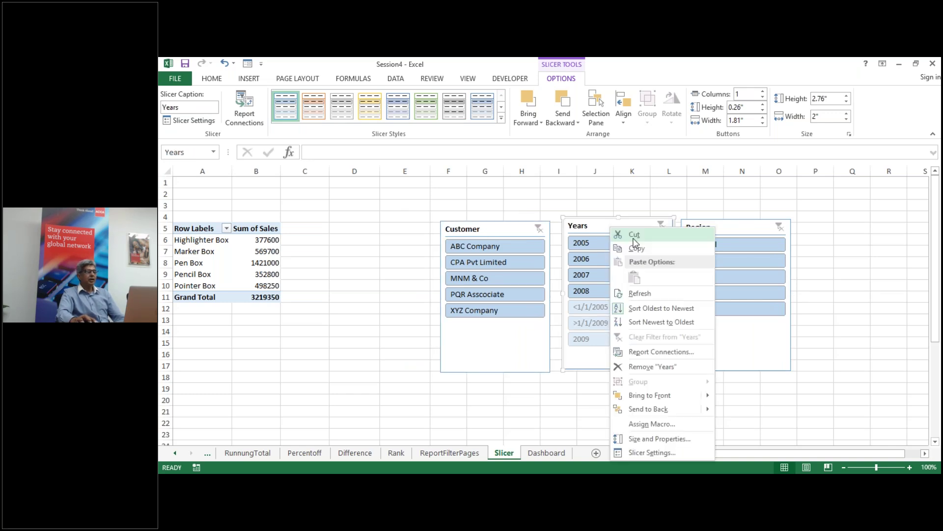
pyautogui.press('Escape')
pyautogui.press('Delete')
pyautogui.moveTo(742, 228); pyautogui.dragTo(611, 229)
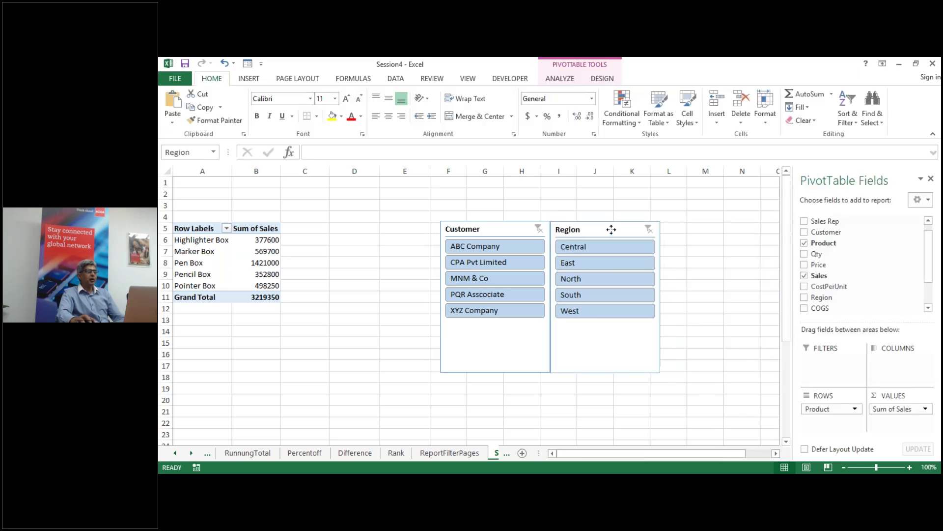
pyautogui.click(611, 229)
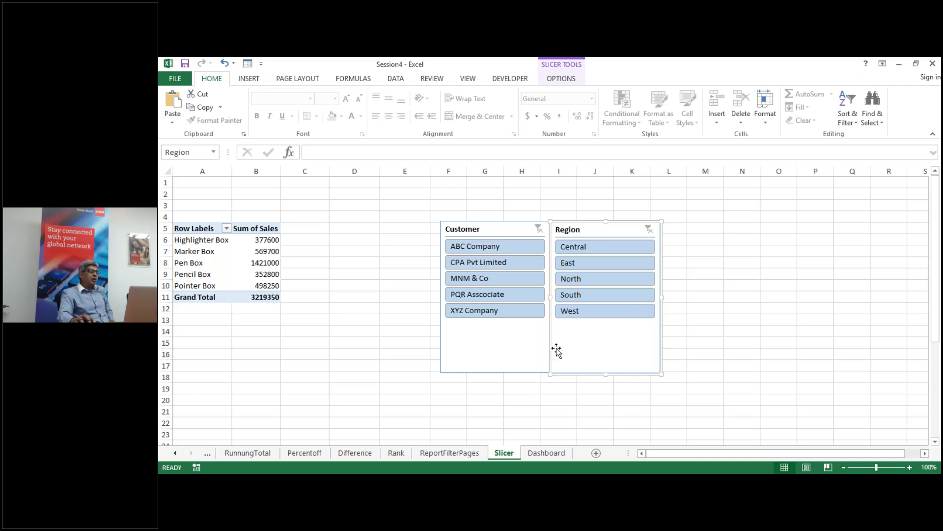
# Step: Filter the pivot by Central and by customers ABC Company, CPA Pvt Limited, PQR Asscociate, XYZ Company
pyautogui.click(463, 247)
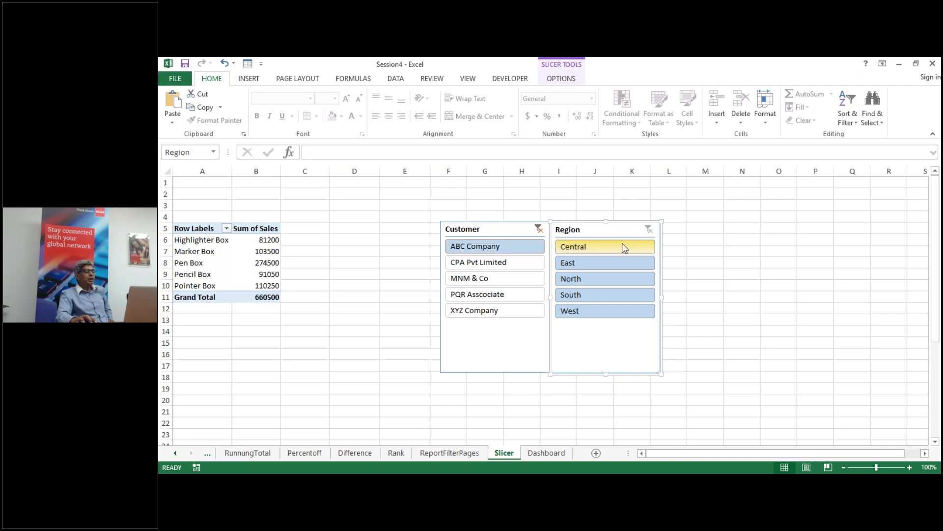
pyautogui.click(584, 248)
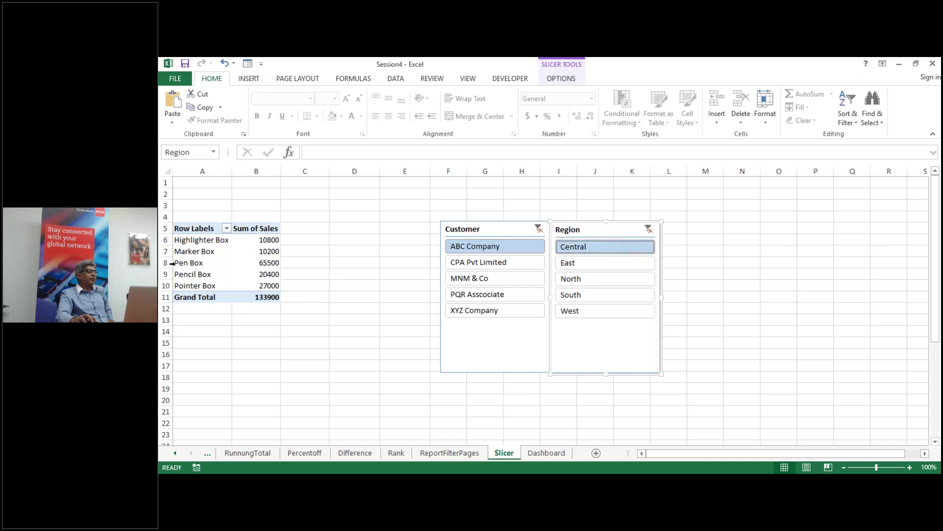
pyautogui.moveTo(261, 252)
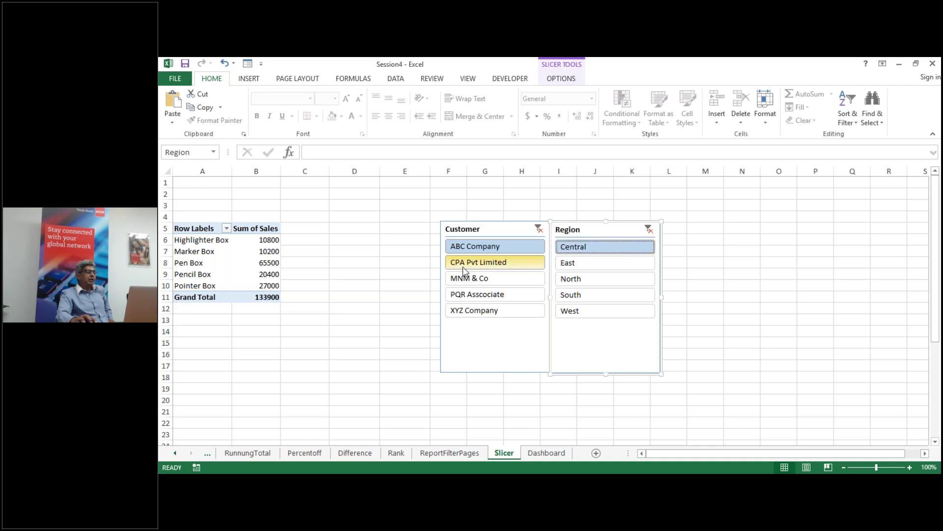
pyautogui.click(476, 263)
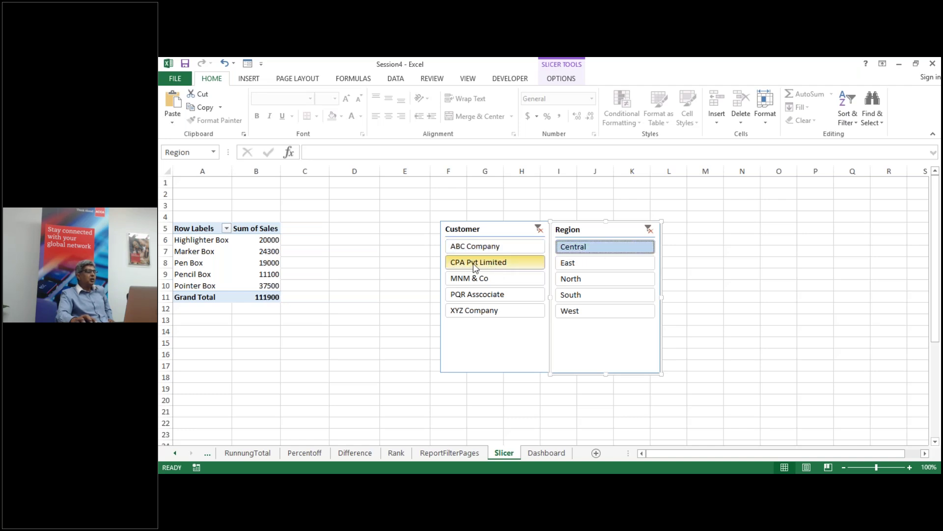
pyautogui.click(589, 251)
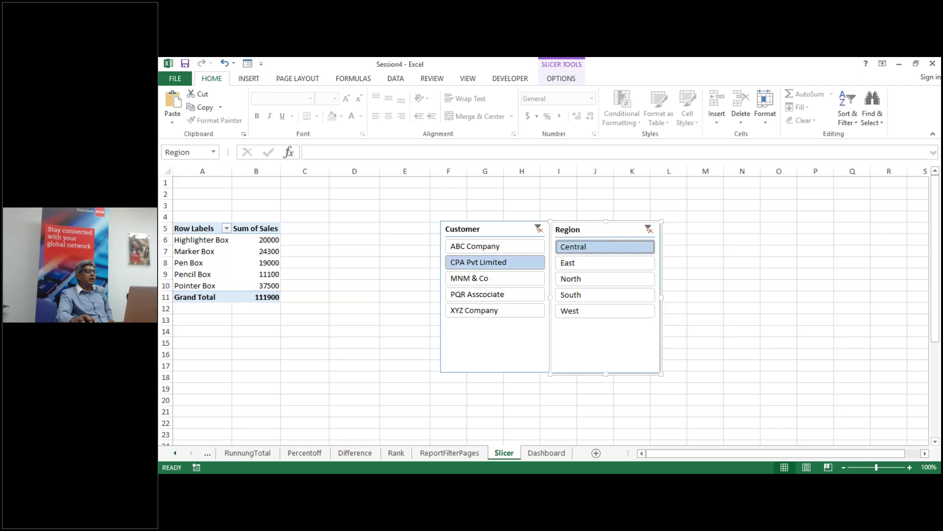
pyautogui.click(500, 262)
pyautogui.click(502, 295)
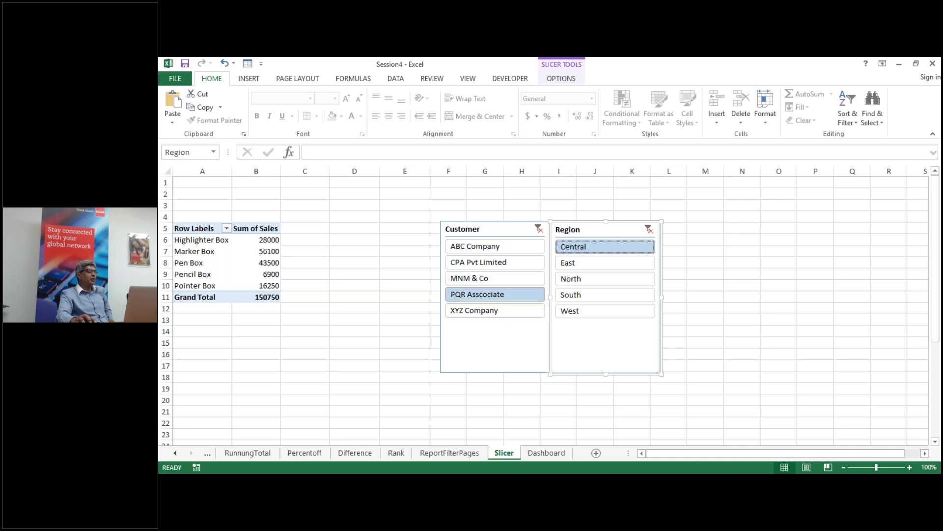
pyautogui.click(499, 310)
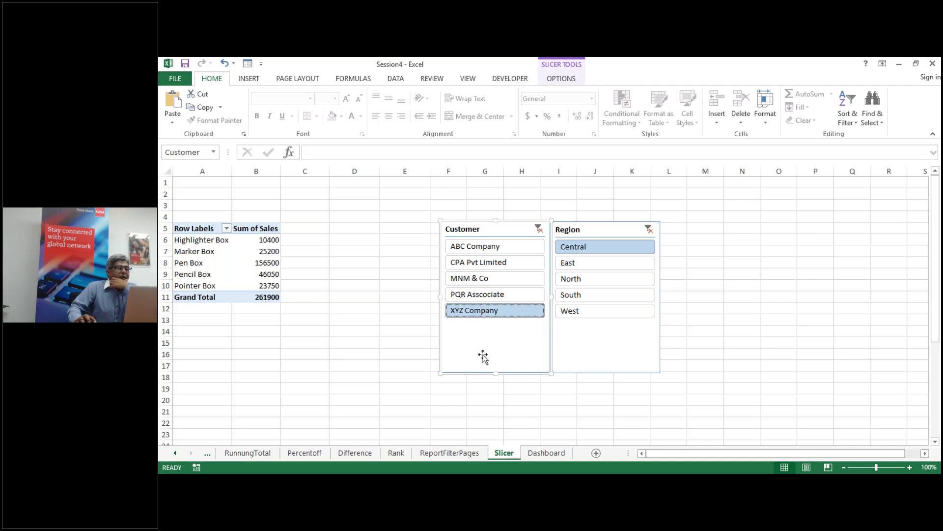
# Step: Nudge the Region slicer right and clear both slicer filters
pyautogui.moveTo(586, 350); pyautogui.dragTo(610, 348)
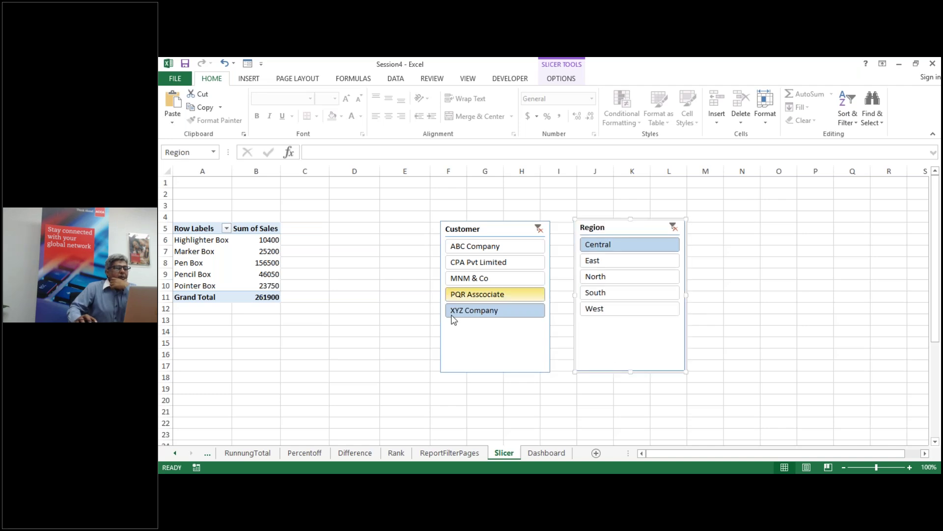
pyautogui.click(539, 229)
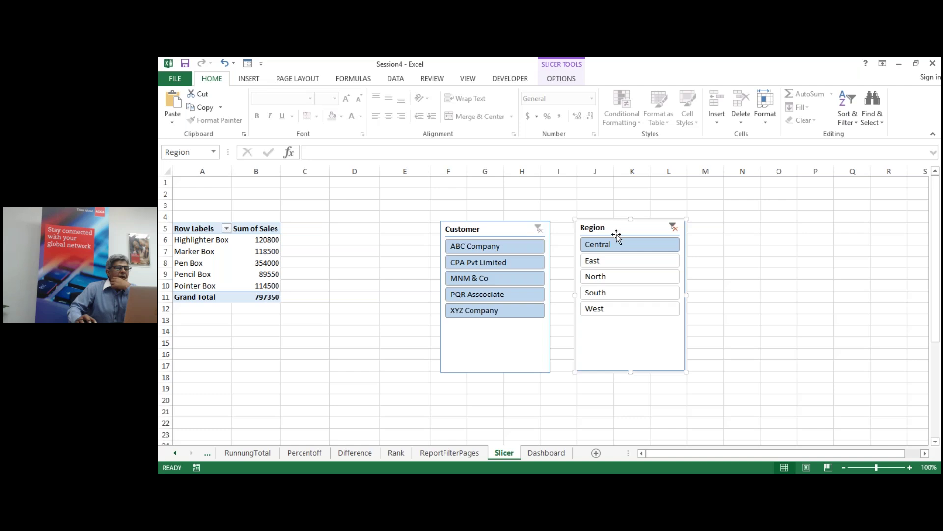
pyautogui.click(673, 227)
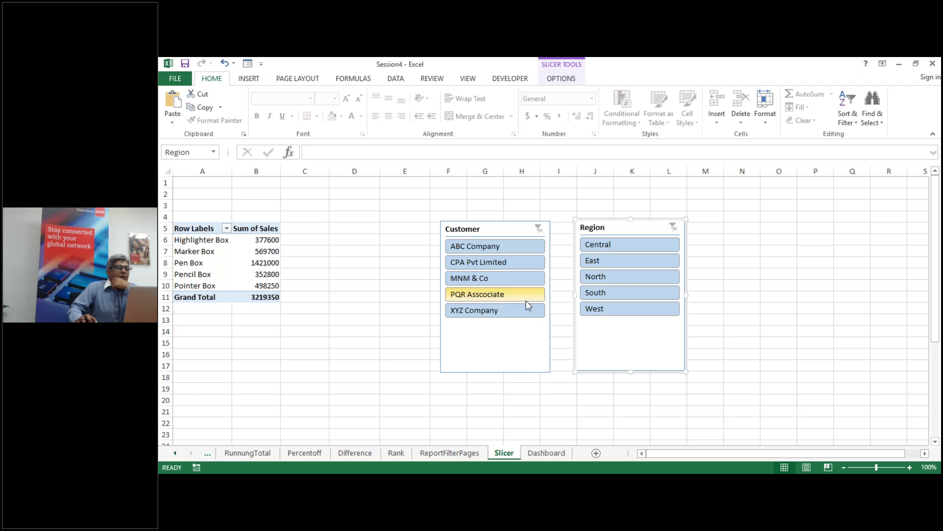
pyautogui.click(496, 230)
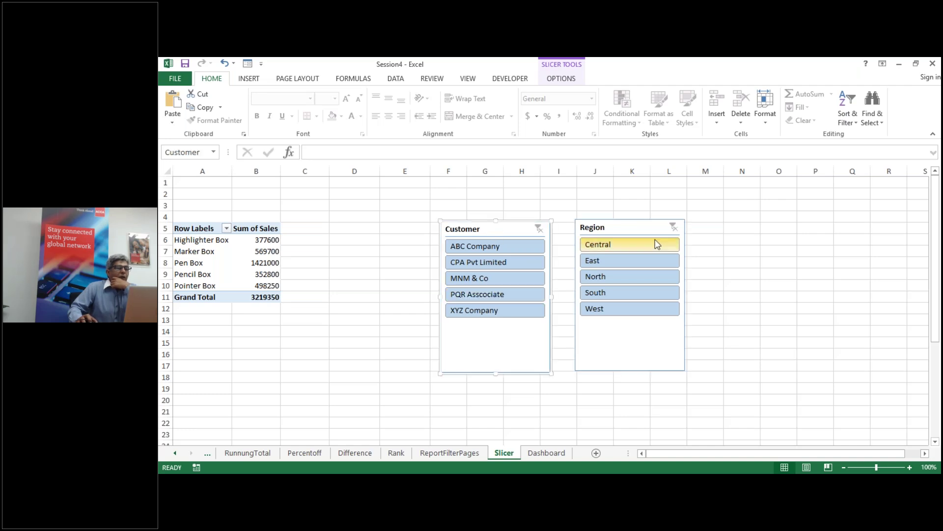
# Step: Show the Slicer Tools Options ribbon for the selected Customer slicer
pyautogui.click(561, 79)
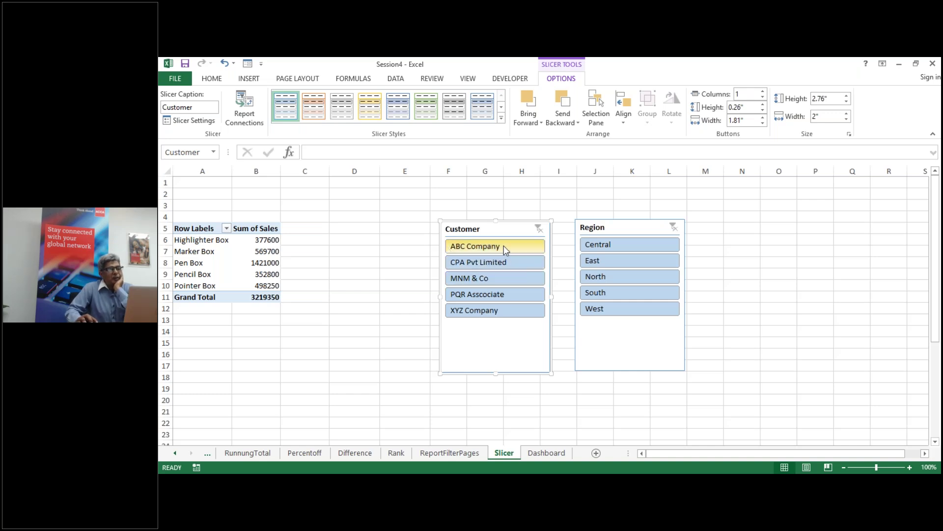
# Step: Set the Customer slicer to 5 columns and move it over columns C to E
pyautogui.click(762, 92)
pyautogui.click(762, 92)
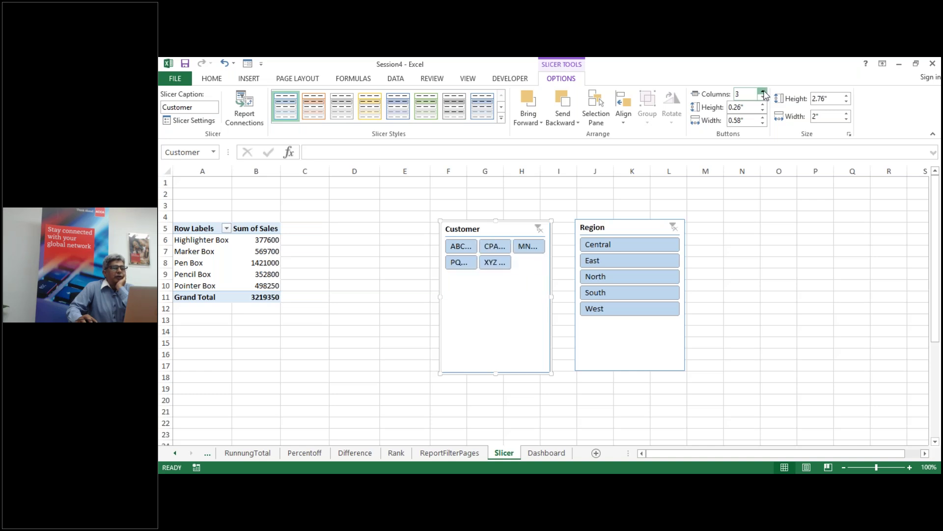
pyautogui.click(763, 92)
pyautogui.click(762, 91)
pyautogui.moveTo(519, 227); pyautogui.dragTo(378, 216)
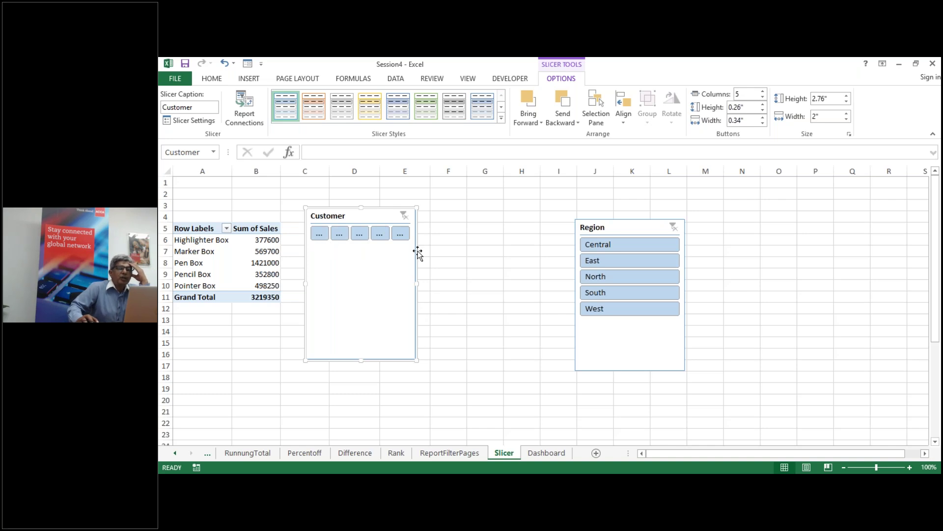
# Step: Widen the Customer slicer buttons to 1.3 inches
pyautogui.click(763, 119)
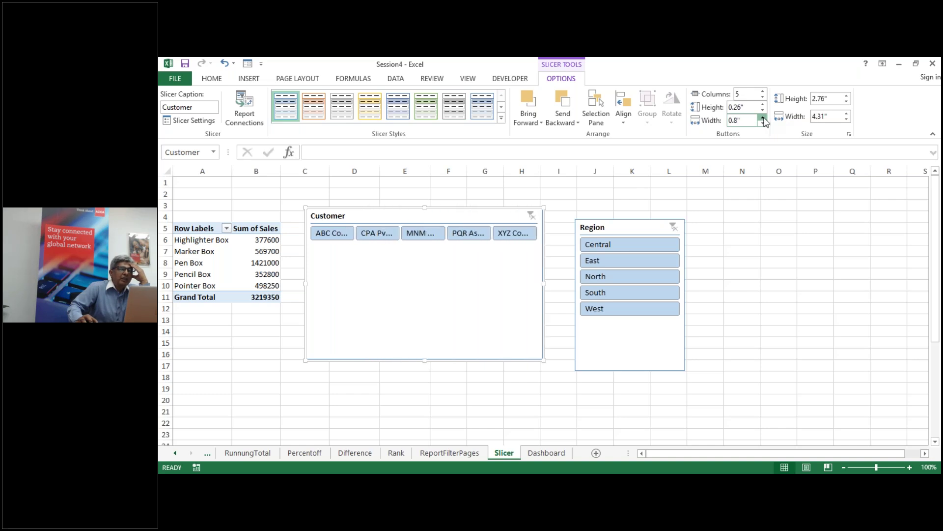
pyautogui.click(763, 119)
pyautogui.click(763, 119)
pyautogui.click(763, 119)
pyautogui.click(763, 119)
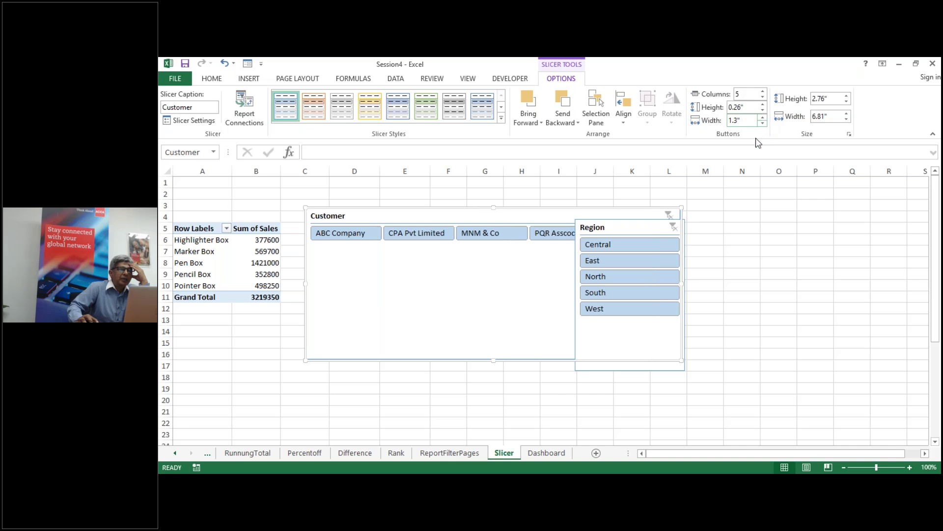
# Step: Move the Region slicer off to the right and widen its buttons
pyautogui.moveTo(615, 226); pyautogui.dragTo(869, 286)
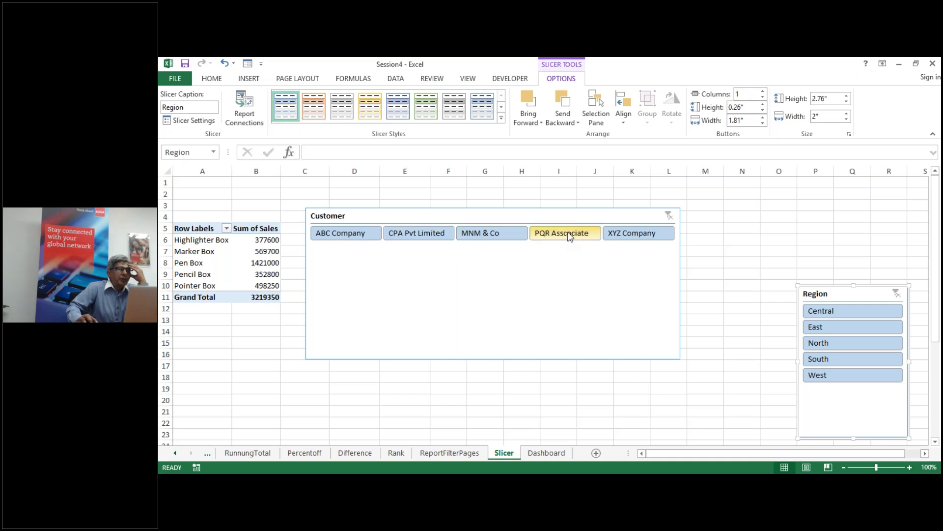
pyautogui.click(764, 118)
pyautogui.click(763, 118)
# Step: Make the Customer buttons 1.3 inches wide and 0.3 inches tall
pyautogui.click(627, 216)
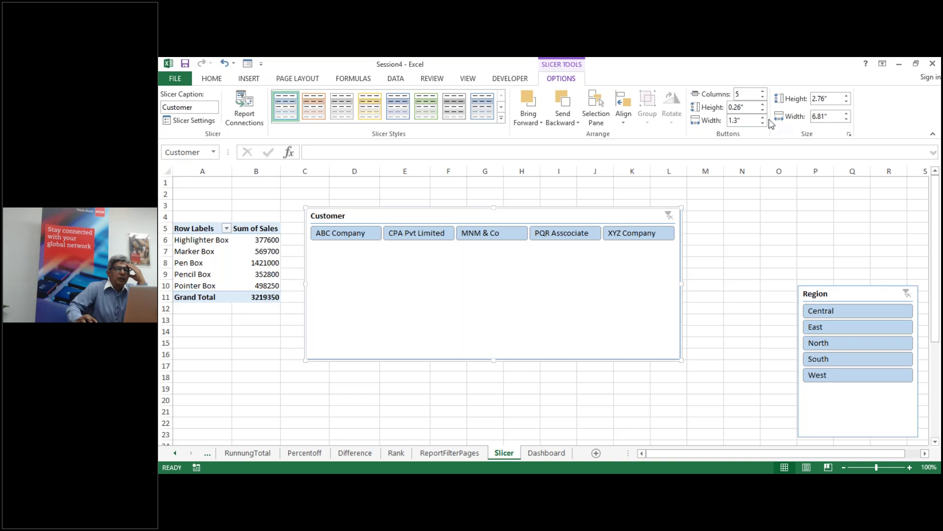
pyautogui.click(763, 119)
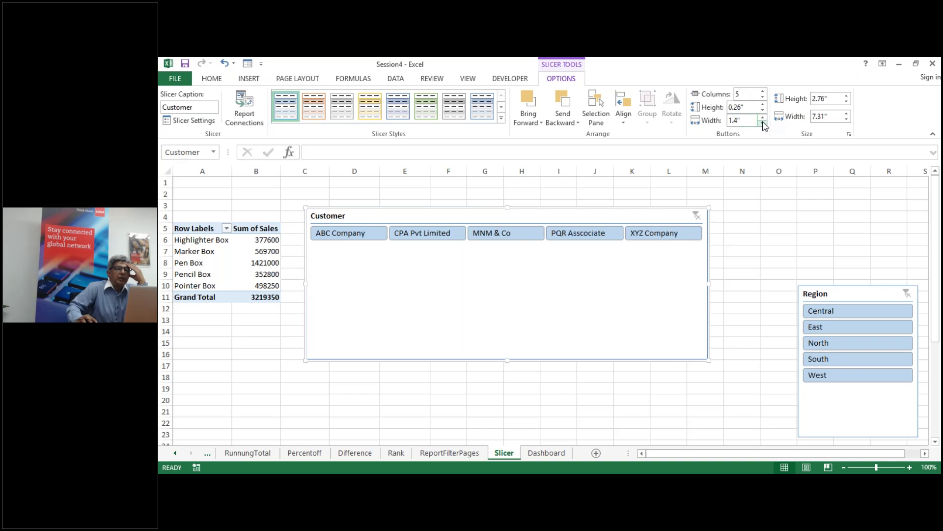
pyautogui.click(763, 124)
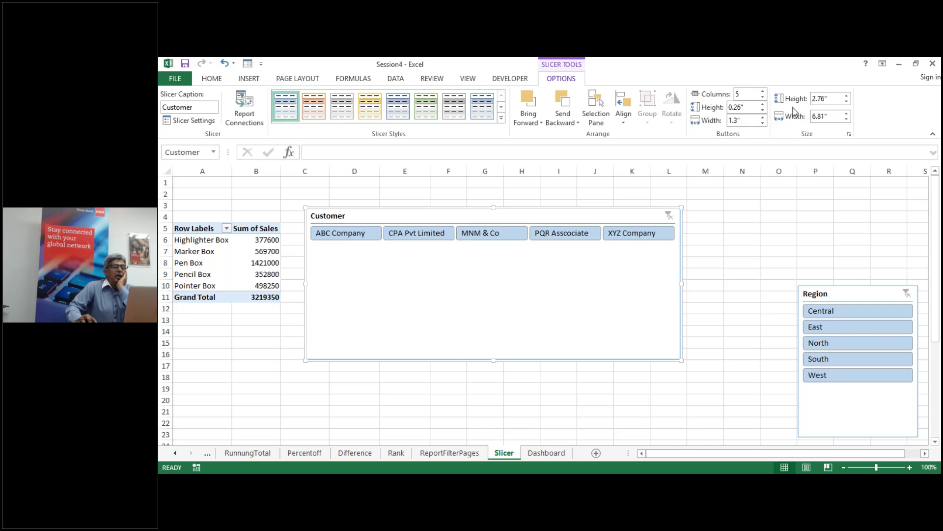
pyautogui.click(763, 105)
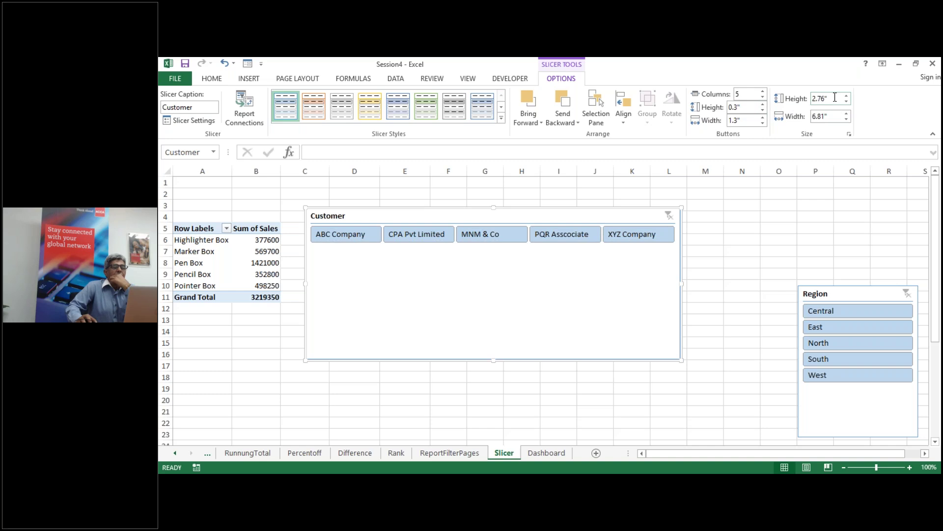
# Step: Shrink the Customer slicer to a single row of buttons and set its width to 6.8 inches
pyautogui.moveTo(498, 361); pyautogui.dragTo(501, 260)
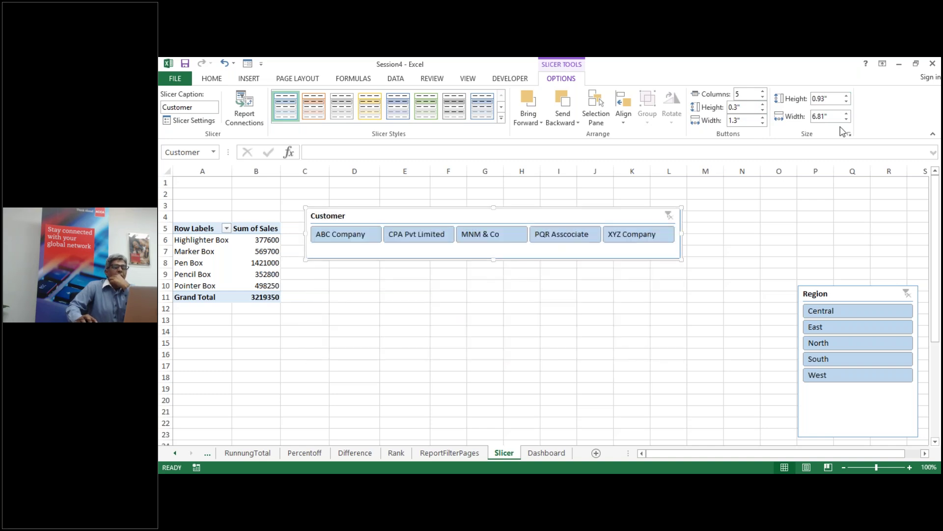
pyautogui.click(847, 102)
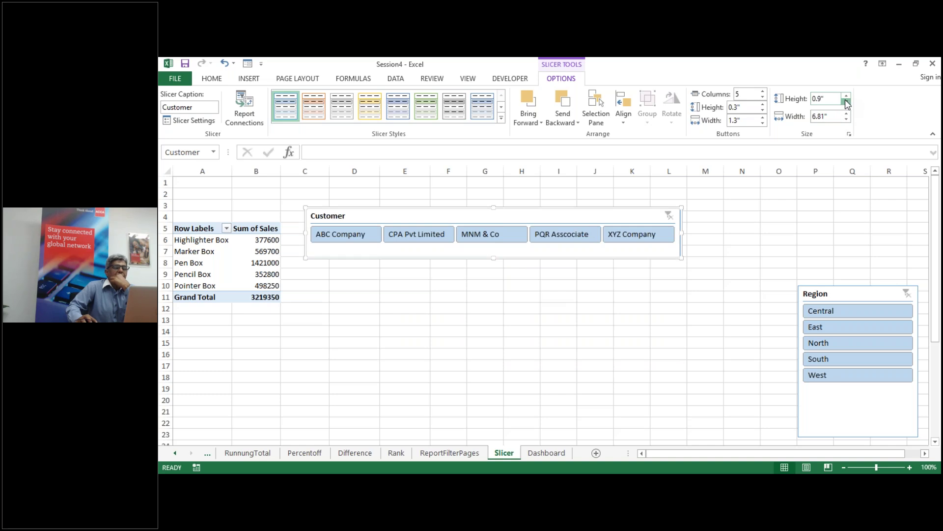
pyautogui.click(847, 102)
pyautogui.click(846, 101)
pyautogui.click(846, 96)
pyautogui.click(847, 96)
pyautogui.click(847, 113)
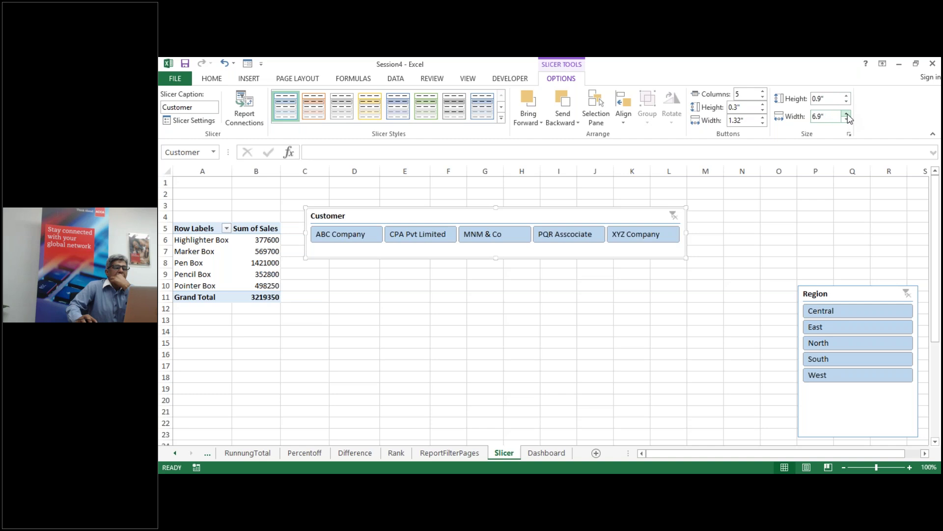
pyautogui.click(847, 121)
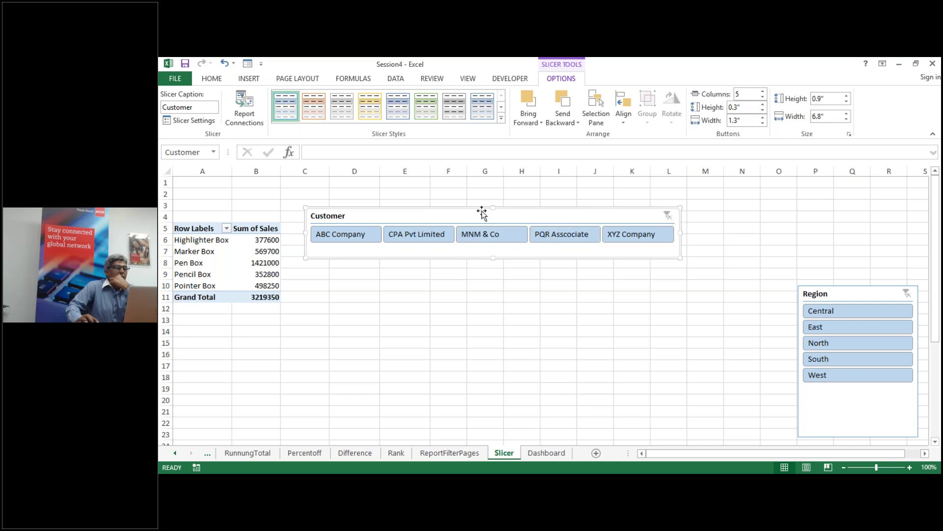
# Step: Set the slicer height to 0.8 inches and place it across rows 1–4 above the pivot table
pyautogui.moveTo(480, 217); pyautogui.dragTo(520, 235)
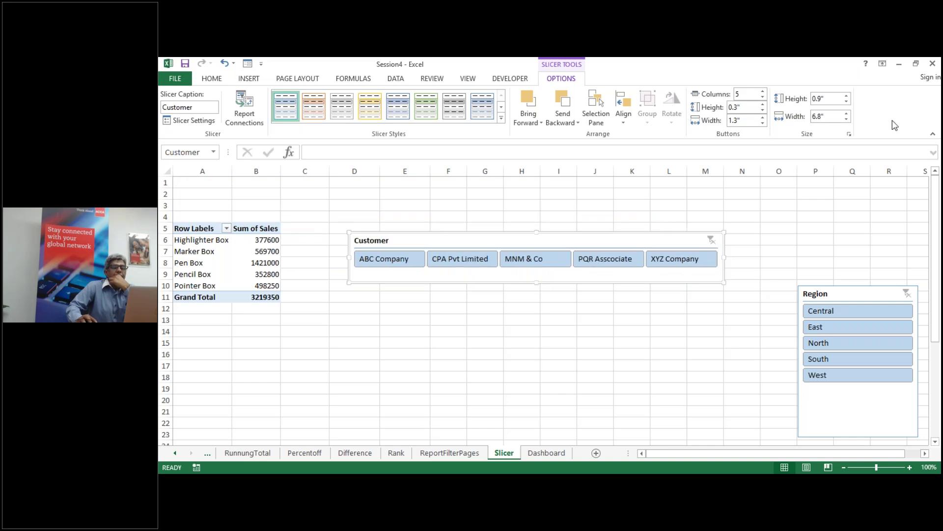
pyautogui.click(847, 102)
pyautogui.moveTo(564, 242); pyautogui.dragTo(387, 165)
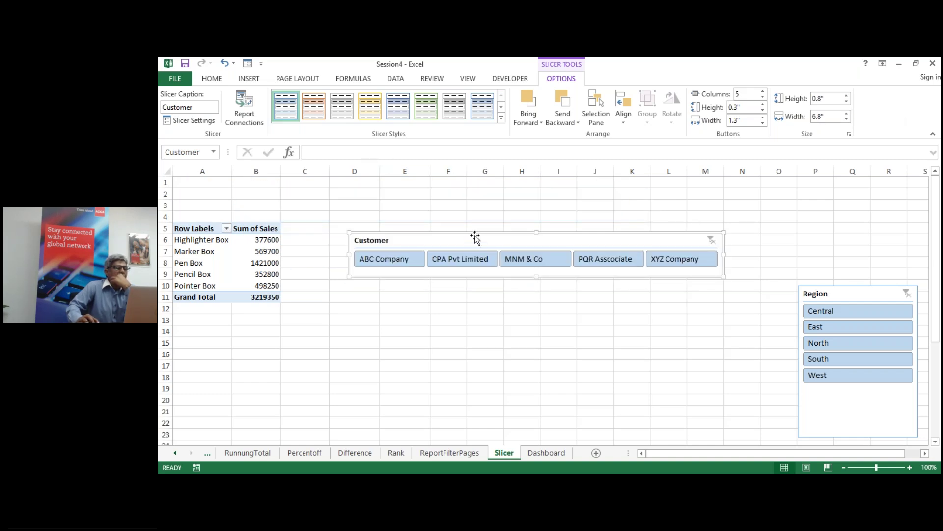
pyautogui.moveTo(470, 234); pyautogui.dragTo(312, 182)
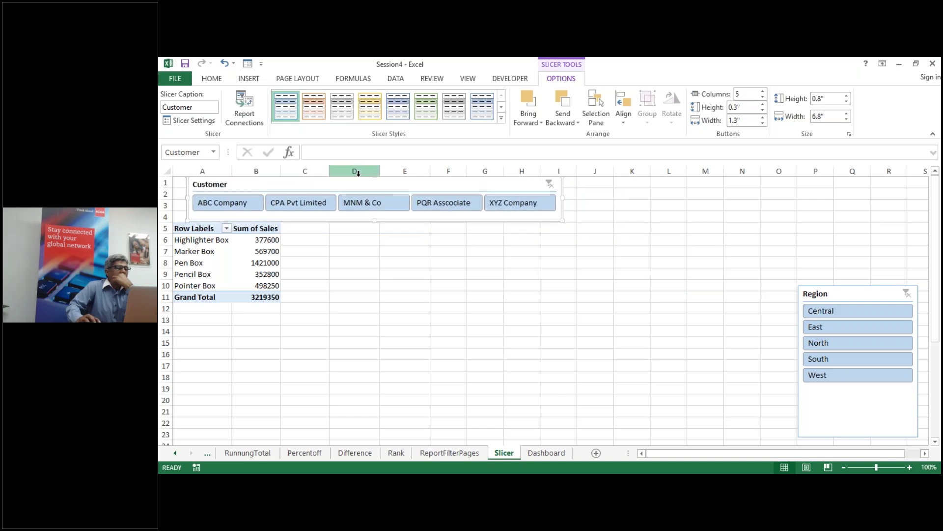
pyautogui.moveTo(386, 183)
pyautogui.mouseDown()
pyautogui.moveTo(362, 181)
pyautogui.moveTo(371, 183)
pyautogui.mouseUp()
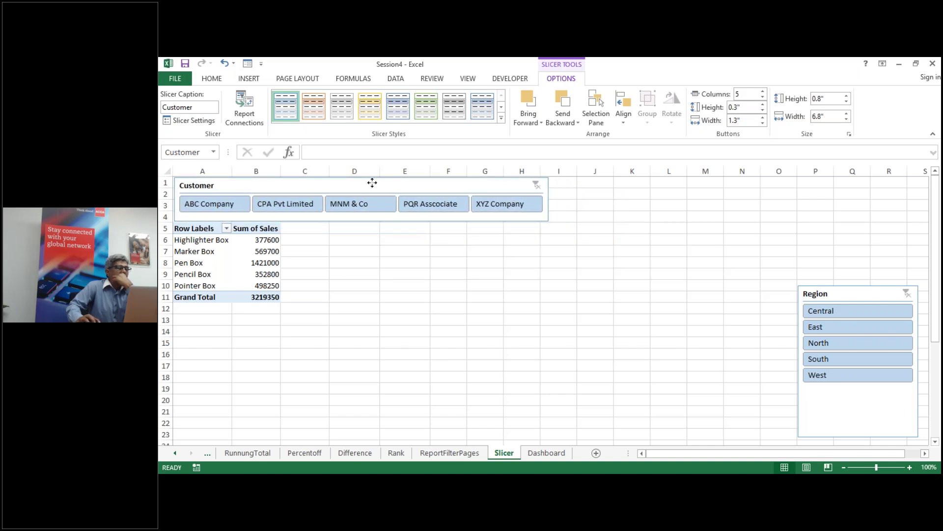
pyautogui.click(403, 261)
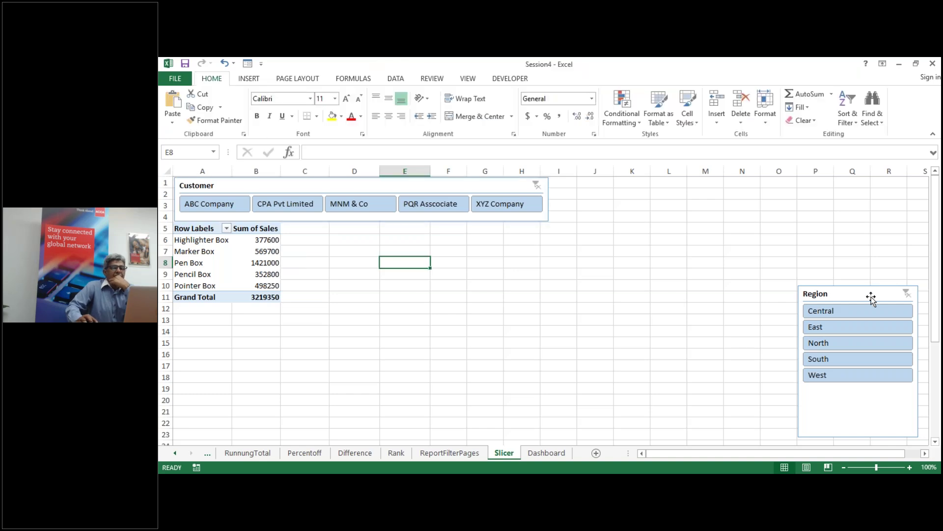
# Step: Move the Region slicer to columns I–L and arrange its buttons in 5 columns
pyautogui.click(872, 295)
pyautogui.moveTo(871, 295); pyautogui.dragTo(638, 200)
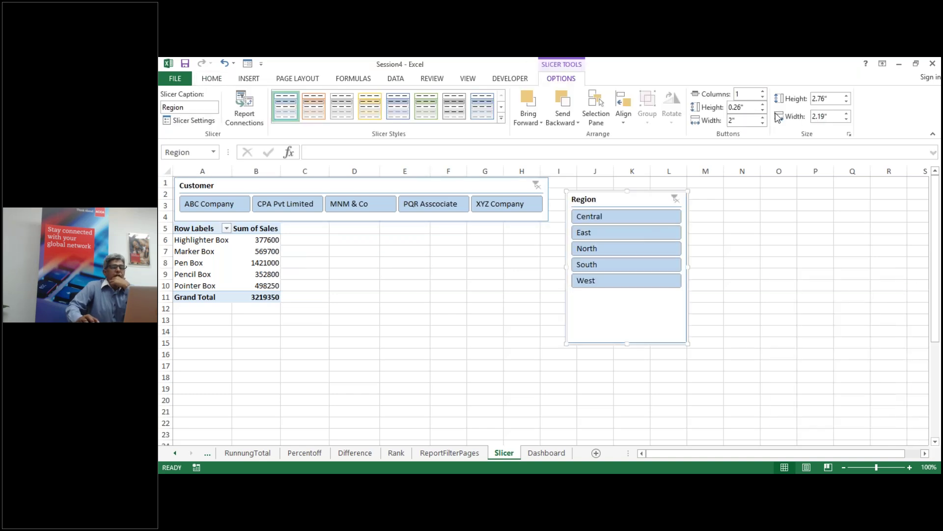
pyautogui.click(762, 92)
pyautogui.click(762, 92)
pyautogui.click(762, 92)
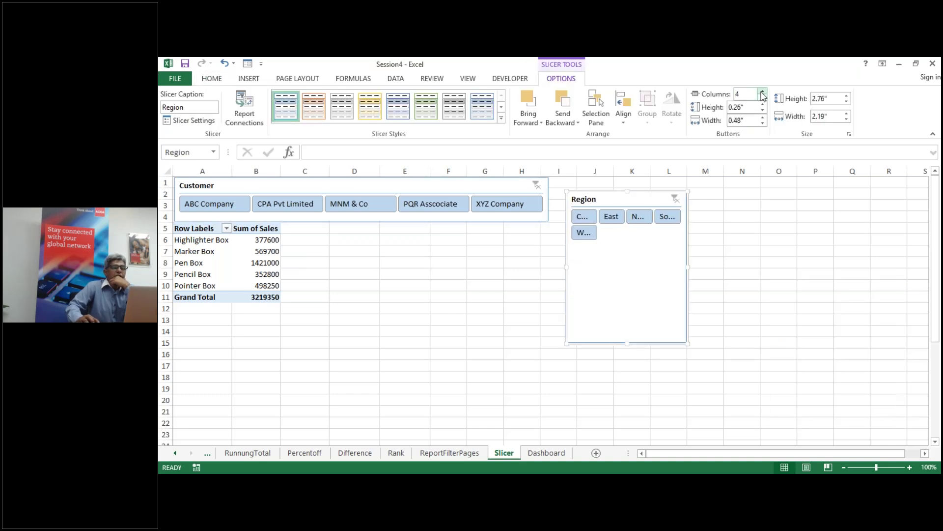
pyautogui.click(762, 92)
# Step: Widen the Region slicer, shrink it to one row, and place it beside the Customer slicer
pyautogui.moveTo(688, 268); pyautogui.dragTo(844, 268)
pyautogui.moveTo(704, 344); pyautogui.dragTo(715, 235)
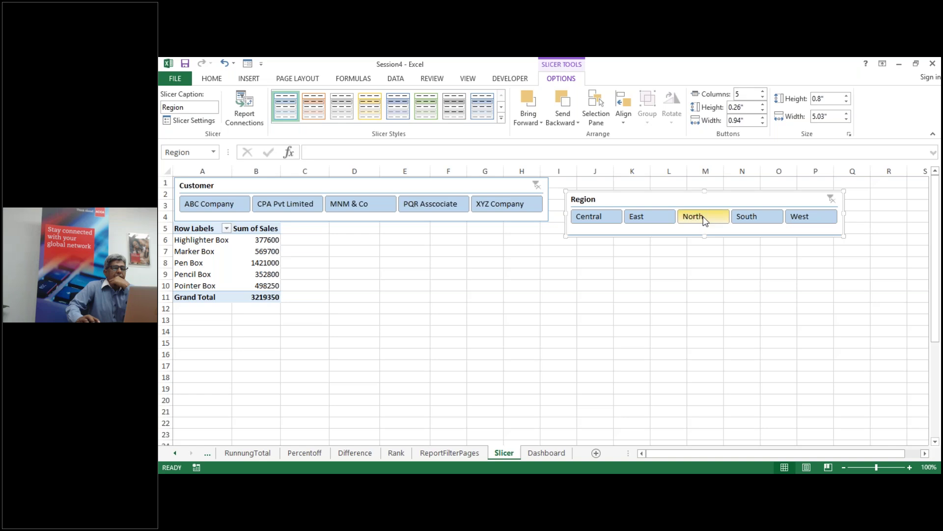
pyautogui.moveTo(703, 200); pyautogui.dragTo(687, 185)
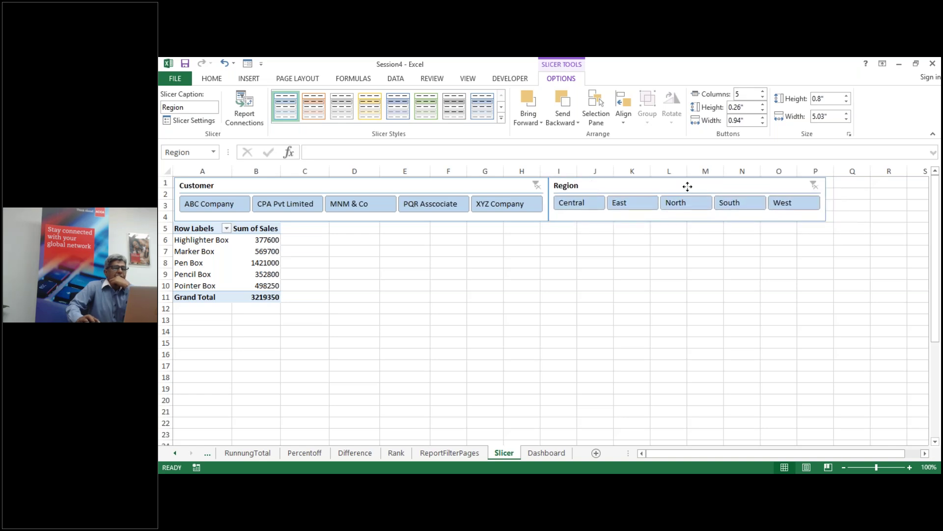
pyautogui.click(665, 263)
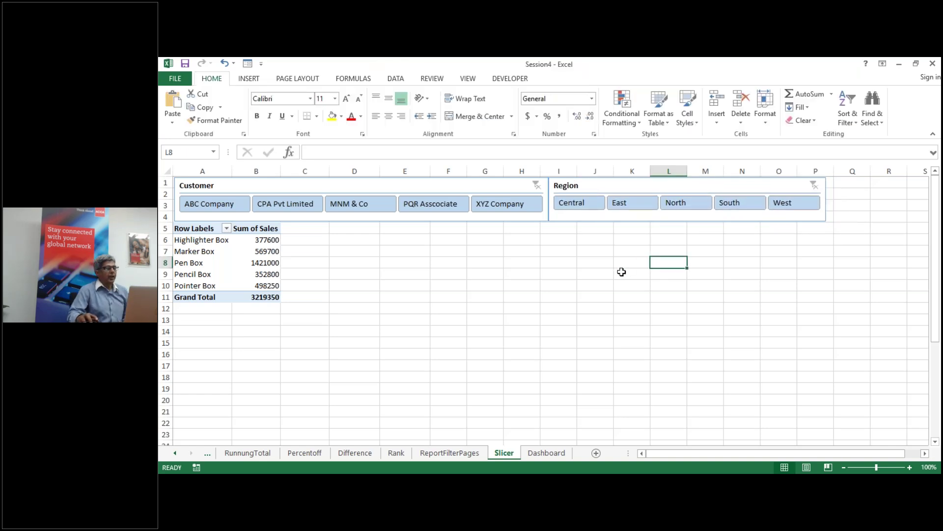
# Step: Filter the pivot by each customer in turn: ABC Company, CPA Pvt Limited, PQR, XYZ Company
pyautogui.click(210, 208)
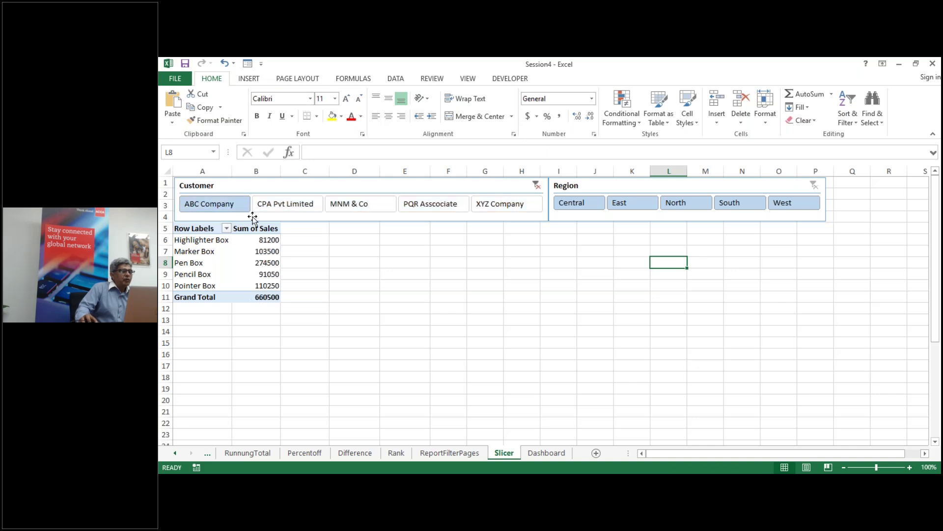
pyautogui.click(285, 208)
pyautogui.click(420, 211)
pyautogui.click(501, 202)
# Step: Try the East, North, South and West region filters, then clear both slicers to show 3219350
pyautogui.click(642, 205)
pyautogui.click(687, 203)
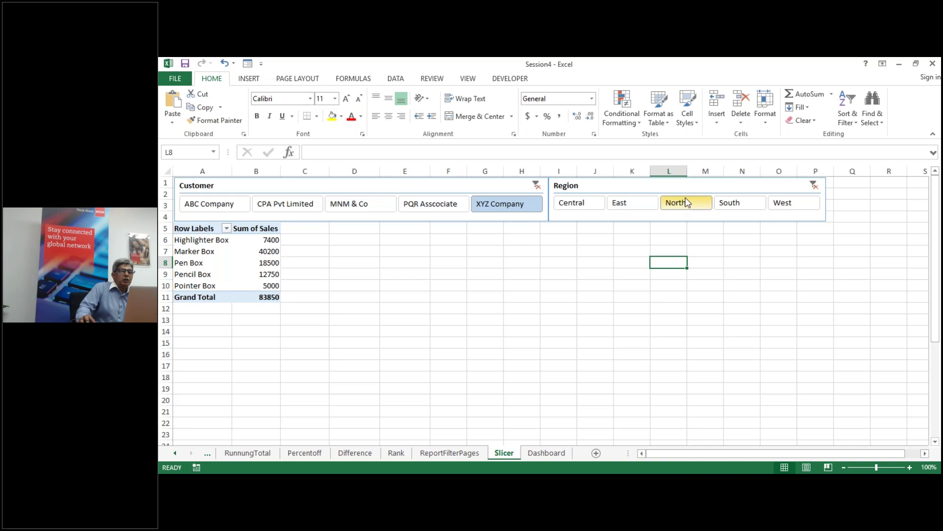
pyautogui.click(747, 206)
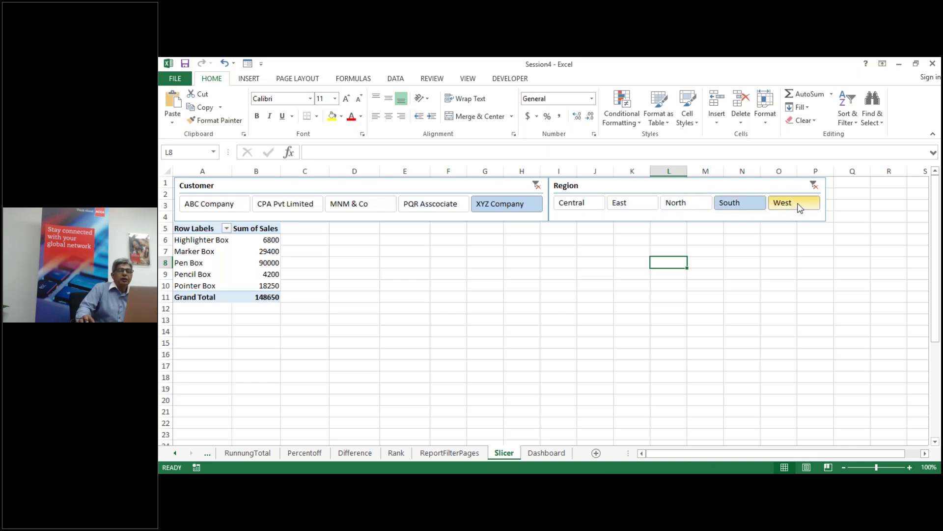
pyautogui.click(796, 204)
pyautogui.click(814, 185)
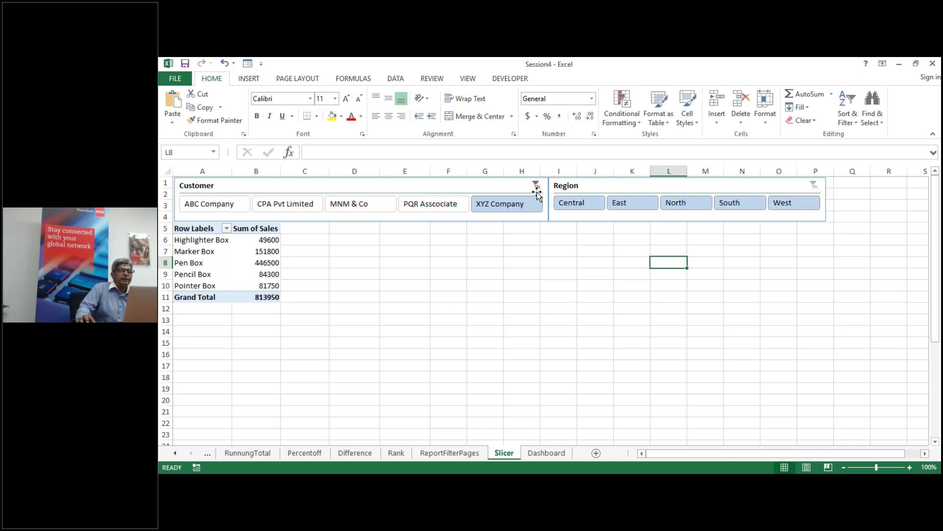
pyautogui.click(537, 186)
pyautogui.click(263, 262)
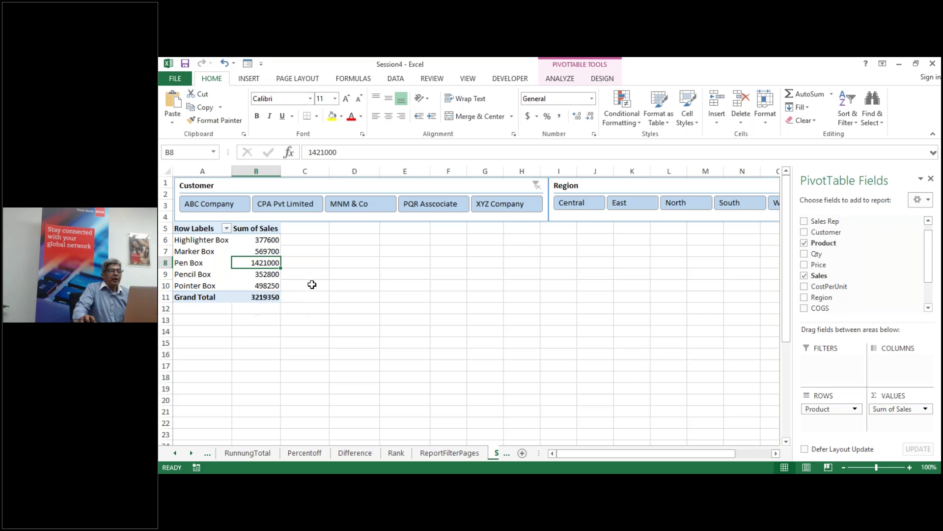
# Step: Insert a clustered column PivotChart of Sum of Sales by product from PivotTable18
pyautogui.click(560, 80)
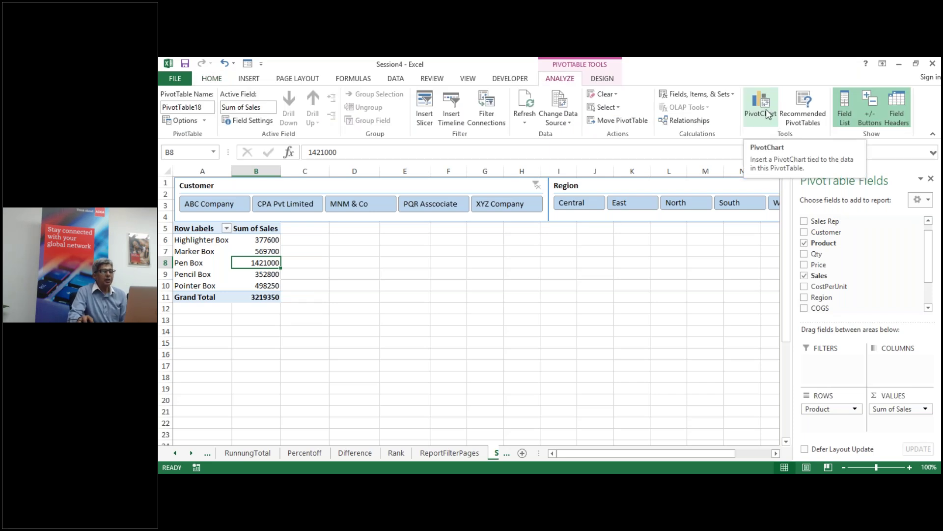
pyautogui.click(766, 109)
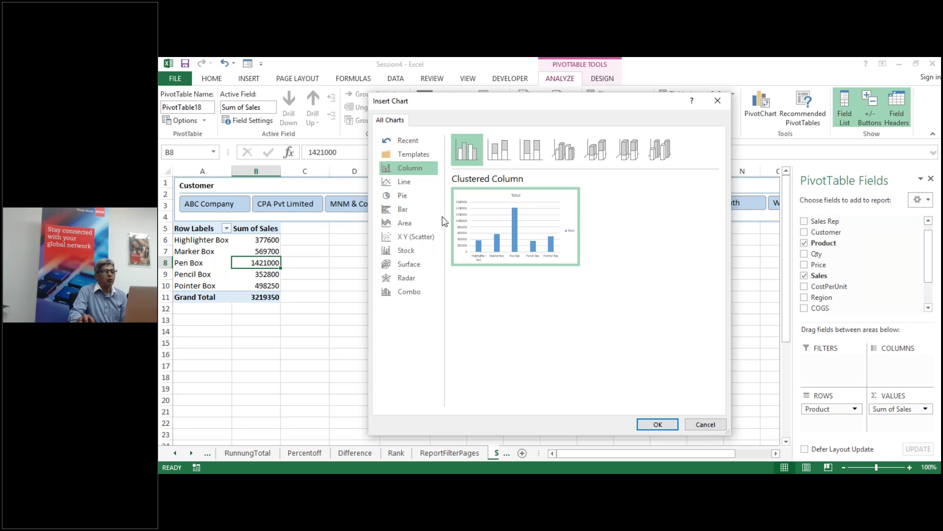
pyautogui.moveTo(570, 204)
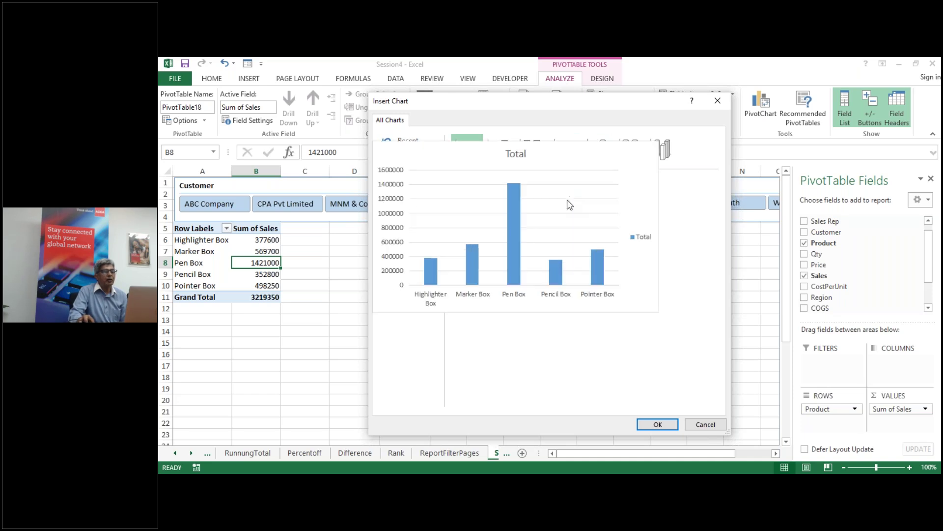
pyautogui.click(658, 424)
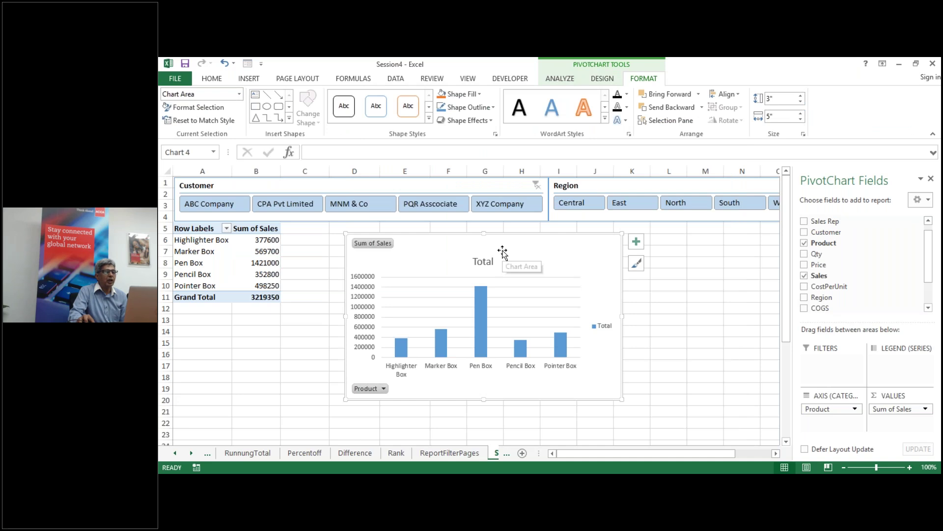
# Step: Nudge the new chart left and change its title from Total to 'Product Sale Summary'
pyautogui.moveTo(499, 247); pyautogui.dragTo(490, 248)
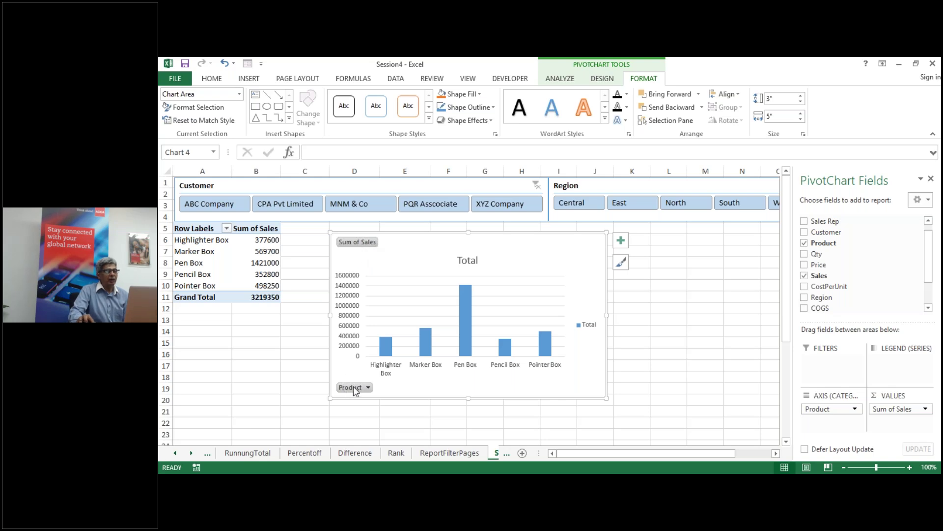
pyautogui.click(470, 262)
pyautogui.moveTo(459, 260); pyautogui.dragTo(476, 258)
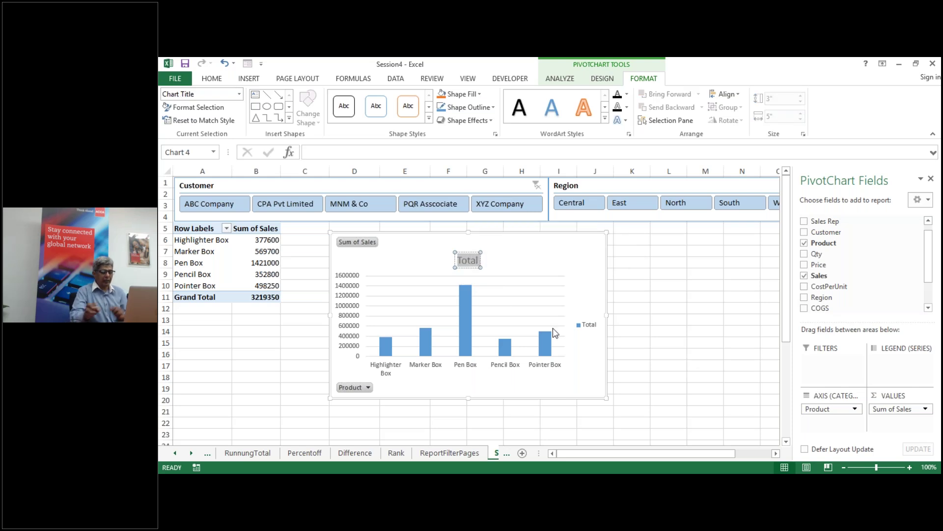
pyautogui.write('Pro')
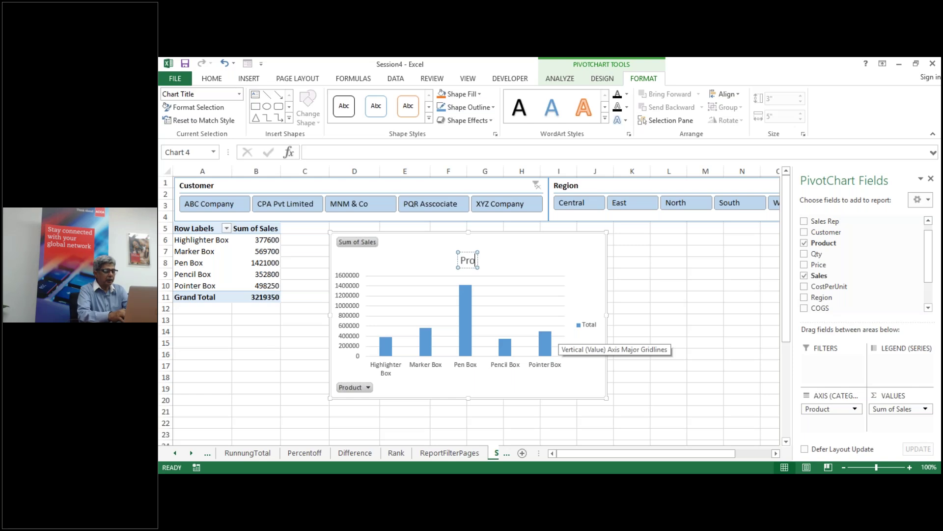
pyautogui.write('duct')
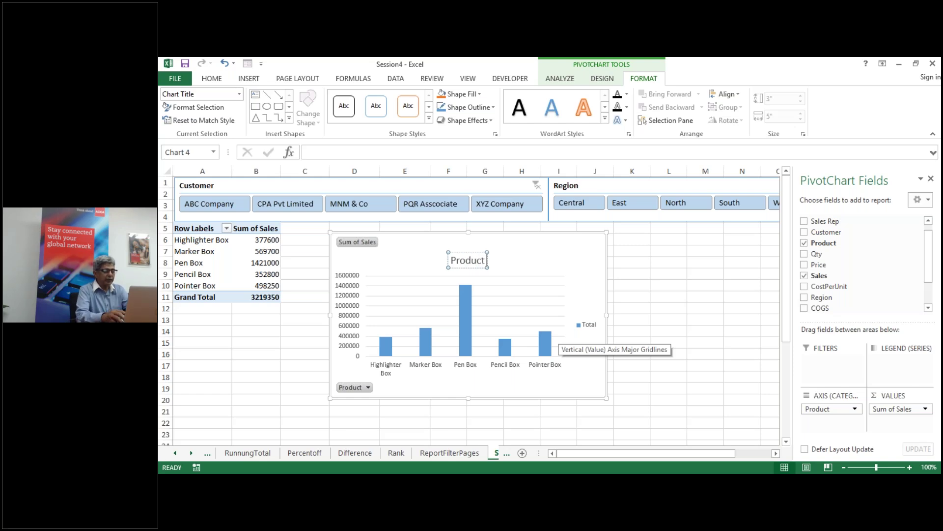
pyautogui.write(' Sale Summary')
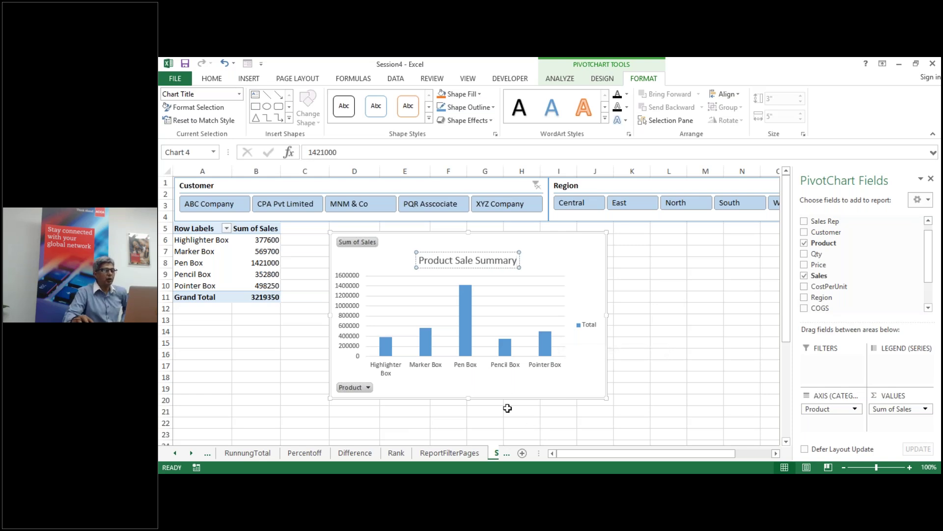
pyautogui.click(516, 410)
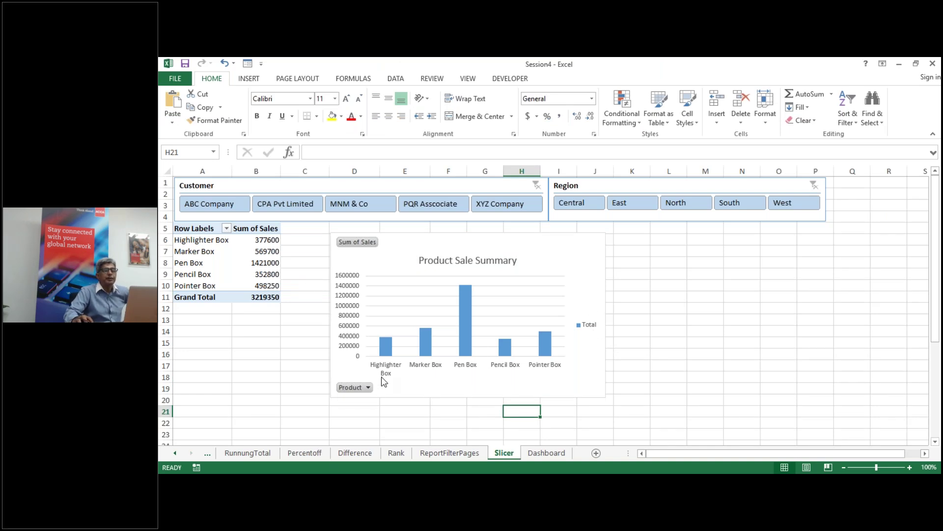
pyautogui.click(545, 258)
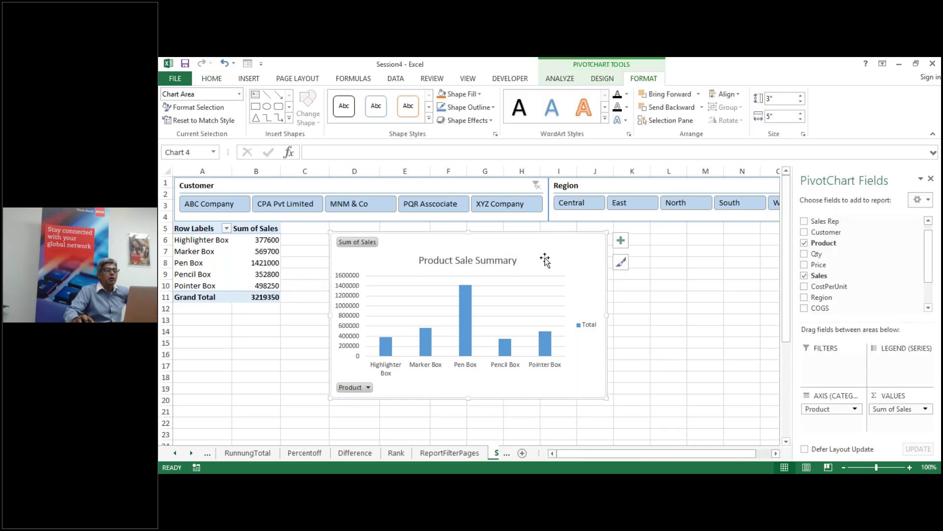
pyautogui.click(556, 77)
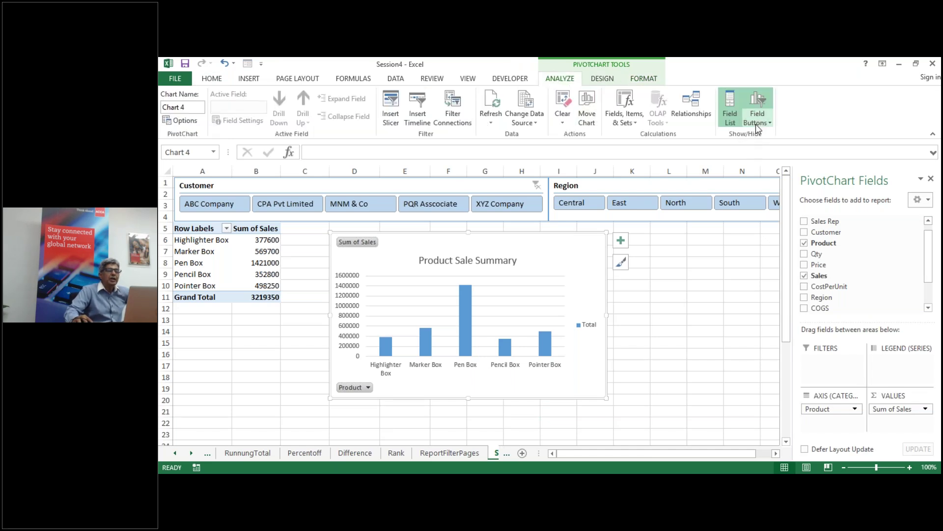
pyautogui.click(768, 123)
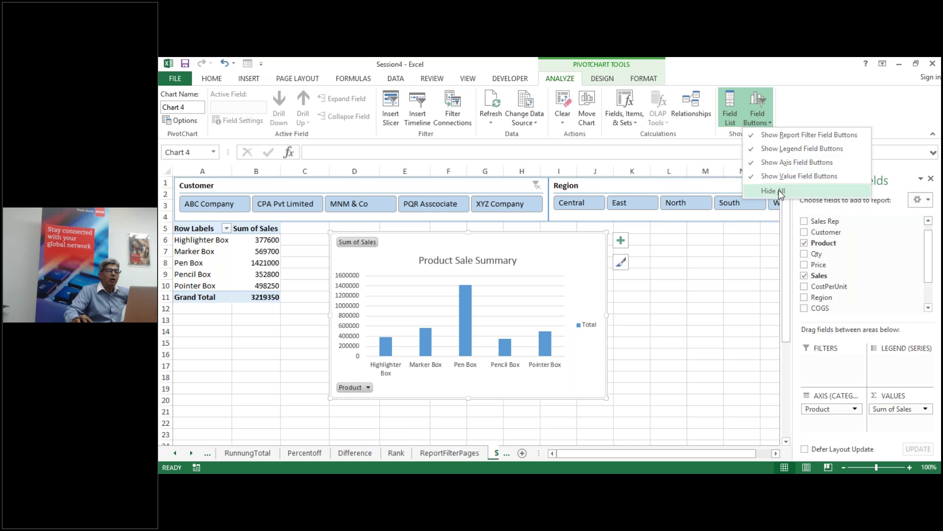
# Step: Hide all chart field buttons, delete the Total legend, and nudge the chart up and right
pyautogui.click(778, 192)
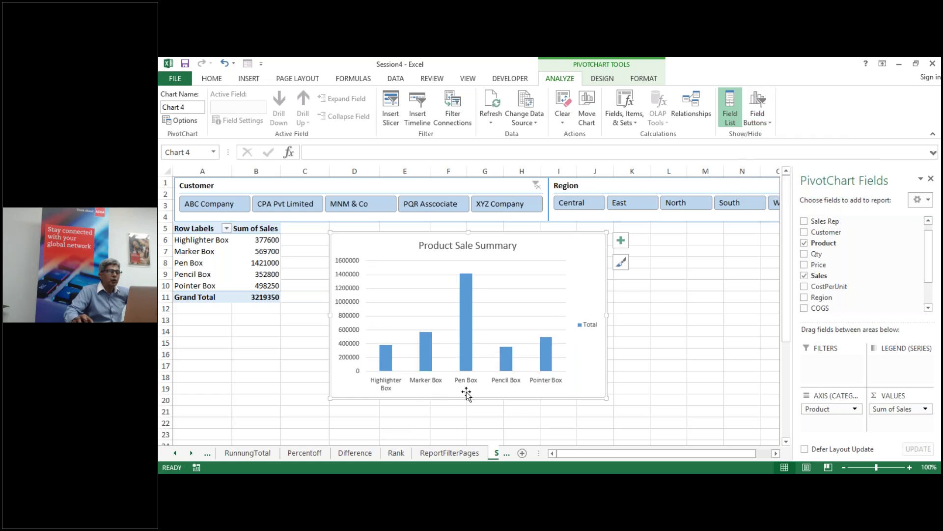
pyautogui.click(588, 325)
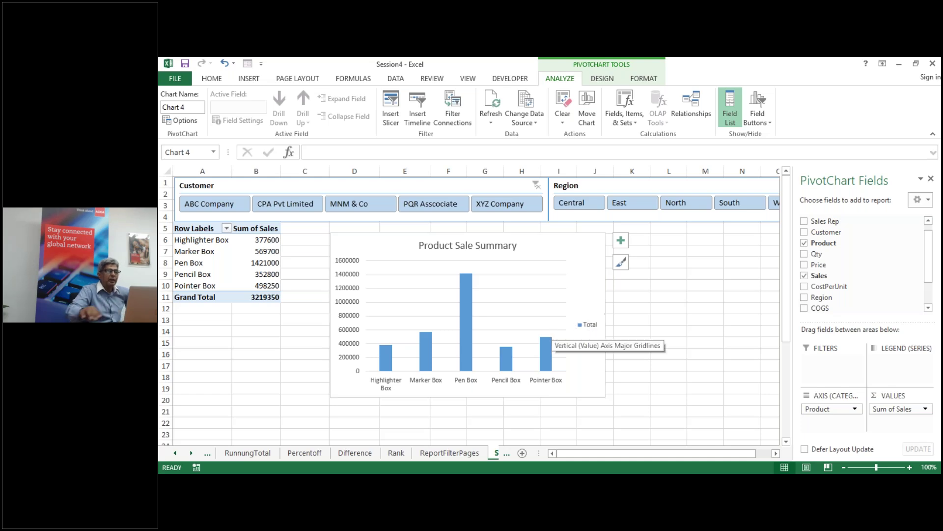
pyautogui.press('Delete')
pyautogui.click(654, 327)
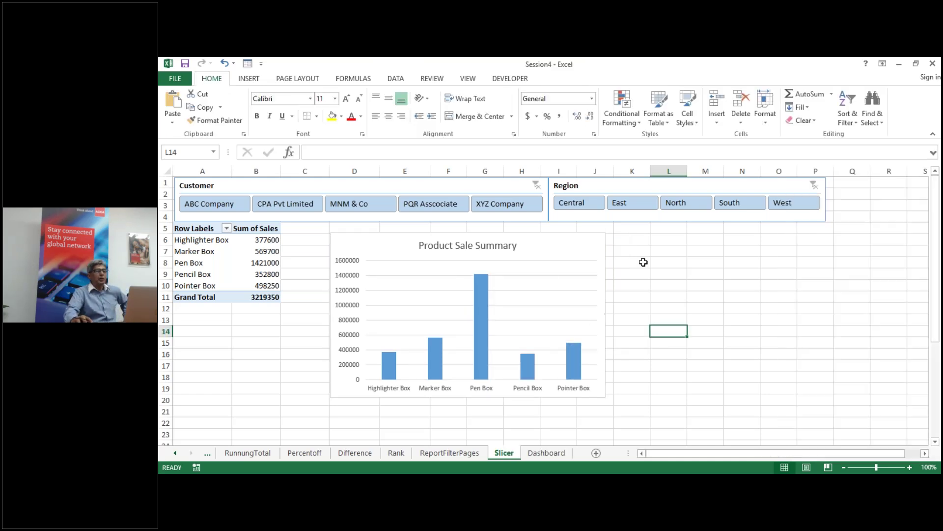
pyautogui.moveTo(583, 246); pyautogui.dragTo(596, 239)
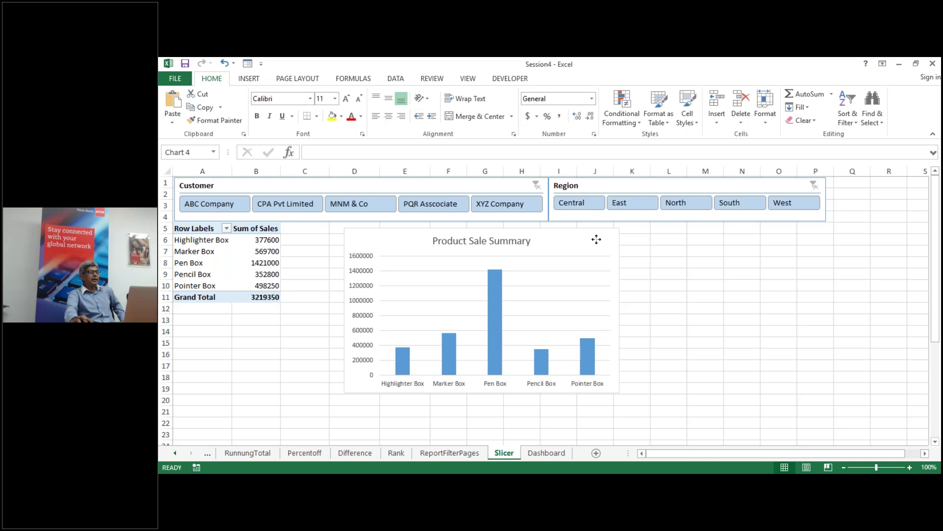
pyautogui.click(699, 305)
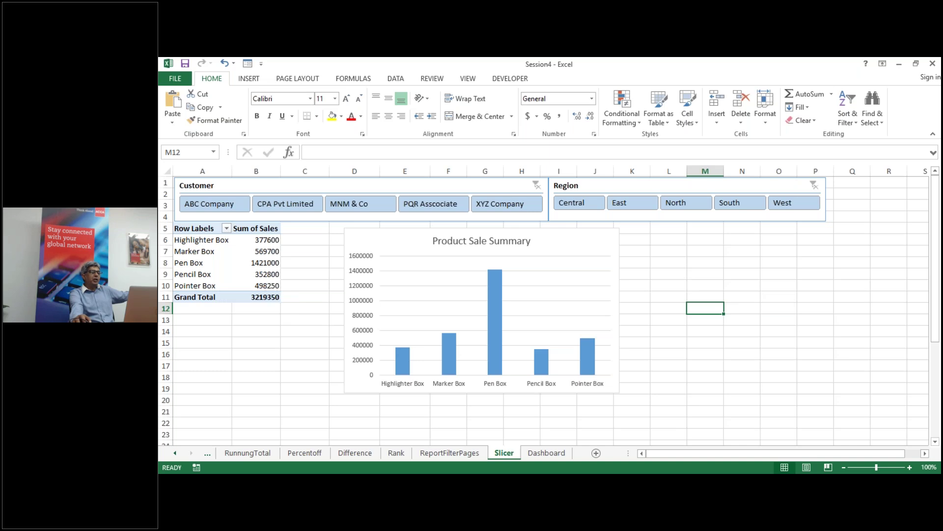
# Step: Filter to ABC Company and try the Central, East, North and West region filters
pyautogui.click(206, 208)
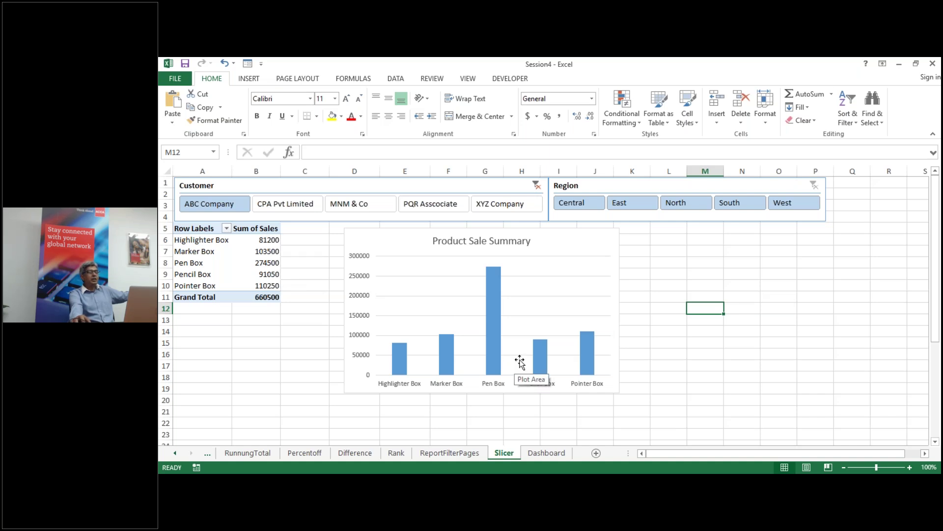
pyautogui.click(585, 204)
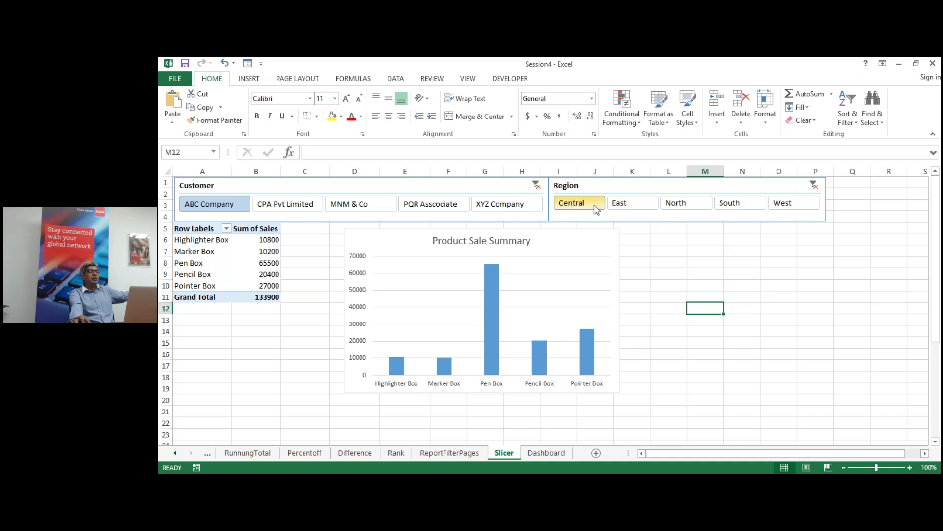
pyautogui.click(630, 206)
pyautogui.click(680, 211)
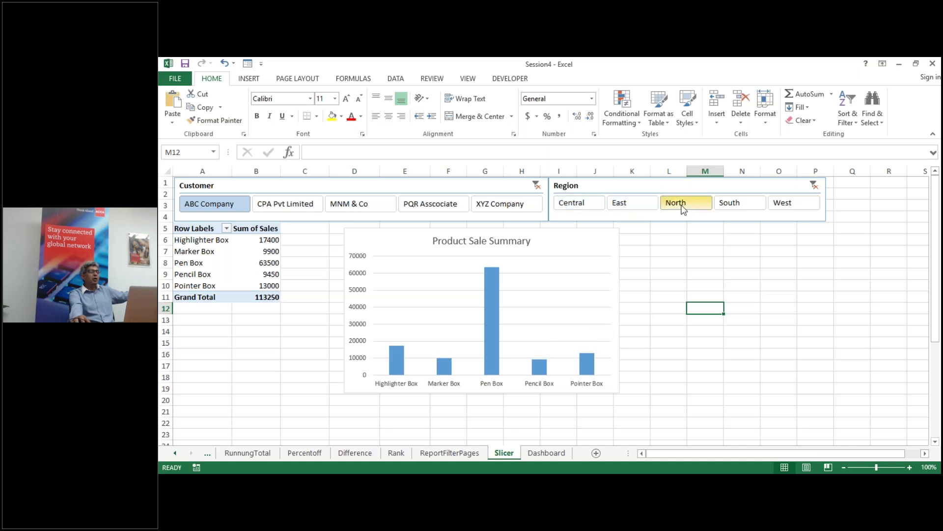
pyautogui.click(786, 202)
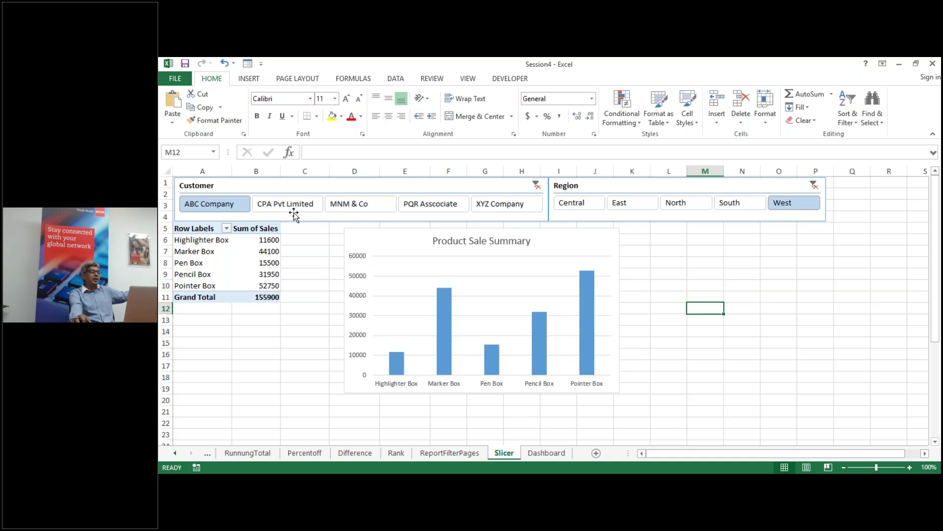
# Step: Try CPA Pvt Limited, MNM & Co, PQR and XYZ Company, then clear both slicer filters
pyautogui.click(295, 204)
pyautogui.click(391, 205)
pyautogui.click(430, 204)
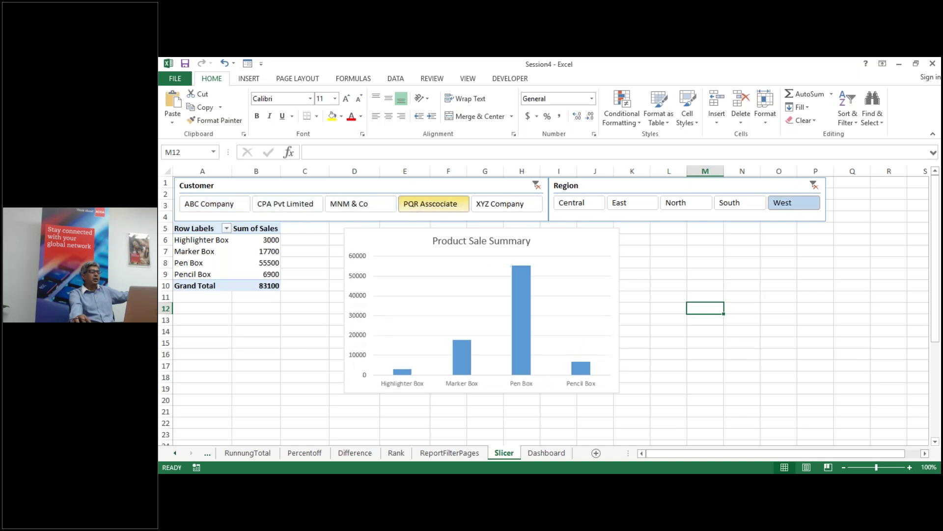
pyautogui.click(493, 207)
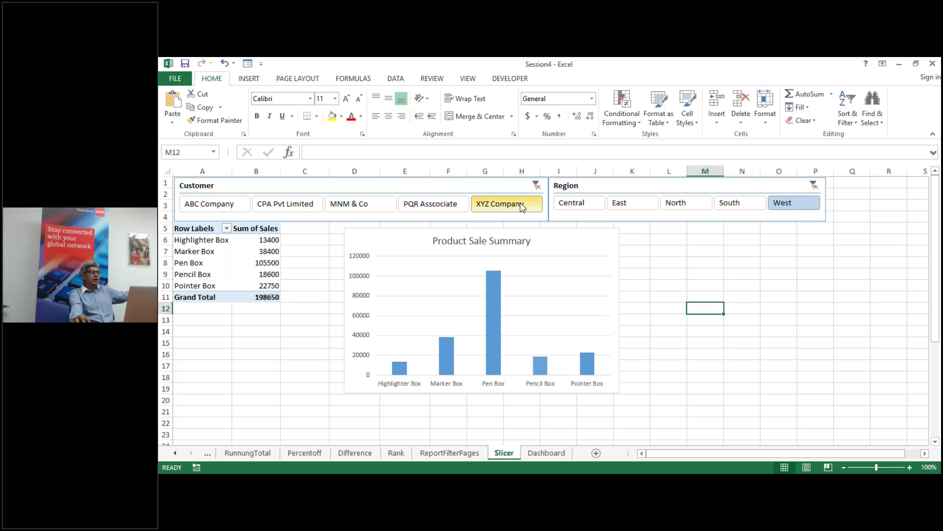
pyautogui.click(537, 185)
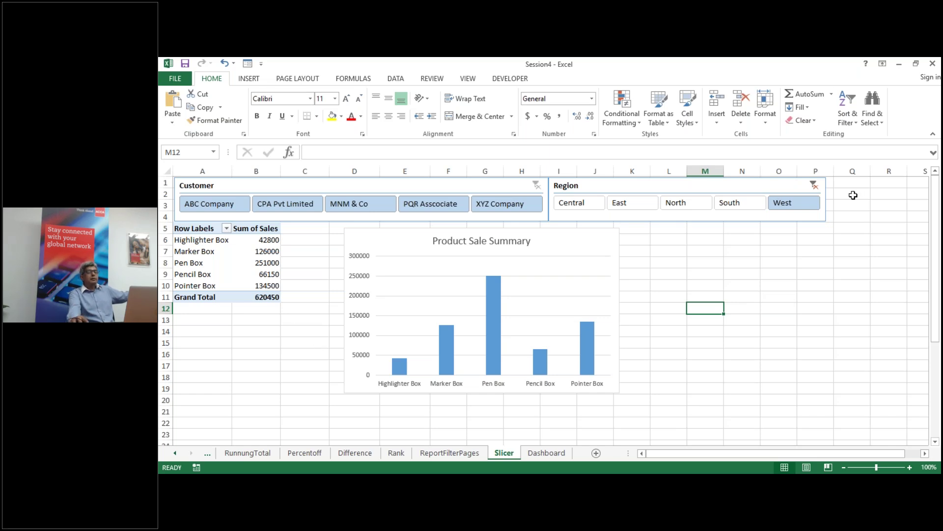
pyautogui.click(816, 186)
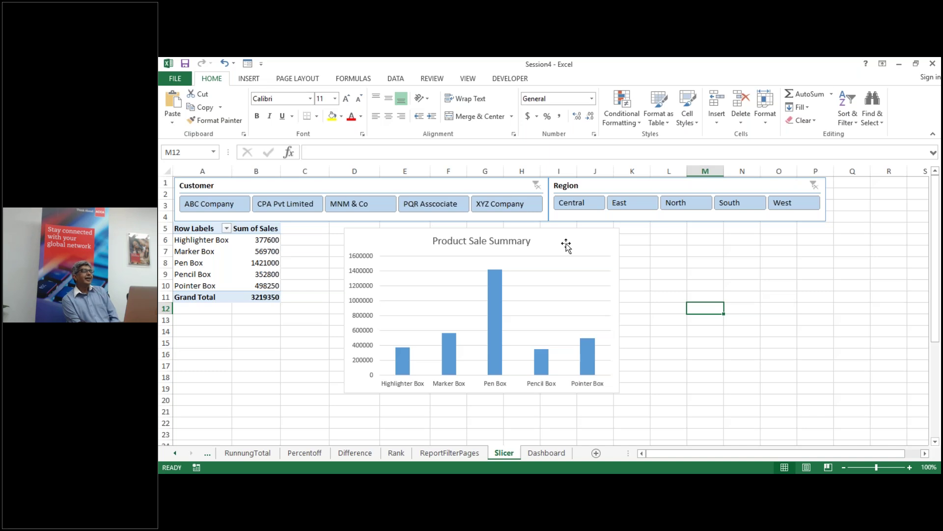
# Step: Show the PivotTable field list and drag the Product Sale Summary chart further right
pyautogui.click(254, 251)
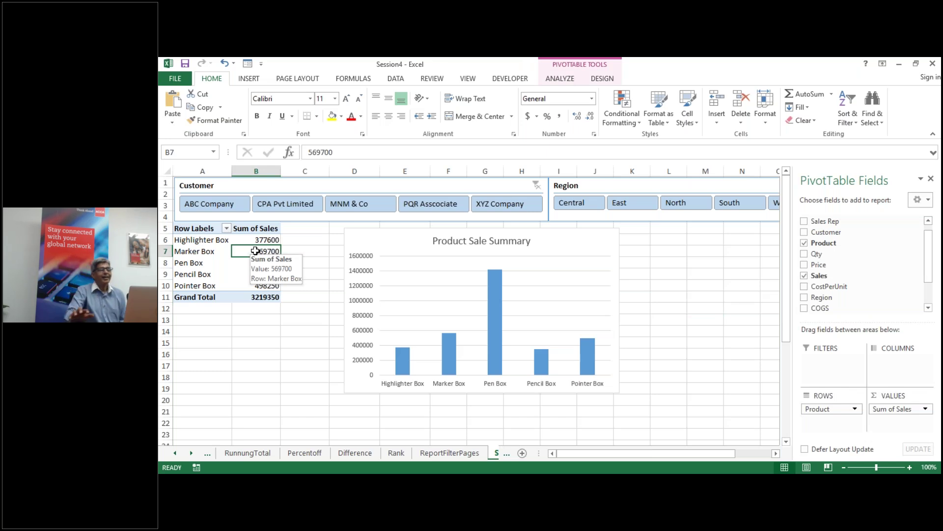
pyautogui.moveTo(565, 239); pyautogui.dragTo(639, 239)
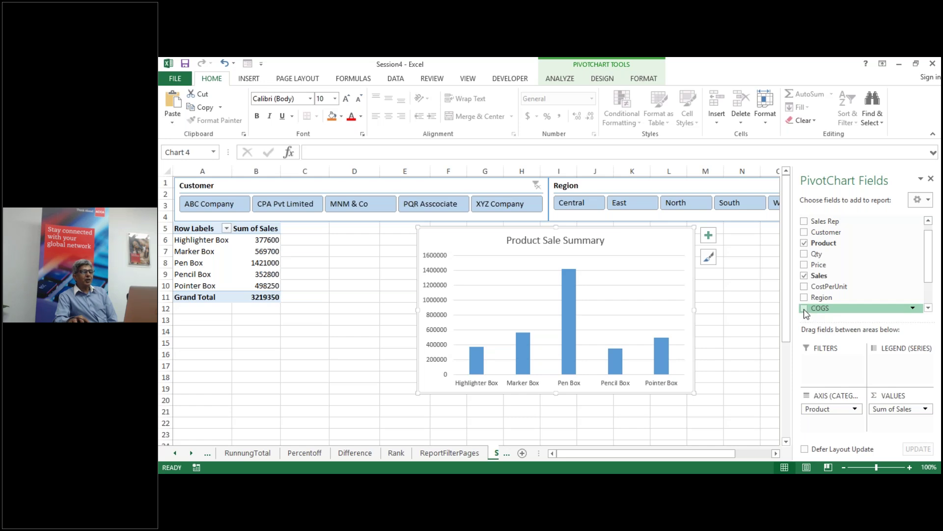
# Step: Add Sum of COGS beside Sum of Sales and turn on the chart legend
pyautogui.click(805, 308)
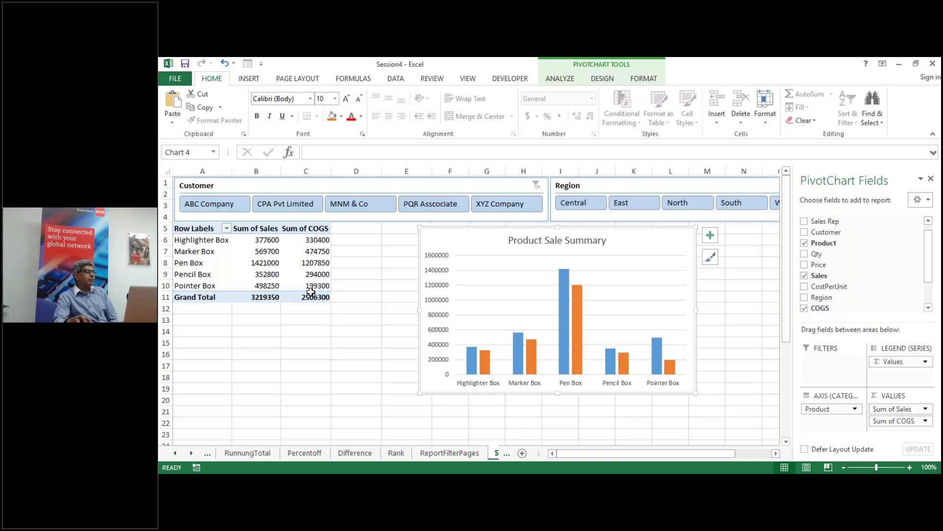
pyautogui.moveTo(326, 254)
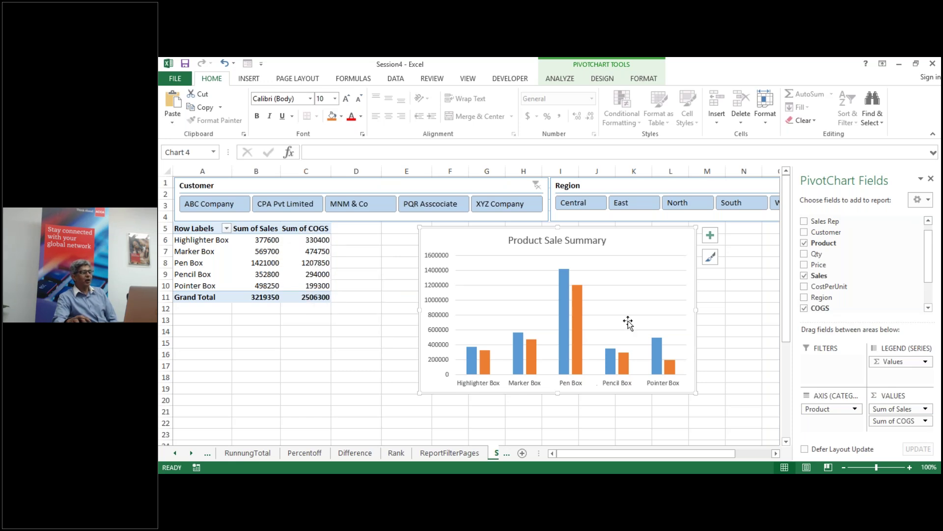
pyautogui.moveTo(565, 308)
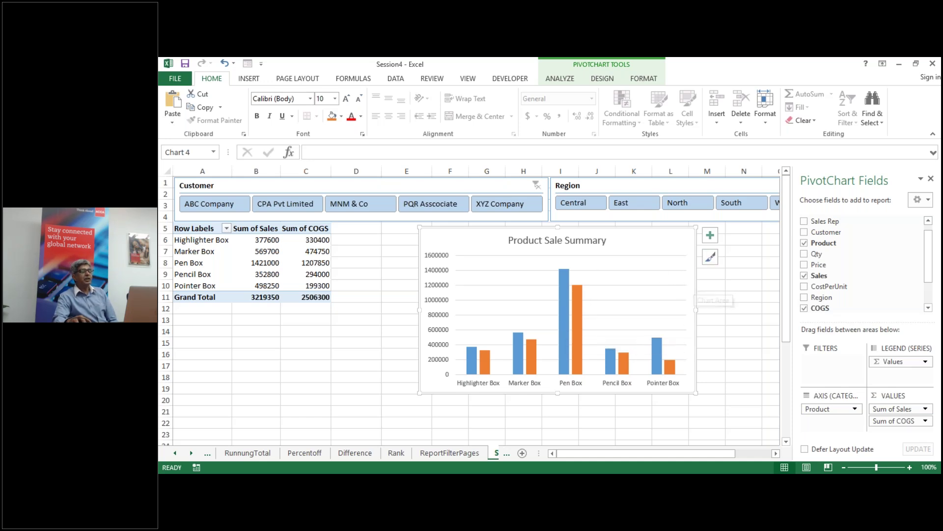
pyautogui.click(710, 235)
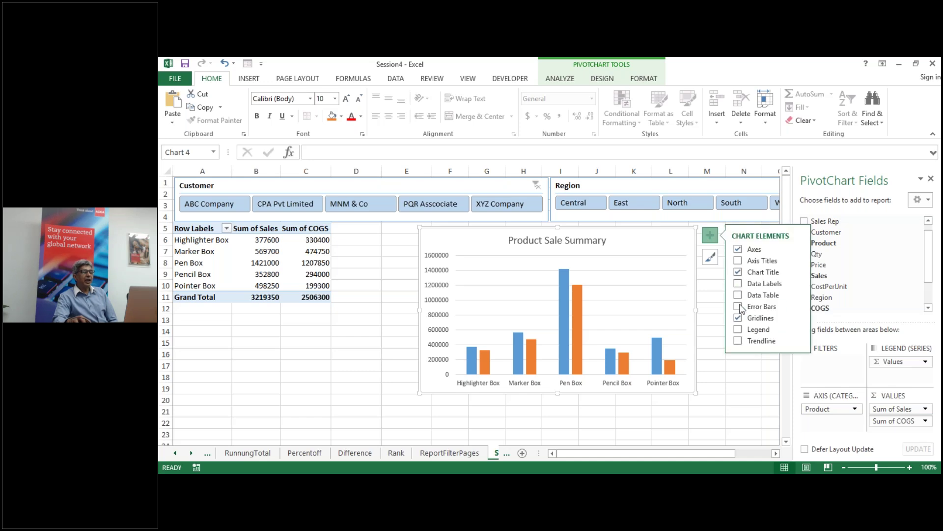
pyautogui.click(738, 330)
pyautogui.click(728, 386)
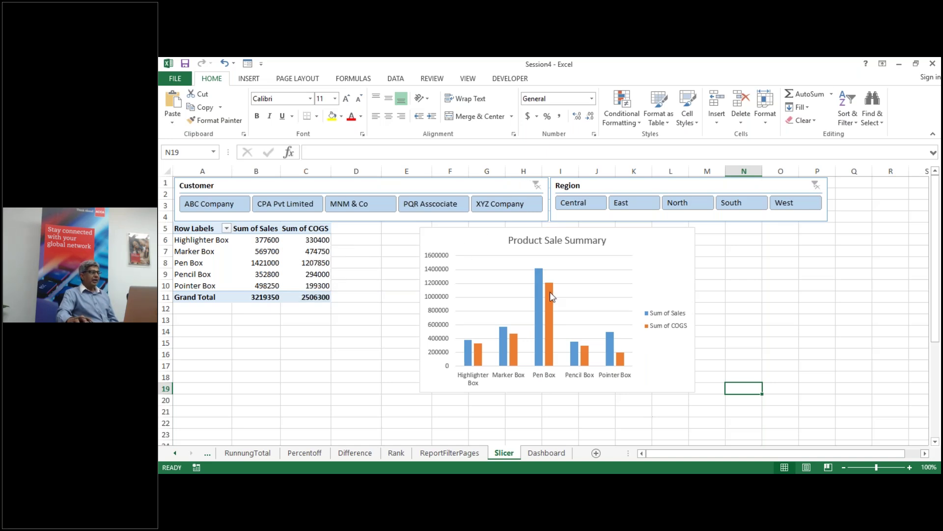
# Step: Move the Product Sale Summary chart left and slightly down
pyautogui.moveTo(550, 291)
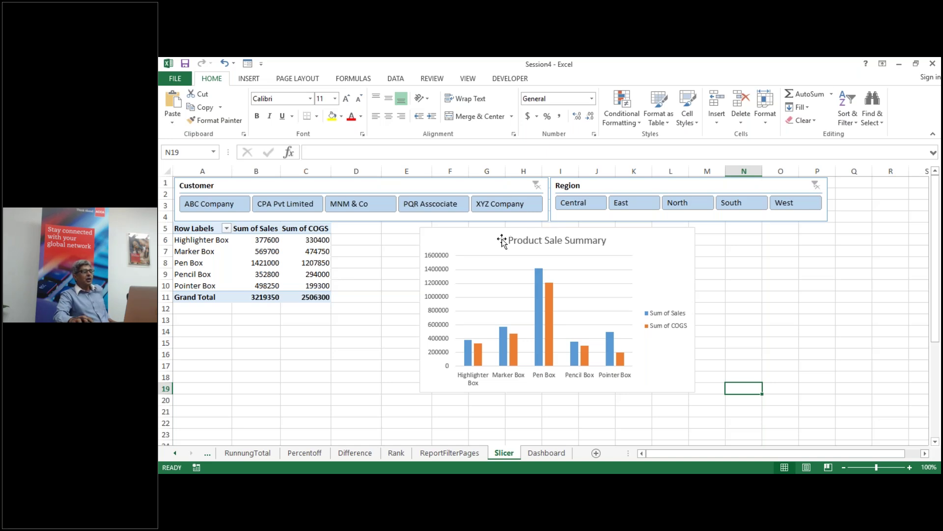
pyautogui.moveTo(502, 238); pyautogui.dragTo(464, 246)
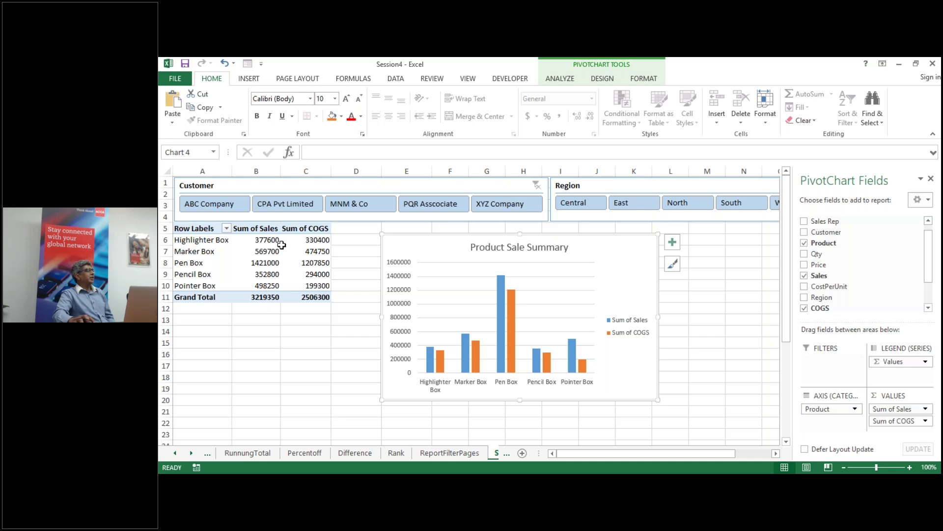
pyautogui.moveTo(274, 247)
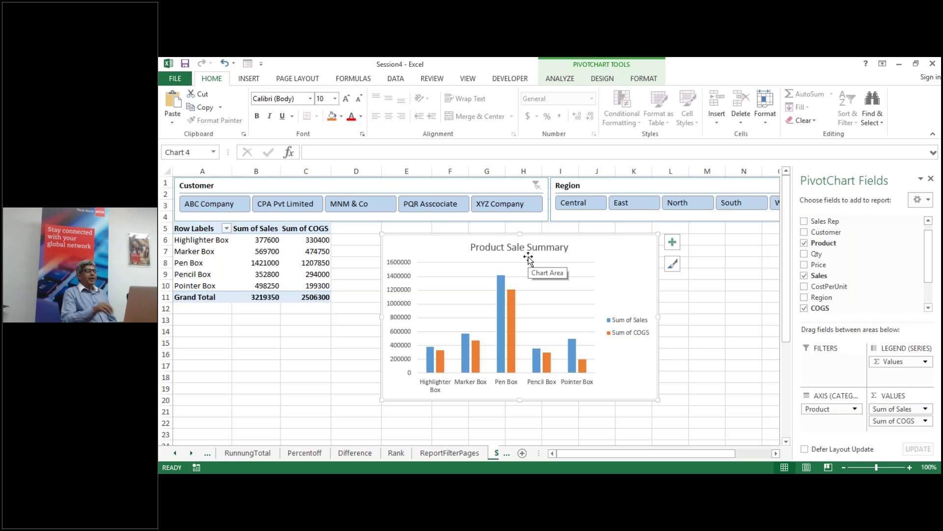
pyautogui.click(755, 271)
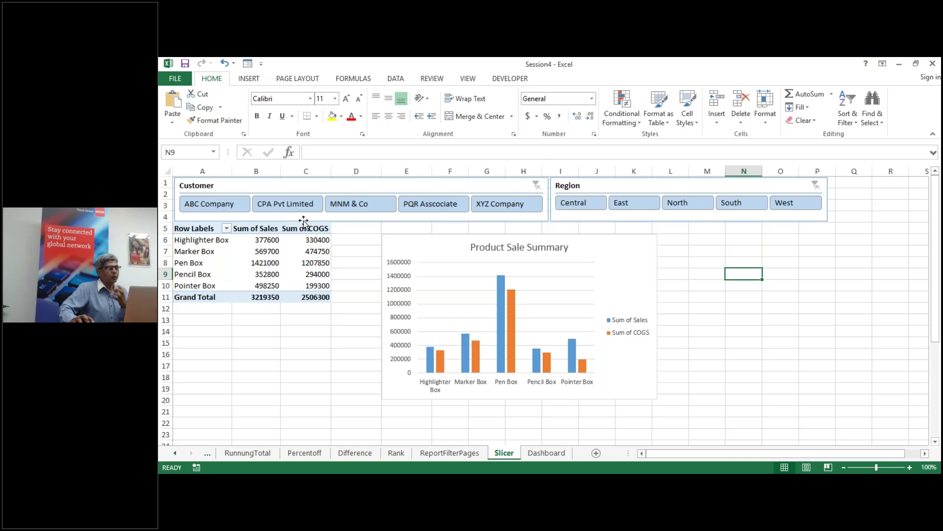
# Step: Filter to the Central region and ABC Company, then go to the empty Dashboard sheet
pyautogui.moveTo(322, 252)
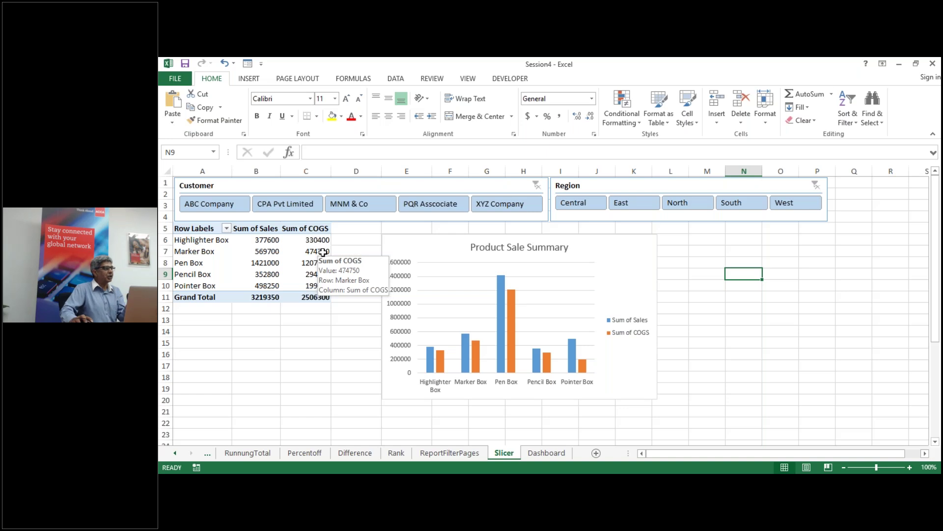
pyautogui.click(581, 209)
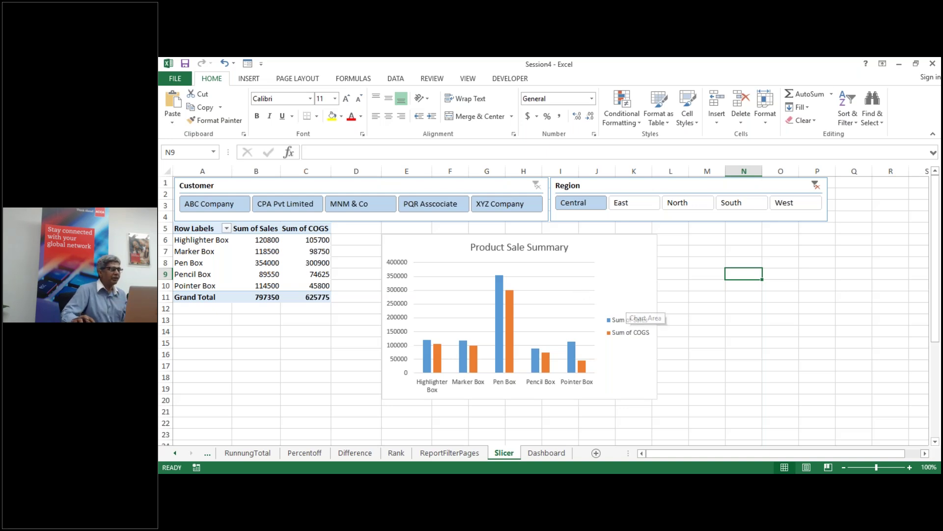
pyautogui.click(210, 206)
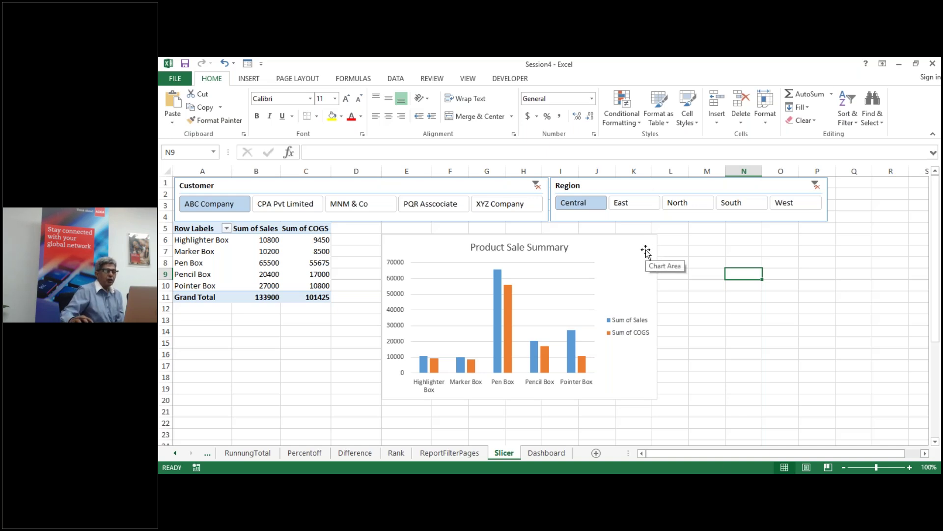
pyautogui.click(547, 453)
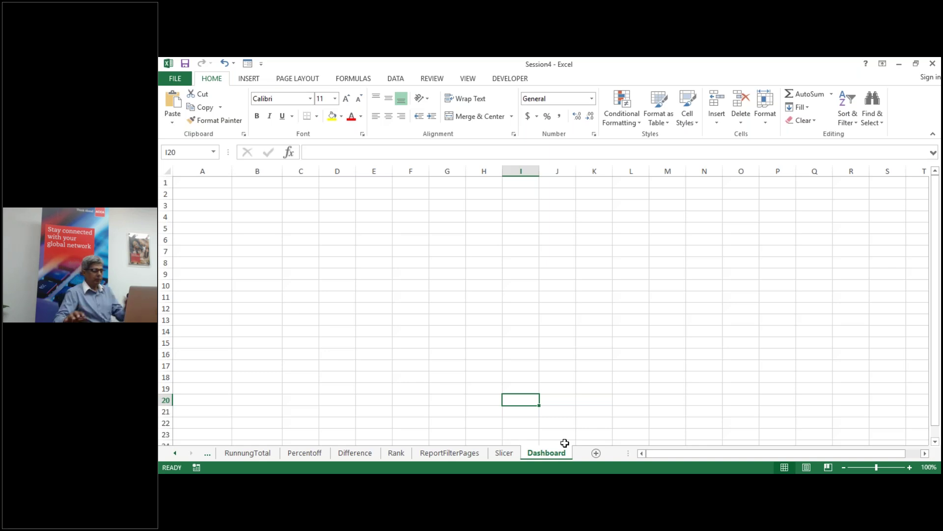
# Step: In Session4 Completed, clear the Customer and Region slicer filters to show all customers and regions
pyautogui.hotkey('alt', 'Tab')
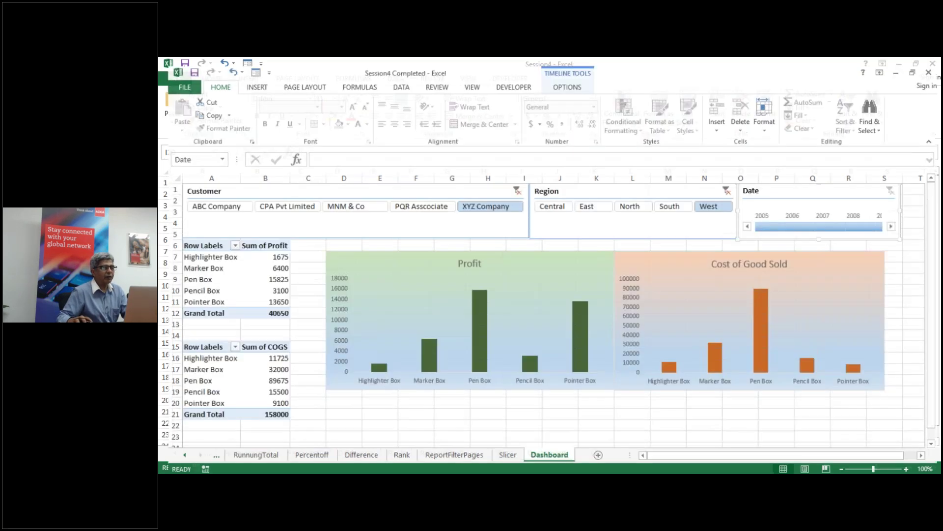
pyautogui.click(514, 183)
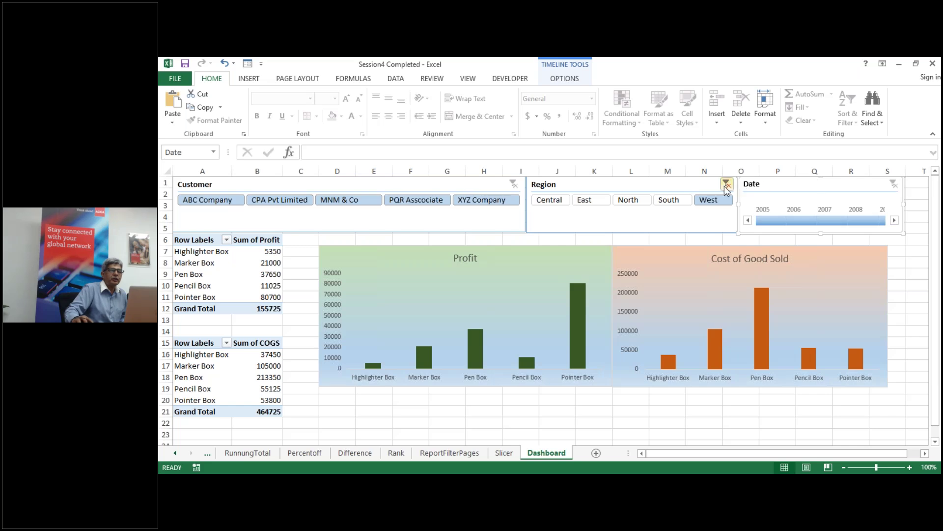
pyautogui.click(726, 184)
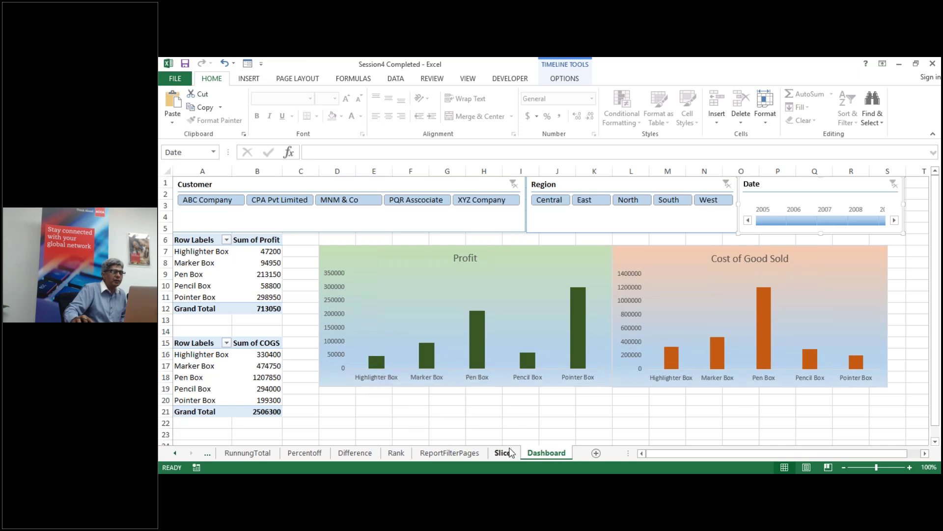
# Step: Check the Pen Box profit and Marker Box cost figures, then return to Session4's Dashboard sheet
pyautogui.click(251, 271)
pyautogui.click(264, 364)
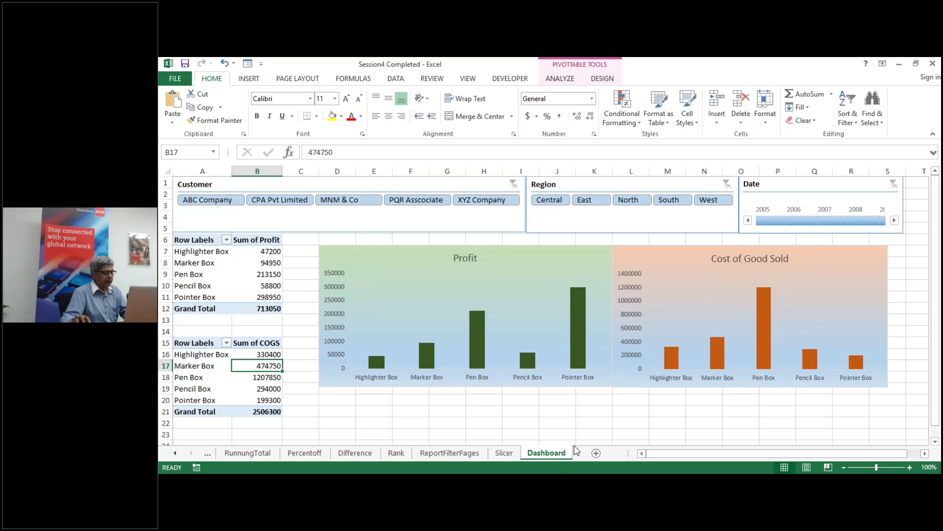
pyautogui.click(899, 64)
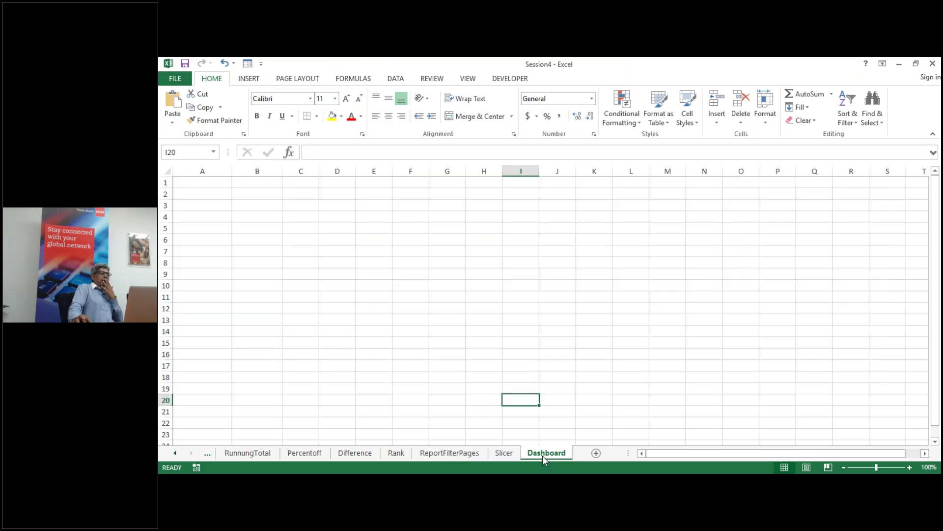
# Step: Create a PivotTable from the ptdata range on the existing Dashboard sheet at cell A6
pyautogui.click(185, 238)
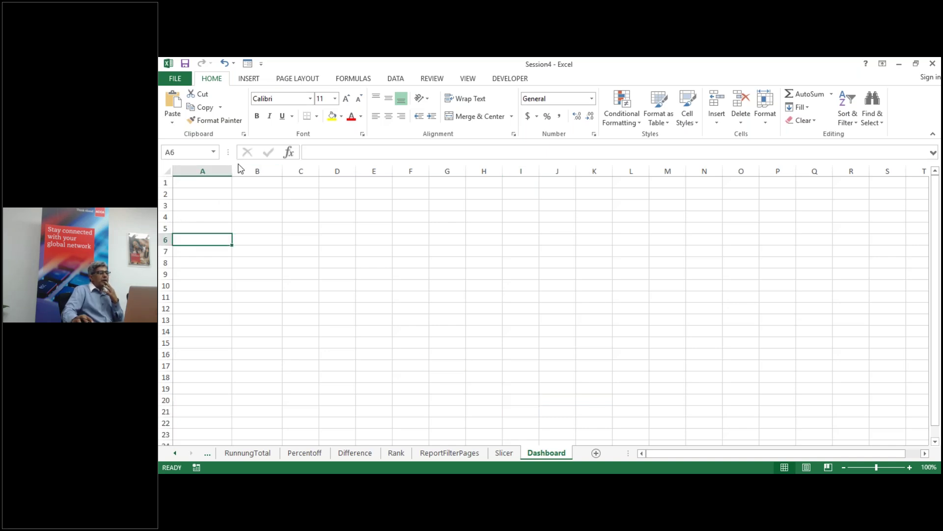
pyautogui.hotkey('alt', 'n')
pyautogui.press('v')
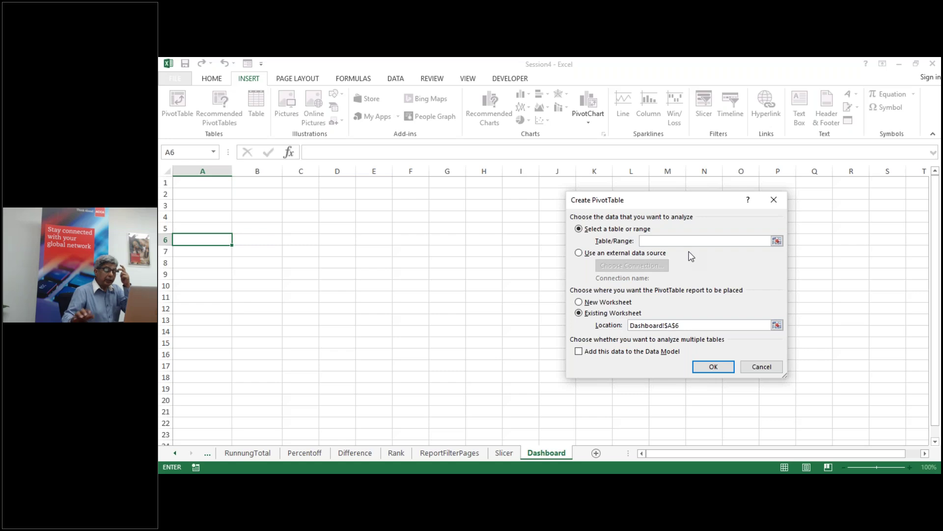
pyautogui.write('ptdata')
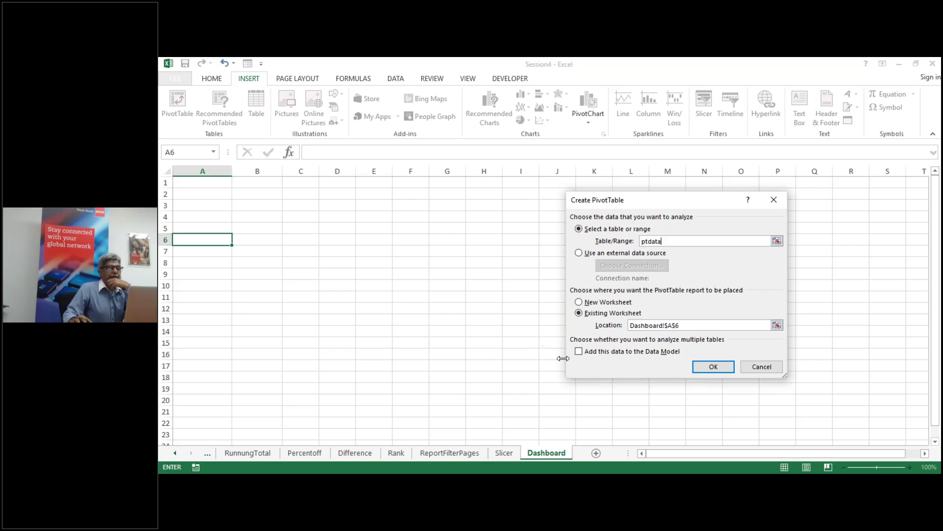
pyautogui.click(713, 369)
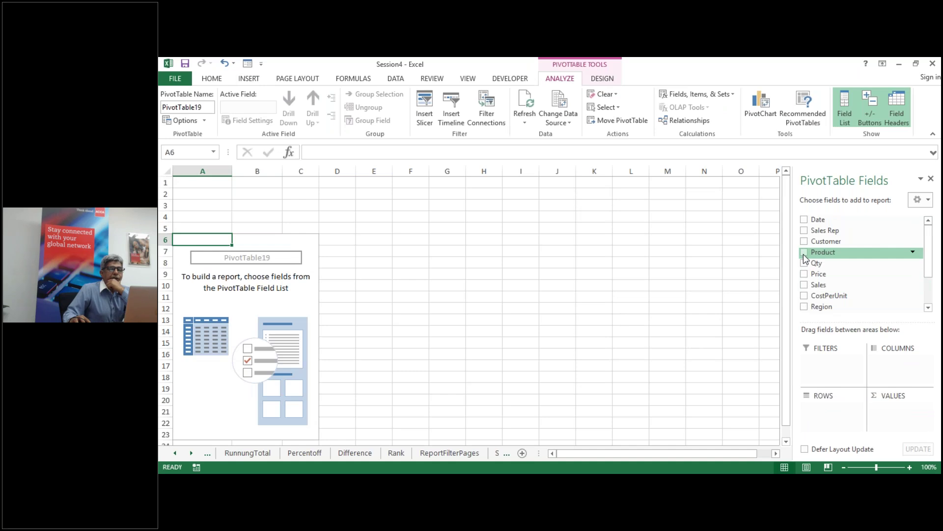
# Step: Add Product as rows and Sum of Sales as values, then select the whole pivot table
pyautogui.click(804, 253)
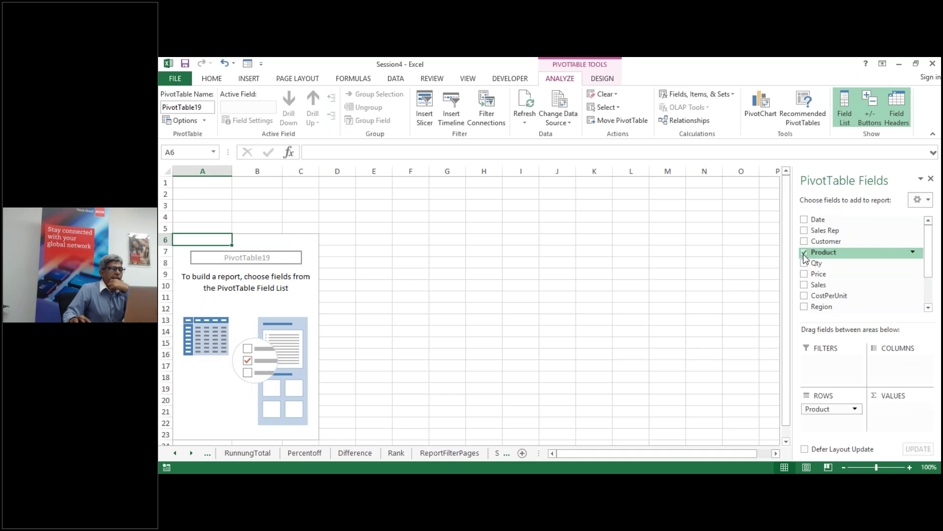
pyautogui.click(804, 285)
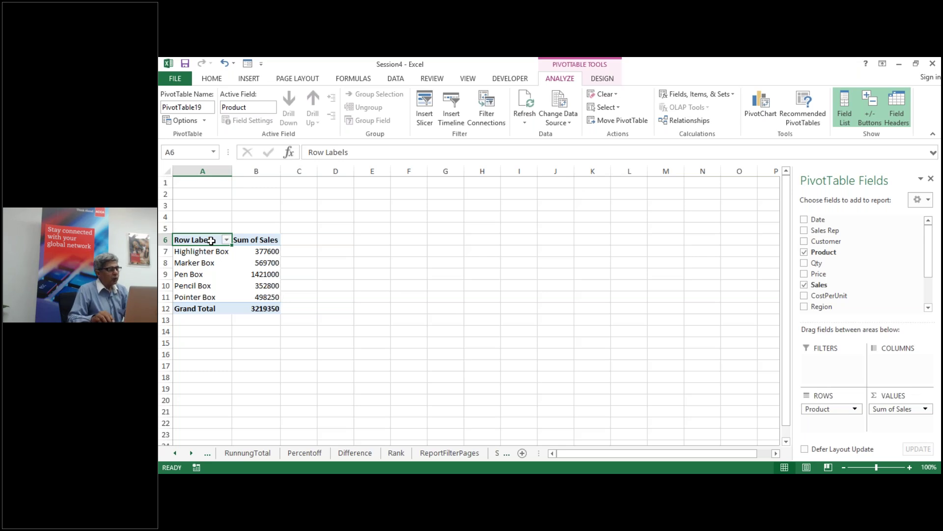
pyautogui.hotkey('shift', 'Right')
pyautogui.hotkey('ctrl', 'shift', 'Down')
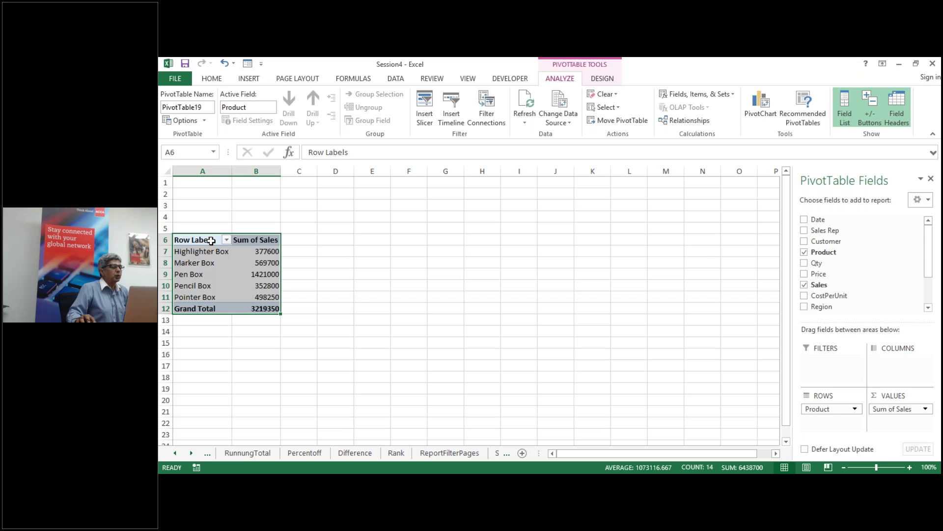
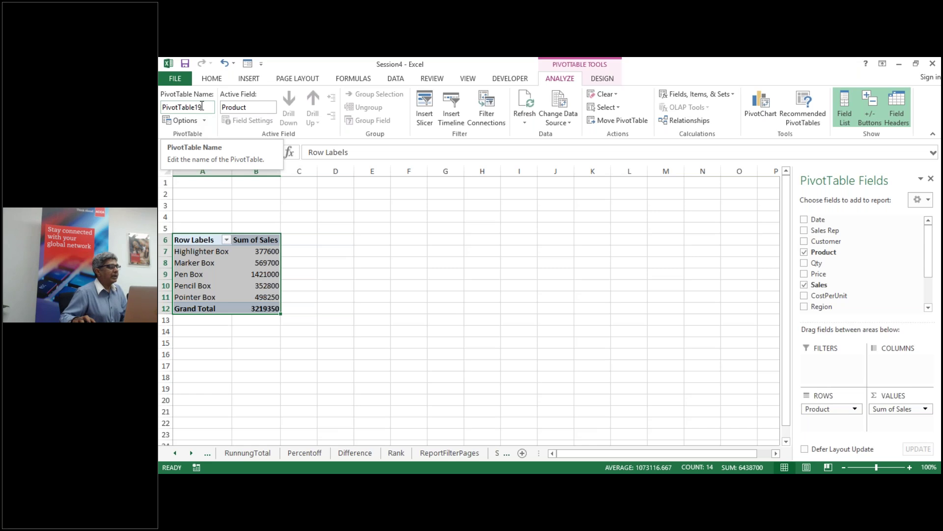
# Step: Name the Sum of Sales by product pivot table PTProductSales, then select cell A15
pyautogui.click(202, 106)
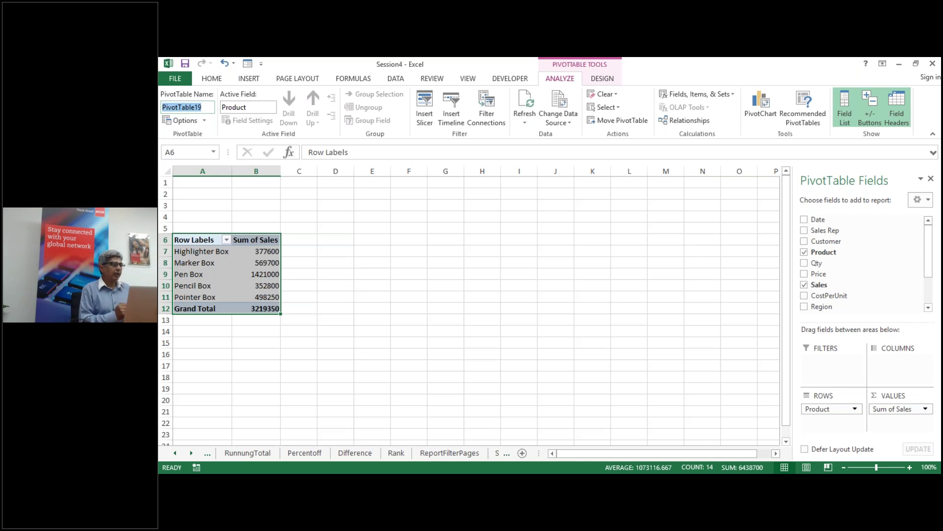
pyautogui.write('PTP')
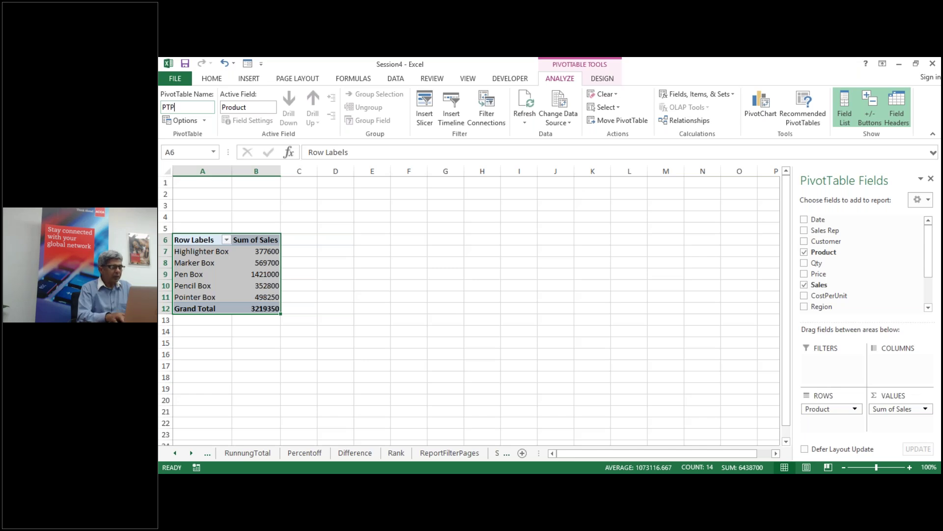
pyautogui.write('rod')
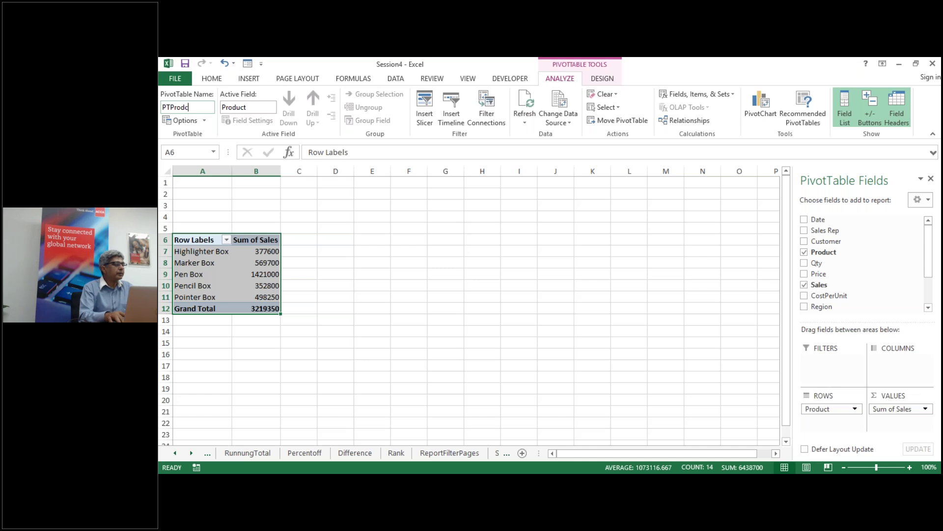
pyautogui.write('uct')
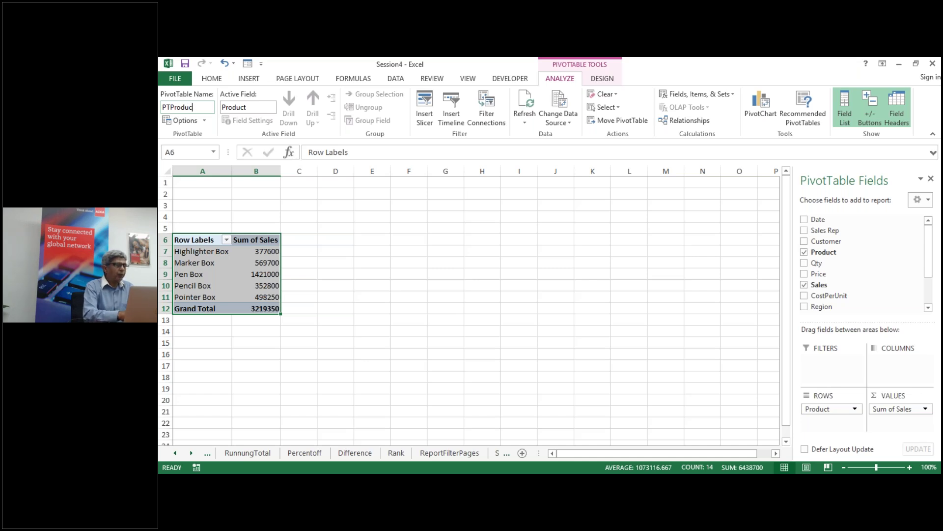
pyautogui.write('Sales')
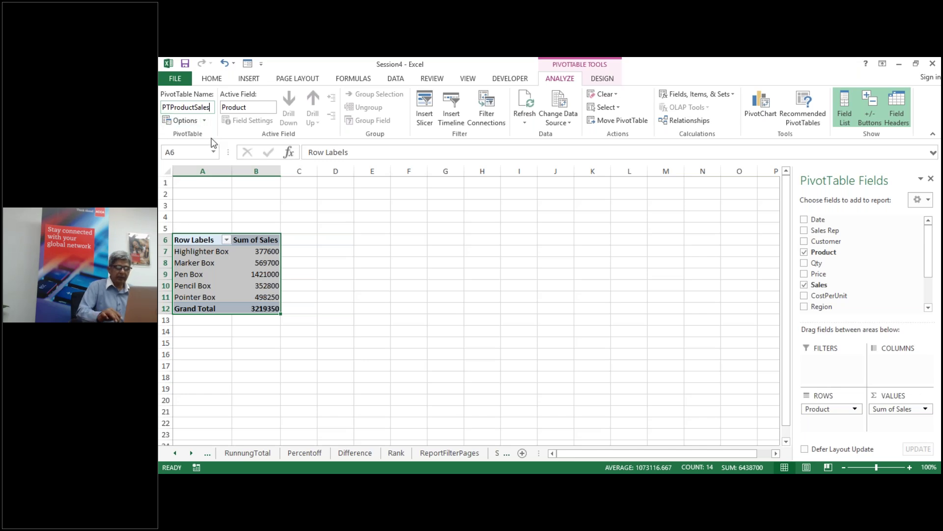
pyautogui.click(197, 341)
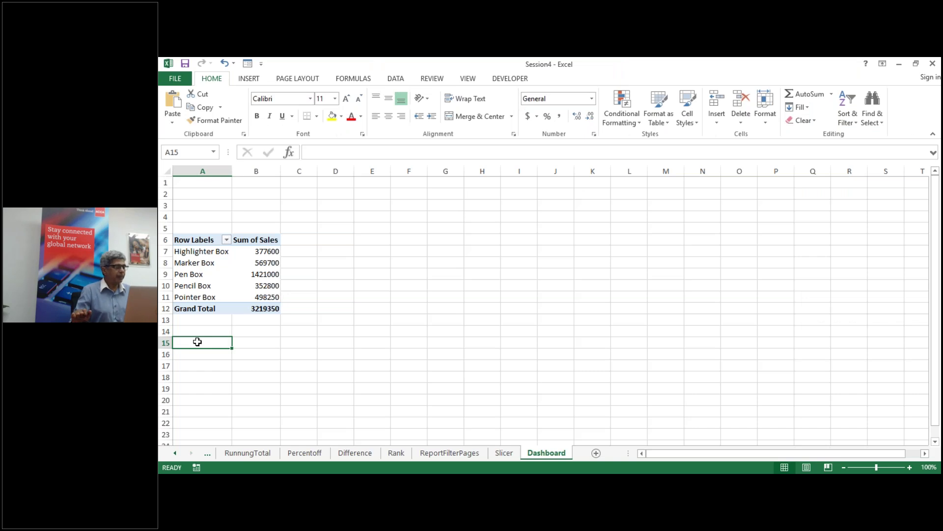
# Step: Create a PivotTable from ptdata at A15 with Product rows and Sum of COGS
pyautogui.press('alt')
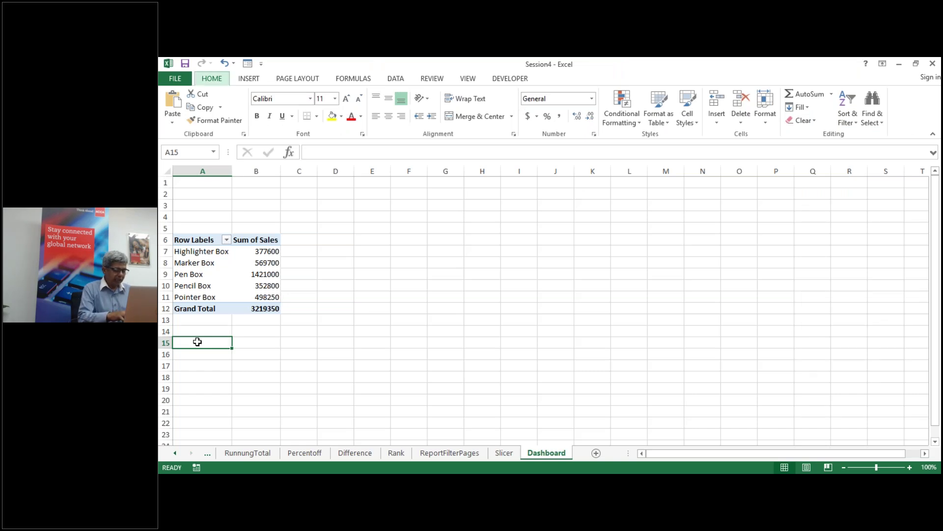
pyautogui.press('n')
pyautogui.write('v')
pyautogui.write('ptda')
pyautogui.write('ta')
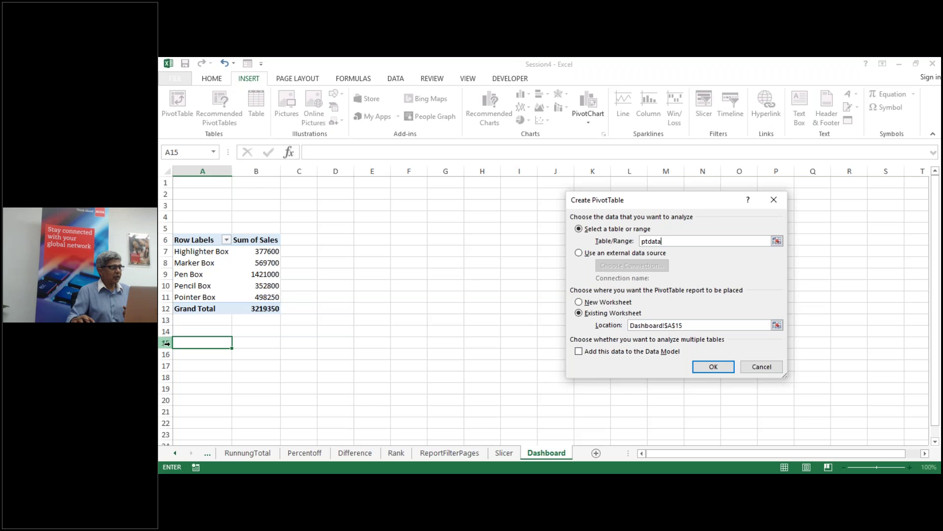
pyautogui.click(714, 368)
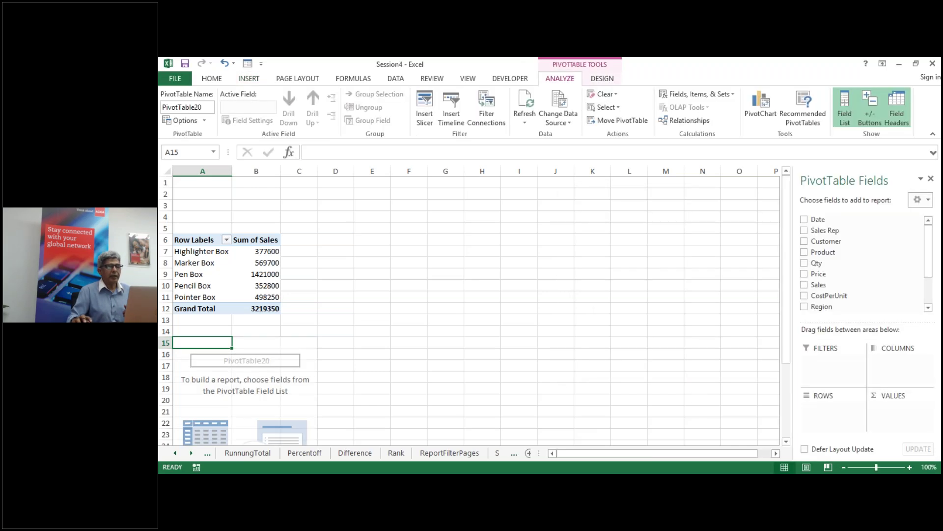
pyautogui.click(805, 253)
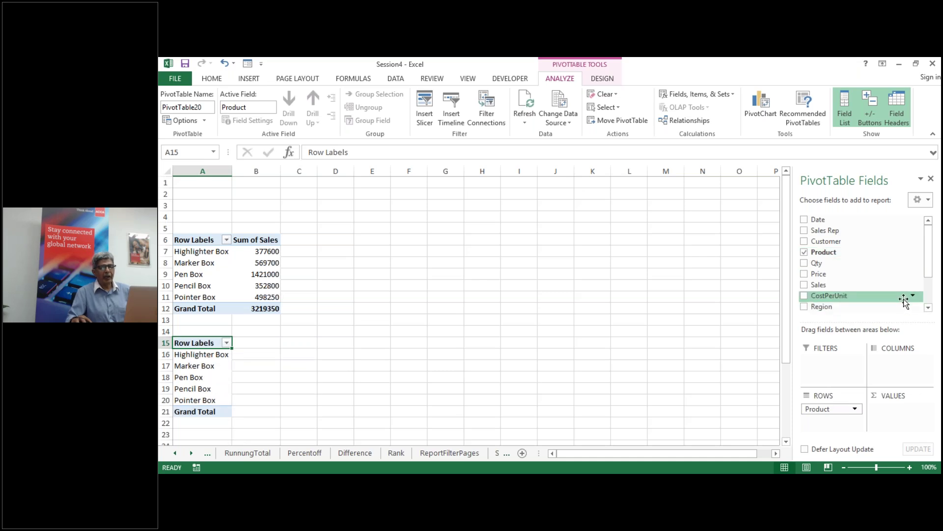
pyautogui.scroll(-2, 904, 301)
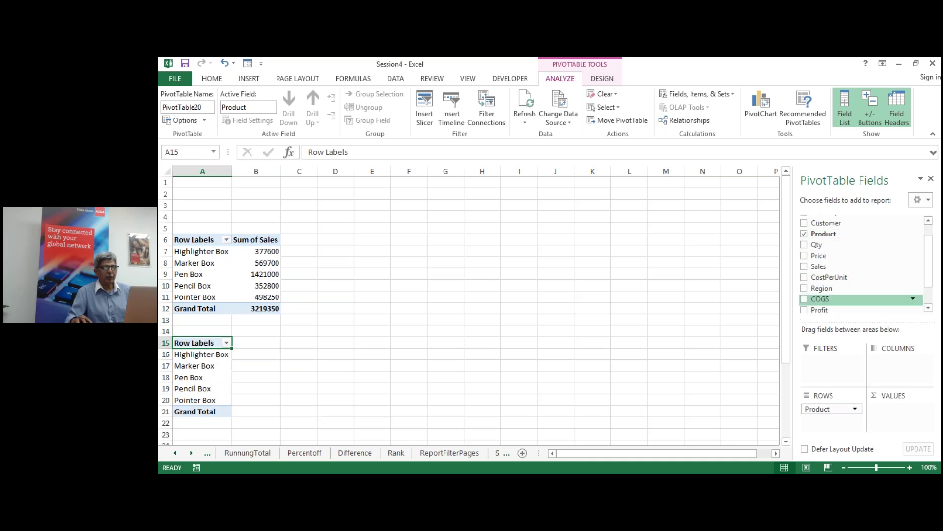
pyautogui.click(805, 300)
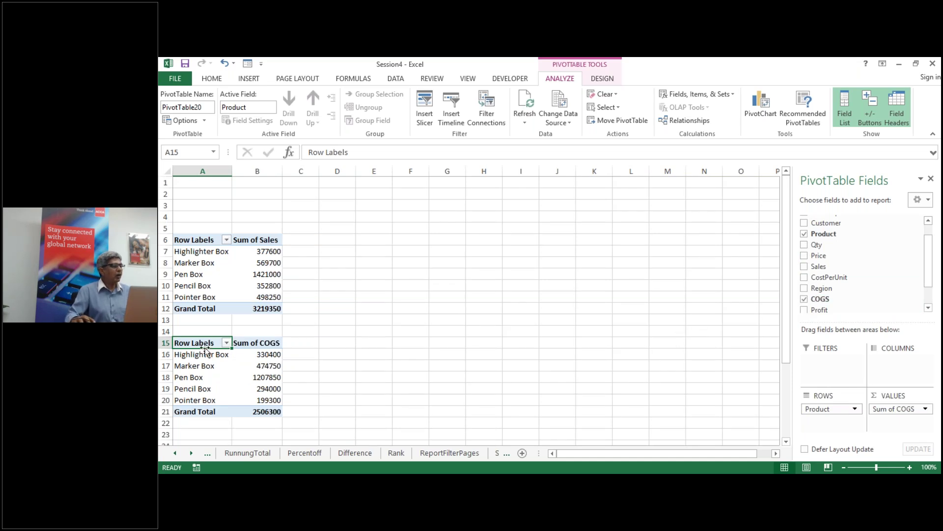
# Step: Rename the COGS pivot table PTProductCOGS and select cell A24
pyautogui.click(182, 107)
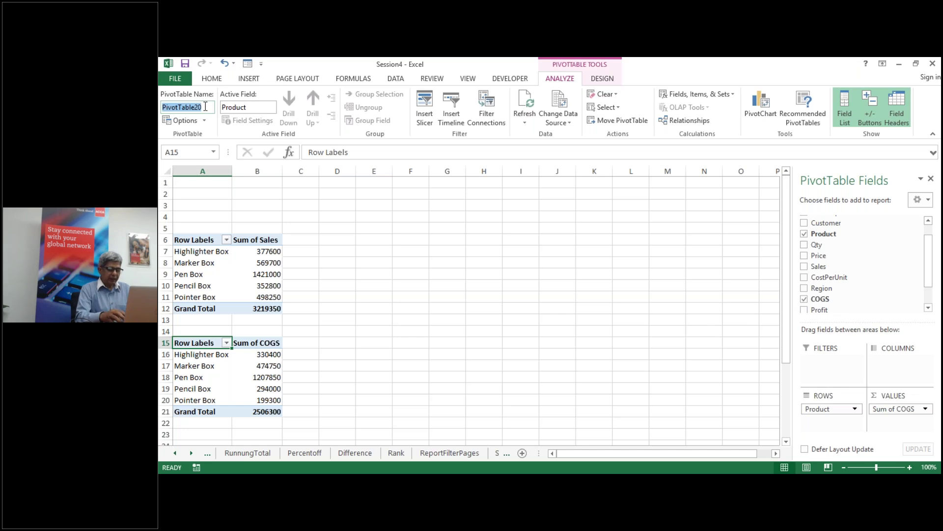
pyautogui.write('Pt')
pyautogui.press('BackSpace')
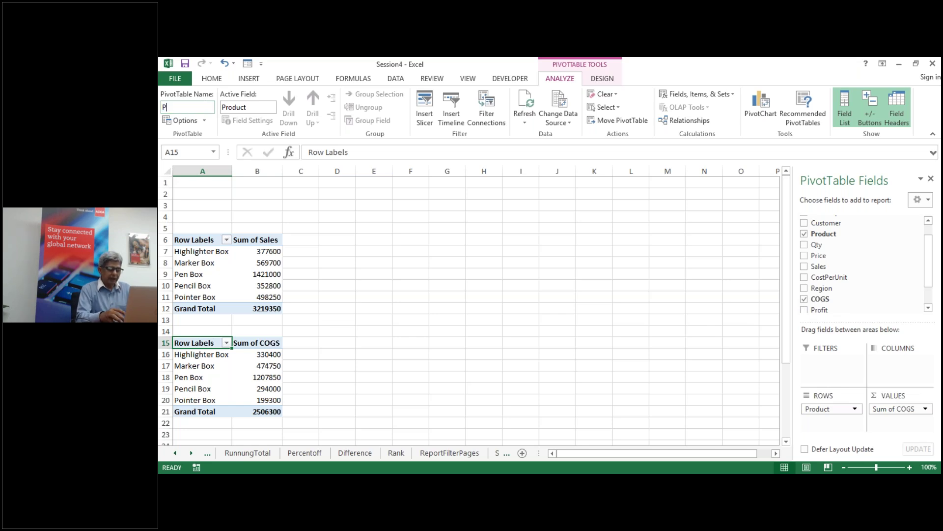
pyautogui.write('TProductCOGS')
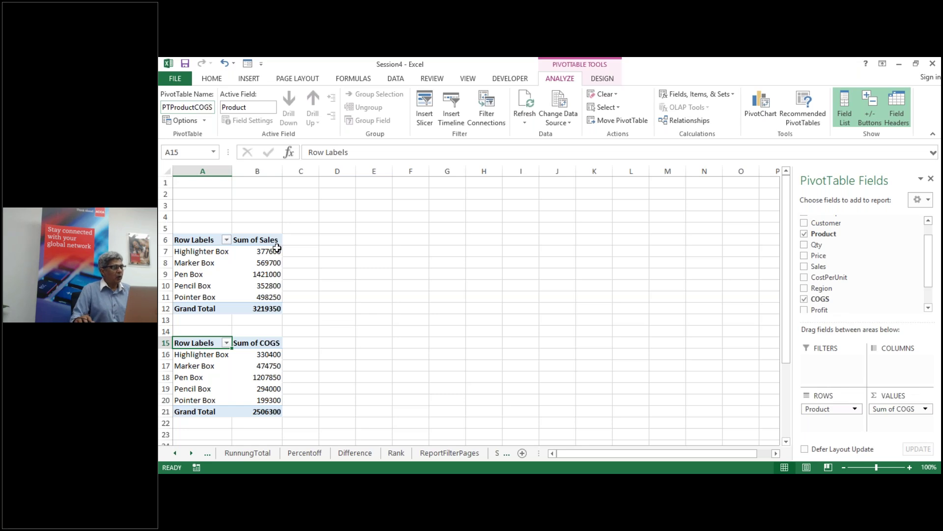
pyautogui.scroll(-4, 277, 249)
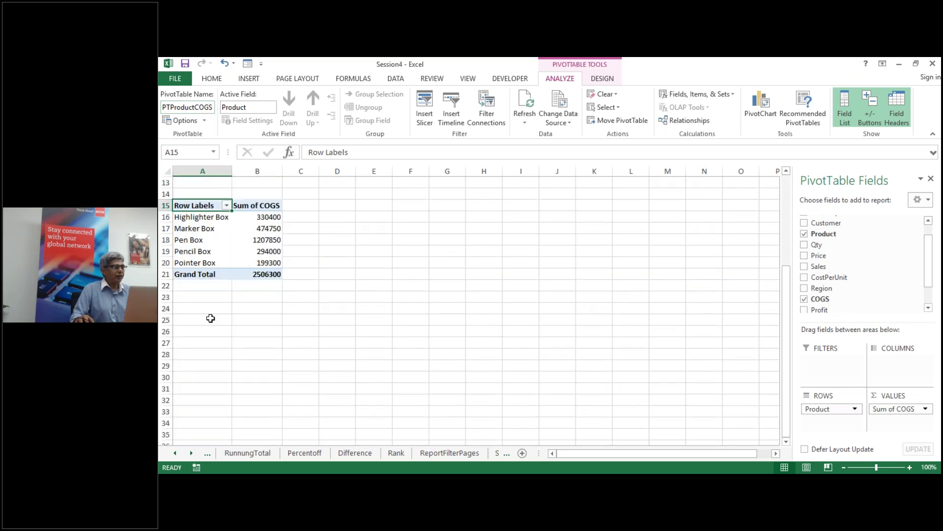
pyautogui.scroll(2, 234, 352)
pyautogui.click(185, 377)
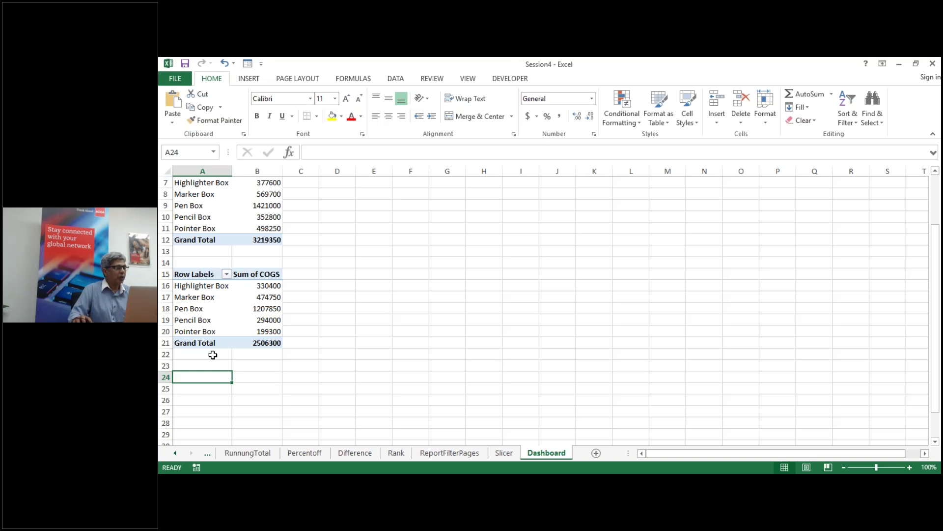
# Step: Insert a PivotTable at A24 with Product rows and Sum of Qty
pyautogui.scroll(2, 213, 355)
pyautogui.scroll(-2, 213, 355)
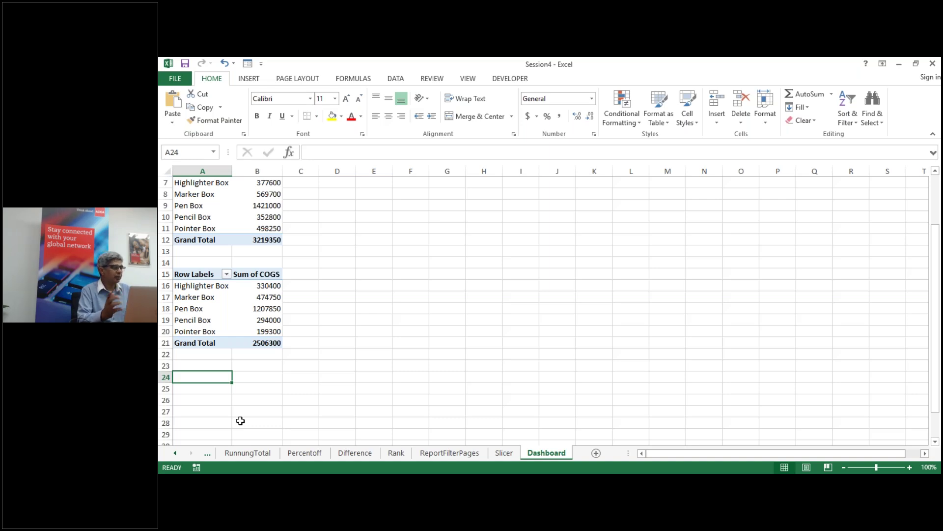
pyautogui.press('alt')
pyautogui.press('n')
pyautogui.press('v')
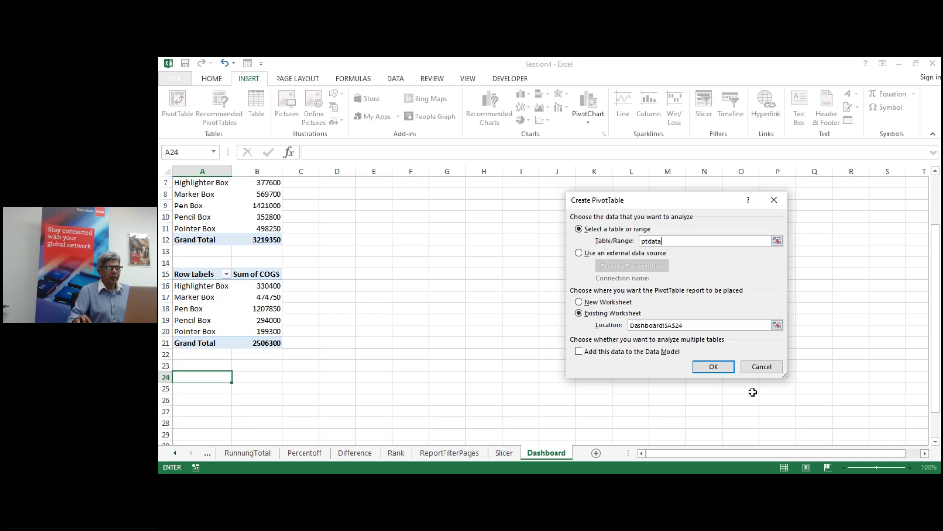
pyautogui.click(715, 368)
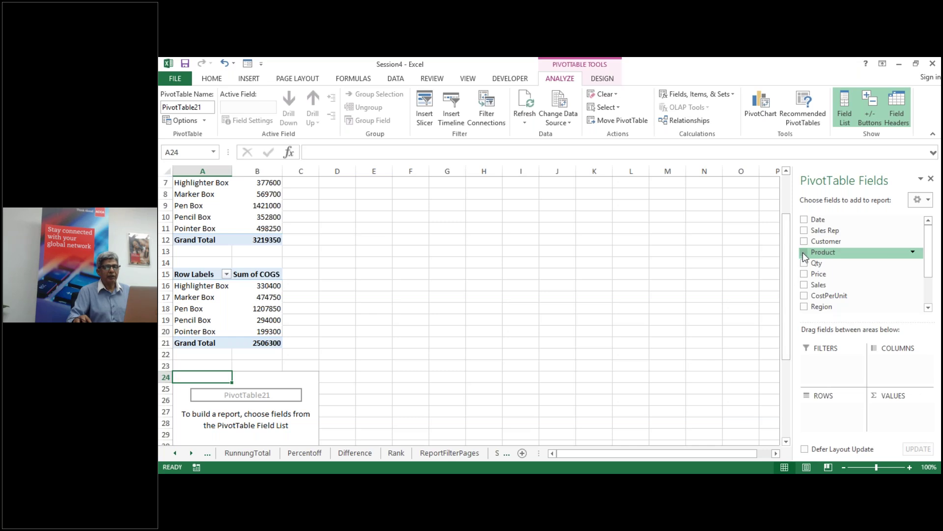
pyautogui.click(805, 253)
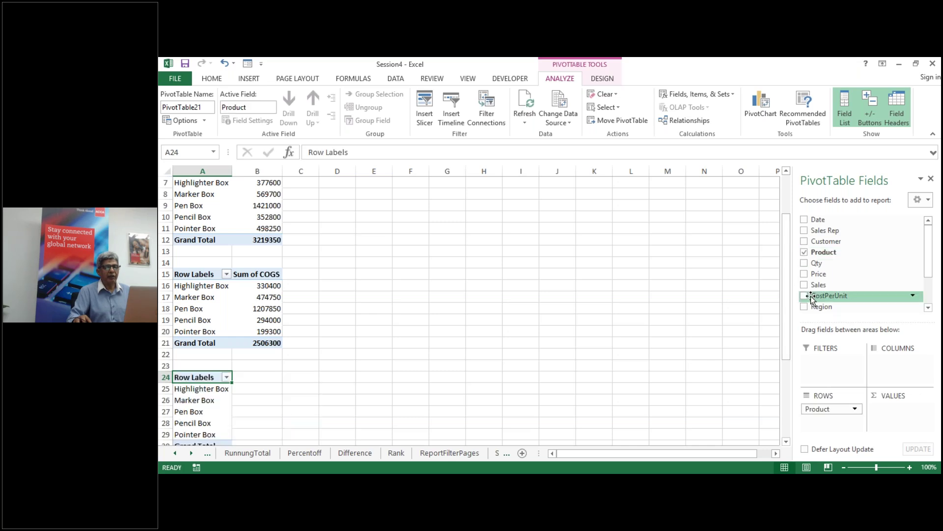
pyautogui.click(805, 265)
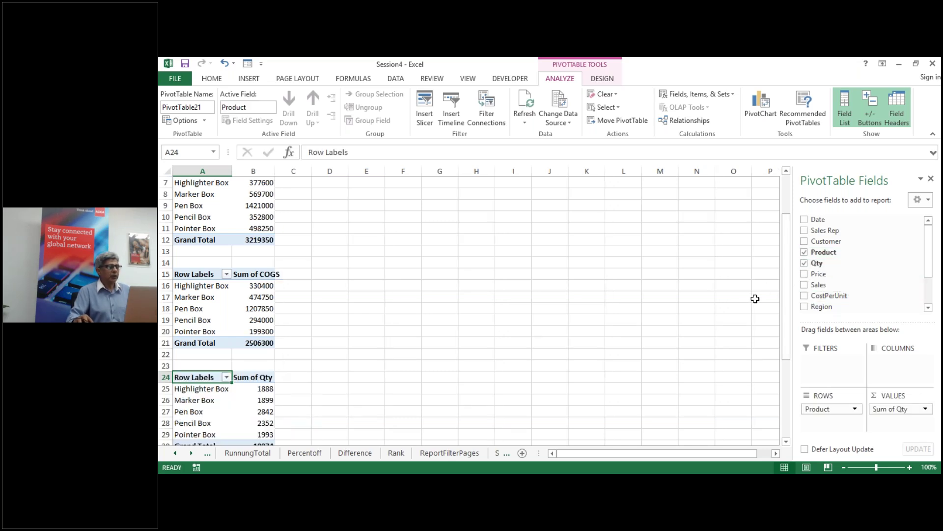
# Step: Rename the Qty pivot table PTProductQty
pyautogui.click(206, 108)
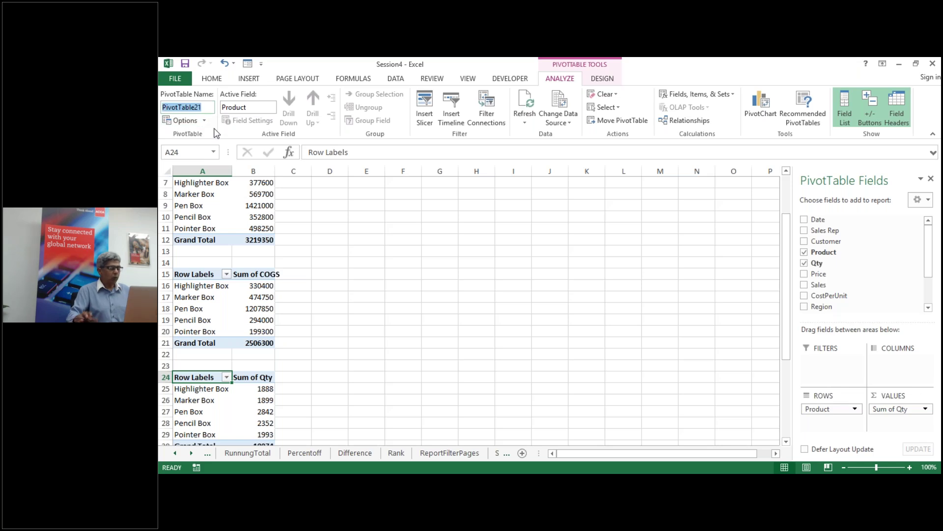
pyautogui.write('PTProductQty')
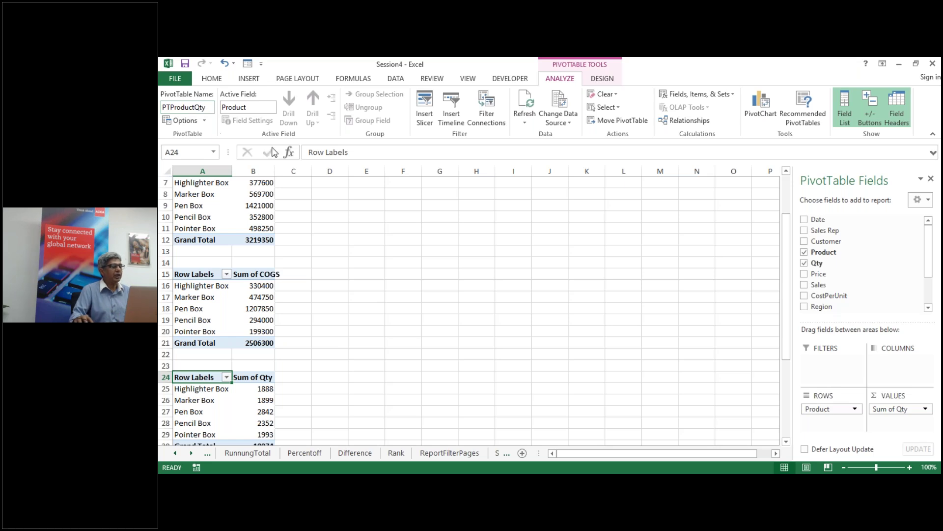
pyautogui.scroll(2, 355, 342)
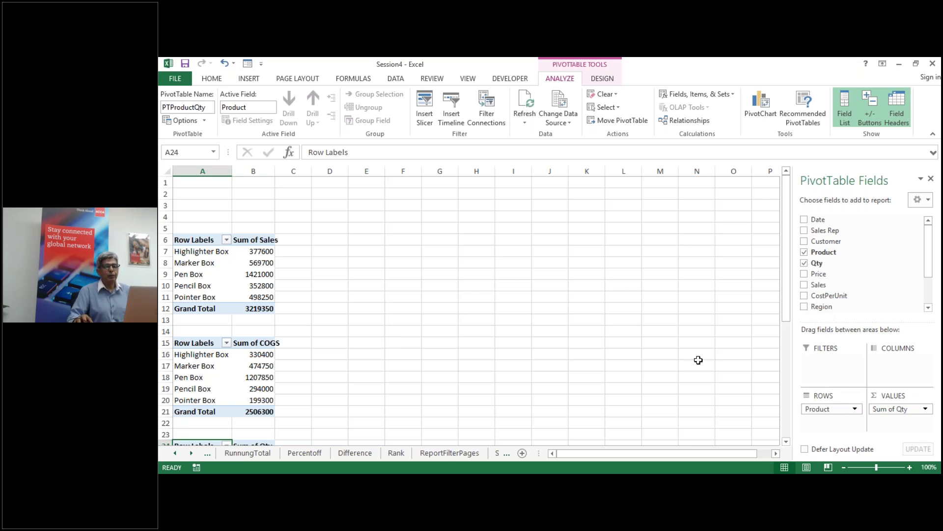
pyautogui.click(845, 109)
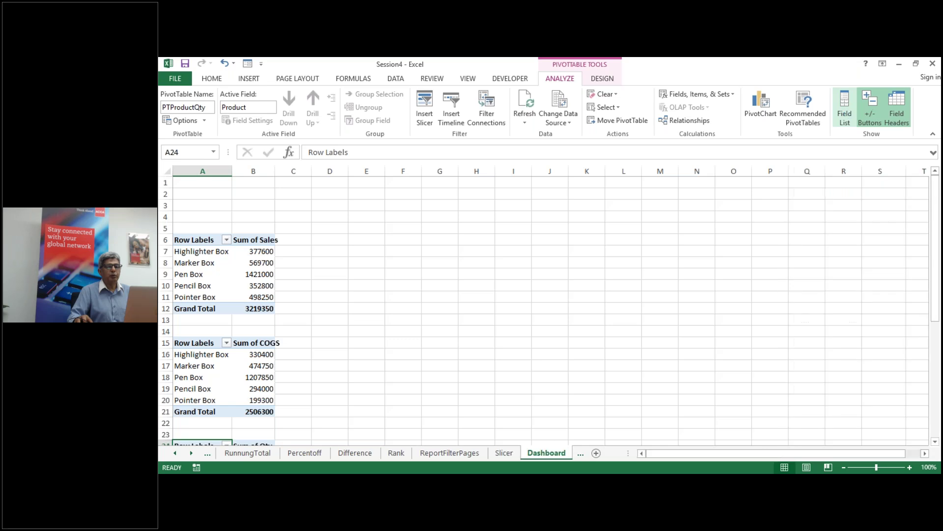
pyautogui.click(898, 115)
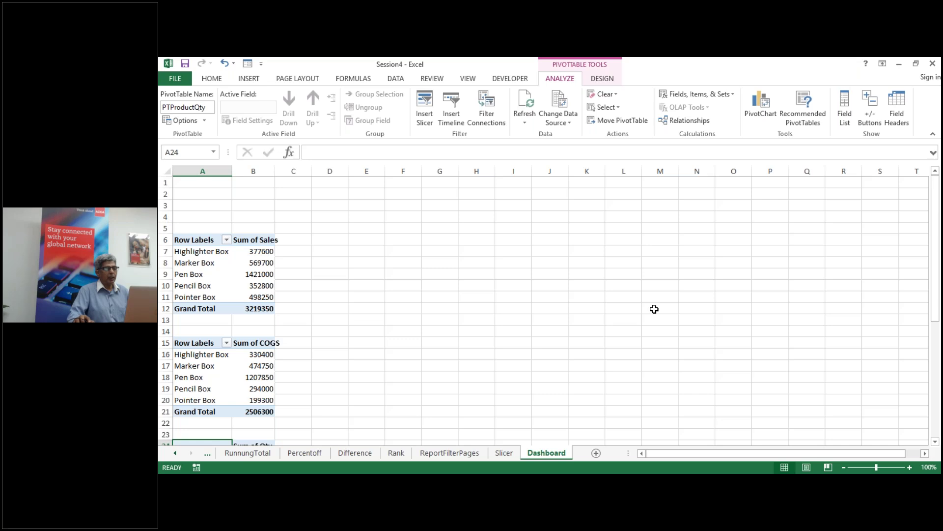
pyautogui.scroll(-2, 654, 309)
pyautogui.scroll(2, 654, 308)
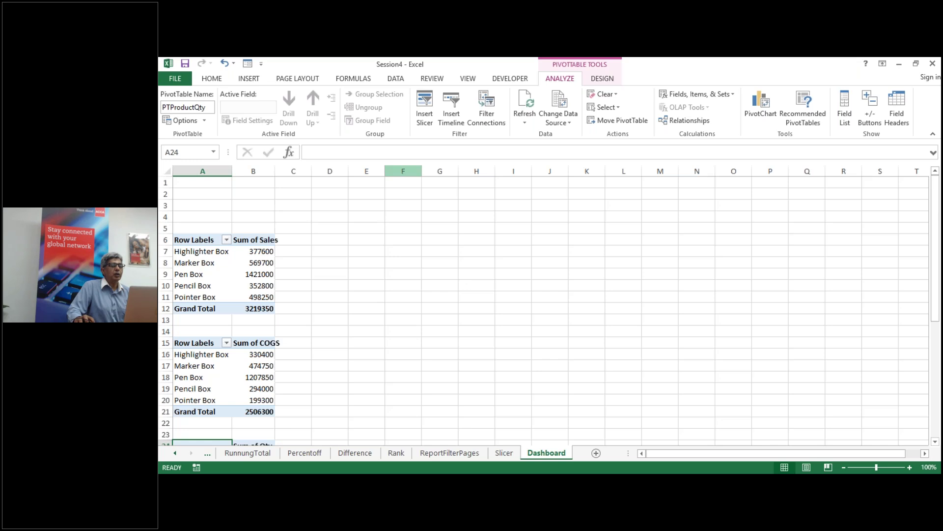
# Step: Insert Customer and Region slicers and place them side by side beside the pivots
pyautogui.click(429, 119)
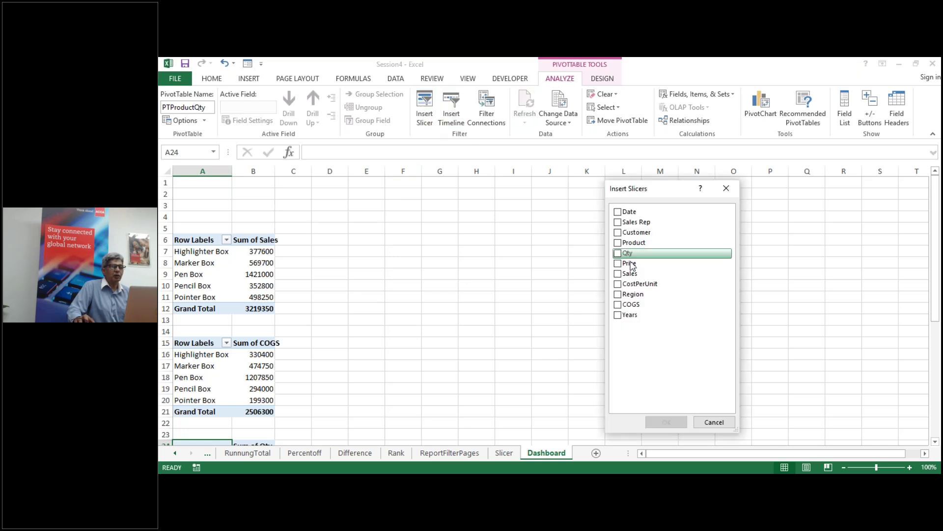
pyautogui.click(617, 295)
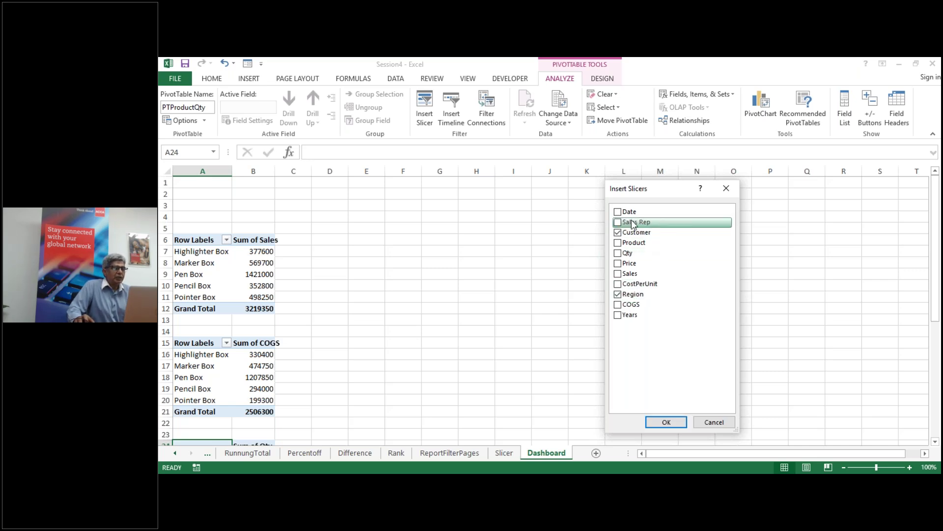
pyautogui.click(666, 422)
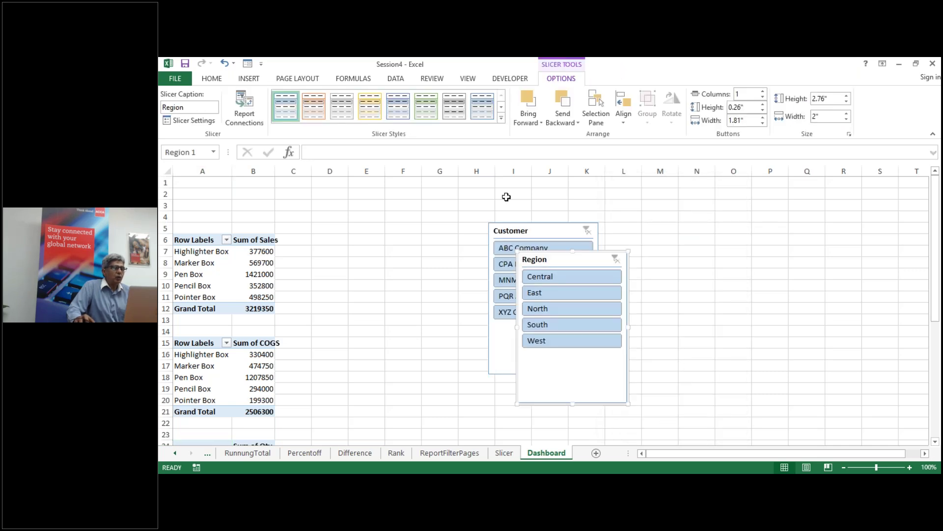
pyautogui.moveTo(521, 225); pyautogui.dragTo(385, 205)
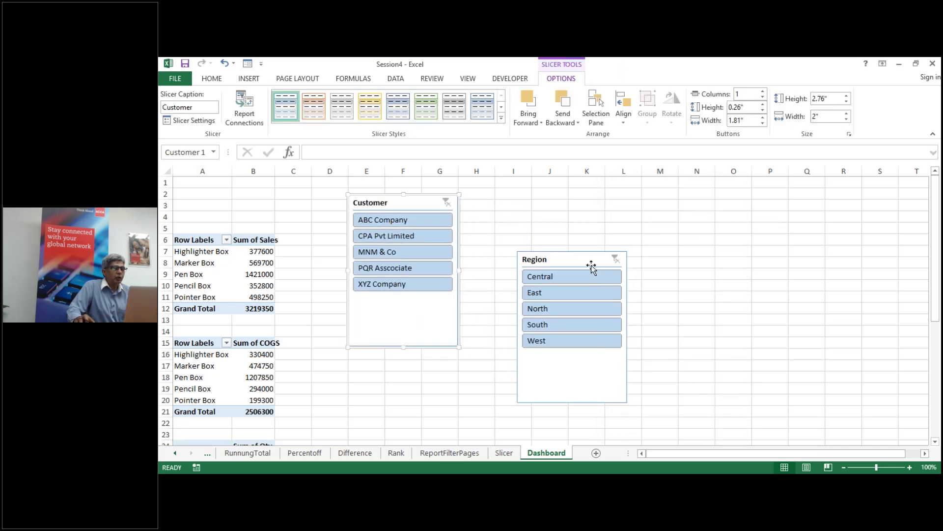
pyautogui.moveTo(579, 261); pyautogui.dragTo(522, 202)
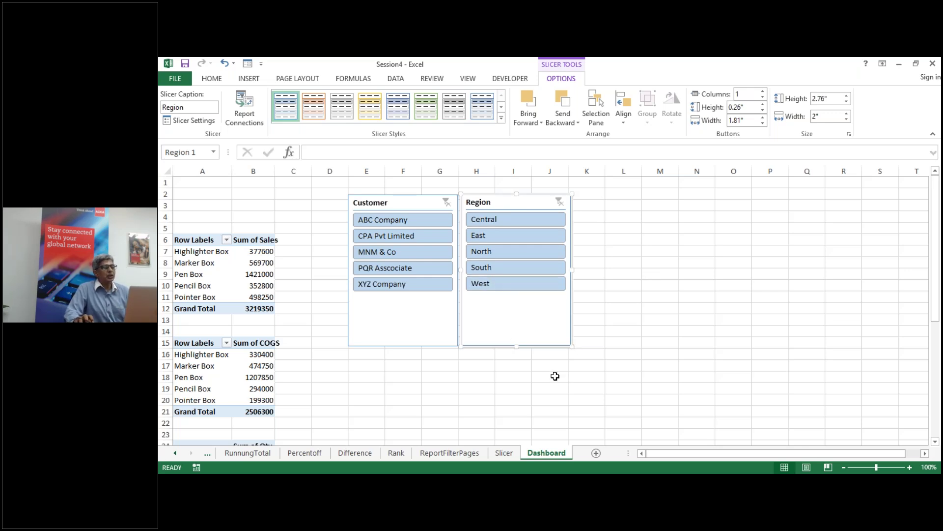
# Step: Select the Sum of Qty pivot table and show the PivotTable Analyze commands
pyautogui.click(249, 261)
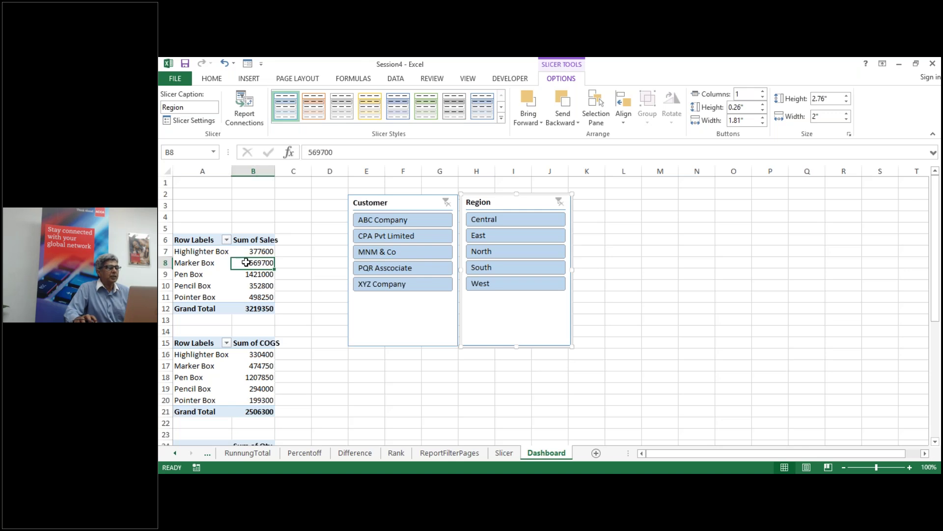
pyautogui.scroll(-4, 445, 352)
pyautogui.click(228, 343)
pyautogui.scroll(3, 426, 335)
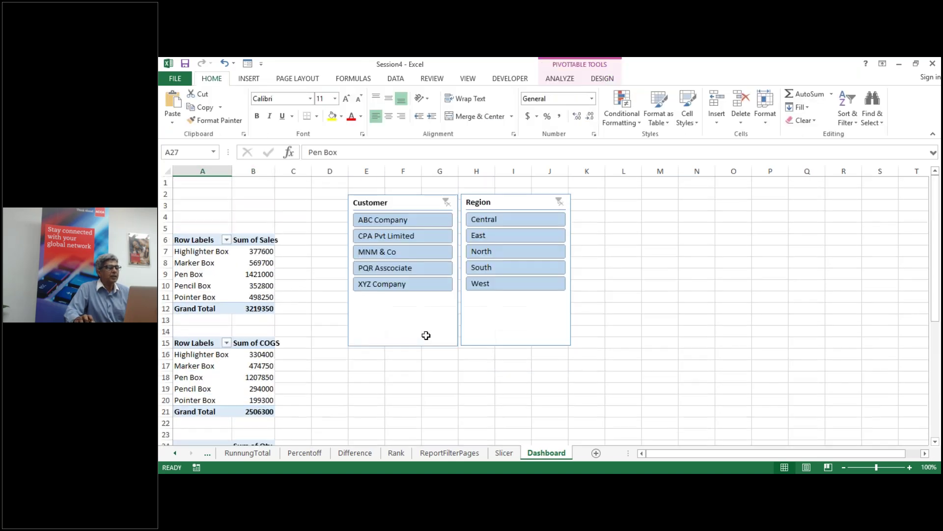
pyautogui.click(558, 80)
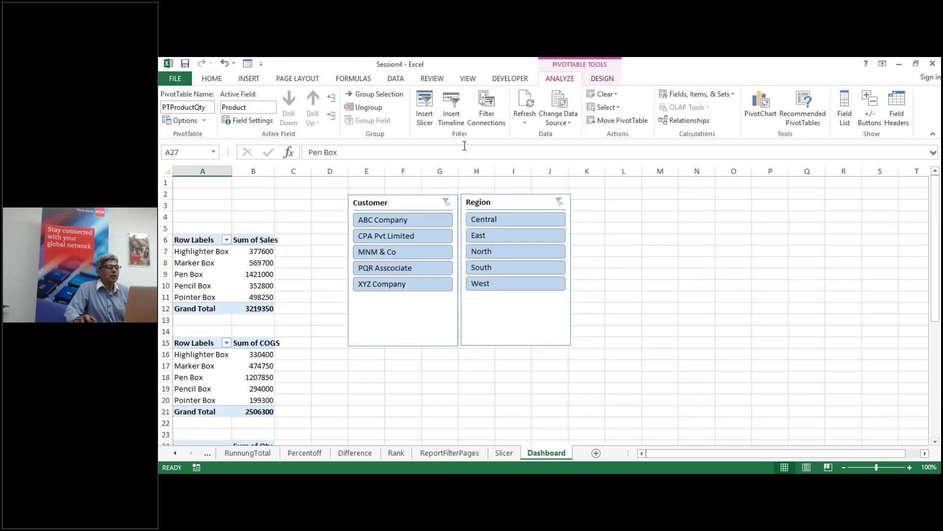
# Step: Insert a Date timeline and drag it to the right of the Region slicer
pyautogui.click(455, 109)
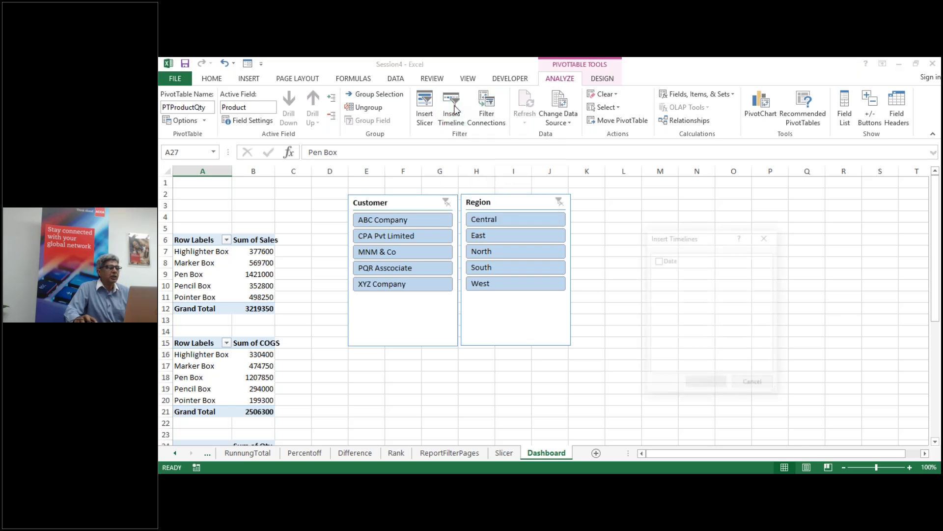
pyautogui.click(657, 259)
pyautogui.click(721, 384)
pyautogui.moveTo(602, 278); pyautogui.dragTo(742, 204)
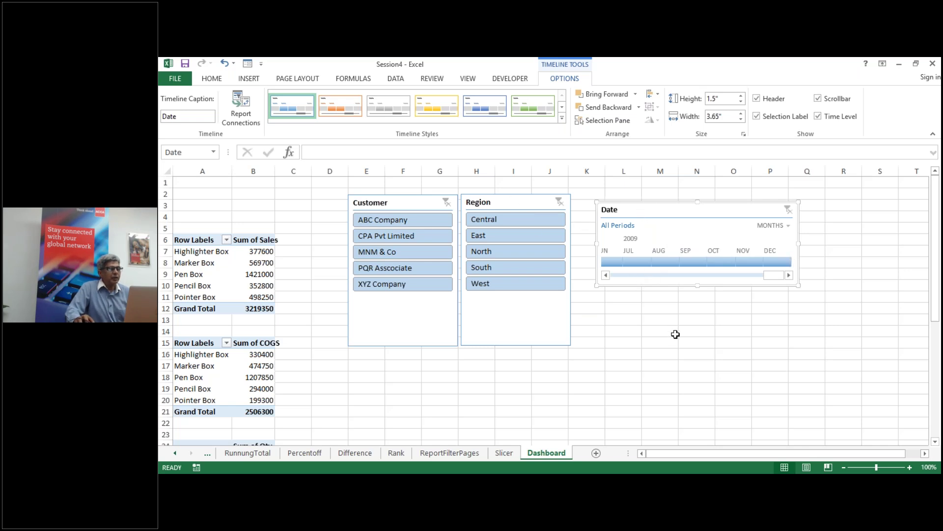
# Step: Set the Customer slicer's button layout to 5 columns
pyautogui.moveTo(397, 202); pyautogui.dragTo(368, 198)
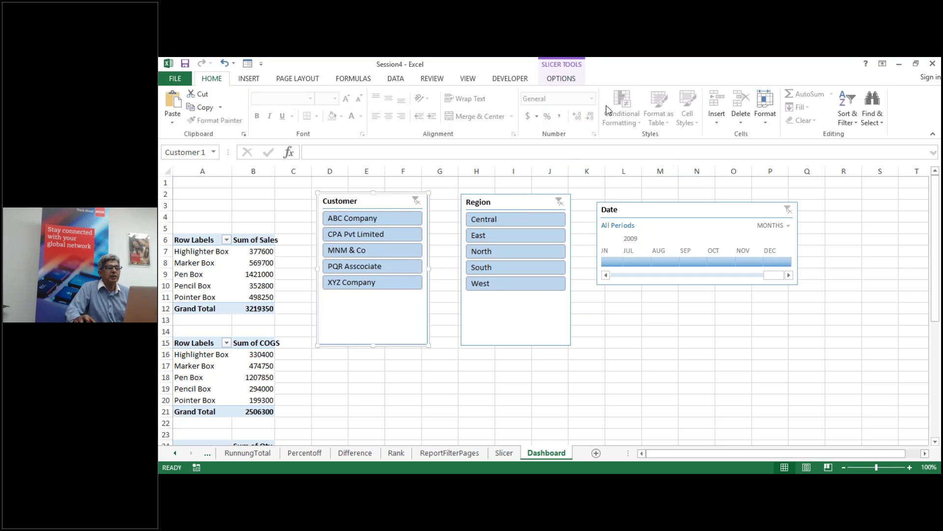
pyautogui.click(561, 80)
pyautogui.click(764, 92)
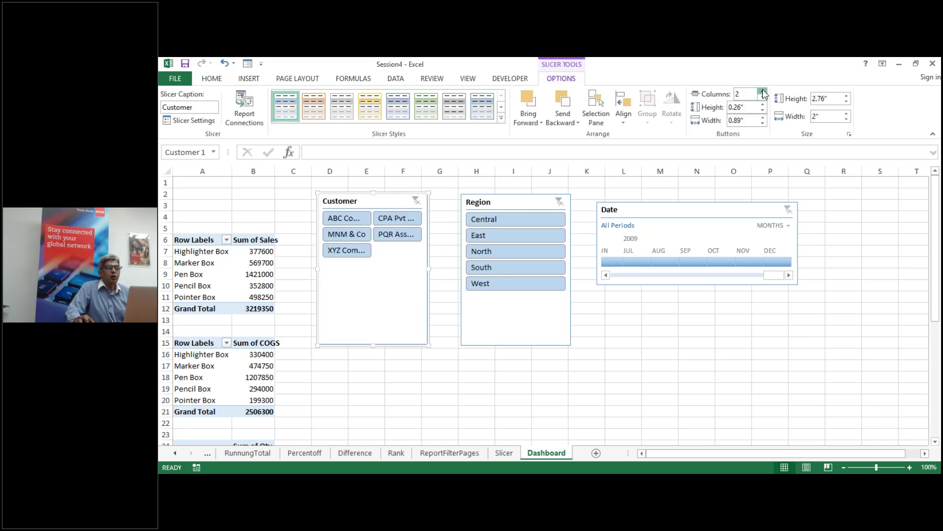
pyautogui.click(763, 92)
pyautogui.click(763, 91)
pyautogui.click(763, 92)
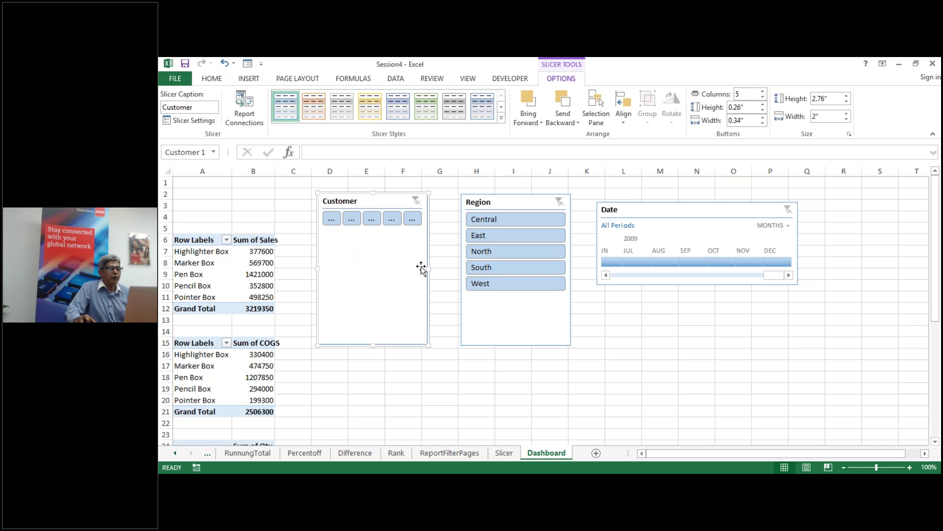
# Step: Resize the Customer slicer into a single-row strip at top-left and move Region below the timeline
pyautogui.moveTo(429, 268); pyautogui.dragTo(617, 267)
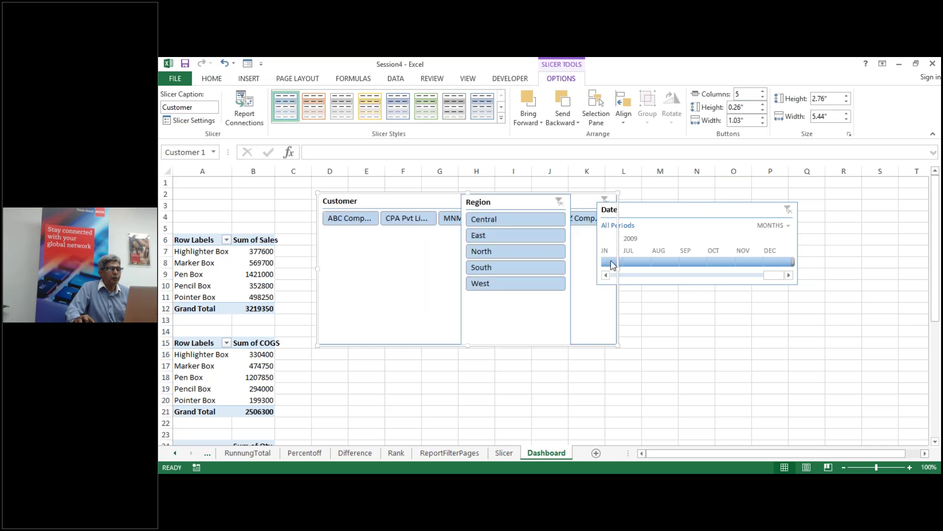
pyautogui.moveTo(400, 196); pyautogui.dragTo(246, 184)
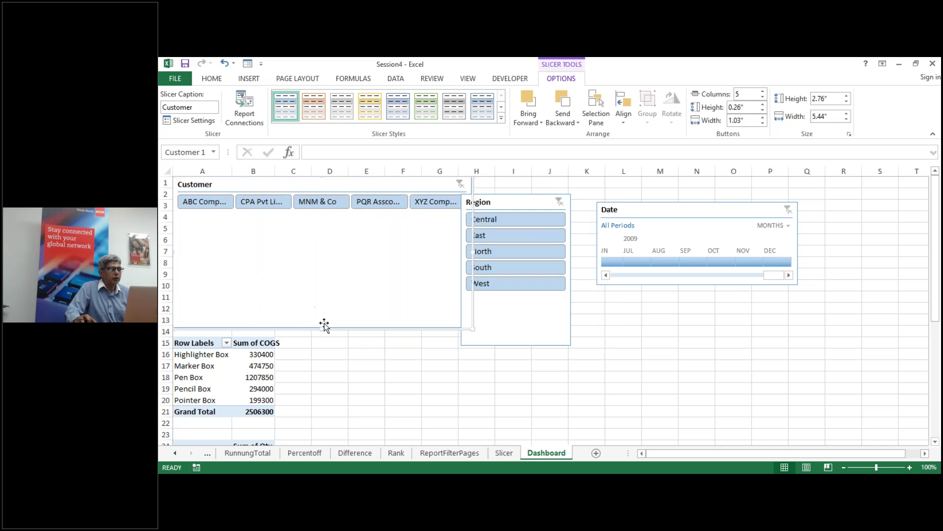
pyautogui.moveTo(322, 328); pyautogui.dragTo(326, 216)
pyautogui.moveTo(477, 199); pyautogui.dragTo(534, 197)
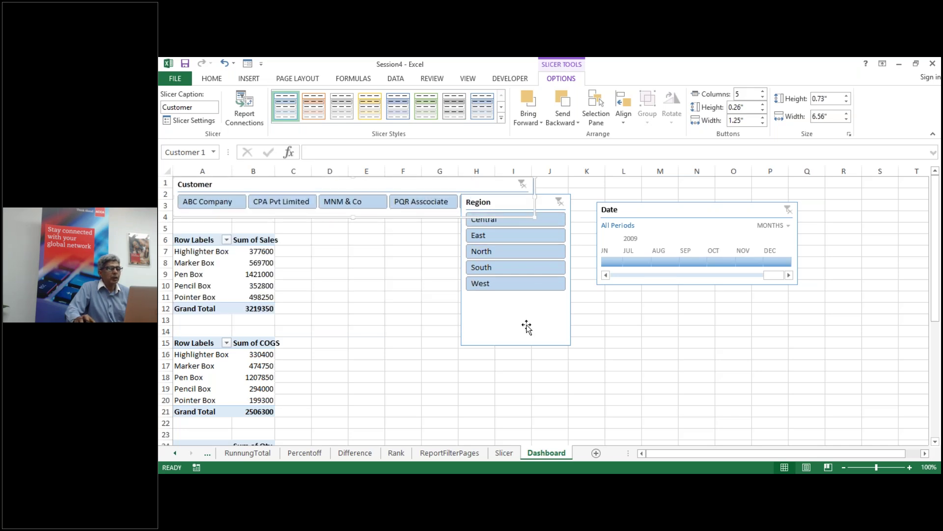
pyautogui.moveTo(526, 326); pyautogui.dragTo(607, 432)
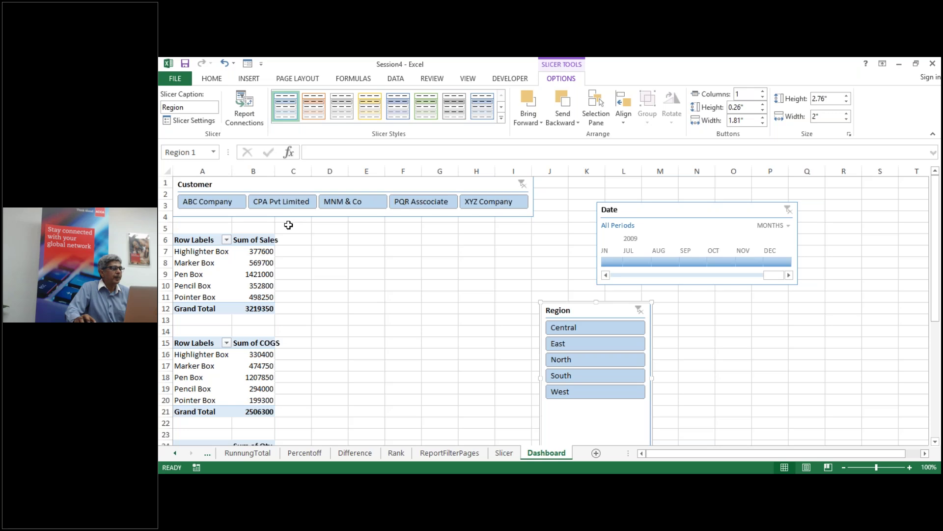
# Step: Move the Region slicer up beside the Customer slicer and resize it to one row
pyautogui.moveTo(716, 206); pyautogui.dragTo(834, 316)
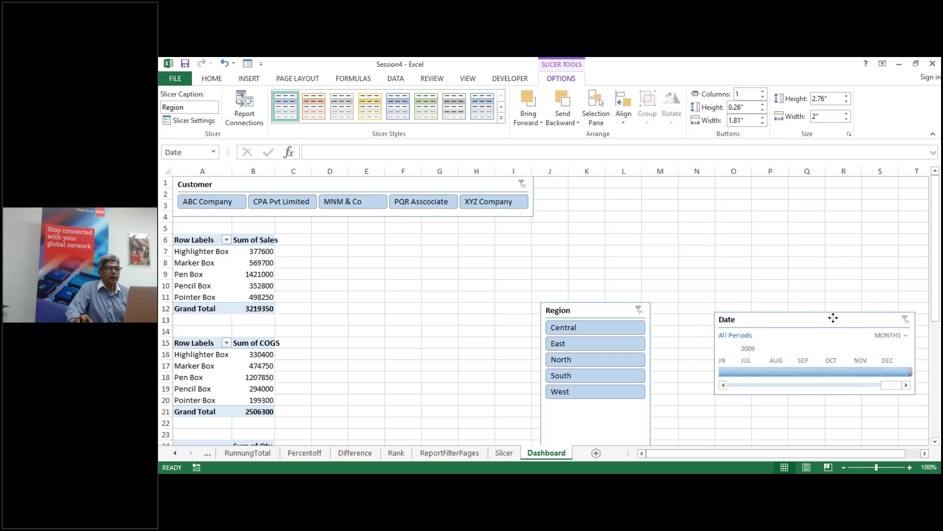
pyautogui.moveTo(589, 309); pyautogui.dragTo(583, 185)
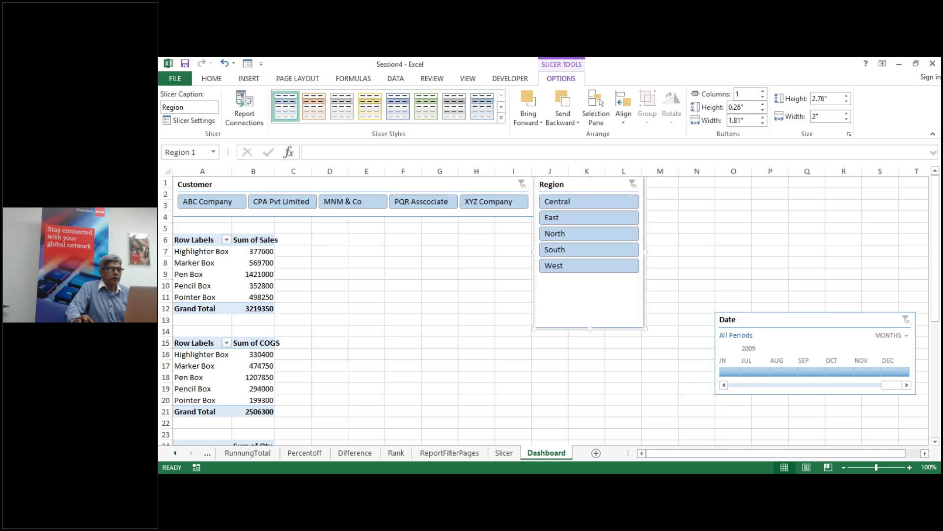
pyautogui.moveTo(591, 328); pyautogui.dragTo(596, 287)
pyautogui.moveTo(644, 230); pyautogui.dragTo(810, 235)
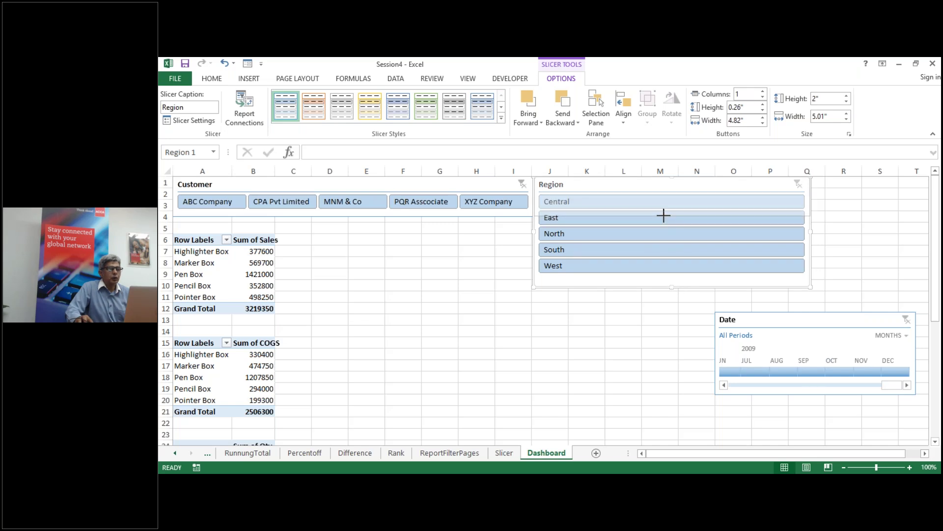
pyautogui.moveTo(663, 218); pyautogui.dragTo(664, 218)
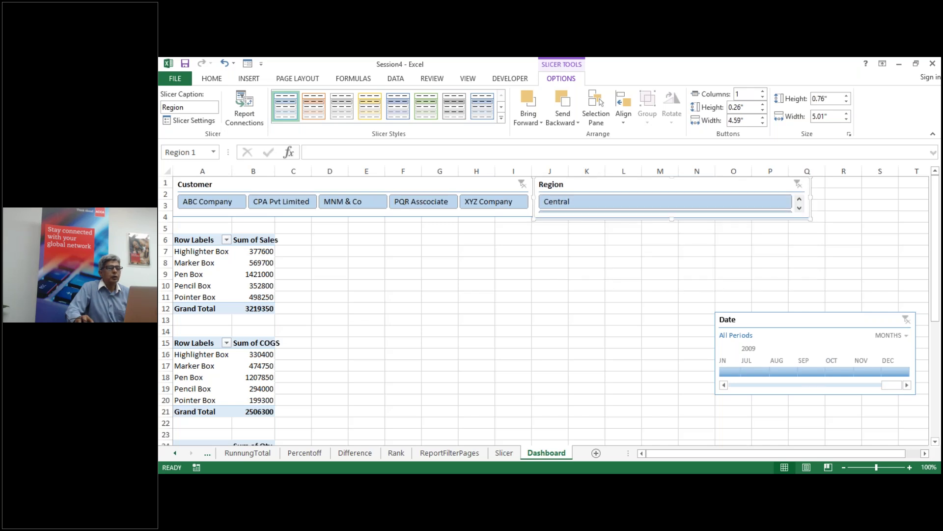
# Step: Give the Region slicer 5 columns with buttons wide enough for Central, then place the timeline beside it
pyautogui.click(763, 92)
pyautogui.click(763, 92)
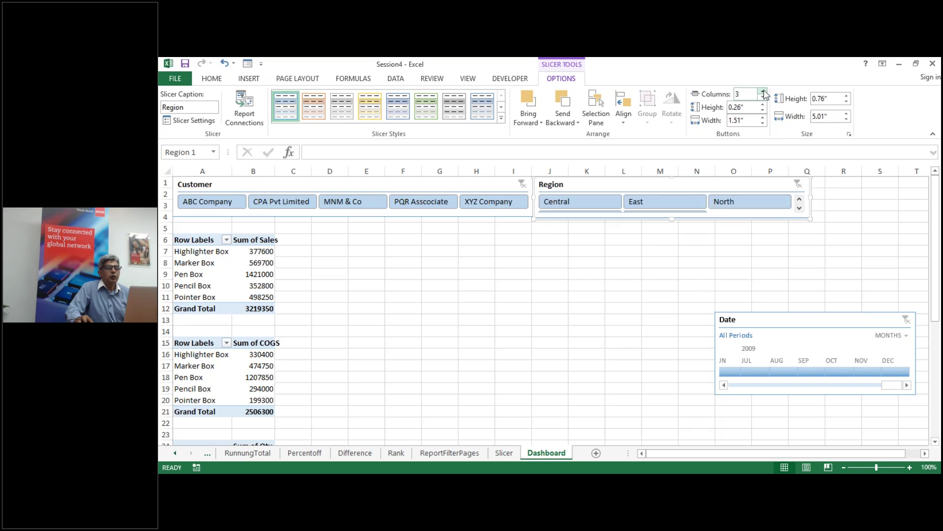
pyautogui.click(762, 91)
pyautogui.click(763, 91)
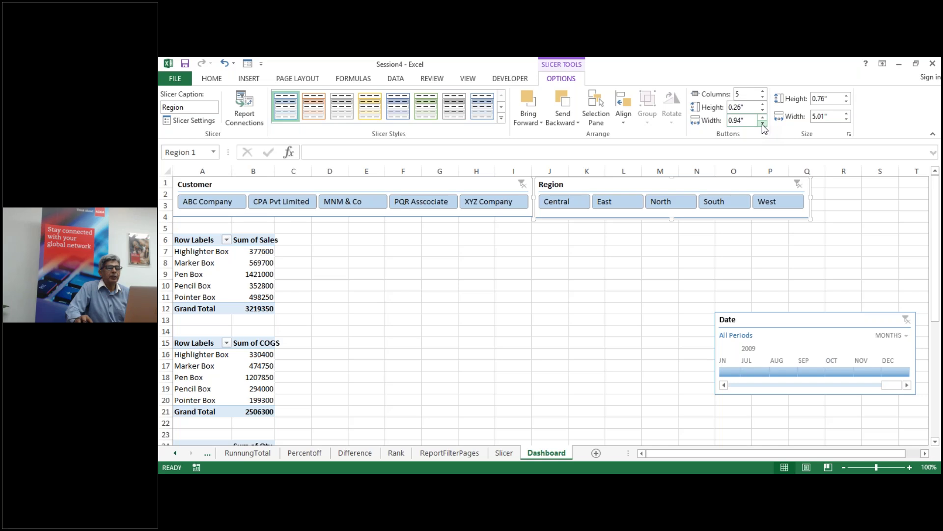
pyautogui.click(762, 124)
pyautogui.click(762, 124)
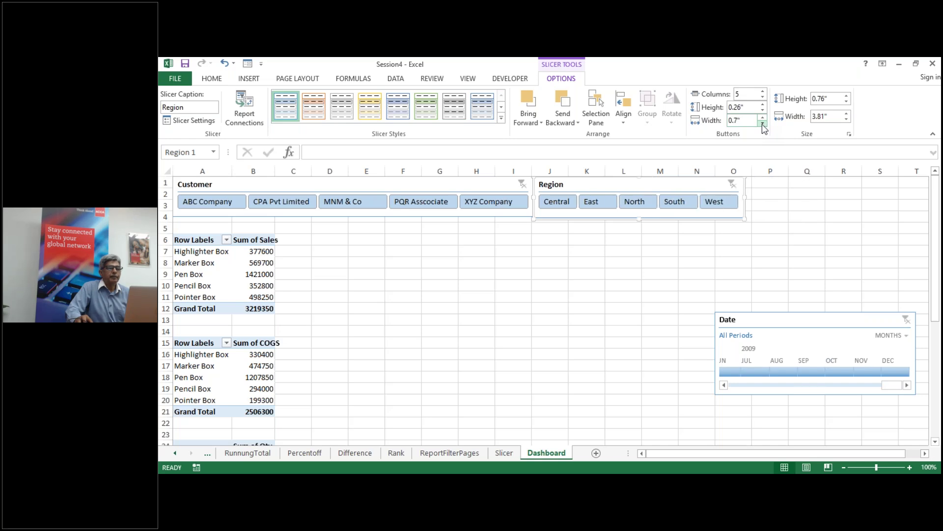
pyautogui.click(762, 124)
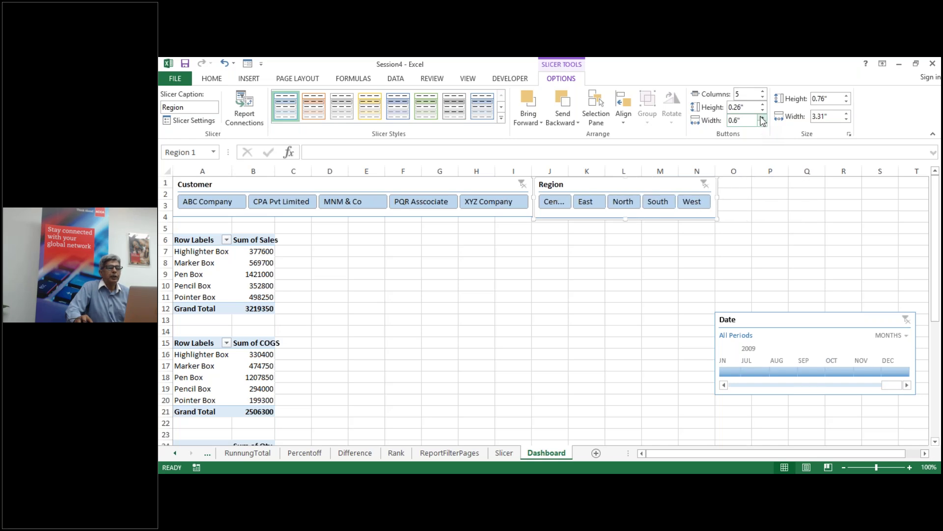
pyautogui.click(762, 118)
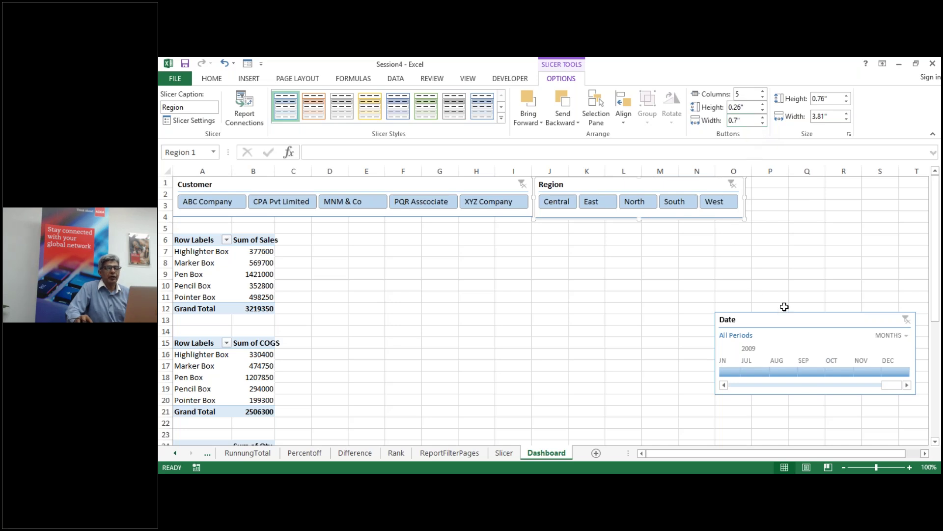
pyautogui.moveTo(790, 319); pyautogui.dragTo(607, 306)
# Step: Switch the Date timeline's time level to Years and reposition it
pyautogui.click(725, 322)
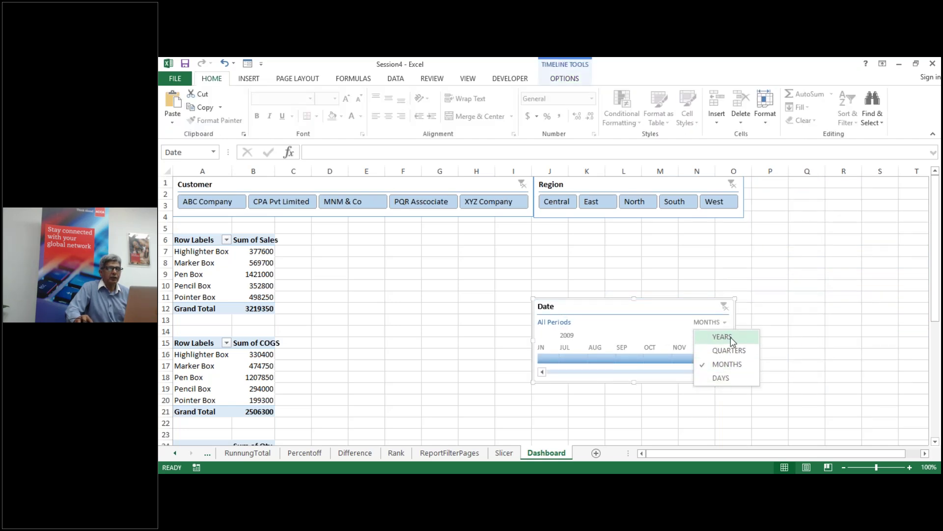
pyautogui.click(731, 338)
pyautogui.moveTo(664, 309); pyautogui.dragTo(877, 180)
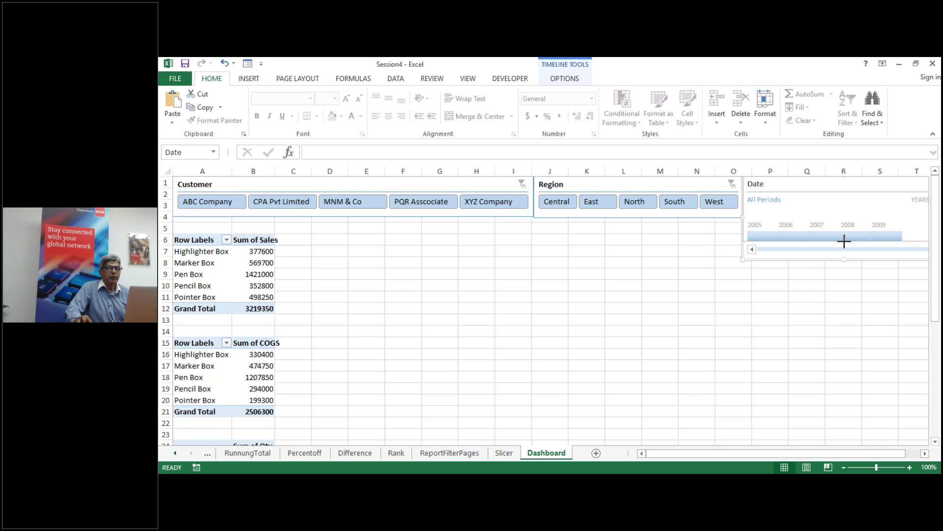
pyautogui.moveTo(792, 190); pyautogui.dragTo(600, 301)
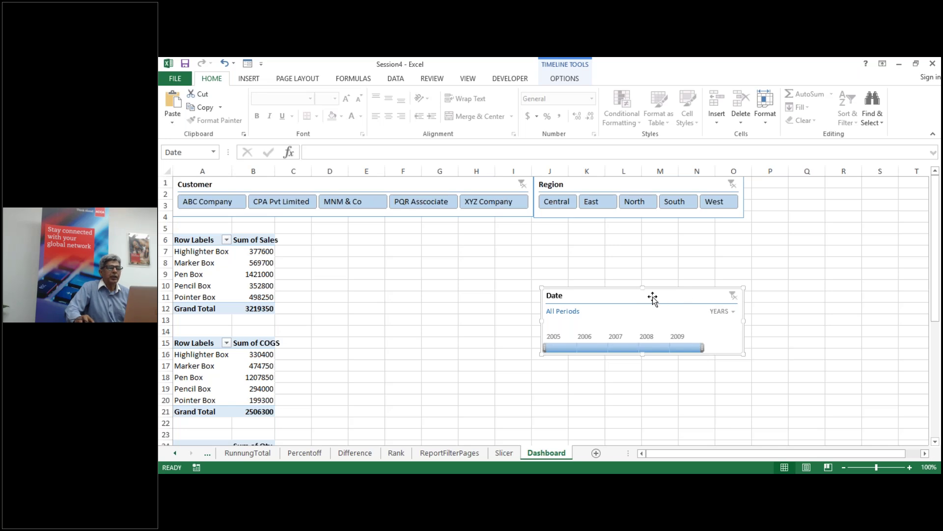
# Step: Hide the timeline's selection label, time level and scrollbar, and move it beside Region
pyautogui.click(570, 82)
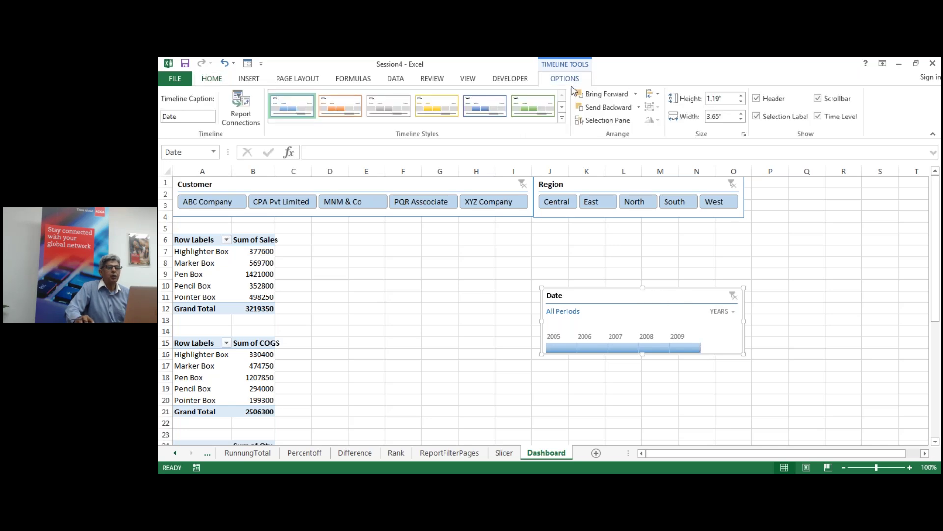
pyautogui.click(756, 99)
pyautogui.click(757, 99)
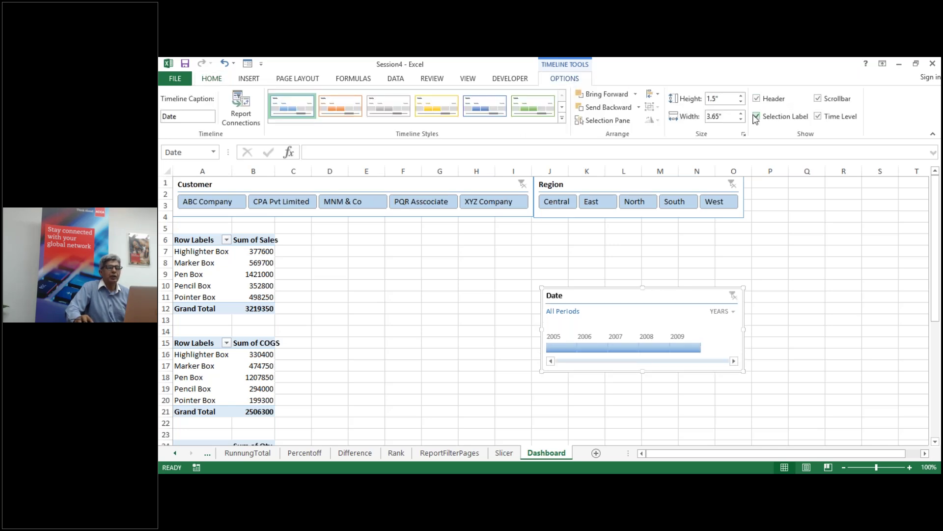
pyautogui.click(757, 117)
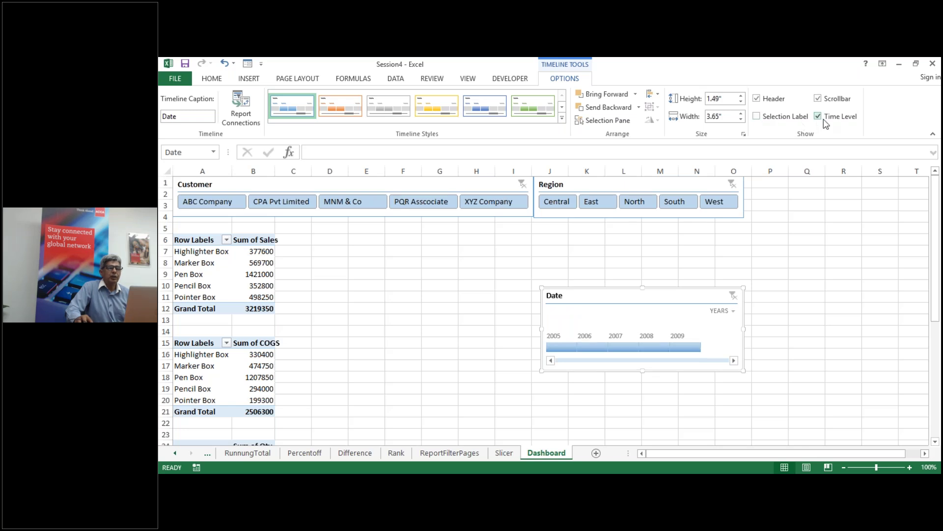
pyautogui.click(819, 118)
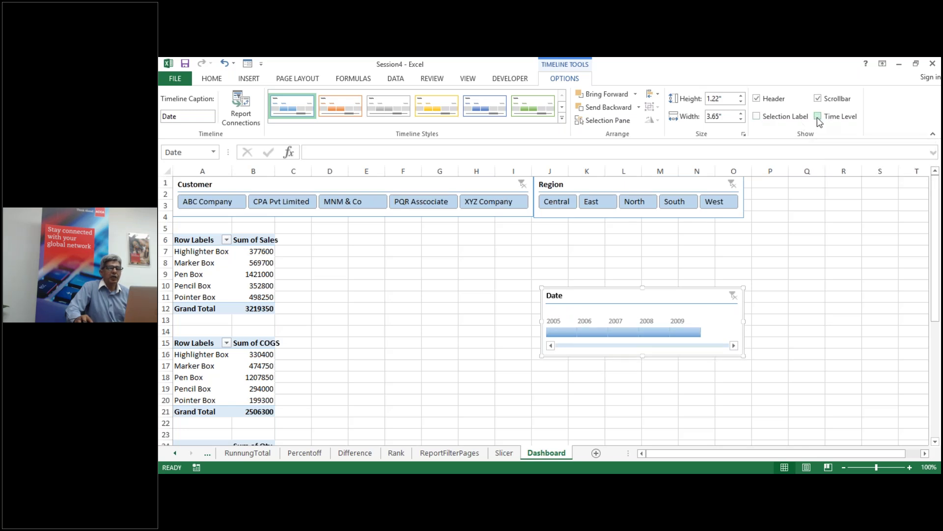
pyautogui.click(818, 100)
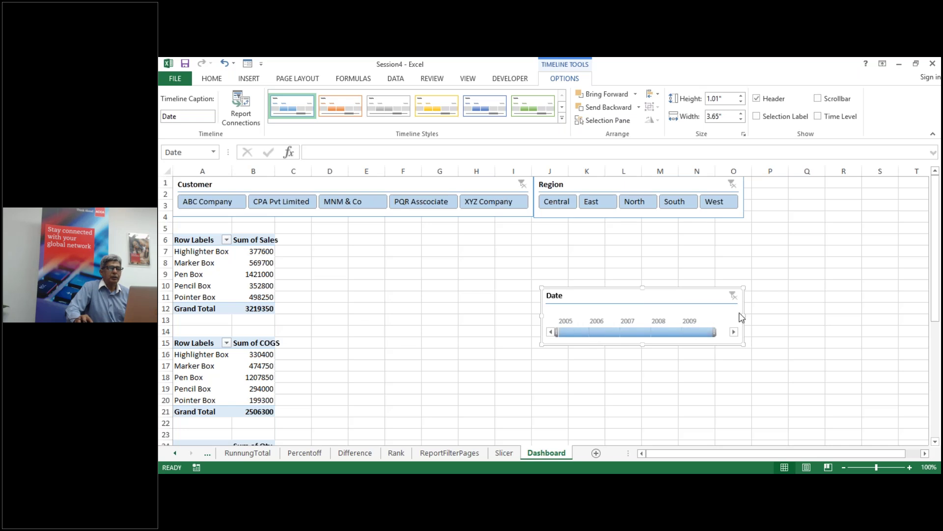
pyautogui.moveTo(632, 298); pyautogui.dragTo(835, 185)
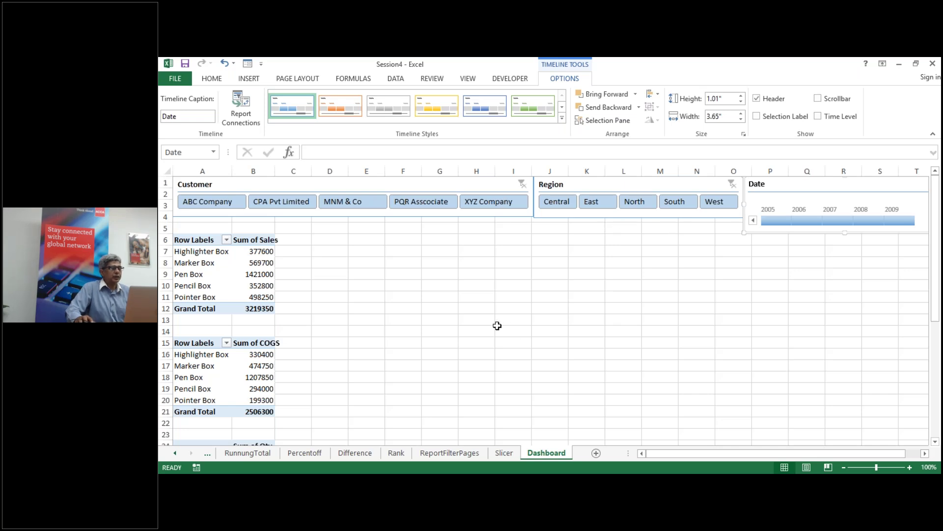
# Step: Insert a clustered column PivotChart from the Sales pivot table and move it beside the tables
pyautogui.click(195, 264)
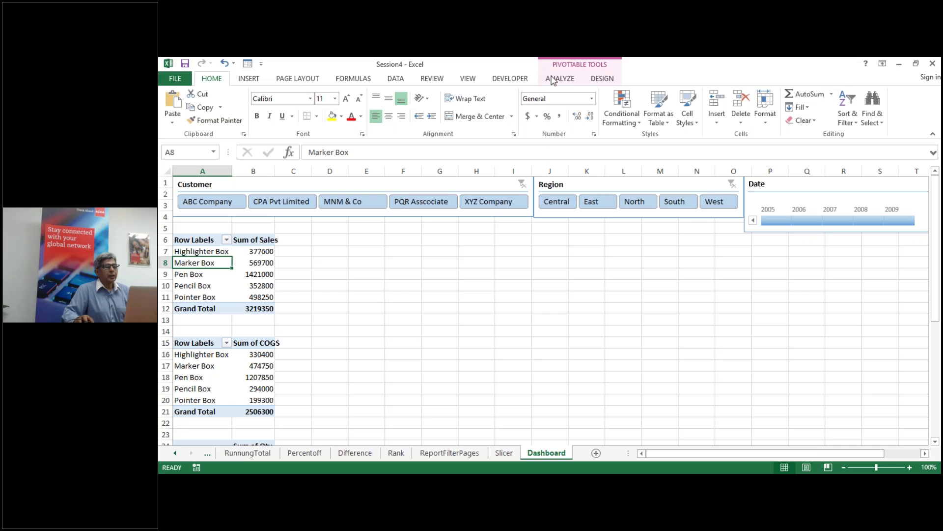
pyautogui.click(560, 78)
pyautogui.click(761, 106)
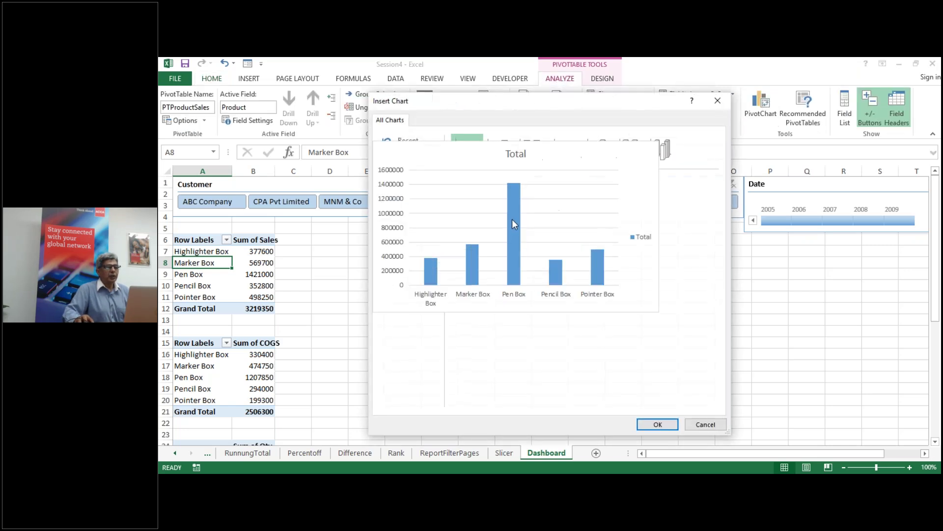
pyautogui.press('Return')
pyautogui.moveTo(513, 248)
pyautogui.mouseDown()
pyautogui.moveTo(406, 229)
pyautogui.moveTo(389, 235)
pyautogui.mouseUp()
pyautogui.click(213, 365)
# Step: Change the Sales chart's title from Total to Sales
pyautogui.click(245, 377)
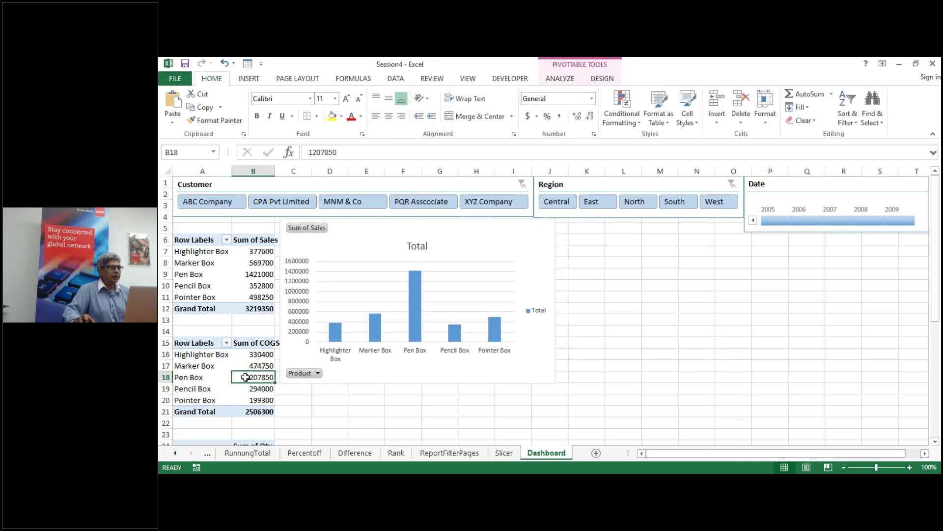
pyautogui.click(249, 286)
pyautogui.click(248, 274)
pyautogui.doubleClick(417, 246)
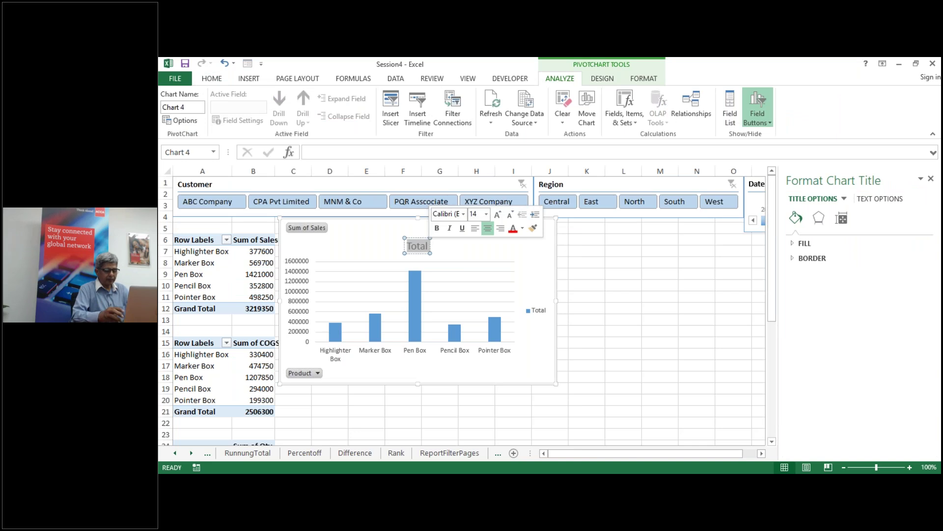
pyautogui.write('Sales')
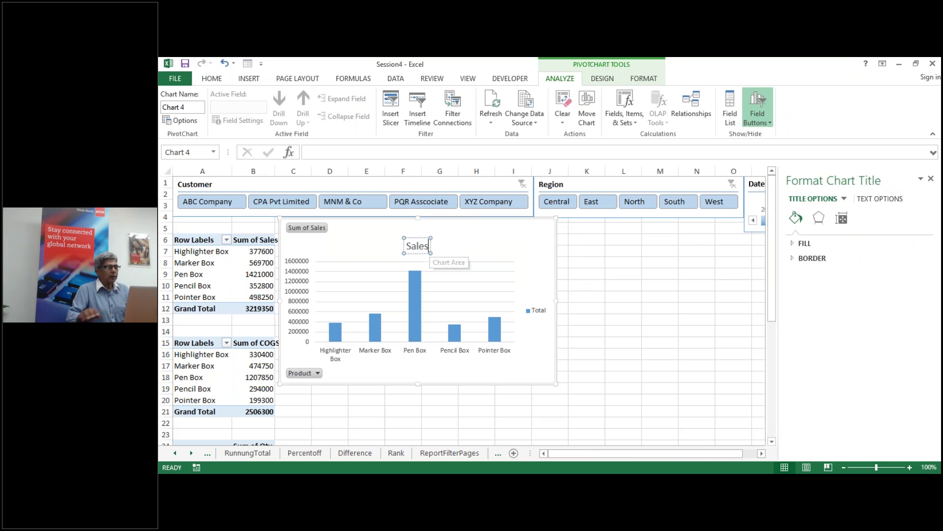
pyautogui.click(433, 407)
pyautogui.click(216, 366)
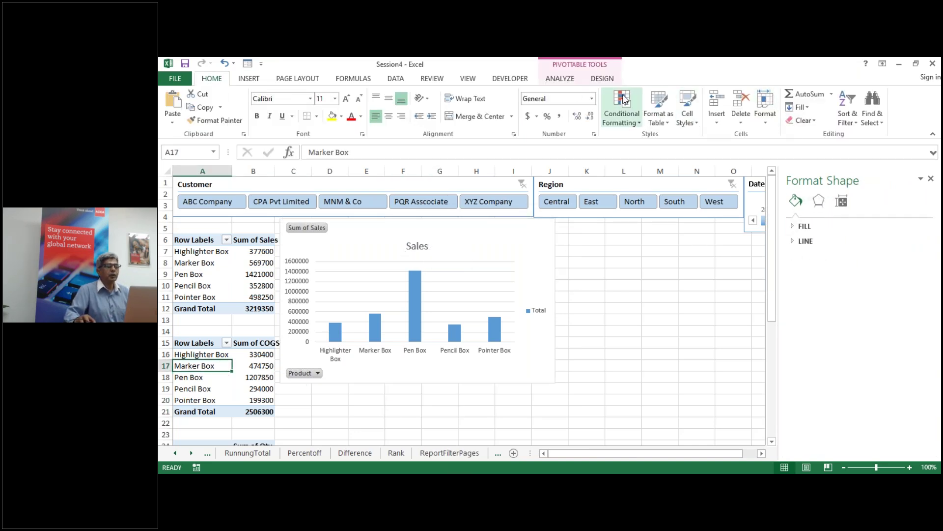
# Step: Insert a column PivotChart for the COGS table and move it off the Sales chart
pyautogui.click(563, 80)
pyautogui.click(761, 106)
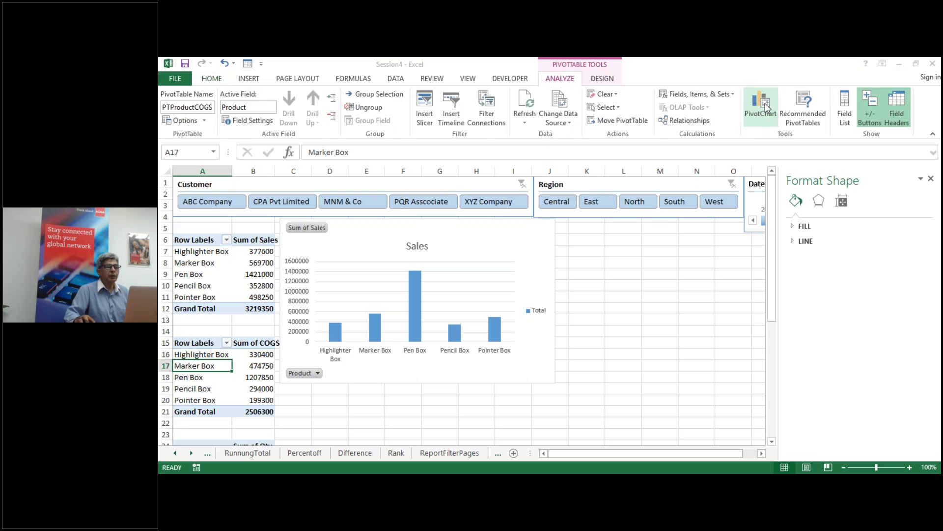
pyautogui.press('Return')
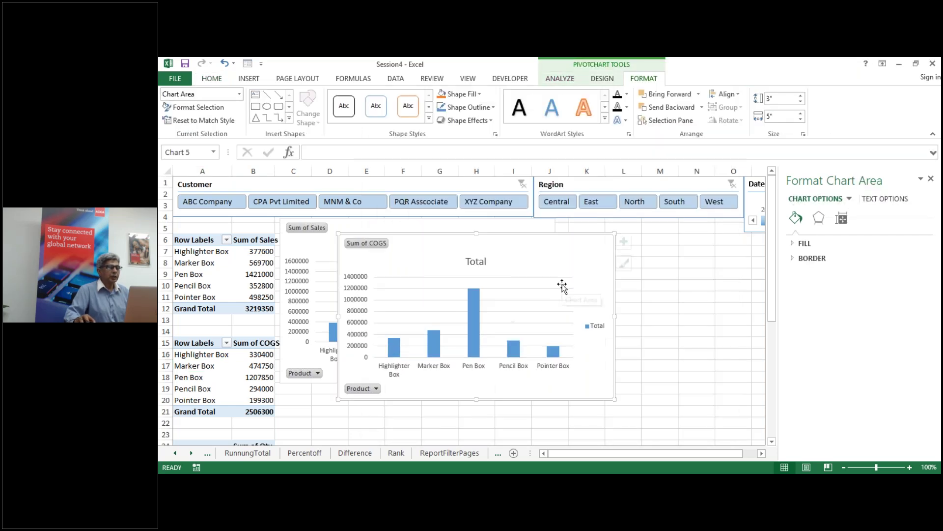
pyautogui.moveTo(563, 272); pyautogui.dragTo(689, 300)
# Step: Cut both the COGS and Sales charts and start a new PivotChart from the Sales table
pyautogui.rightClick(691, 302)
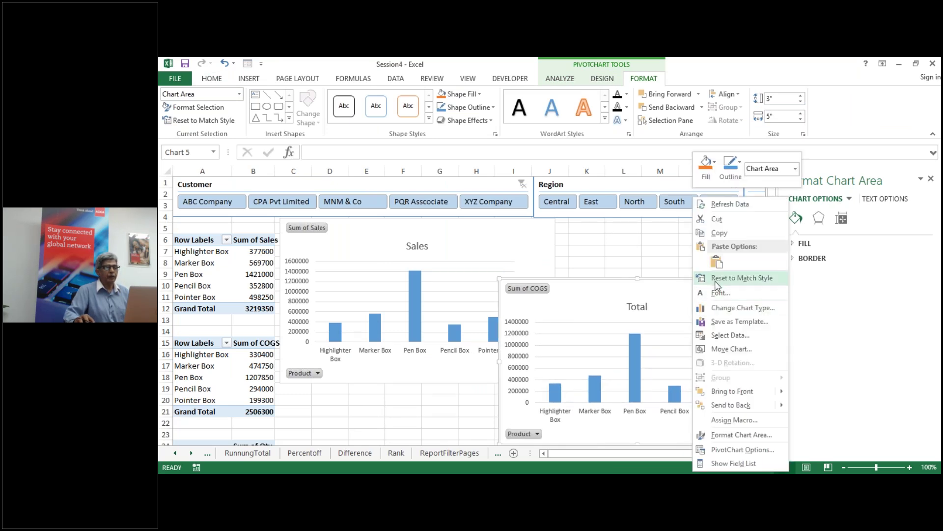
pyautogui.click(721, 219)
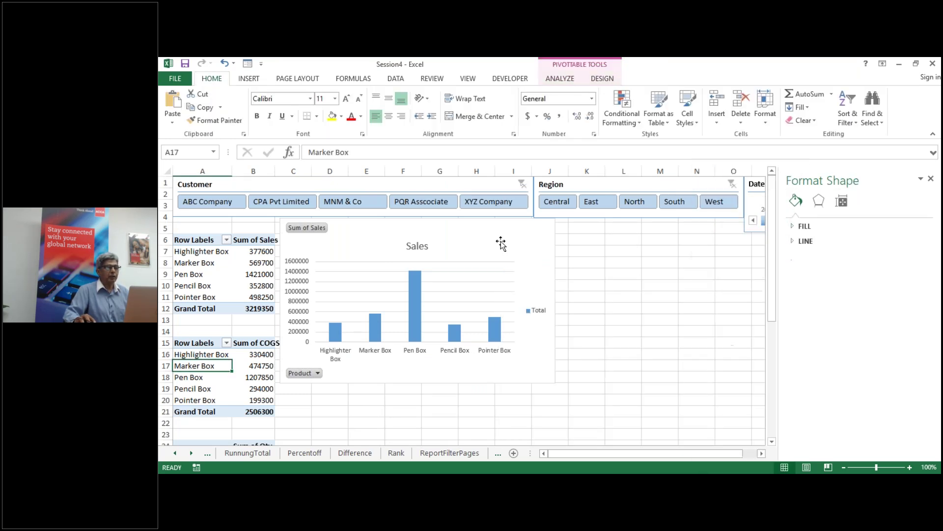
pyautogui.rightClick(501, 242)
pyautogui.click(526, 218)
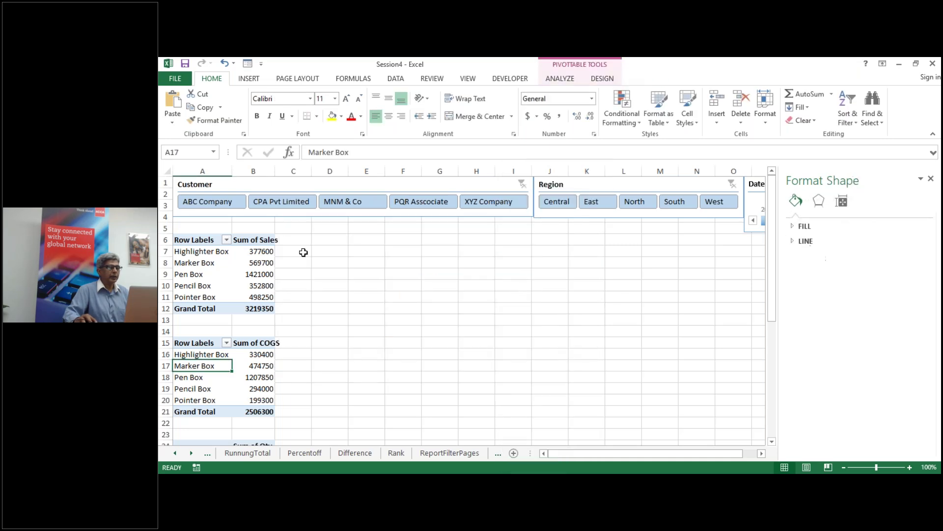
pyautogui.click(244, 271)
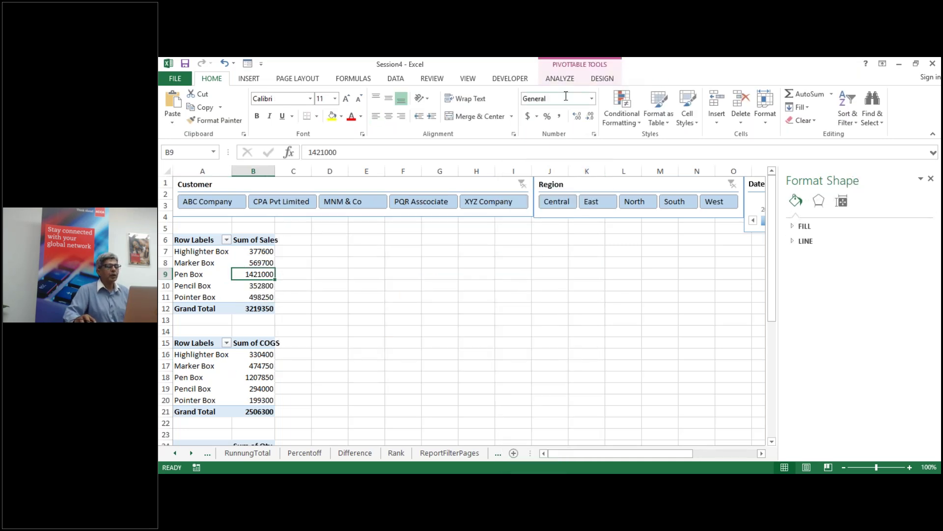
pyautogui.click(560, 79)
# Step: Insert a clustered column PivotChart for the Sales table, move it up-left, and title it Sales
pyautogui.click(761, 106)
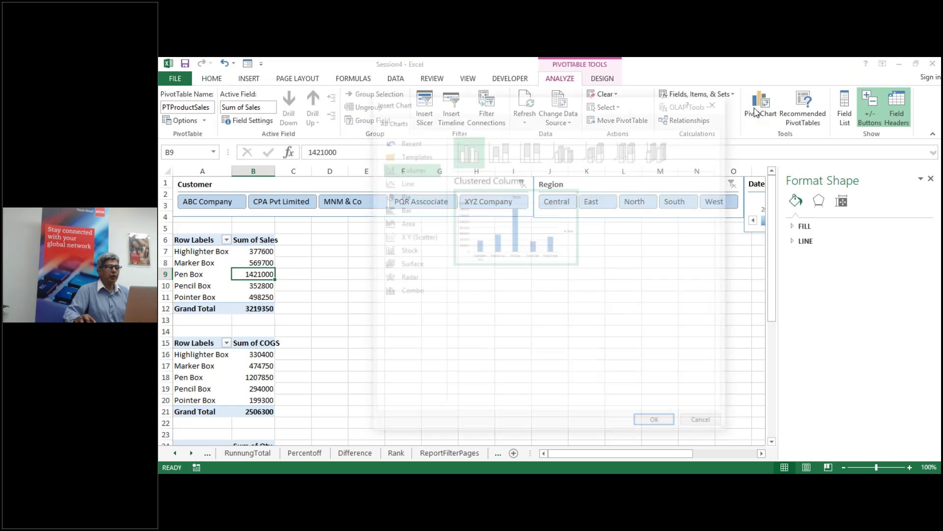
pyautogui.press('Return')
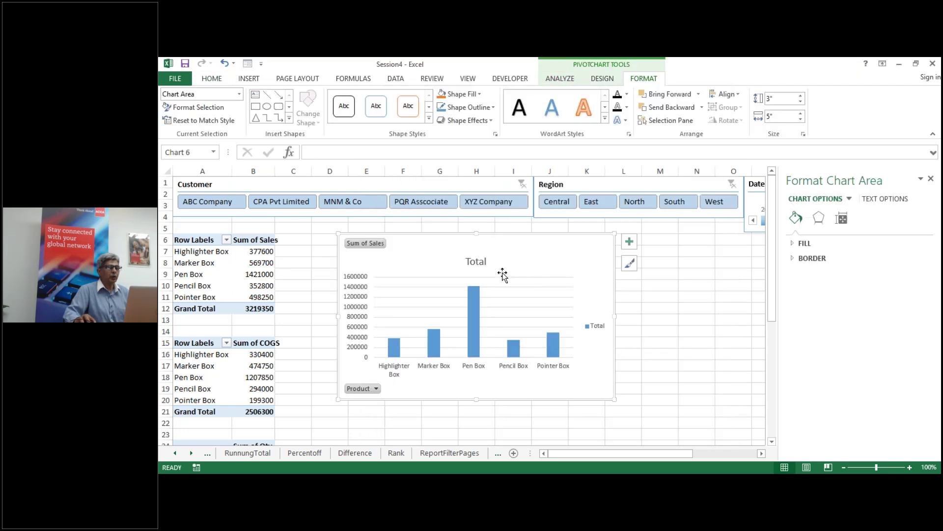
pyautogui.moveTo(490, 251); pyautogui.dragTo(438, 244)
pyautogui.click(421, 244)
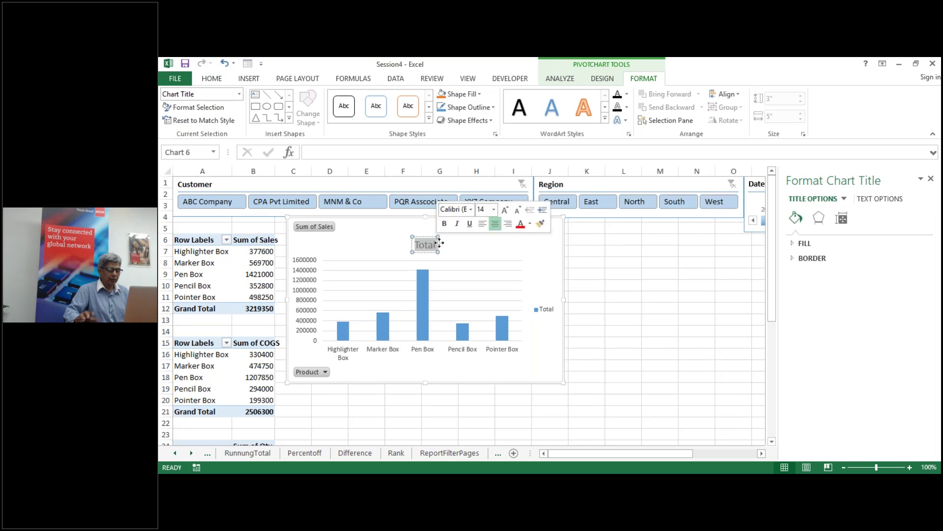
pyautogui.write('Sales')
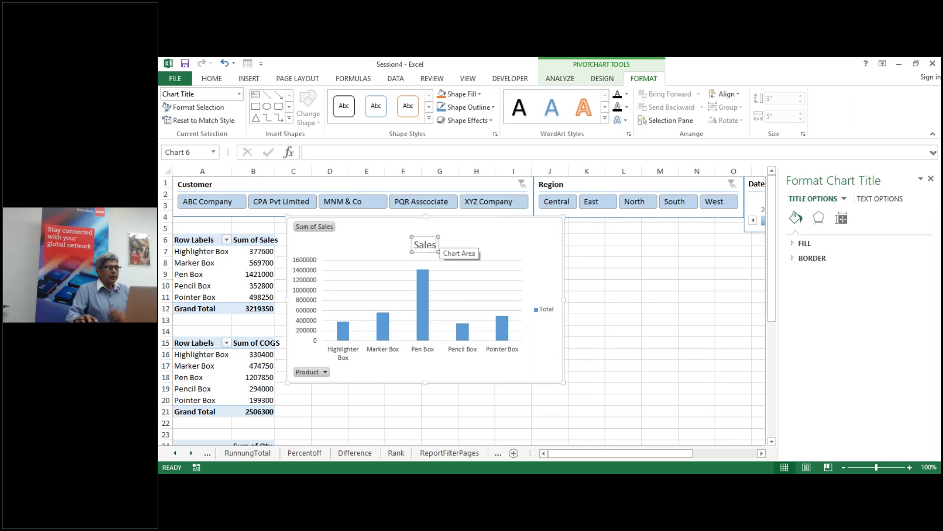
pyautogui.click(625, 285)
# Step: Insert a clustered column PivotChart from the COGS PivotTable
pyautogui.click(222, 373)
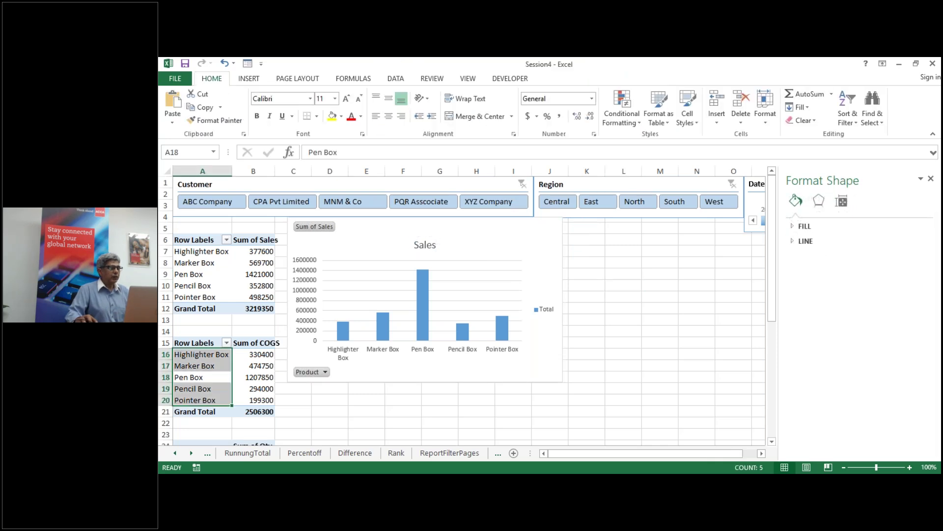
pyautogui.click(210, 373)
pyautogui.click(223, 371)
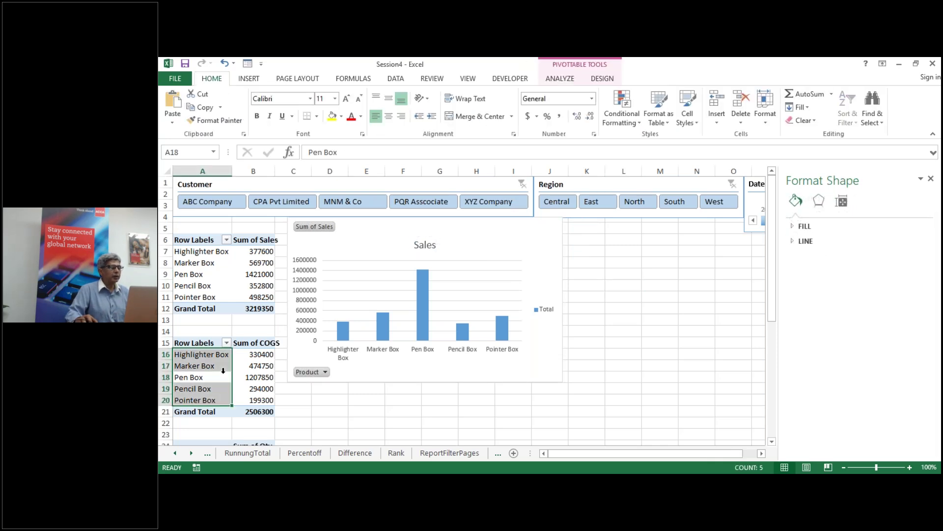
pyautogui.click(560, 78)
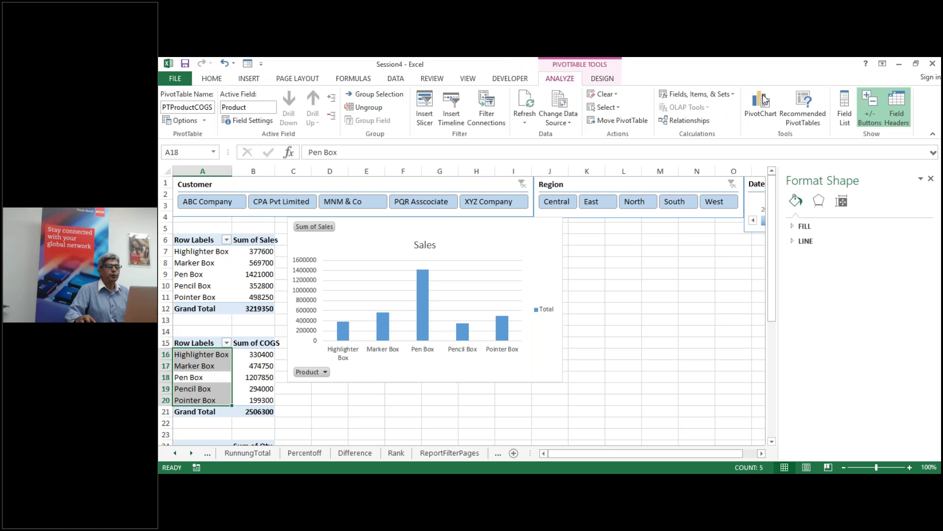
pyautogui.click(761, 104)
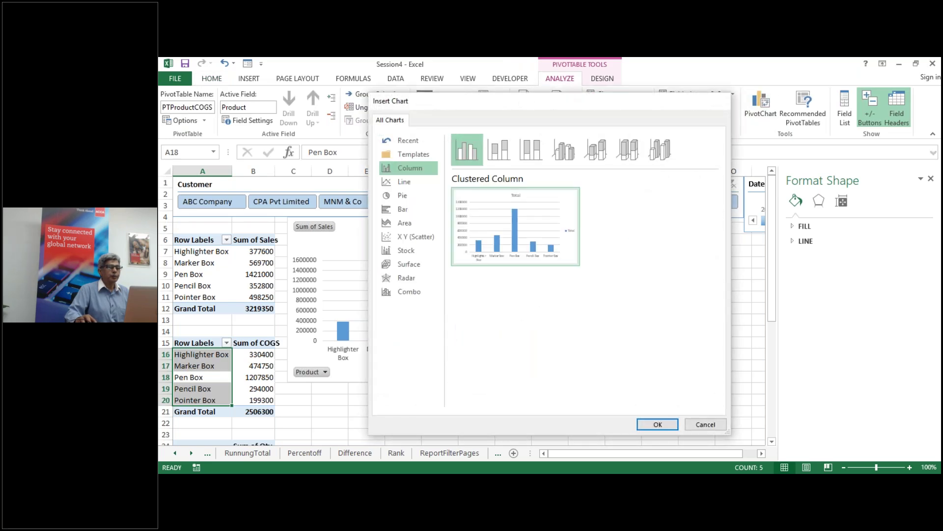
pyautogui.click(658, 424)
# Step: Replace the new chart's Total title with COGS
pyautogui.click(478, 262)
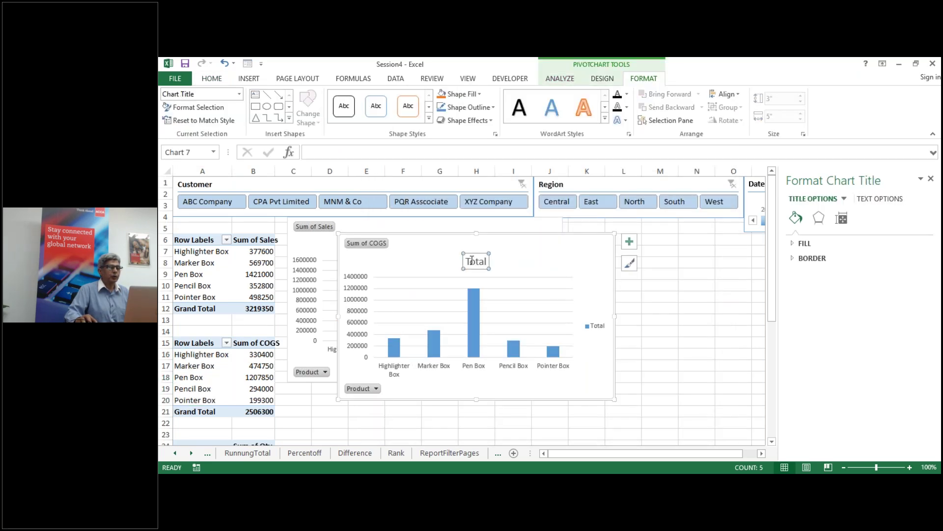
pyautogui.moveTo(467, 261); pyautogui.dragTo(469, 261)
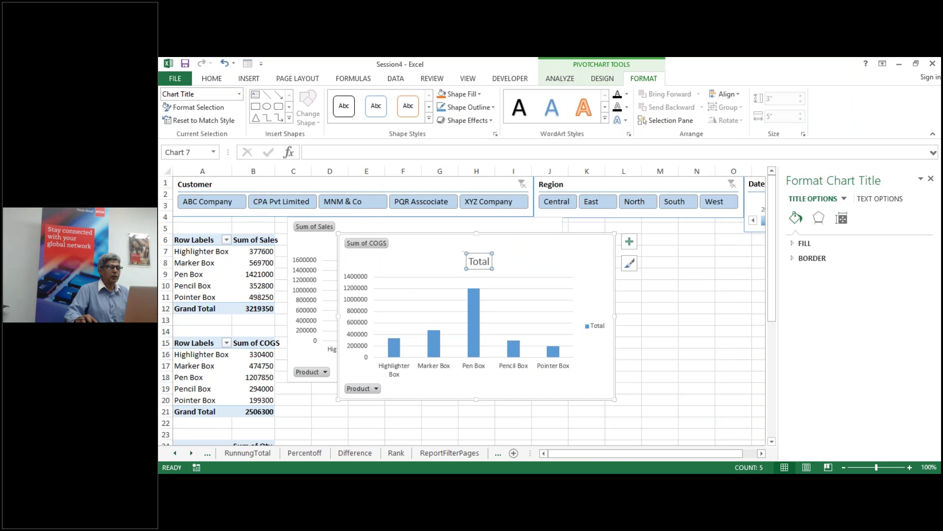
pyautogui.click(477, 262)
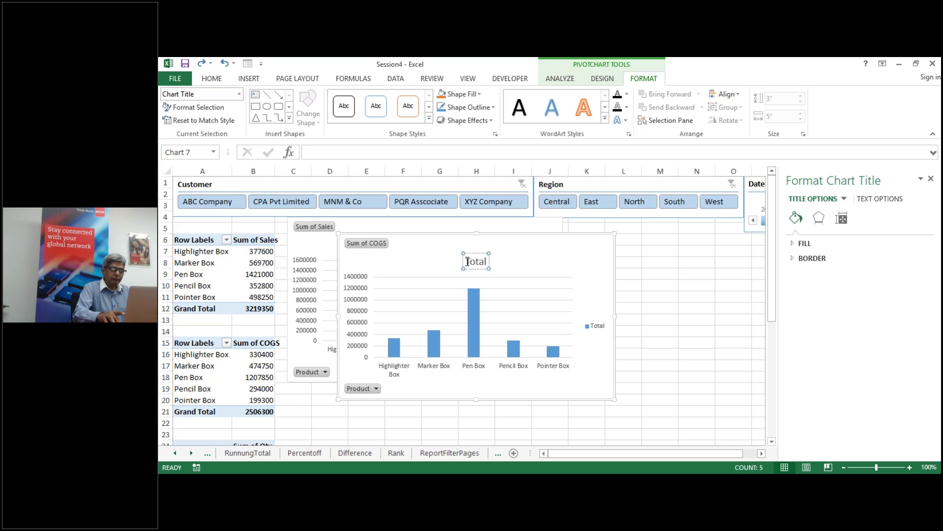
pyautogui.press('Delete')
pyautogui.press('Delete')
pyautogui.press('Delete')
pyautogui.press('Delete')
pyautogui.press('Delete')
pyautogui.write('CO')
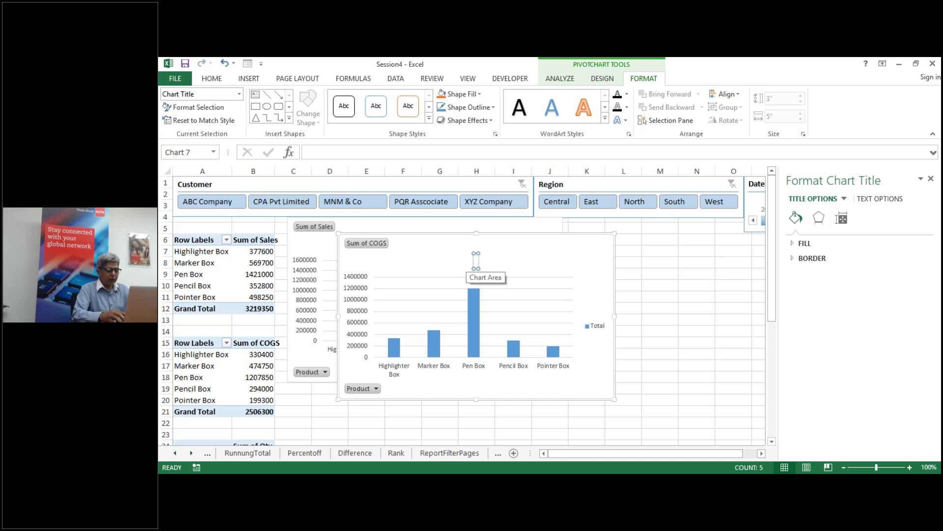
pyautogui.write('GS')
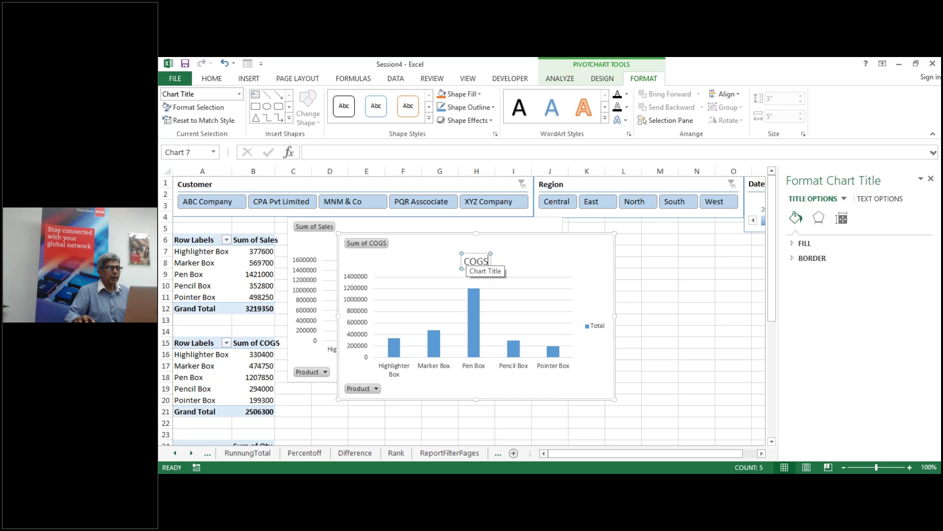
pyautogui.click(722, 349)
pyautogui.scroll(-2, 438, 428)
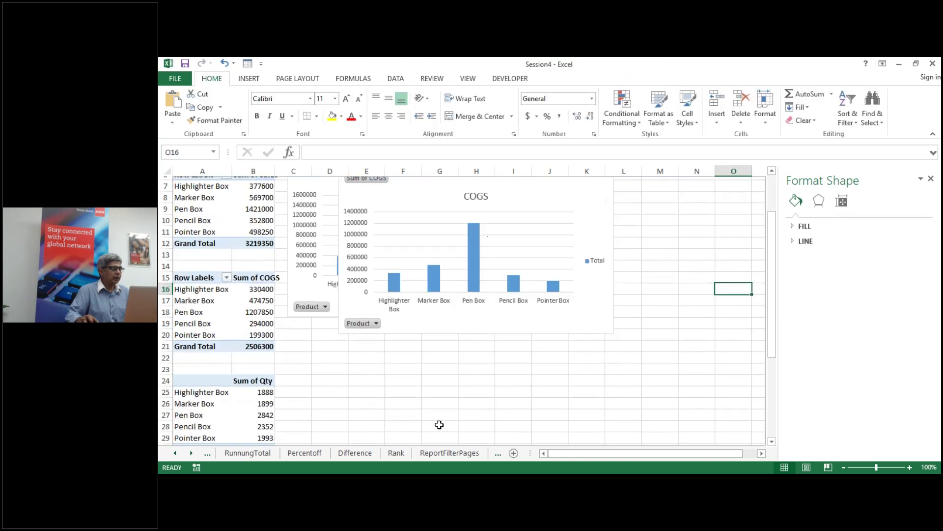
# Step: Insert a clustered column PivotChart from the Qty PivotTable and change its Total title to Qty
pyautogui.click(214, 405)
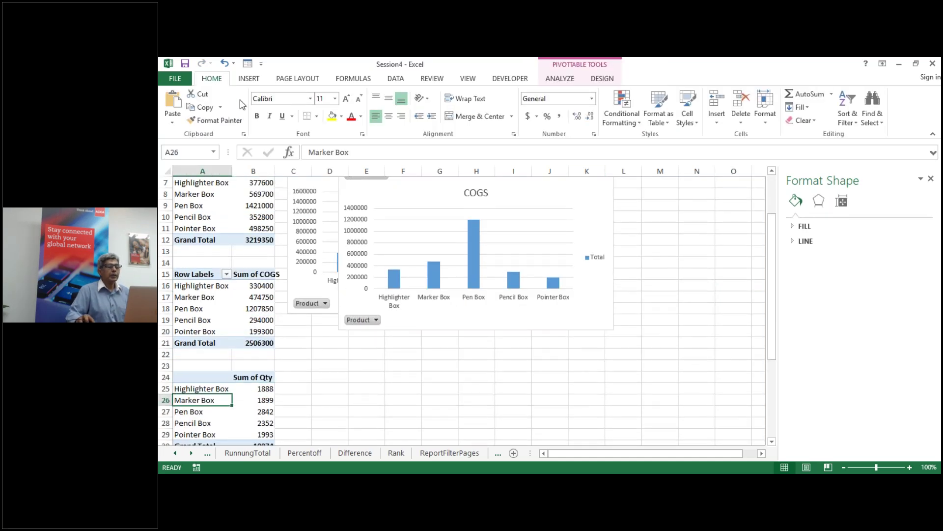
pyautogui.click(561, 79)
pyautogui.click(762, 105)
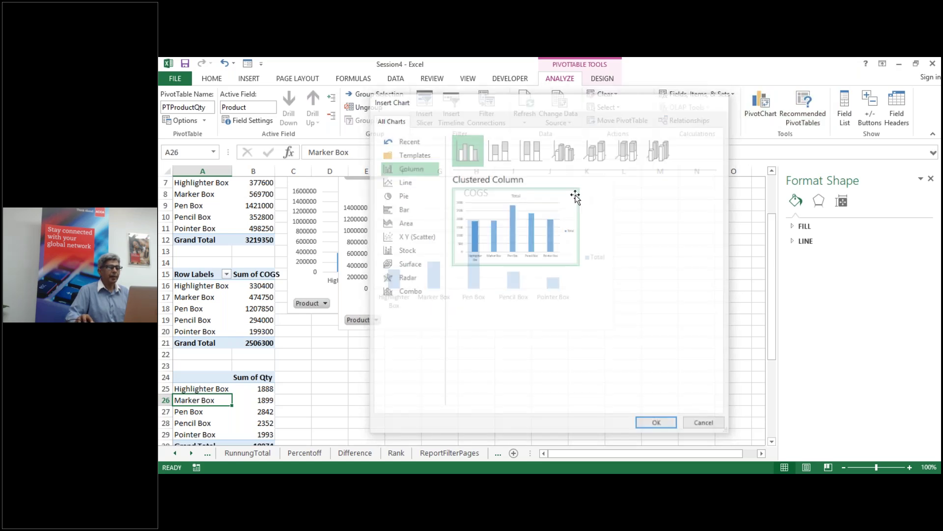
pyautogui.doubleClick(576, 196)
pyautogui.click(471, 265)
pyautogui.moveTo(465, 261); pyautogui.dragTo(484, 261)
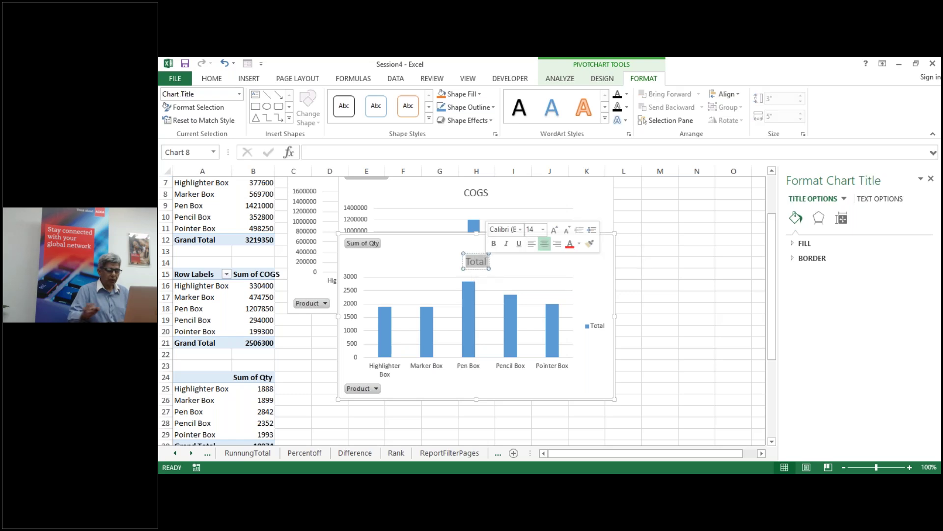
pyautogui.write('Qty')
pyautogui.click(690, 295)
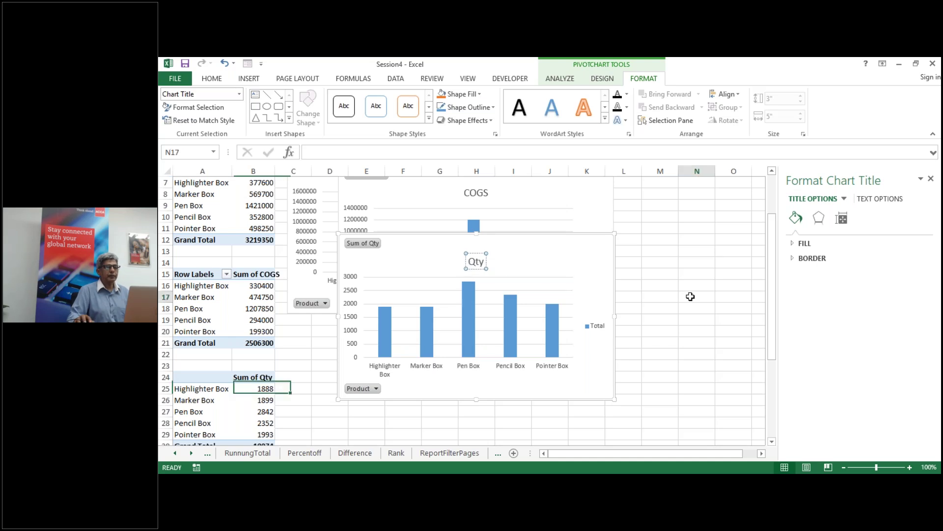
pyautogui.click(734, 220)
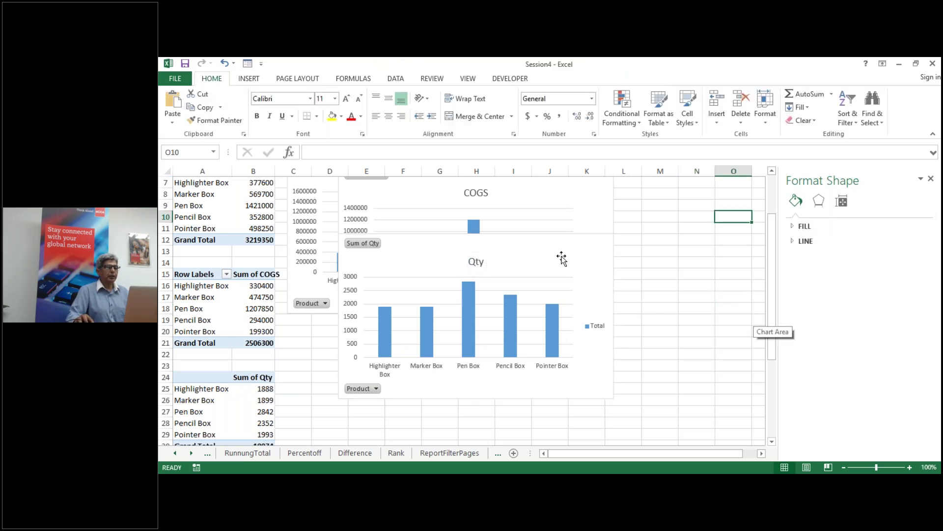
# Step: Place the Qty chart below the Sales chart with COGS to its right, and zoom to 80%
pyautogui.moveTo(562, 258); pyautogui.dragTo(636, 297)
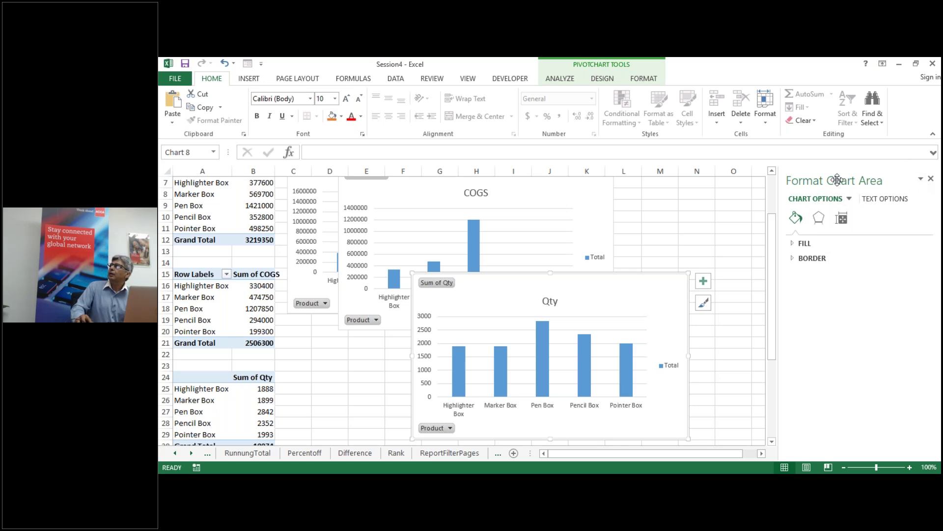
pyautogui.moveTo(572, 290)
pyautogui.mouseDown()
pyautogui.moveTo(509, 352)
pyautogui.moveTo(442, 349)
pyautogui.mouseUp()
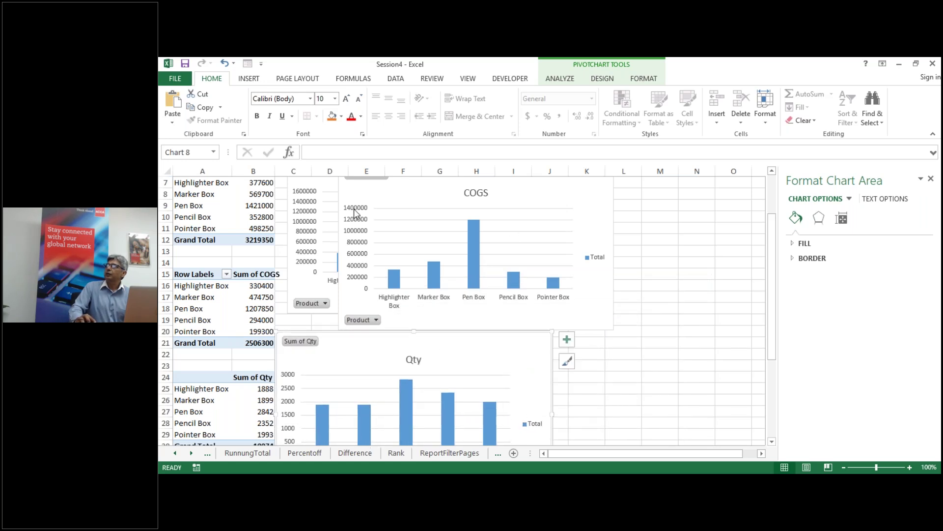
pyautogui.moveTo(510, 186); pyautogui.dragTo(725, 355)
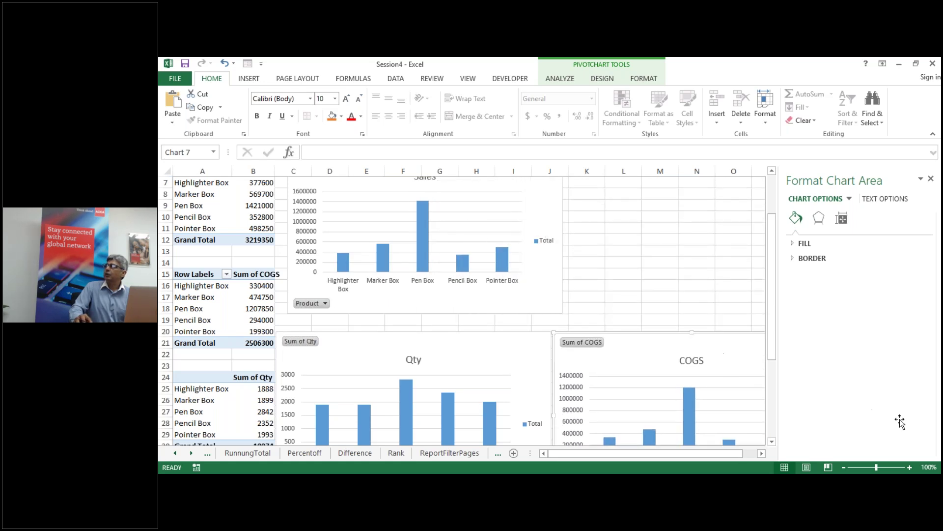
pyautogui.click(844, 468)
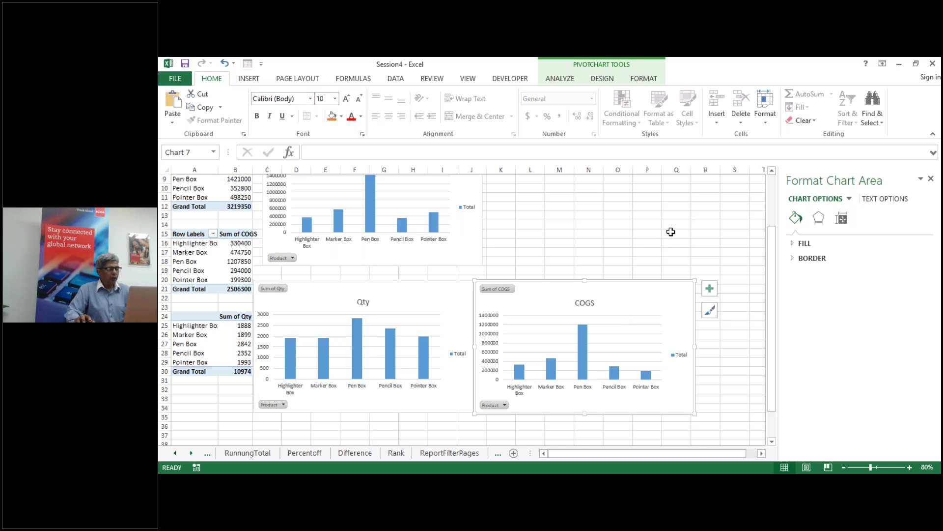
# Step: Cut away the stray blank chart created by Alt+F1
pyautogui.hotkey('alt', 'F1')
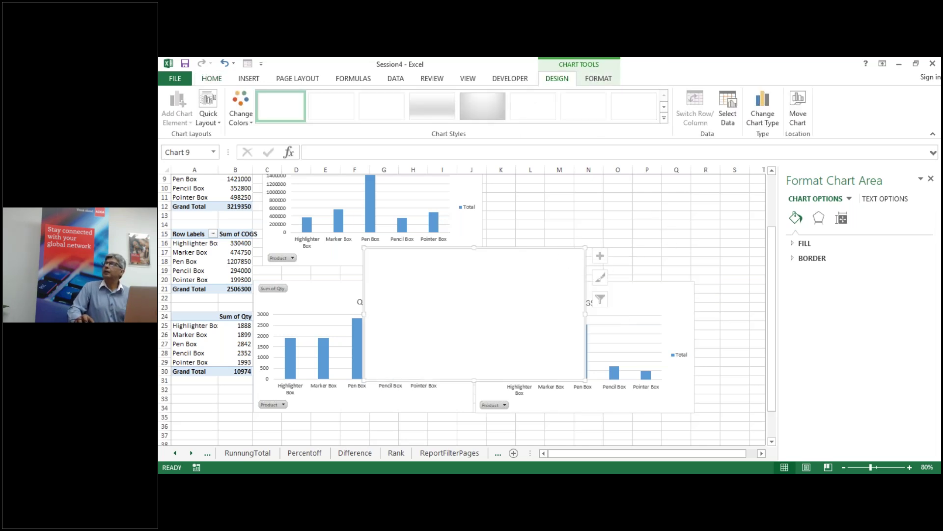
pyautogui.rightClick(565, 261)
pyautogui.click(590, 227)
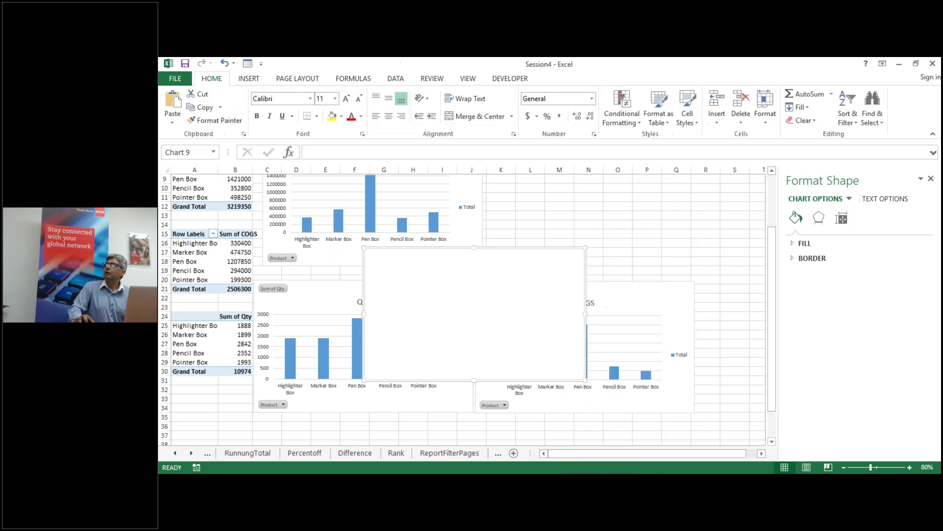
pyautogui.click(648, 234)
pyautogui.scroll(3, 644, 237)
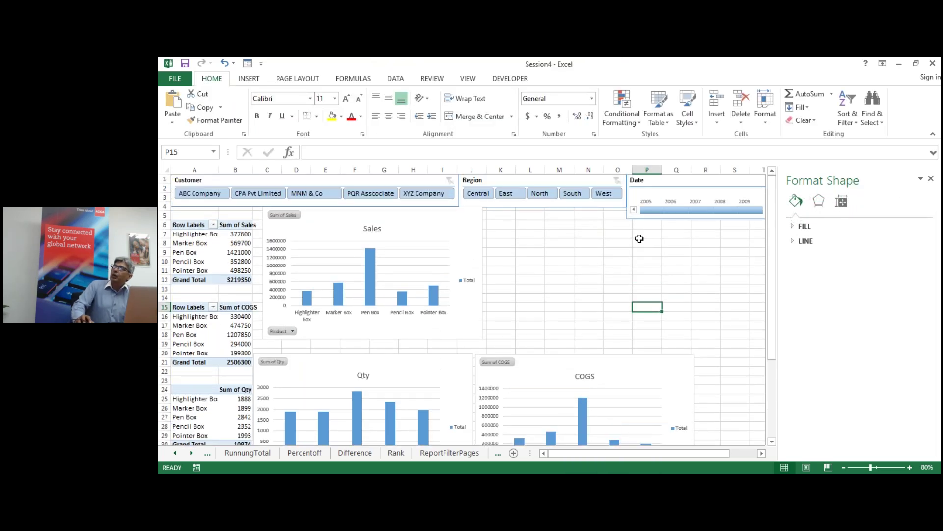
# Step: Zoom out to 60% and drag the Date timeline down beside the Sales chart
pyautogui.click(844, 468)
pyautogui.click(844, 468)
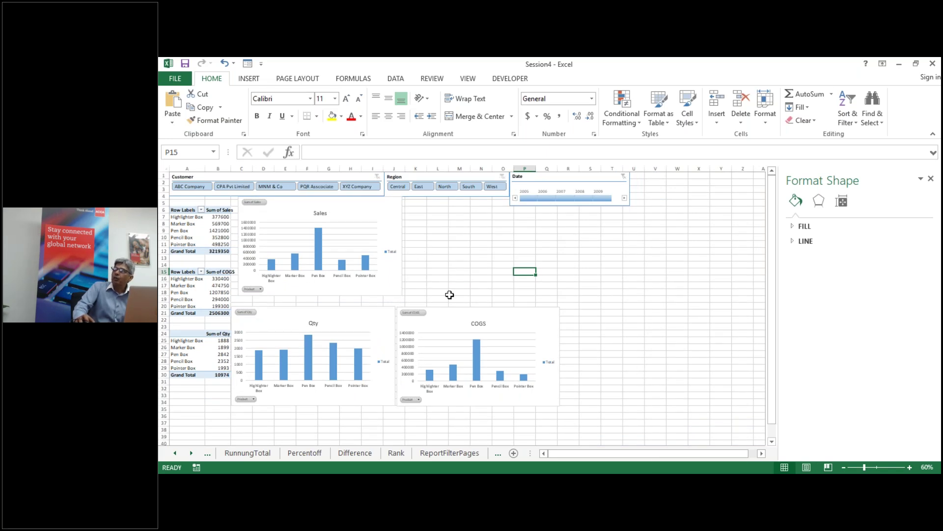
pyautogui.moveTo(546, 178); pyautogui.dragTo(474, 231)
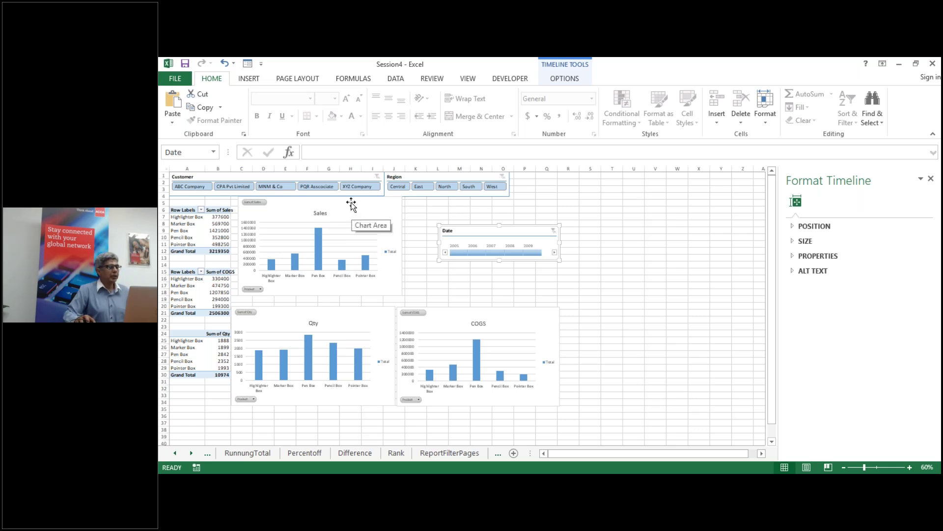
pyautogui.click(330, 208)
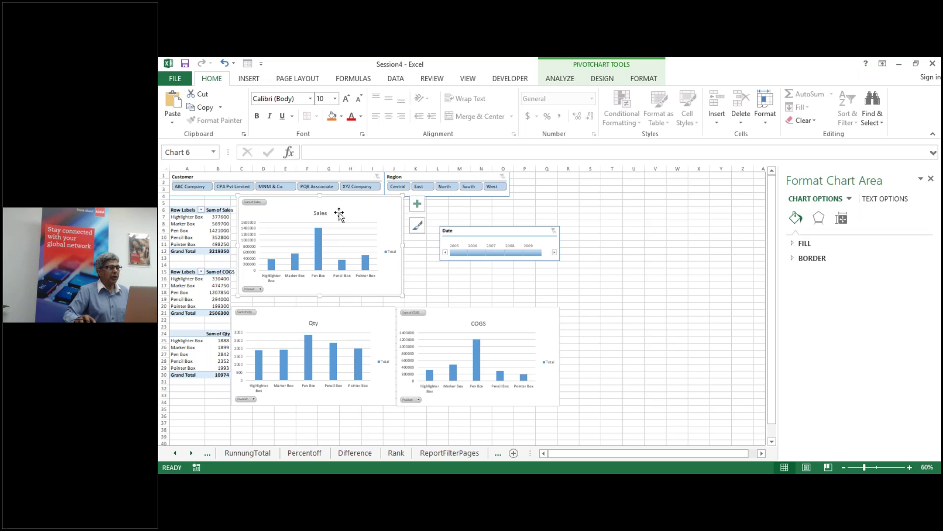
# Step: Hide all field buttons on the Sales, Qty and COGS charts
pyautogui.click(554, 80)
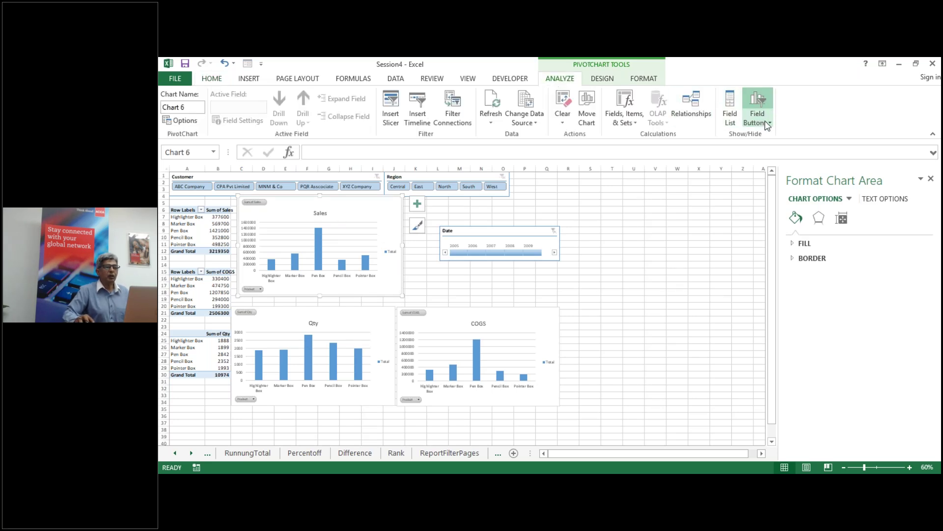
pyautogui.click(768, 121)
pyautogui.click(769, 192)
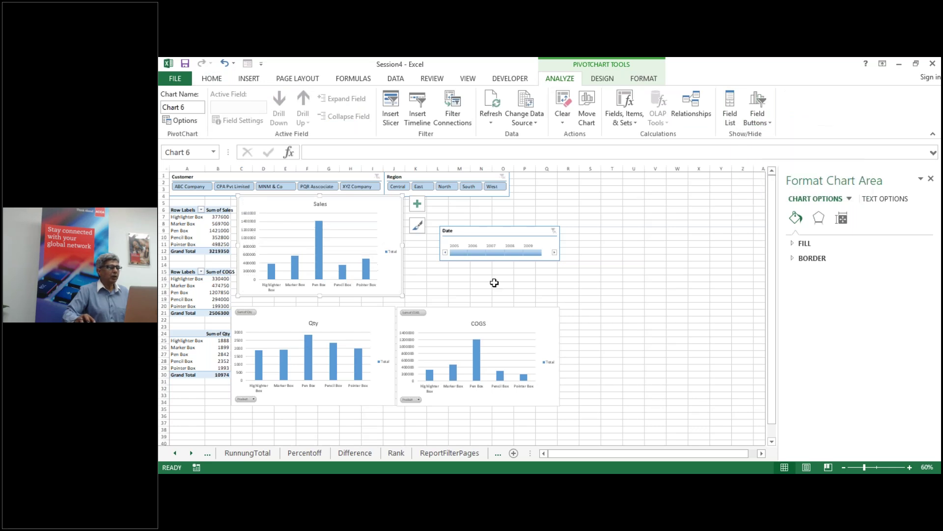
pyautogui.click(375, 314)
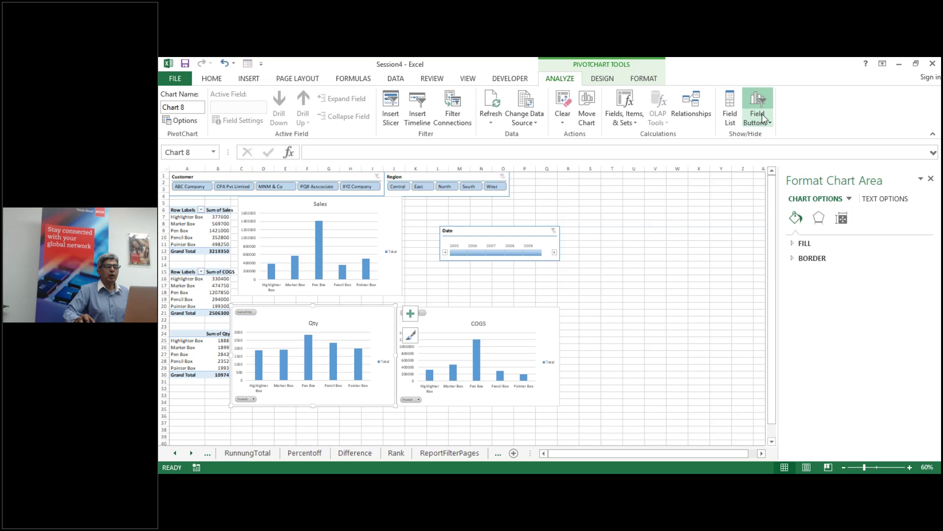
pyautogui.click(768, 122)
pyautogui.click(766, 192)
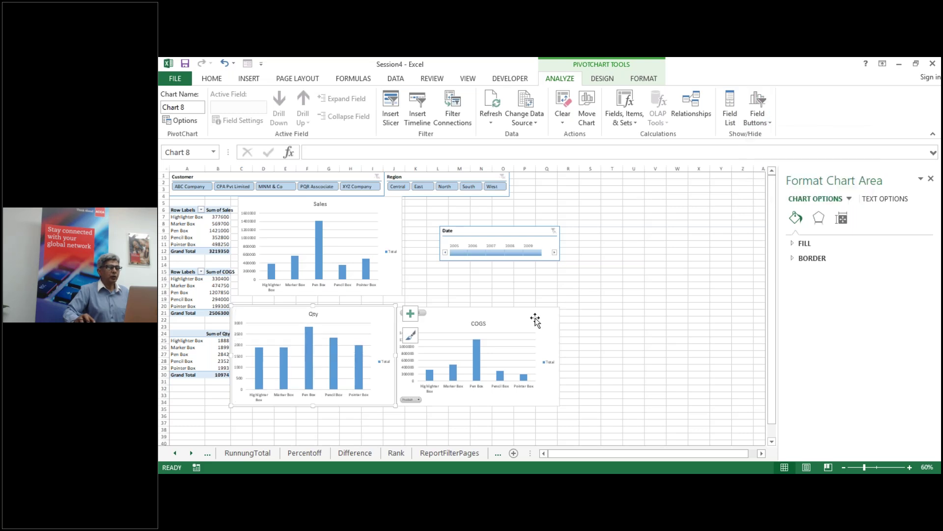
pyautogui.click(535, 320)
pyautogui.click(768, 122)
pyautogui.click(767, 191)
# Step: Nudge the COGS chart, move the Date timeline up-left, and filter it to 2005
pyautogui.moveTo(527, 316); pyautogui.dragTo(529, 314)
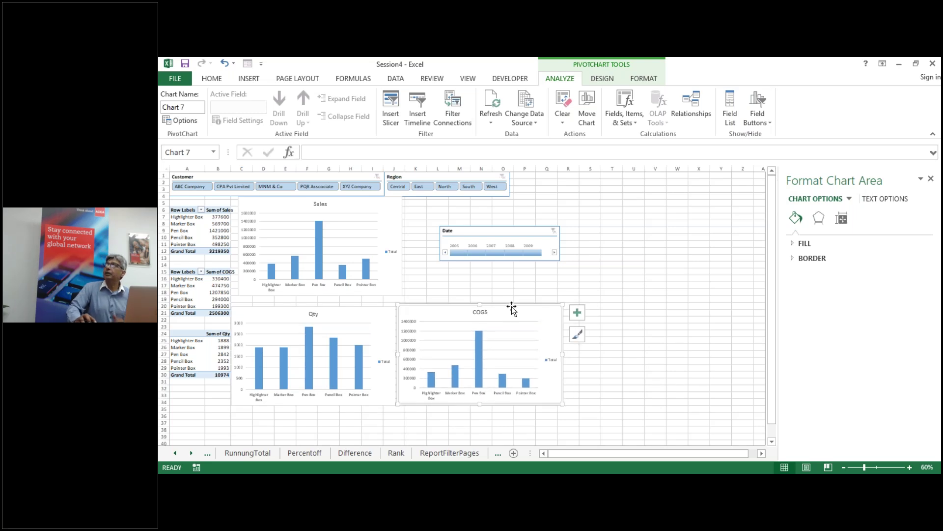
pyautogui.moveTo(514, 231); pyautogui.dragTo(486, 220)
pyautogui.click(432, 241)
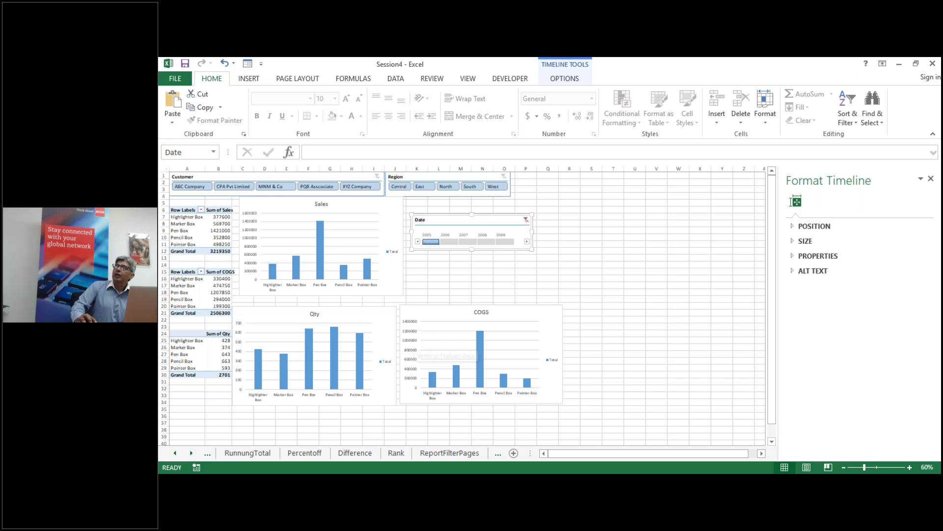
# Step: Clear the date filter, try then clear the Central region filter, and filter customers to ABC Company
pyautogui.click(526, 220)
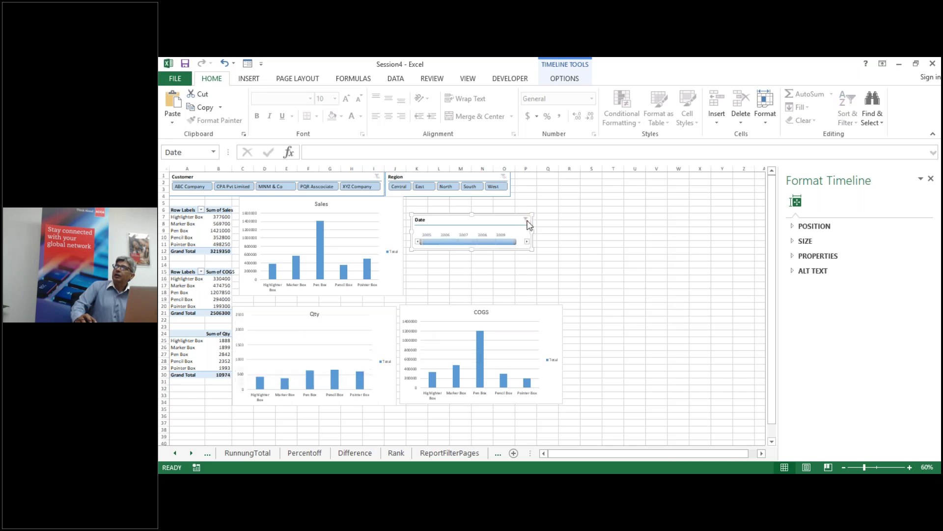
pyautogui.click(399, 188)
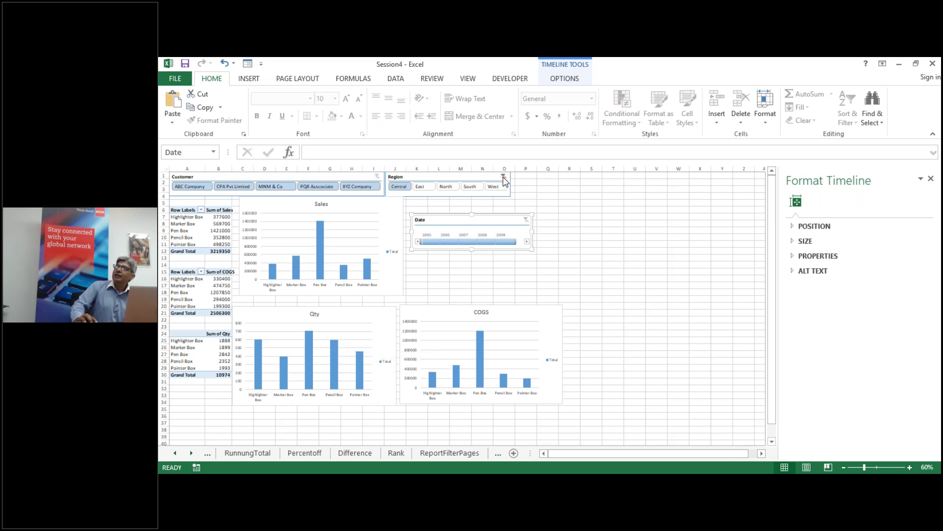
pyautogui.click(504, 176)
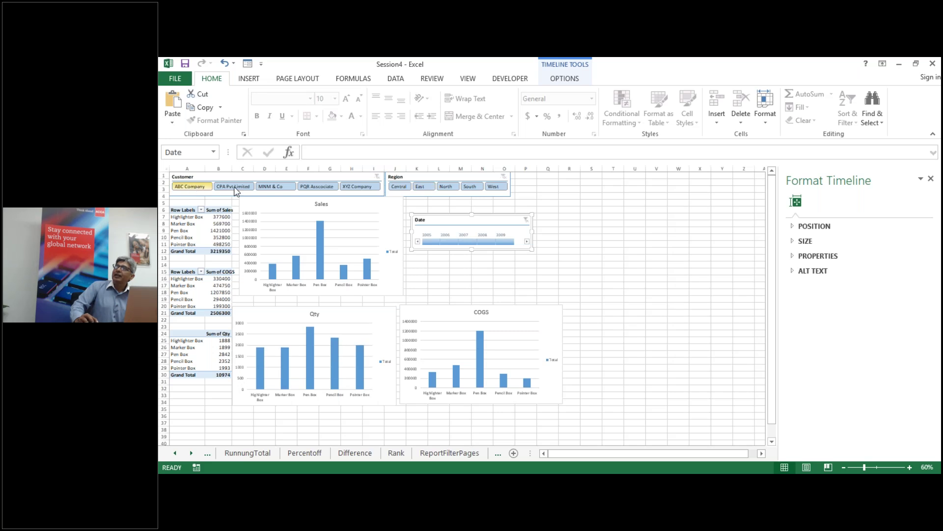
pyautogui.click(193, 186)
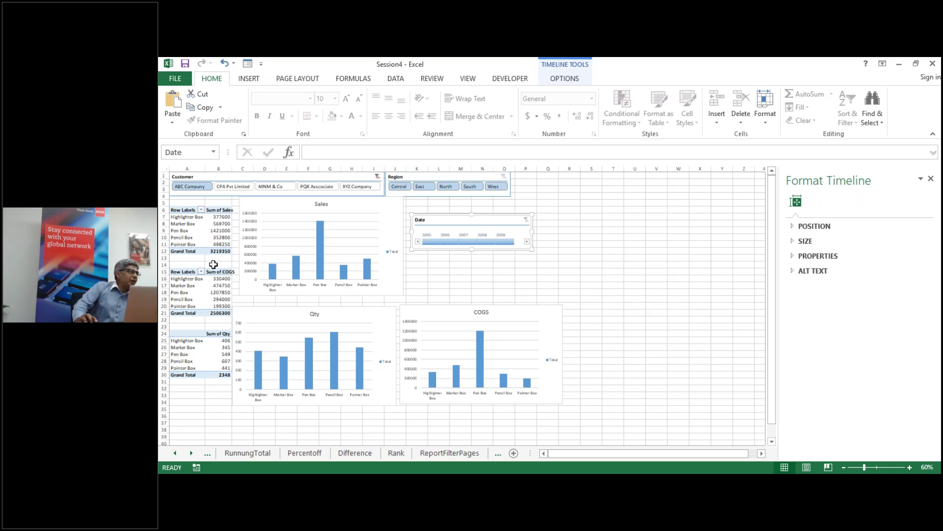
pyautogui.moveTo(215, 286)
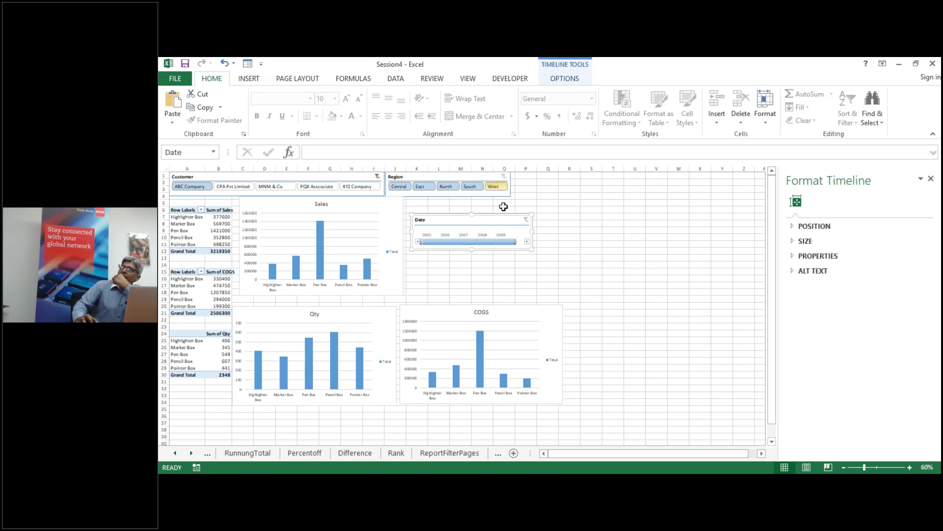
pyautogui.click(560, 80)
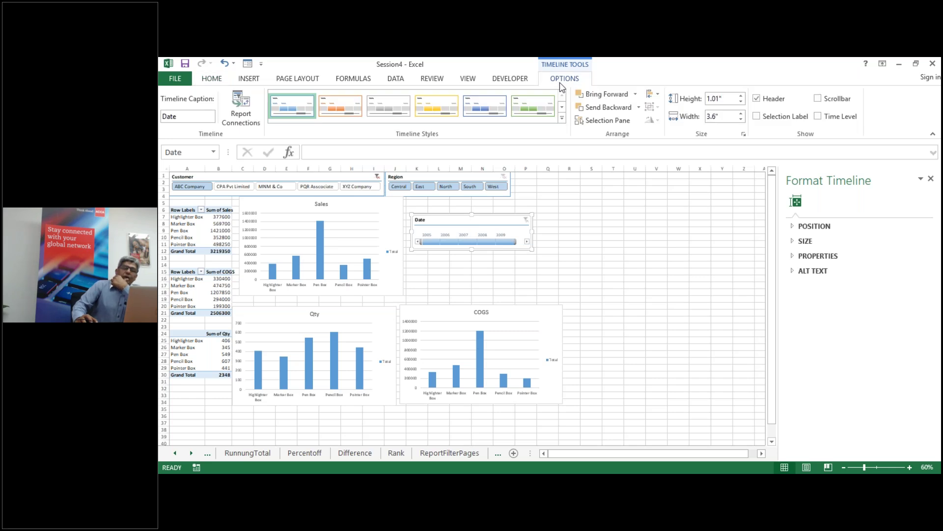
# Step: Connect the Date timeline to PTProductCOGS, PTProductQty and PTProductSales in Report Connections
pyautogui.click(250, 116)
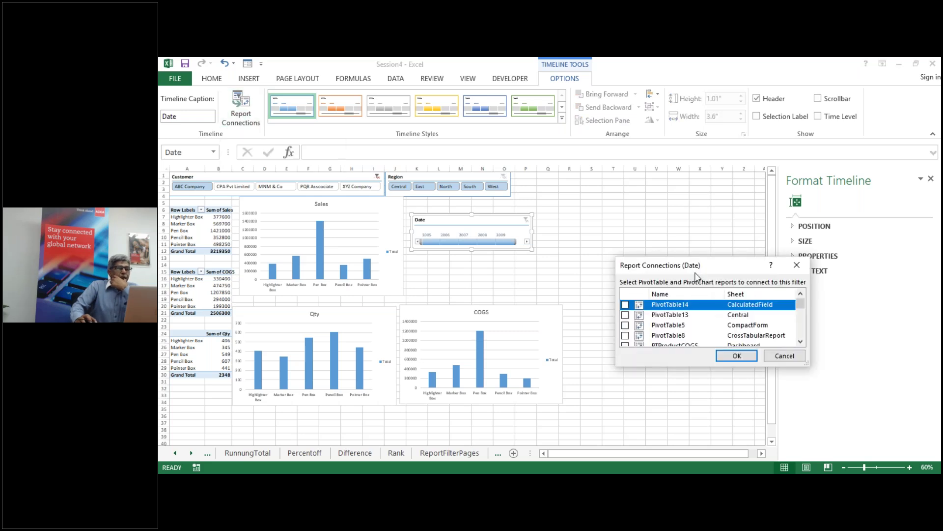
pyautogui.moveTo(704, 266); pyautogui.dragTo(676, 199)
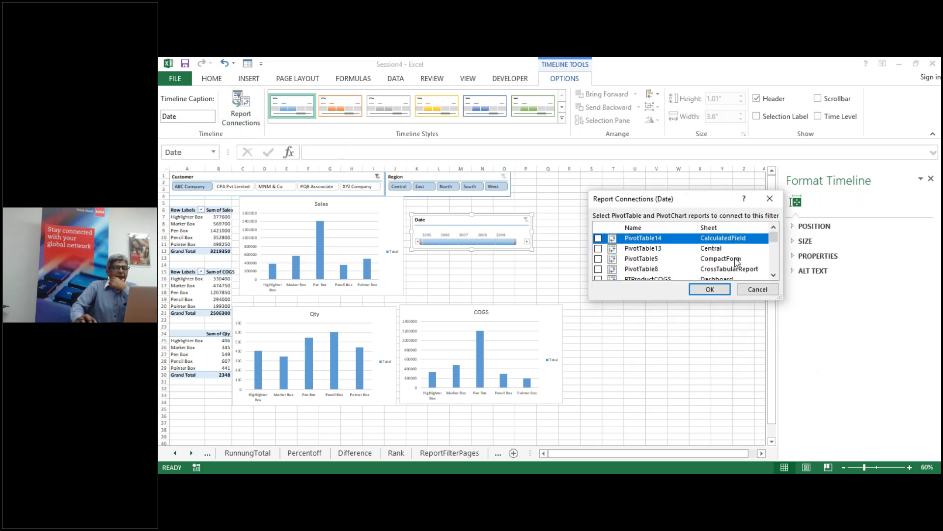
pyautogui.moveTo(775, 245)
pyautogui.mouseDown()
pyautogui.moveTo(771, 254)
pyautogui.moveTo(770, 244)
pyautogui.mouseUp()
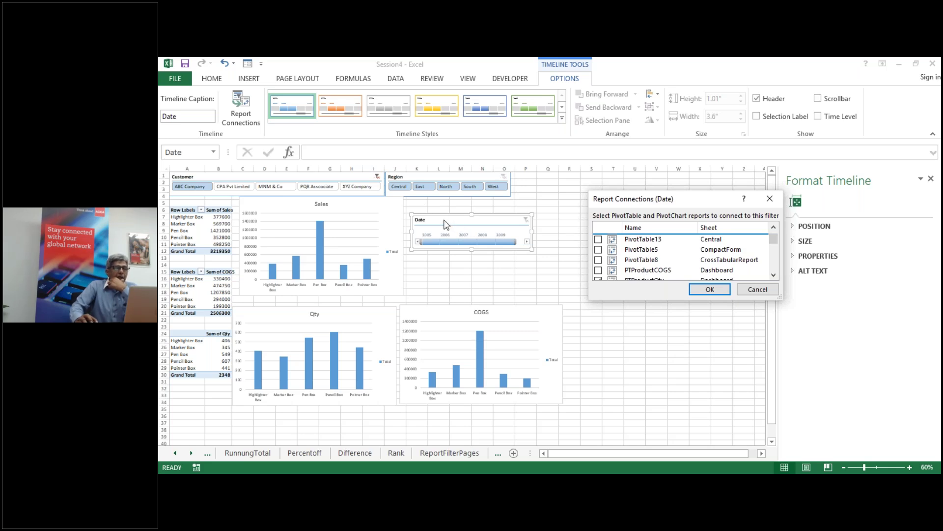
pyautogui.click(599, 270)
pyautogui.click(774, 275)
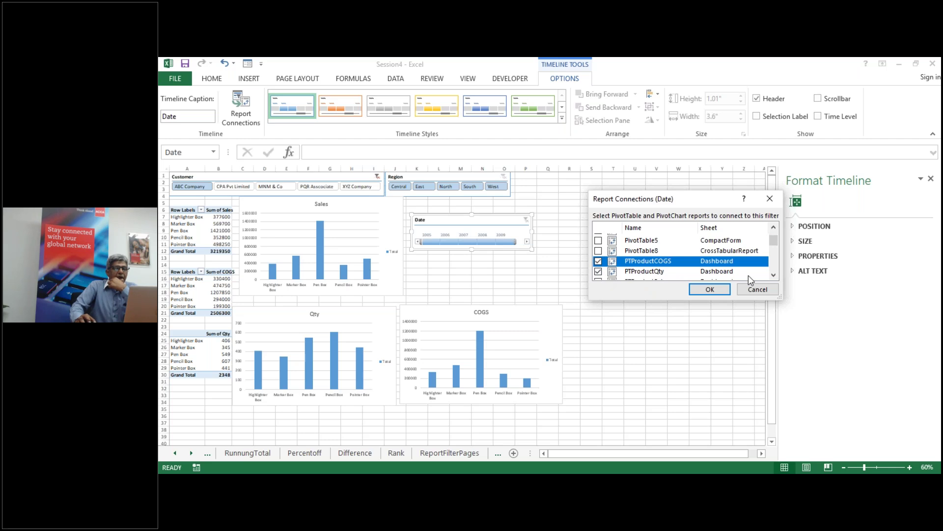
pyautogui.click(774, 275)
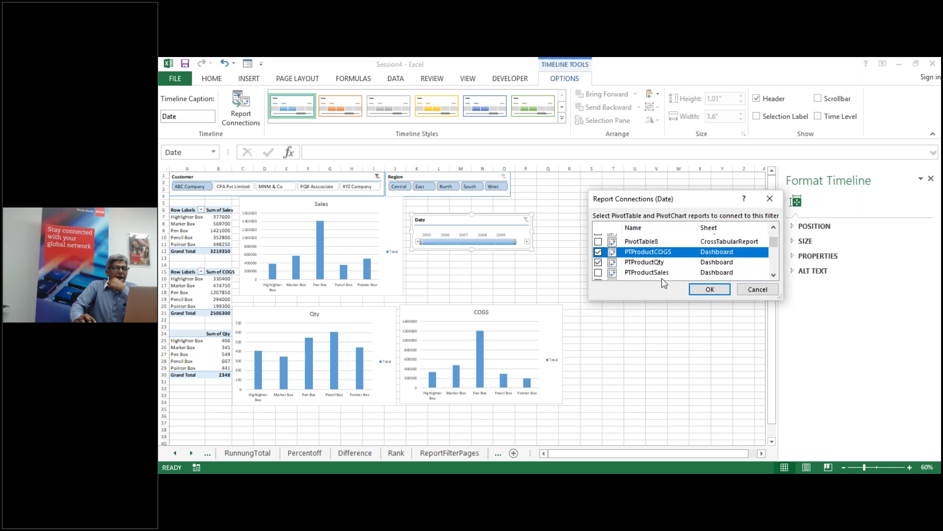
pyautogui.click(599, 273)
pyautogui.click(710, 289)
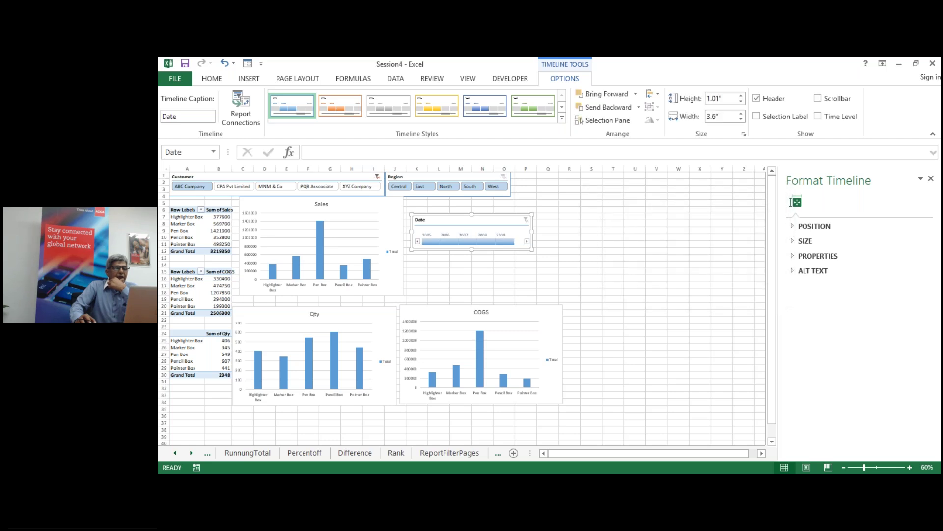
# Step: Test the timeline by filtering to the first period, then sliding the selection to about 2007
pyautogui.click(429, 242)
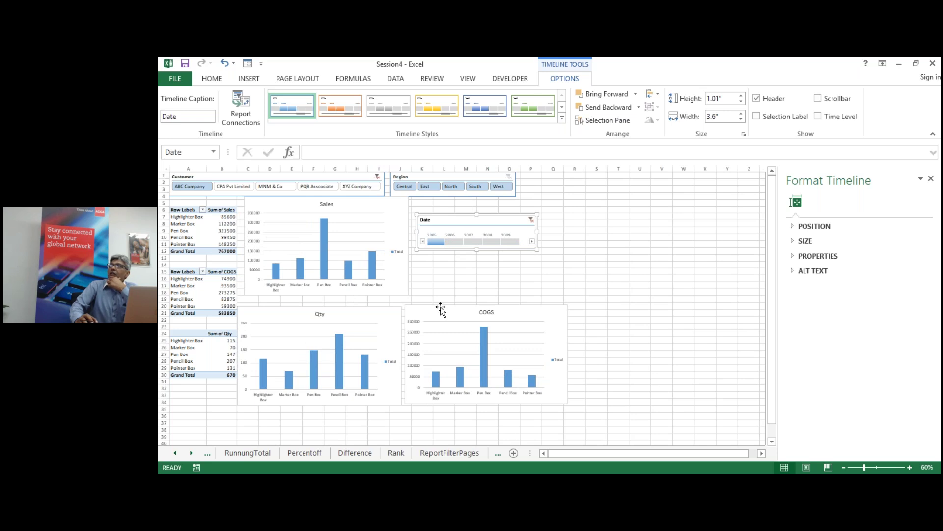
pyautogui.moveTo(448, 243); pyautogui.dragTo(512, 244)
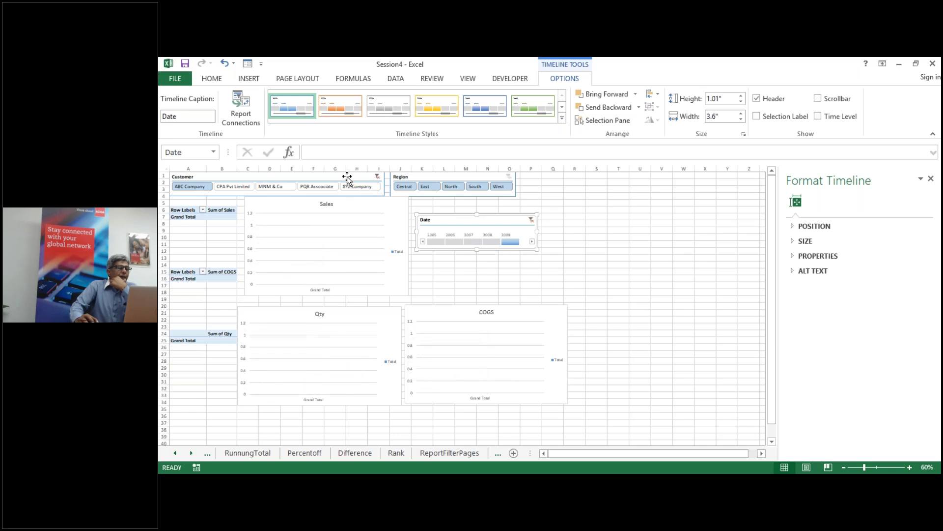
pyautogui.click(442, 178)
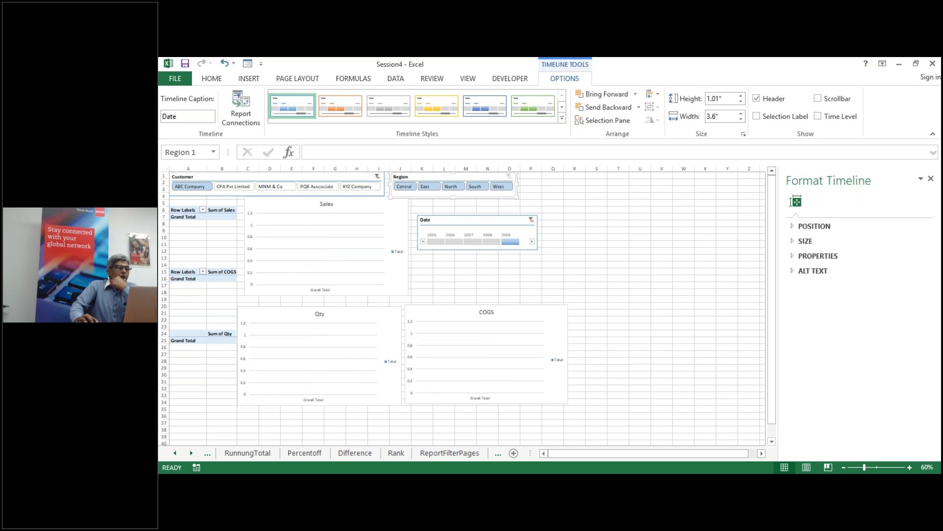
# Step: Connect the Region slicer to PTProductCOGS, PTProductQty and PTProductSales via Report Connections
pyautogui.rightClick(442, 178)
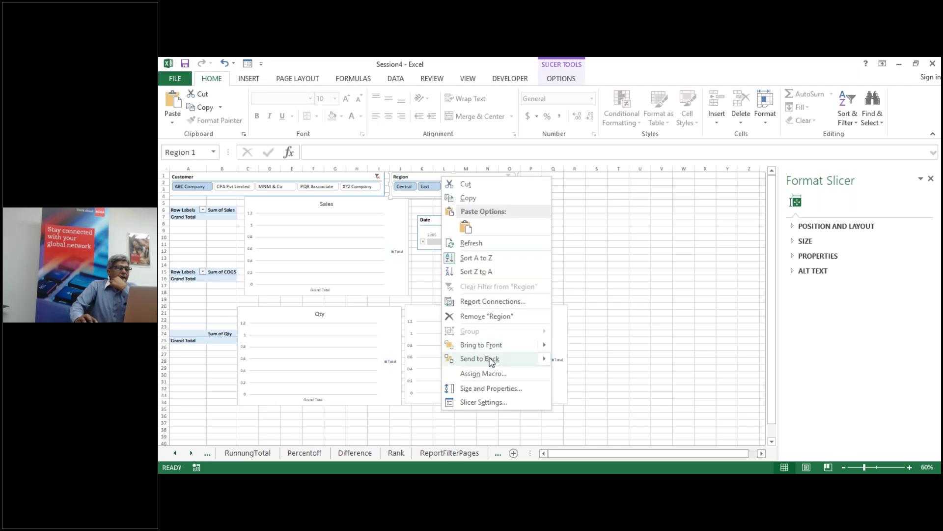
pyautogui.click(493, 309)
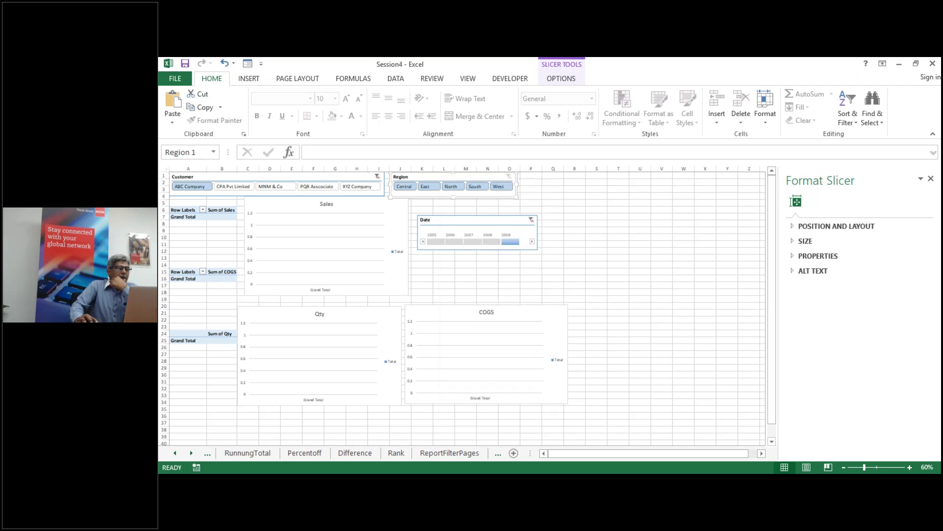
pyautogui.click(774, 275)
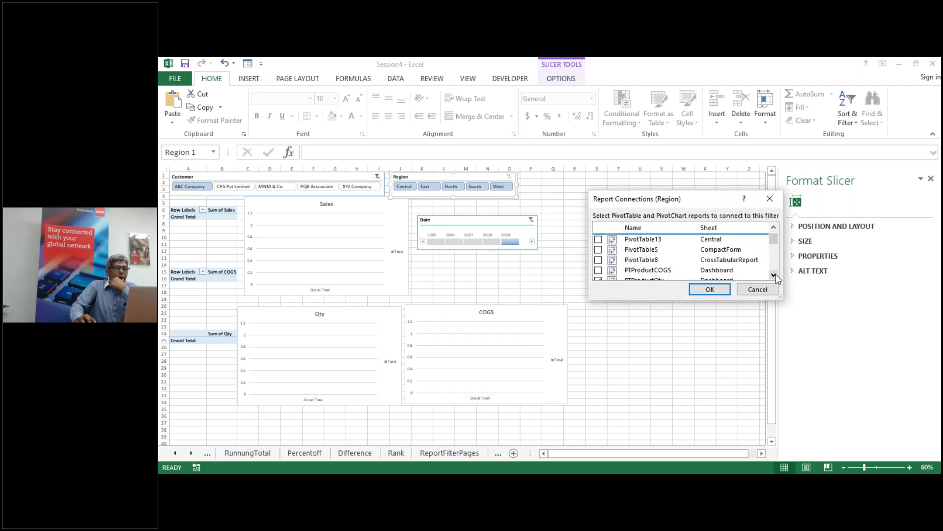
pyautogui.click(599, 270)
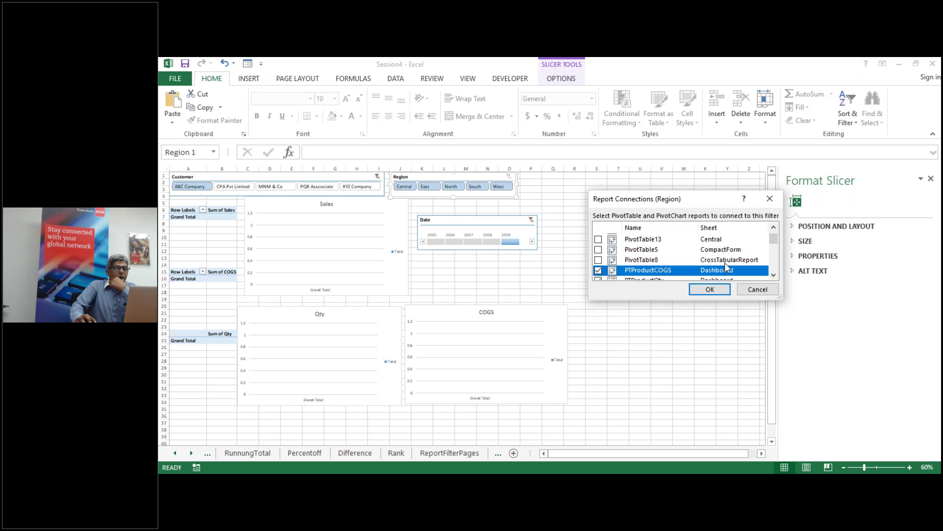
pyautogui.click(774, 275)
pyautogui.click(599, 271)
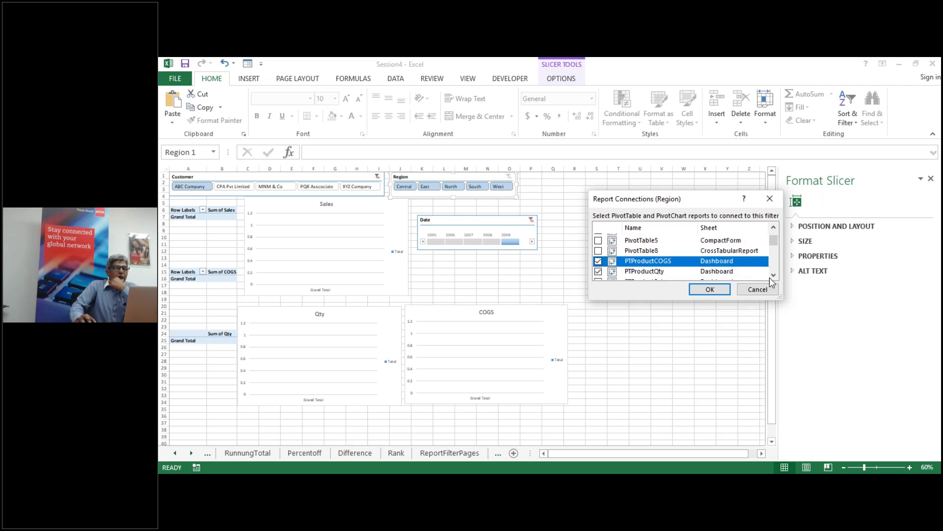
pyautogui.click(774, 276)
pyautogui.click(599, 272)
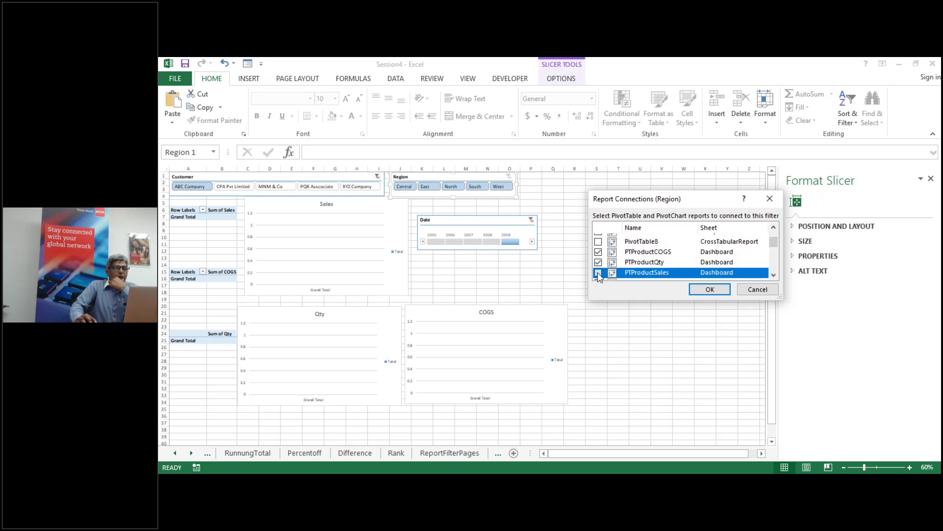
pyautogui.click(708, 290)
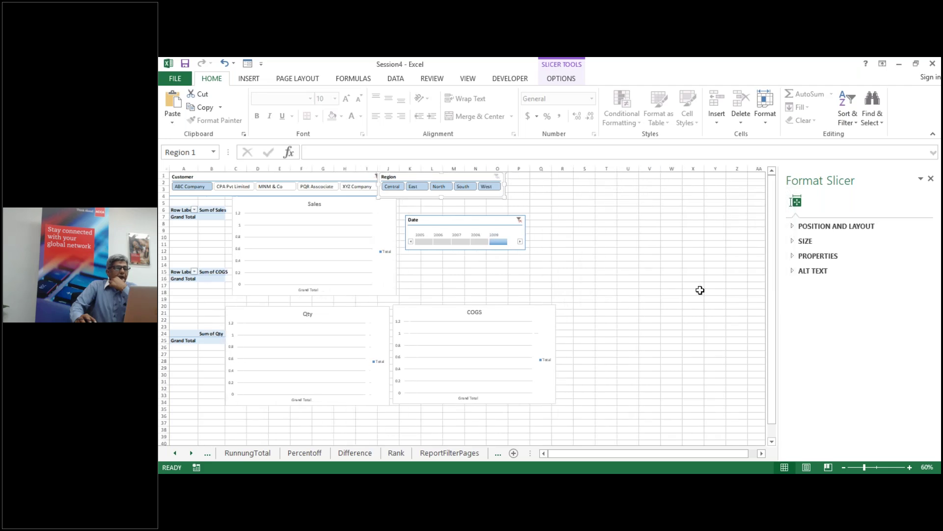
# Step: Filter the dashboard to the 2008 period and the South region
pyautogui.click(474, 241)
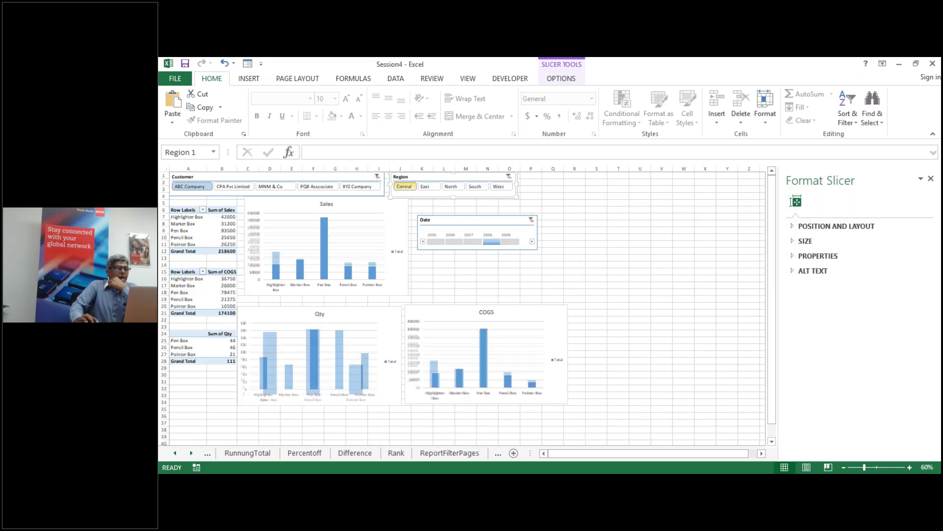
pyautogui.click(427, 186)
pyautogui.click(451, 187)
pyautogui.click(475, 187)
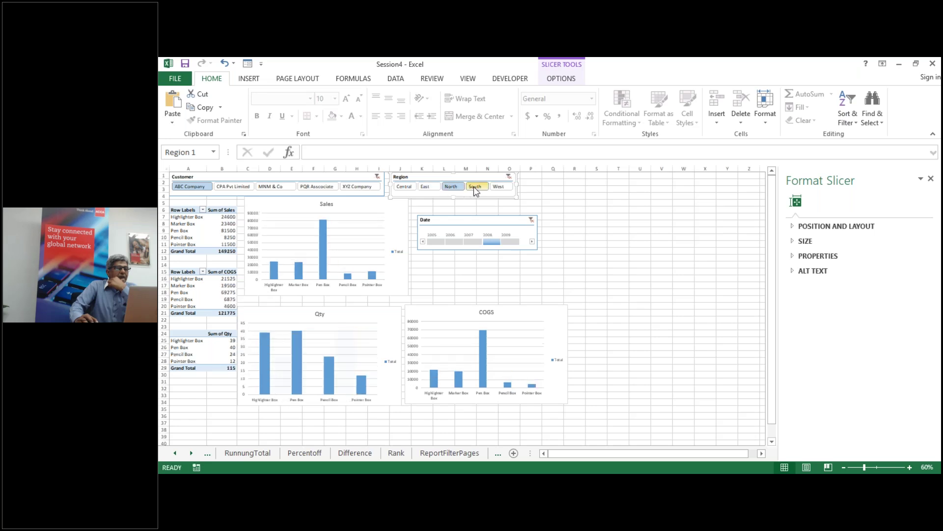
pyautogui.click(339, 175)
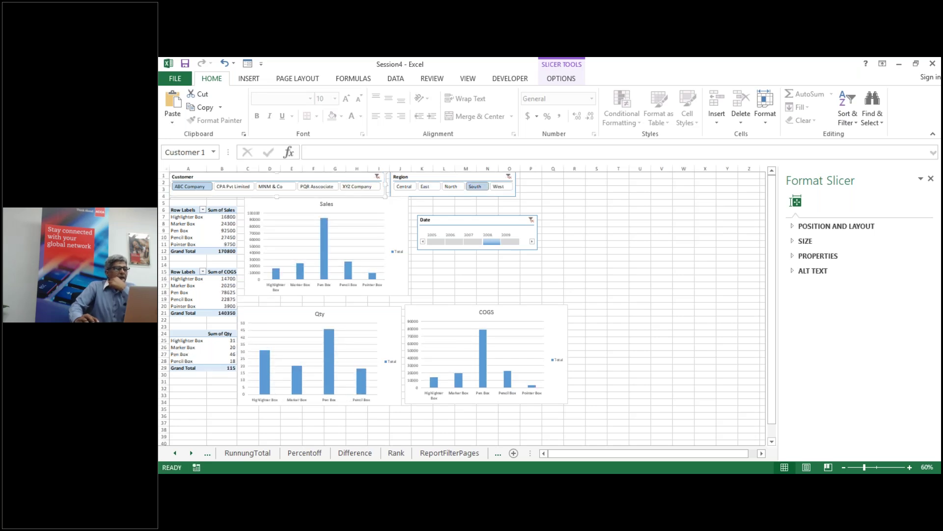
# Step: Tick PTProductCOGS and PTProductSales in the Customer slicer's Report Connections and confirm
pyautogui.rightClick(338, 175)
pyautogui.click(388, 304)
pyautogui.scroll(3, 770, 273)
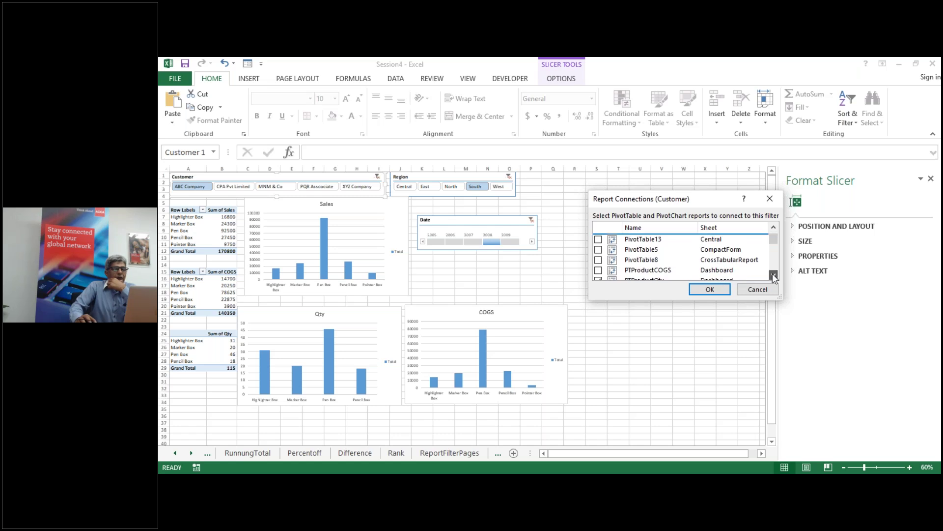
pyautogui.click(598, 270)
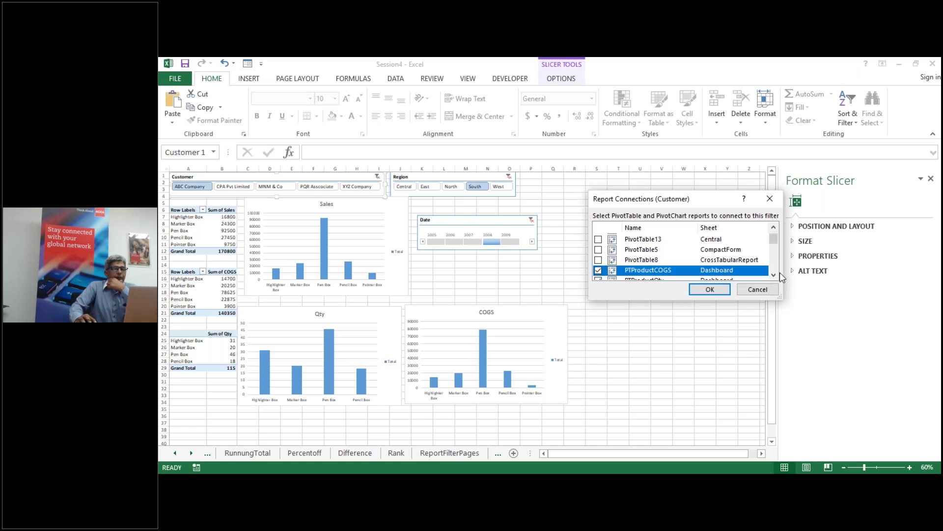
pyautogui.scroll(-2, 776, 272)
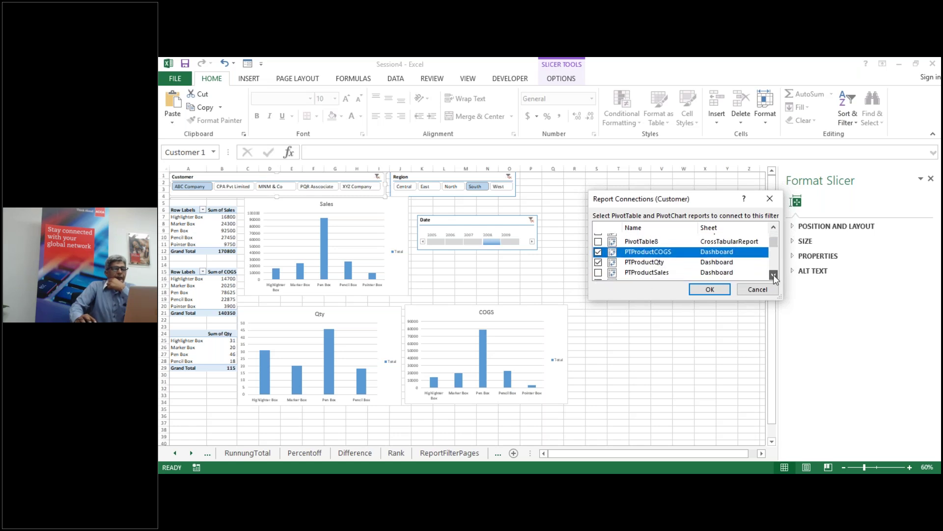
pyautogui.click(598, 272)
pyautogui.click(709, 289)
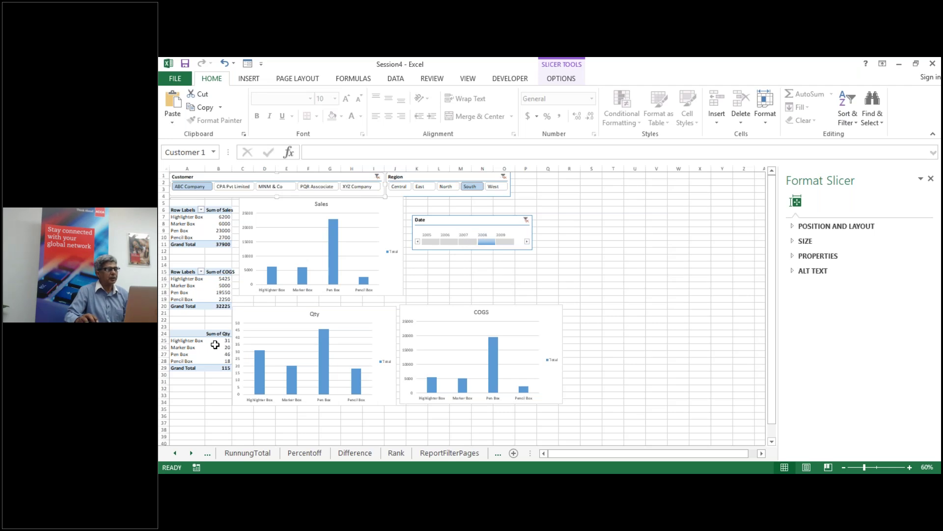
pyautogui.moveTo(217, 345)
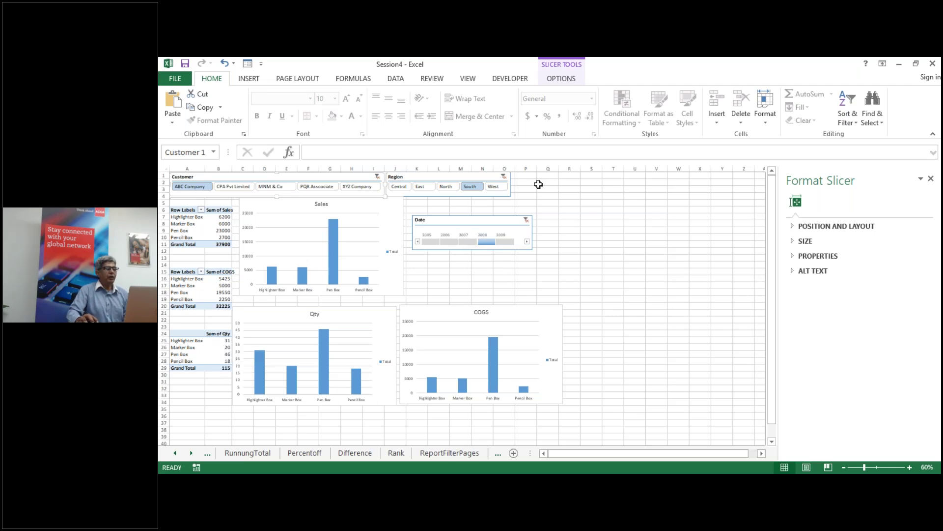
# Step: Clear the Region and Date filters, then filter to the West region and ABC Company
pyautogui.click(504, 177)
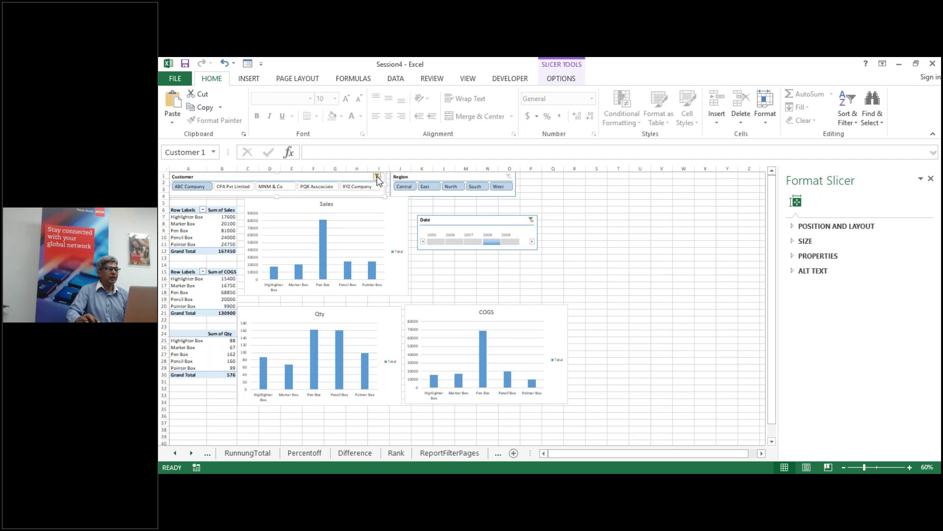
pyautogui.click(531, 219)
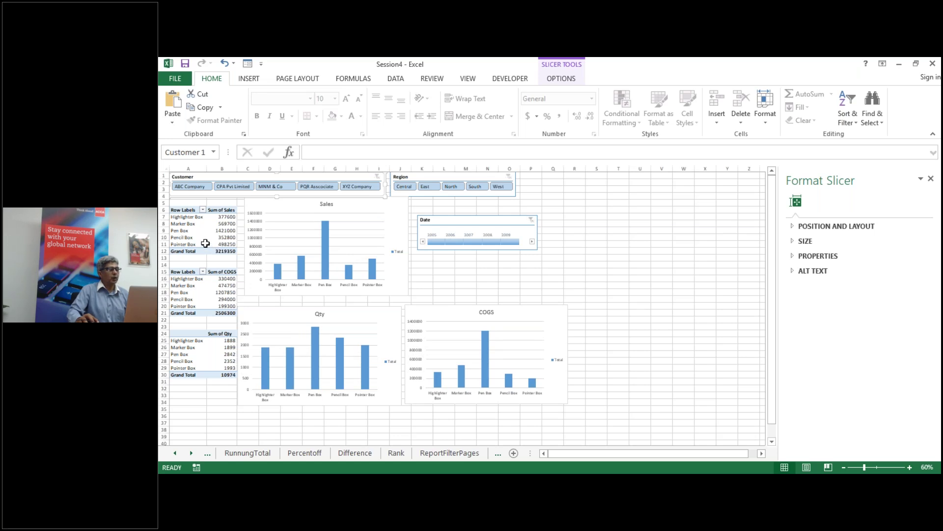
pyautogui.click(432, 186)
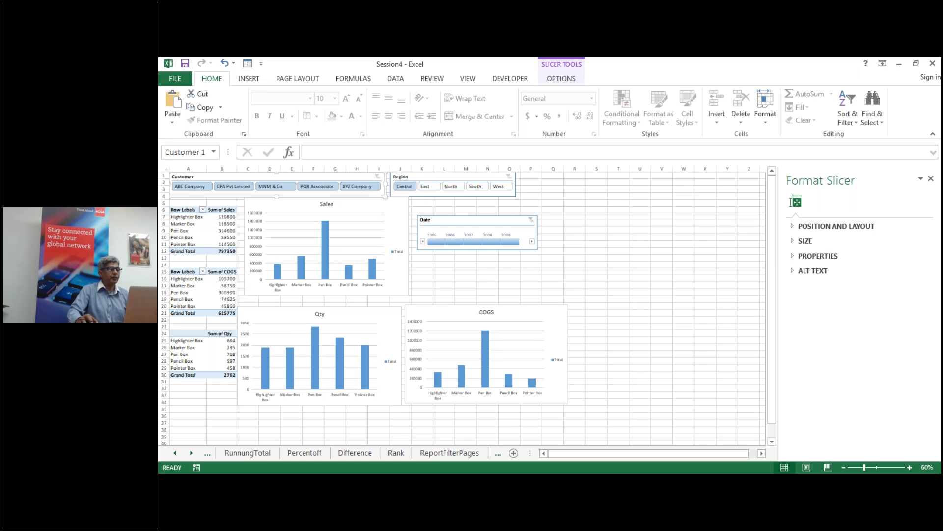
pyautogui.click(450, 187)
pyautogui.click(475, 187)
pyautogui.click(494, 187)
pyautogui.click(191, 187)
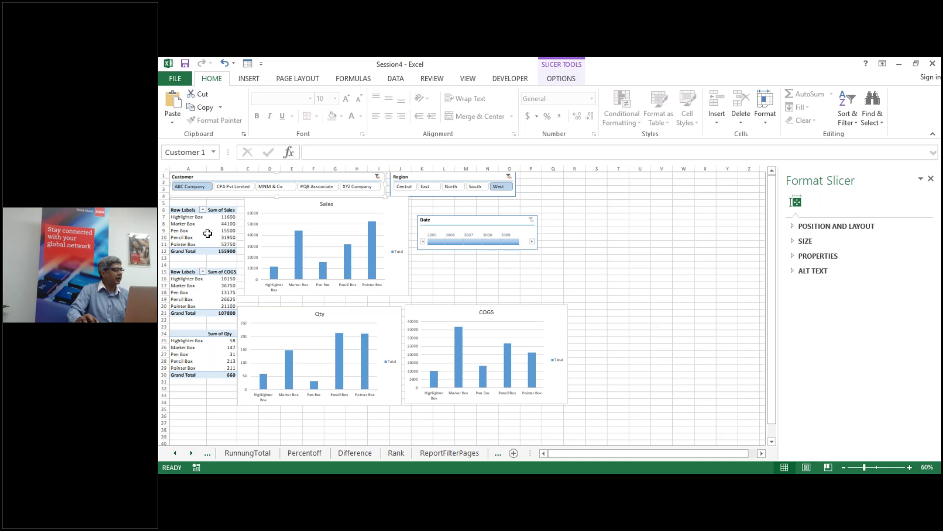
pyautogui.click(183, 231)
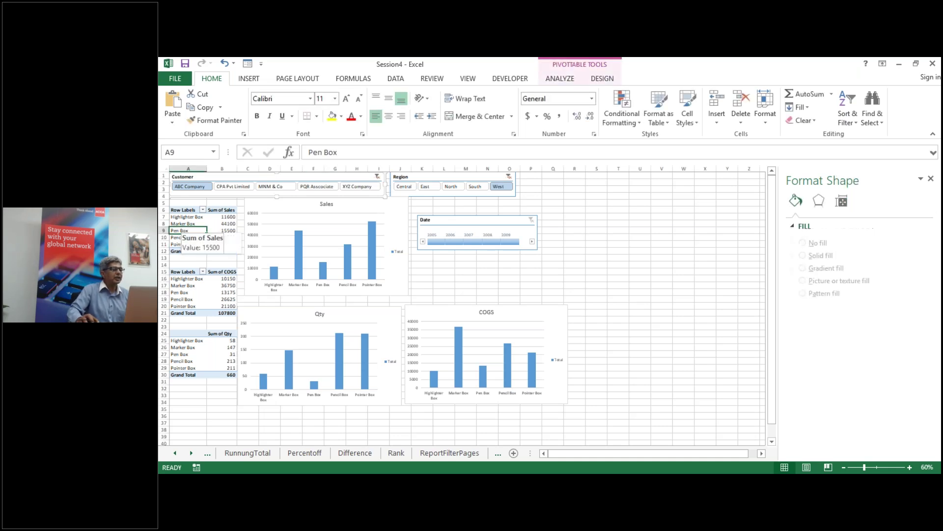
# Step: Turn off 'Autofit column widths on update' in the PTProductSales PivotTable Options
pyautogui.rightClick(191, 231)
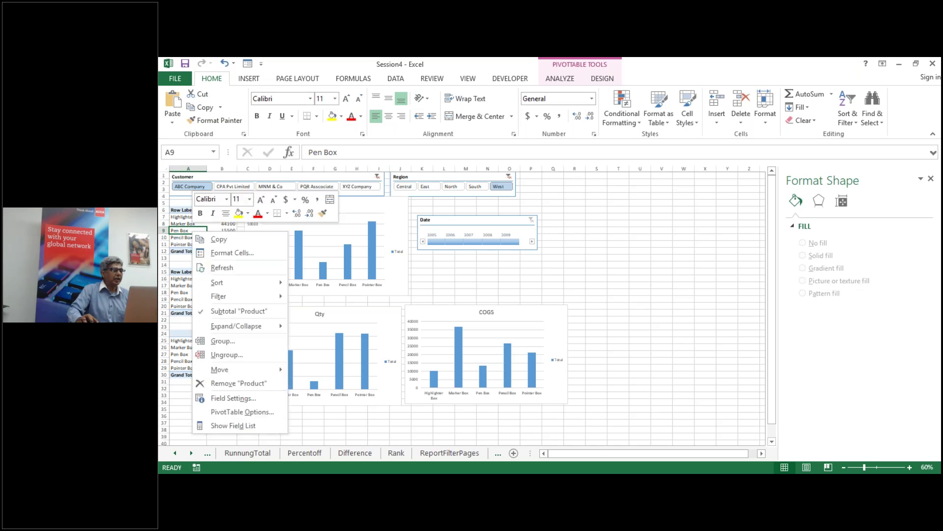
pyautogui.click(250, 411)
pyautogui.moveTo(272, 183); pyautogui.dragTo(700, 165)
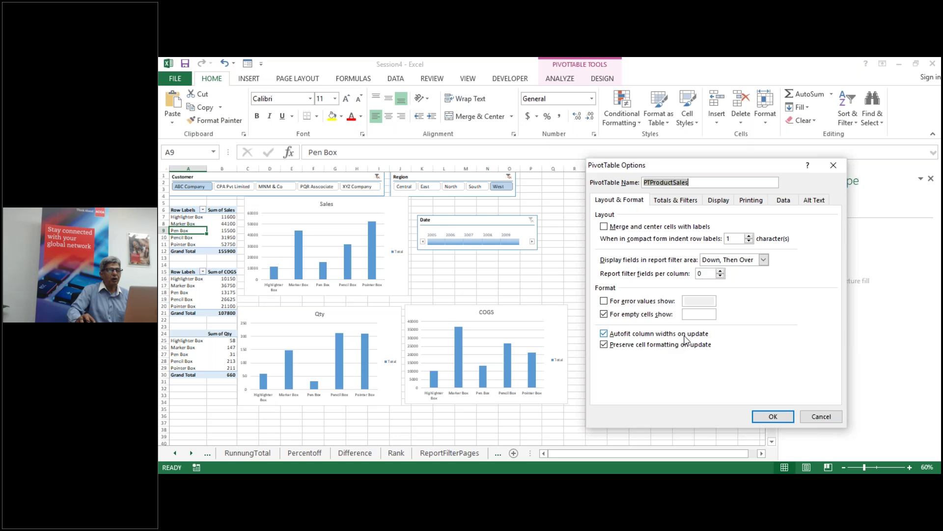
pyautogui.click(604, 335)
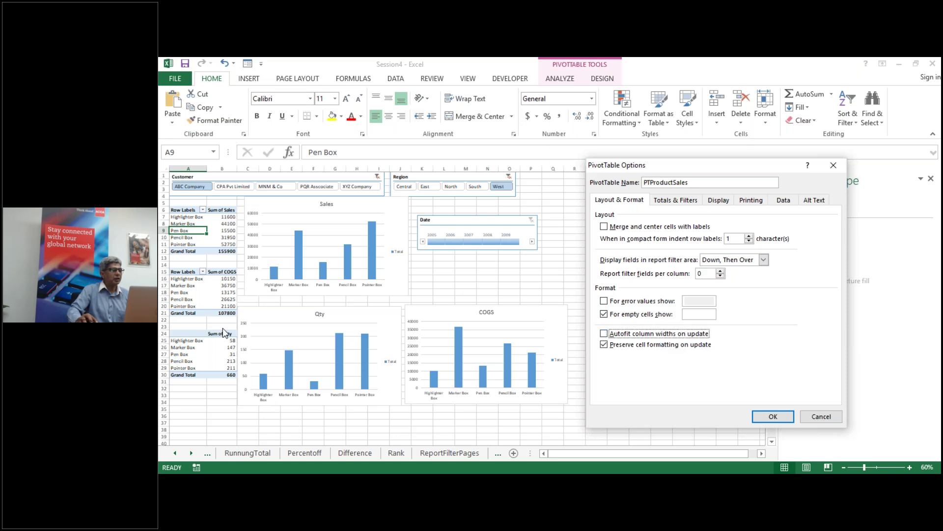
pyautogui.click(773, 417)
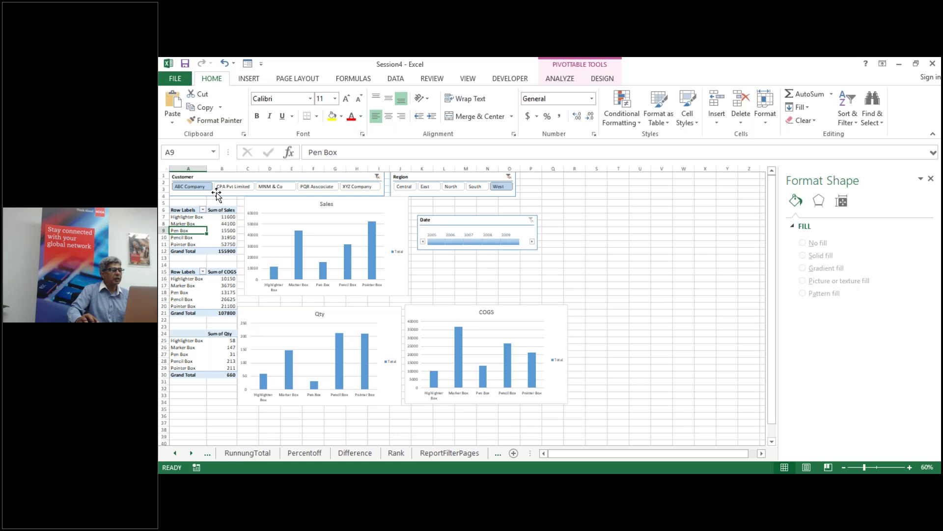
# Step: Filter the Customer slicer to XYZ Company and the Region slicer to West
pyautogui.click(272, 188)
pyautogui.click(317, 188)
pyautogui.click(358, 188)
pyautogui.click(436, 187)
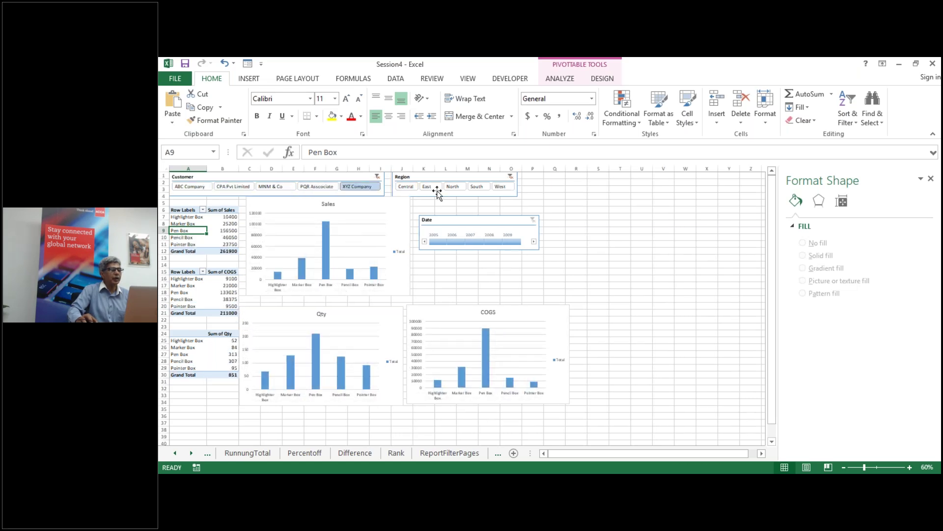
pyautogui.click(452, 187)
pyautogui.click(475, 188)
pyautogui.click(500, 187)
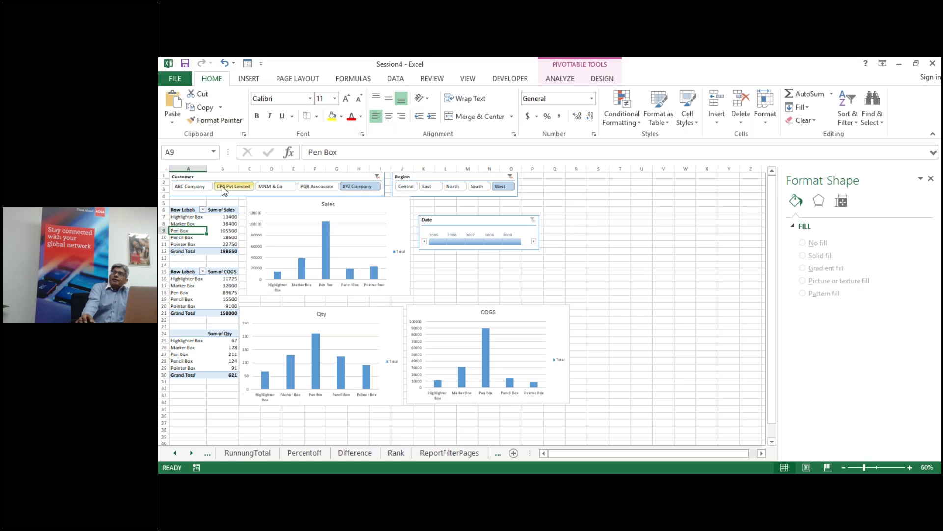
# Step: Zoom the dashboard to 90% and select the Date timeline
pyautogui.moveTo(222, 306)
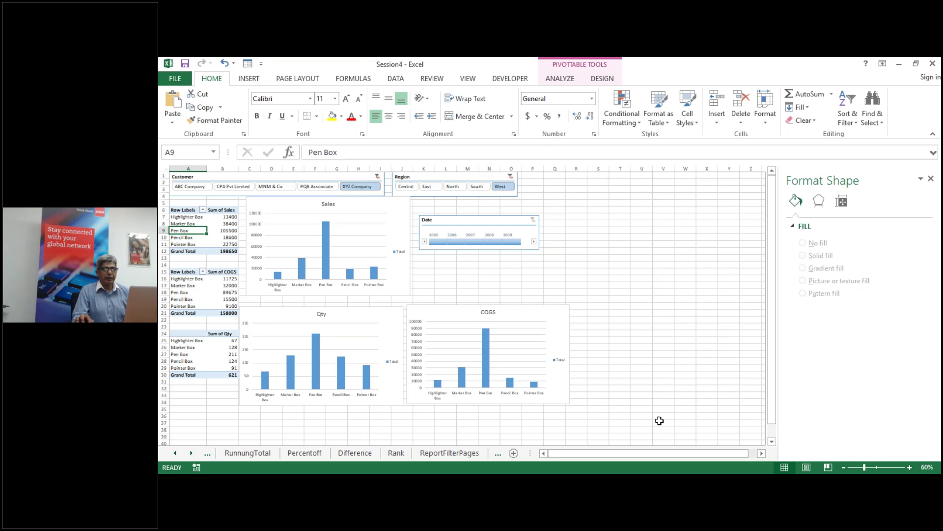
pyautogui.click(910, 467)
pyautogui.click(909, 467)
pyautogui.click(910, 467)
pyautogui.scroll(2, 647, 347)
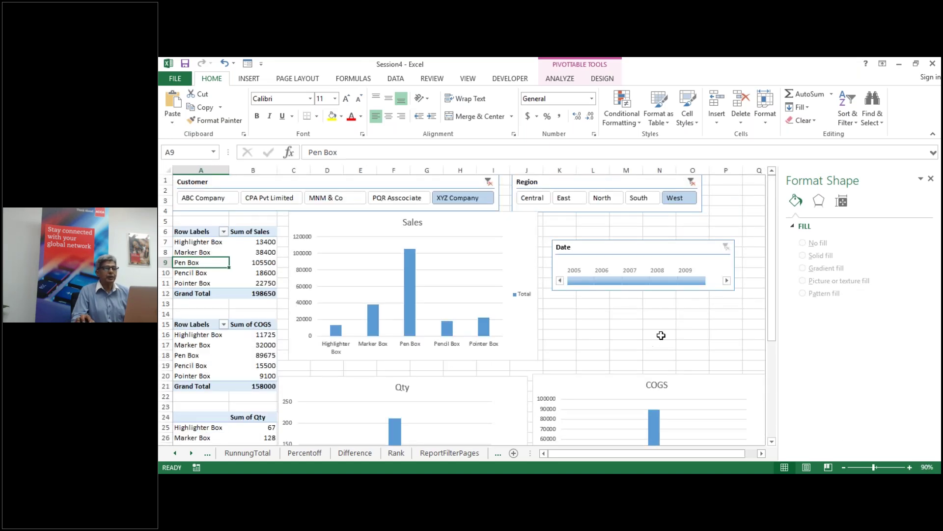
pyautogui.click(621, 249)
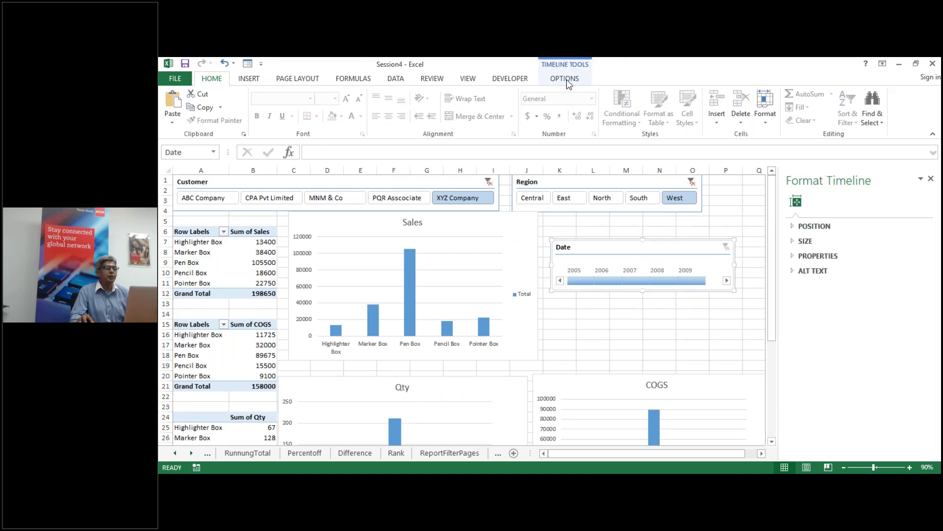
# Step: Show the Date timeline's Scrollbar, Time Level and Selection Label
pyautogui.click(567, 80)
pyautogui.click(818, 98)
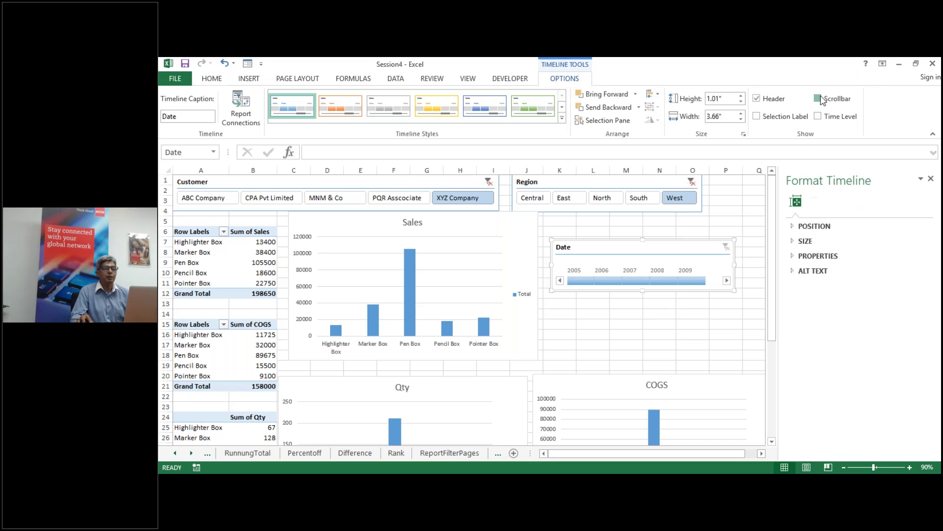
pyautogui.click(825, 117)
pyautogui.click(758, 117)
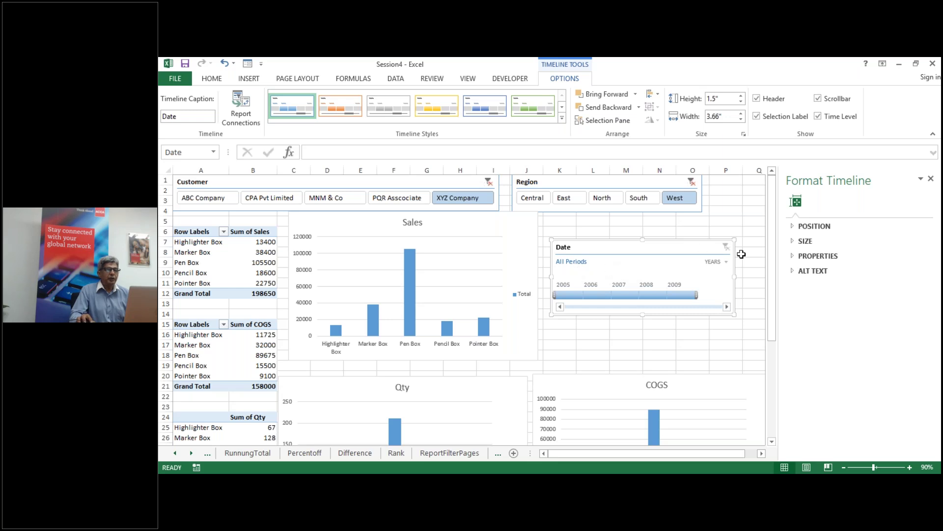
pyautogui.click(727, 262)
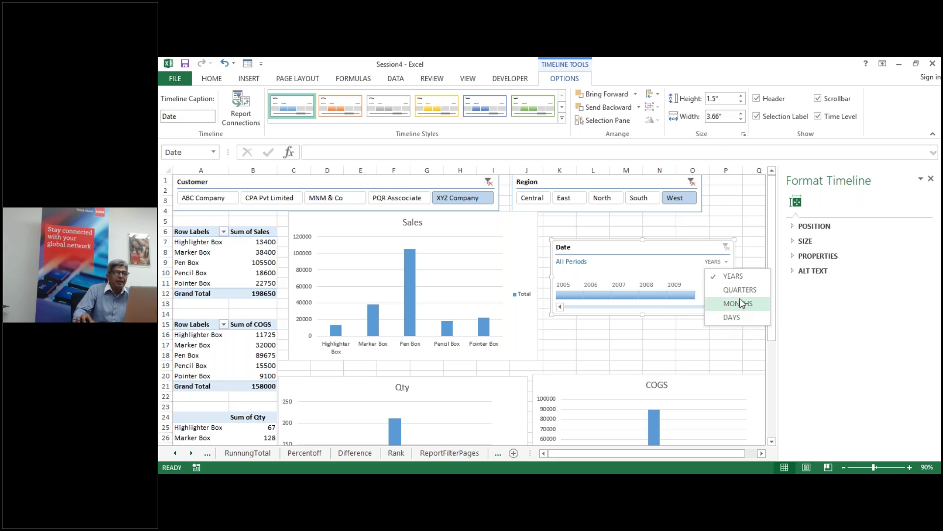
# Step: Switch the Date timeline to MONTHS and clear the date, customer and region filters
pyautogui.click(737, 304)
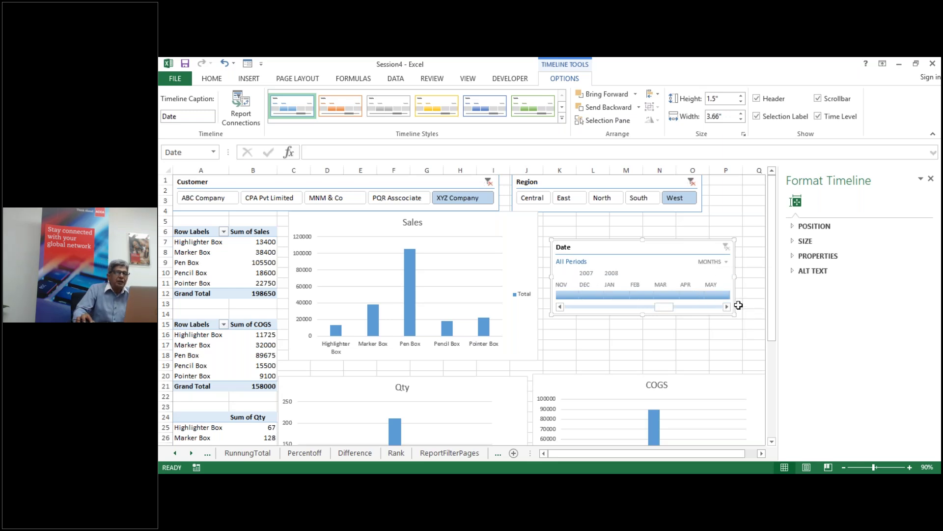
pyautogui.click(563, 288)
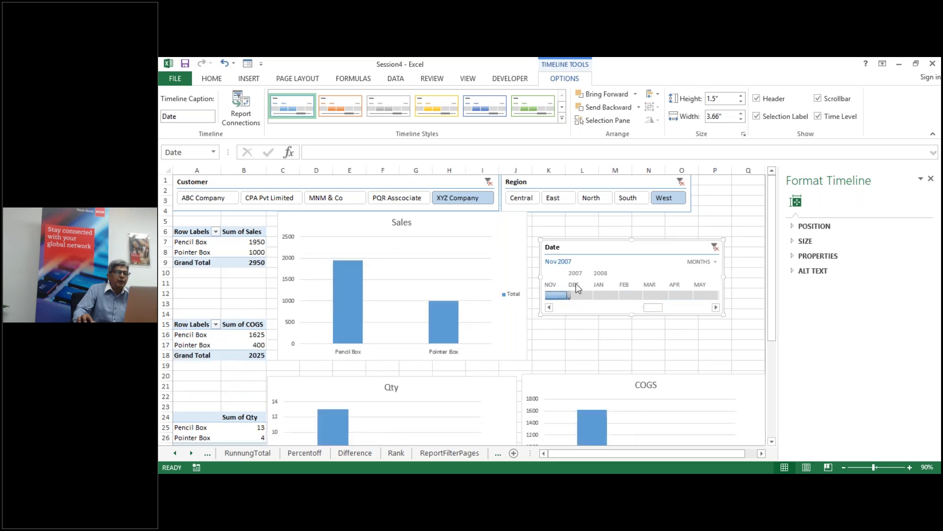
pyautogui.click(715, 247)
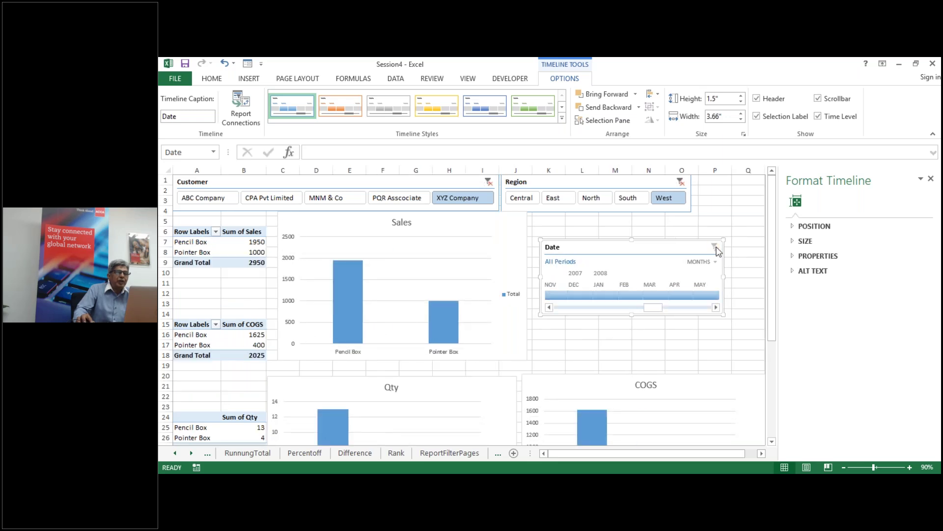
pyautogui.click(489, 182)
pyautogui.click(686, 181)
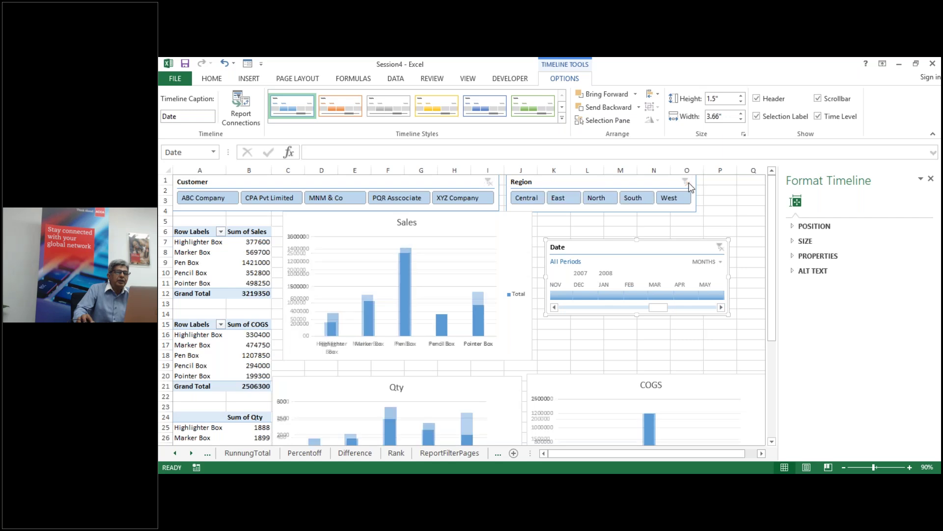
# Step: Filter the Date timeline to Feb 2008, keeping the MONTHS level
pyautogui.click(560, 294)
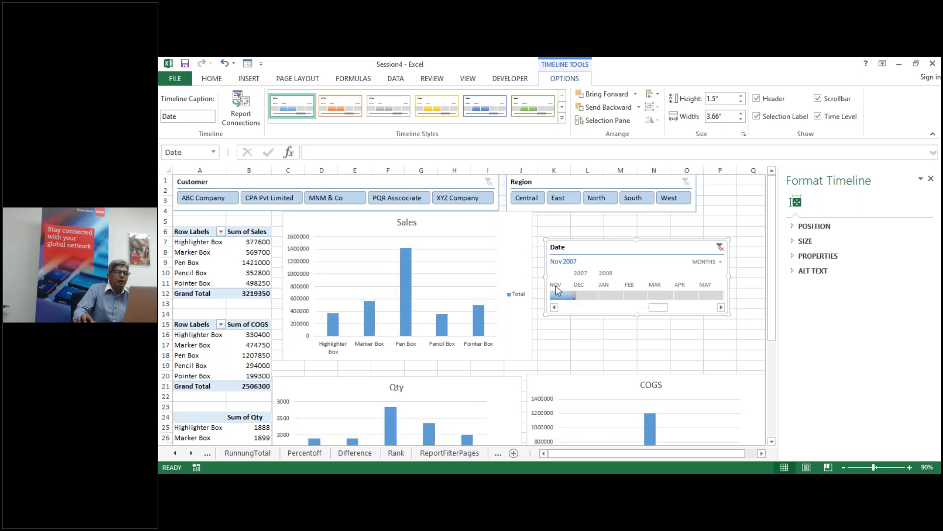
pyautogui.click(591, 293)
pyautogui.click(611, 295)
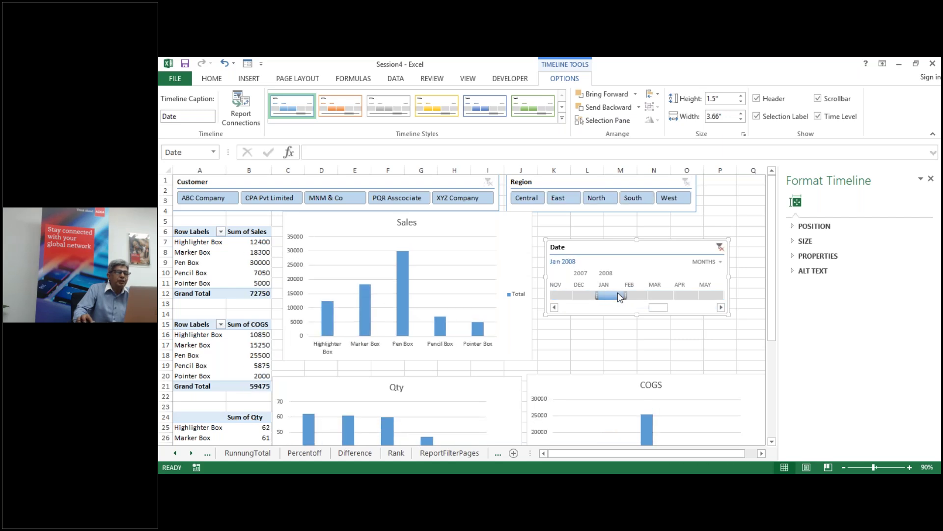
pyautogui.click(645, 296)
pyautogui.click(718, 262)
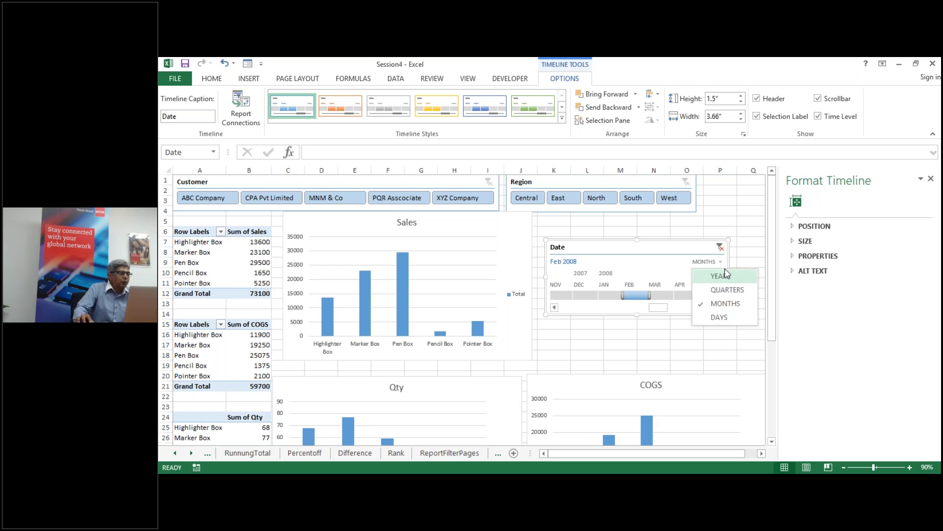
pyautogui.click(646, 335)
pyautogui.click(639, 236)
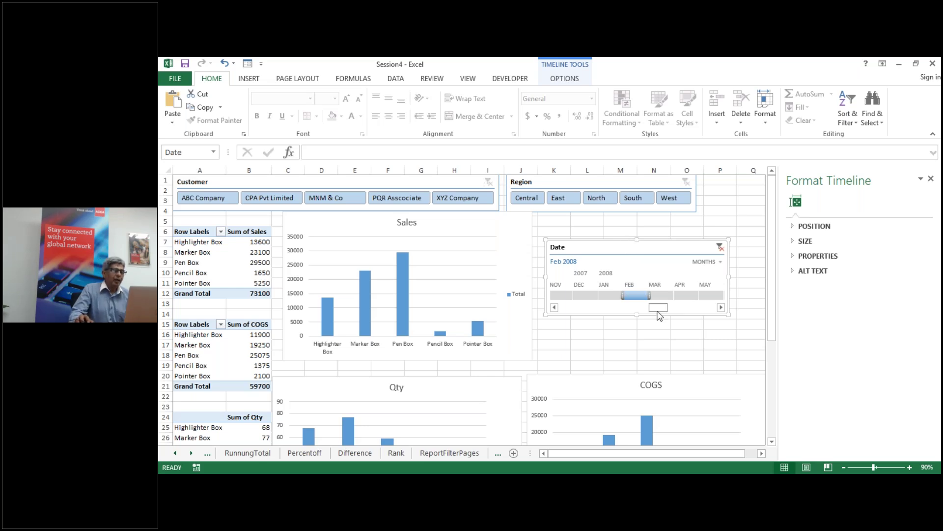
# Step: Scroll down to the empty rows, select cell E42 and zoom the sheet to 170%
pyautogui.scroll(-10, 659, 314)
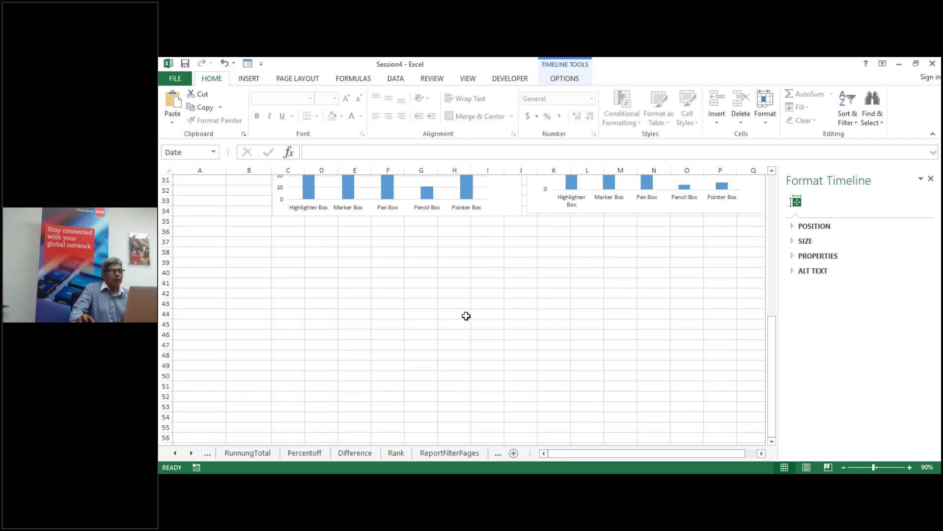
pyautogui.click(316, 294)
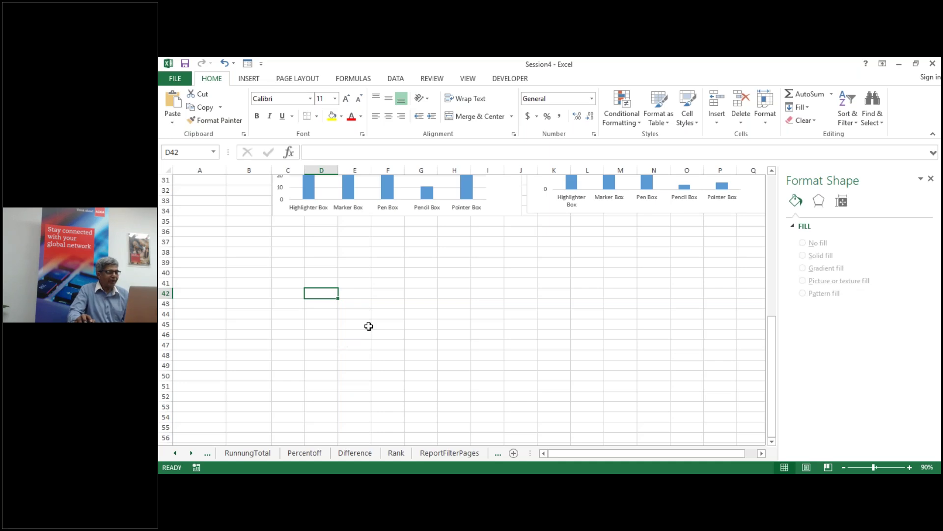
pyautogui.click(362, 293)
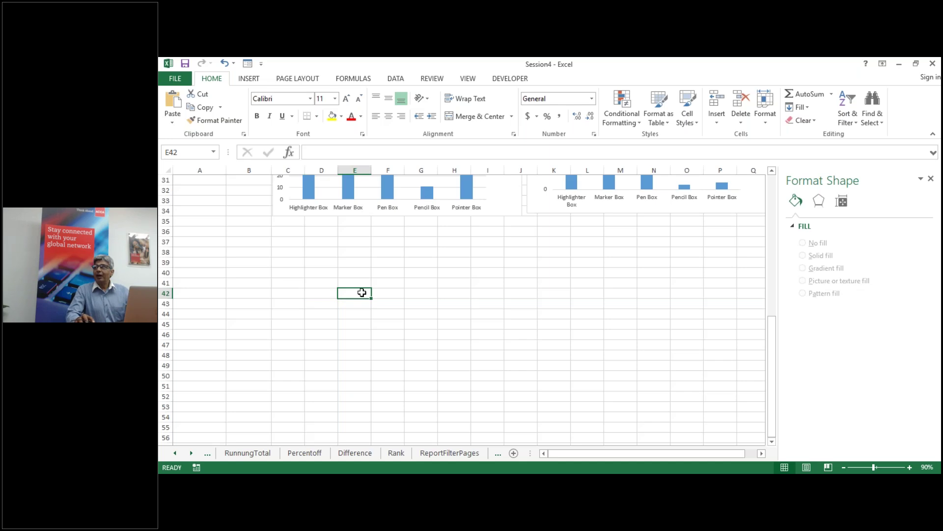
pyautogui.click(910, 468)
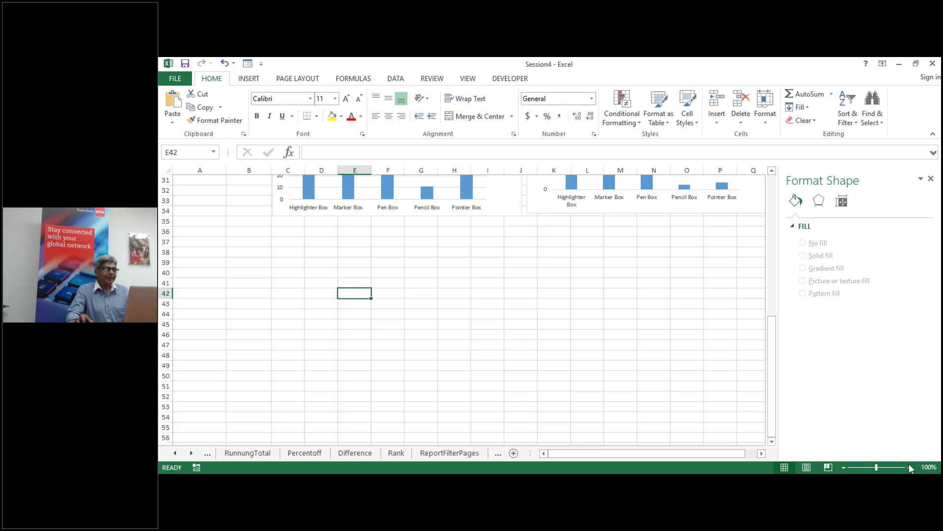
pyautogui.click(909, 467)
pyautogui.click(909, 468)
pyautogui.click(910, 468)
pyautogui.click(909, 467)
pyautogui.click(909, 468)
pyautogui.click(910, 467)
pyautogui.click(909, 467)
# Step: Enter a contact e-mail address in B39 and a phone number in B40
pyautogui.click(341, 367)
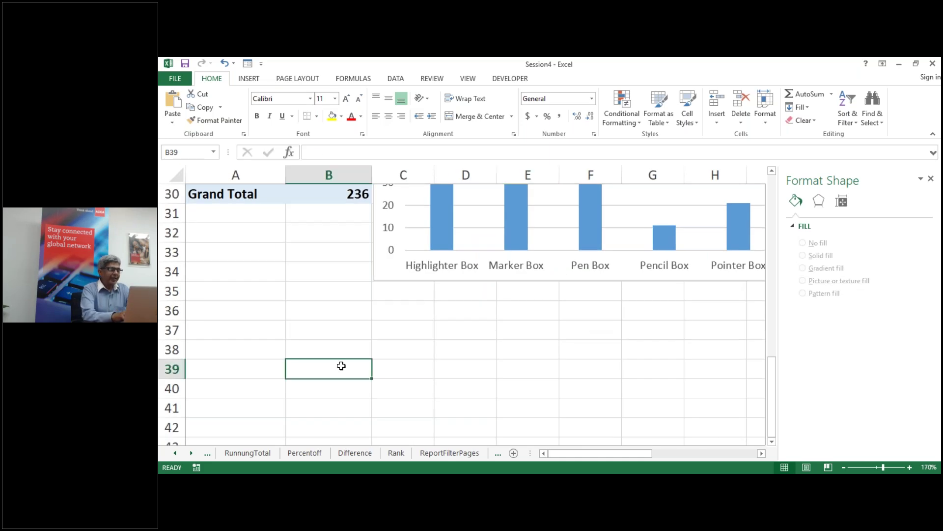
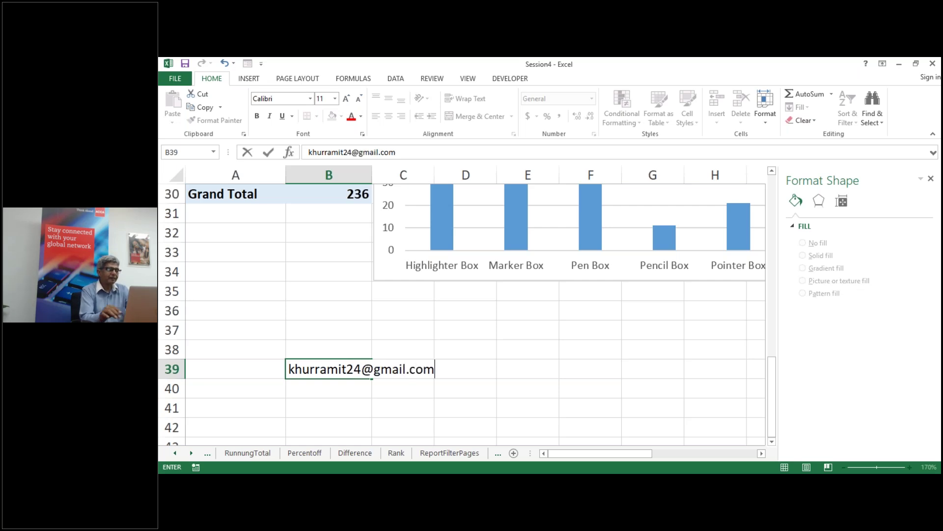
pyautogui.press('Return')
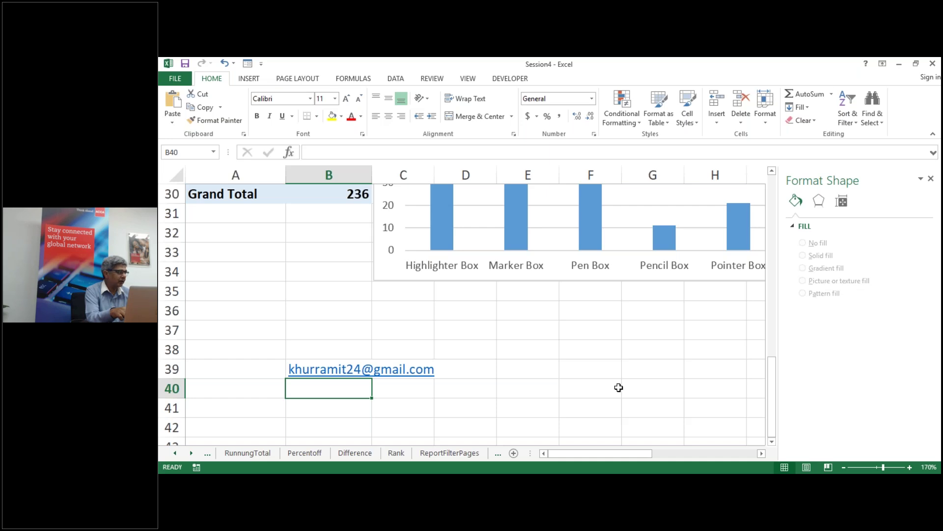
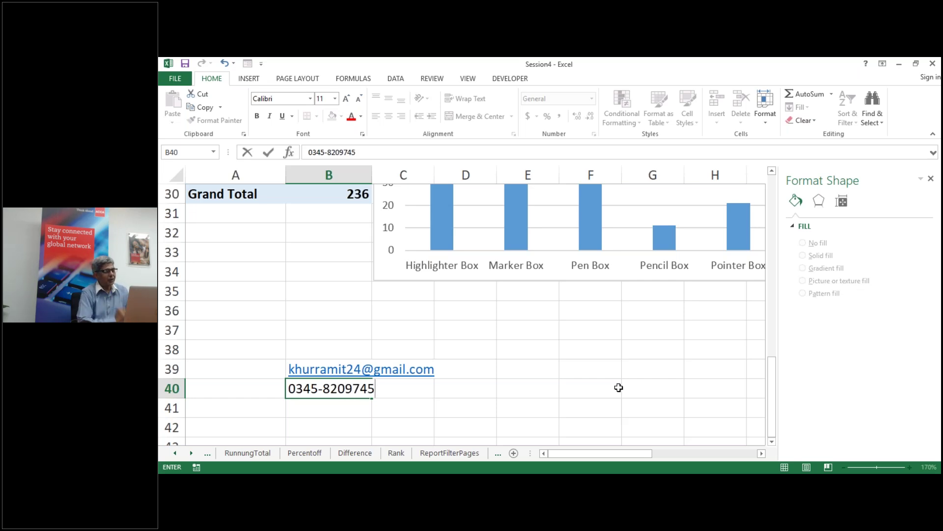
pyautogui.press('Return')
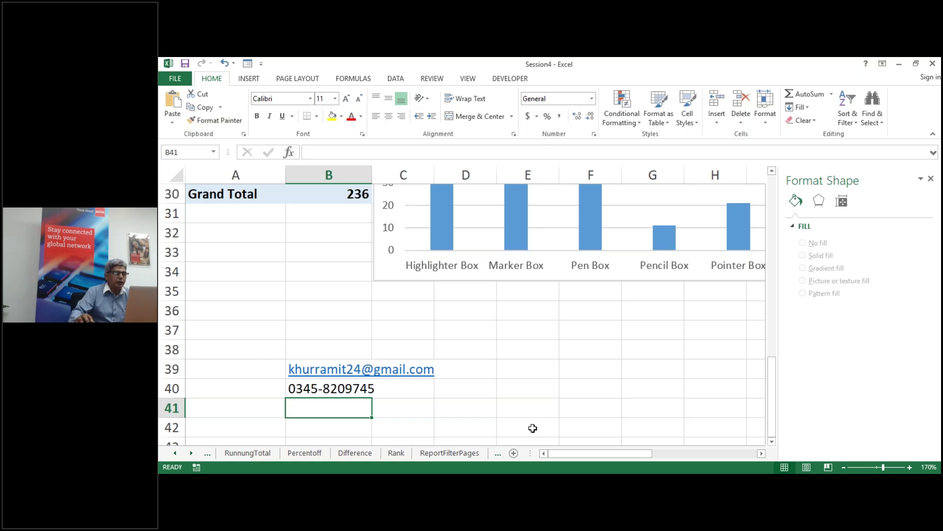
# Step: Scroll back to the top and switch from the Dashboard sheet to the Slicer sheet
pyautogui.scroll(7, 528, 384)
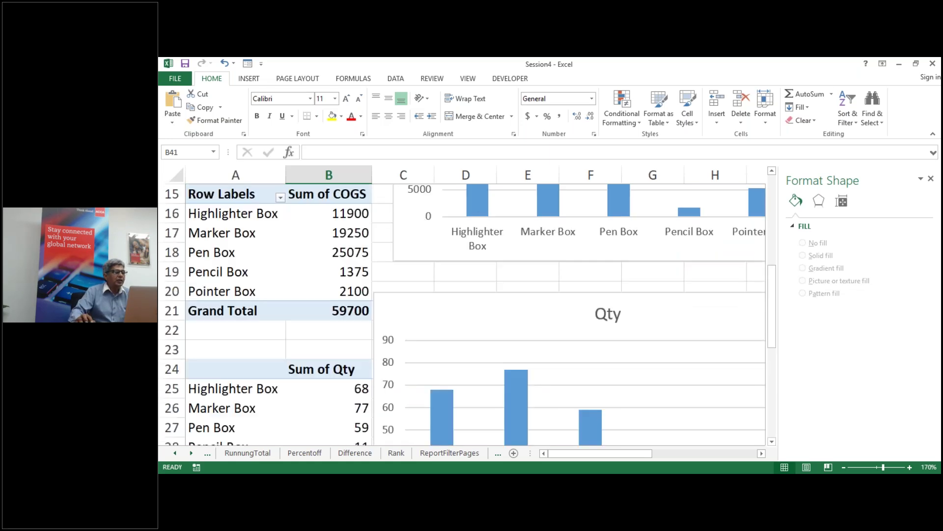
pyautogui.scroll(3, 386, 300)
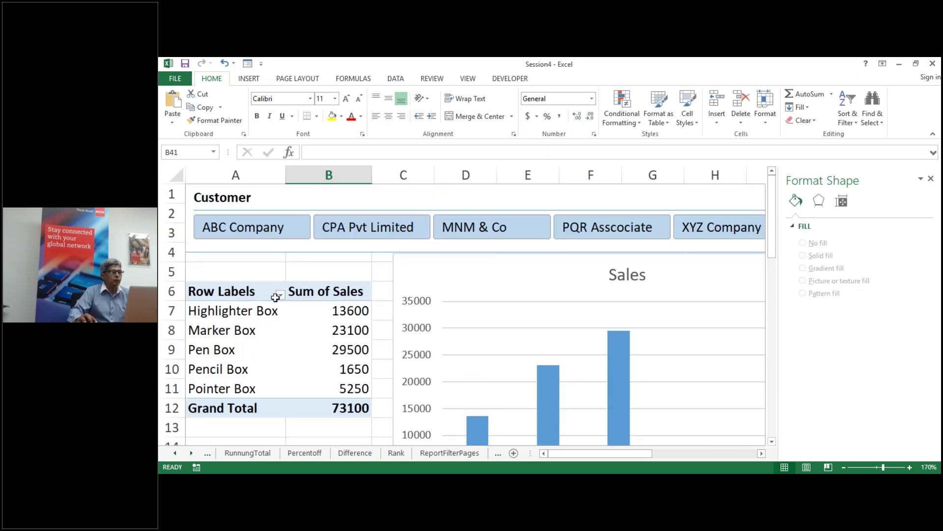
pyautogui.click(500, 452)
pyautogui.click(470, 452)
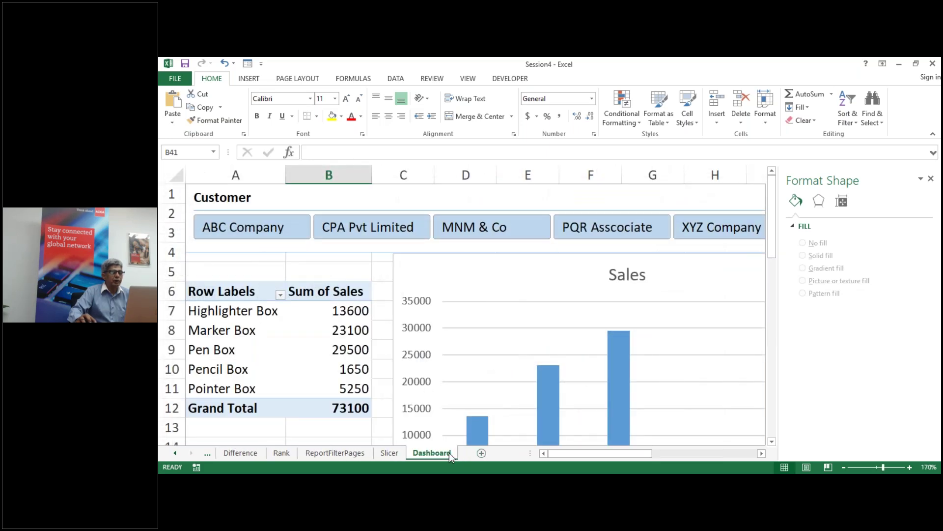
pyautogui.click(392, 452)
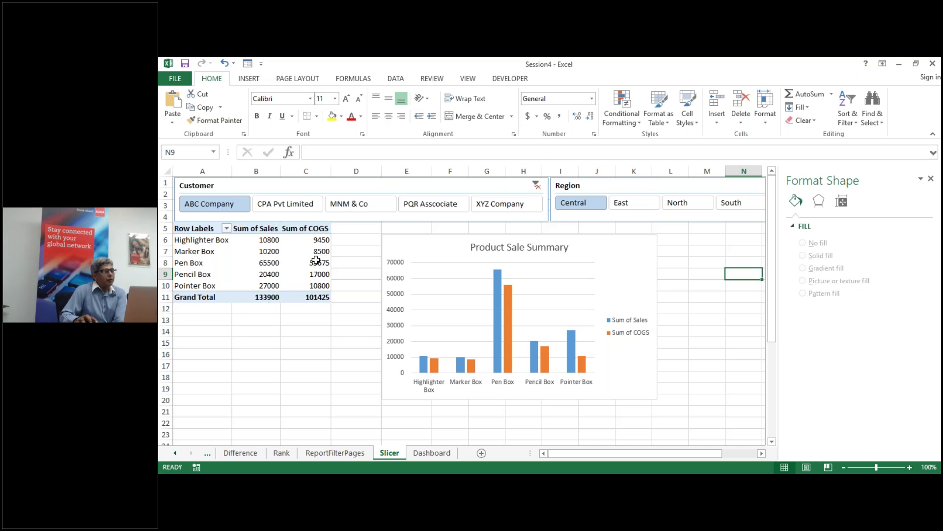
pyautogui.moveTo(315, 253)
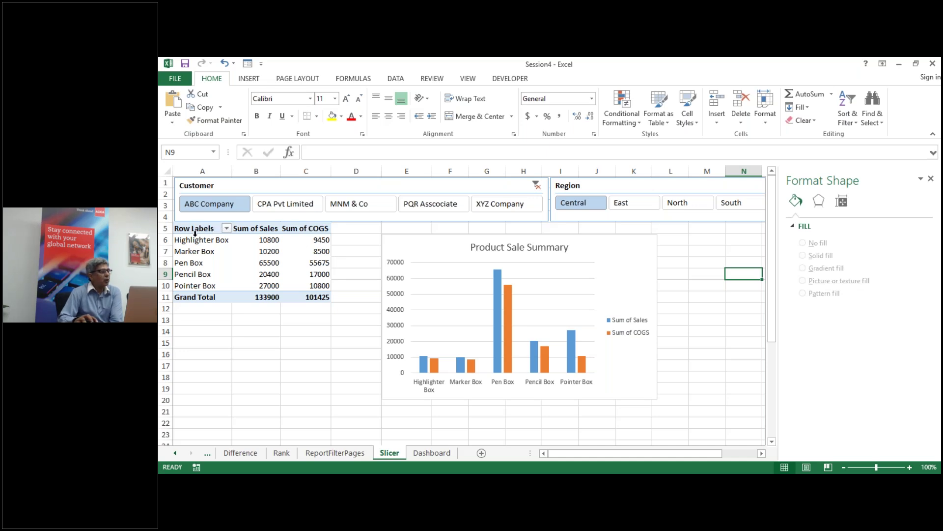
pyautogui.moveTo(194, 241); pyautogui.dragTo(194, 283)
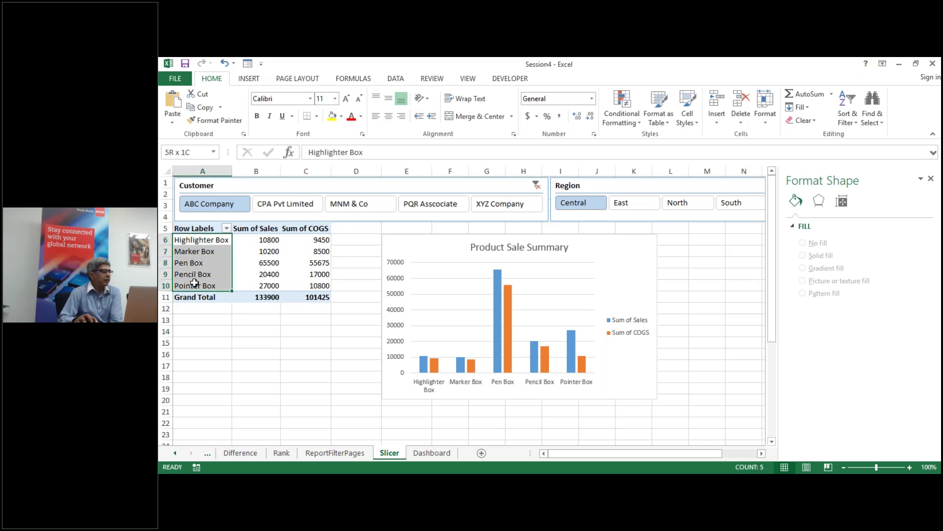
pyautogui.moveTo(249, 240); pyautogui.dragTo(271, 285)
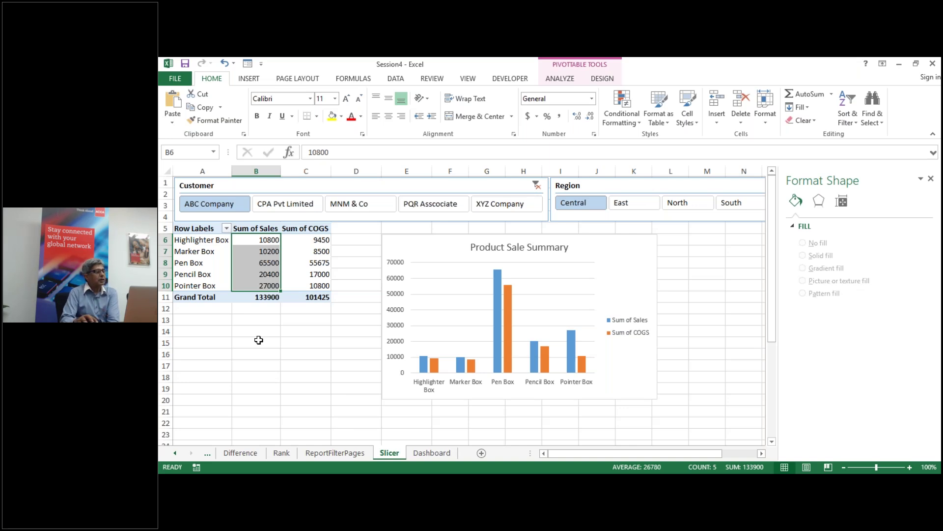
# Step: Deselect the sales values and minimize the Session4 workbook window
pyautogui.click(266, 355)
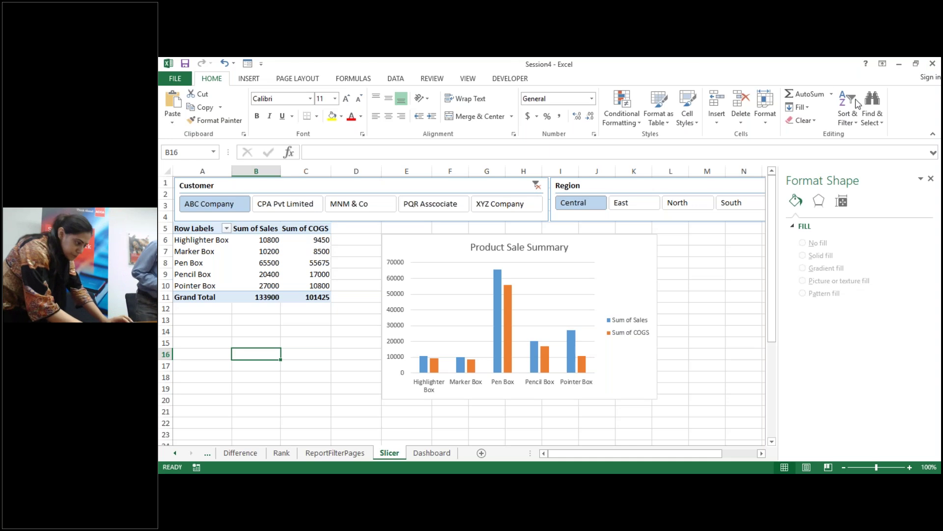
pyautogui.click(903, 59)
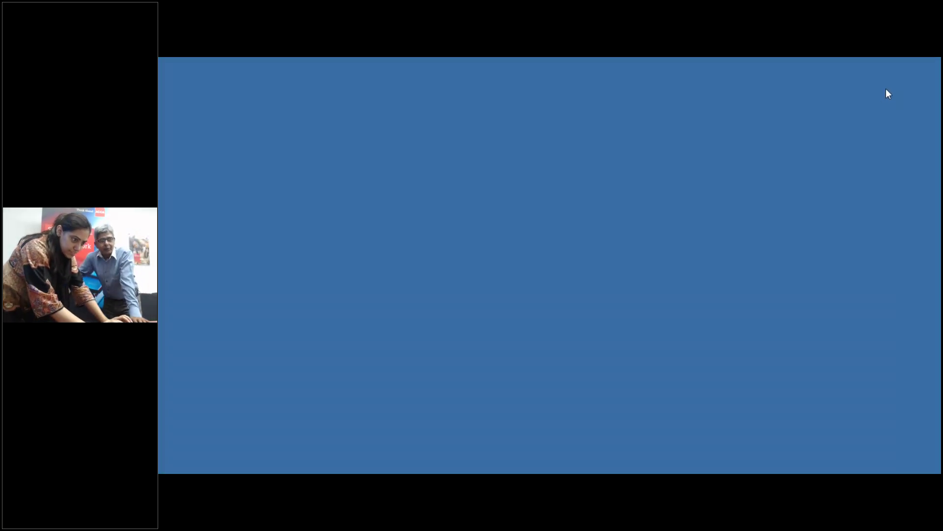